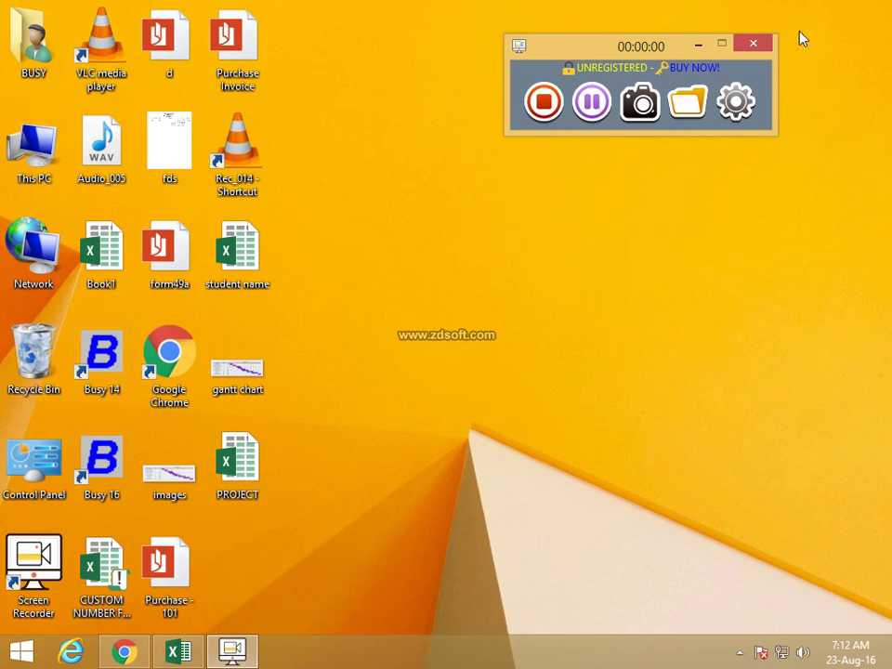
# Step: Open the recent UF workbook from Excel's File menu
pyautogui.click(700, 45)
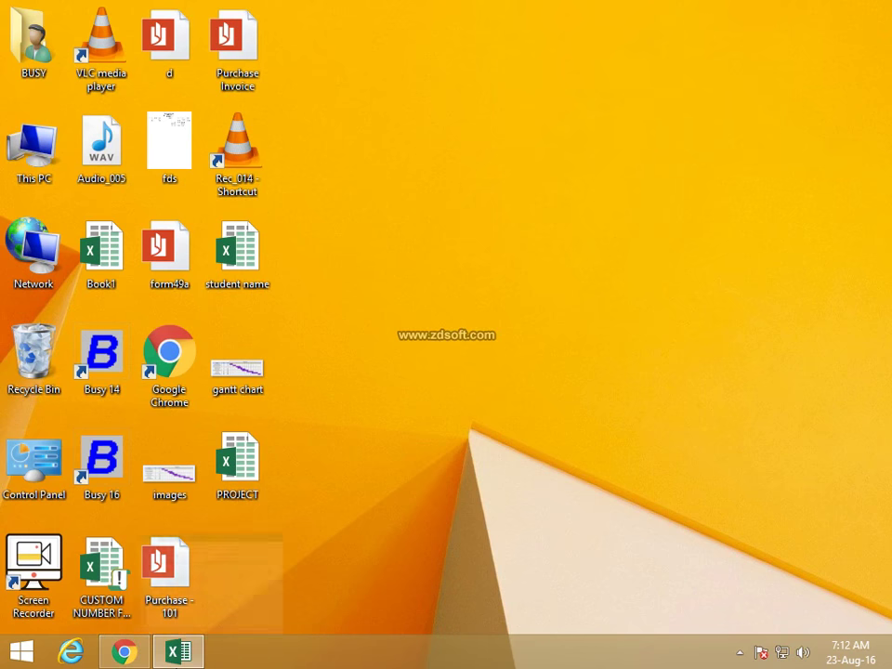
pyautogui.click(178, 650)
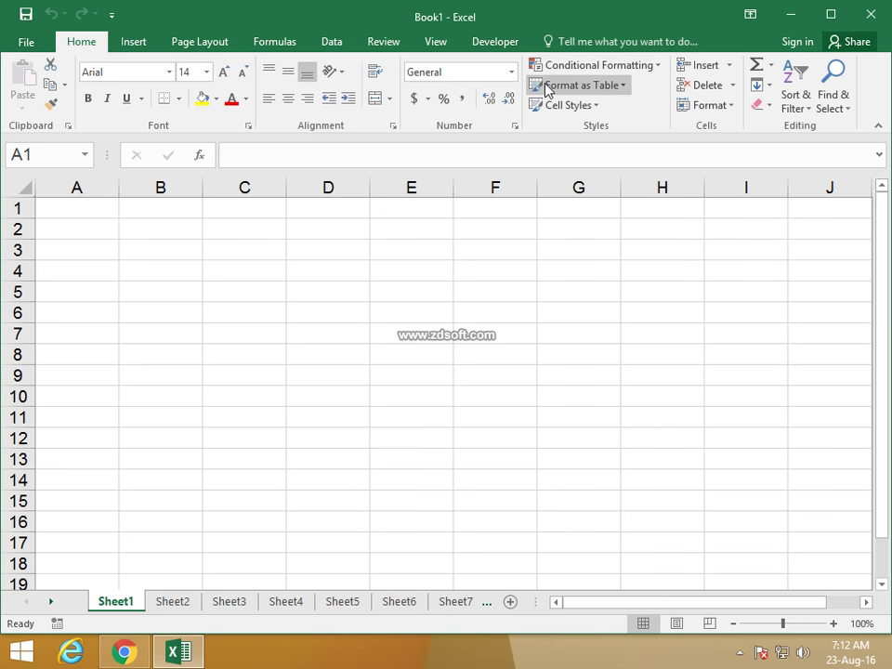
pyautogui.click(14, 44)
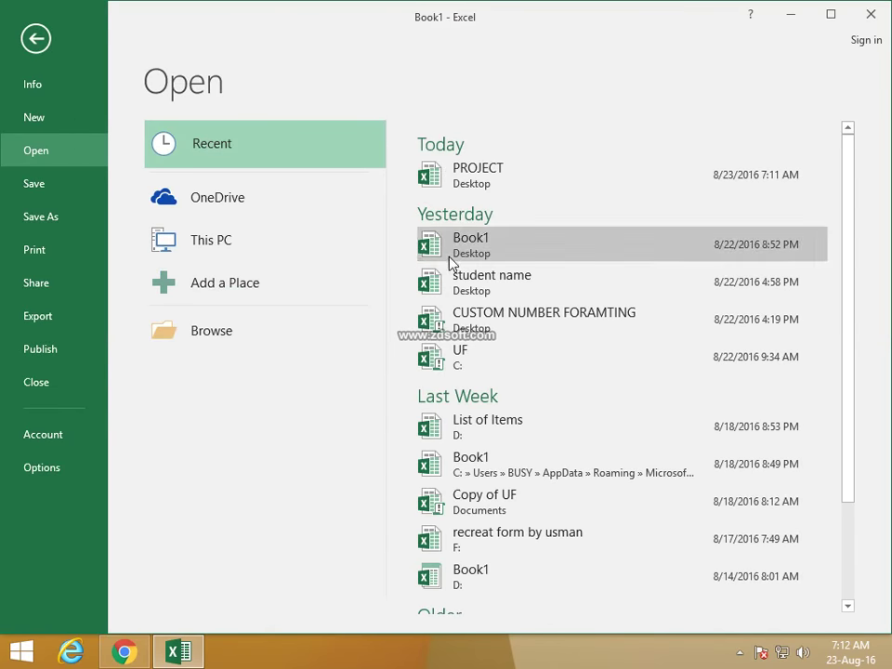
pyautogui.click(440, 357)
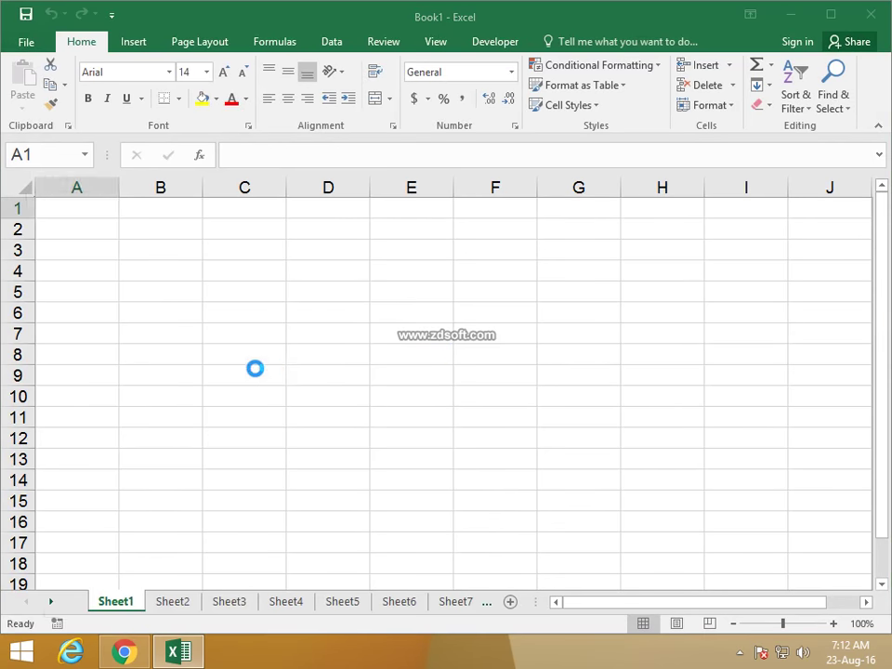
# Step: Scroll through the employee table, then select the first data cell in column A
pyautogui.scroll(-6, 173, 243)
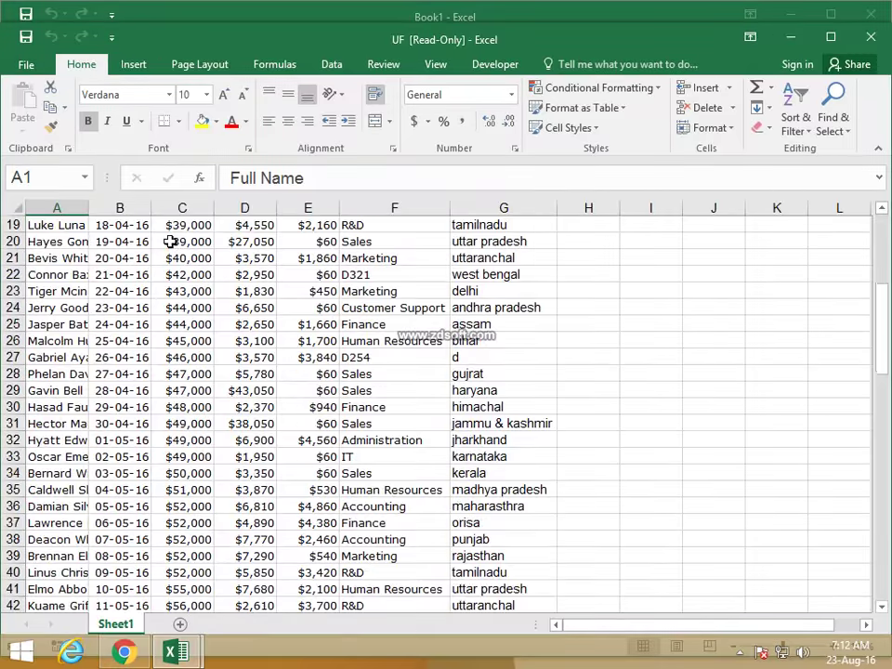
pyautogui.scroll(-12, 171, 241)
pyautogui.scroll(-10, 170, 243)
pyautogui.scroll(-3, 170, 242)
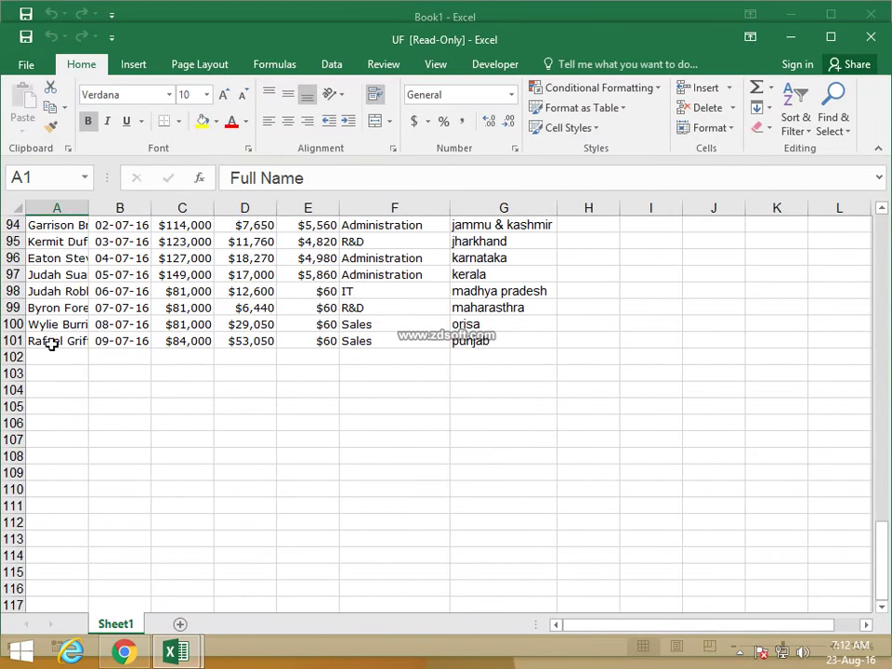
pyautogui.click(120, 268)
pyautogui.scroll(6, 120, 268)
pyautogui.scroll(7, 120, 268)
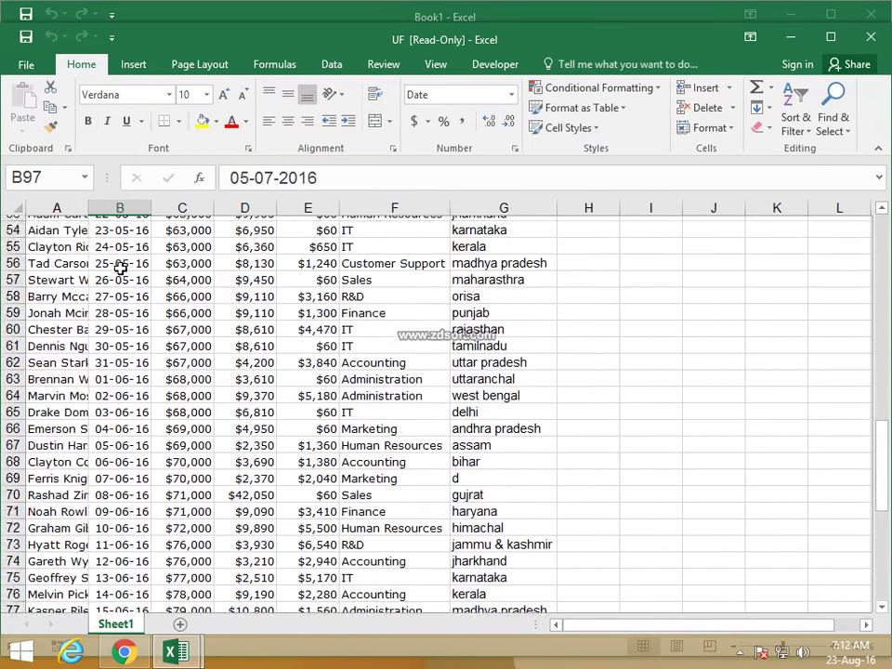
pyautogui.scroll(12, 120, 268)
pyautogui.scroll(6, 120, 268)
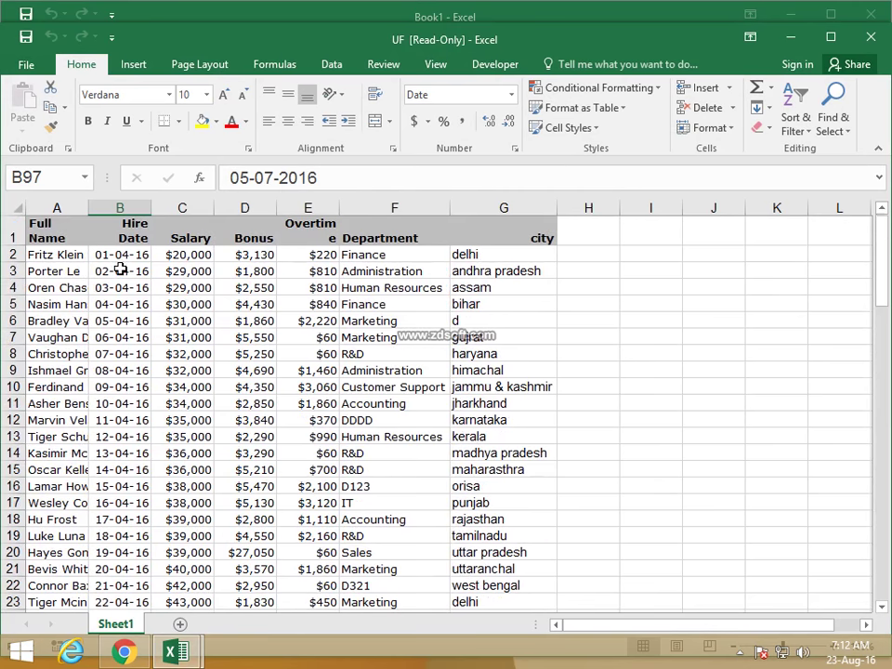
pyautogui.click(67, 249)
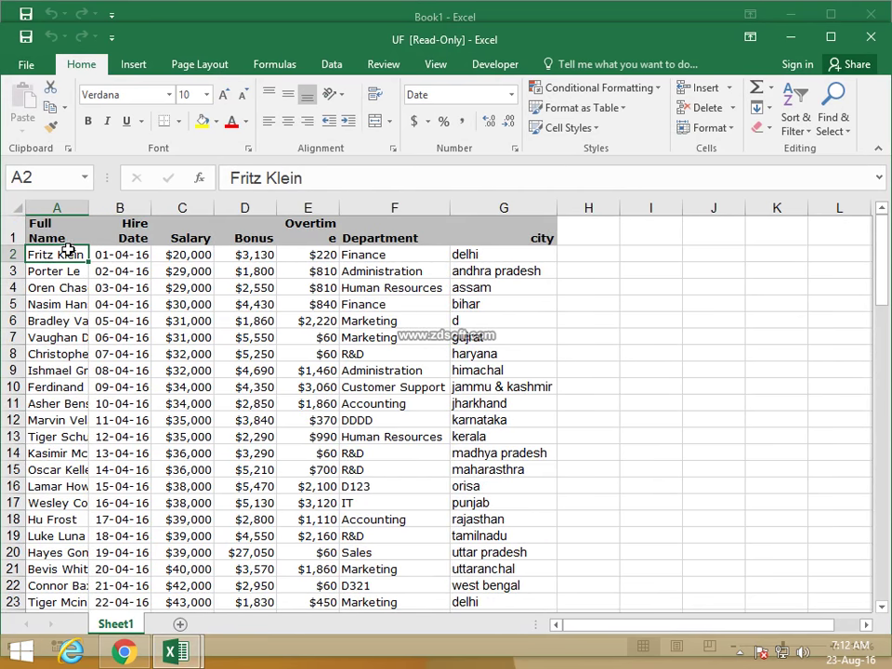
# Step: Format range A1:G101 as a table with headers in a medium blue style
pyautogui.click(602, 109)
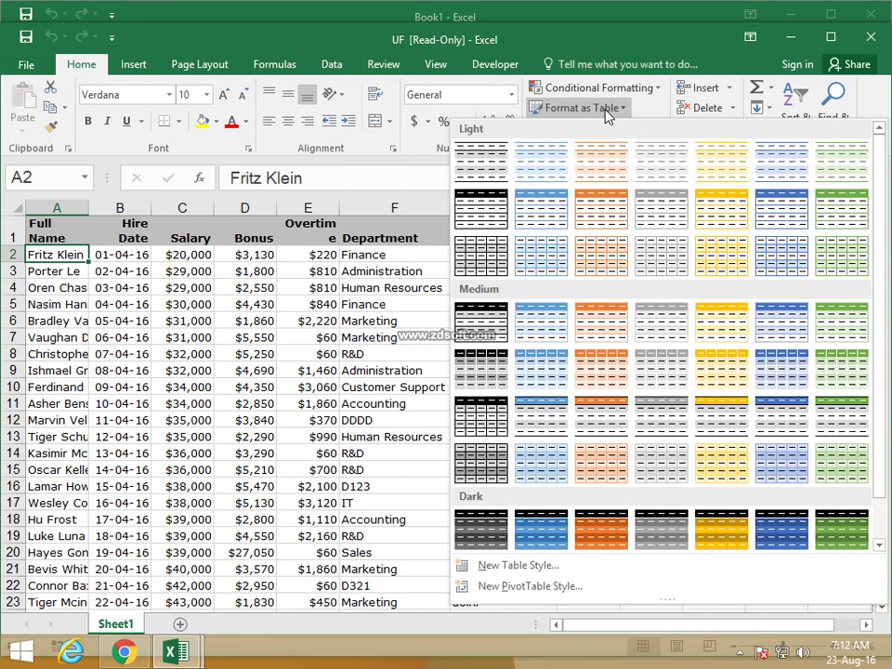
pyautogui.click(544, 367)
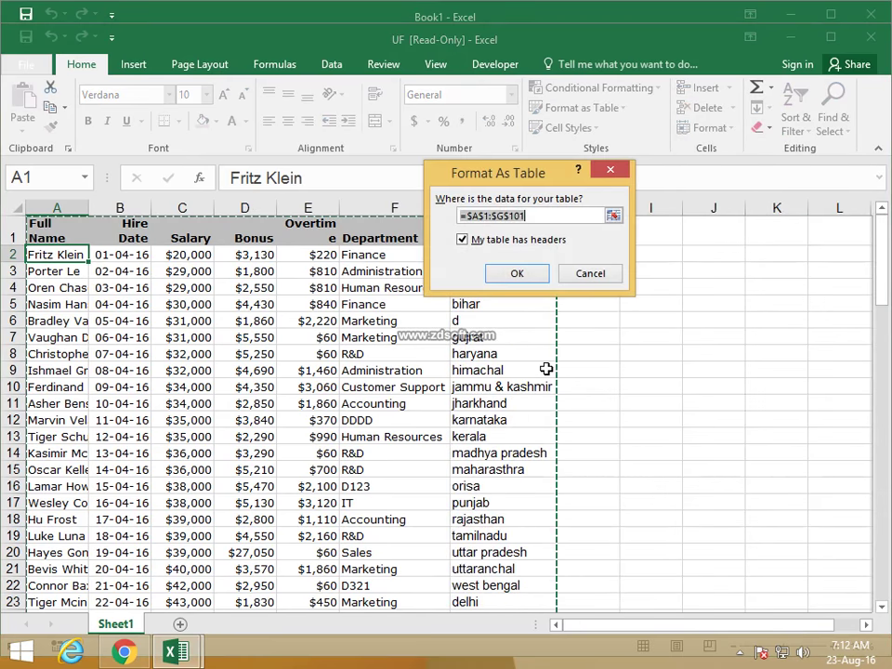
pyautogui.click(515, 273)
# Step: Enter a new employee's name in A102 and copy down the hire date 09-07-16
pyautogui.scroll(-7, 513, 260)
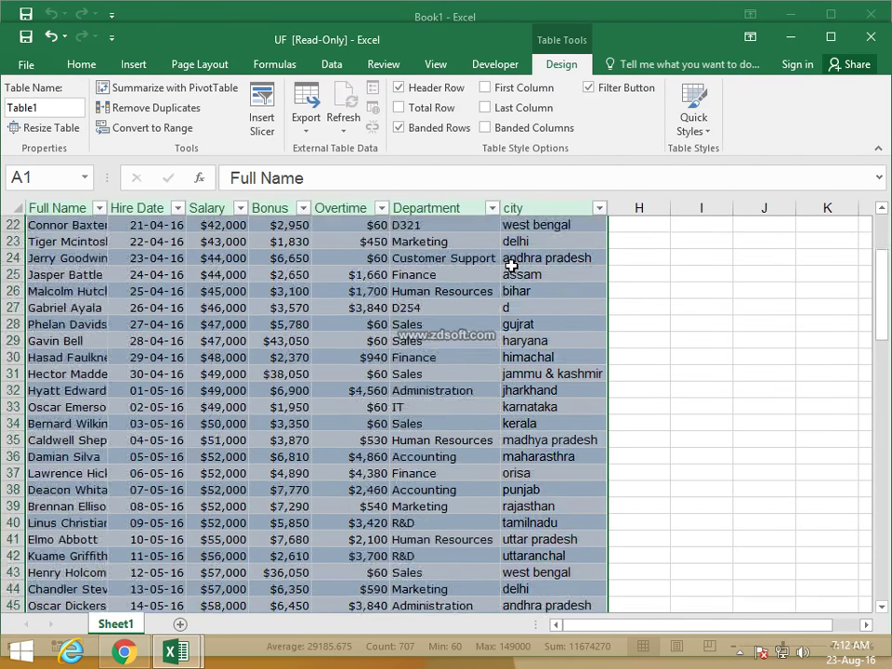
pyautogui.scroll(-8, 513, 260)
pyautogui.scroll(-11, 513, 260)
pyautogui.scroll(-2, 513, 260)
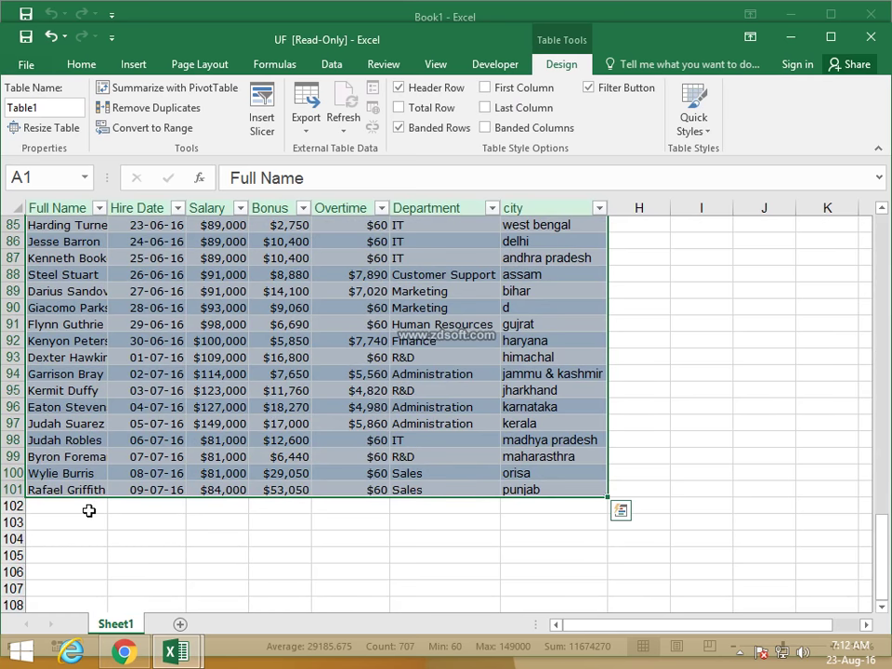
pyautogui.click(91, 508)
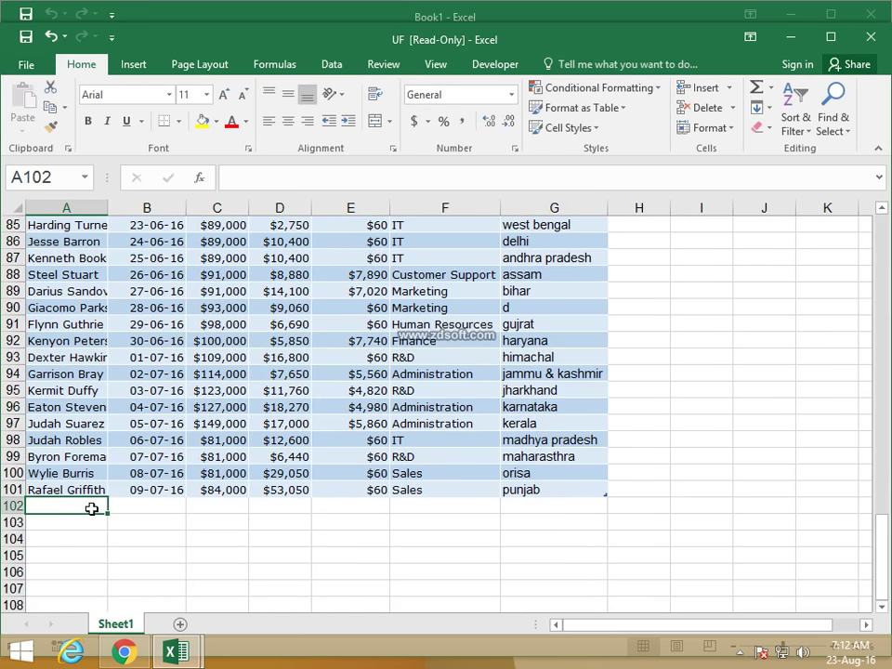
pyautogui.write('RIYA')
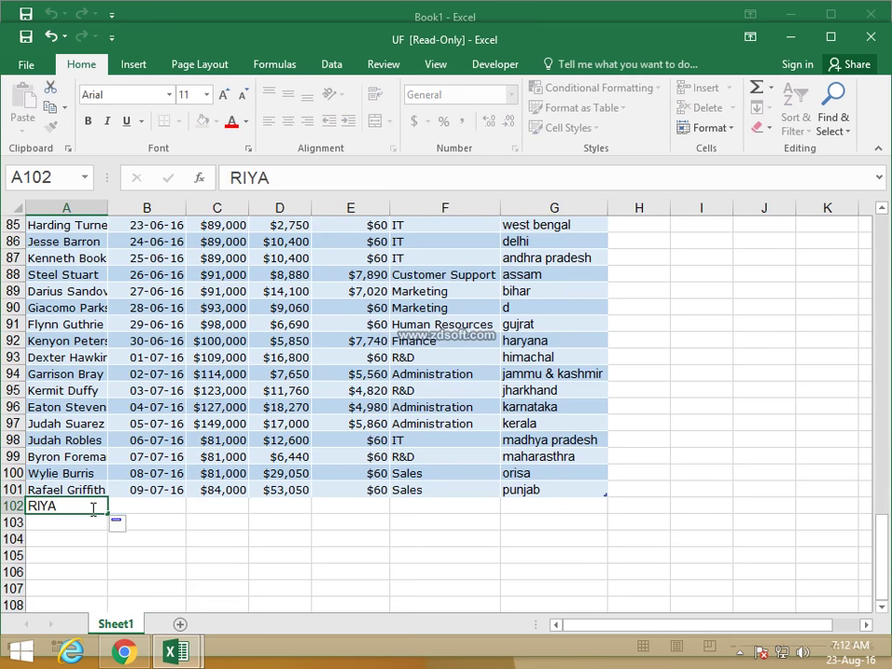
pyautogui.press('Return')
pyautogui.click(91, 508)
pyautogui.press('Tab')
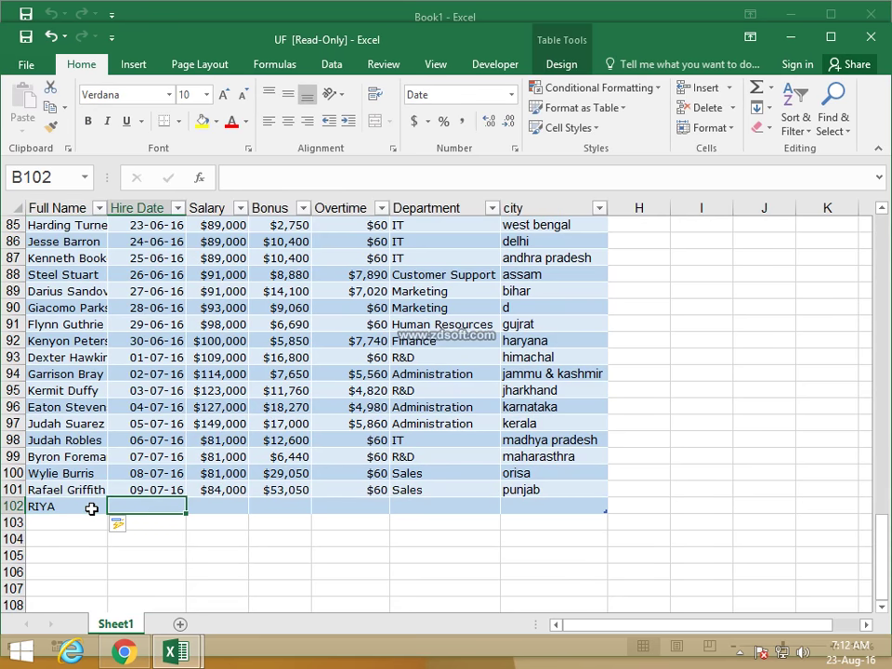
pyautogui.hotkey('ctrl', 'd')
pyautogui.press('Tab')
pyautogui.press('Tab')
pyautogui.press('Tab')
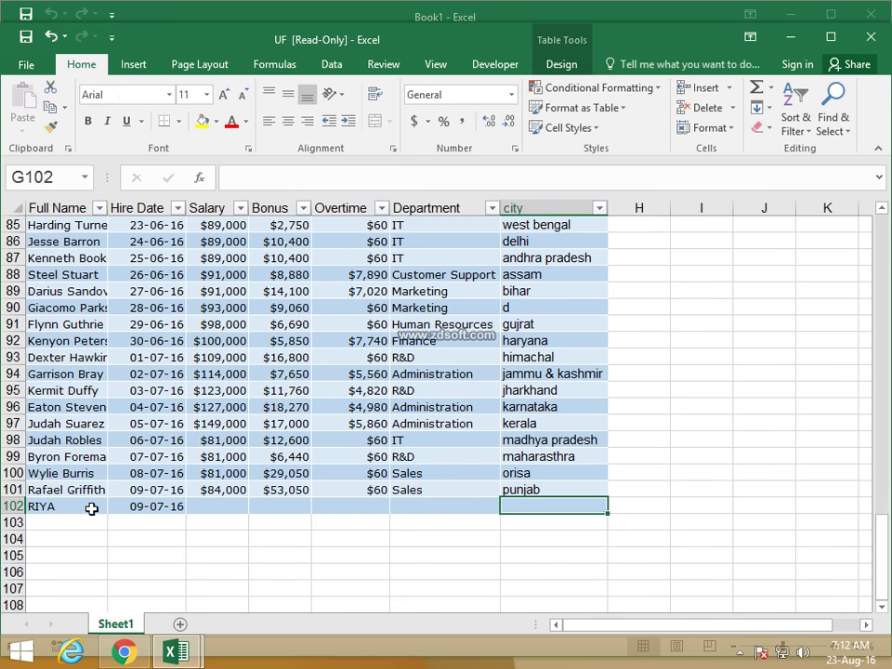
pyautogui.hotkey('shift', 'Tab')
pyautogui.hotkey('shift', 'Tab')
pyautogui.hotkey('shift', 'Tab')
pyautogui.hotkey('shift', 'Tab')
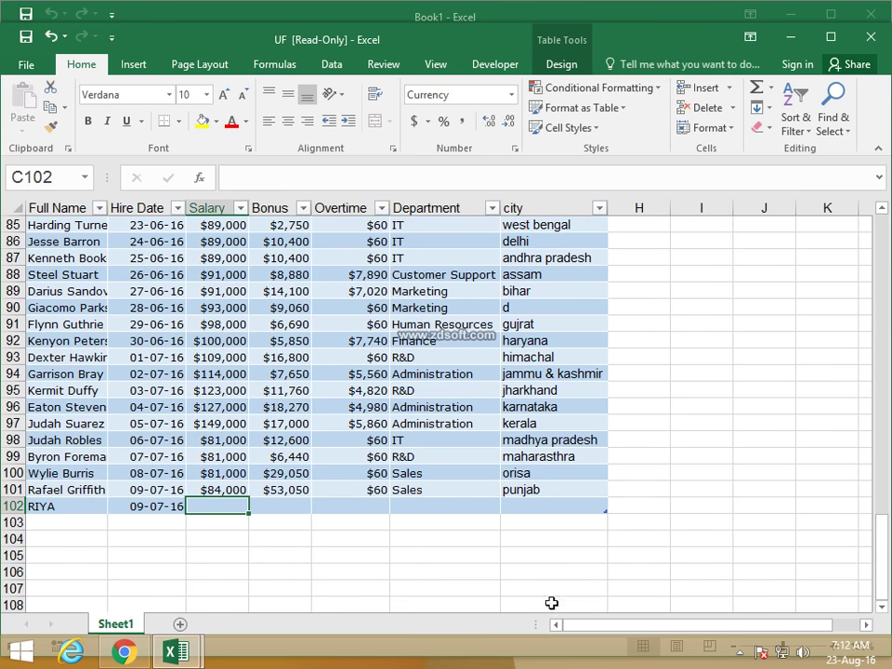
pyautogui.click(67, 356)
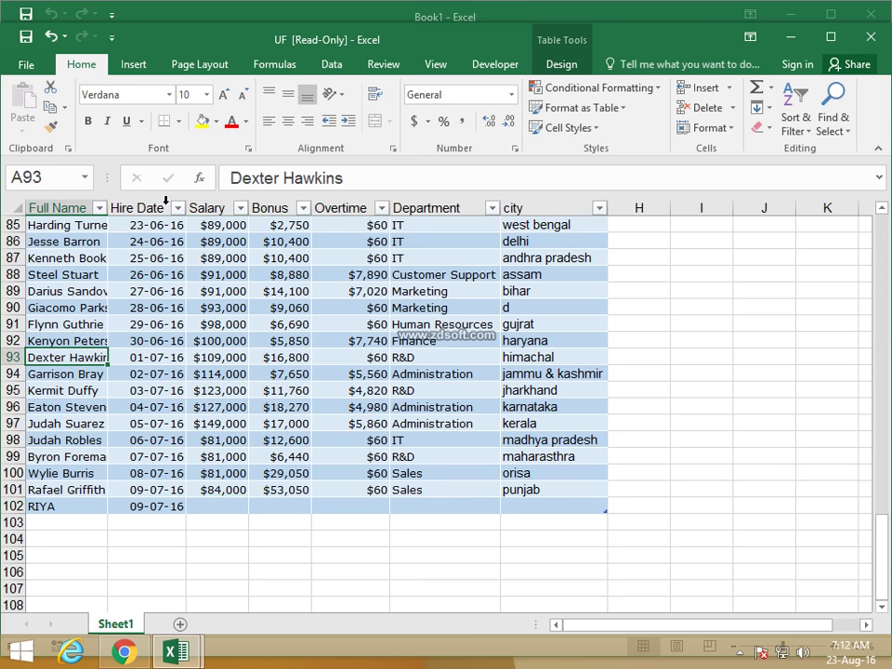
# Step: Add a Total row counting Hire Date and showing Max Salary, then widen the Salary column
pyautogui.click(561, 67)
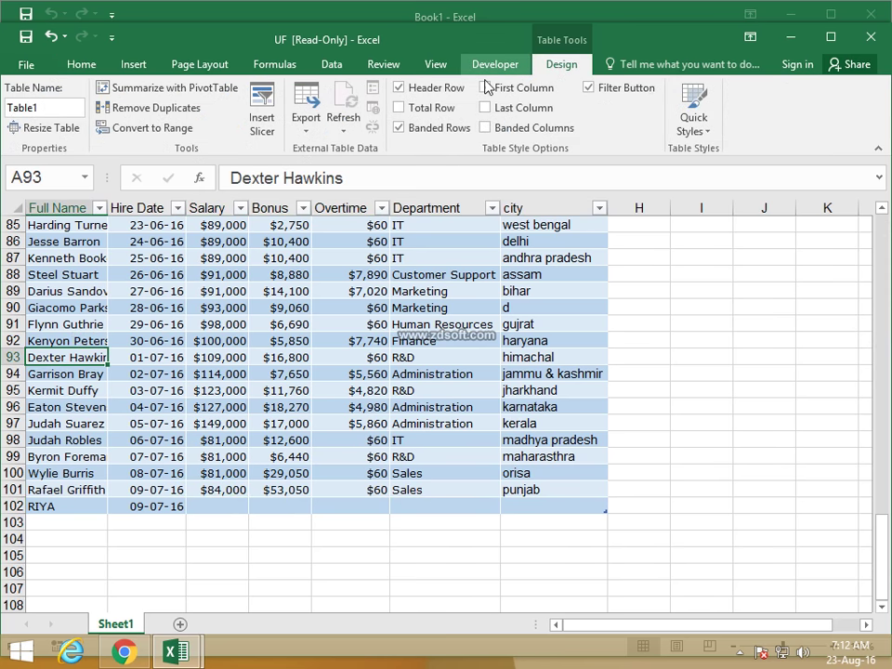
pyautogui.click(446, 110)
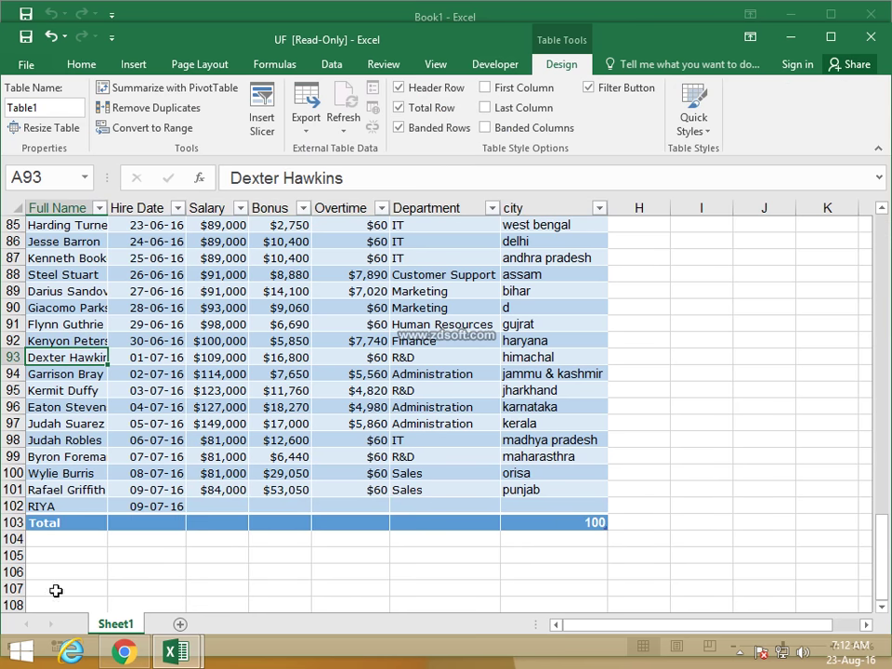
pyautogui.click(102, 540)
pyautogui.click(138, 521)
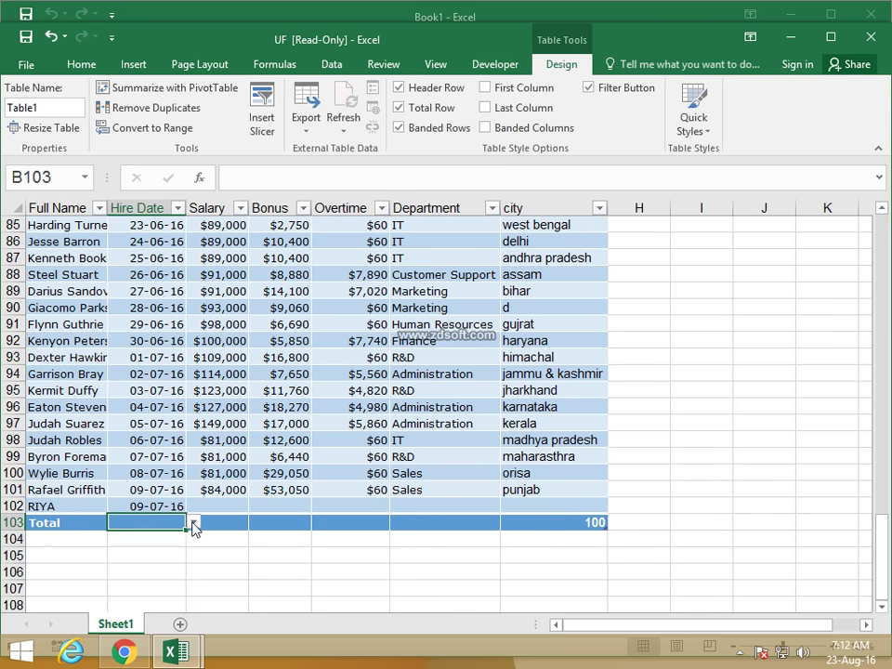
pyautogui.click(193, 525)
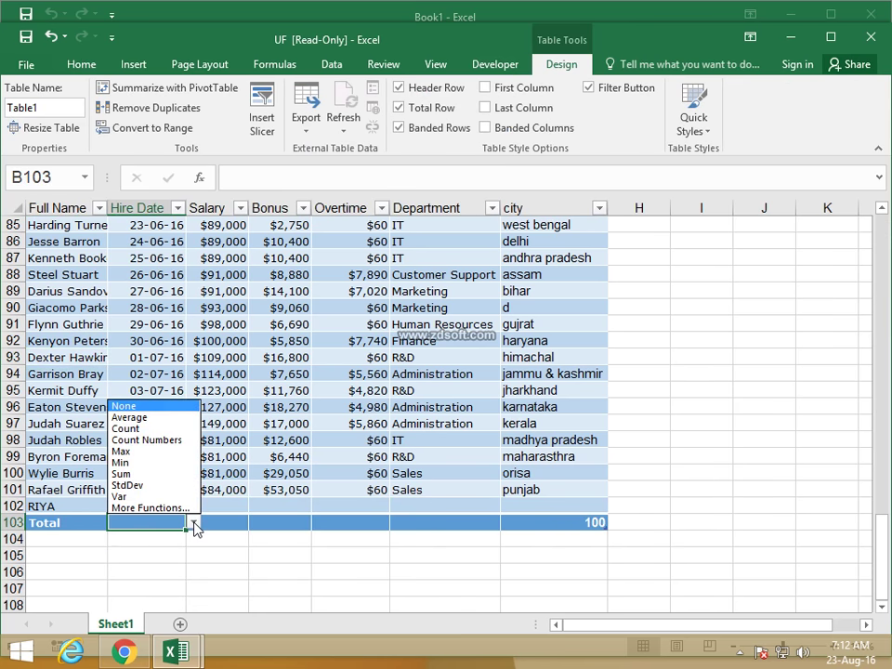
pyautogui.click(124, 428)
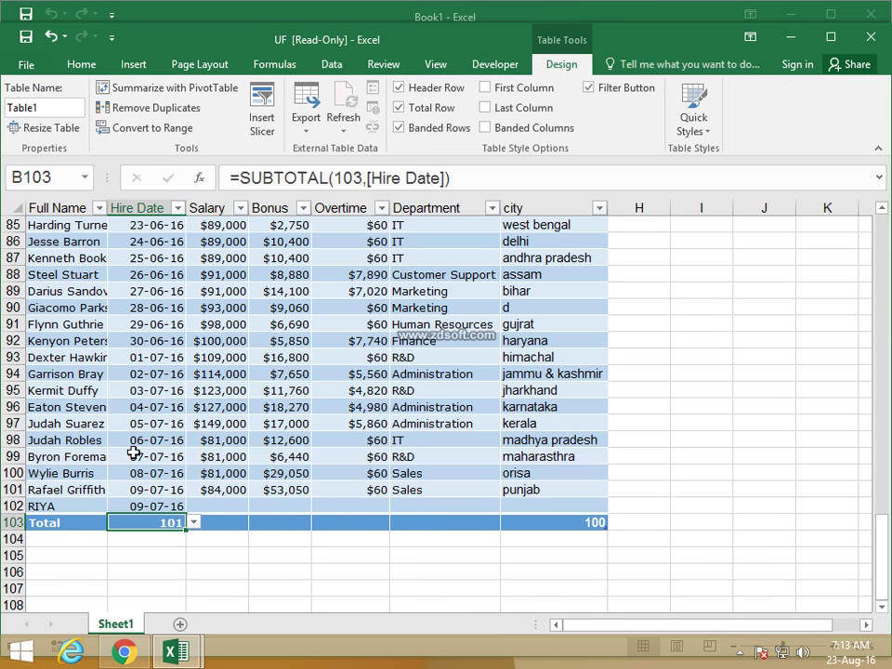
pyautogui.click(244, 520)
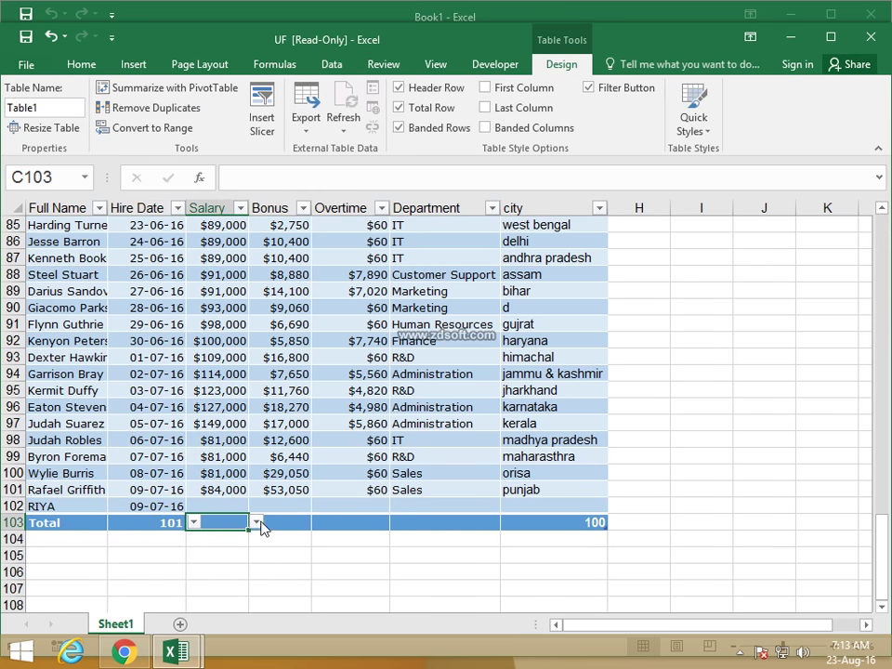
pyautogui.click(257, 522)
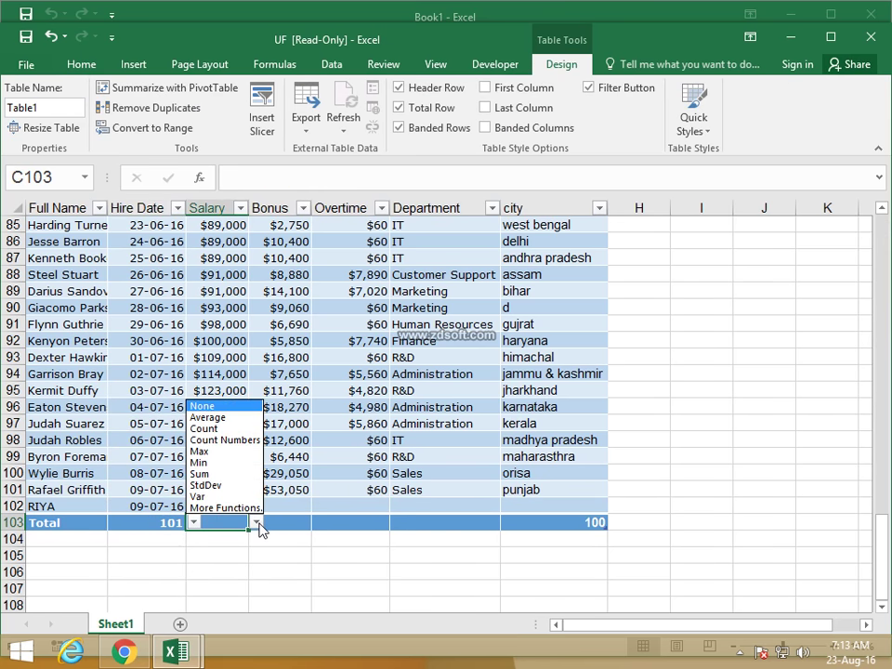
pyautogui.click(198, 451)
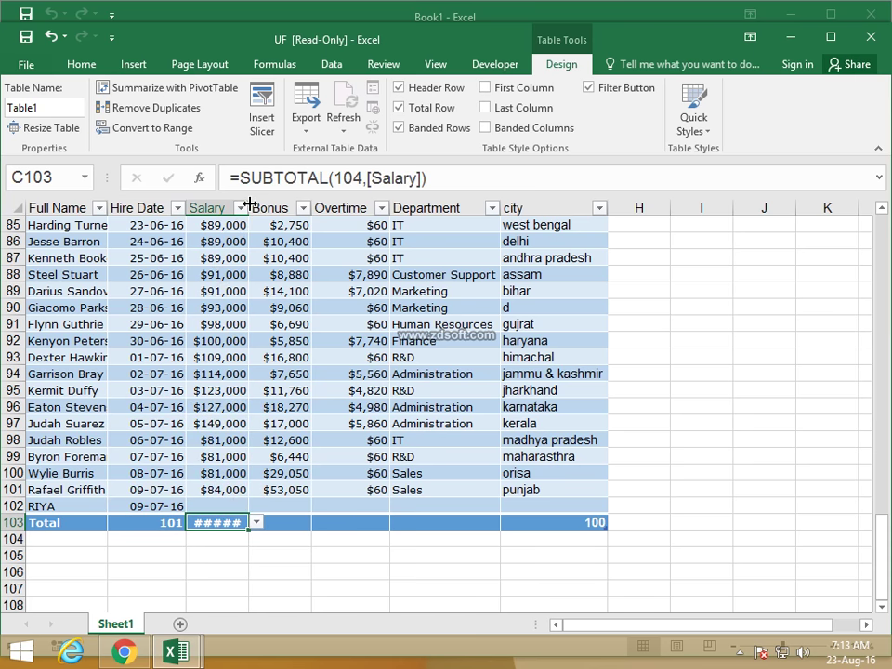
pyautogui.doubleClick(249, 204)
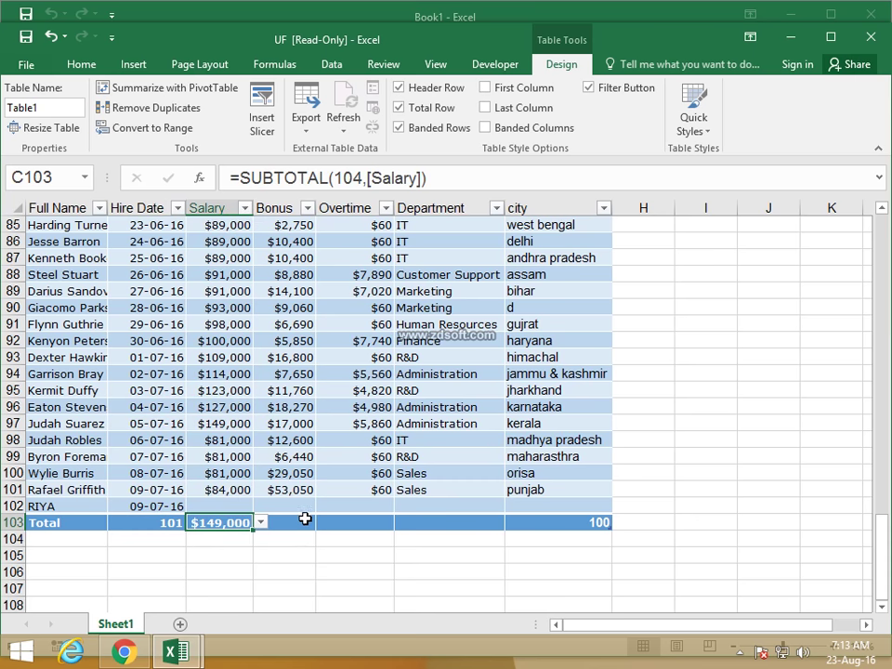
# Step: Make the Bonus total show the minimum
pyautogui.click(304, 519)
pyautogui.click(323, 521)
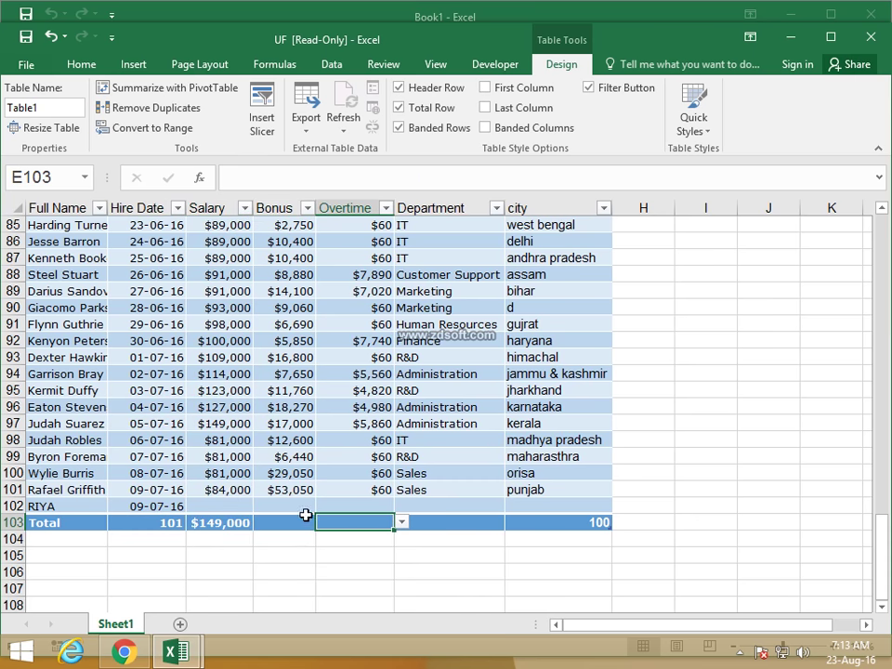
pyautogui.click(304, 518)
pyautogui.click(323, 521)
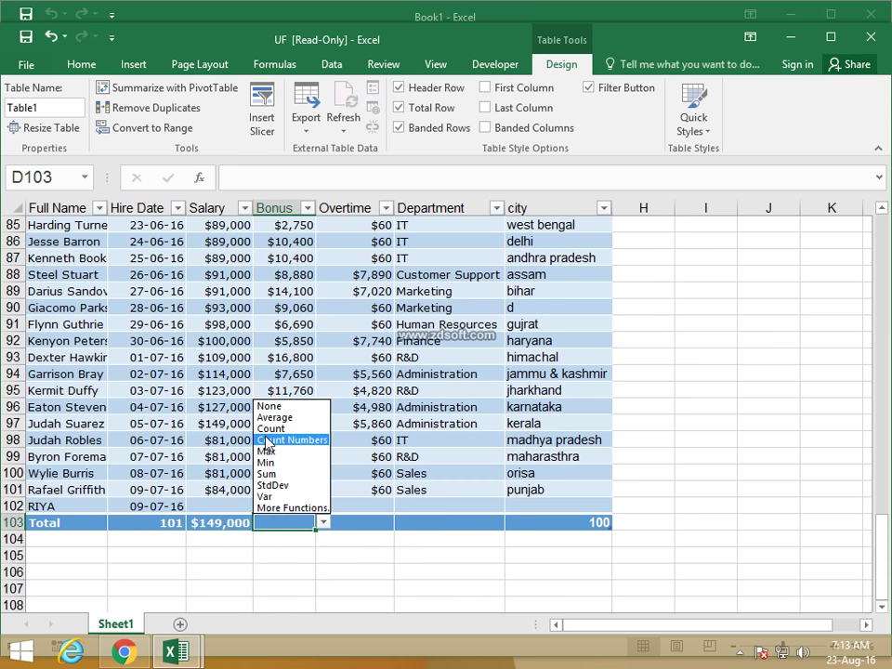
pyautogui.press('Escape')
pyautogui.click(323, 521)
pyautogui.click(344, 552)
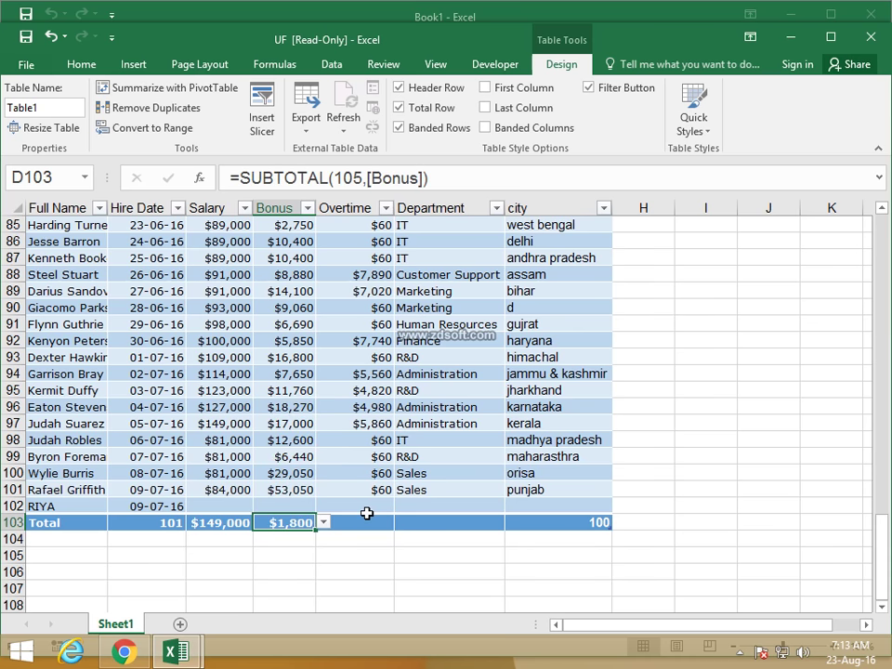
# Step: Set the Overtime total to Sum and the Department total to Count Numbers
pyautogui.click(372, 511)
pyautogui.click(378, 531)
pyautogui.click(378, 522)
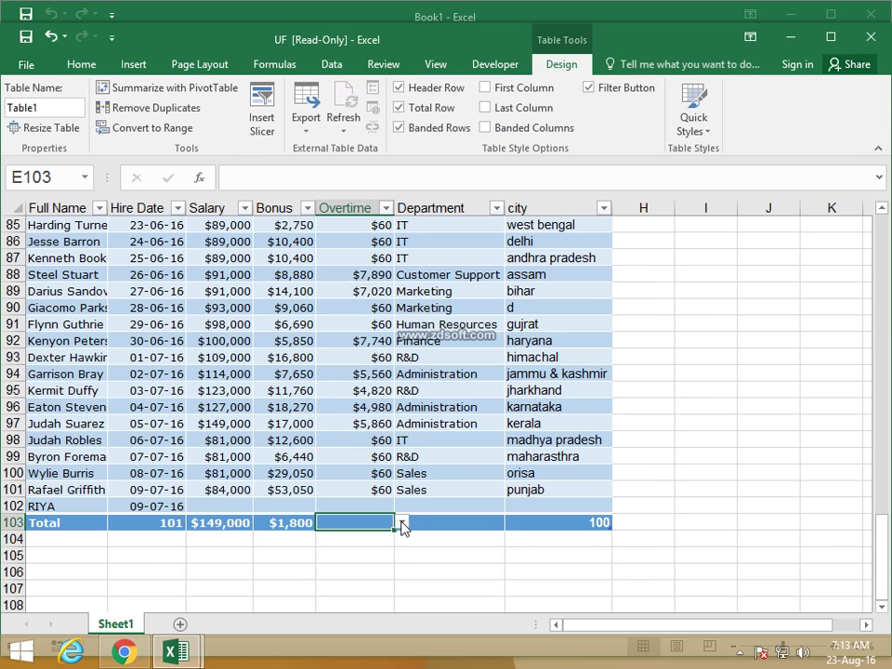
pyautogui.click(402, 522)
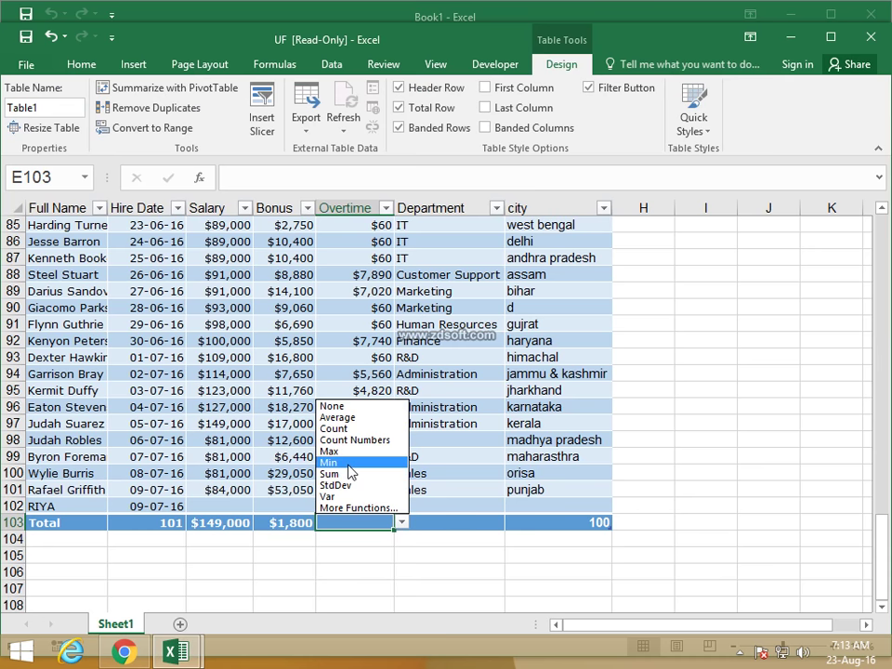
pyautogui.click(342, 473)
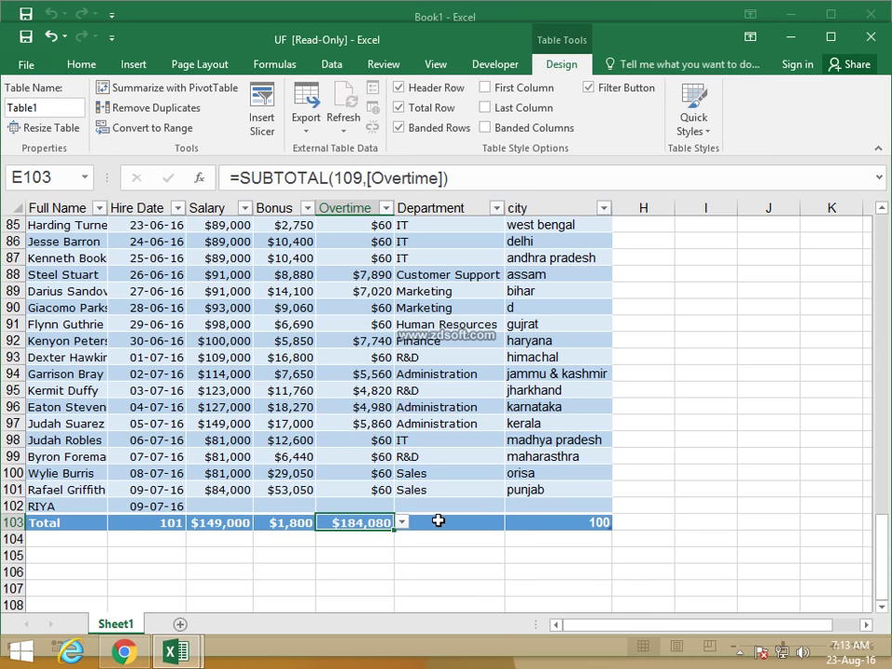
pyautogui.click(437, 523)
pyautogui.click(511, 523)
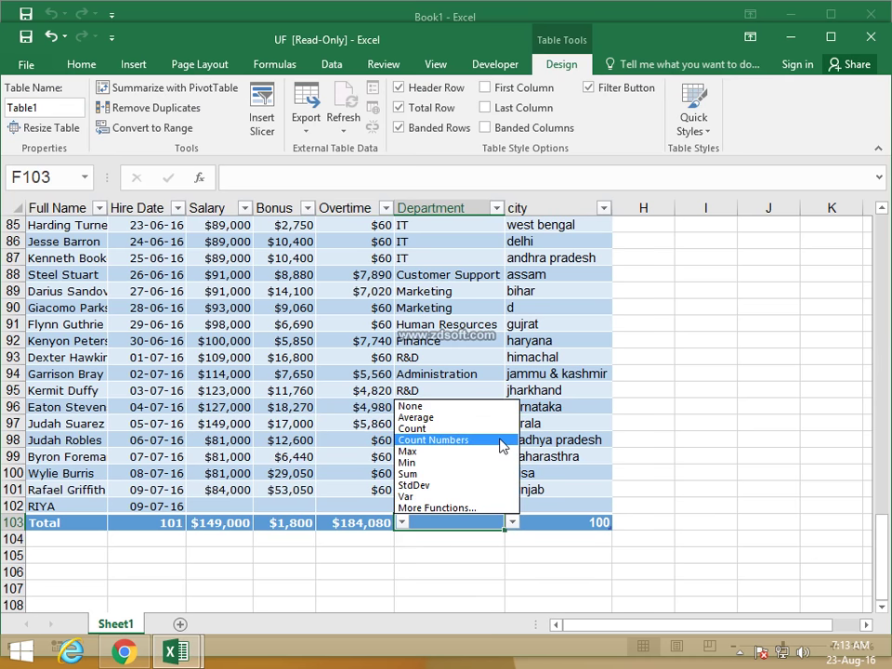
pyautogui.click(501, 440)
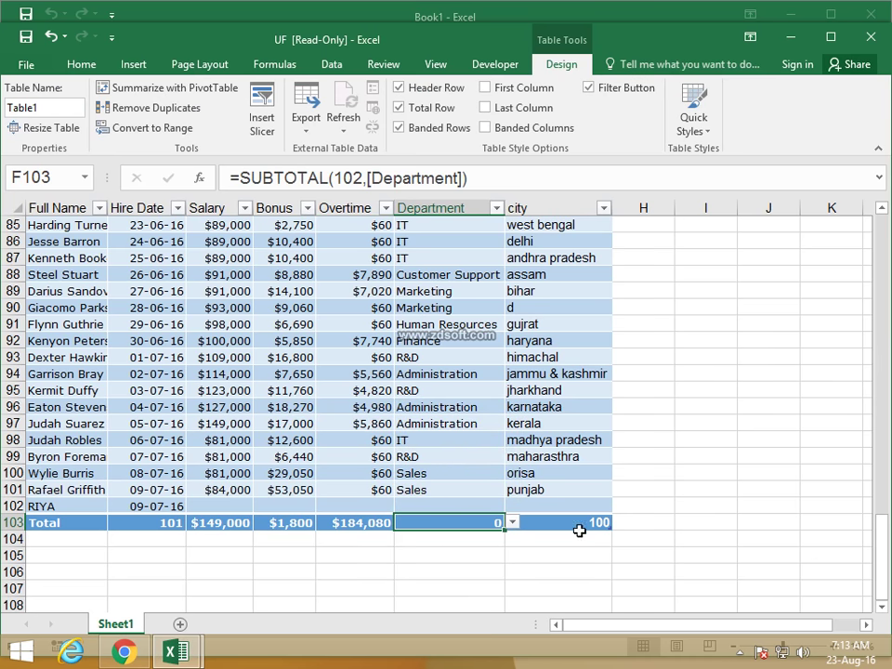
pyautogui.click(594, 510)
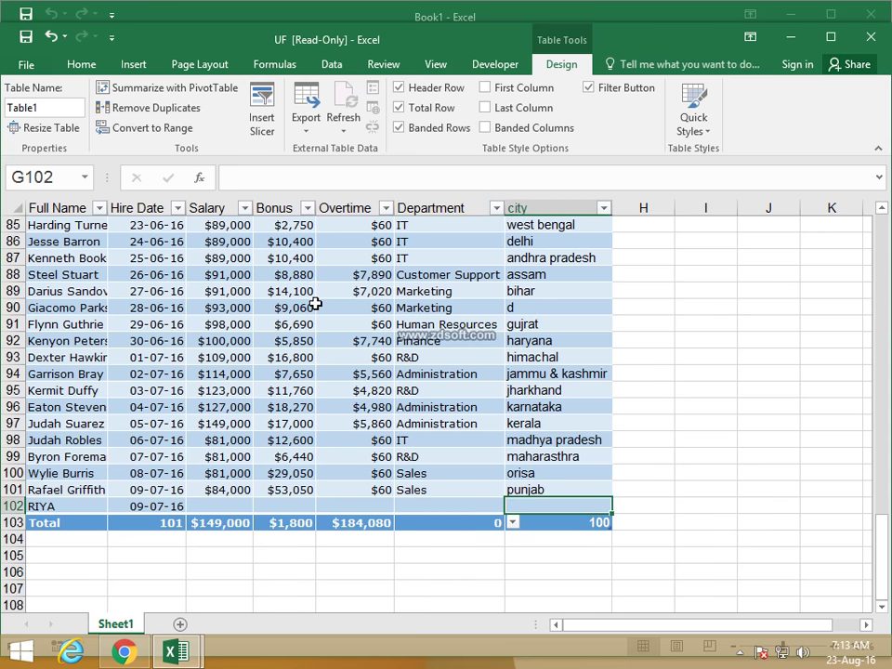
# Step: Run Remove Duplicates across all columns; no duplicates are found
pyautogui.scroll(3, 316, 304)
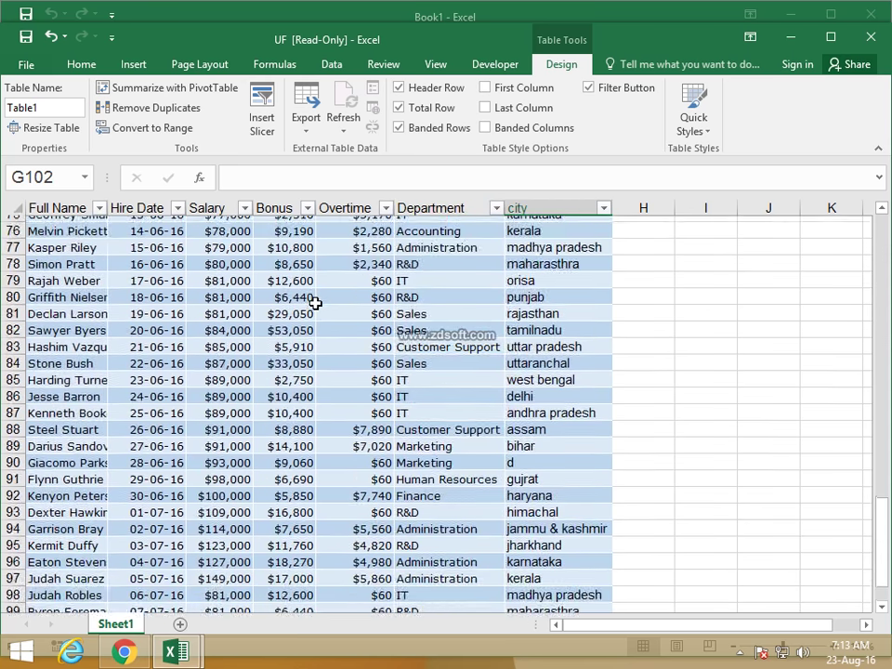
pyautogui.scroll(5, 312, 301)
pyautogui.scroll(4, 279, 279)
pyautogui.scroll(2, 225, 259)
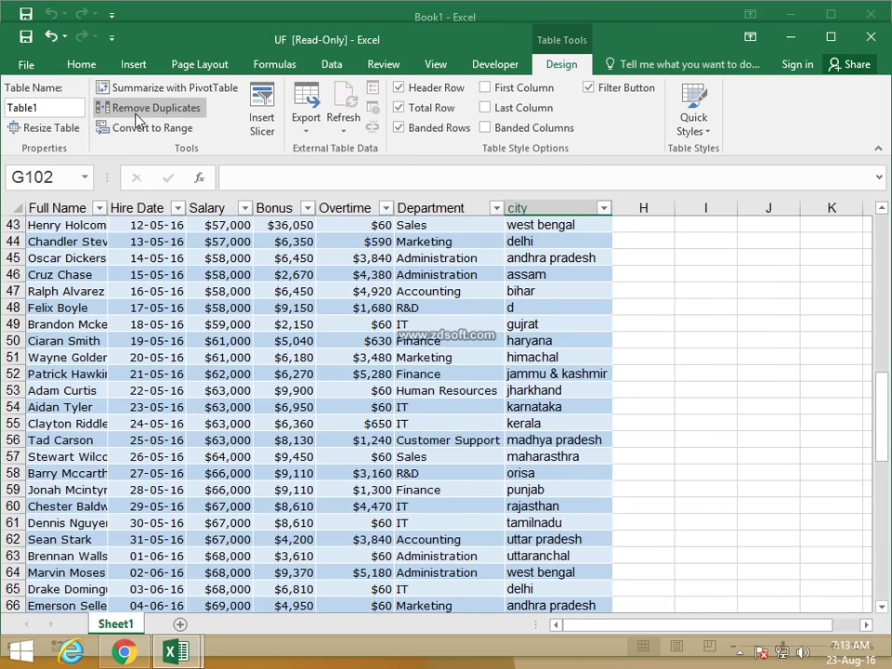
pyautogui.click(532, 201)
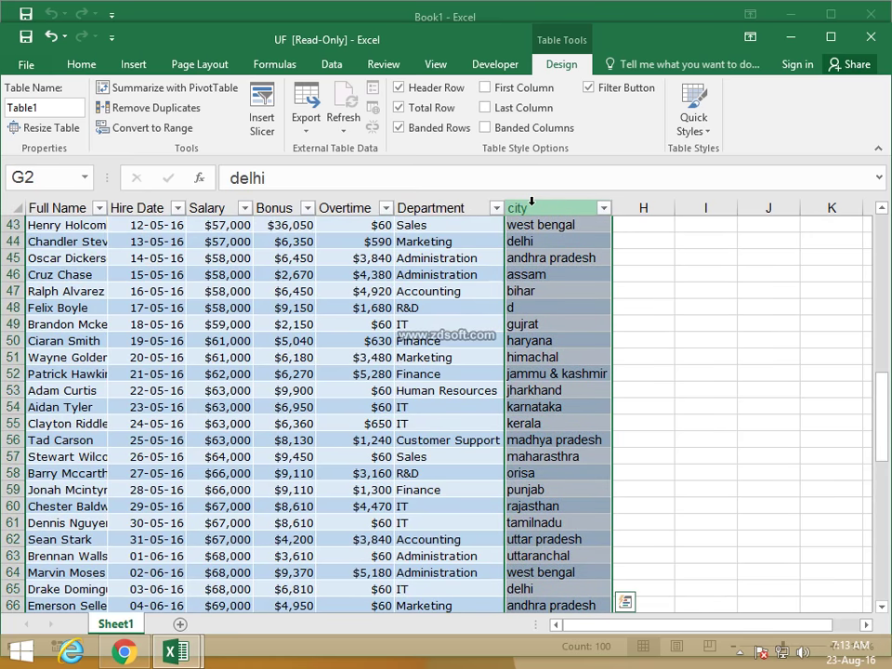
pyautogui.click(153, 108)
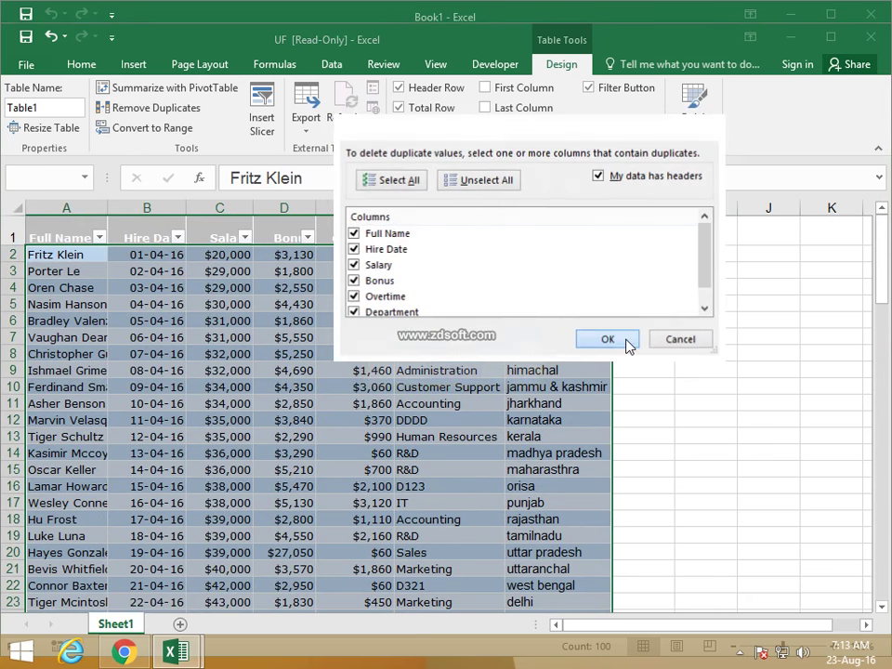
pyautogui.click(607, 339)
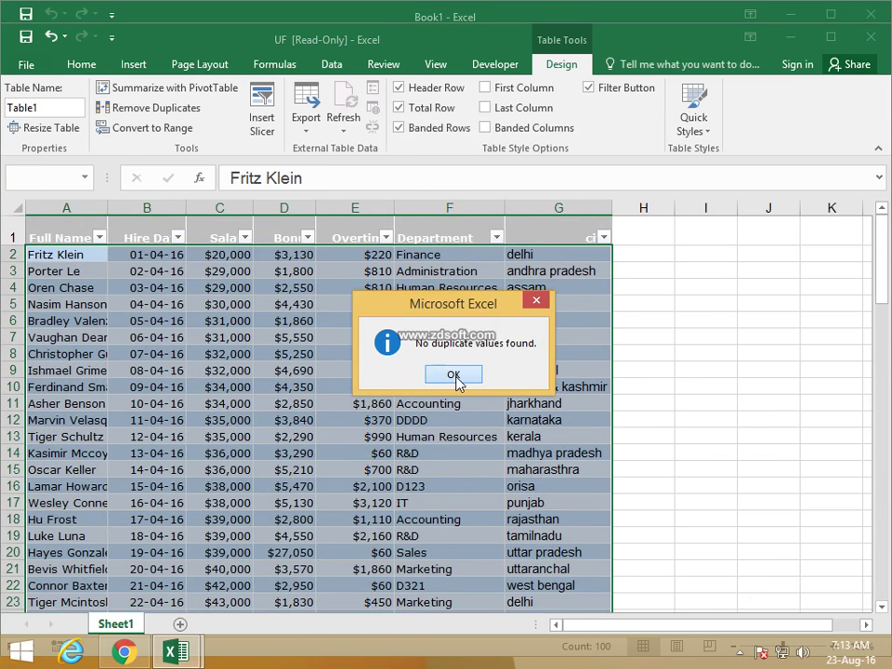
pyautogui.click(456, 375)
# Step: Copy row 4's Human Resources record down into row 5 with Ctrl+D
pyautogui.click(514, 320)
pyautogui.write('d')
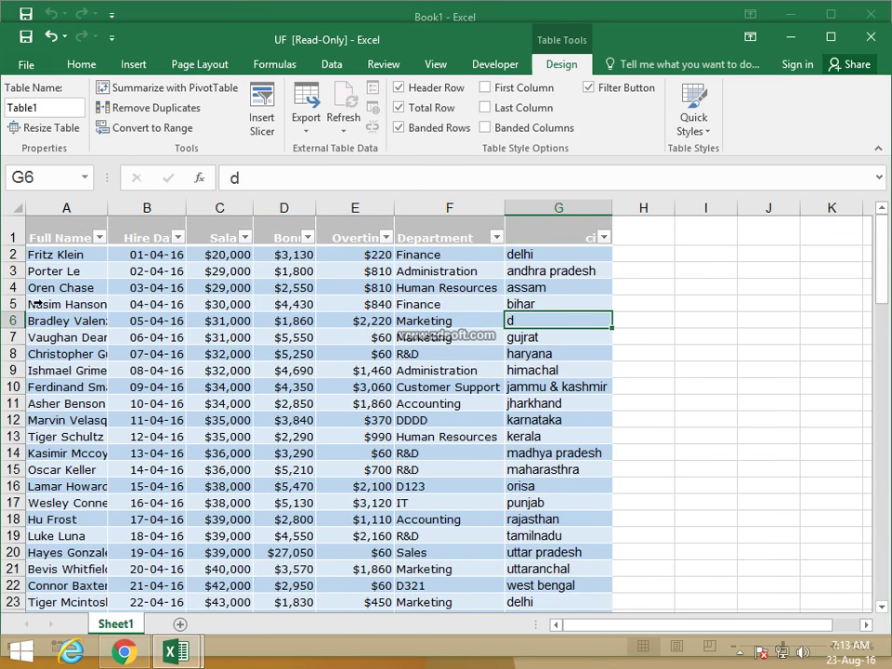
pyautogui.moveTo(36, 303); pyautogui.dragTo(67, 297)
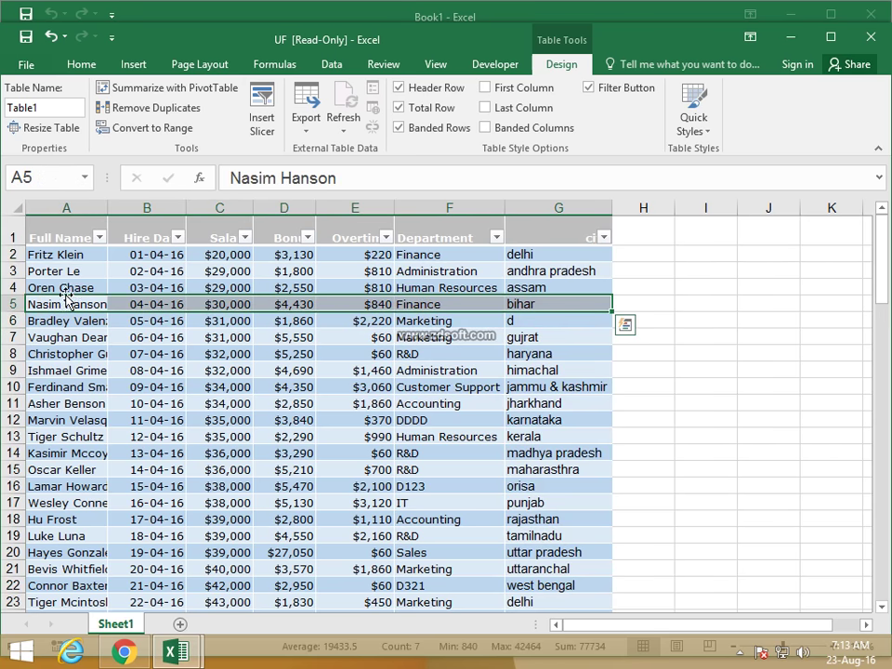
pyautogui.hotkey('ctrl', 'd')
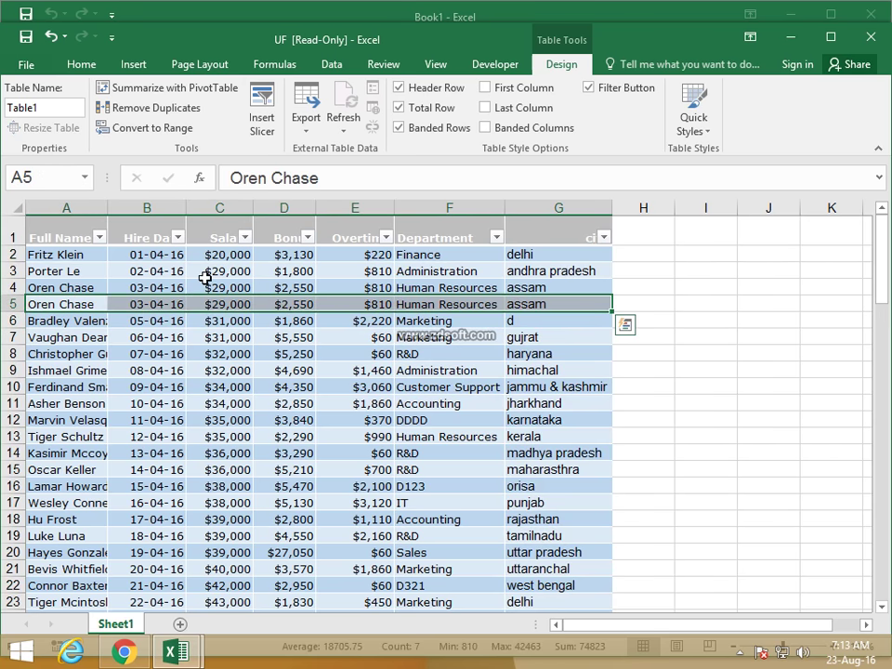
# Step: Remove the one duplicate row, then undo to restore it
pyautogui.click(184, 110)
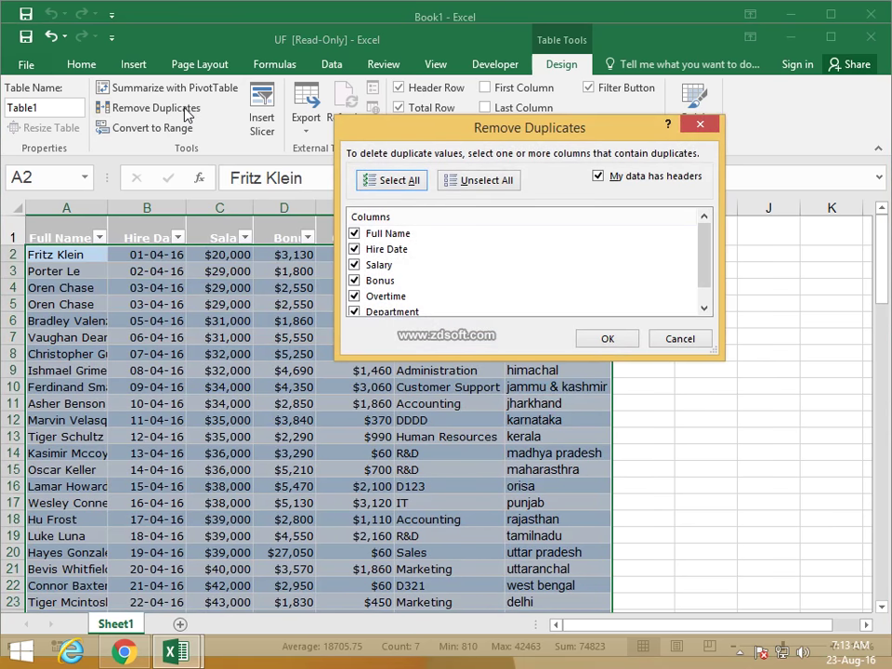
pyautogui.click(605, 340)
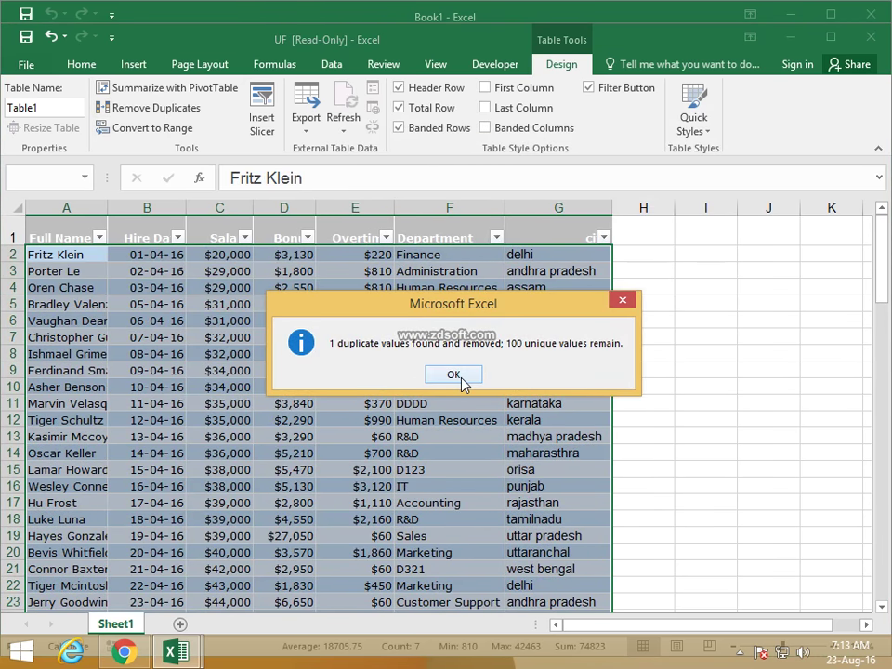
pyautogui.click(462, 382)
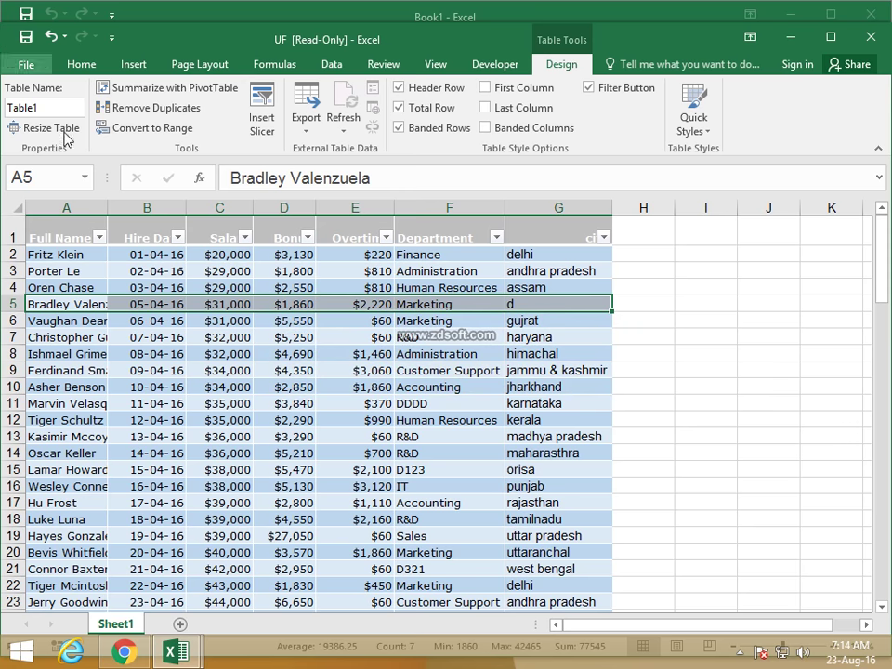
pyautogui.click(50, 37)
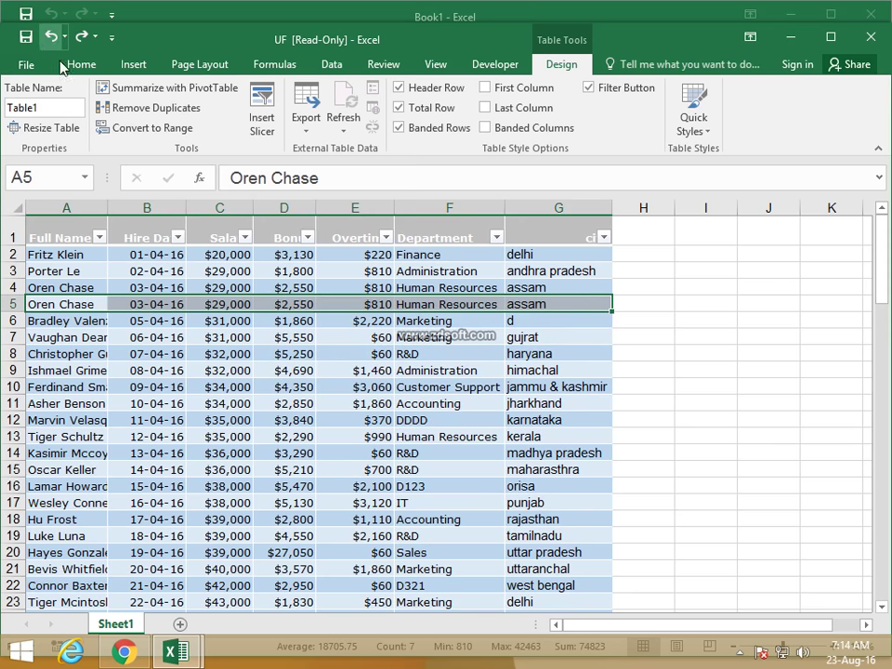
pyautogui.click(50, 37)
# Step: Undo one more change, select the Full Name header, and show the Format as Table styles
pyautogui.click(84, 65)
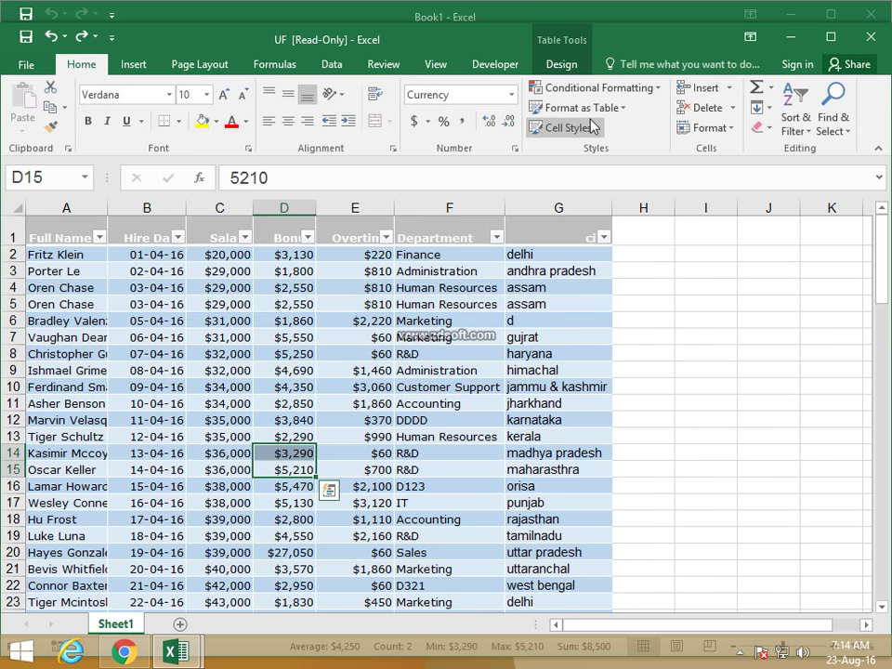
pyautogui.click(272, 339)
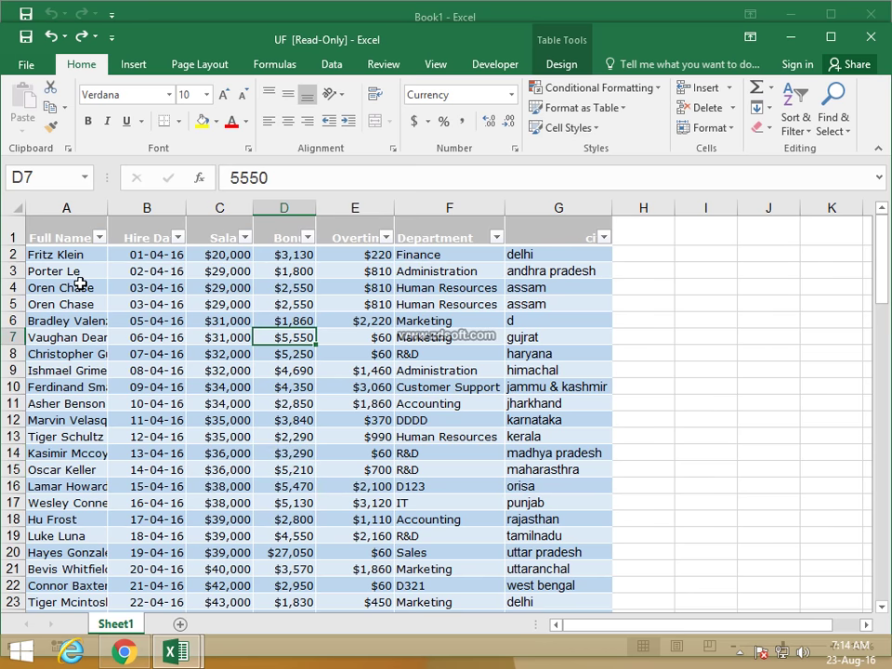
pyautogui.click(82, 225)
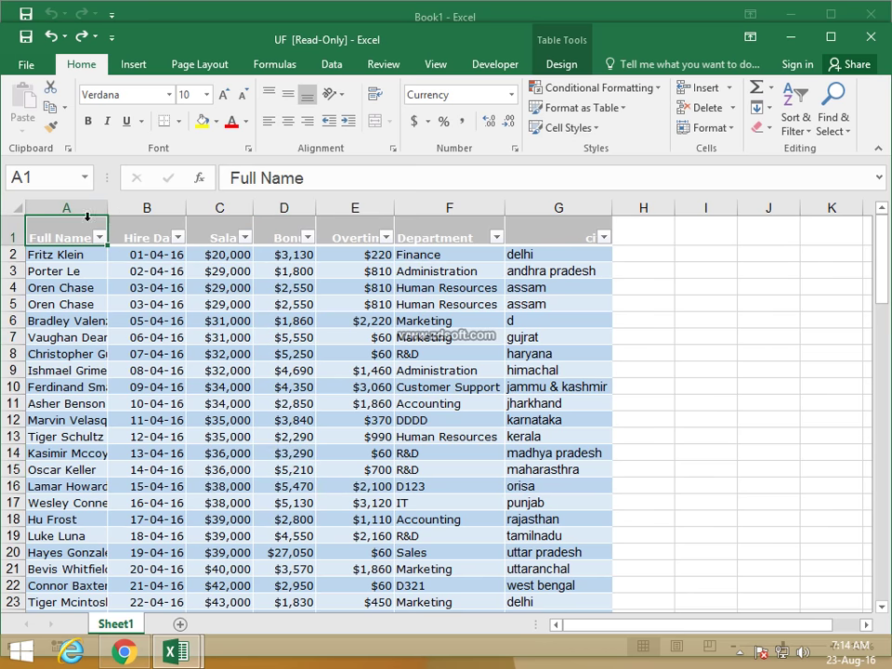
pyautogui.click(629, 117)
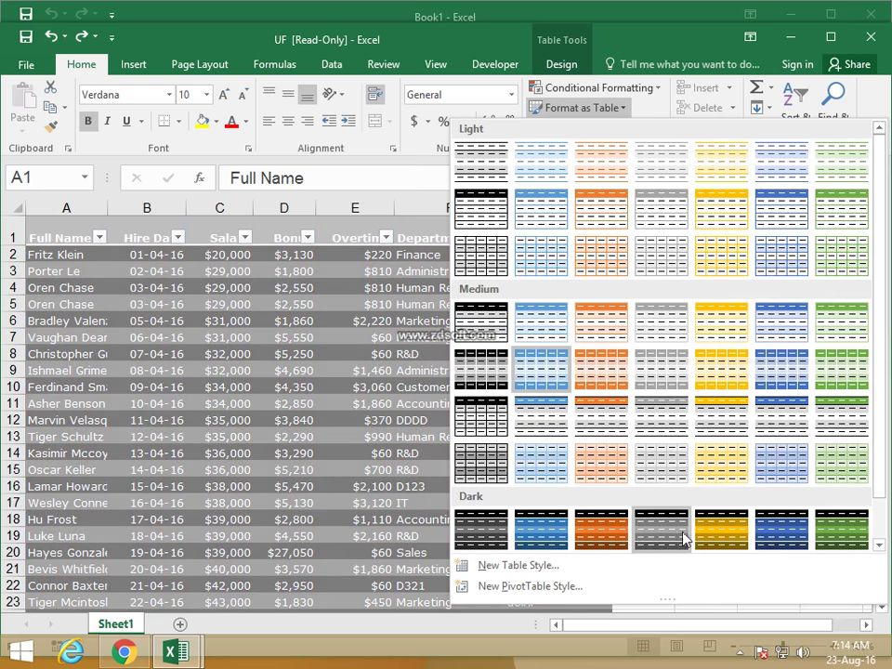
# Step: Apply the dark green banded table style to the employee table
pyautogui.click(834, 534)
pyautogui.click(209, 400)
pyautogui.scroll(-2, 207, 394)
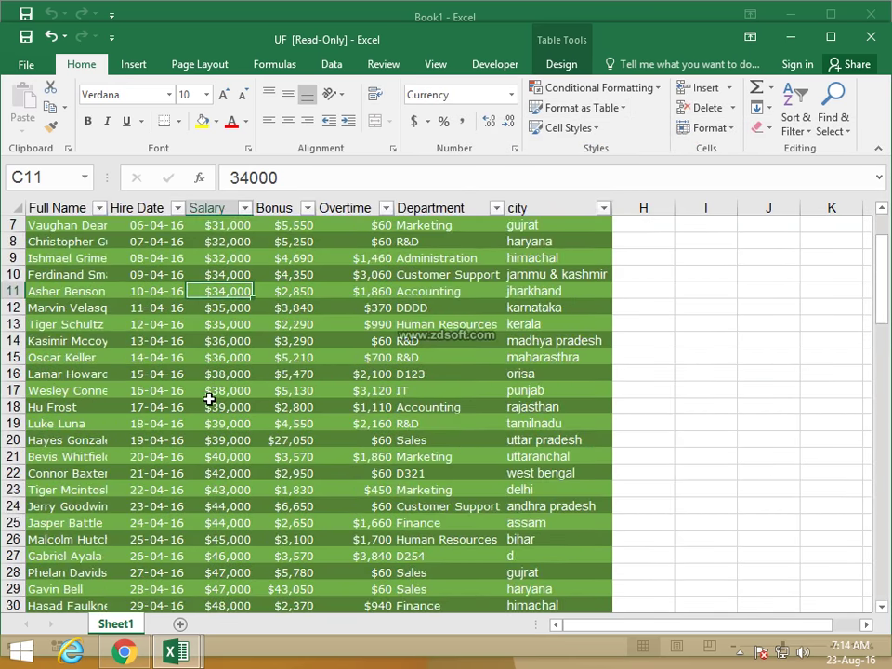
pyautogui.scroll(-6, 208, 394)
pyautogui.scroll(-11, 207, 393)
pyautogui.scroll(-8, 207, 394)
pyautogui.scroll(-12, 89, 364)
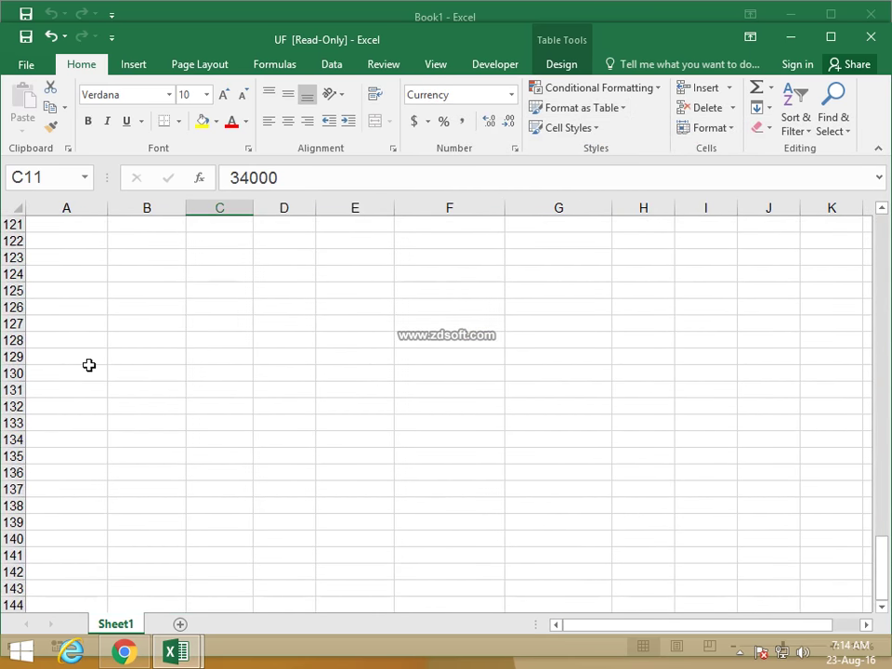
pyautogui.scroll(1, 66, 351)
pyautogui.scroll(5, 65, 352)
pyautogui.scroll(3, 65, 351)
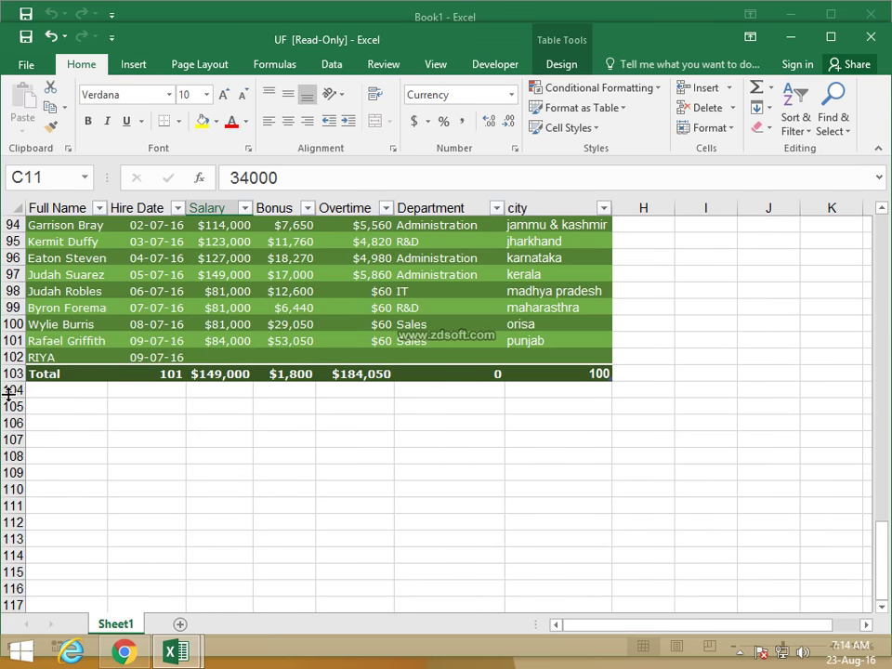
# Step: Turn off the table's Total Row
pyautogui.click(48, 375)
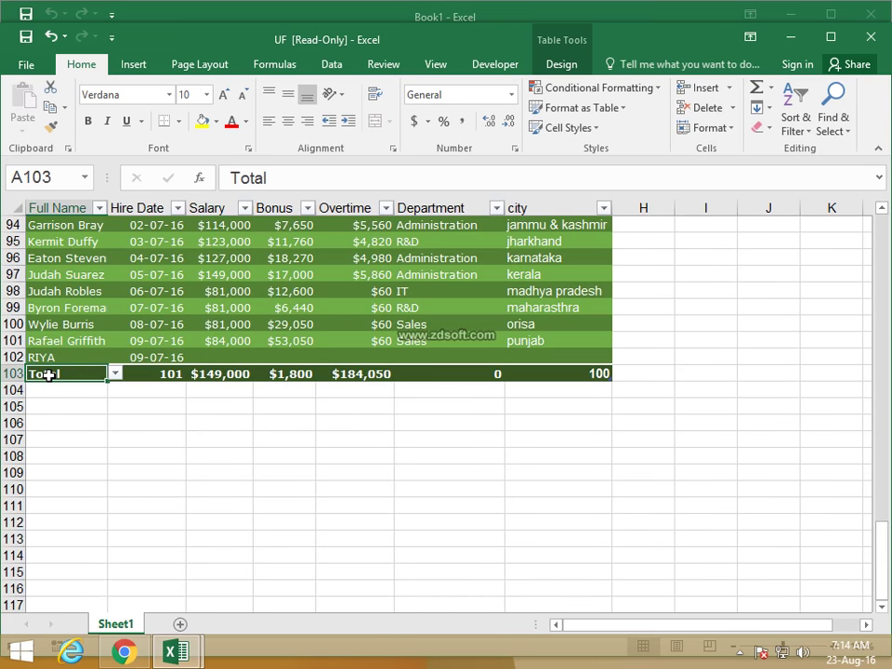
pyautogui.click(548, 65)
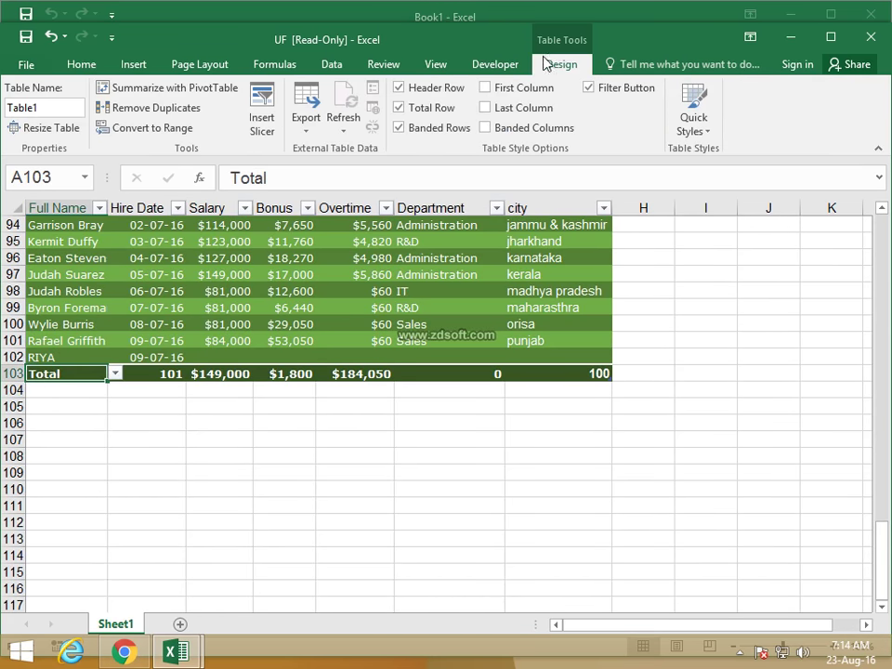
pyautogui.click(424, 108)
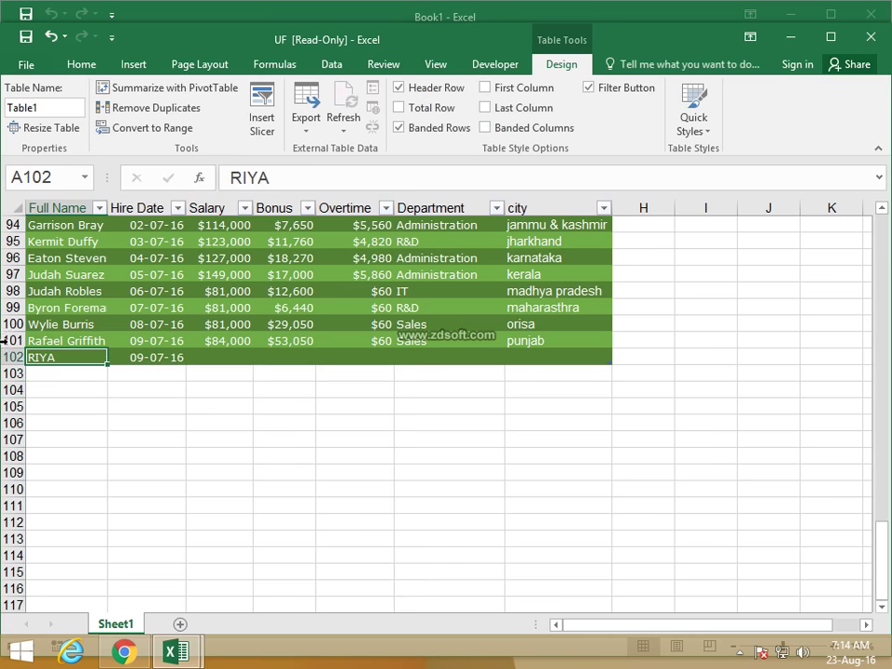
# Step: Enter FFFF in A103 so the table expands, then return to cell A3
pyautogui.click(234, 357)
pyautogui.click(233, 389)
pyautogui.click(163, 359)
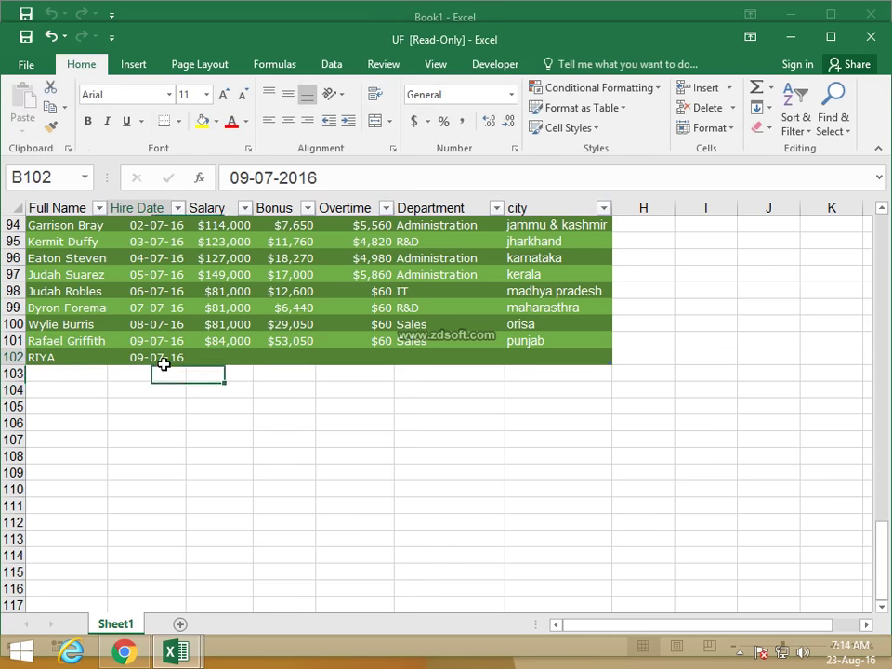
pyautogui.click(84, 373)
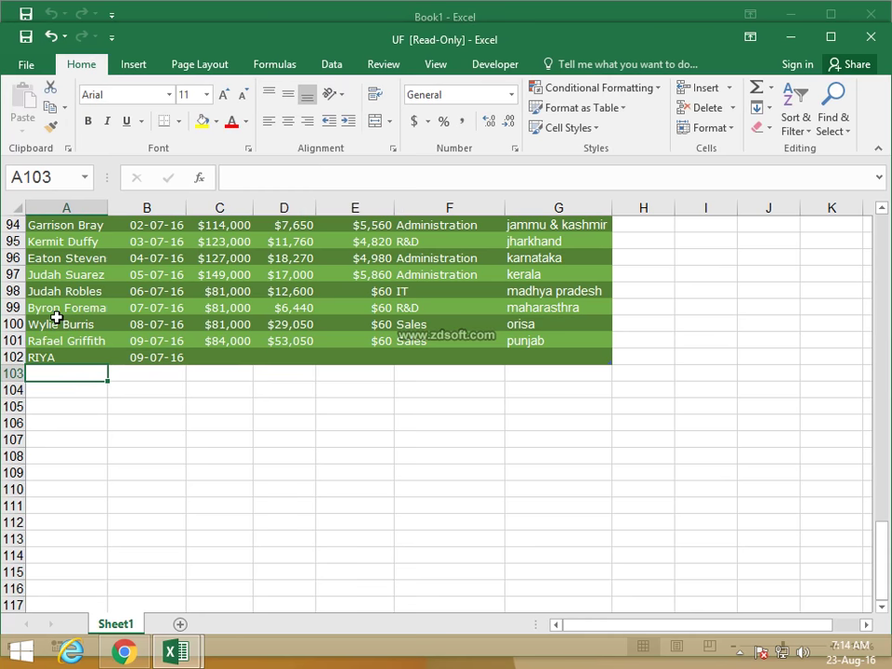
pyautogui.write('FFFF')
pyautogui.press('Return')
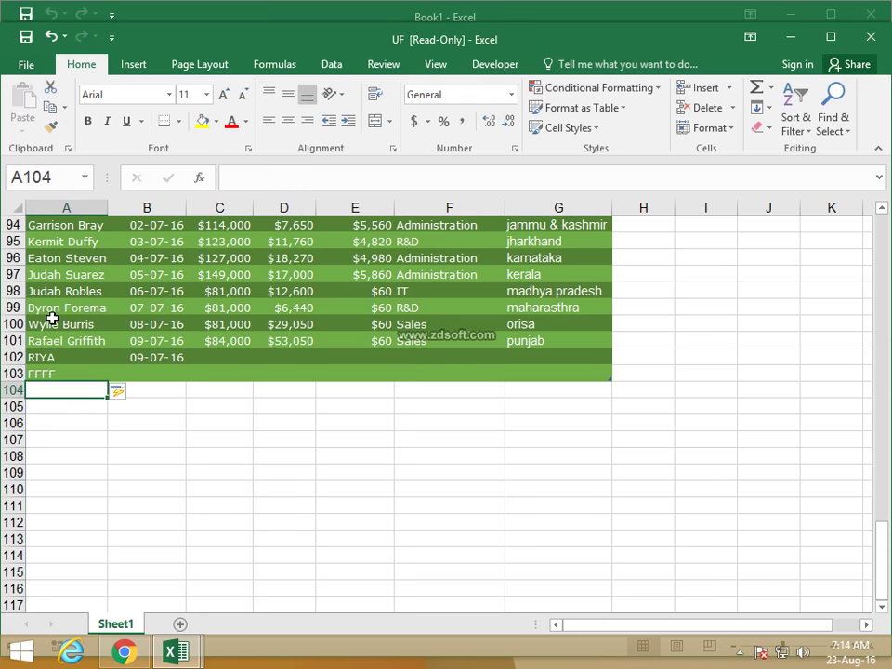
pyautogui.scroll(4, 53, 319)
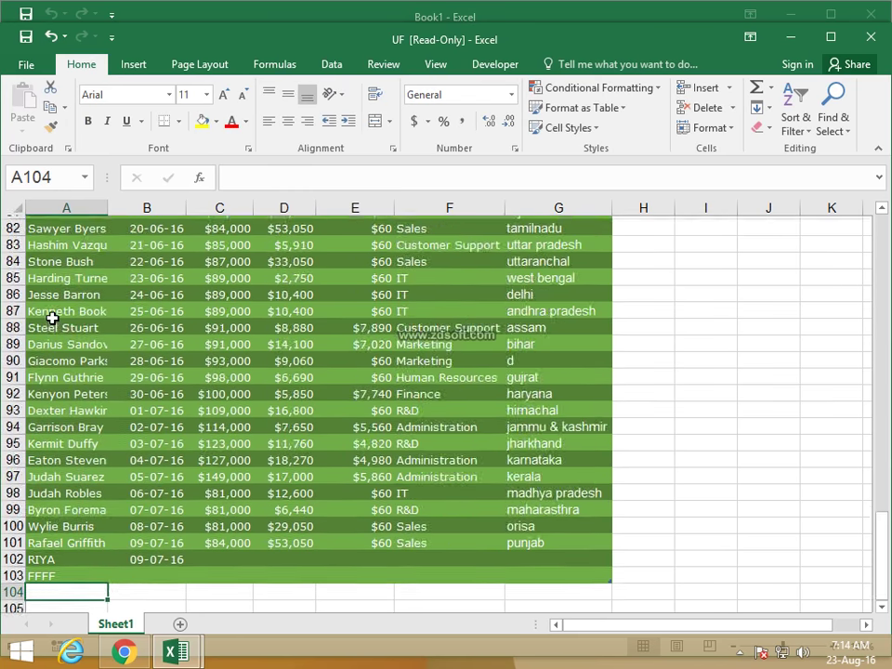
pyautogui.scroll(5, 50, 312)
pyautogui.scroll(6, 56, 312)
pyautogui.scroll(6, 62, 229)
pyautogui.scroll(6, 54, 285)
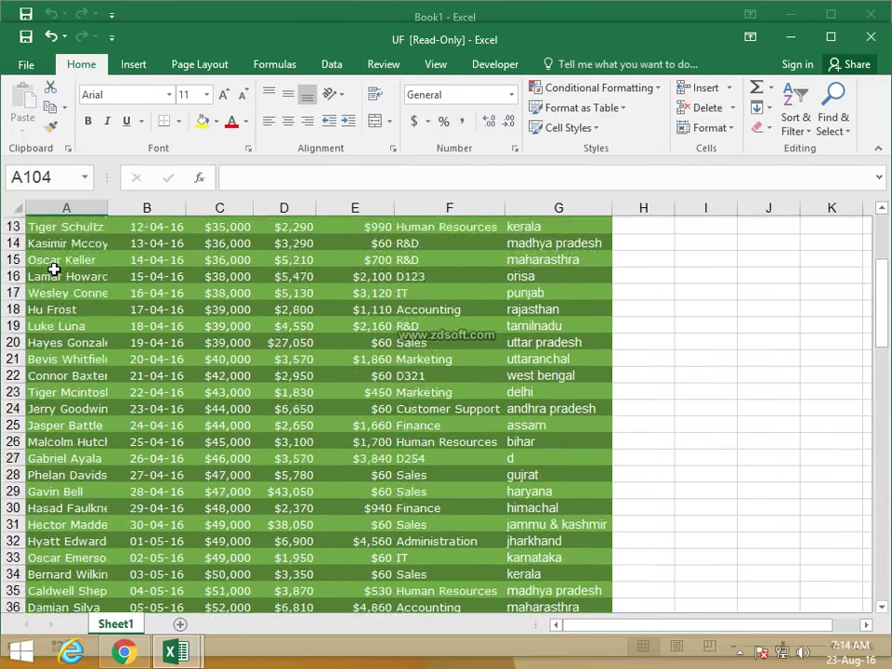
pyautogui.scroll(4, 54, 270)
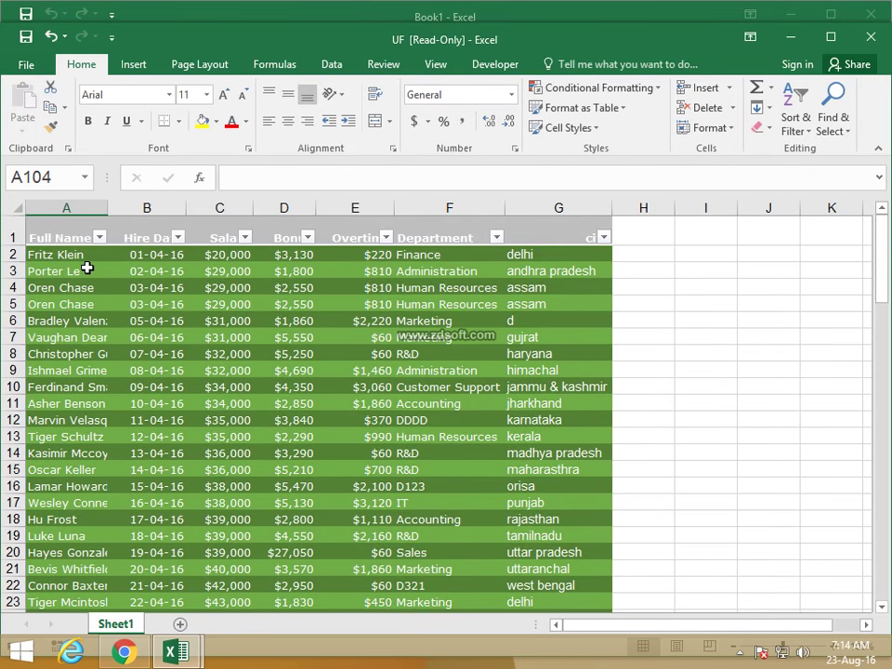
pyautogui.click(87, 268)
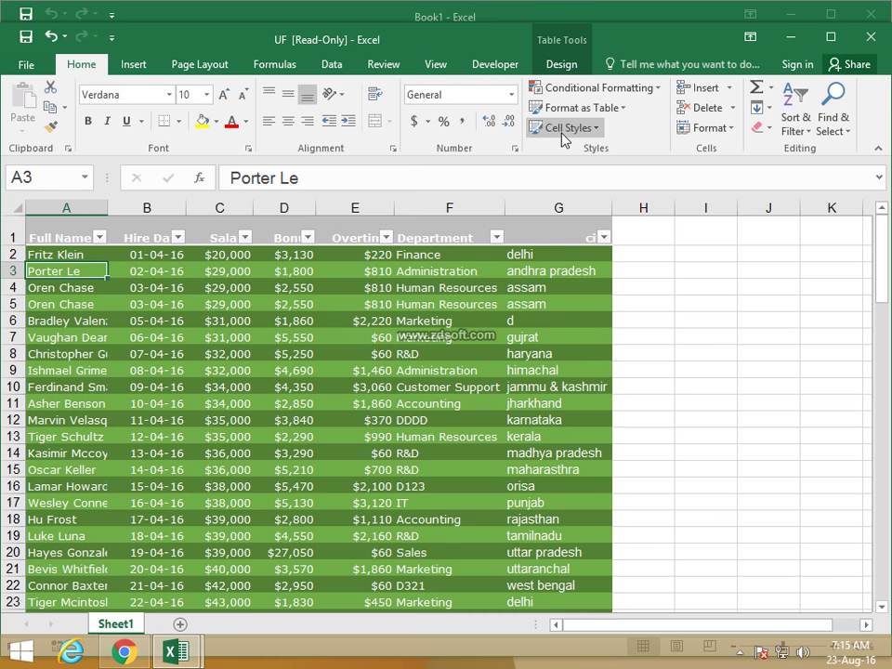
# Step: Enter VGHJKGHJ in cell I8
pyautogui.click(702, 347)
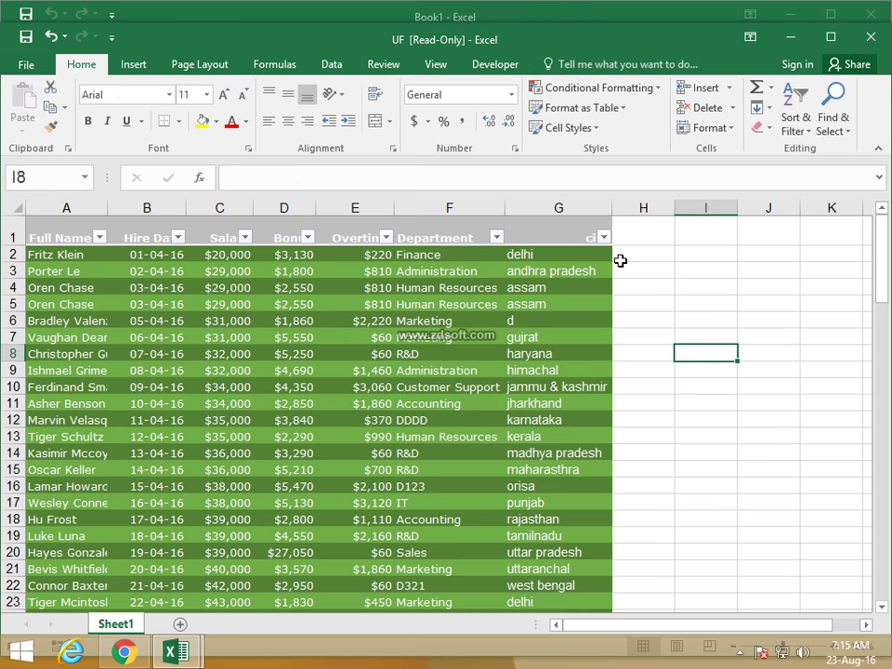
pyautogui.write('VGHJKGHJ')
pyautogui.click(718, 368)
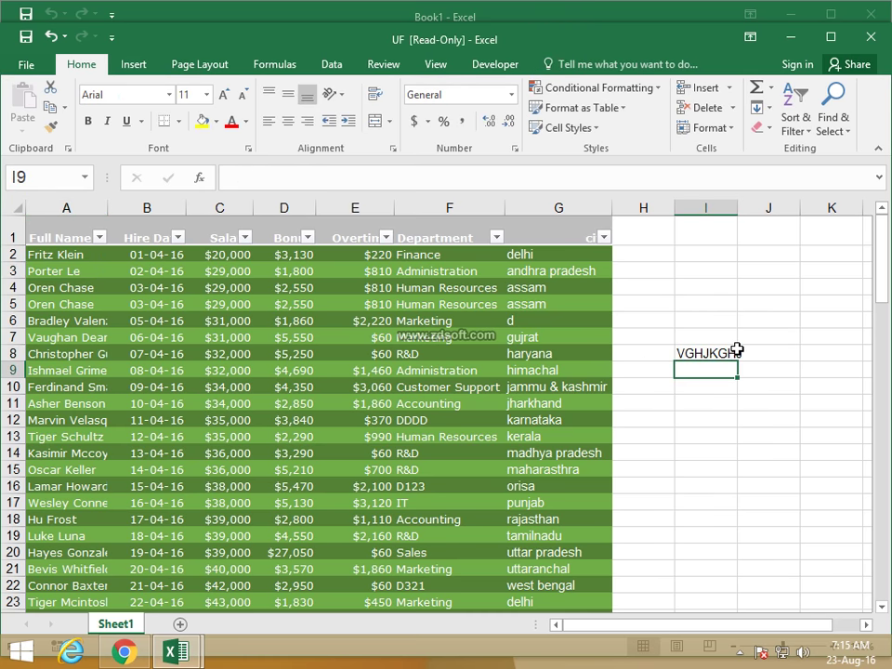
pyautogui.click(733, 352)
# Step: Give I8 a yellow fill, red font colour and All Borders
pyautogui.click(202, 121)
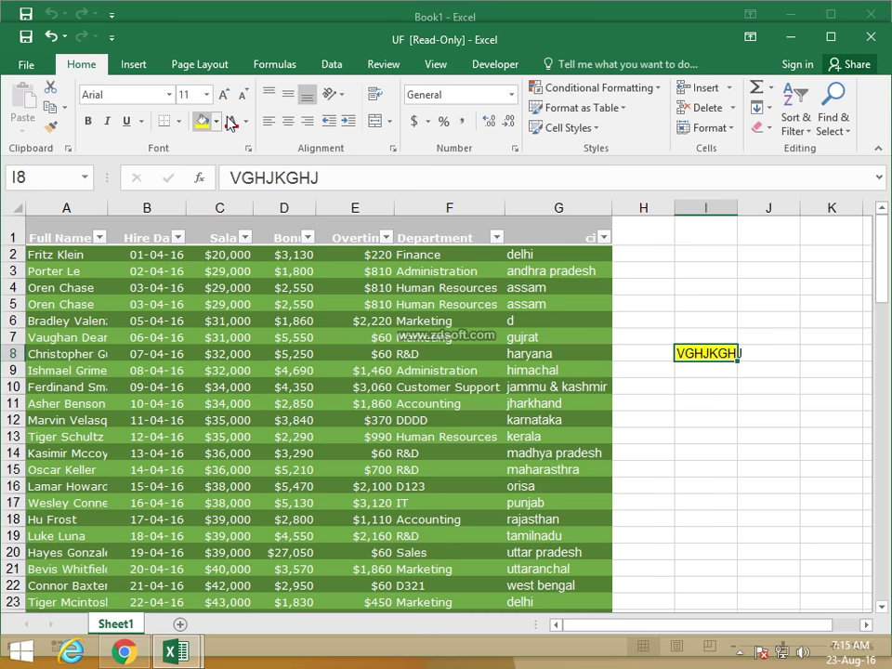
pyautogui.click(246, 122)
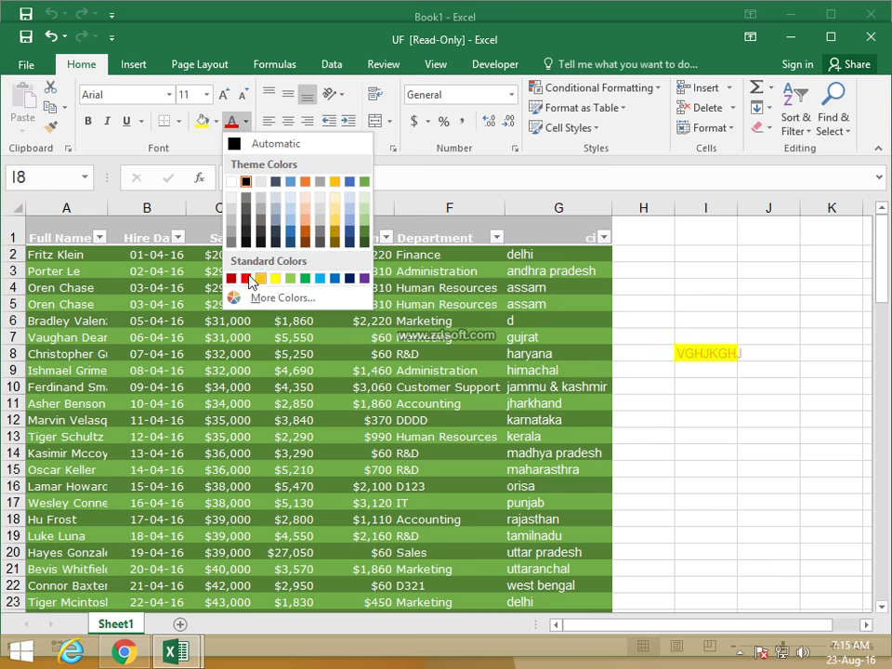
pyautogui.click(246, 277)
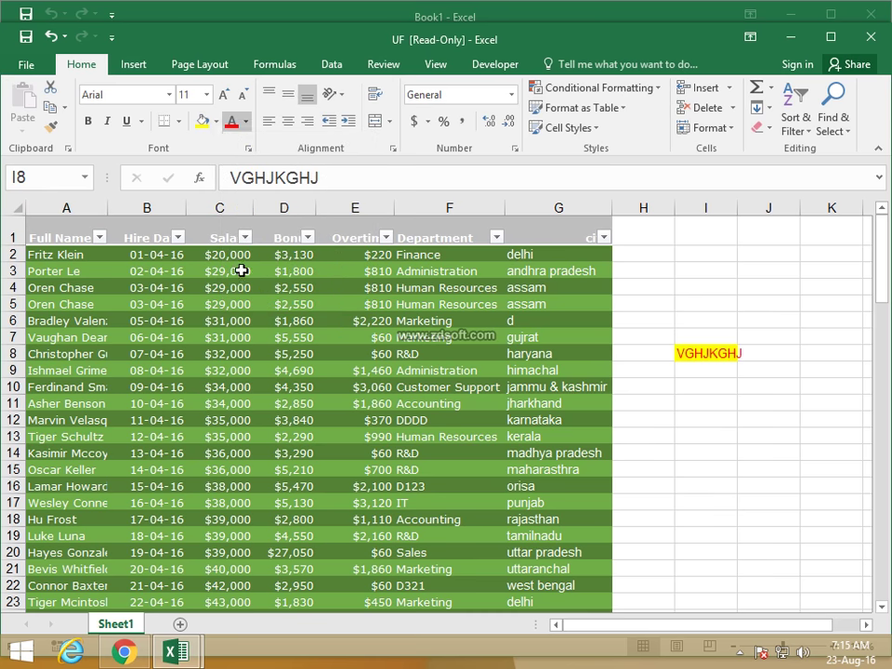
pyautogui.click(178, 121)
pyautogui.click(178, 121)
pyautogui.click(179, 121)
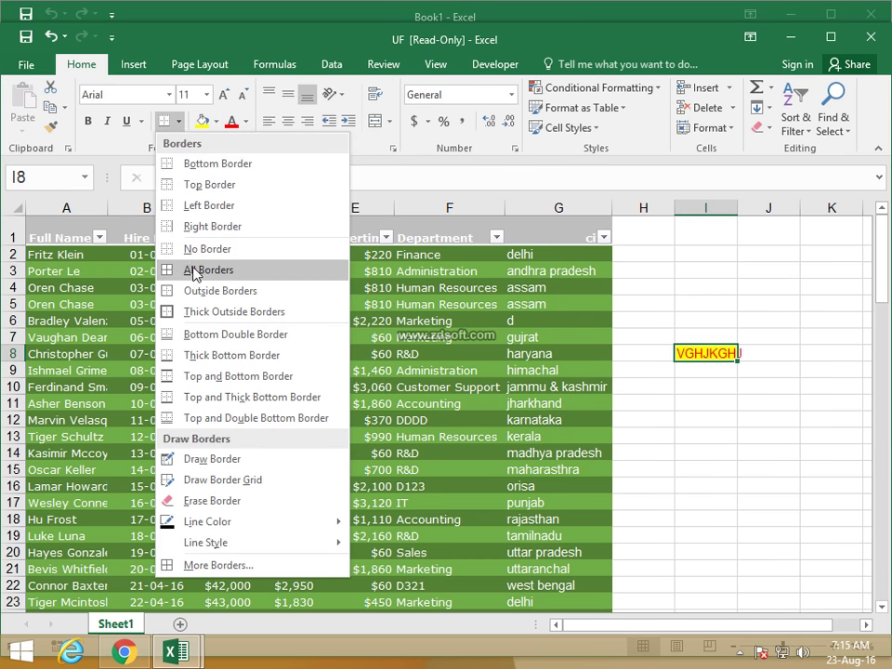
pyautogui.click(195, 271)
pyautogui.click(712, 413)
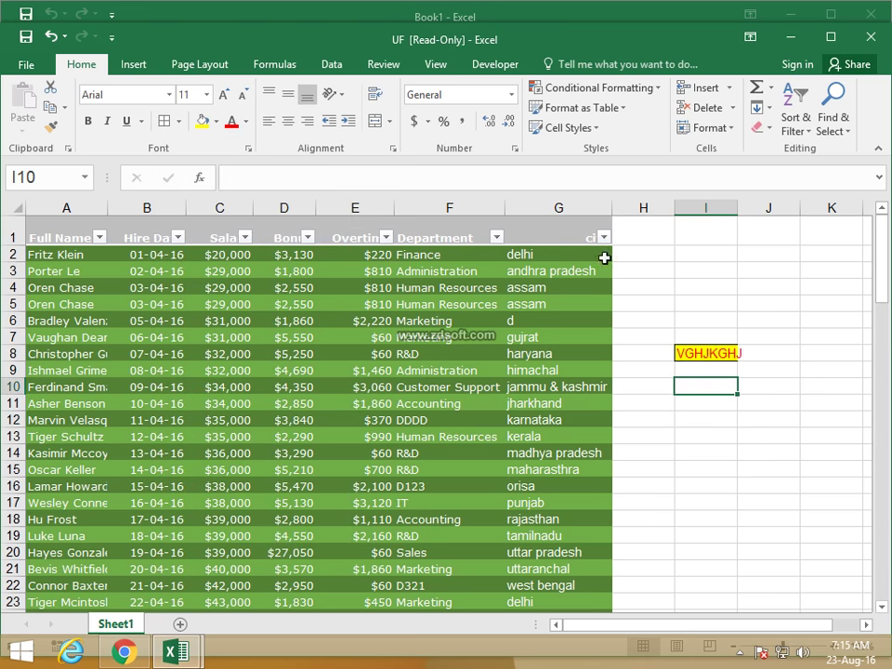
# Step: Apply the orange Accent2 cell style to I10 and enter GFJFG
pyautogui.click(596, 127)
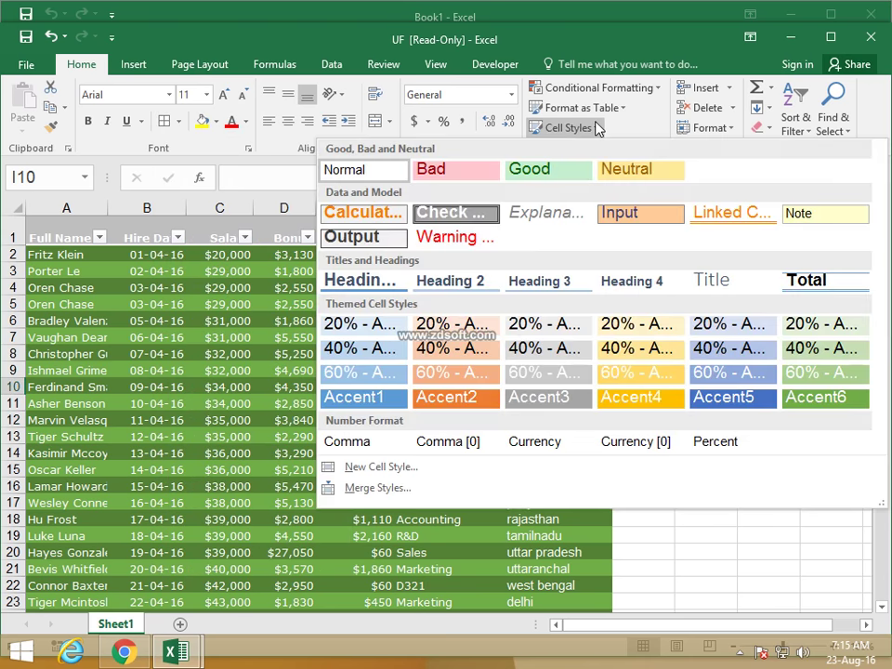
pyautogui.click(456, 397)
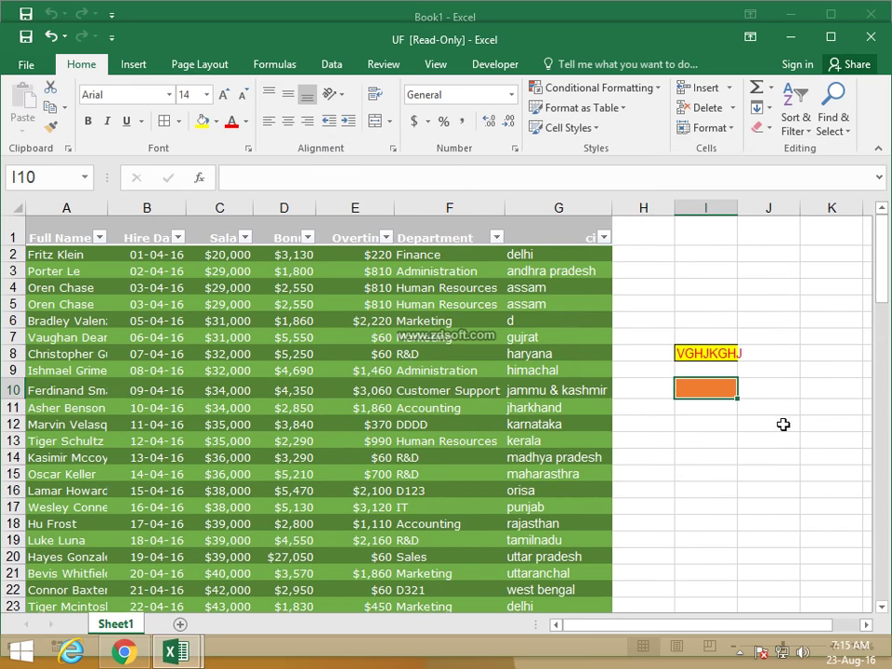
pyautogui.write('GFJFG')
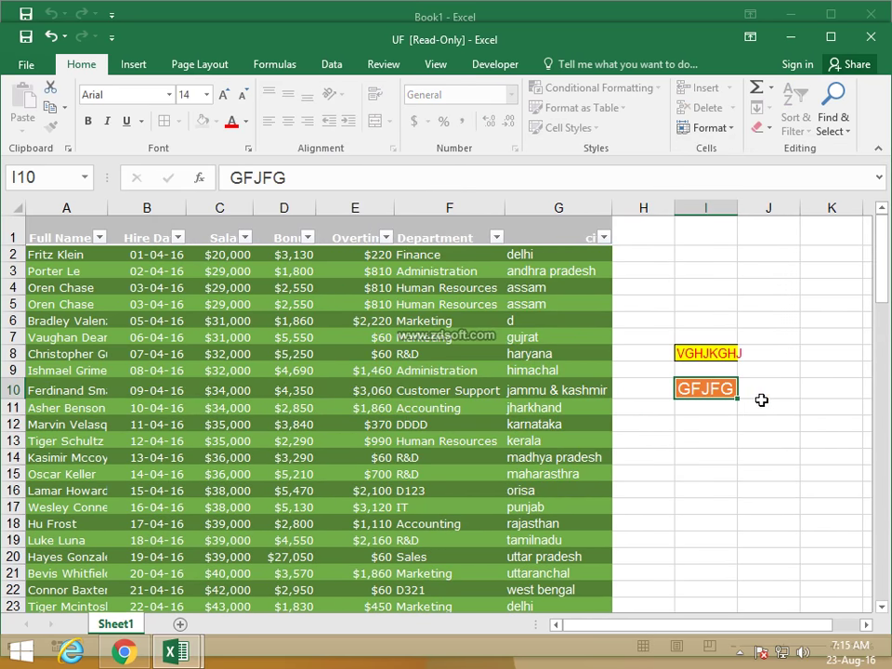
pyautogui.press('Return')
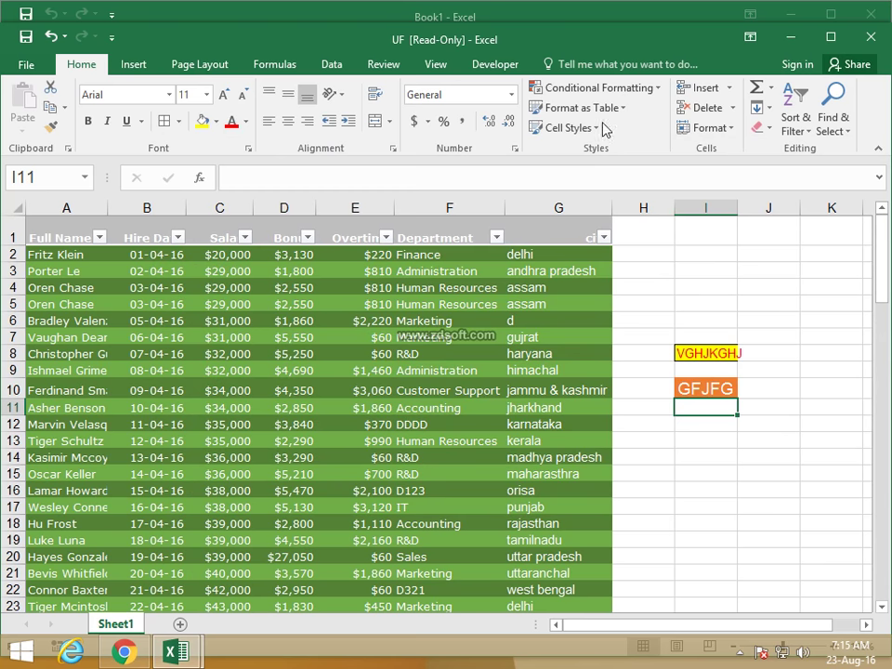
pyautogui.click(596, 133)
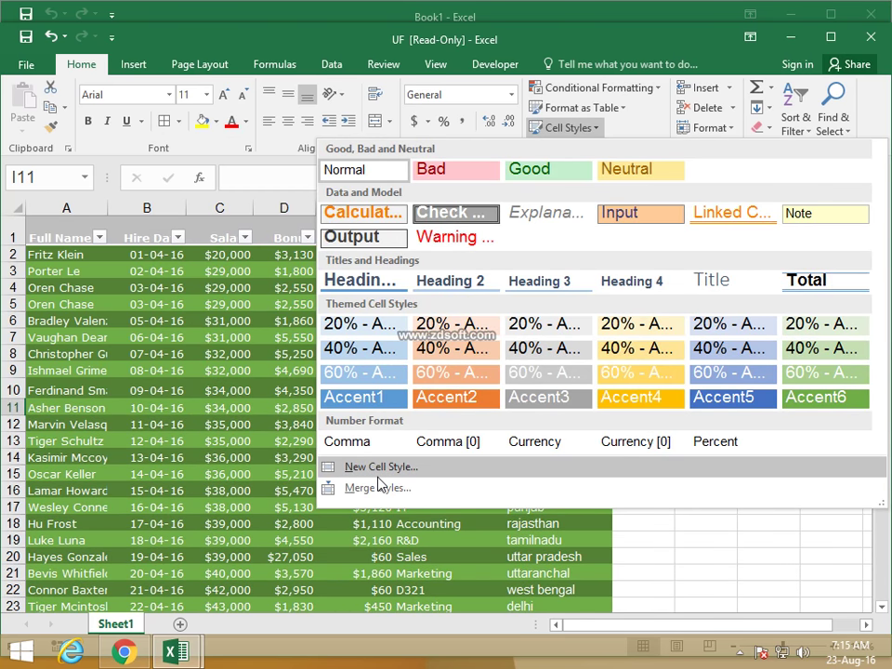
# Step: Start a New Cell Style twice, cancelling both times without saving
pyautogui.click(386, 467)
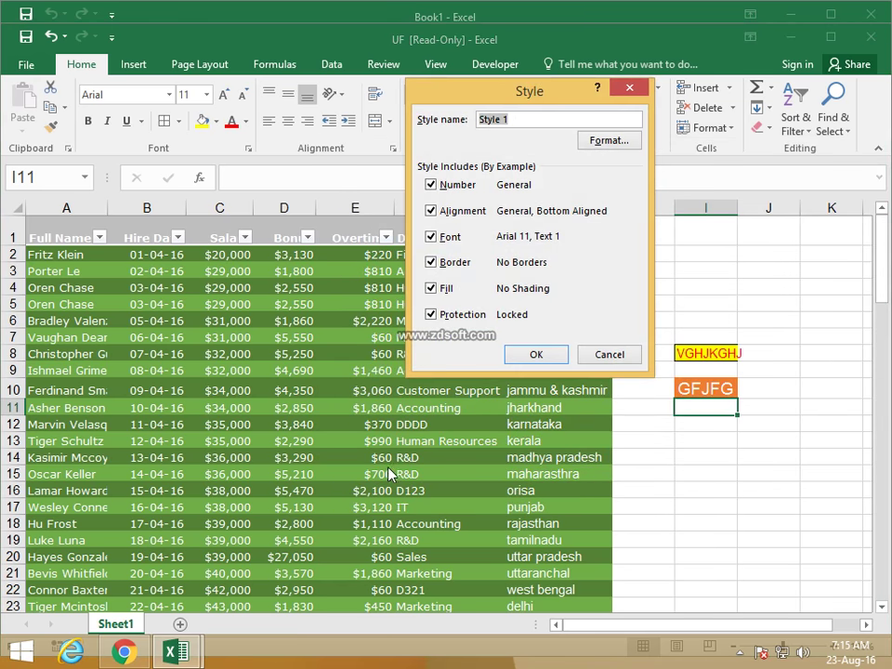
pyautogui.click(602, 141)
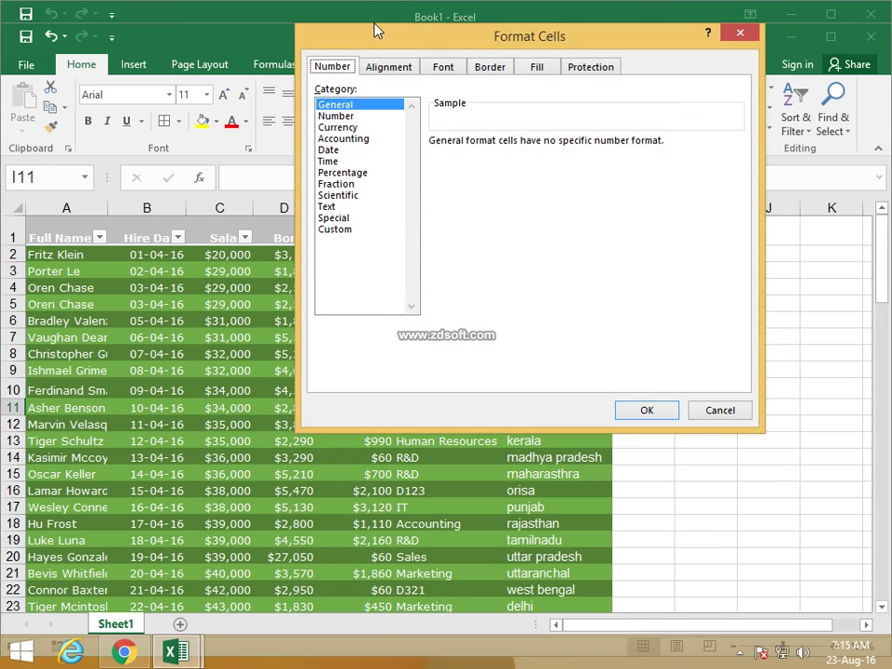
pyautogui.click(743, 412)
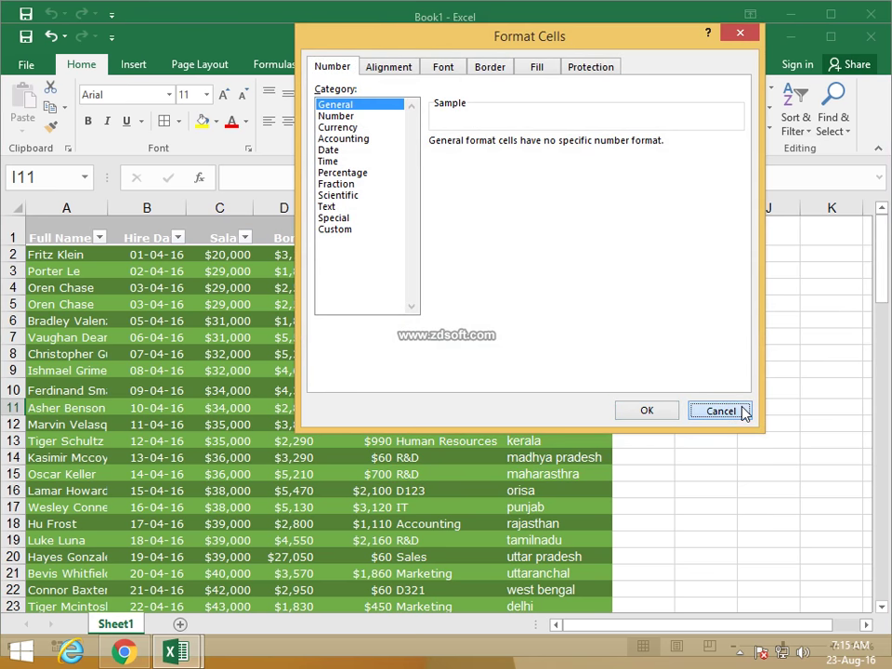
pyautogui.click(616, 356)
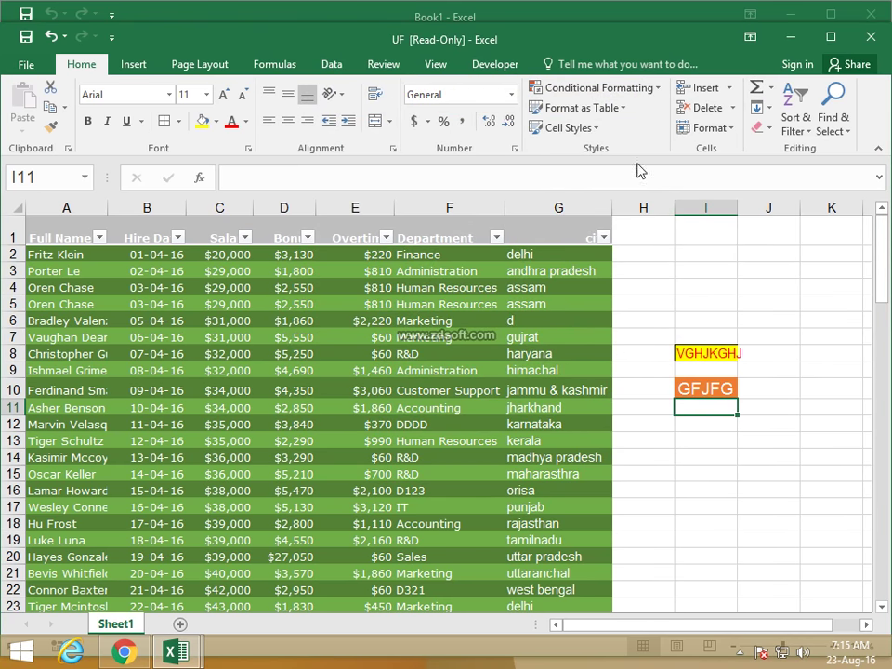
pyautogui.click(583, 128)
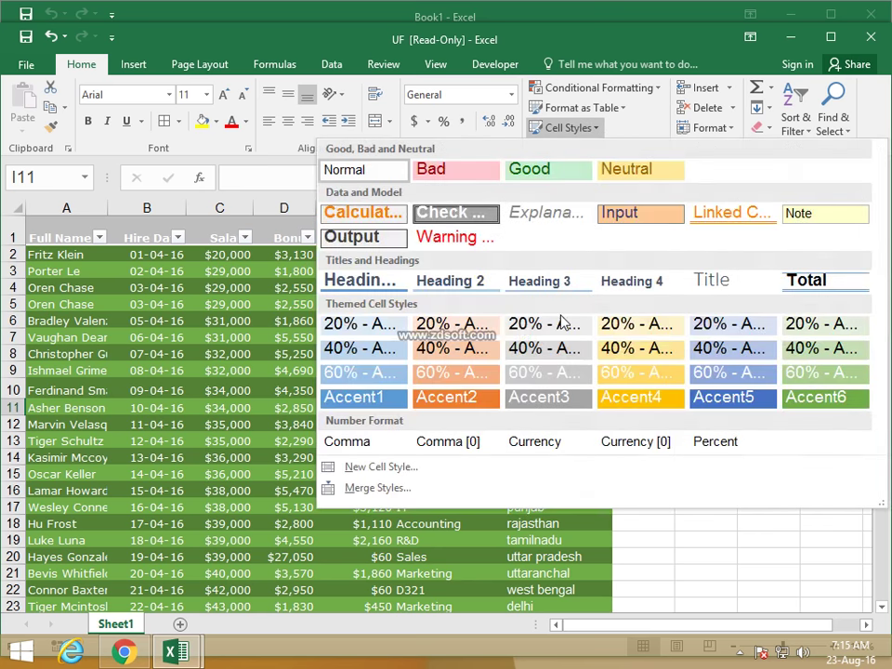
pyautogui.click(376, 466)
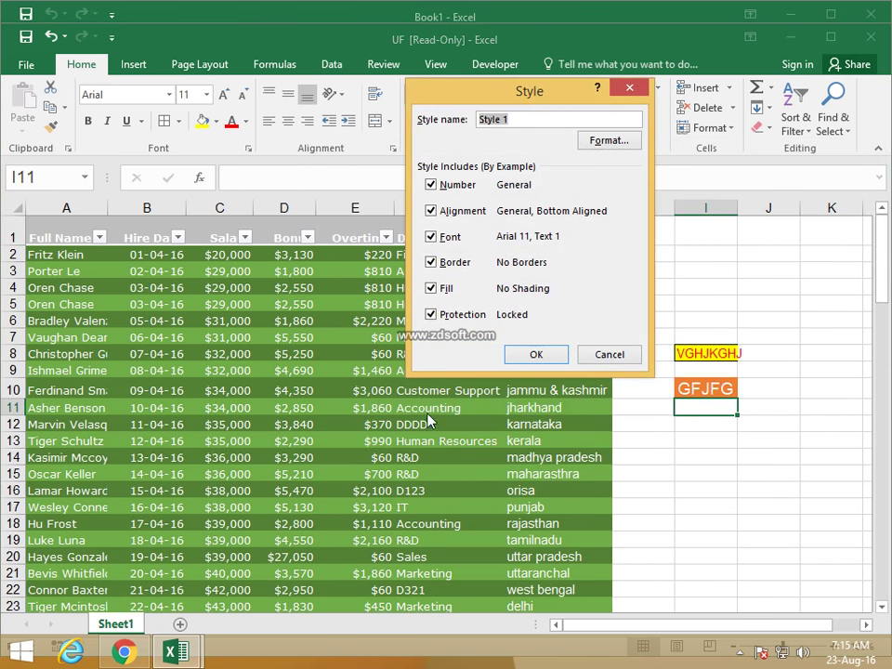
pyautogui.click(610, 354)
# Step: Select the andhra pradesh cell G3 and show the Insert dropdown options
pyautogui.click(643, 523)
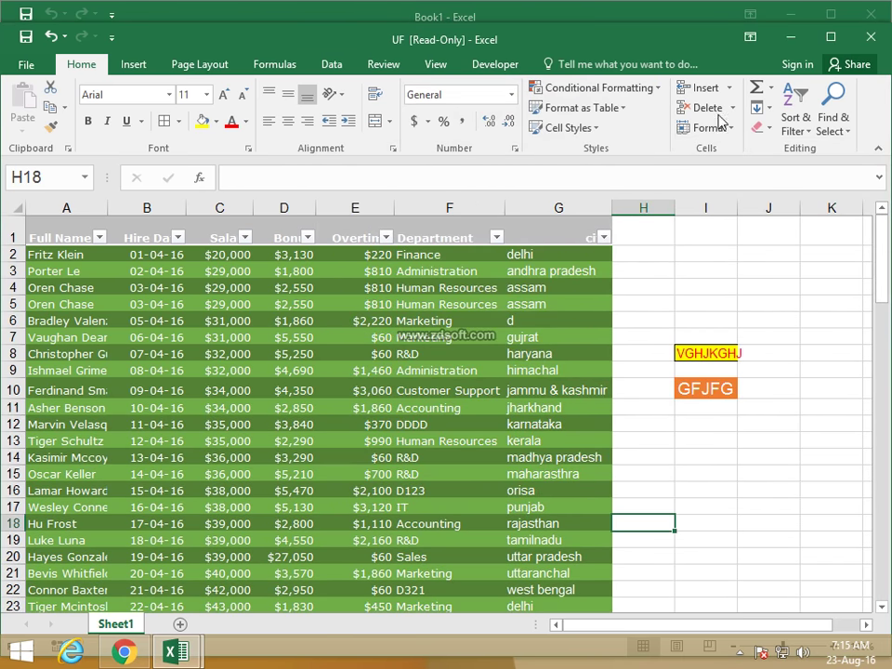
pyautogui.click(643, 286)
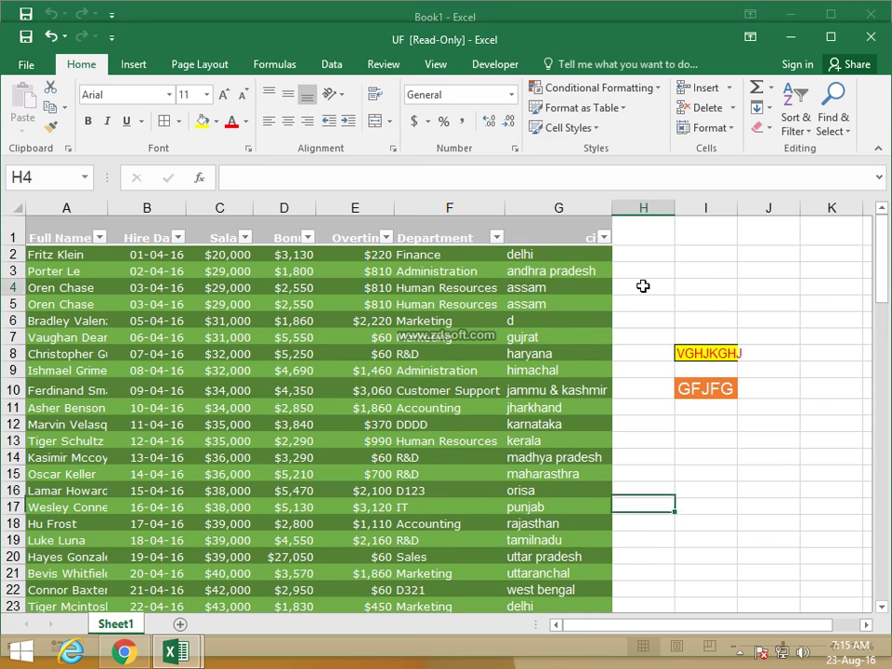
pyautogui.click(573, 267)
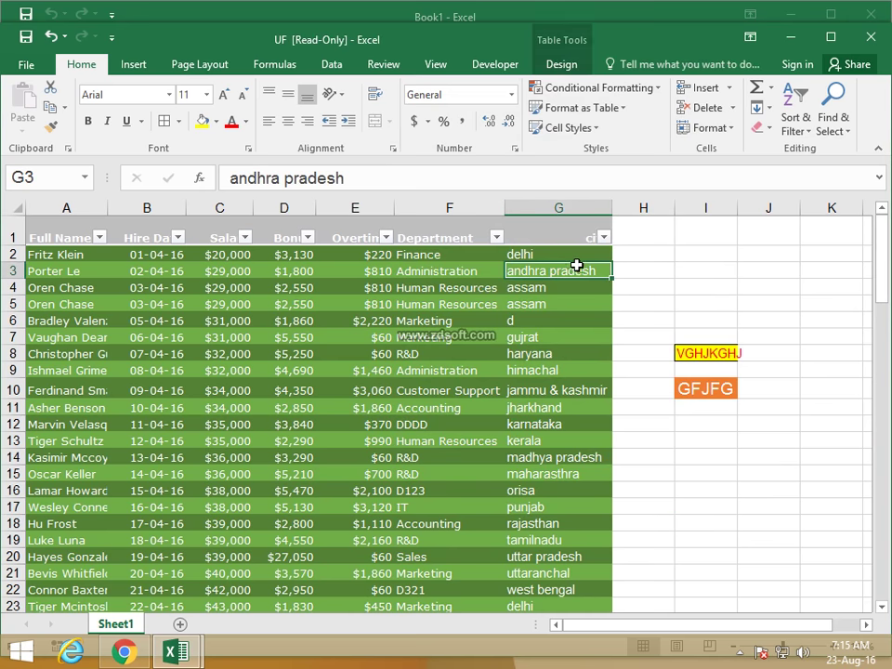
pyautogui.click(729, 89)
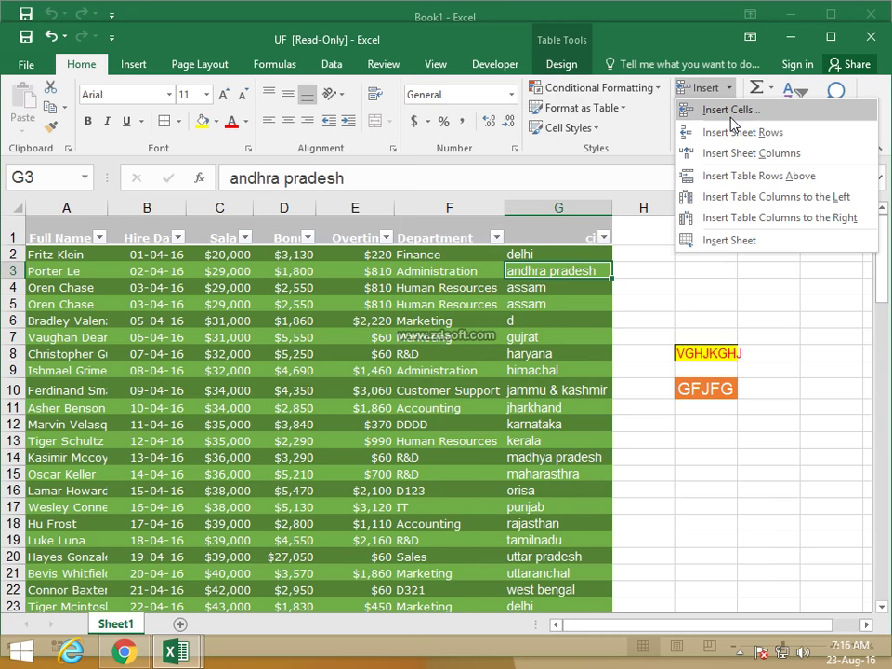
# Step: Insert a blank row above the andhra pradesh record using Insert Sheet Rows
pyautogui.click(731, 115)
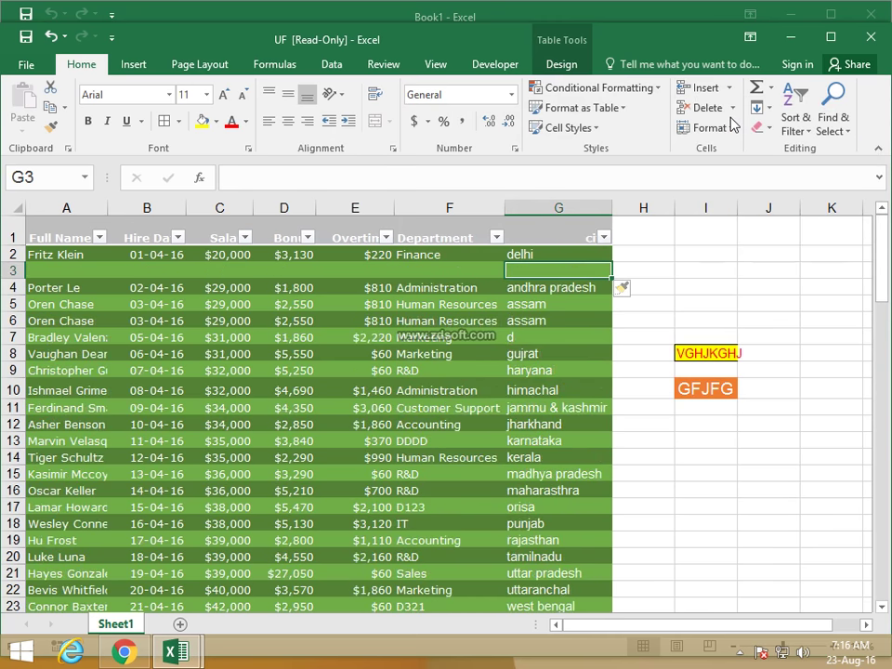
pyautogui.click(564, 288)
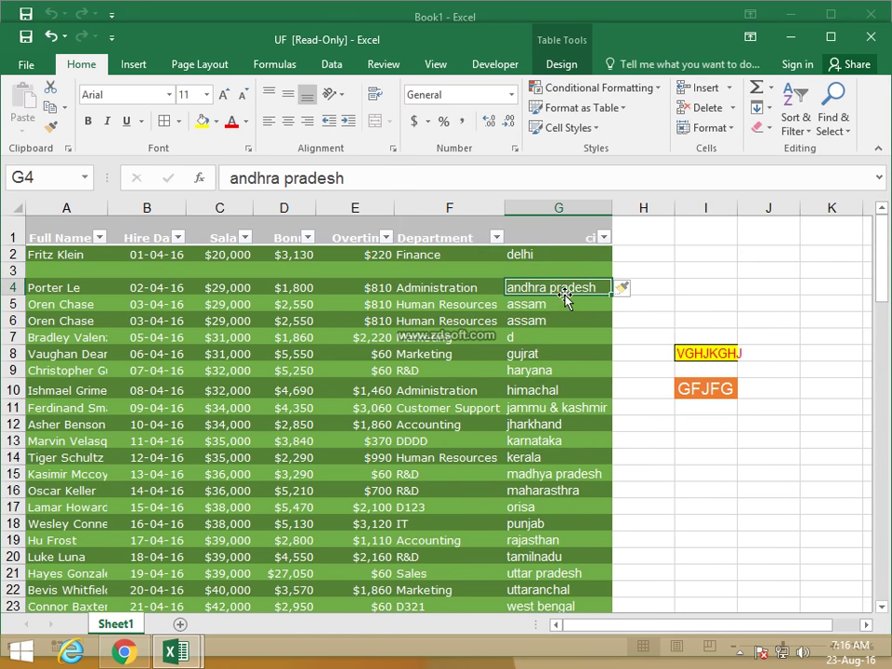
pyautogui.click(730, 89)
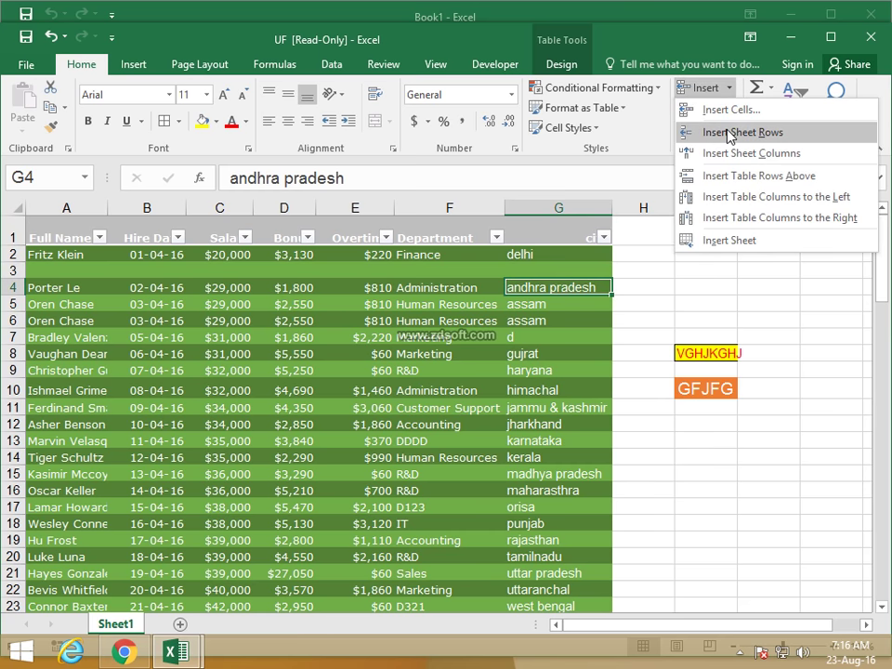
pyautogui.click(736, 133)
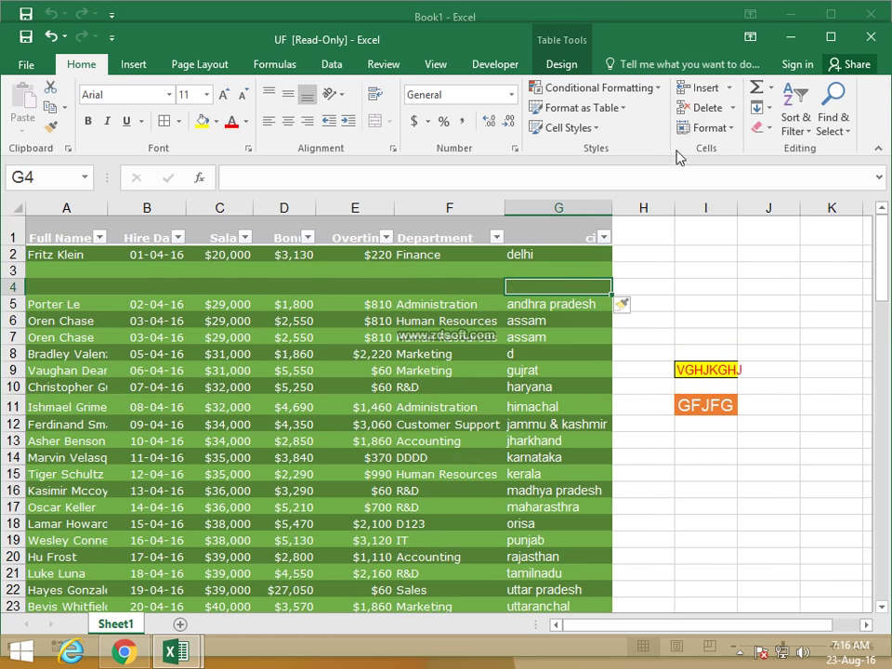
# Step: Reselect the andhra pradesh cell in row 5 and insert another blank row above it
pyautogui.click(588, 316)
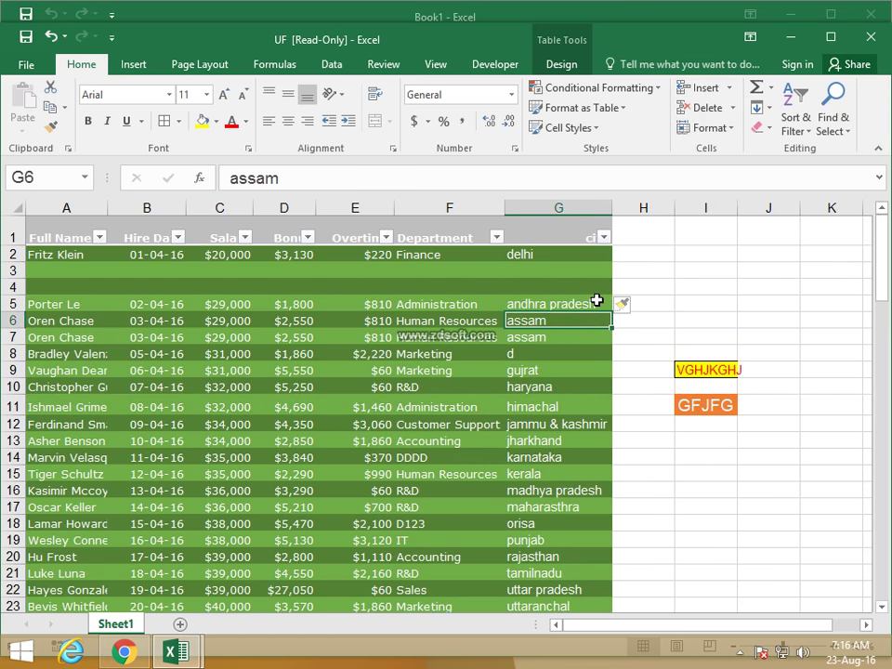
pyautogui.click(597, 300)
pyautogui.click(585, 271)
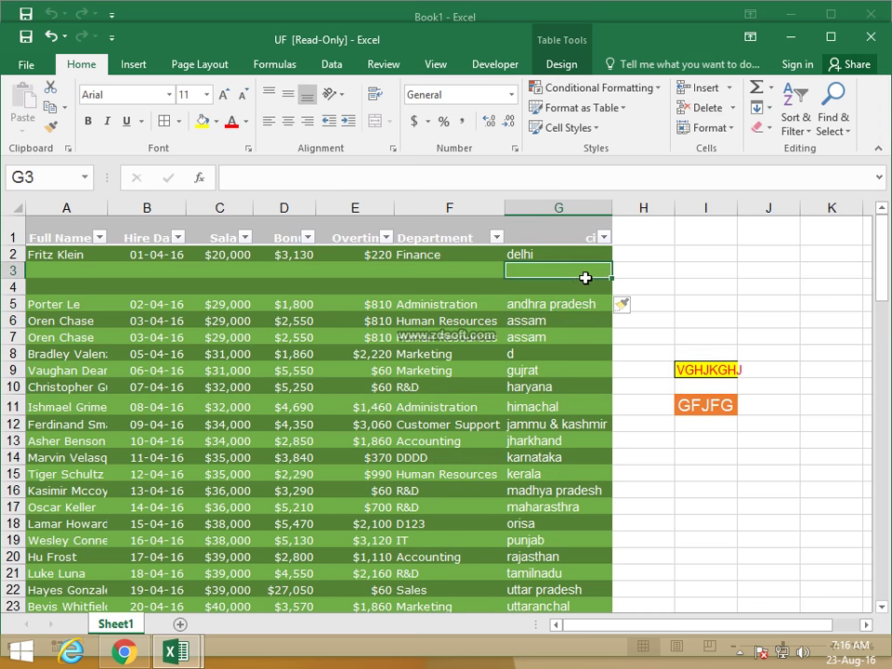
pyautogui.moveTo(451, 270); pyautogui.dragTo(56, 237)
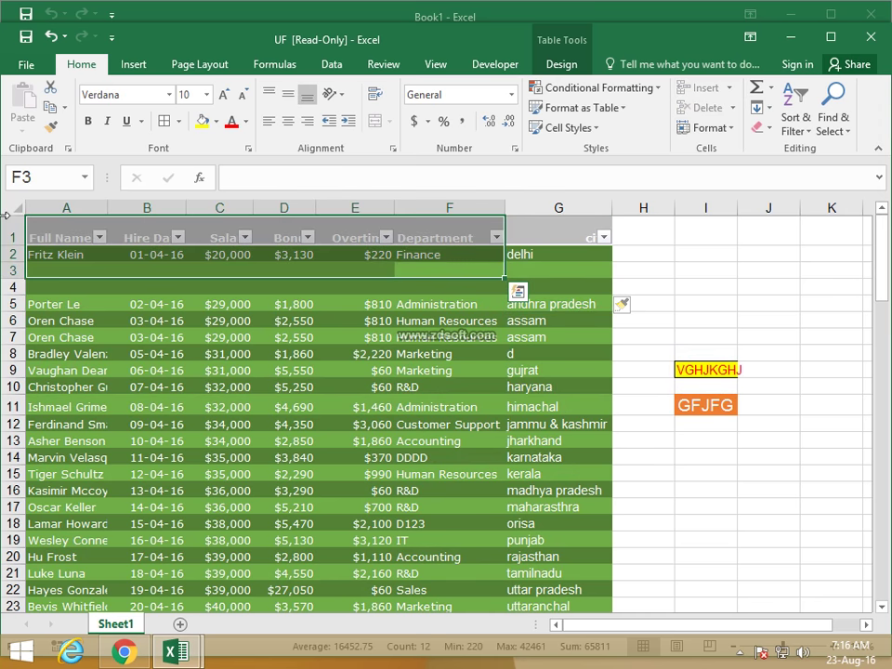
pyautogui.click(590, 307)
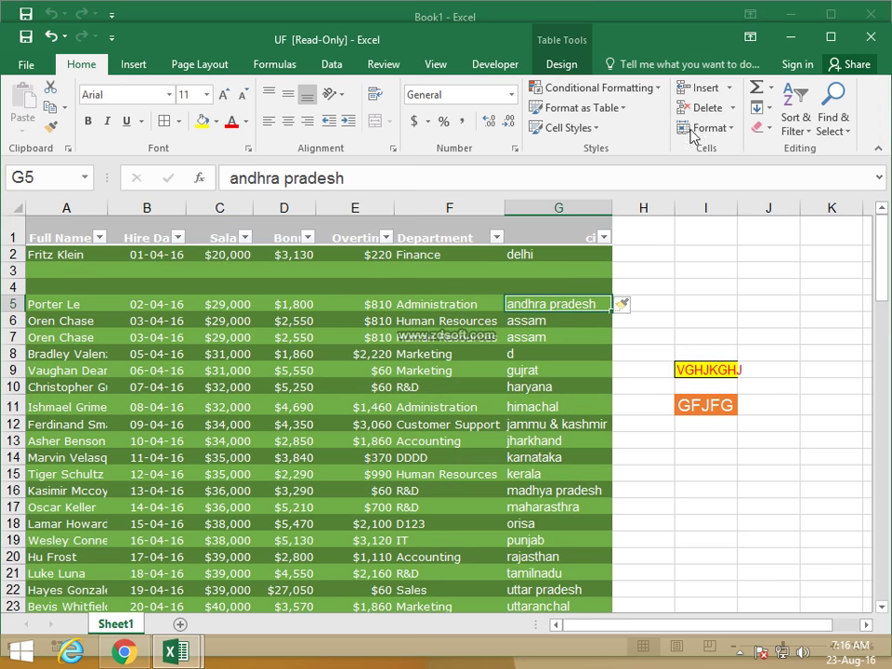
pyautogui.click(700, 91)
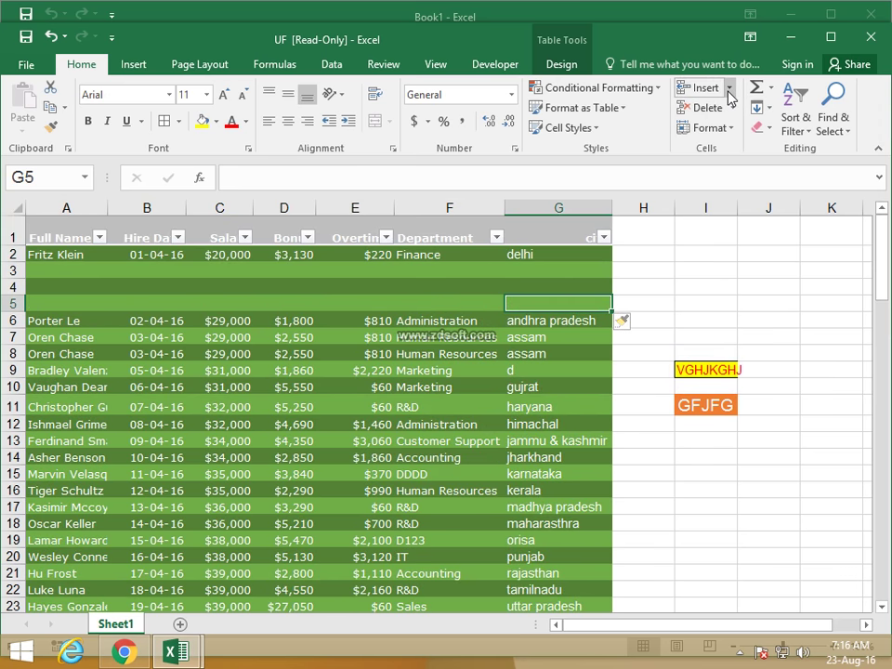
pyautogui.click(730, 89)
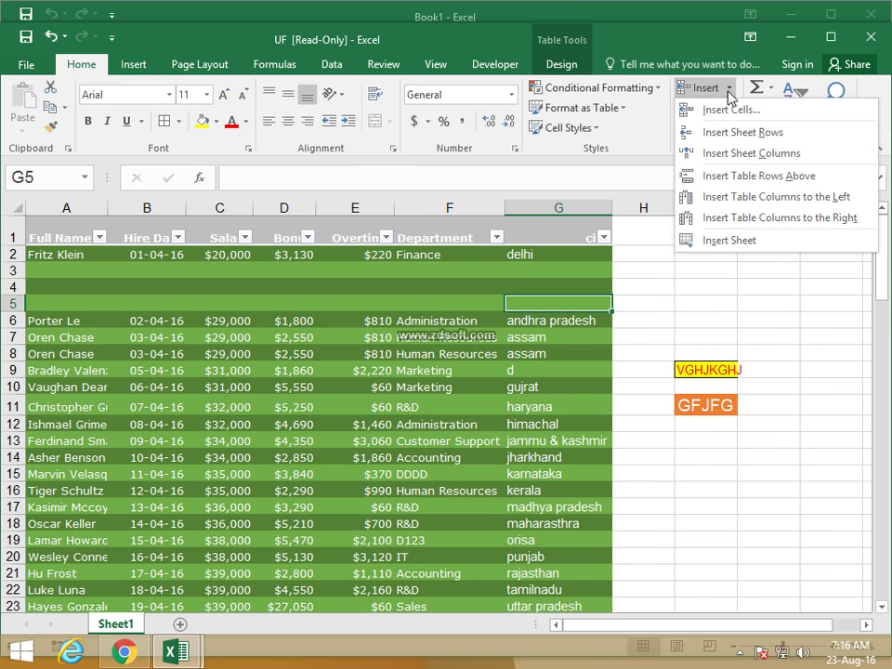
pyautogui.click(727, 163)
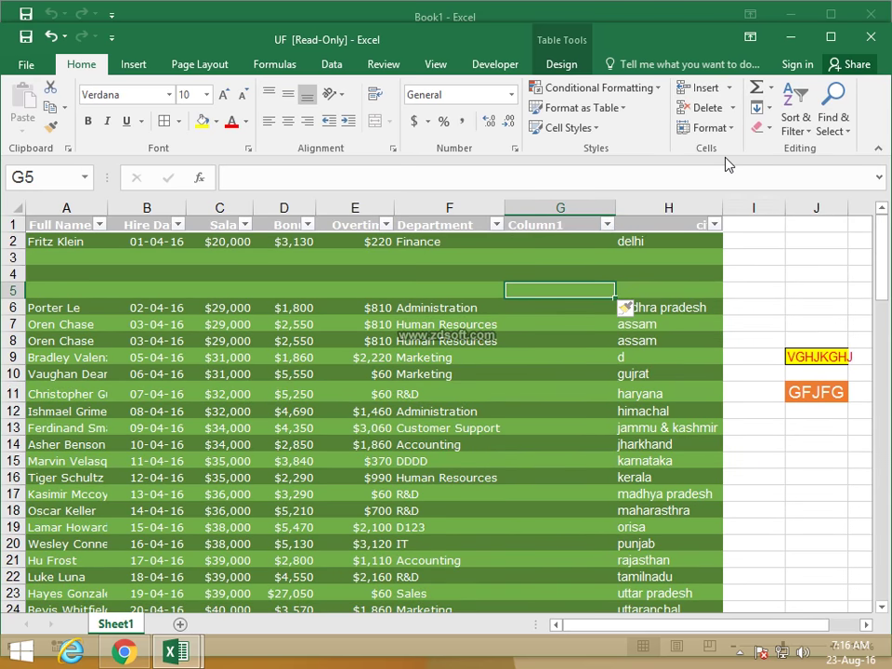
pyautogui.click(725, 89)
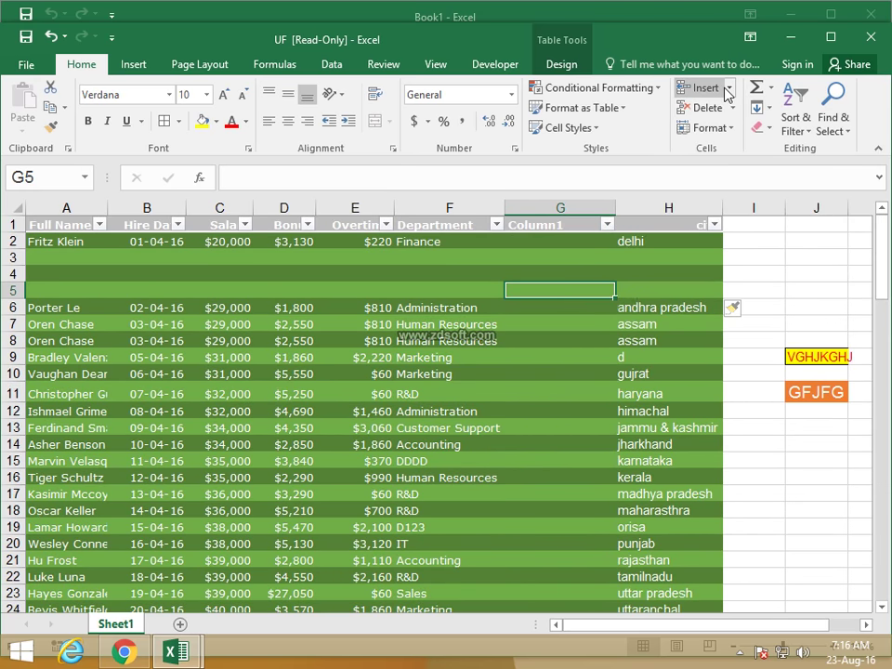
pyautogui.click(731, 89)
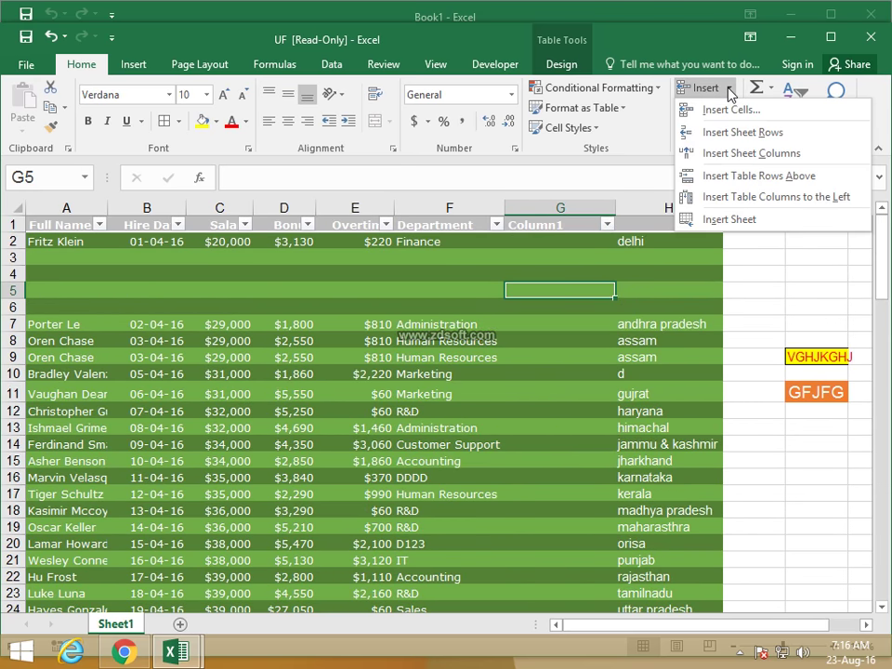
pyautogui.click(727, 177)
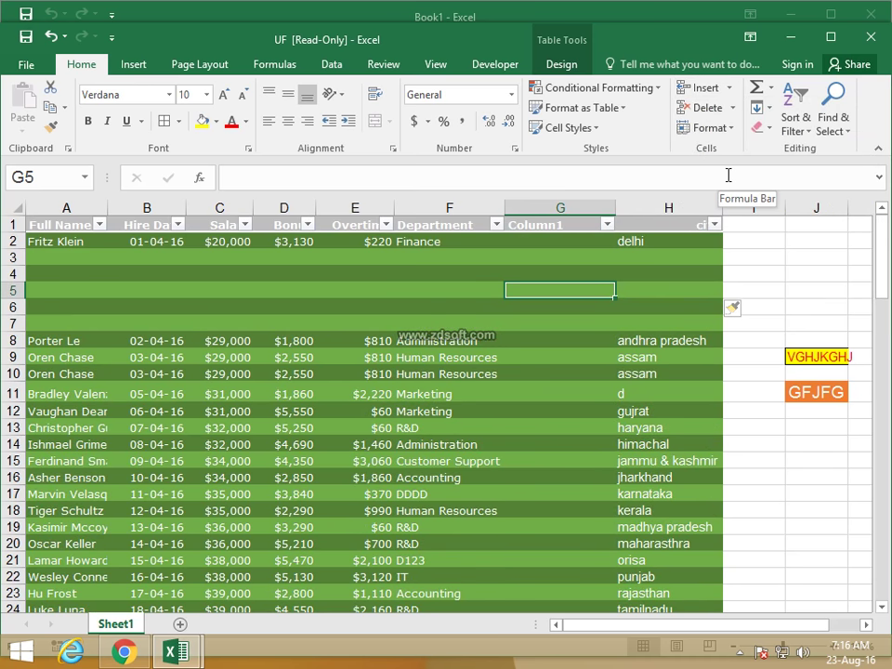
pyautogui.scroll(-2, 628, 302)
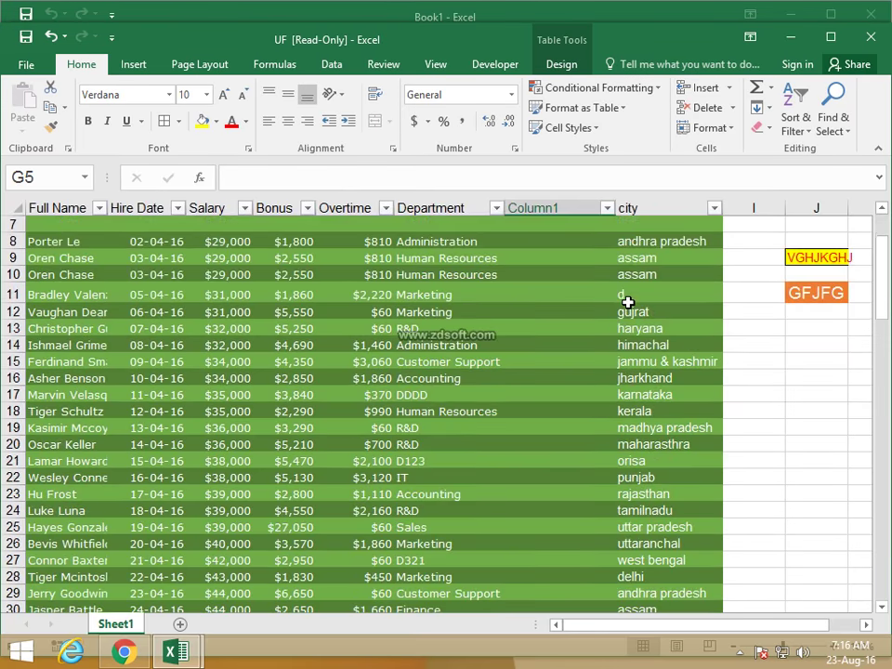
pyautogui.scroll(2, 628, 302)
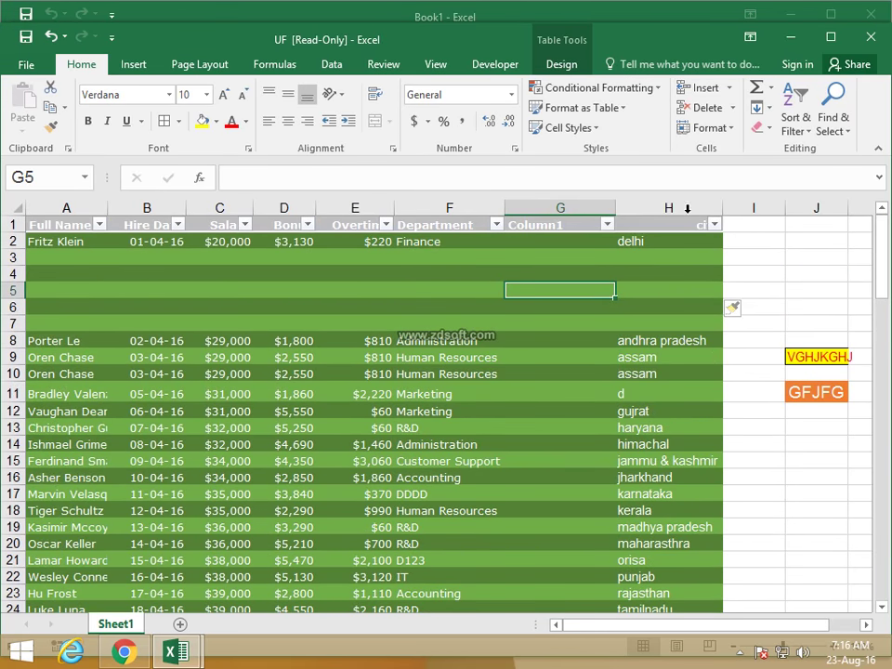
pyautogui.click(729, 88)
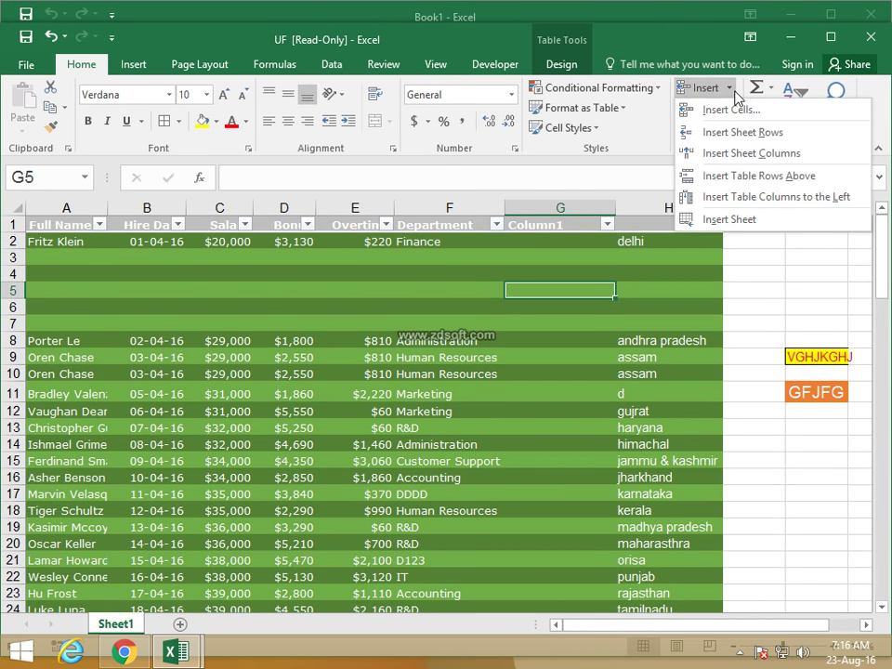
# Step: Add Sheet2, move it after Sheet1, and add Sheet3
pyautogui.click(729, 220)
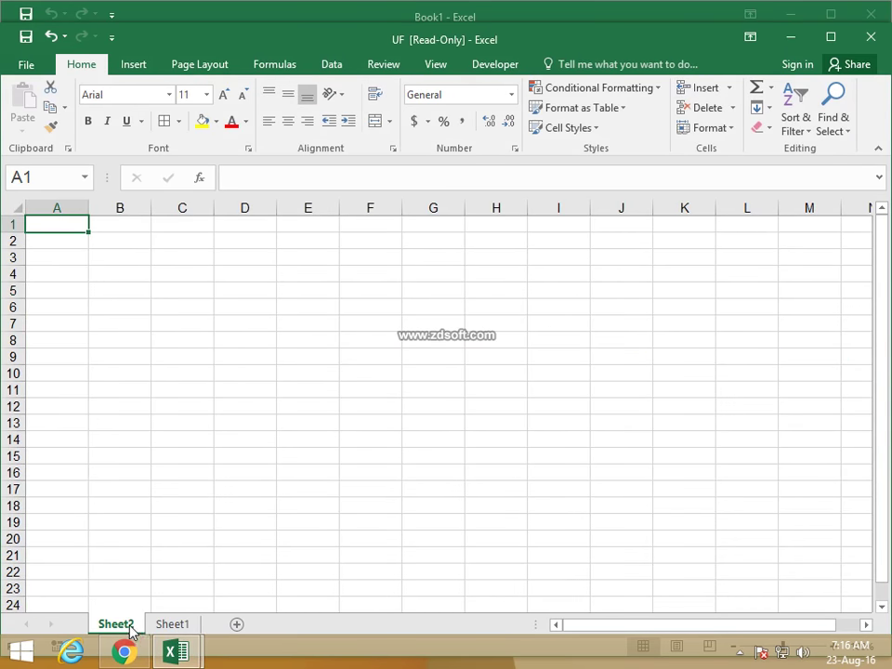
pyautogui.moveTo(131, 625); pyautogui.dragTo(230, 629)
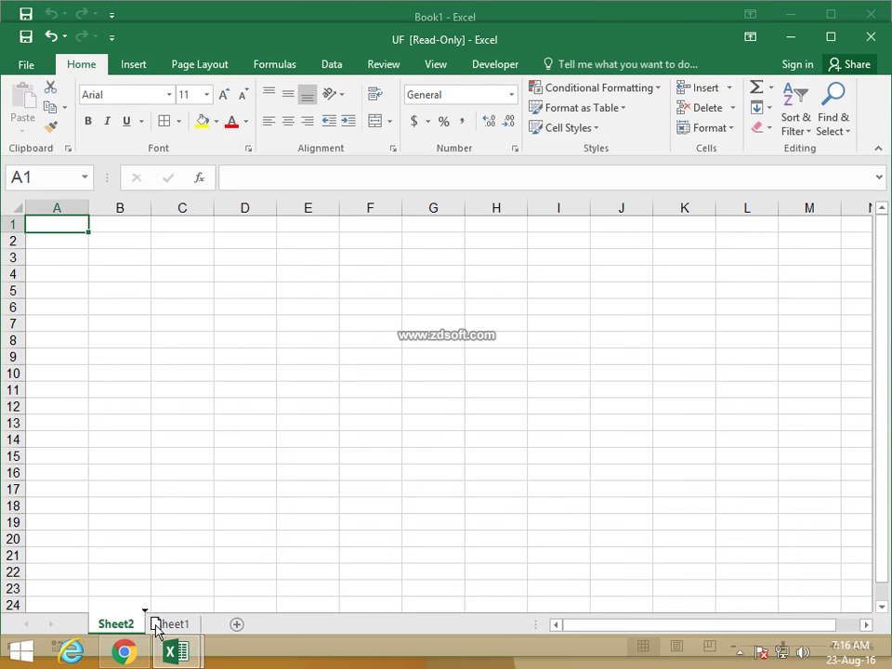
pyautogui.click(237, 624)
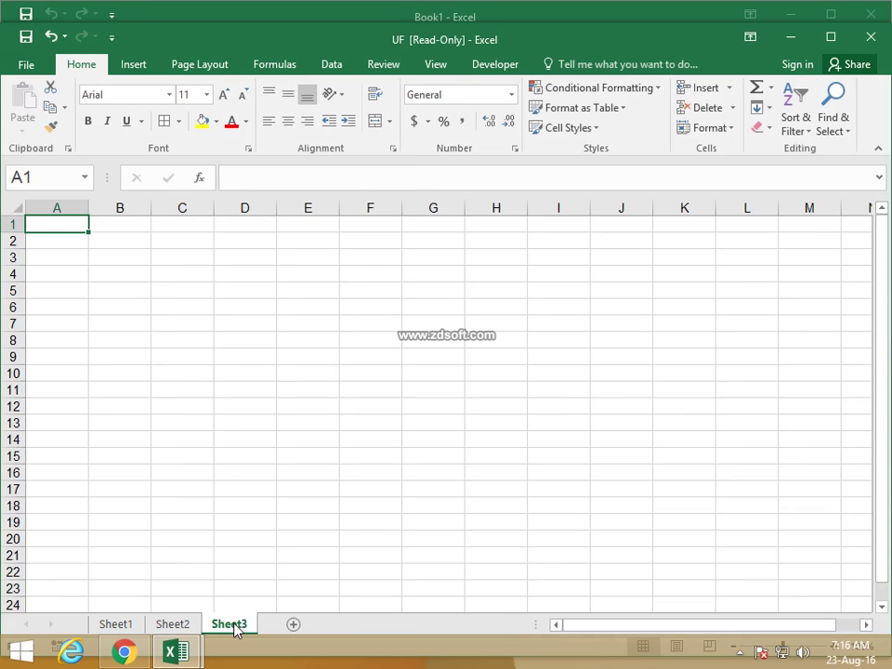
pyautogui.click(118, 624)
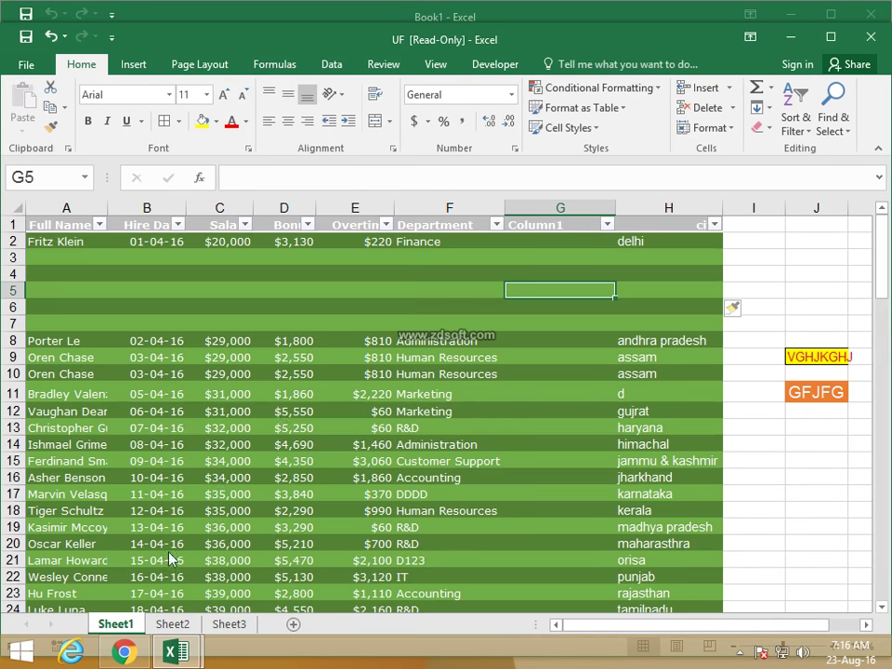
pyautogui.click(698, 89)
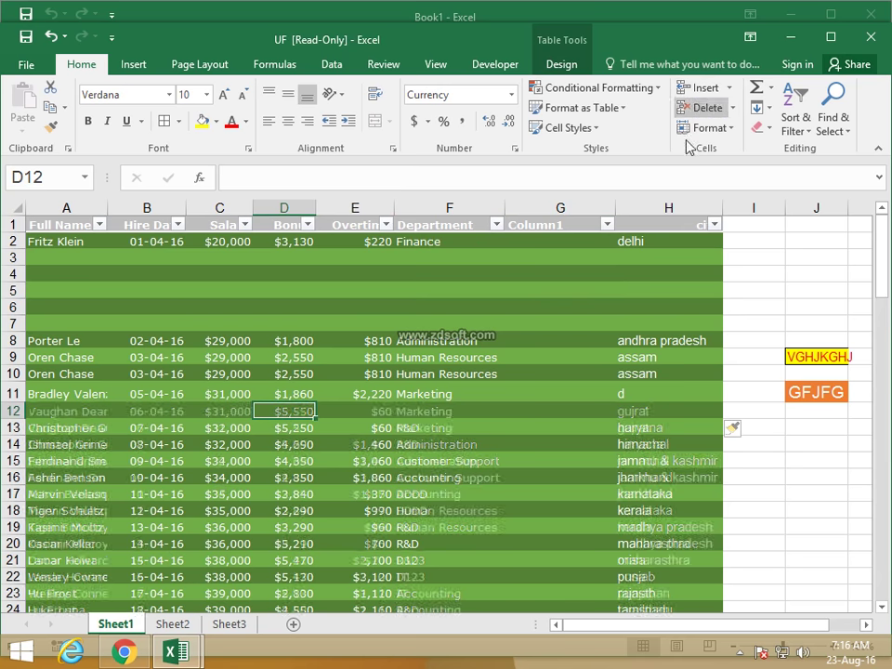
pyautogui.click(729, 87)
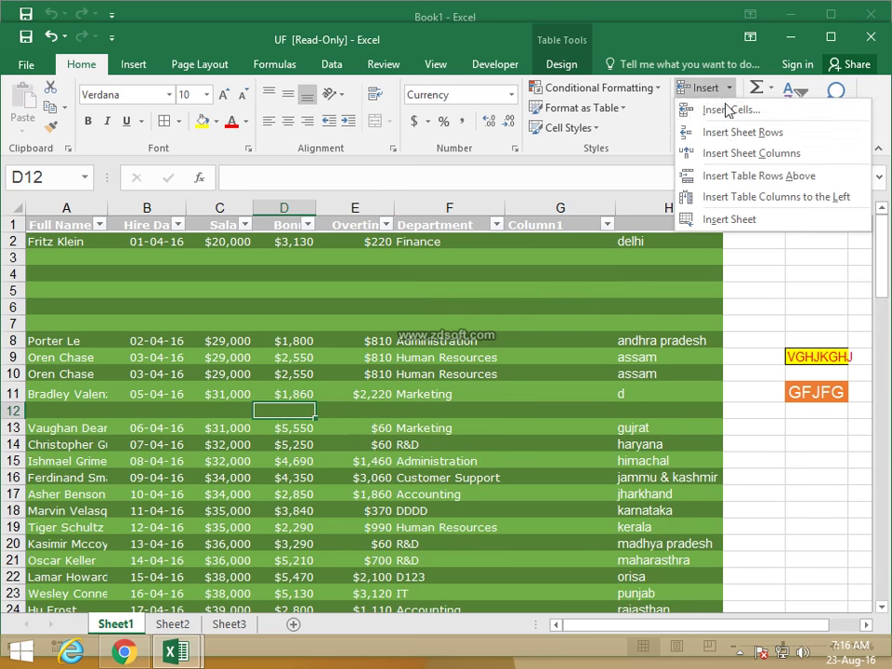
pyautogui.click(719, 221)
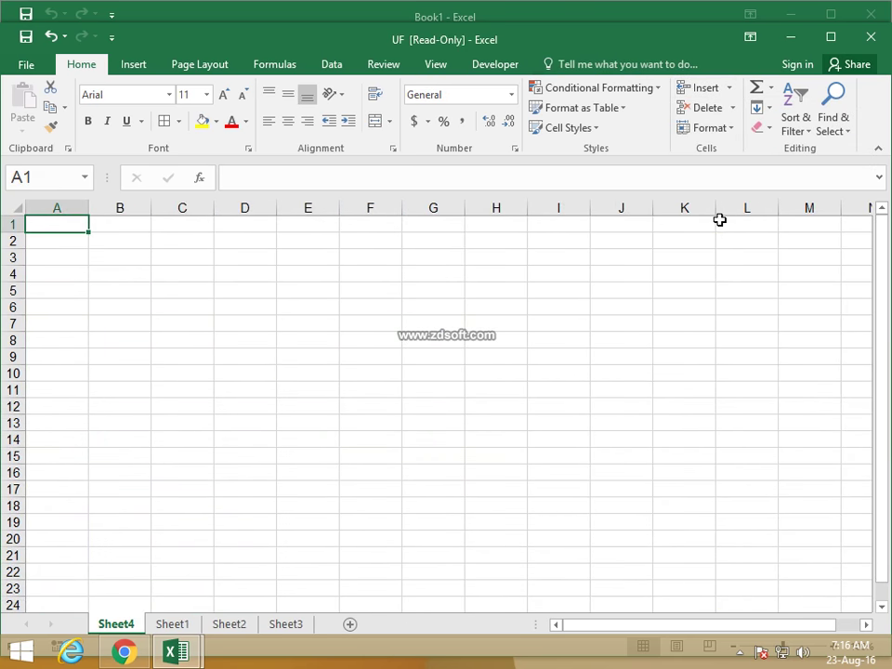
pyautogui.click(351, 625)
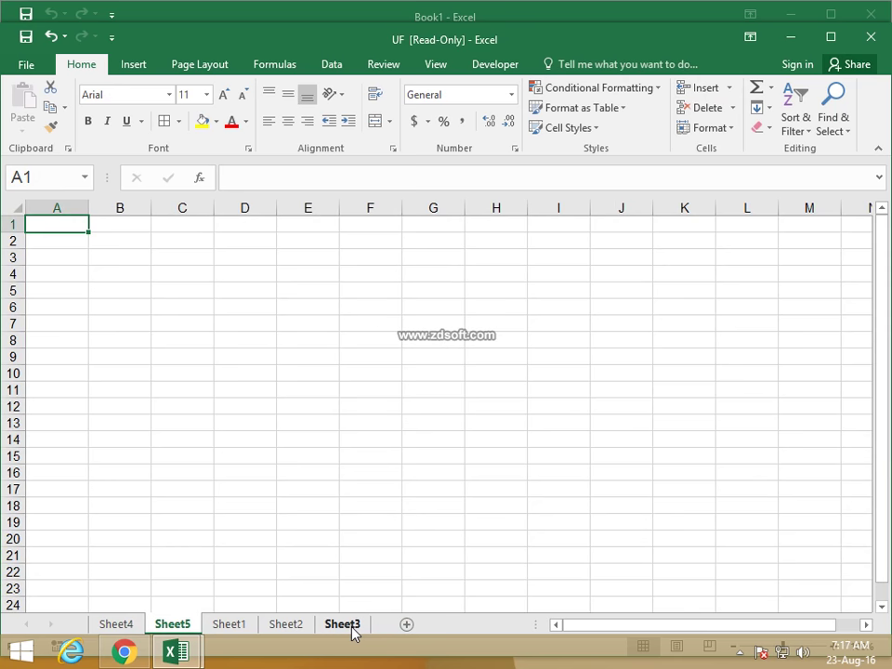
pyautogui.click(430, 570)
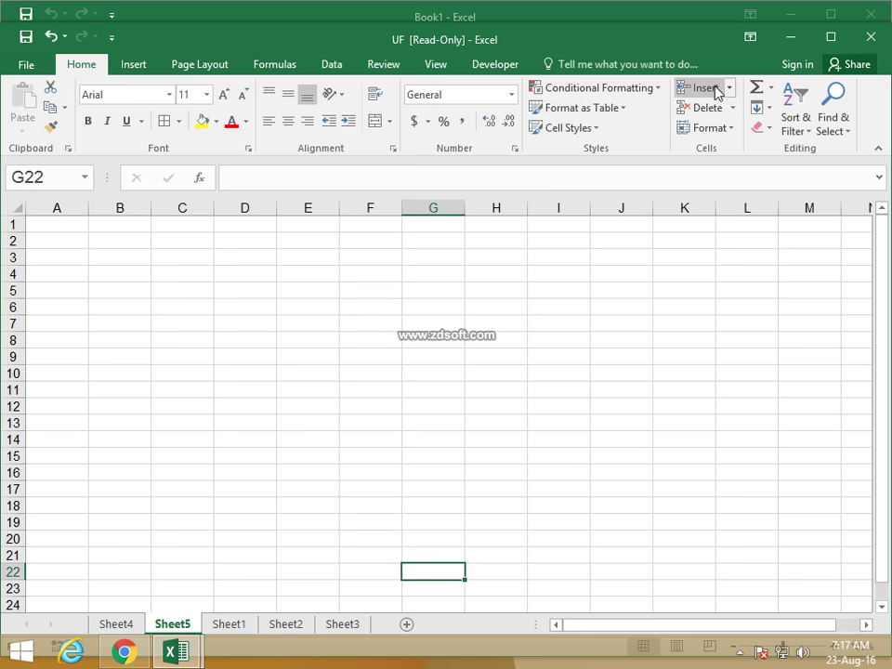
pyautogui.click(115, 623)
# Step: On Sheet1, delete two blank rows starting at A3 with Delete Sheet Rows
pyautogui.click(229, 630)
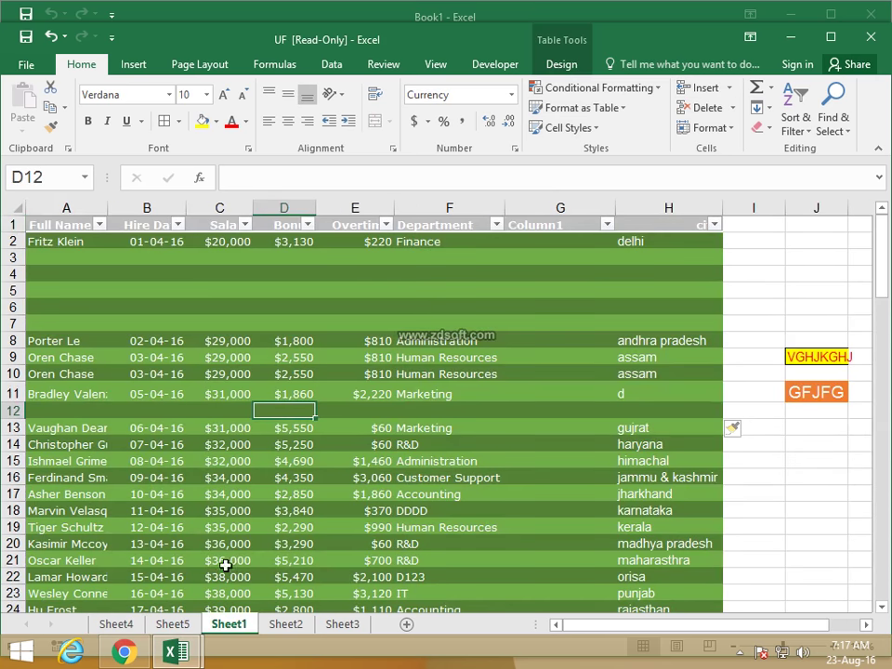
pyautogui.click(53, 251)
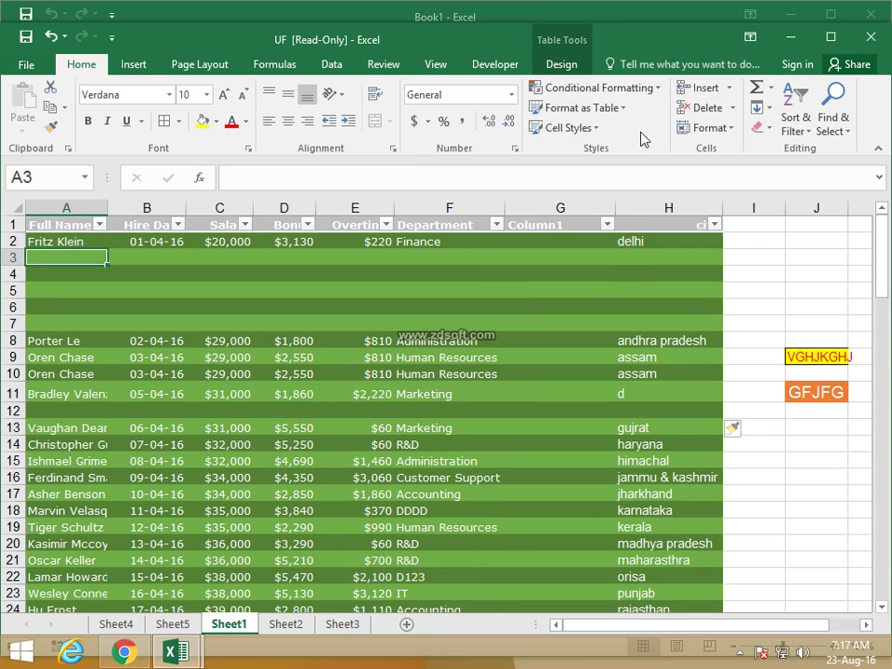
pyautogui.click(735, 107)
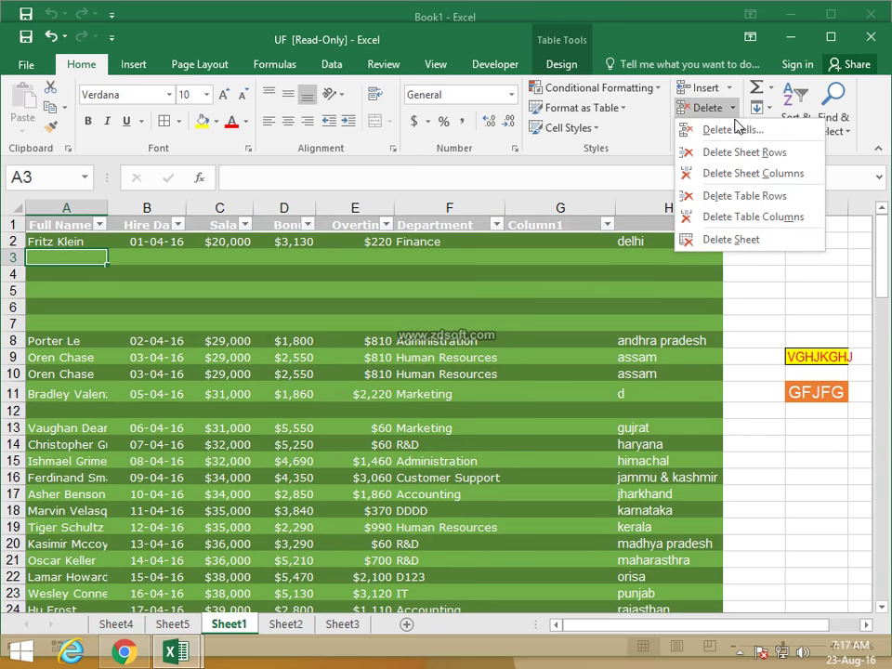
pyautogui.click(737, 131)
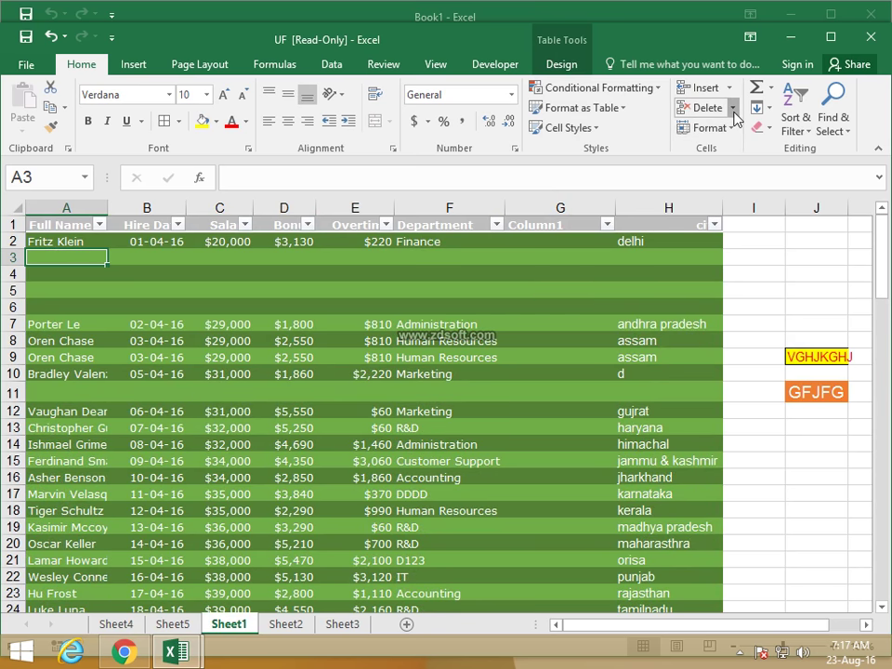
pyautogui.click(735, 107)
pyautogui.click(739, 153)
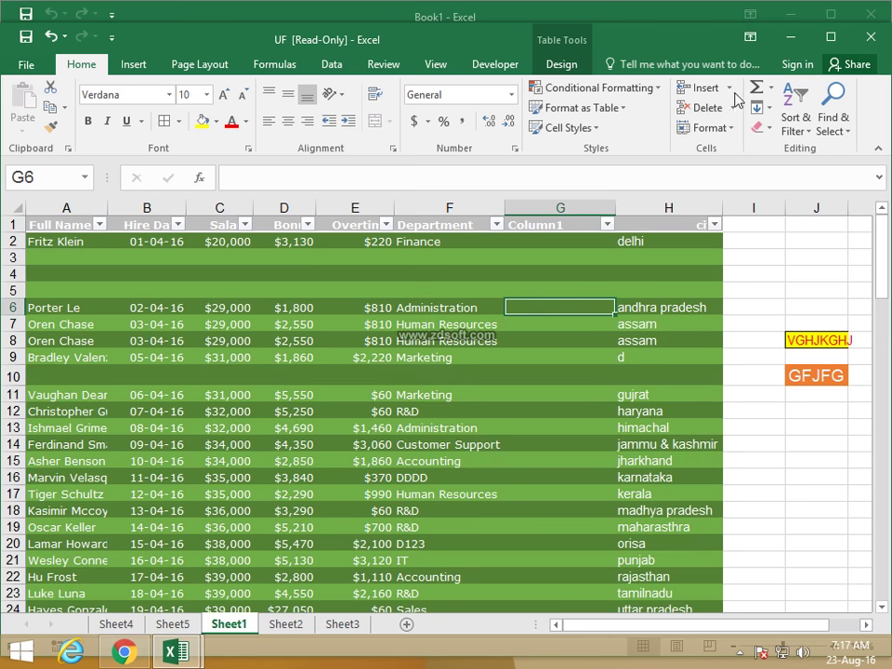
# Step: Delete the empty Column1 so the city names move into column G
pyautogui.click(735, 107)
pyautogui.click(743, 173)
pyautogui.click(733, 108)
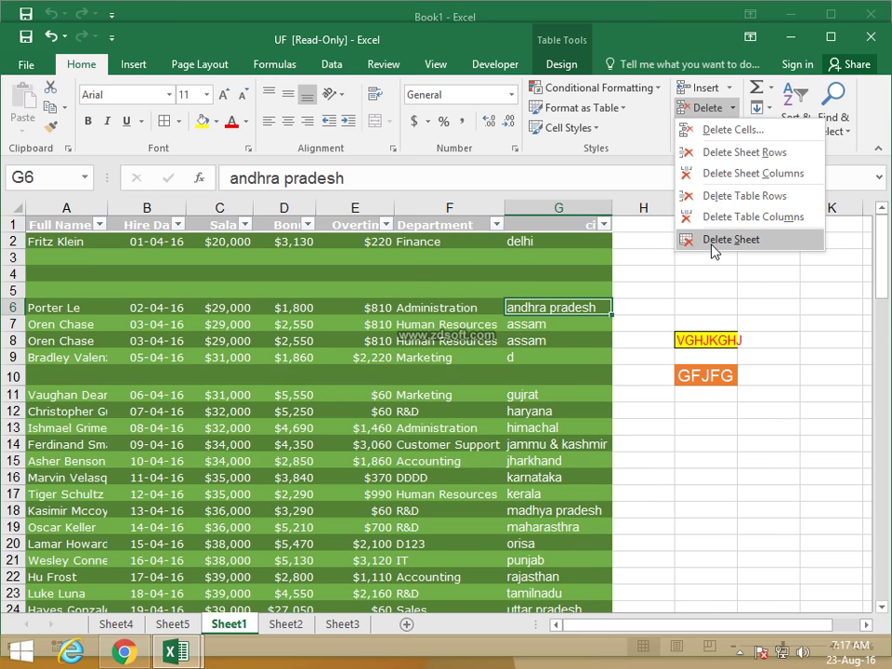
pyautogui.click(728, 89)
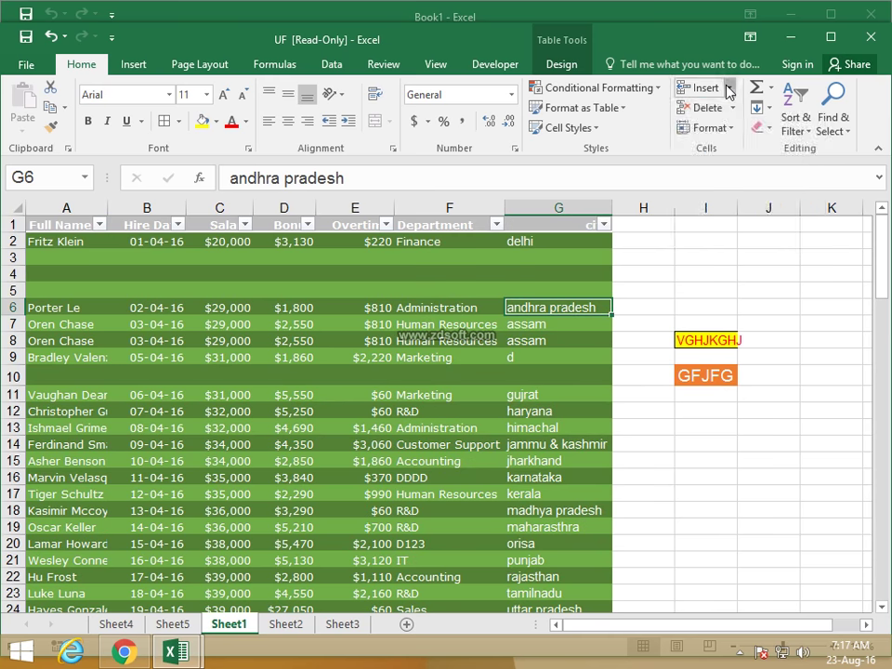
pyautogui.click(728, 90)
pyautogui.click(683, 277)
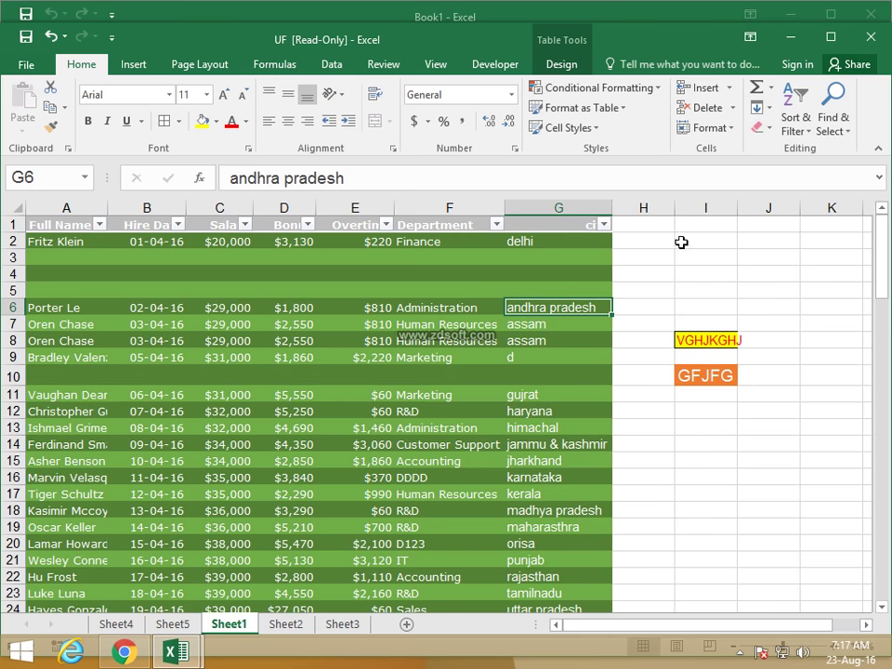
pyautogui.click(729, 88)
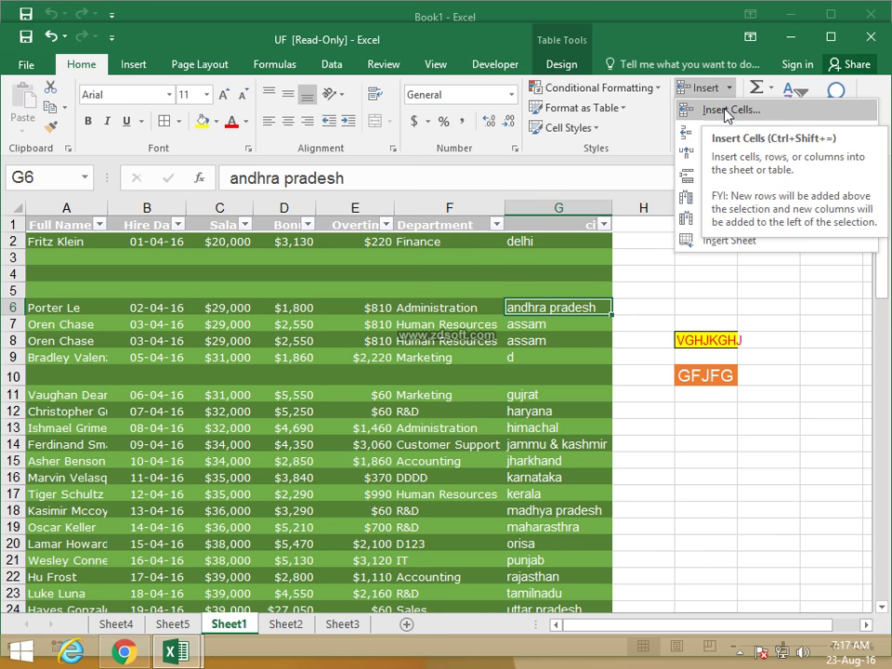
pyautogui.click(624, 323)
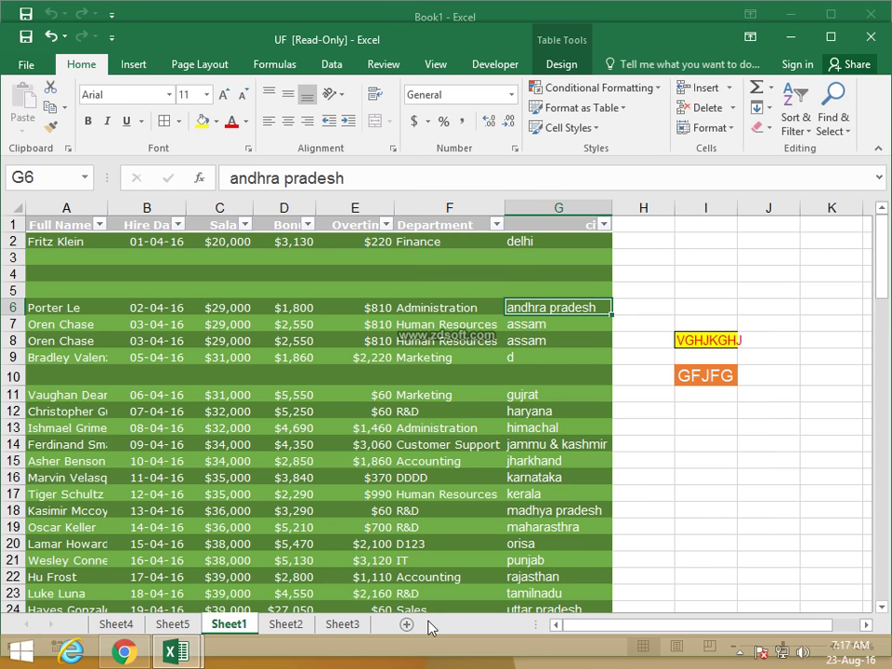
# Step: Insert a blank row at row 8 with Ctrl+Shift+=, undoing an extra one at row 9
pyautogui.click(448, 307)
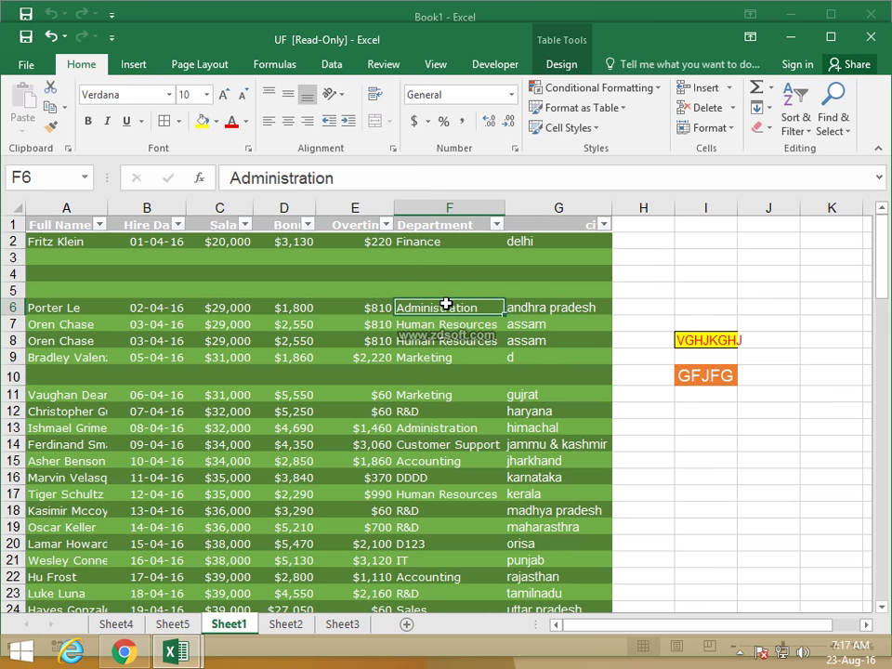
pyautogui.click(430, 341)
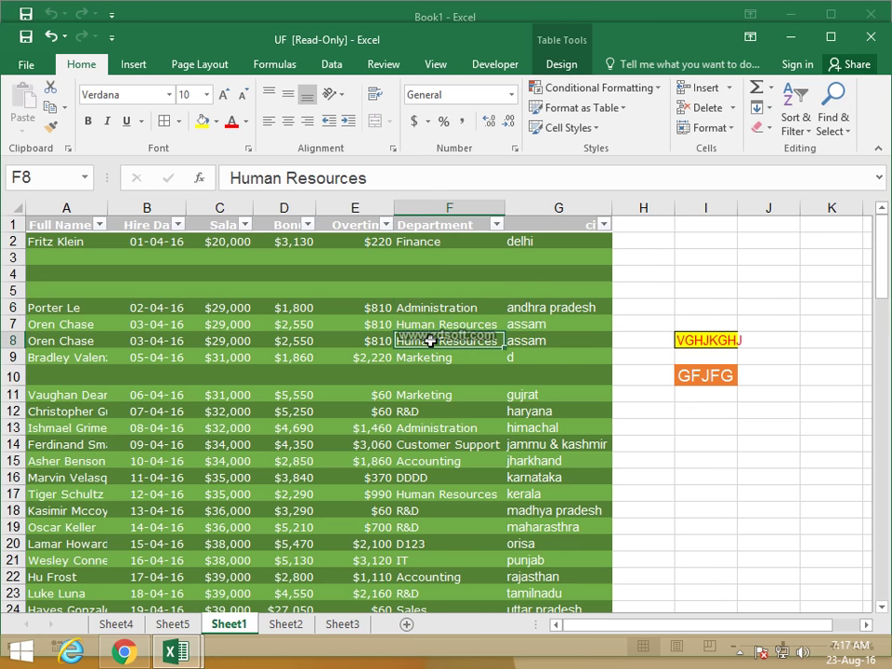
pyautogui.hotkey('ctrl', 'shift', '+')
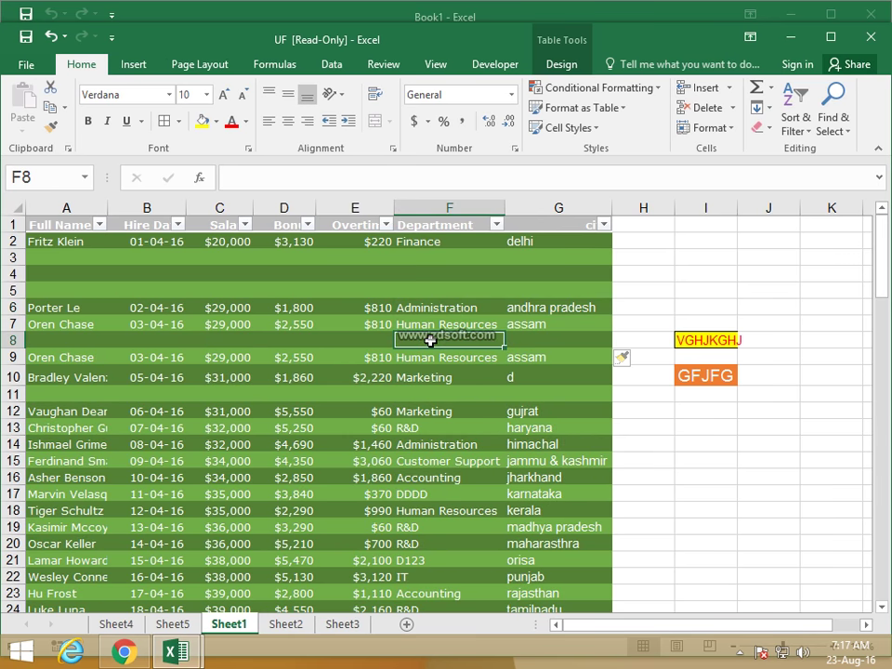
pyautogui.press('Down')
pyautogui.hotkey('ctrl', 'shift', '+')
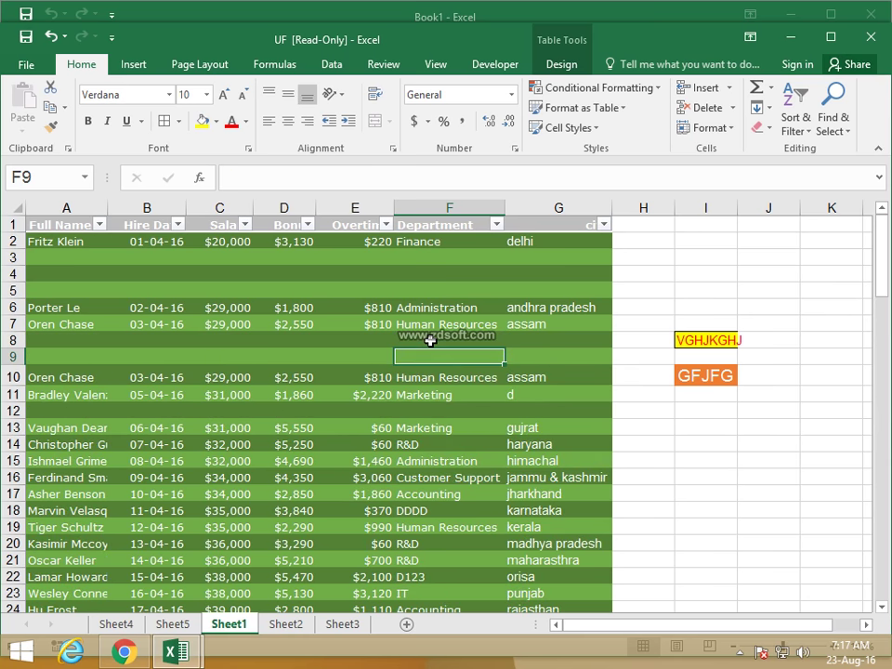
pyautogui.hotkey('ctrl', 'z')
pyautogui.press('Up')
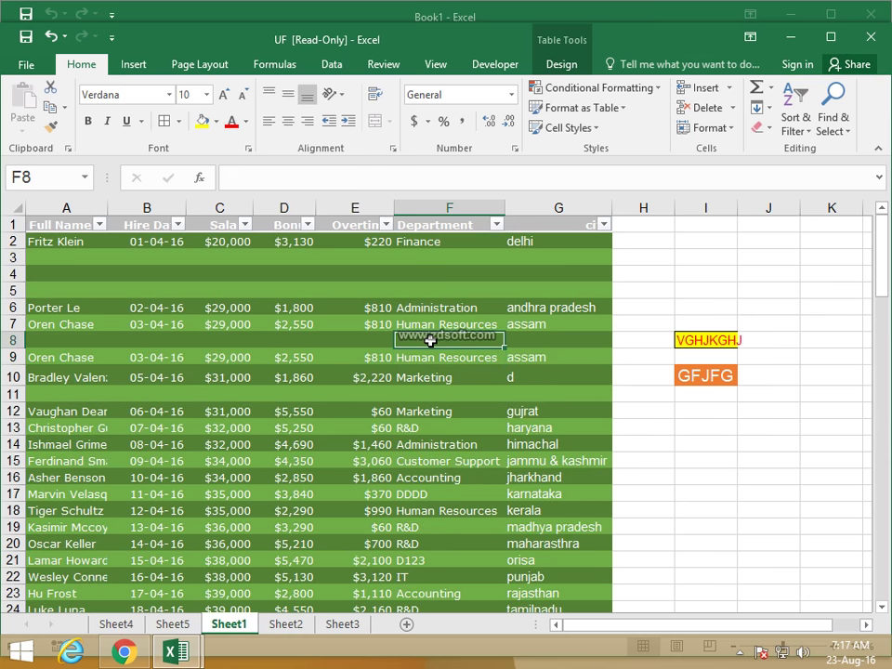
# Step: Delete blank rows 3–5 with Ctrl+-, then insert one blank row at row 8 after the 06-04-16 hire
pyautogui.hotkey('ctrl', '-')
pyautogui.press('Up')
pyautogui.press('Up')
pyautogui.press('Up')
pyautogui.hotkey('ctrl', '-')
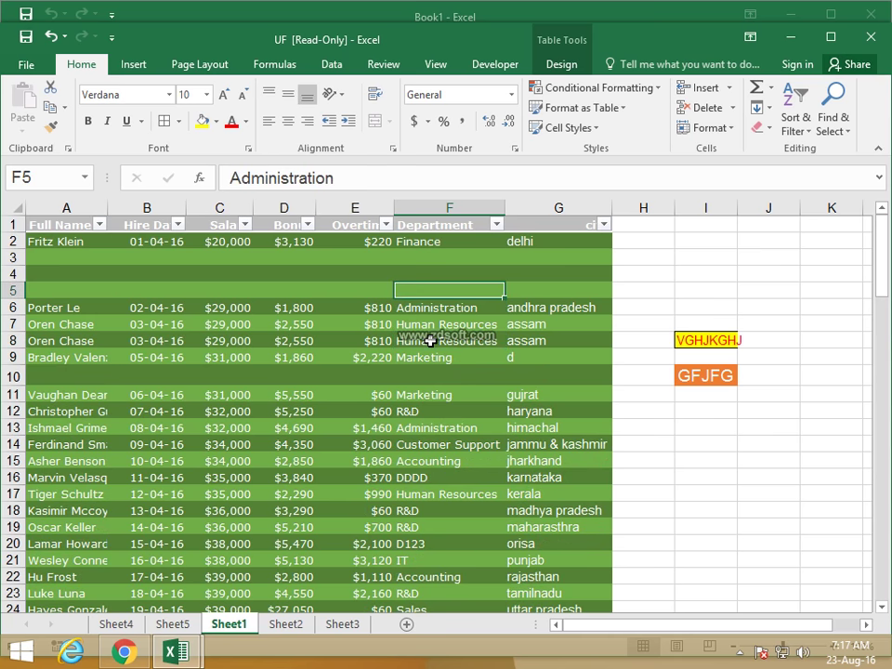
pyautogui.press('Up')
pyautogui.hotkey('ctrl', '-')
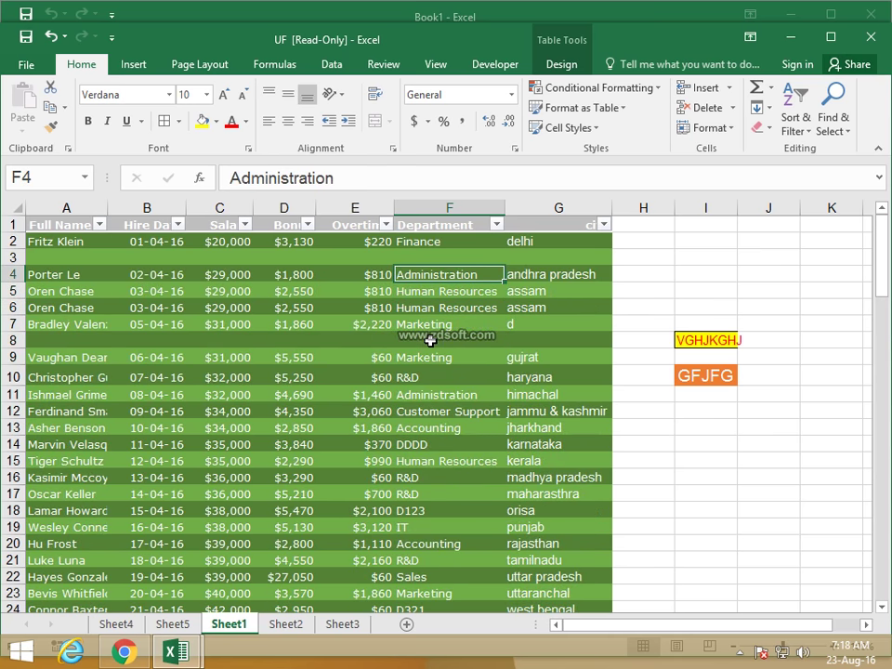
pyautogui.press('Up')
pyautogui.hotkey('ctrl', '-')
pyautogui.press('Down')
pyautogui.press('Down')
pyautogui.press('Down')
pyautogui.press('Down')
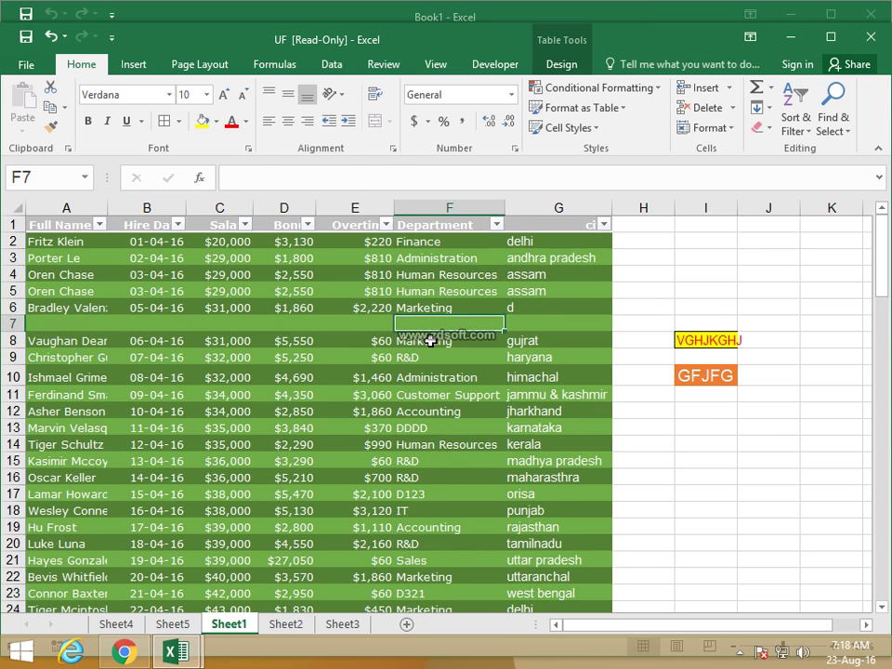
pyautogui.hotkey('ctrl', '-')
pyautogui.press('Down')
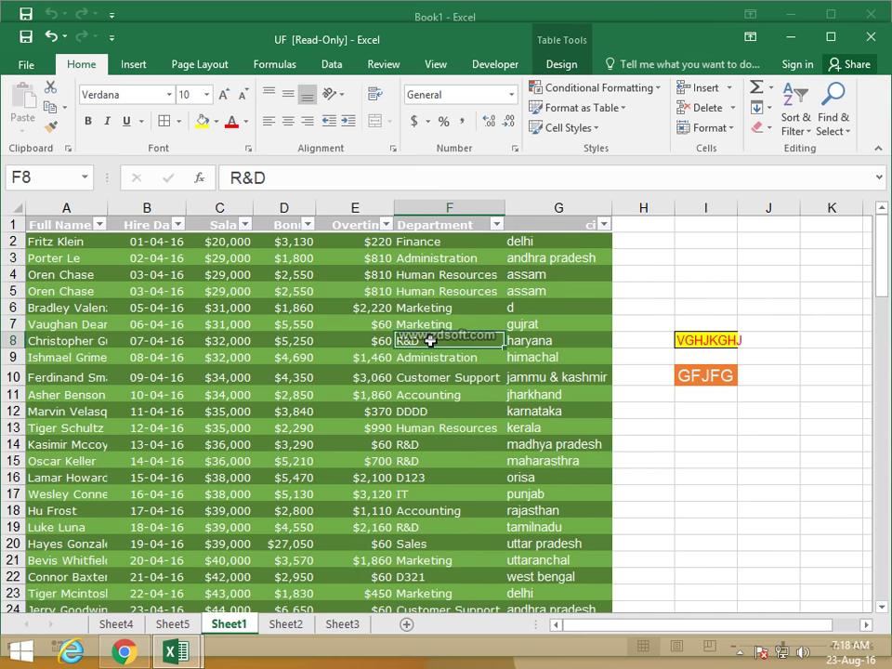
pyautogui.hotkey('ctrl', '+')
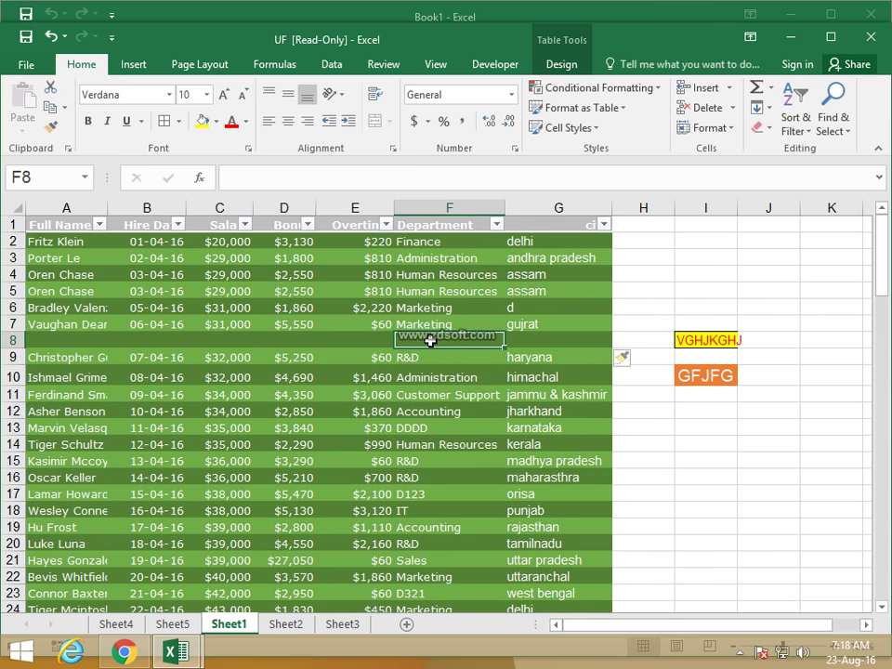
pyautogui.press('Right')
pyautogui.press('Right')
pyautogui.press('Right')
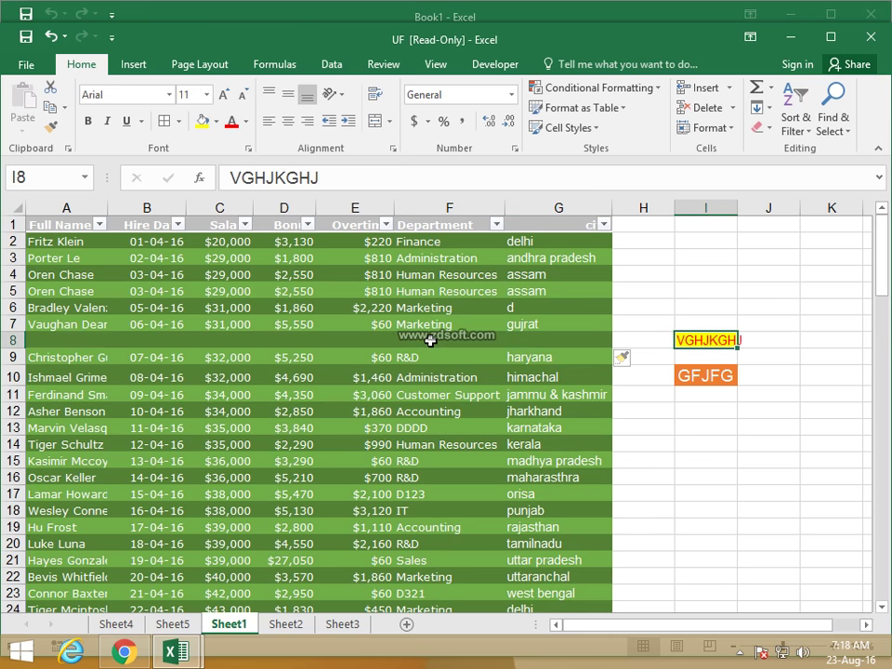
# Step: Select cell B5 and check the Row Height setting without changing it
pyautogui.click(733, 130)
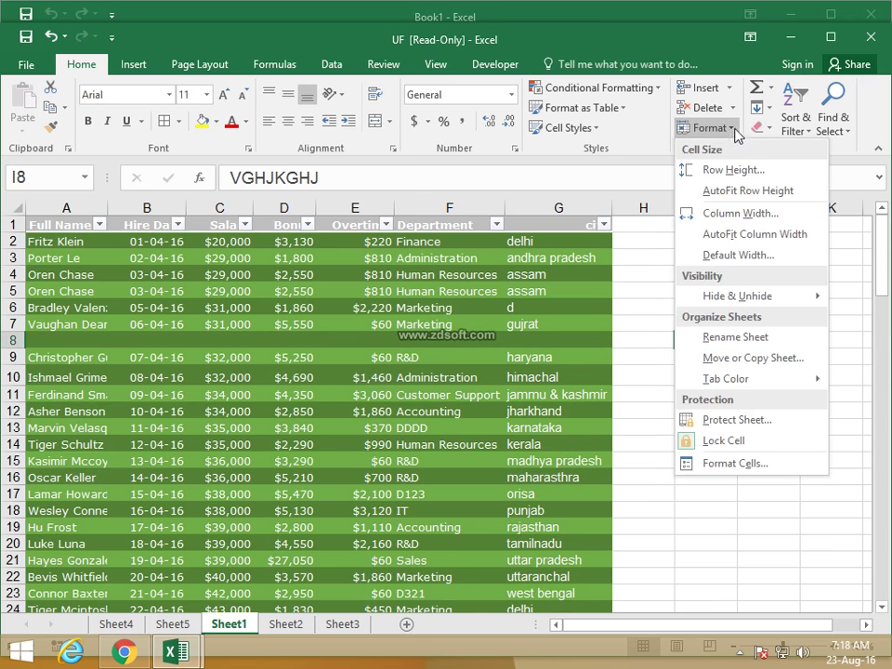
pyautogui.click(738, 111)
pyautogui.click(738, 110)
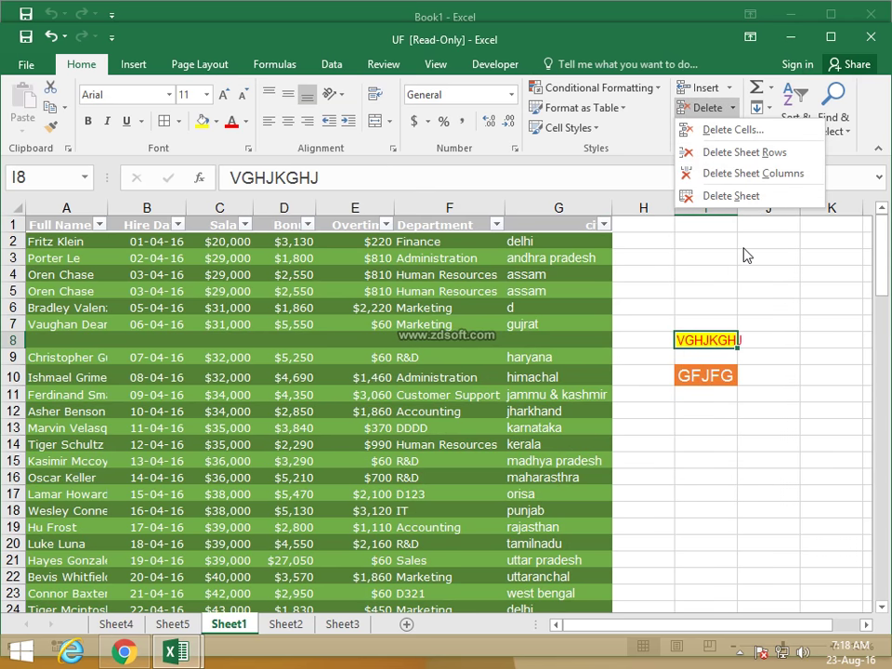
pyautogui.click(742, 160)
pyautogui.click(710, 128)
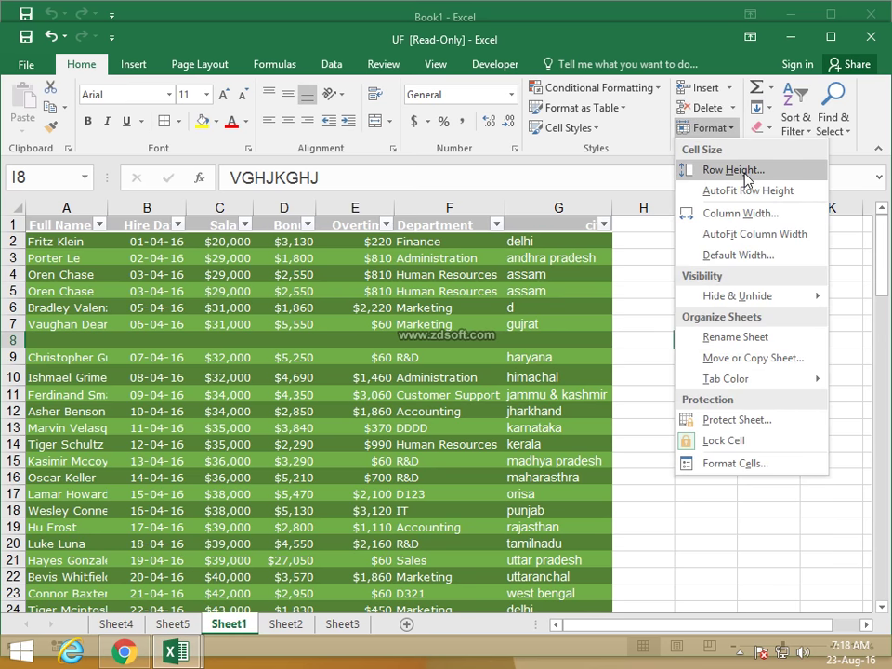
pyautogui.click(518, 341)
pyautogui.click(159, 284)
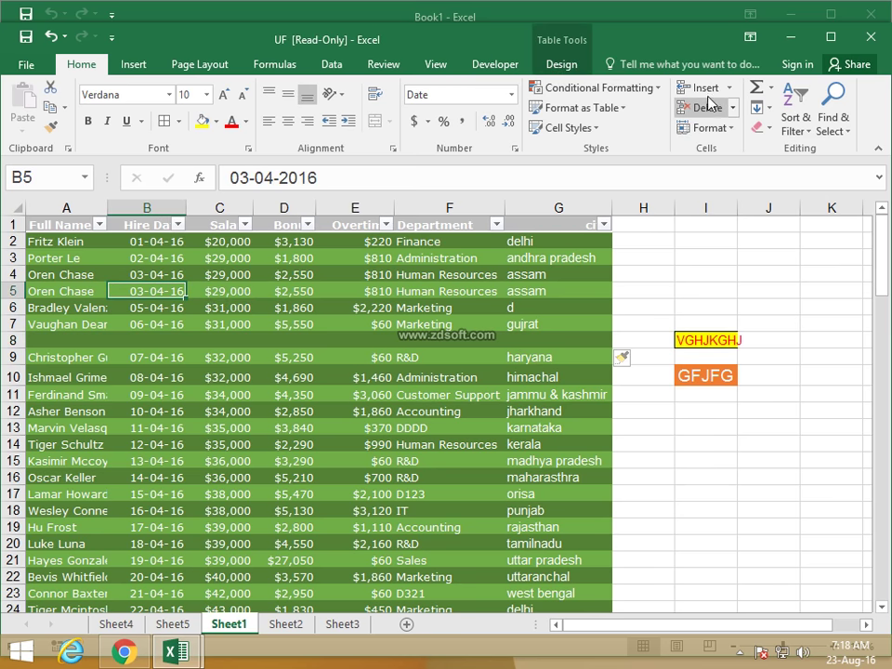
pyautogui.click(725, 130)
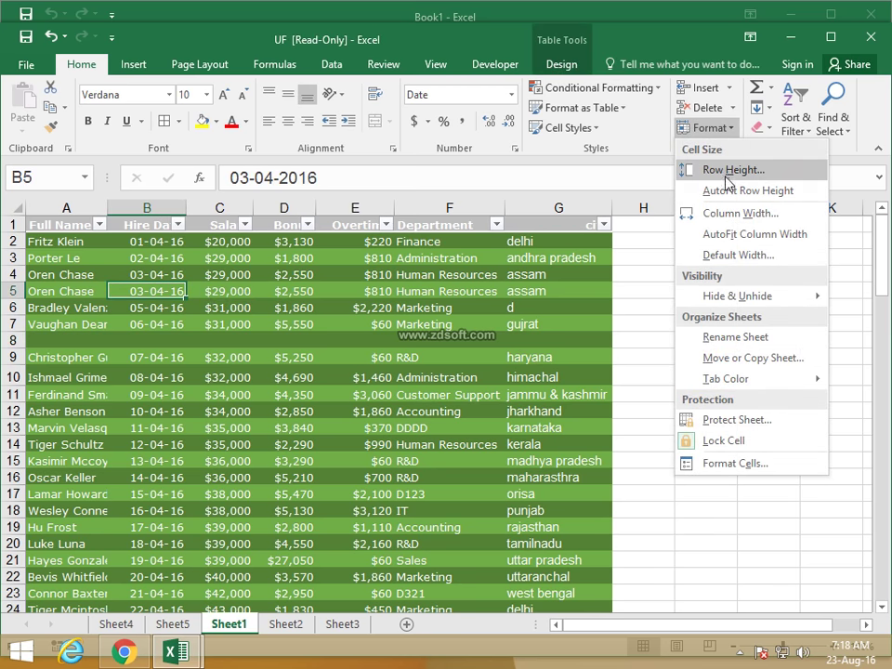
pyautogui.click(732, 170)
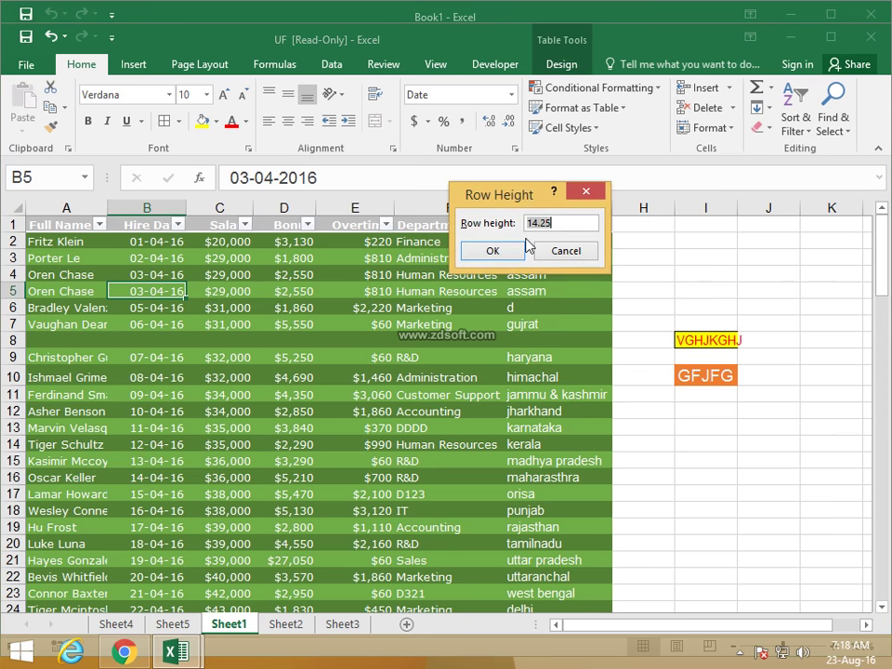
pyautogui.click(501, 252)
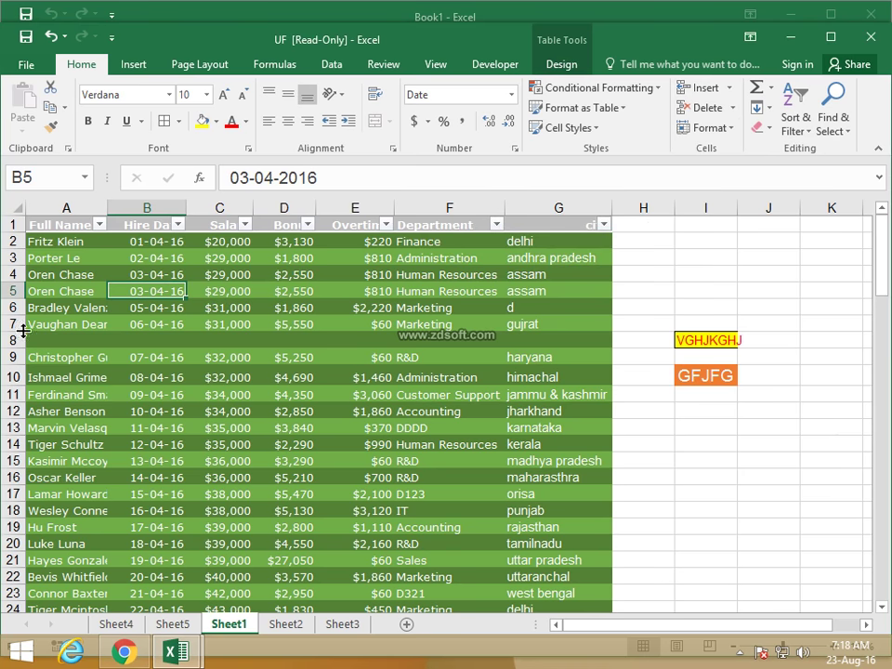
# Step: Drag row 5 to 57 points tall, then AutoFit its height to the contents
pyautogui.moveTo(6, 298); pyautogui.dragTo(7, 347)
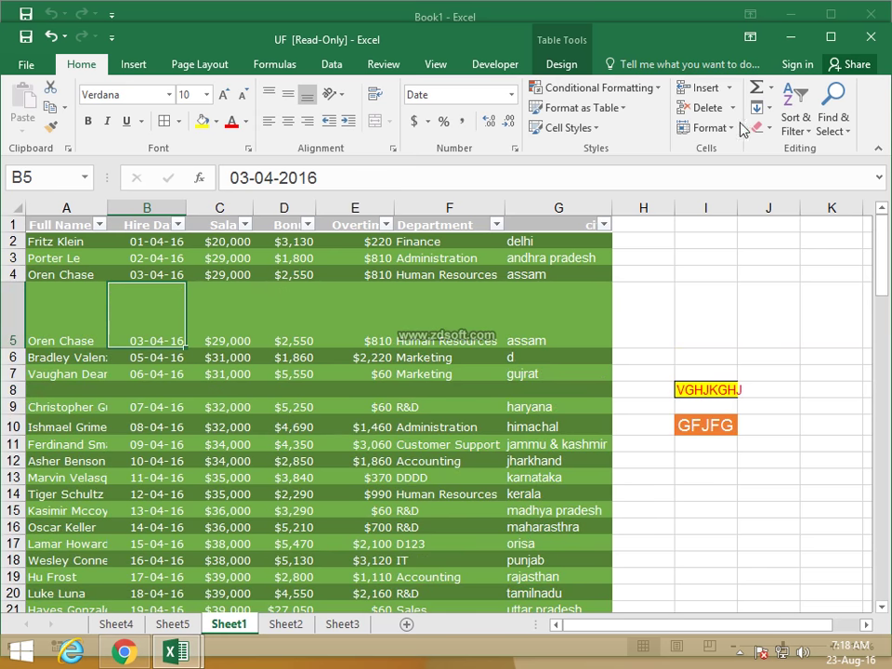
pyautogui.click(727, 128)
pyautogui.click(734, 170)
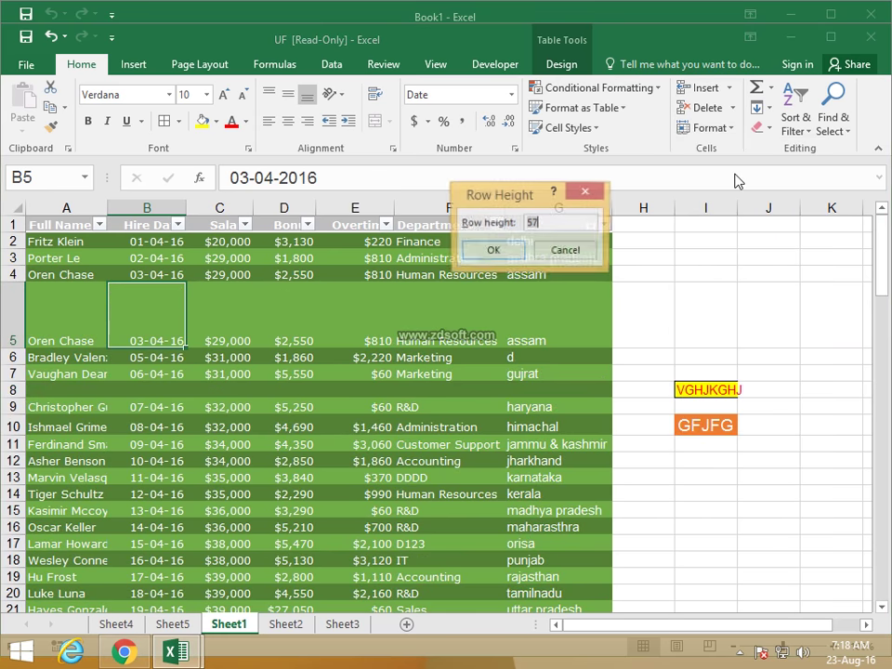
pyautogui.click(482, 253)
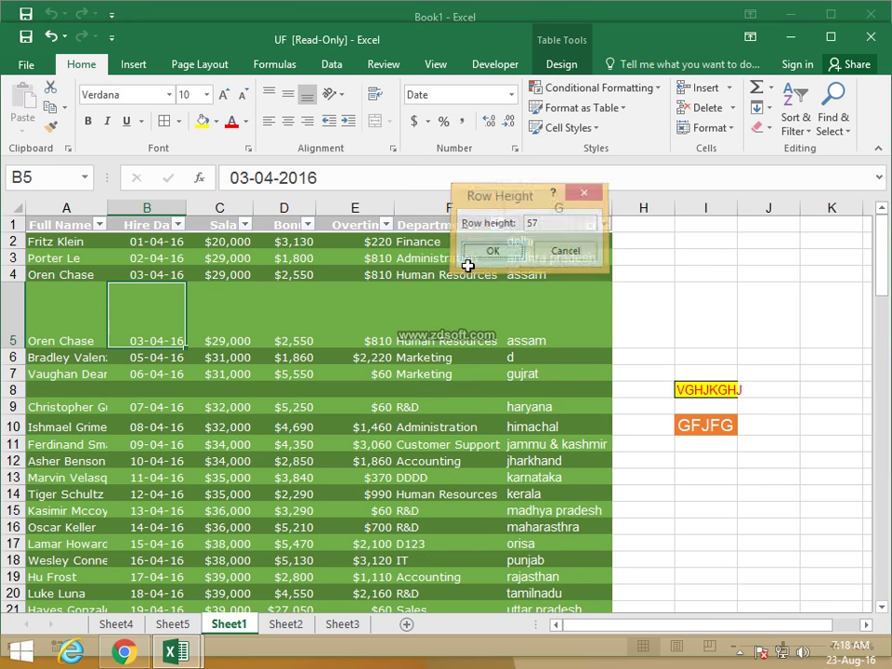
pyautogui.click(66, 333)
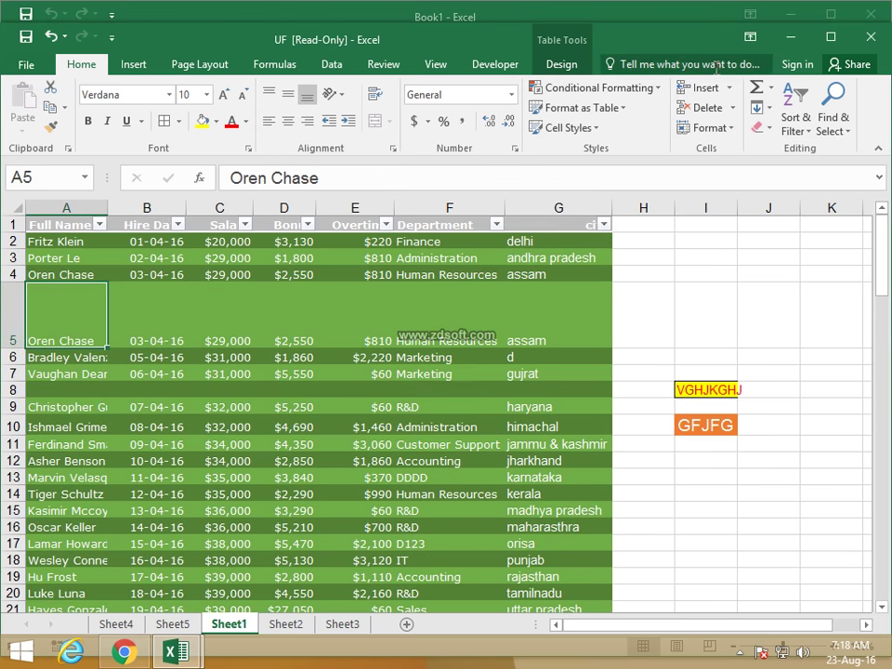
pyautogui.click(729, 129)
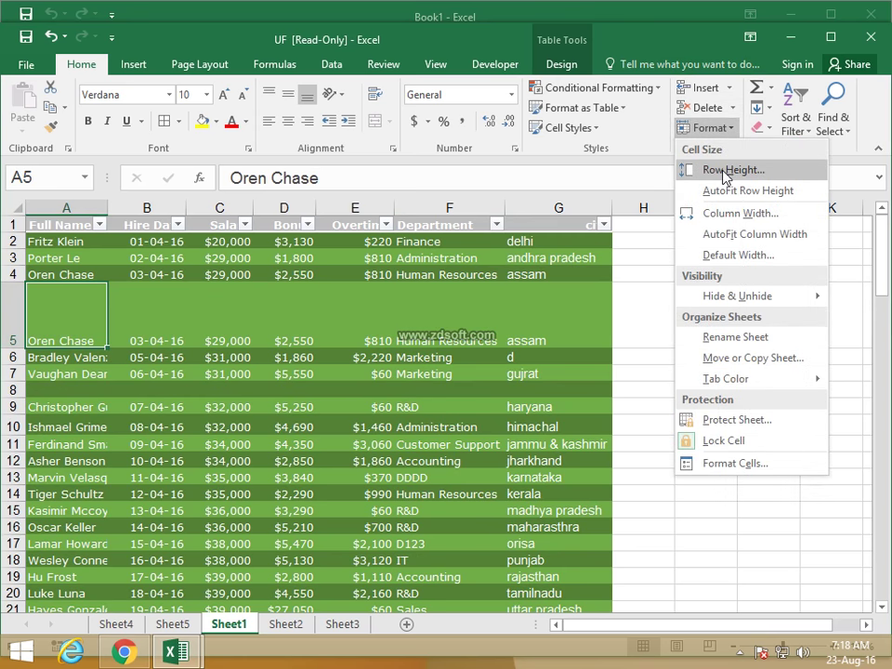
pyautogui.click(721, 191)
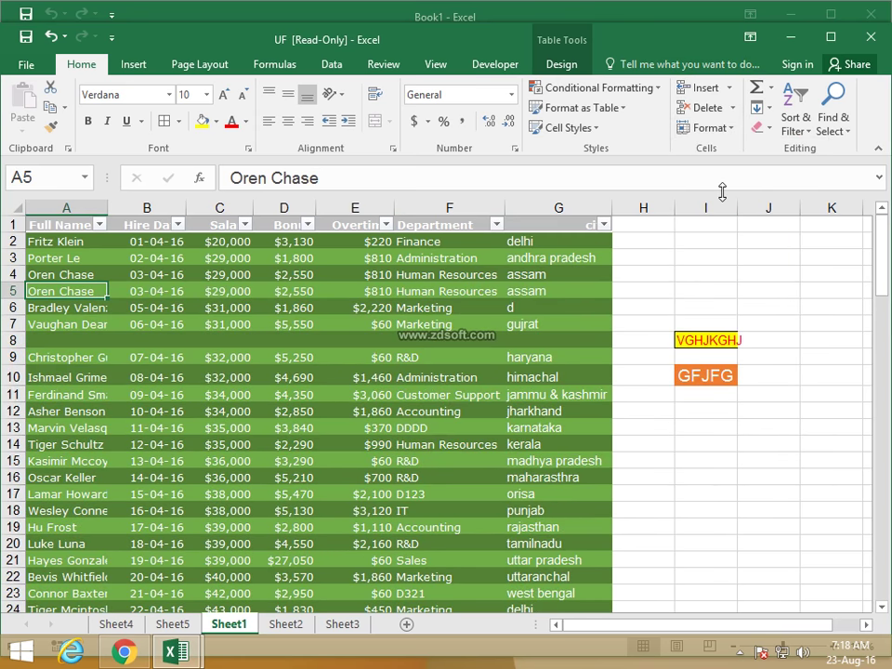
pyautogui.click(732, 129)
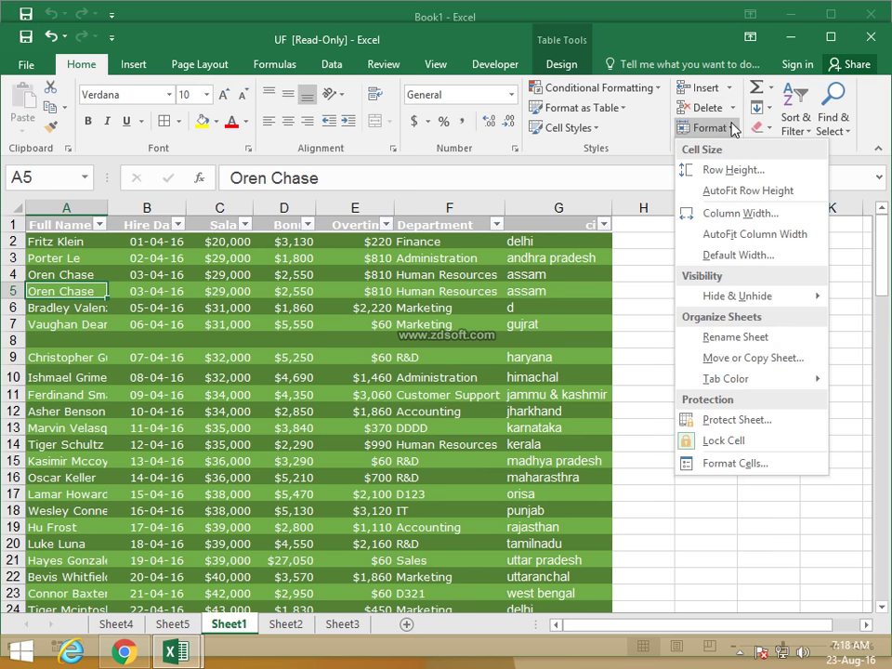
pyautogui.click(732, 214)
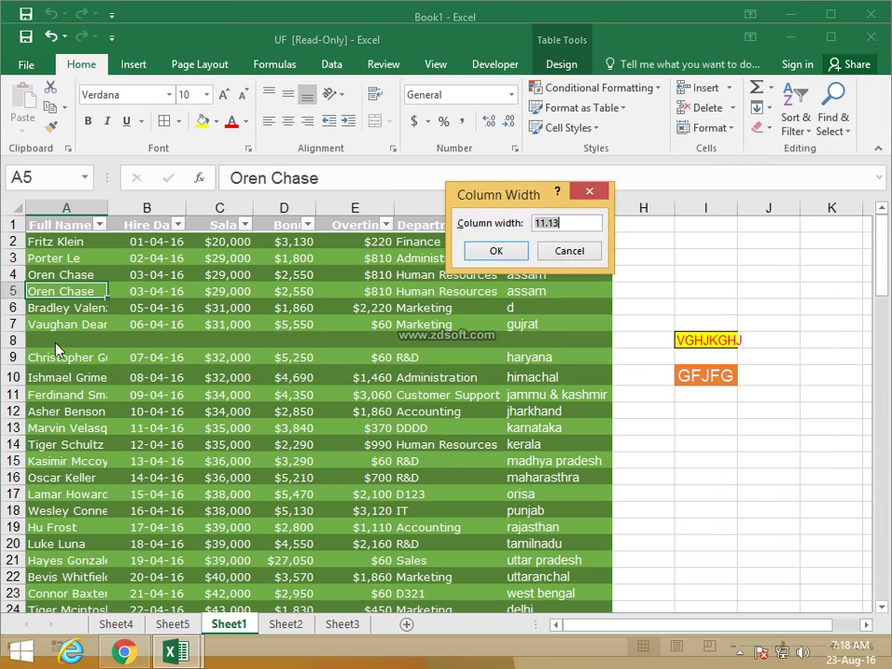
pyautogui.press('Return')
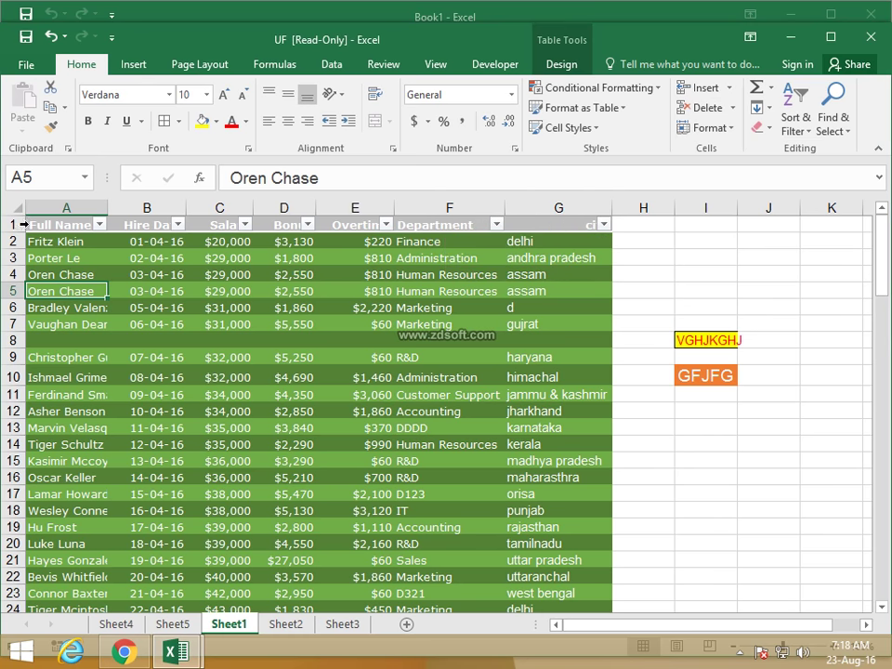
pyautogui.moveTo(107, 215); pyautogui.dragTo(173, 215)
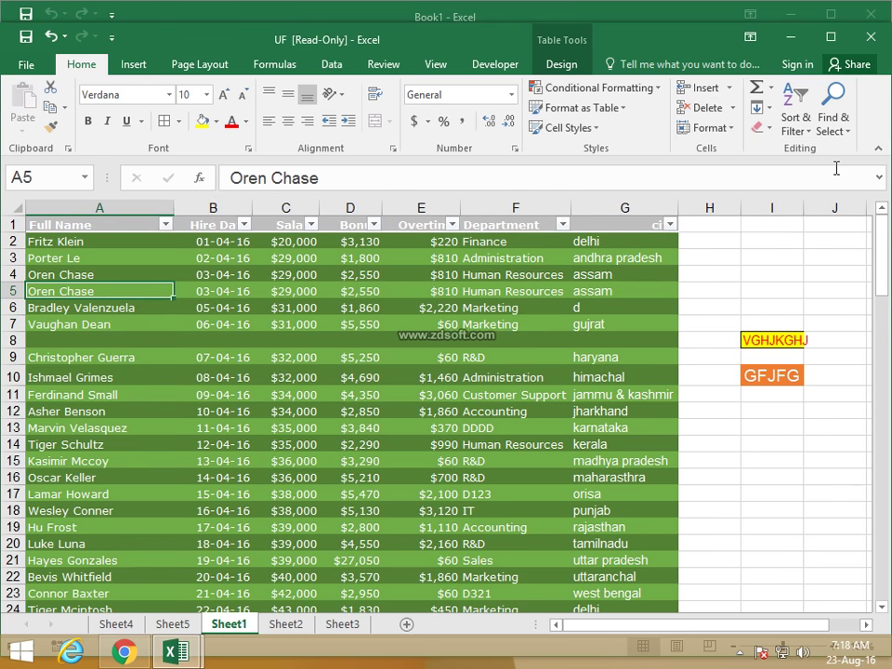
pyautogui.click(720, 128)
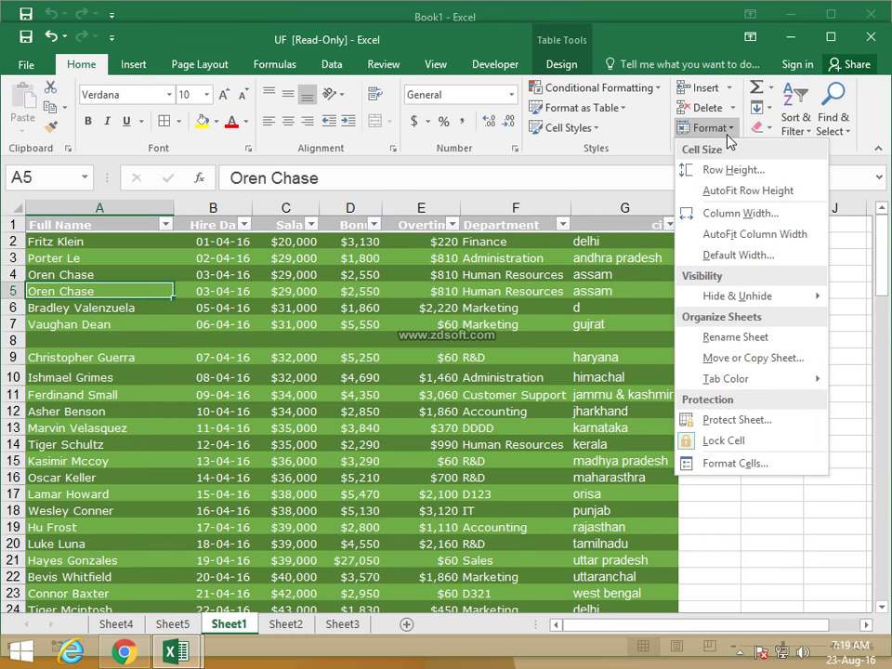
pyautogui.click(734, 213)
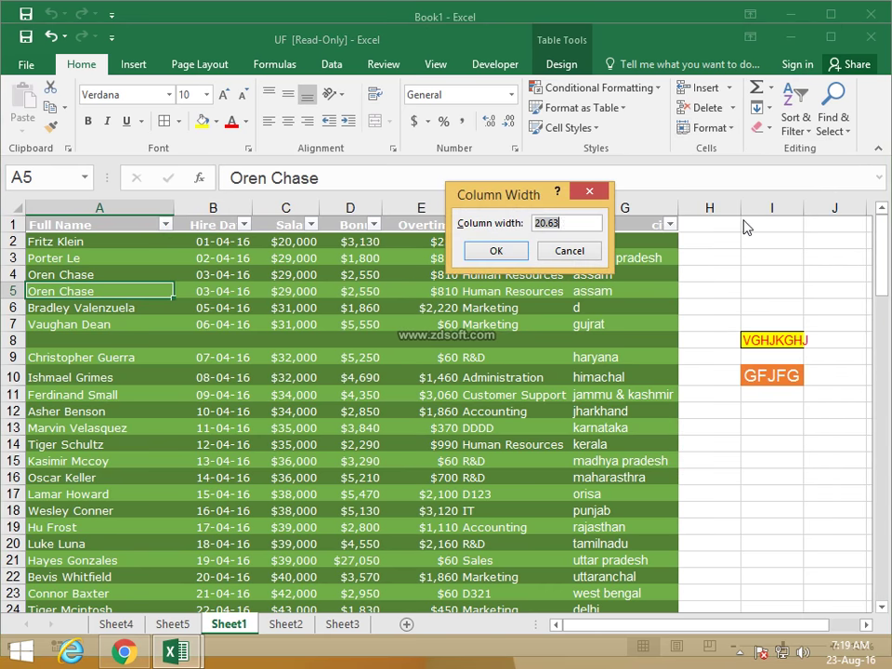
pyautogui.click(493, 250)
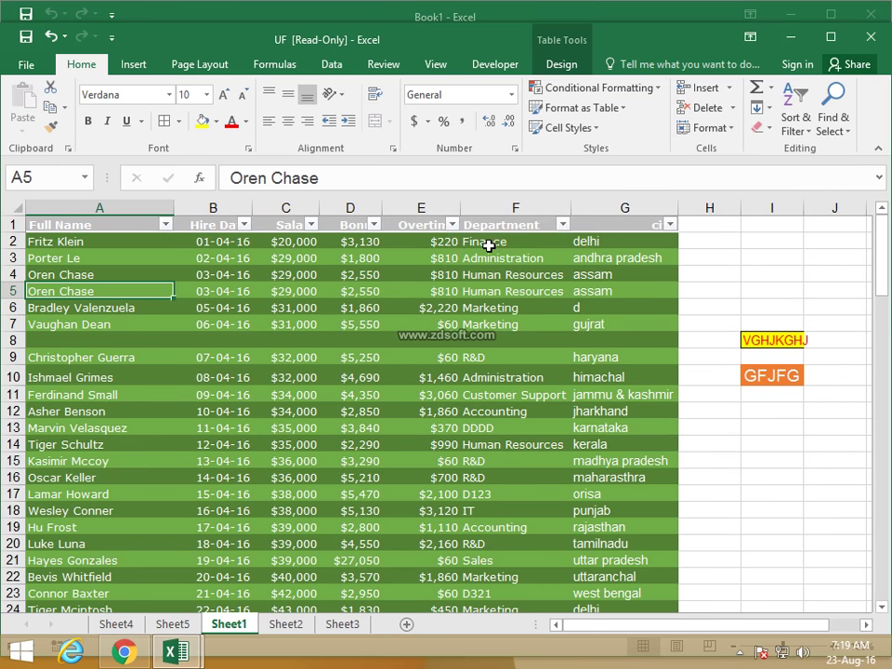
pyautogui.click(713, 128)
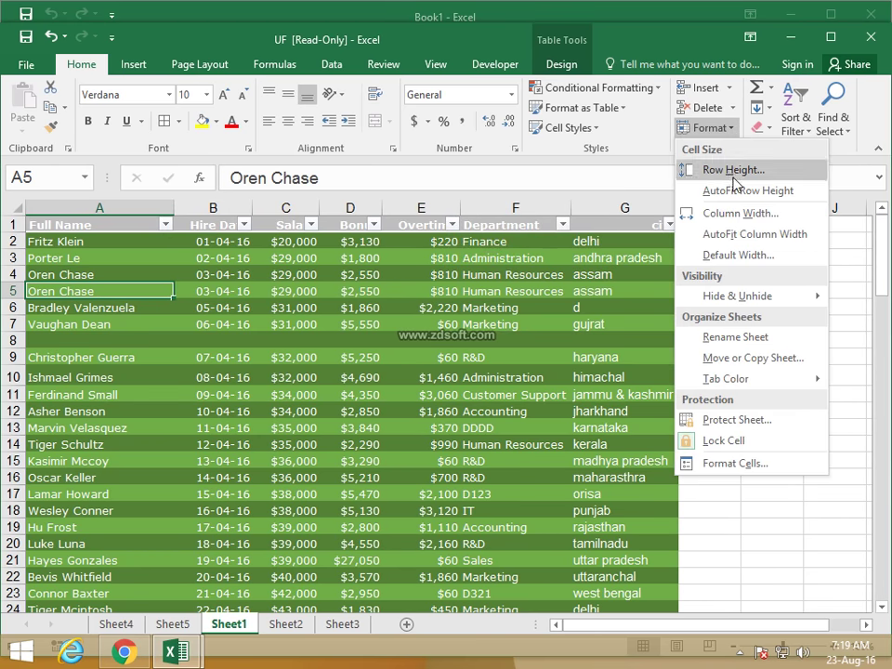
pyautogui.click(151, 332)
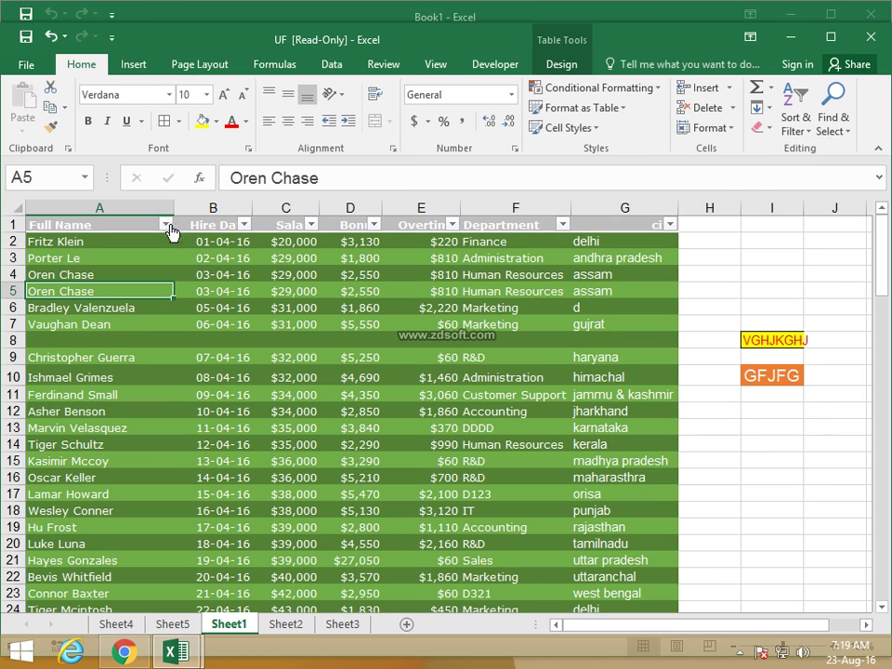
# Step: AutoFit column A's width to its longest employee name
pyautogui.click(124, 209)
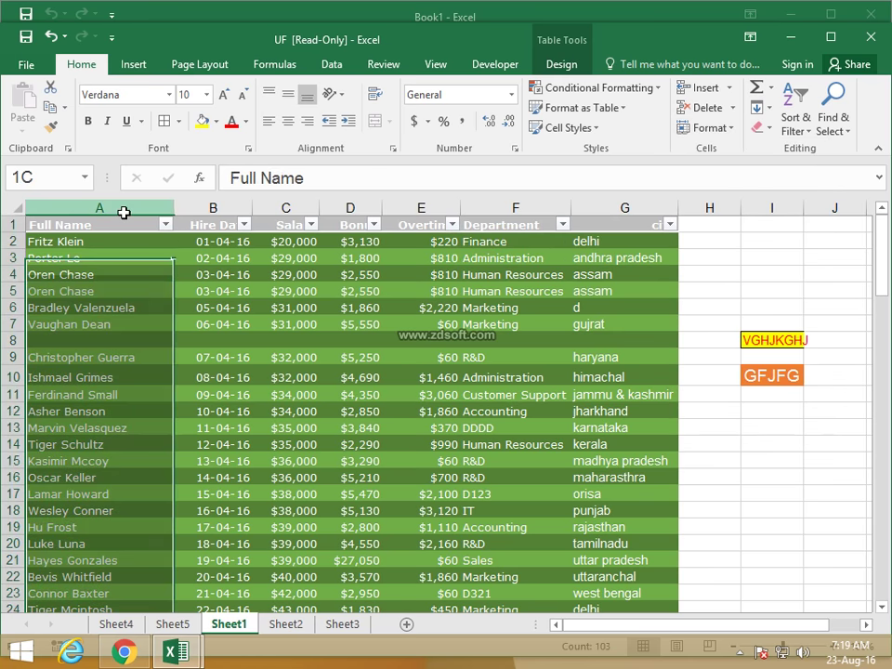
pyautogui.click(711, 128)
pyautogui.click(735, 238)
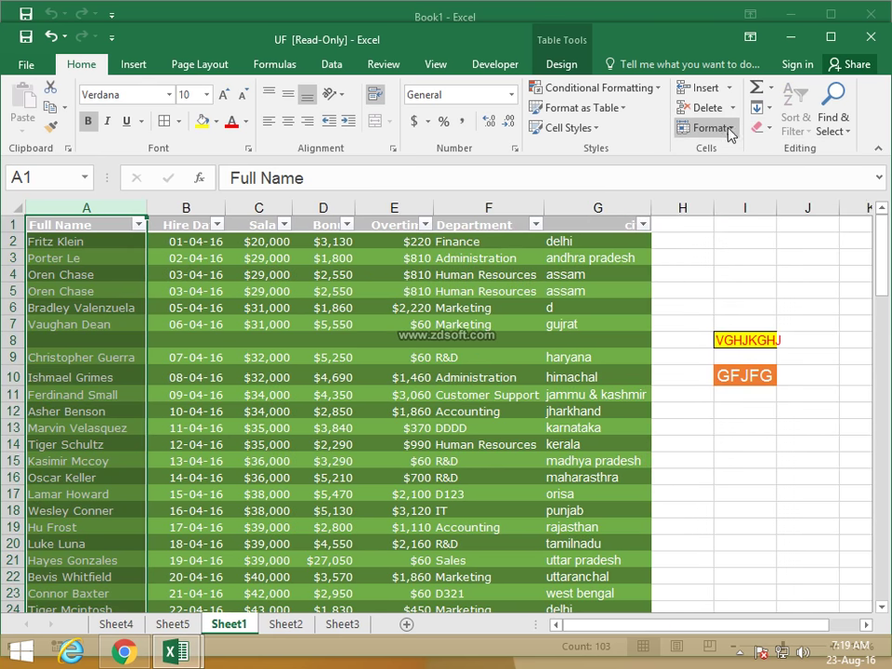
pyautogui.click(683, 273)
pyautogui.click(357, 274)
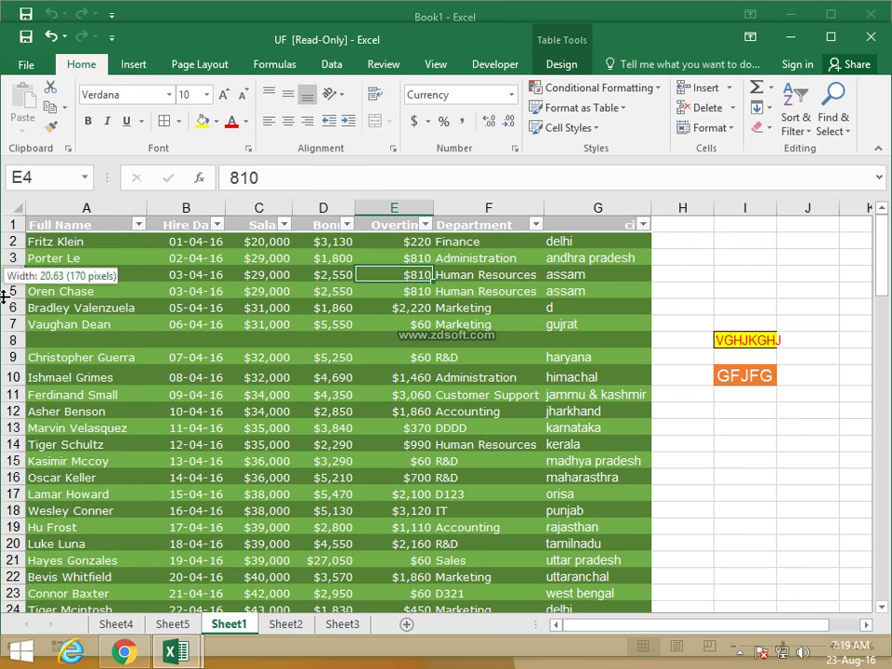
pyautogui.click(64, 259)
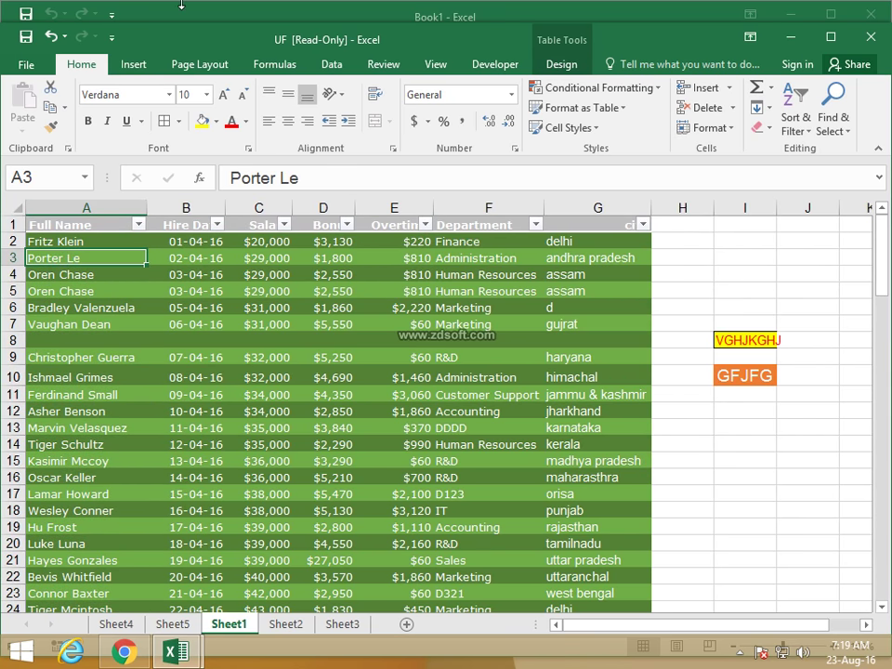
# Step: Select column C and view the Standard Width setting, showing 8.38
pyautogui.click(265, 206)
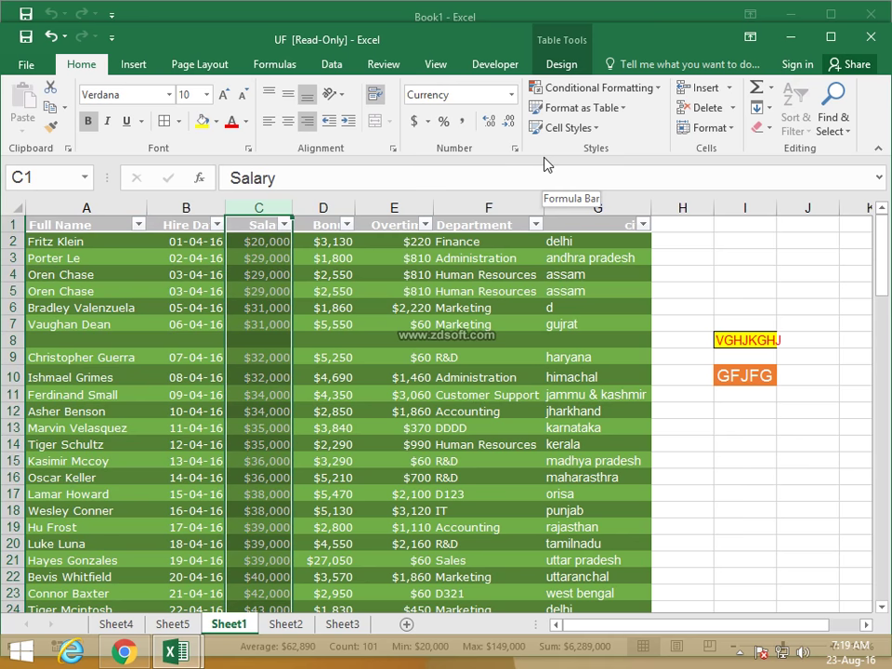
pyautogui.click(709, 127)
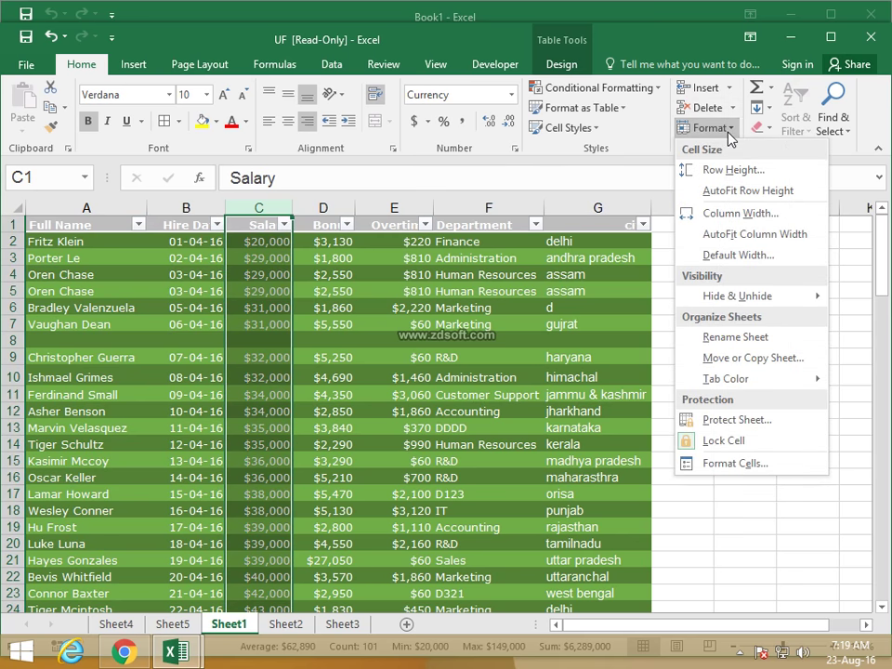
pyautogui.click(731, 265)
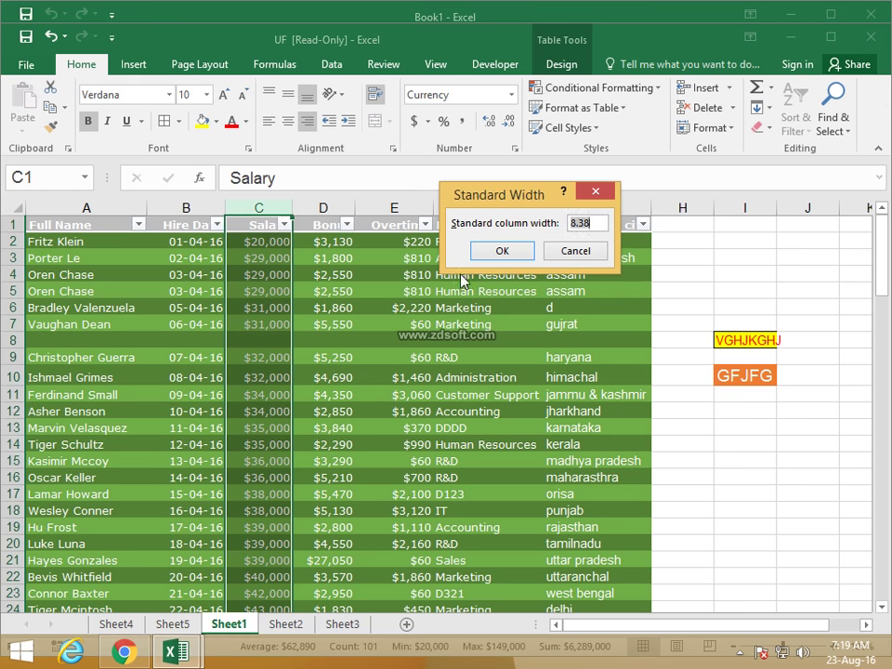
# Step: Cancel Standard Width, confirm Sheet2's default width is also 8.38, and return to Sheet1
pyautogui.click(575, 253)
pyautogui.click(283, 627)
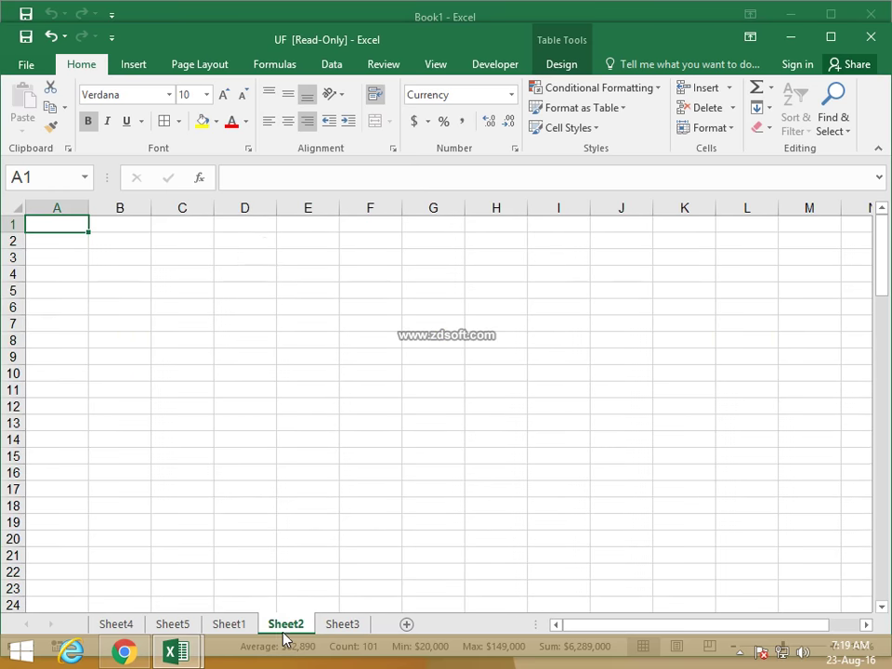
pyautogui.click(253, 206)
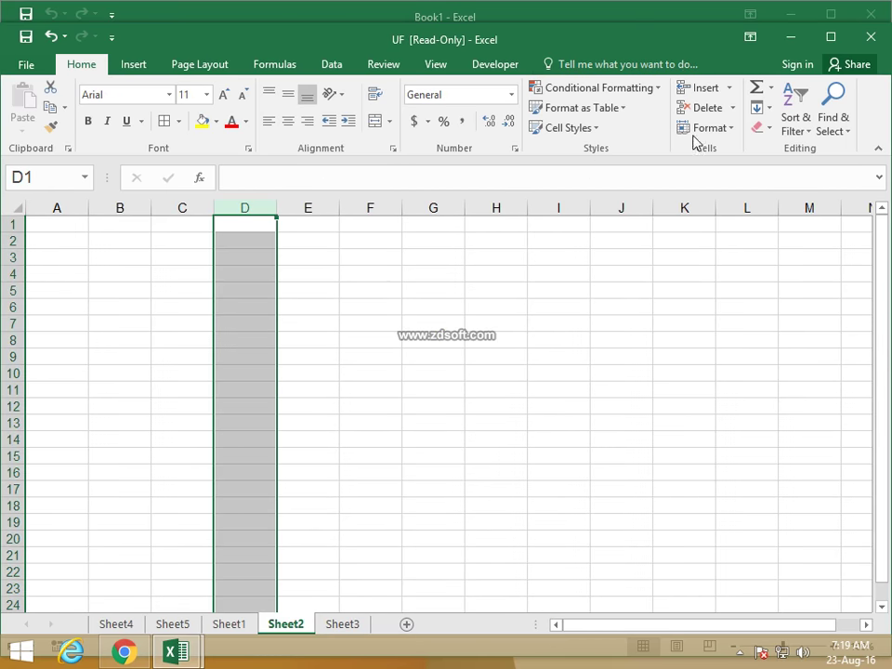
pyautogui.click(723, 132)
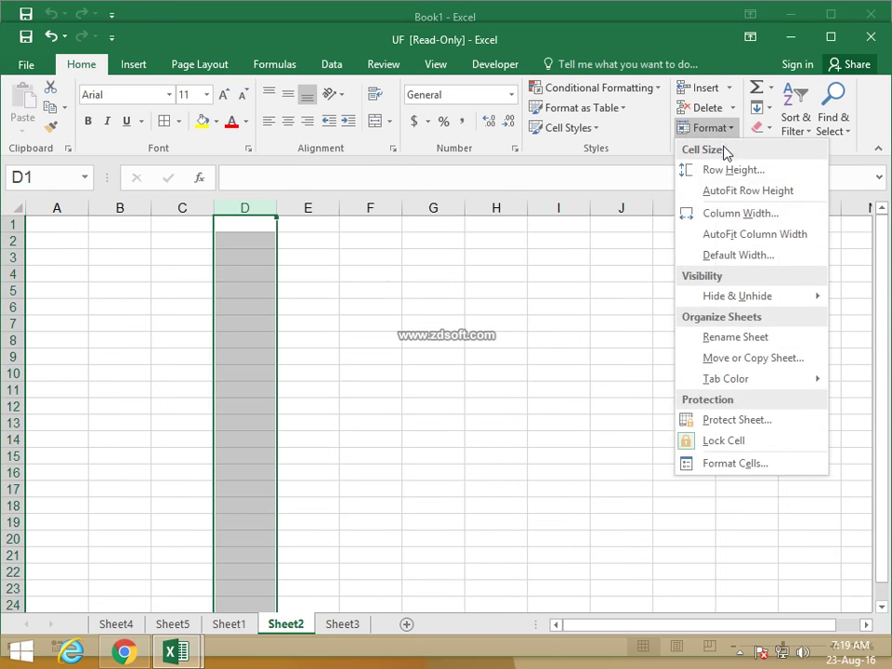
pyautogui.click(720, 257)
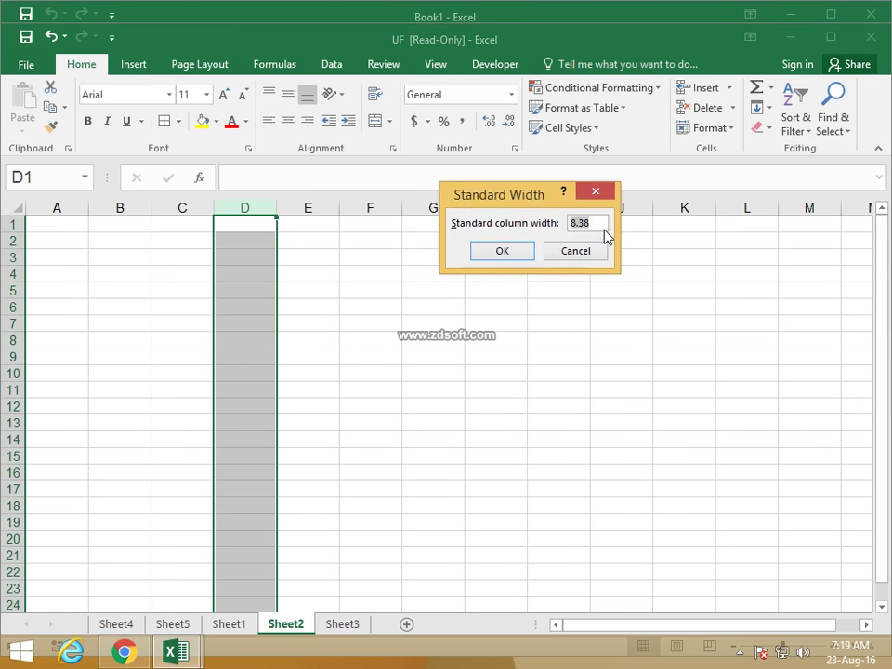
pyautogui.click(602, 253)
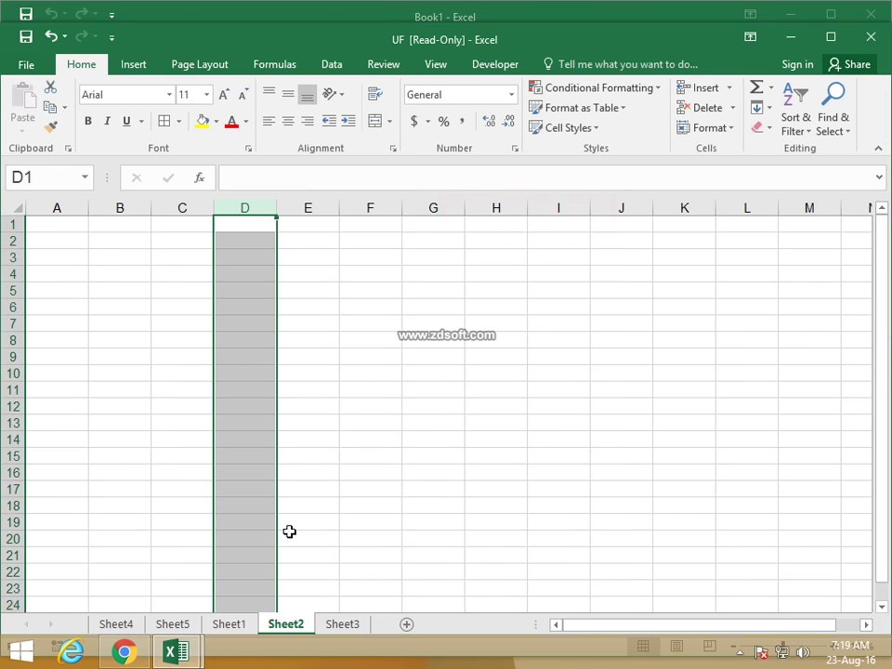
pyautogui.click(218, 628)
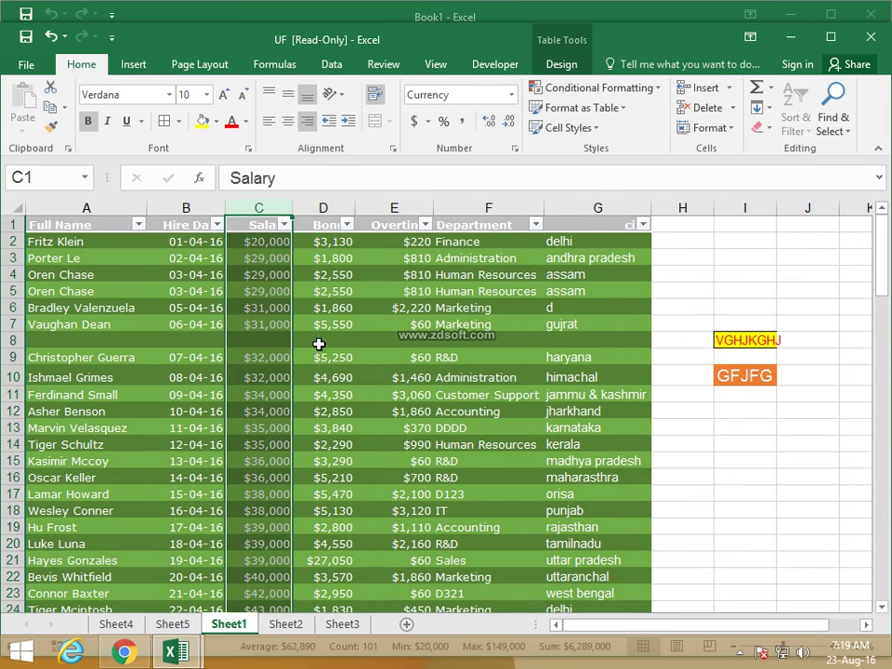
# Step: Select row headers 5 through 10 and hide them via Format > Hide & Unhide > Hide Rows
pyautogui.click(730, 136)
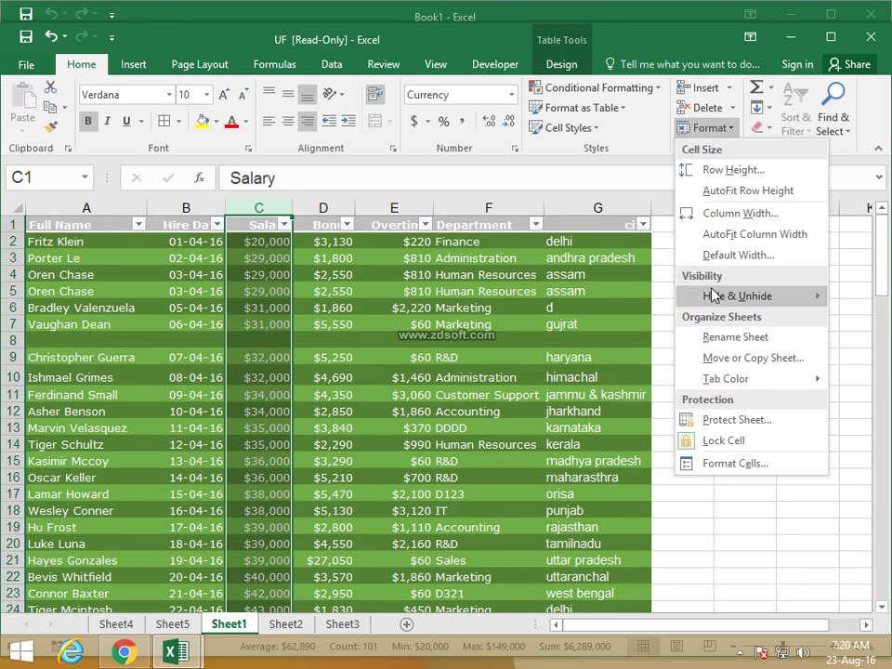
pyautogui.moveTo(739, 295)
pyautogui.click(321, 409)
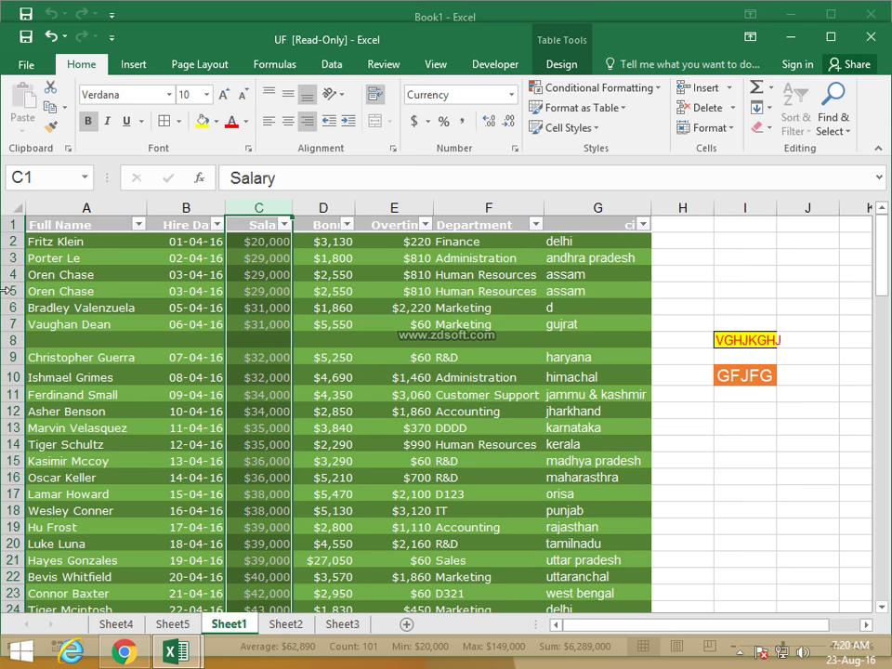
pyautogui.click(81, 290)
pyautogui.click(9, 282)
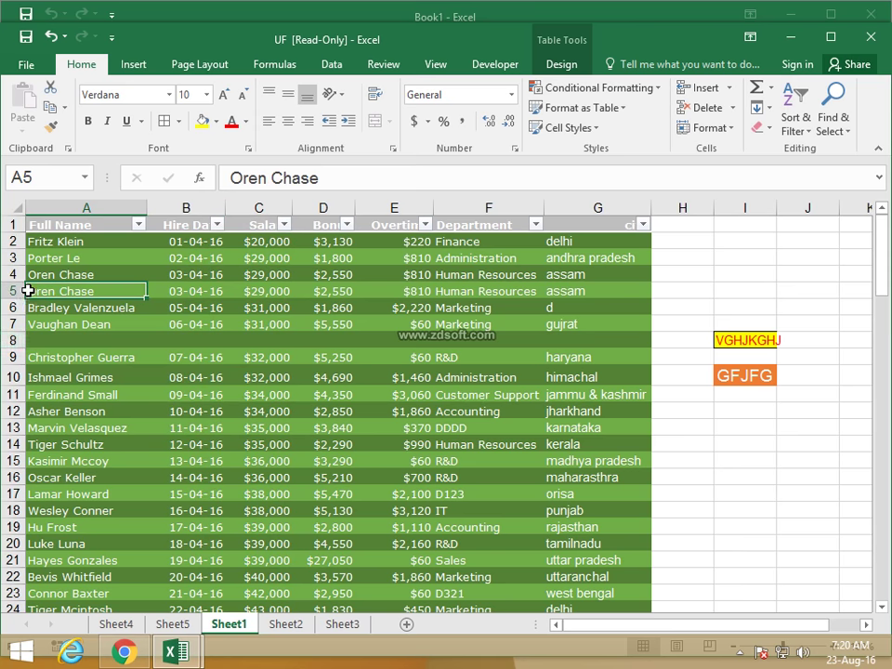
pyautogui.hotkey('ctrl', 'a')
pyautogui.click(83, 324)
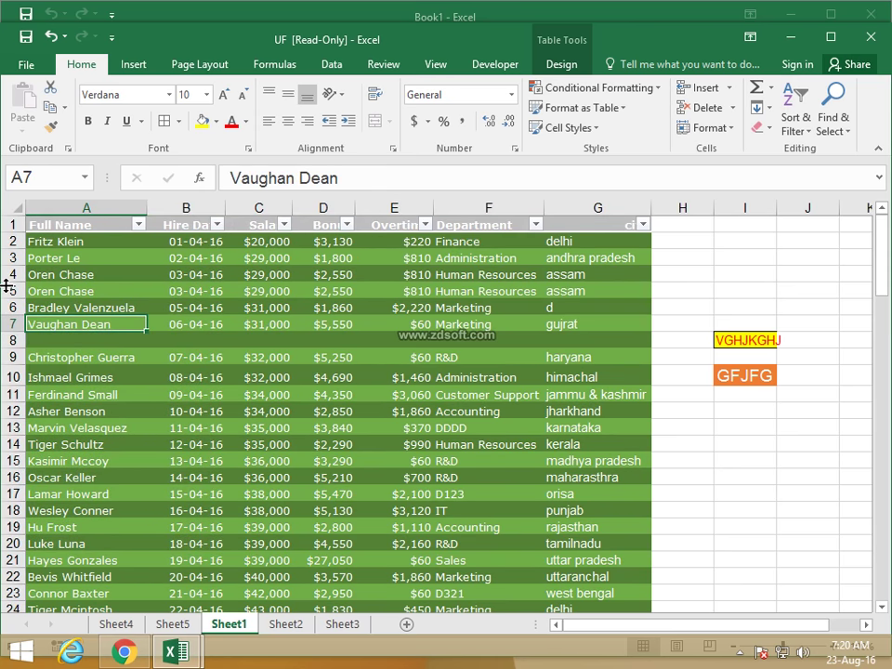
pyautogui.moveTo(10, 290); pyautogui.dragTo(12, 369)
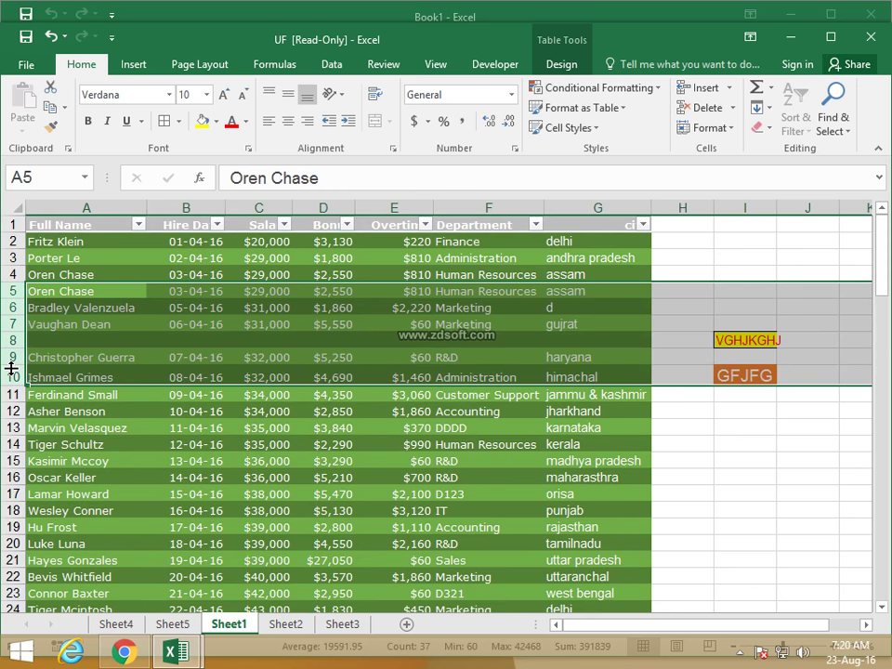
pyautogui.click(724, 128)
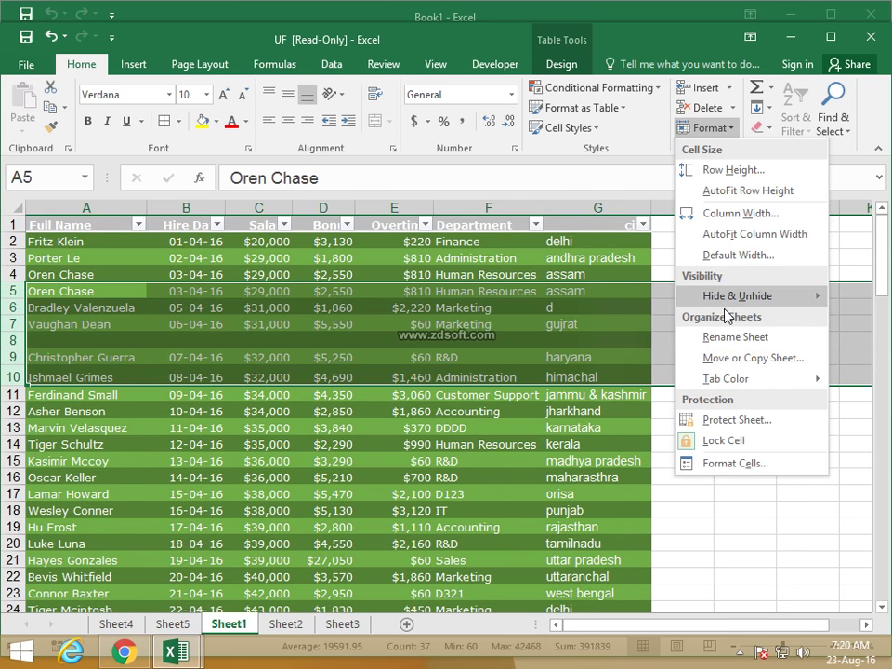
pyautogui.moveTo(736, 296)
pyautogui.click(651, 300)
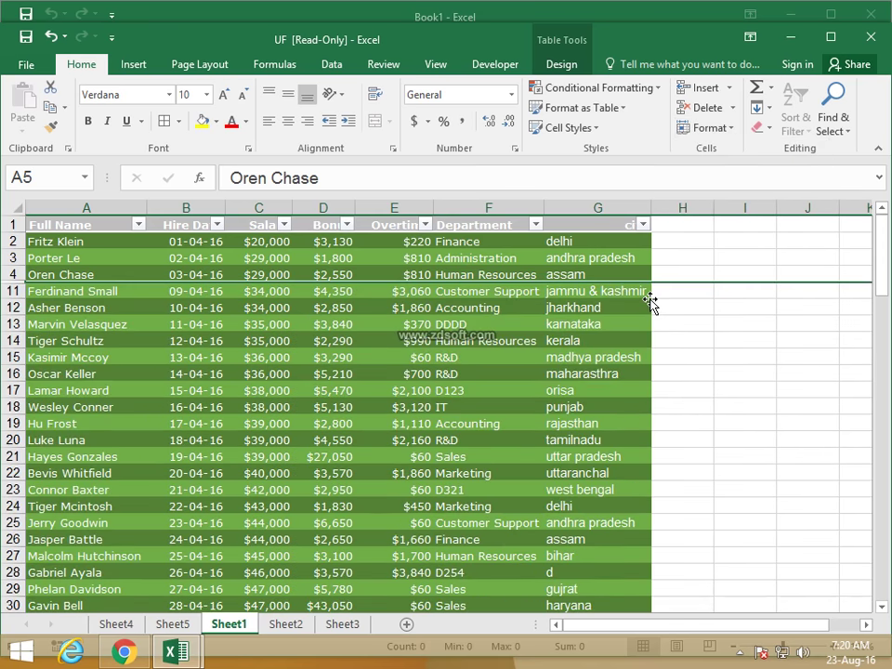
# Step: Copy the Full Name entries in A2:A16 and paste them into column J starting at J4
pyautogui.click(543, 368)
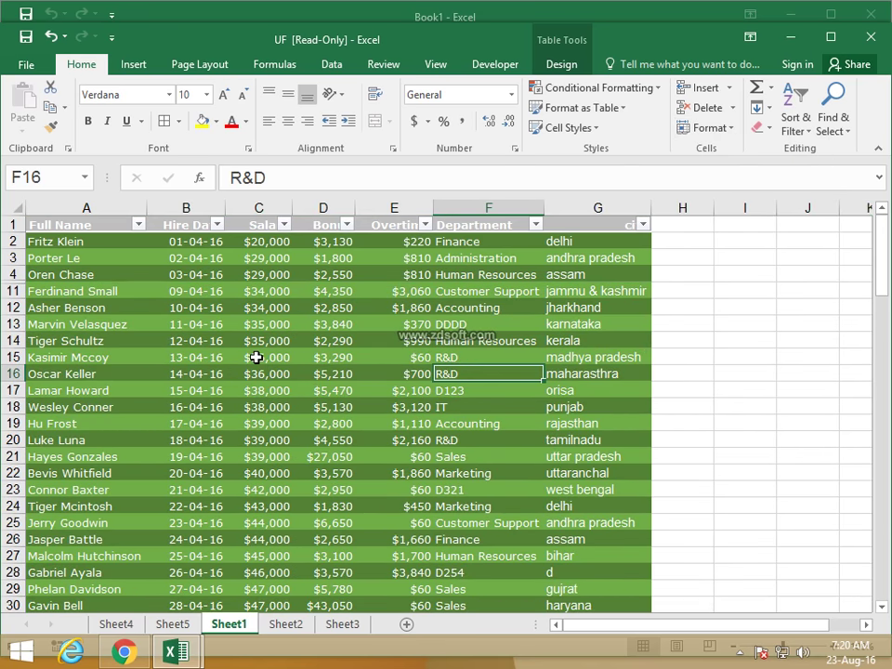
pyautogui.moveTo(72, 246); pyautogui.dragTo(87, 371)
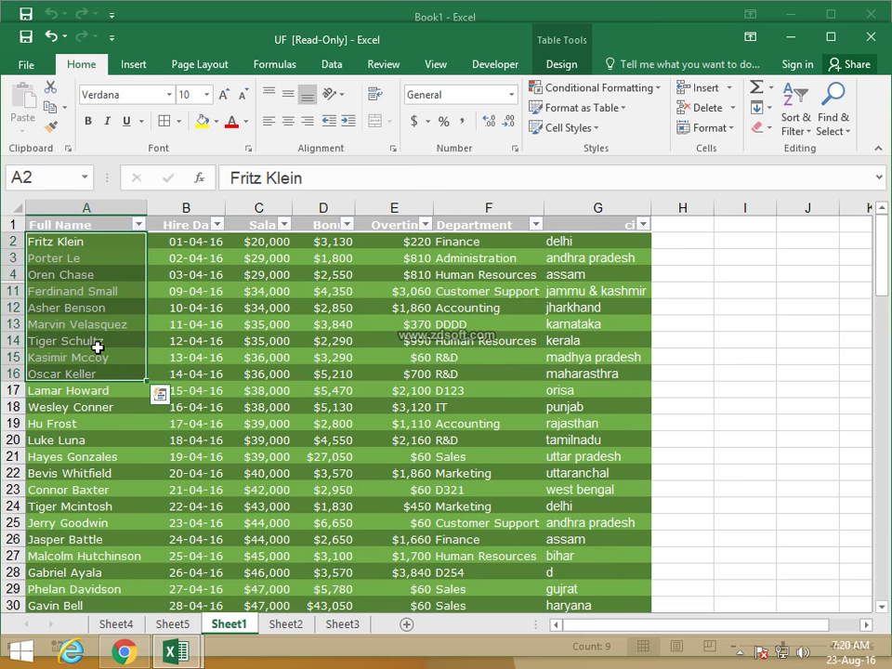
pyautogui.hotkey('ctrl', 'q')
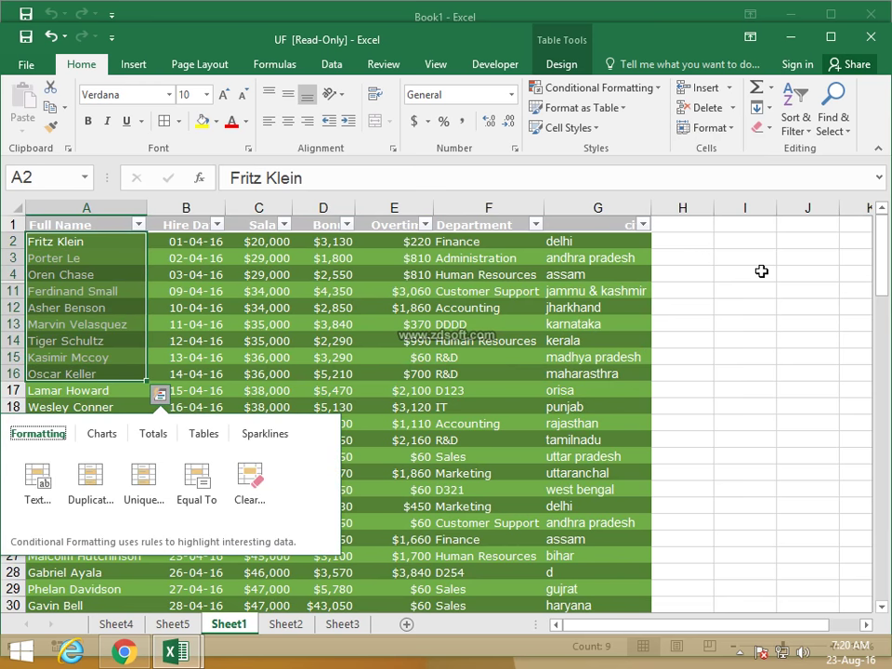
pyautogui.press('Escape')
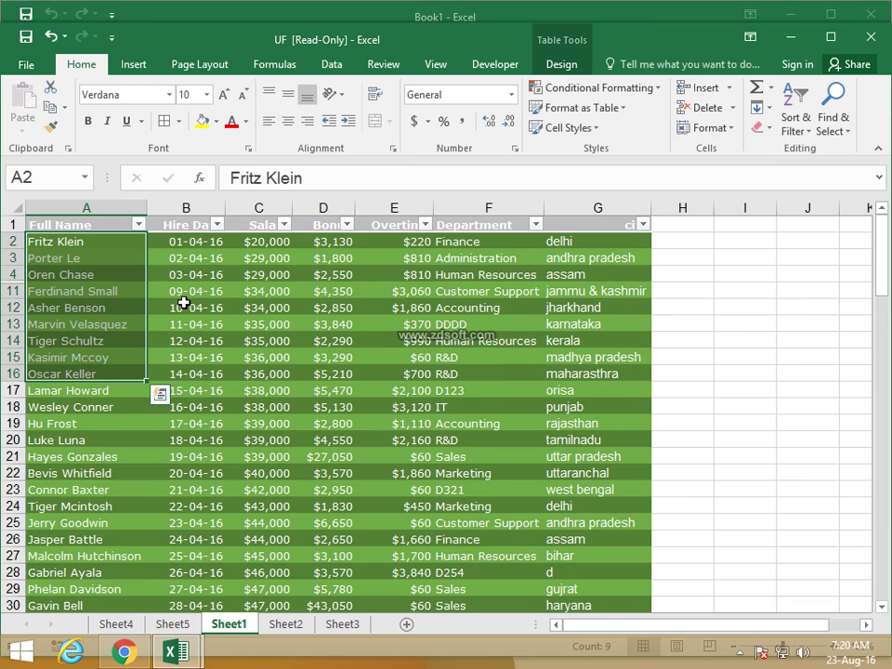
pyautogui.hotkey('ctrl', 'c')
pyautogui.click(783, 275)
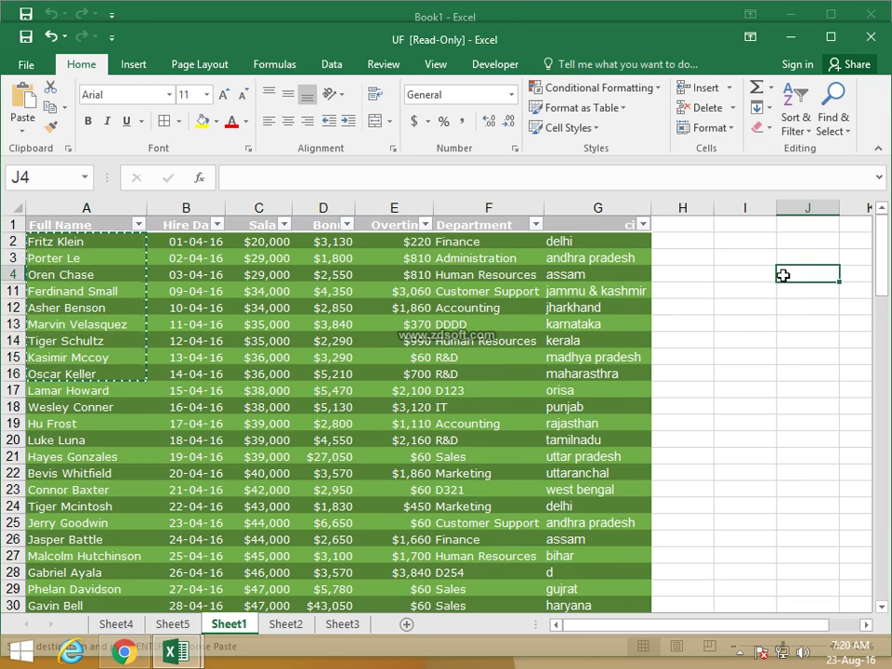
pyautogui.hotkey('ctrl', 'v')
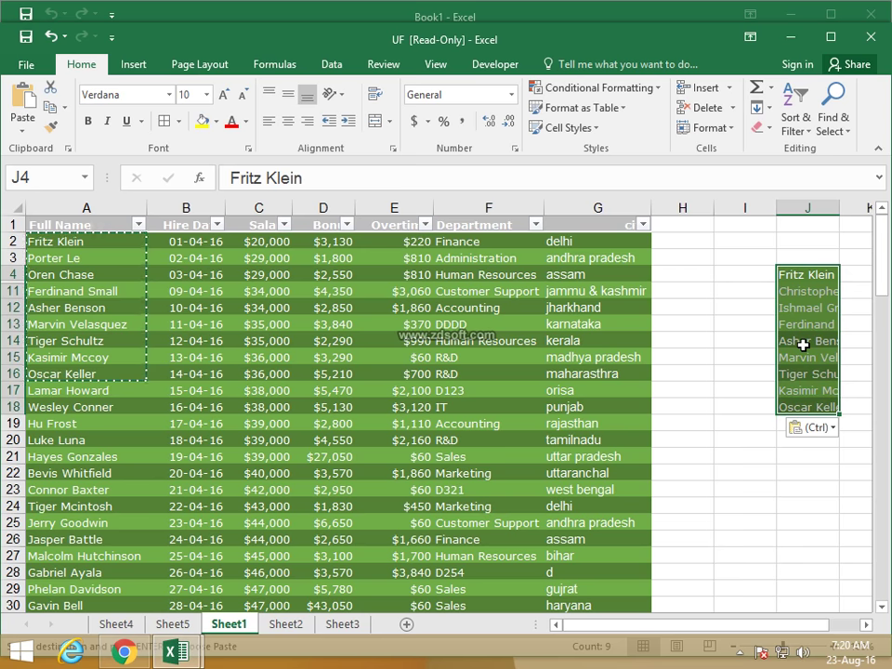
pyautogui.press('Escape')
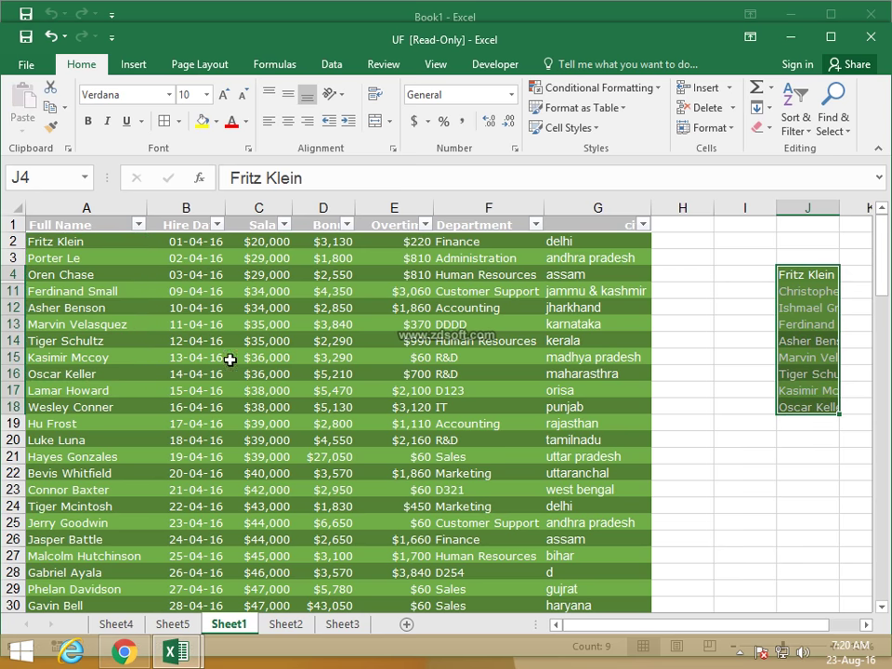
pyautogui.moveTo(133, 238); pyautogui.dragTo(126, 305)
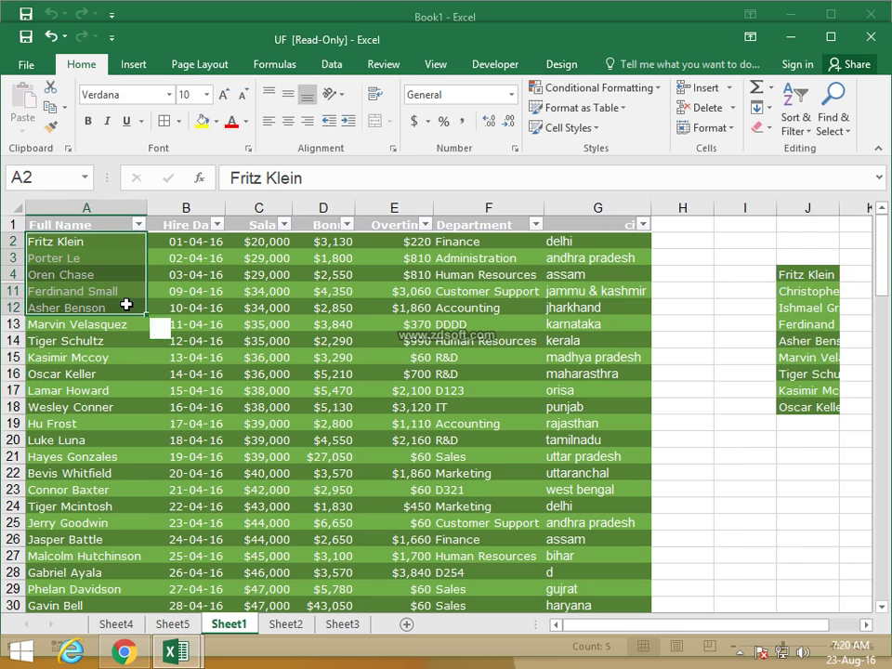
# Step: Select rows 4 through 12 and use Unhide Rows to reveal hidden rows 5 to 10
pyautogui.click(112, 369)
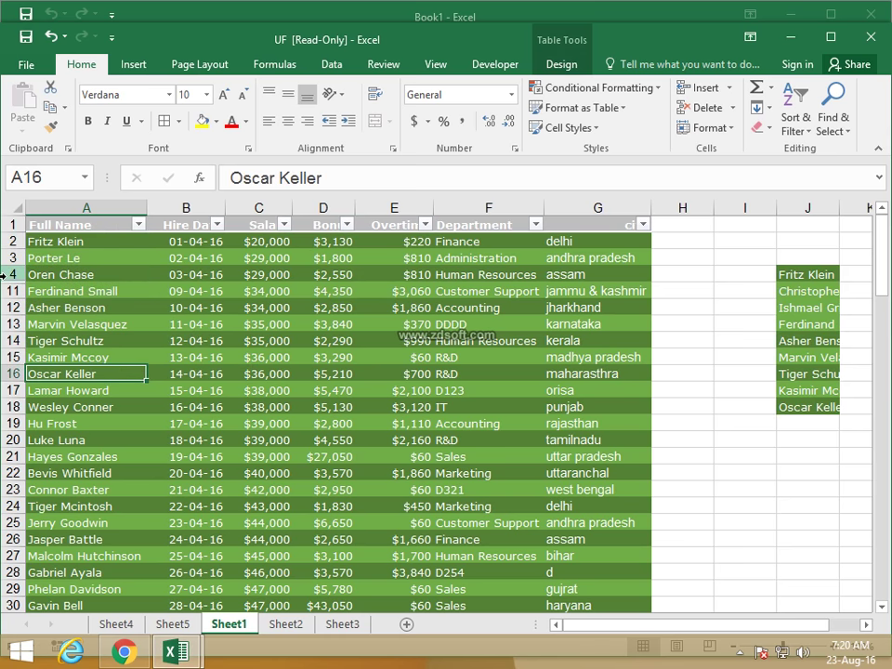
pyautogui.moveTo(4, 275); pyautogui.dragTo(6, 309)
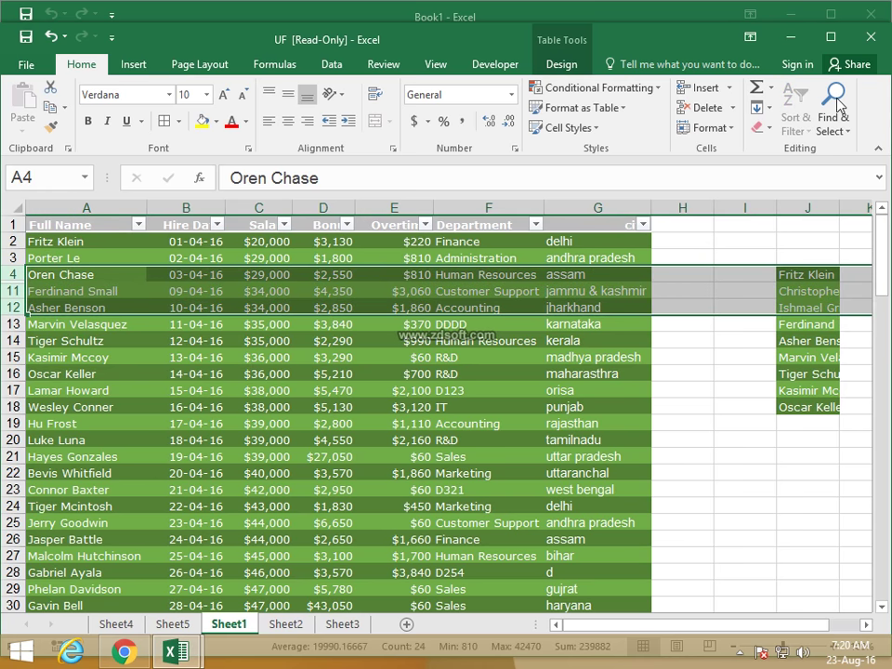
pyautogui.click(732, 135)
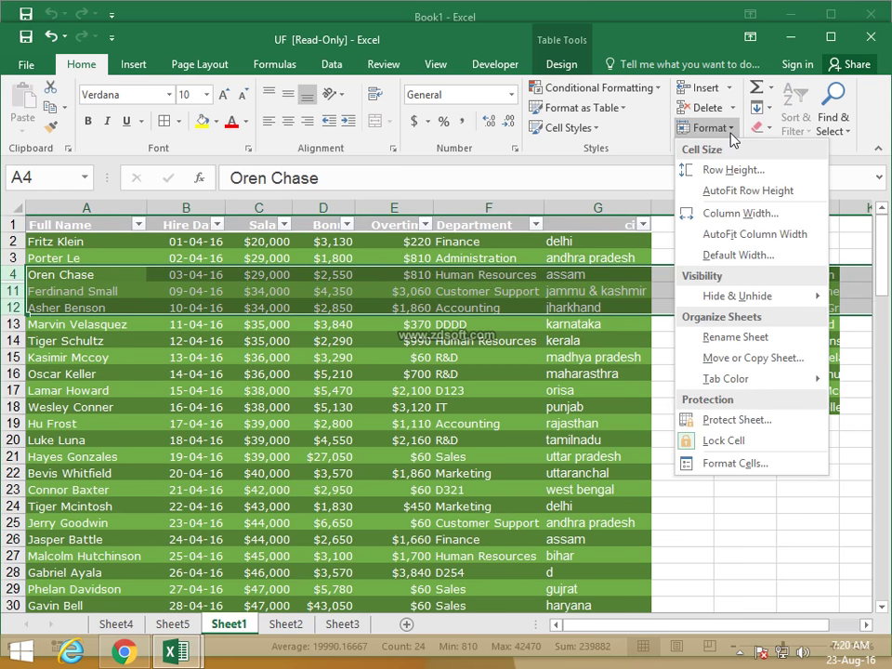
pyautogui.moveTo(743, 295)
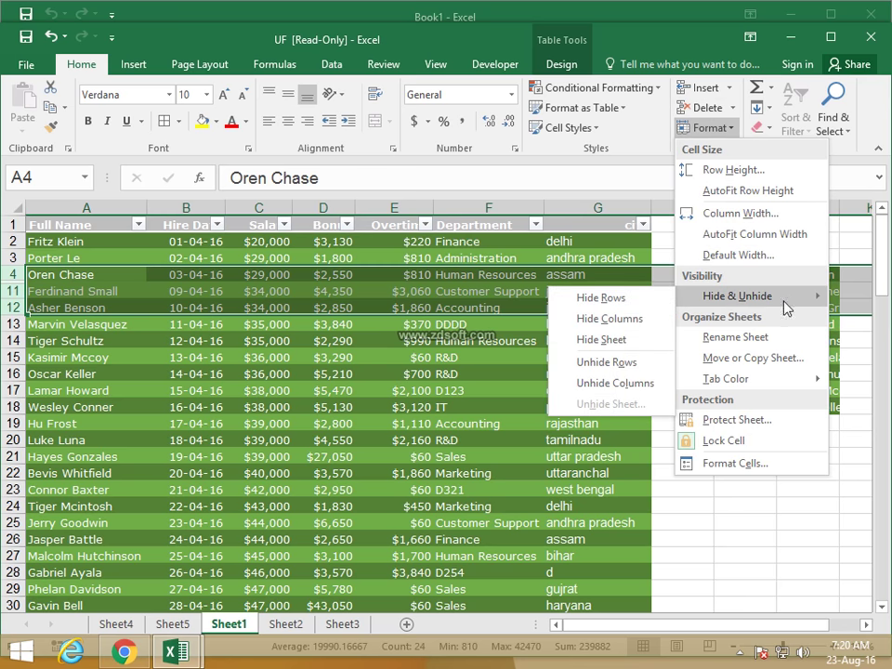
pyautogui.click(614, 361)
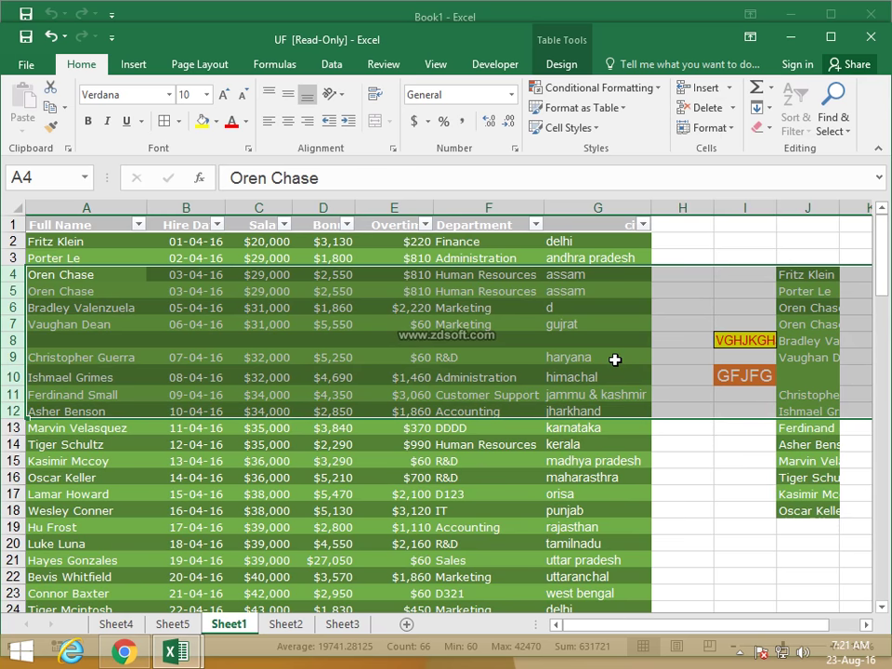
# Step: Hide the Bonus column D with Format > Hide & Unhide
pyautogui.click(406, 321)
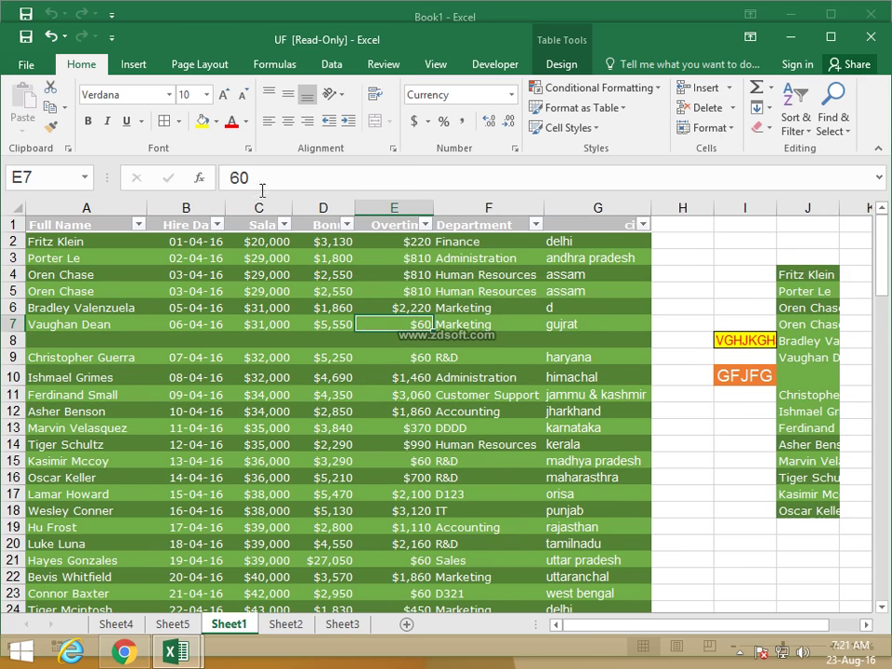
pyautogui.click(331, 197)
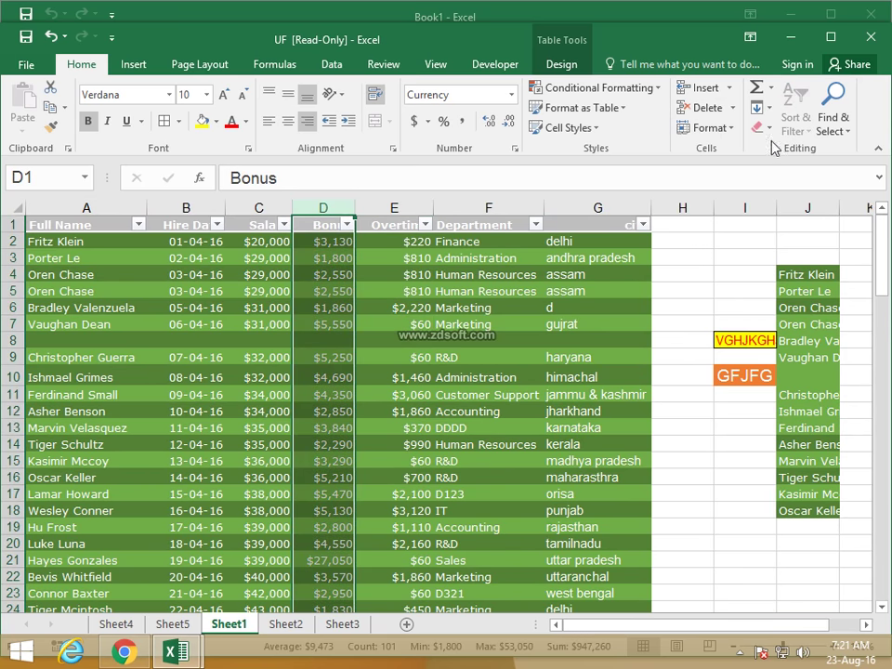
pyautogui.click(736, 135)
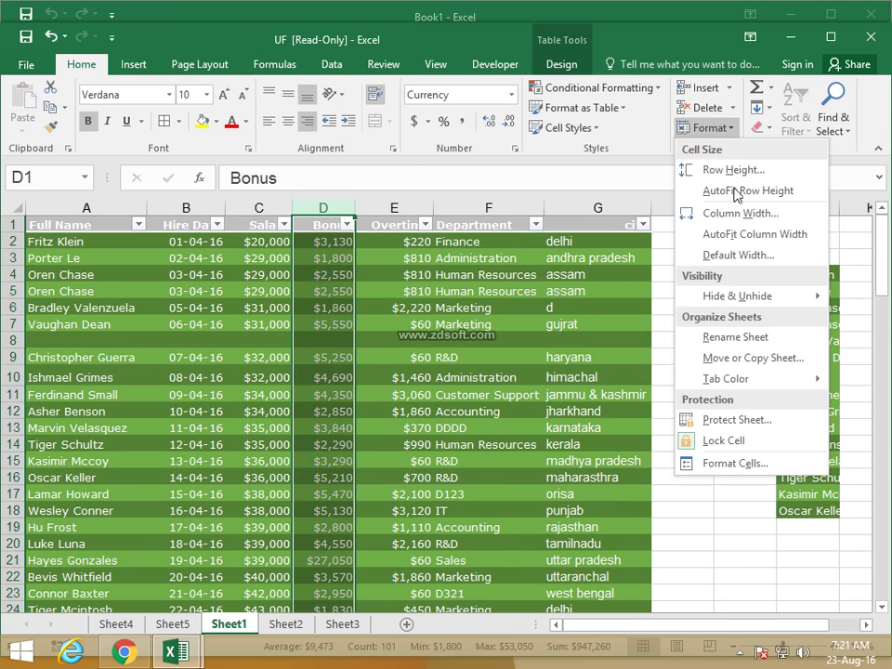
pyautogui.moveTo(736, 295)
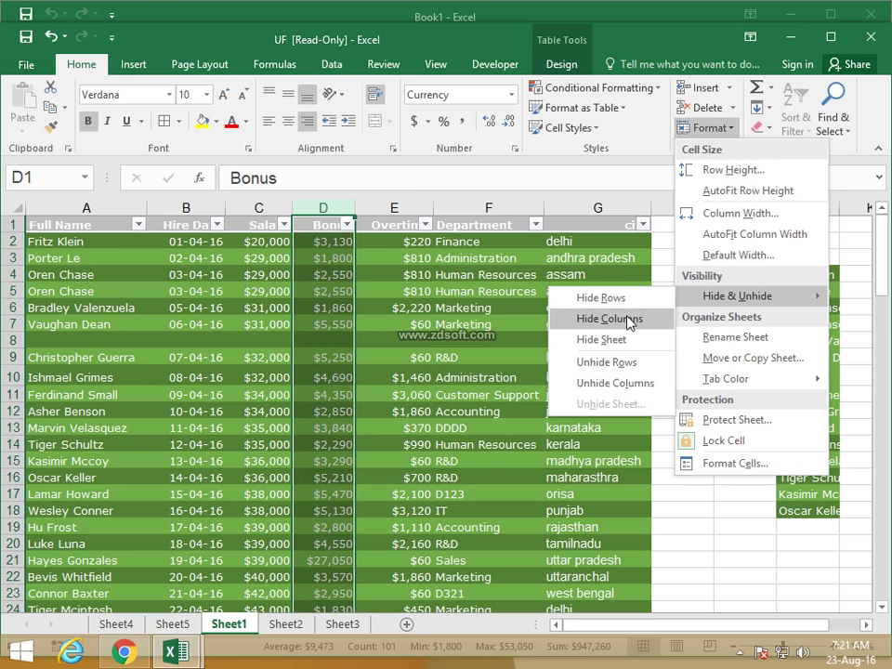
pyautogui.click(629, 319)
# Step: Select columns C through E and unhide the Bonus column
pyautogui.click(398, 310)
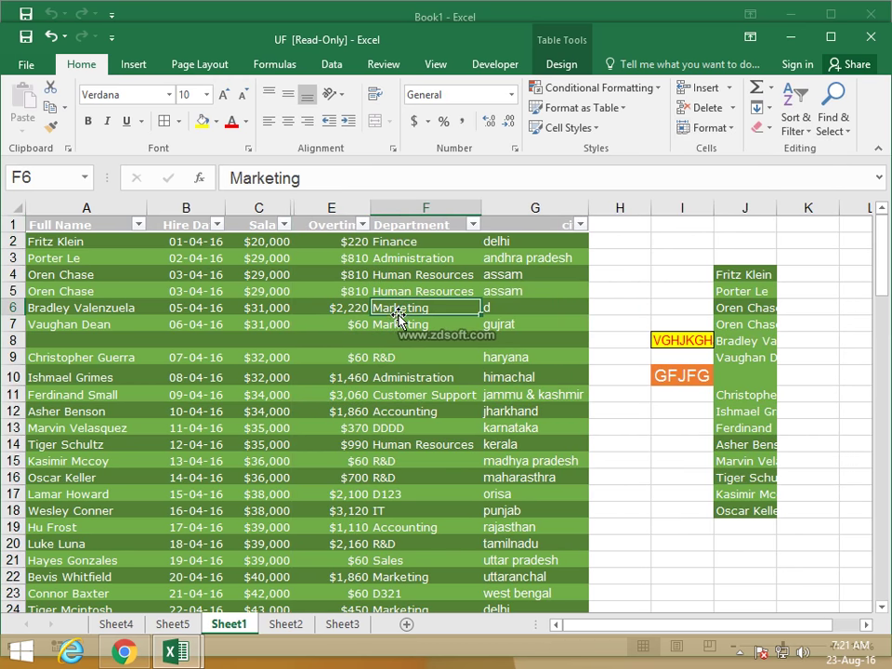
pyautogui.click(267, 210)
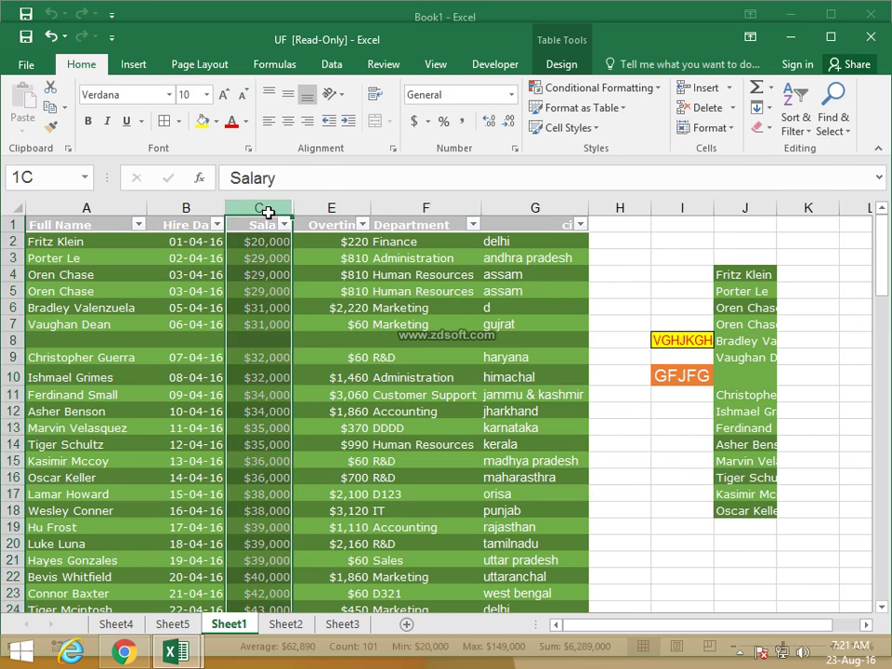
pyautogui.moveTo(266, 212); pyautogui.dragTo(325, 210)
pyautogui.rightClick(327, 214)
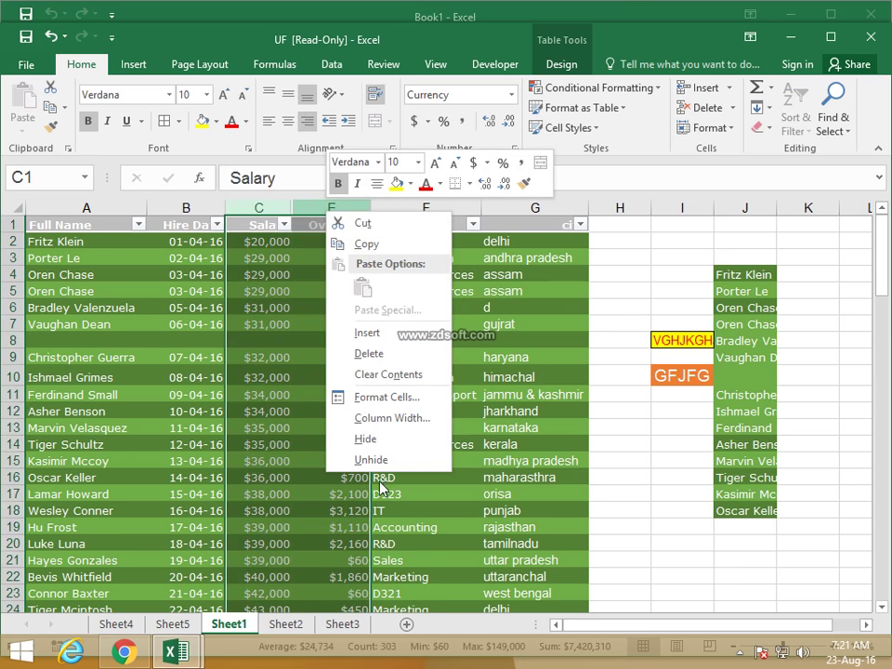
pyautogui.click(408, 461)
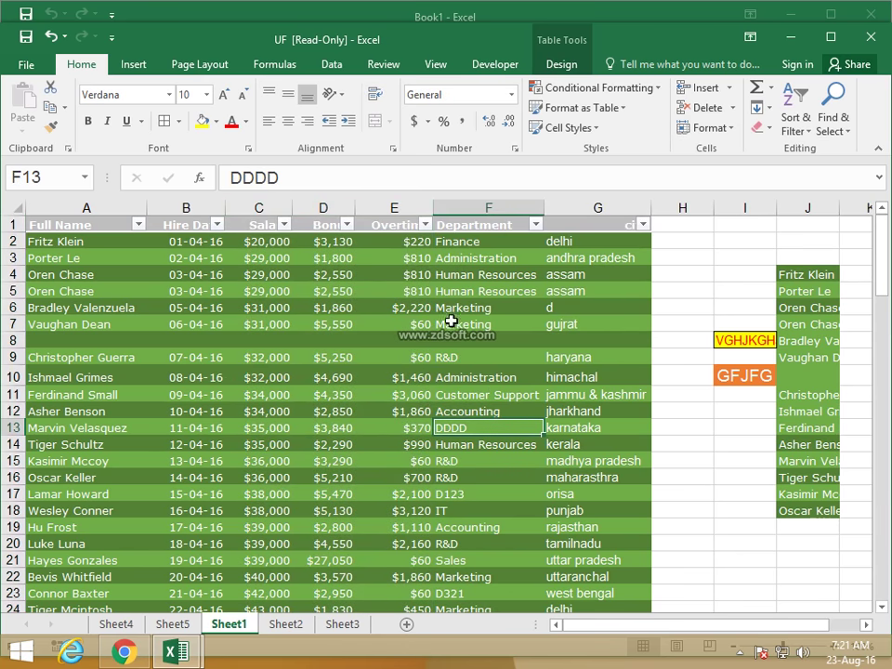
# Step: Hide the Department column F from its header's right-click menu
pyautogui.click(473, 208)
pyautogui.rightClick(470, 210)
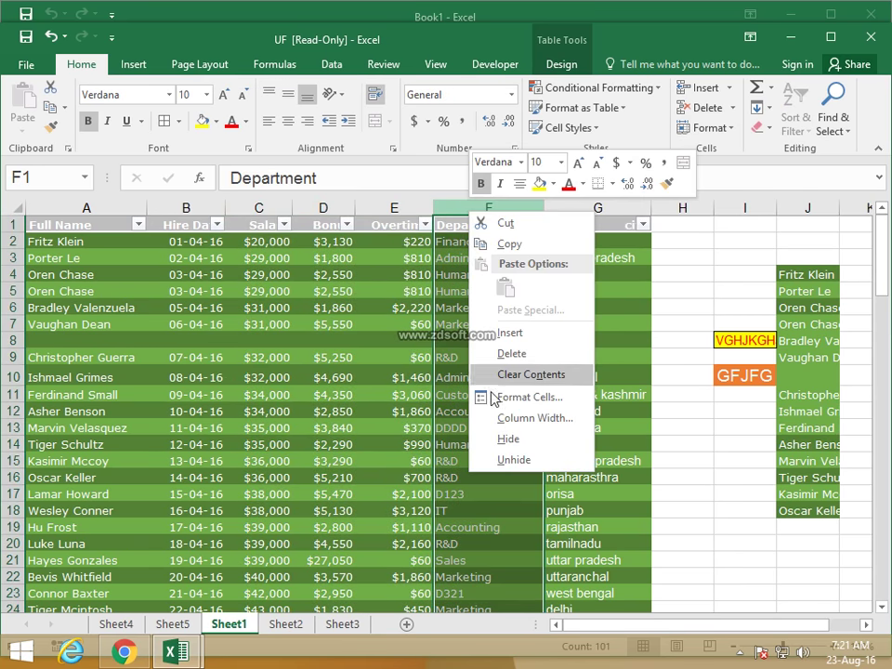
pyautogui.click(507, 439)
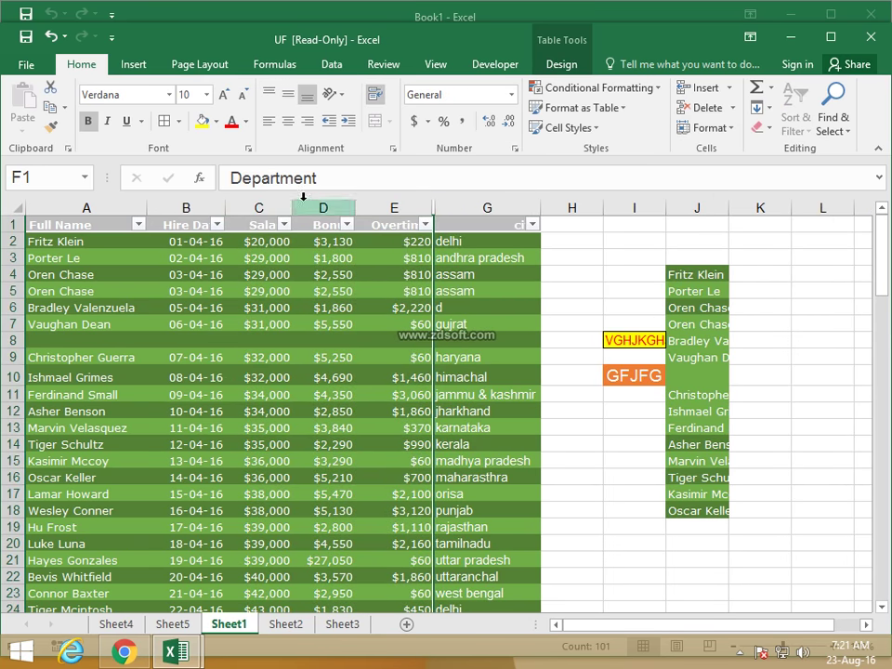
pyautogui.click(256, 207)
pyautogui.rightClick(253, 212)
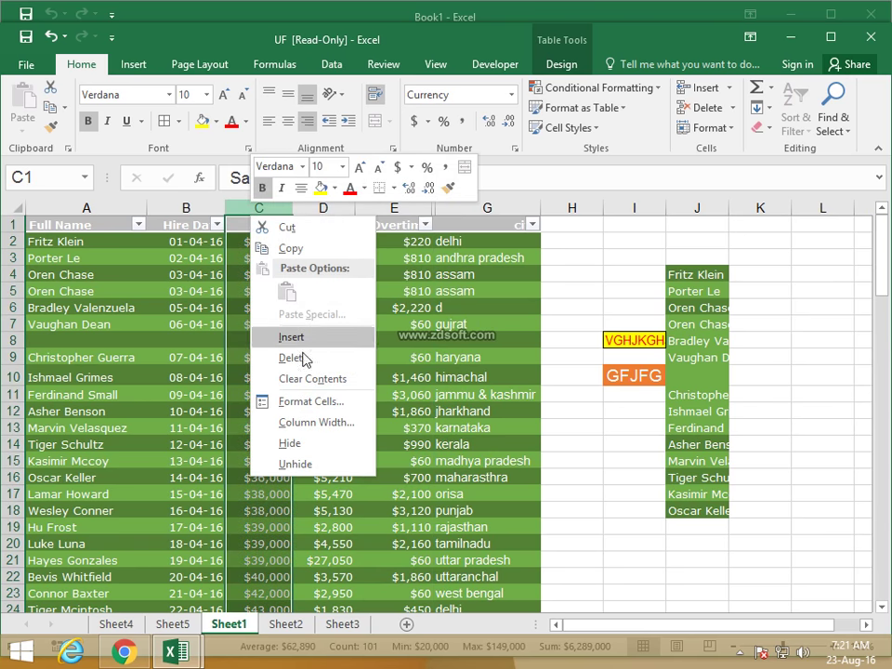
# Step: Hide the Salary and Hire Date columns, then select the entire worksheet
pyautogui.click(283, 443)
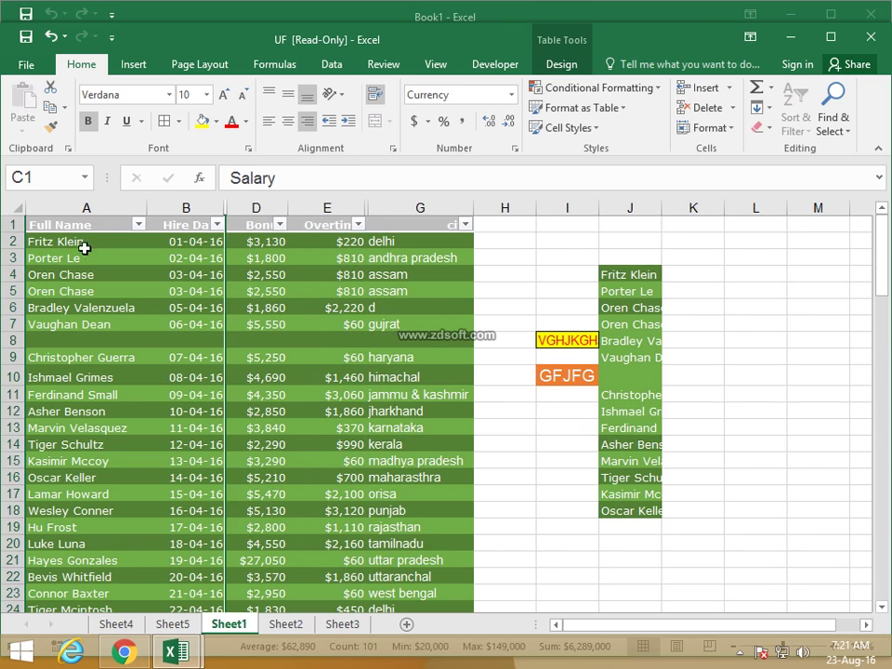
pyautogui.click(188, 209)
pyautogui.rightClick(191, 212)
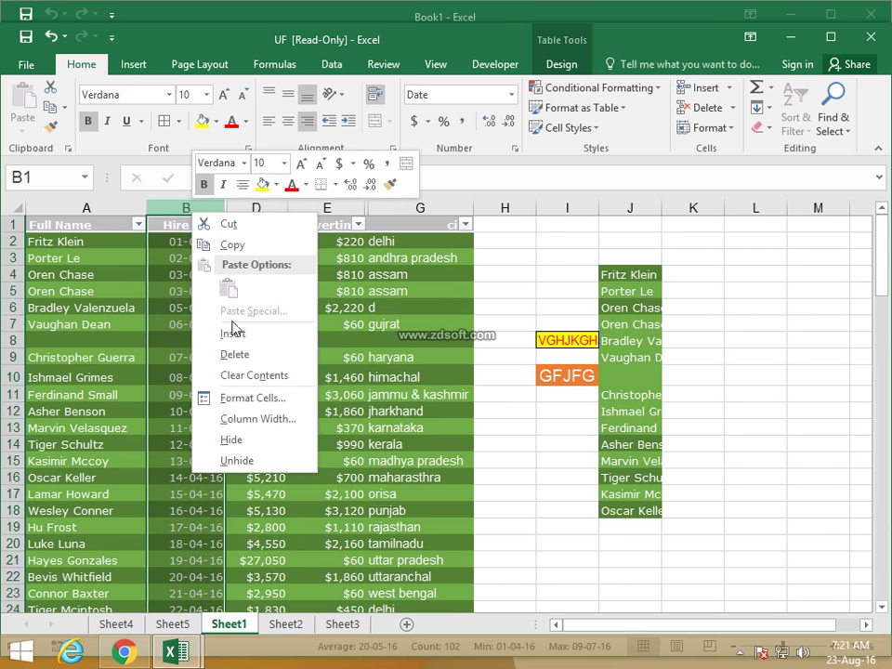
pyautogui.click(234, 440)
pyautogui.click(234, 439)
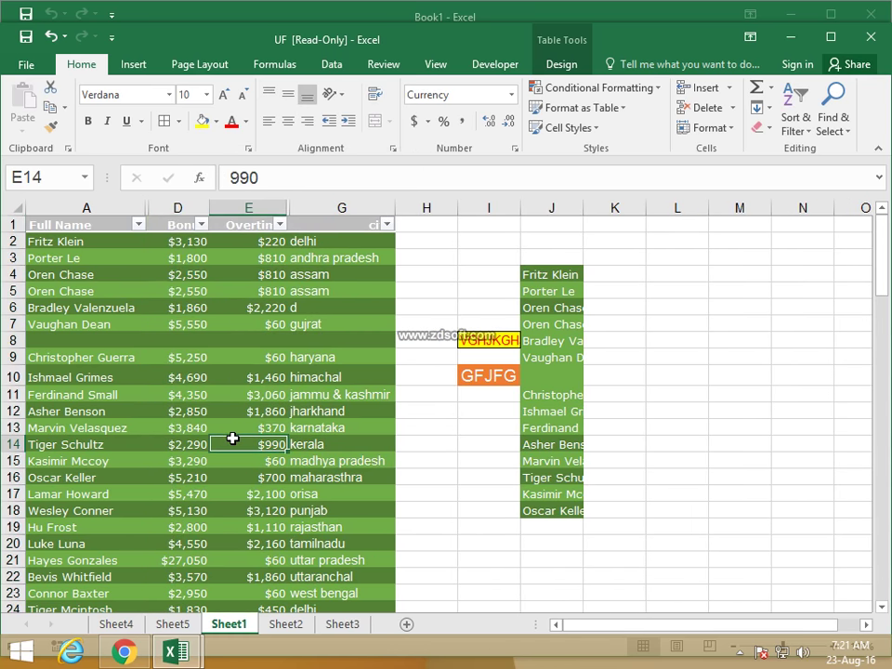
pyautogui.click(15, 208)
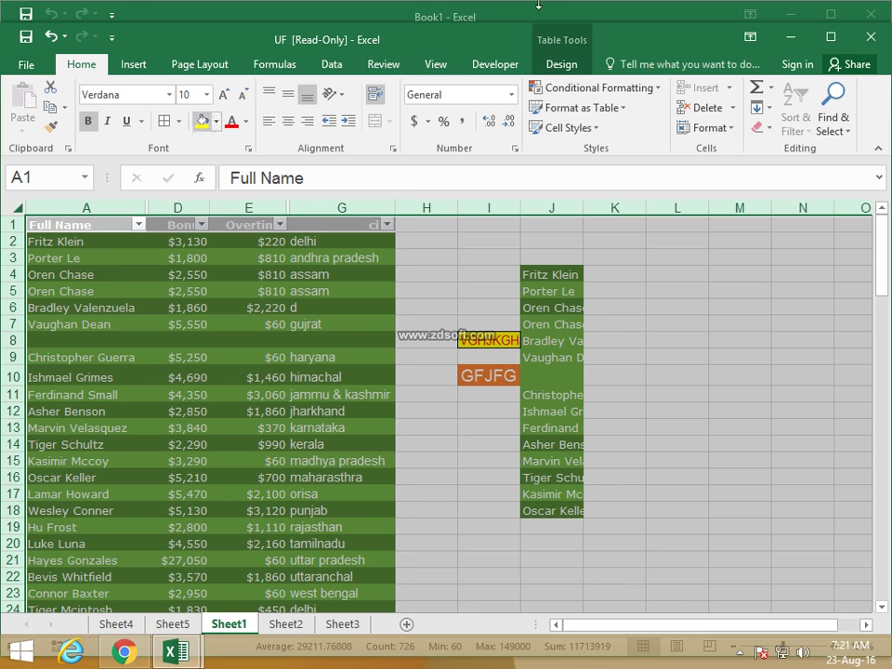
# Step: Use Unhide Columns to restore Hire Date, Salary and Department
pyautogui.click(740, 136)
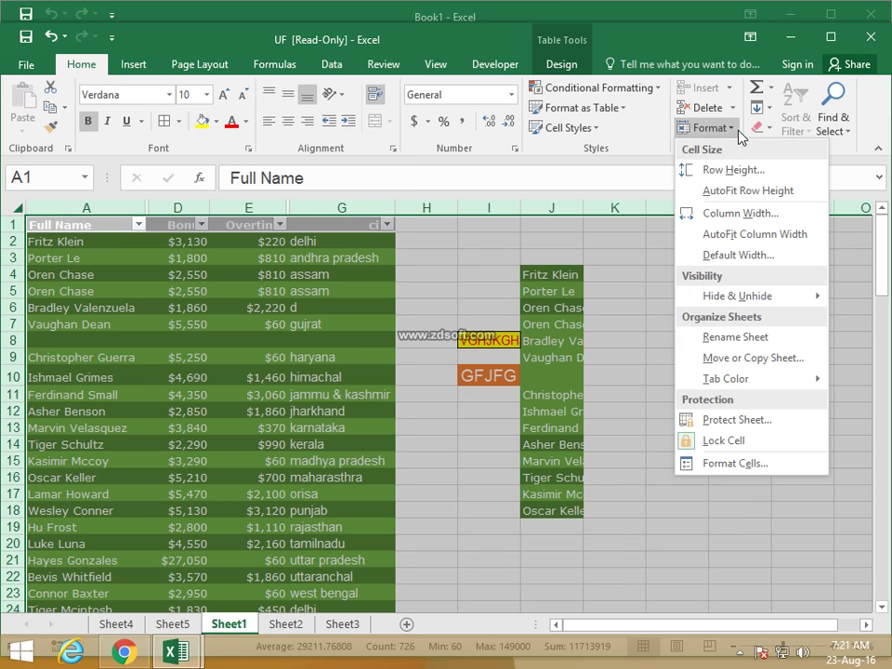
pyautogui.moveTo(736, 295)
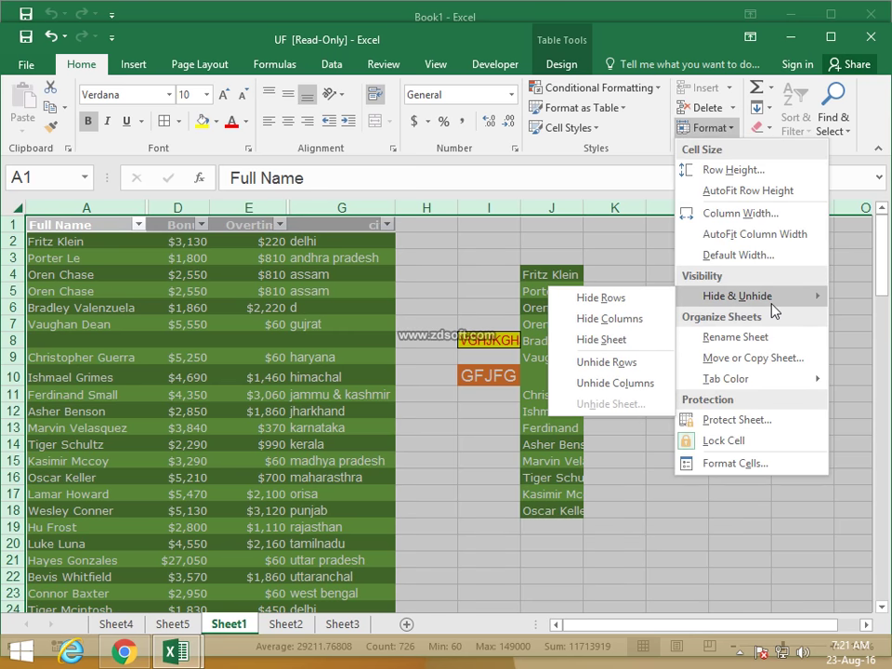
pyautogui.click(615, 384)
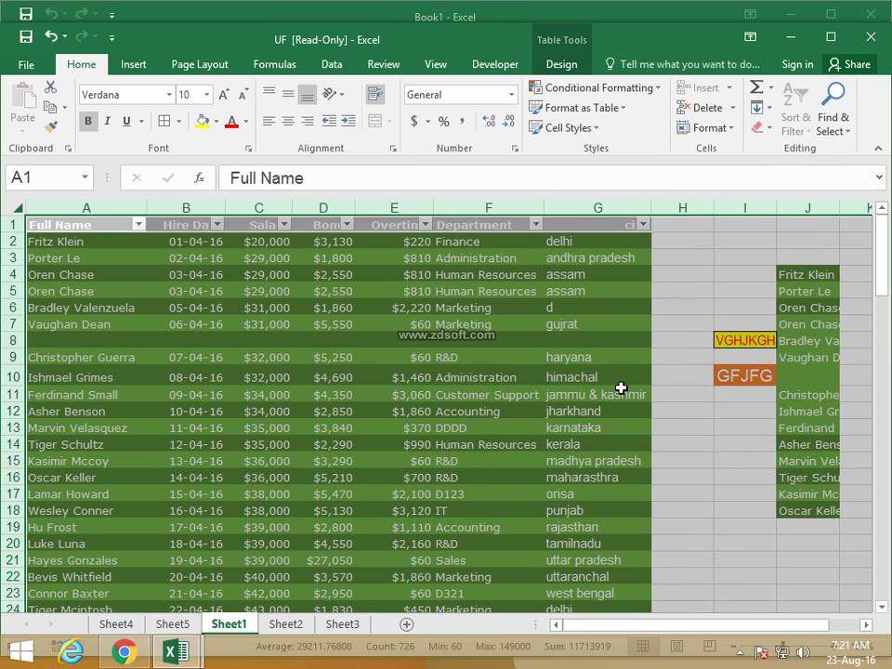
pyautogui.rightClick(226, 635)
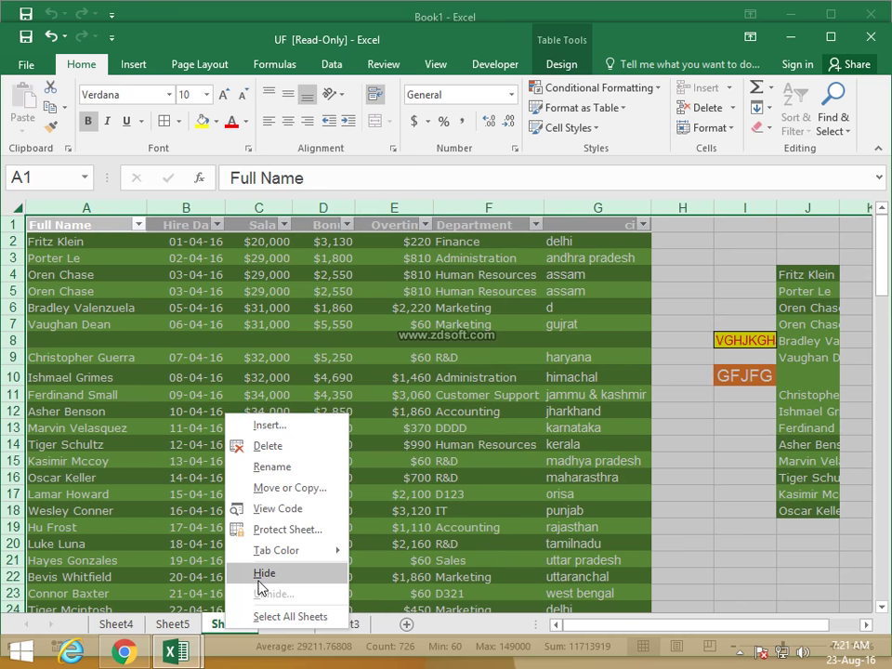
pyautogui.press('Escape')
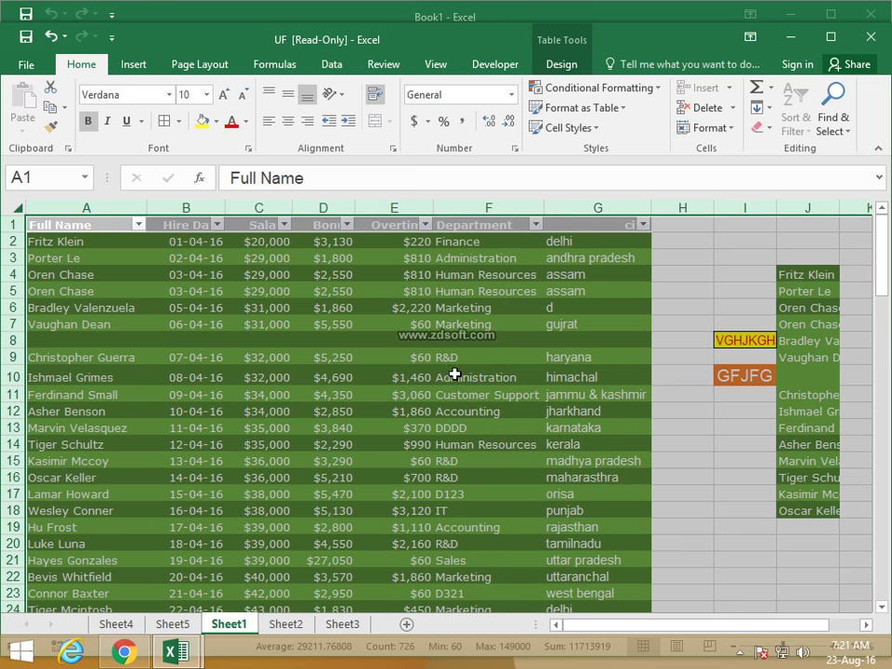
pyautogui.click(417, 342)
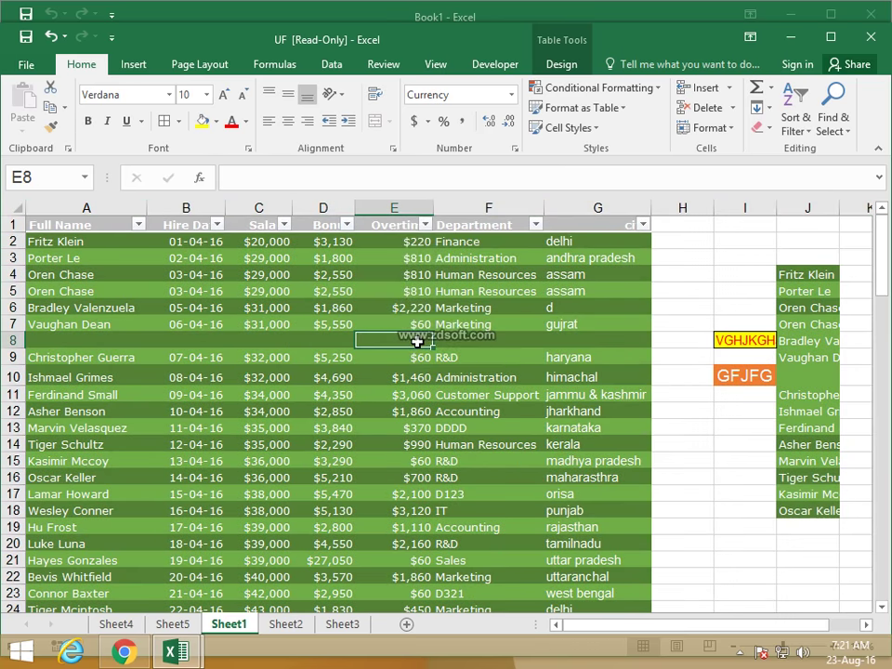
pyautogui.moveTo(336, 209); pyautogui.dragTo(453, 211)
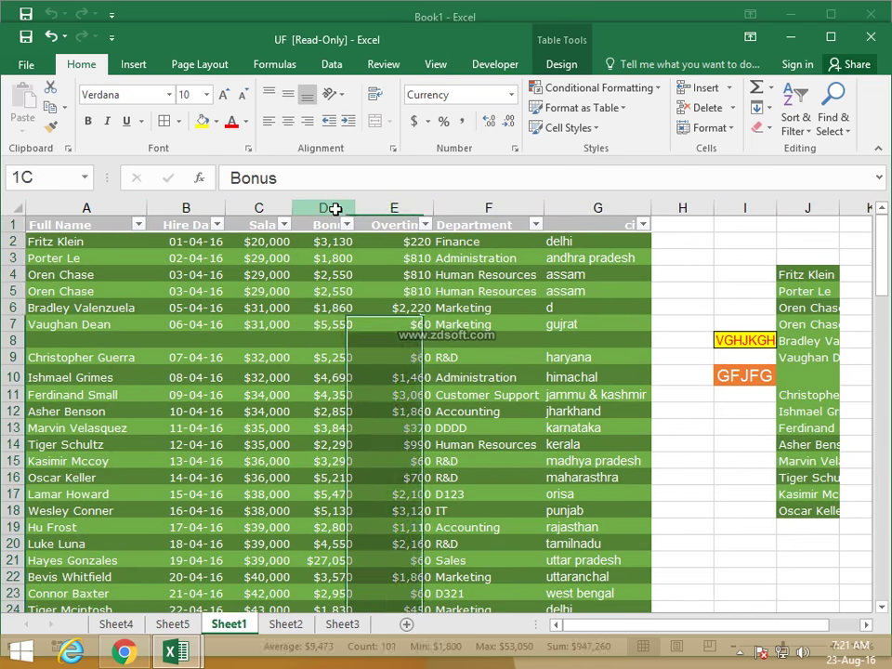
pyautogui.rightClick(452, 211)
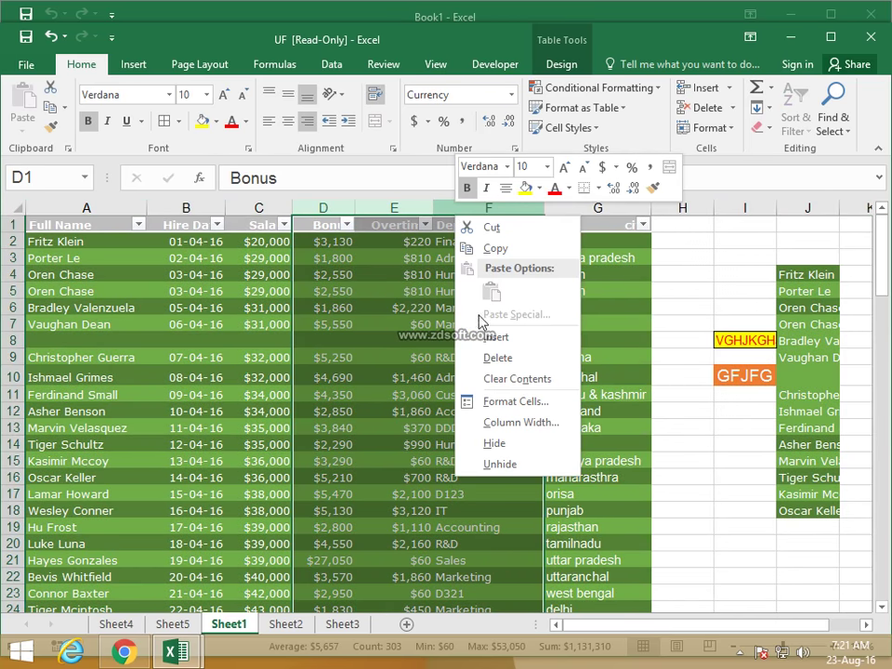
pyautogui.click(493, 466)
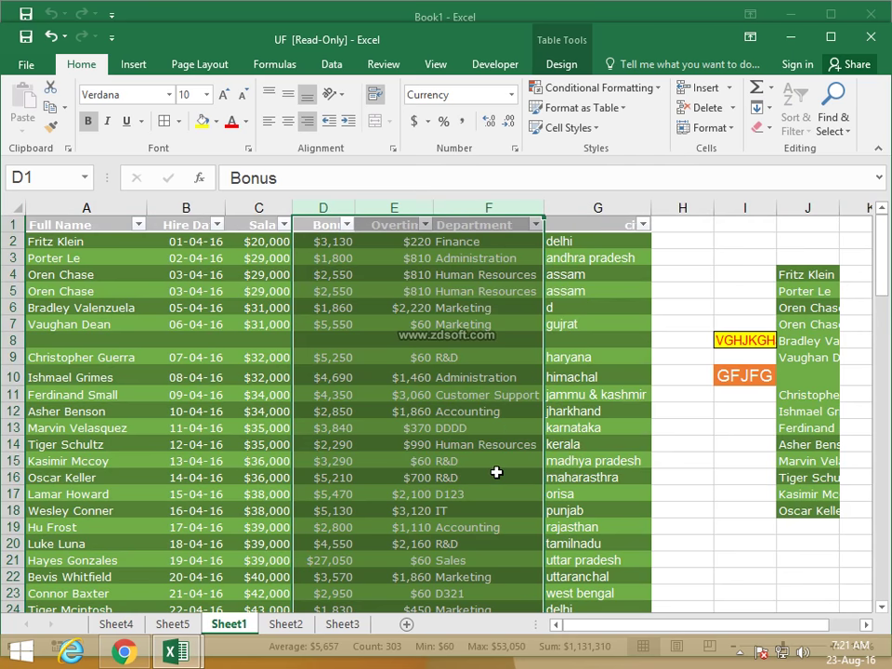
pyautogui.click(485, 445)
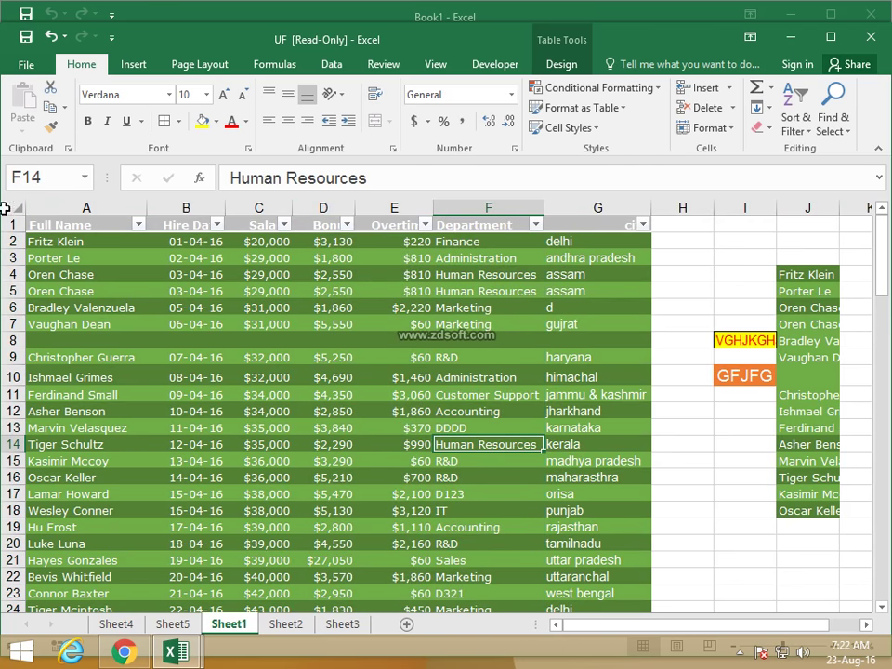
pyautogui.click(6, 208)
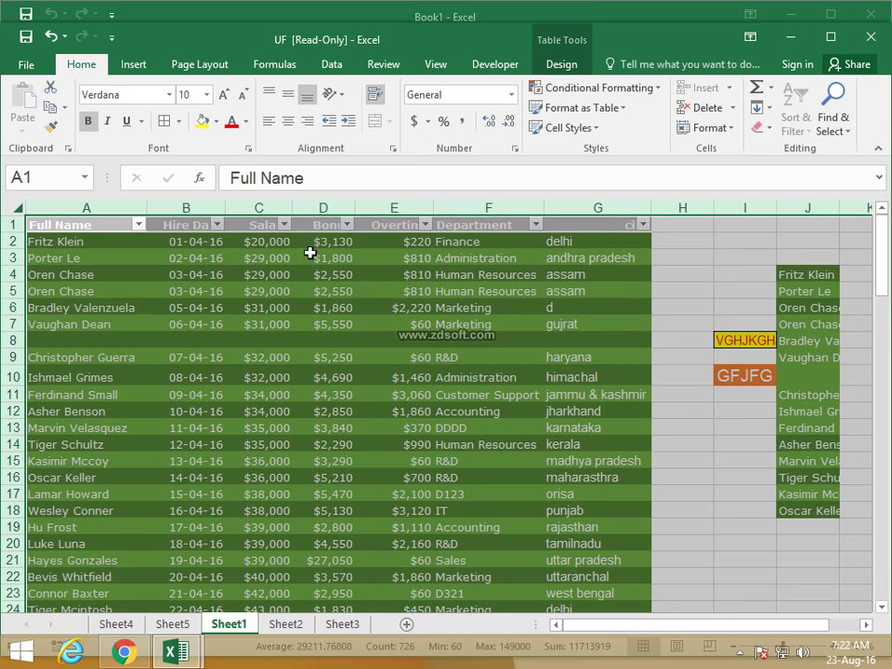
# Step: Hide Sheet1 via Format > Hide & Unhide > Hide Sheet, leaving empty Sheet2 in view
pyautogui.click(737, 129)
pyautogui.moveTo(739, 296)
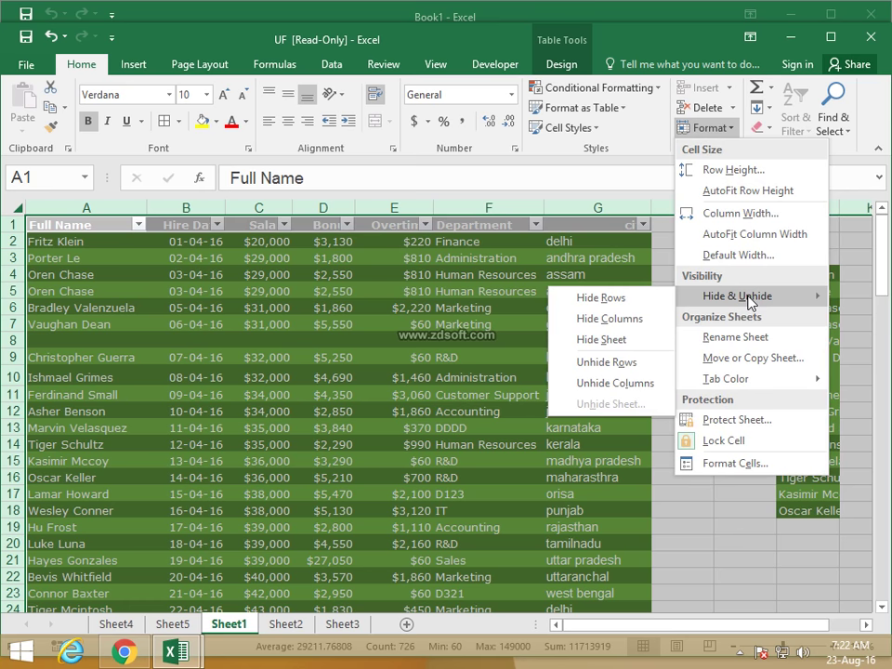
pyautogui.click(326, 408)
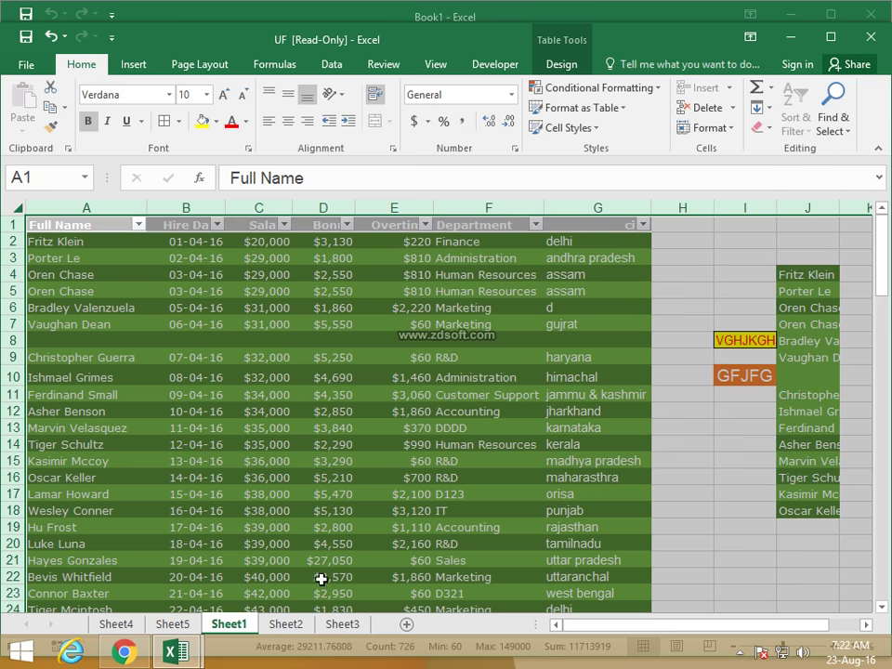
pyautogui.rightClick(240, 629)
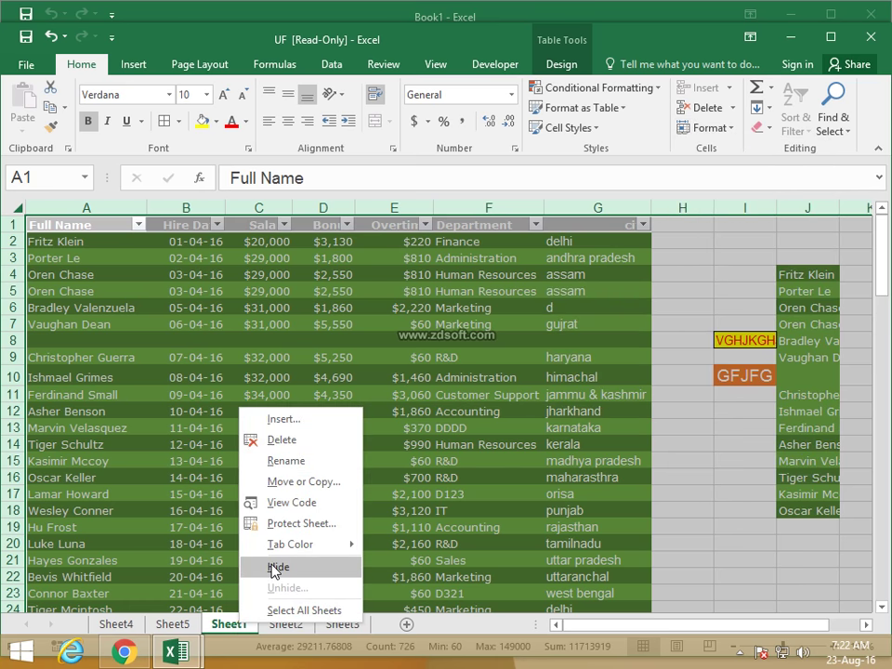
pyautogui.click(488, 478)
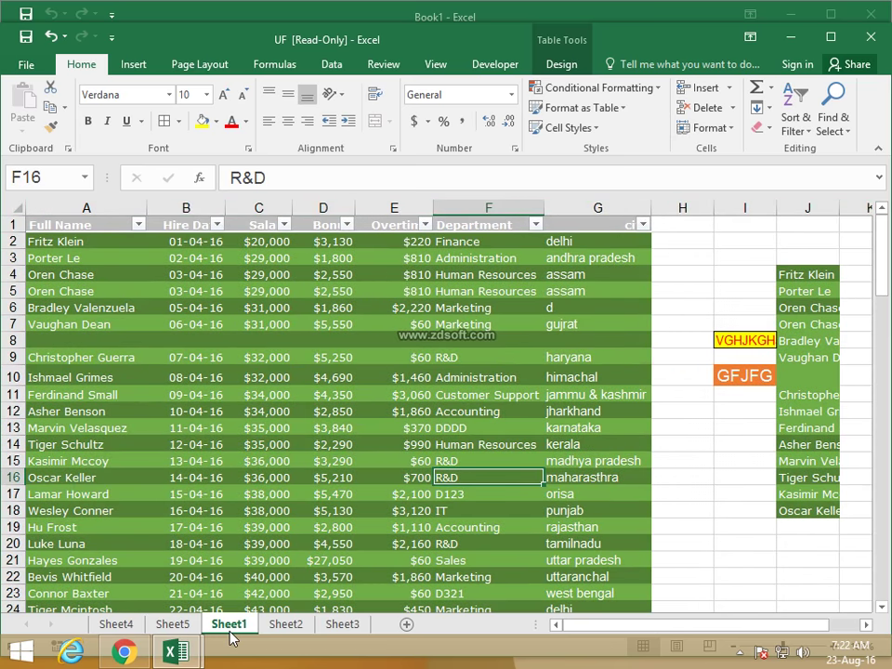
pyautogui.click(733, 130)
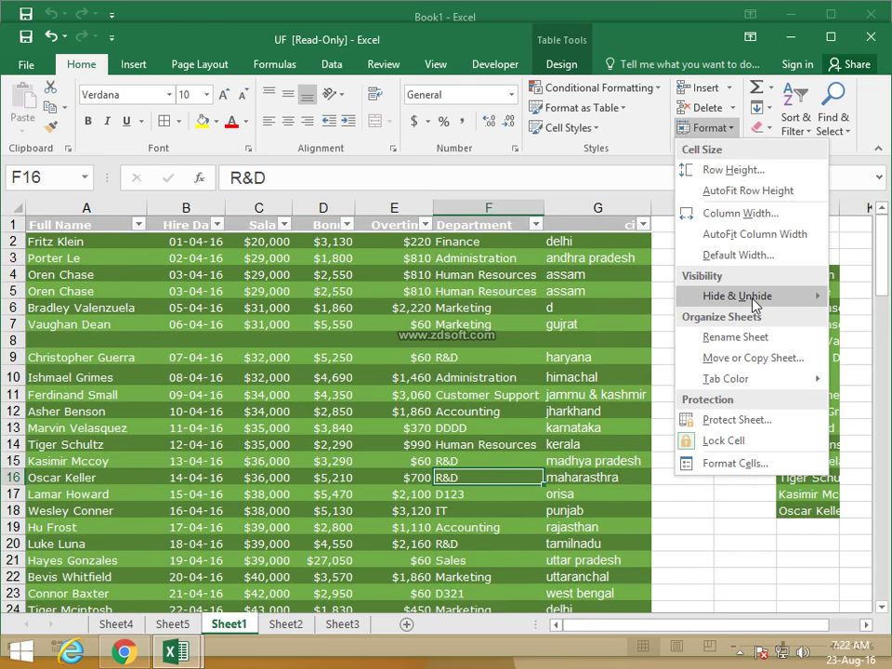
pyautogui.moveTo(743, 296)
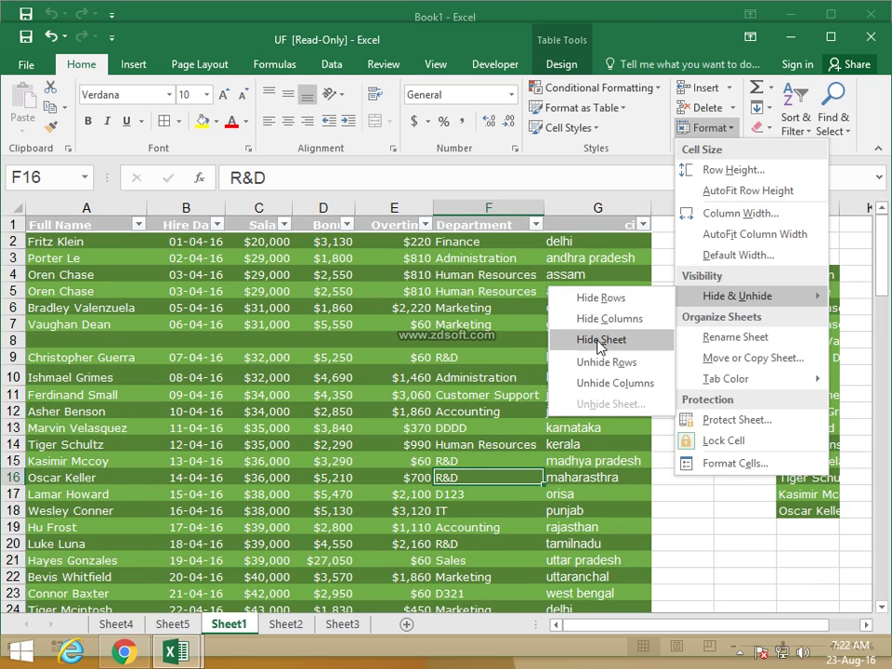
pyautogui.click(599, 340)
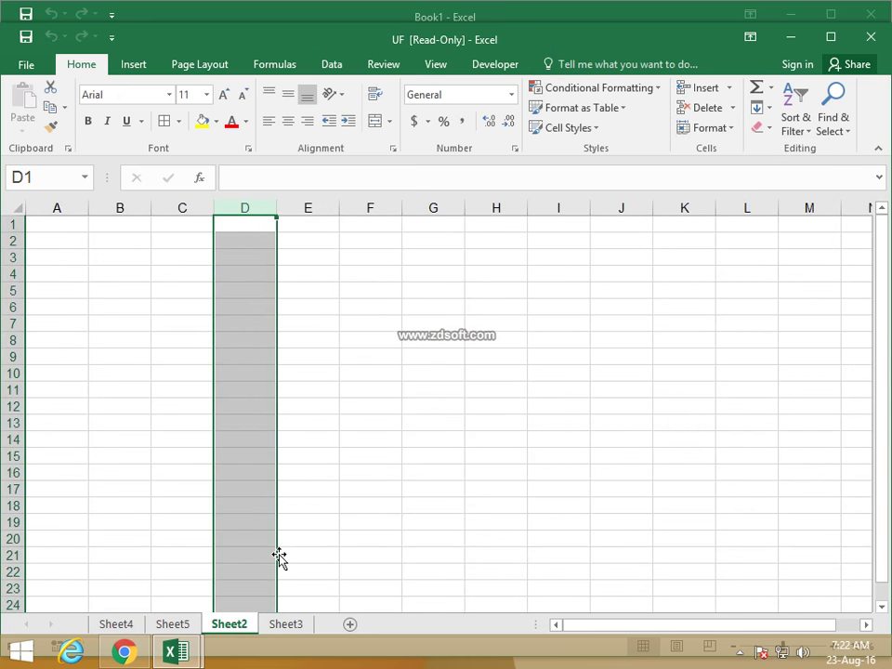
# Step: Unhide Sheet1 from the sheet tab's Unhide dialog so the employee table reappears
pyautogui.click(227, 525)
pyautogui.moveTo(175, 652)
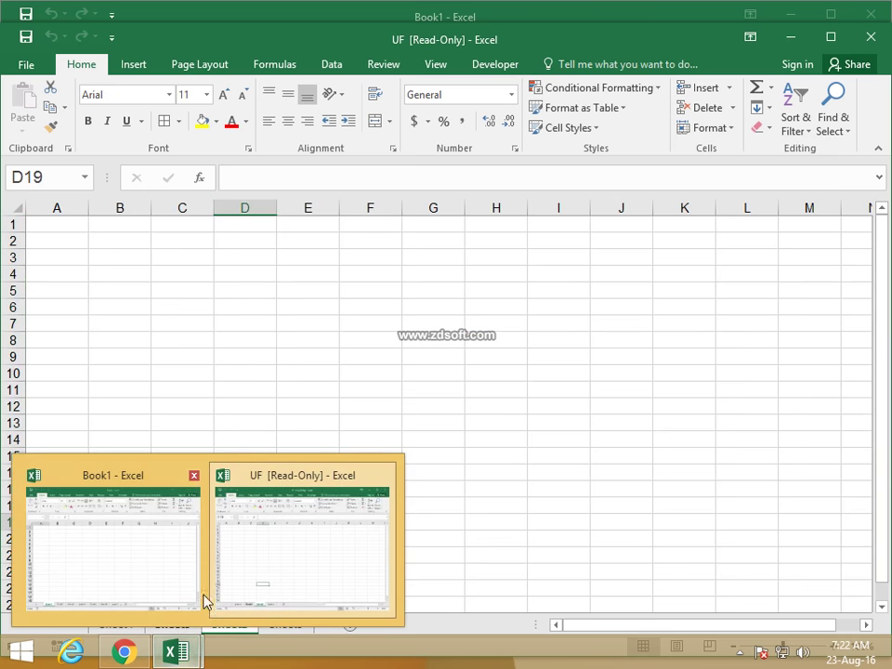
pyautogui.click(700, 443)
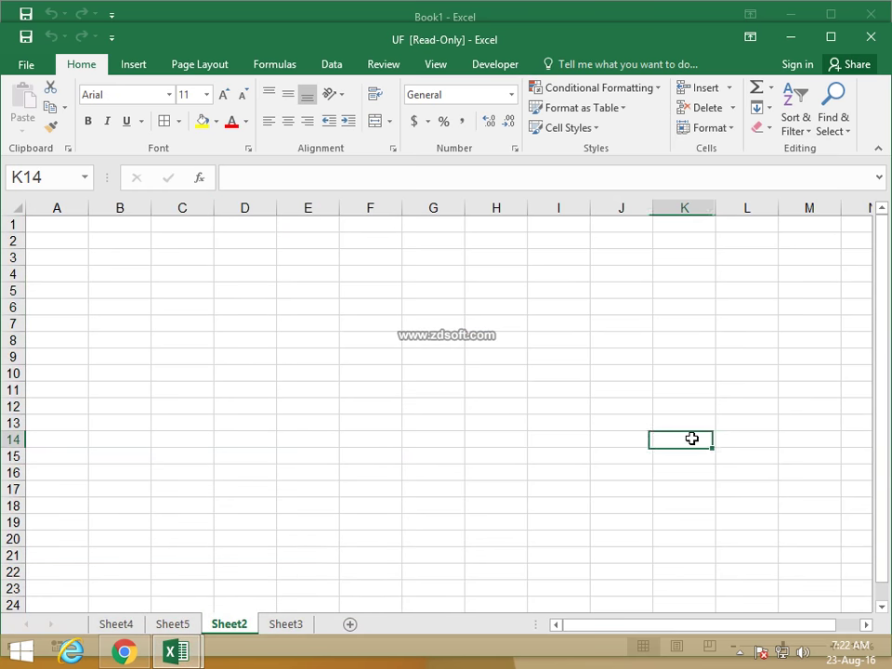
pyautogui.rightClick(197, 624)
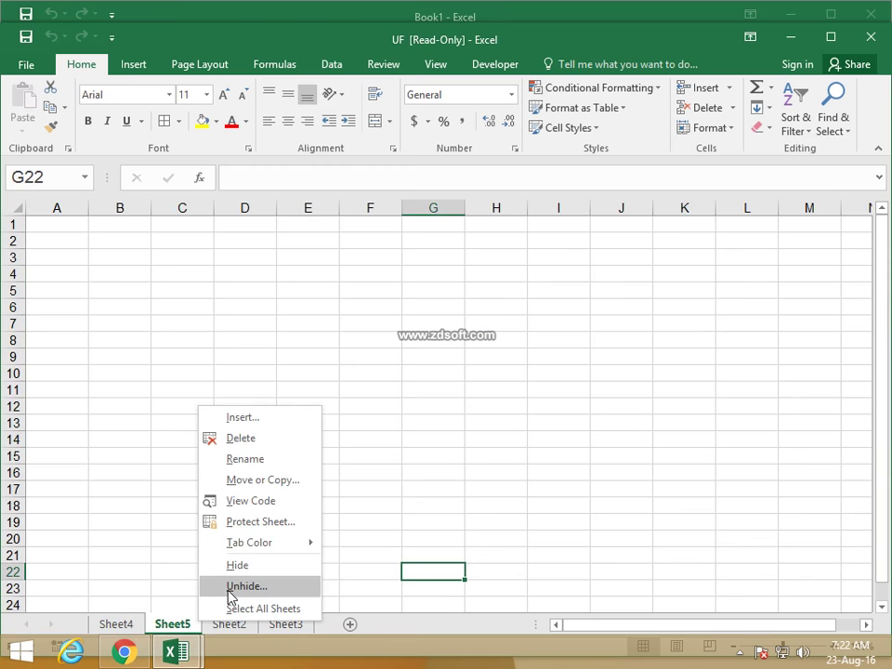
pyautogui.click(230, 599)
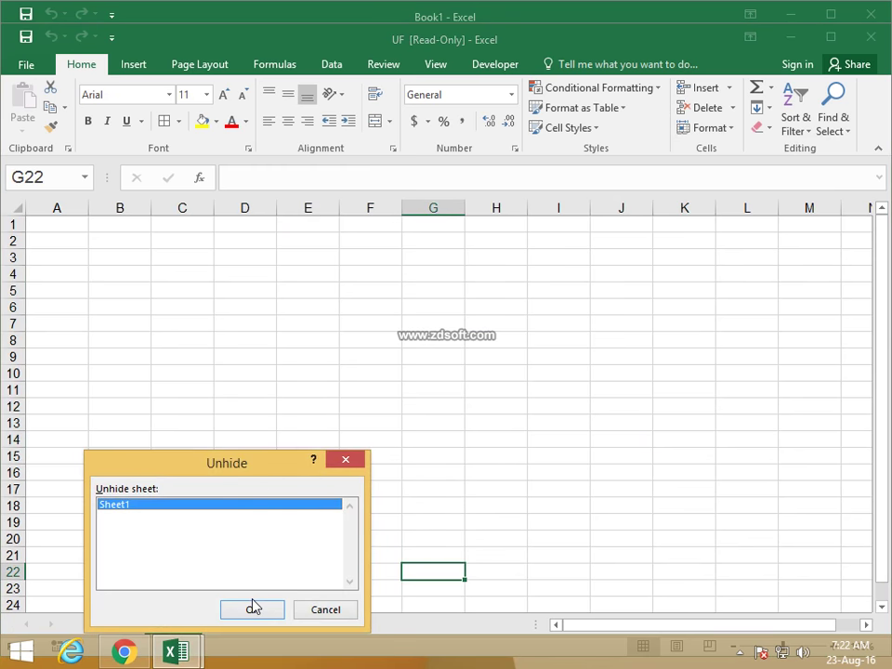
pyautogui.click(253, 609)
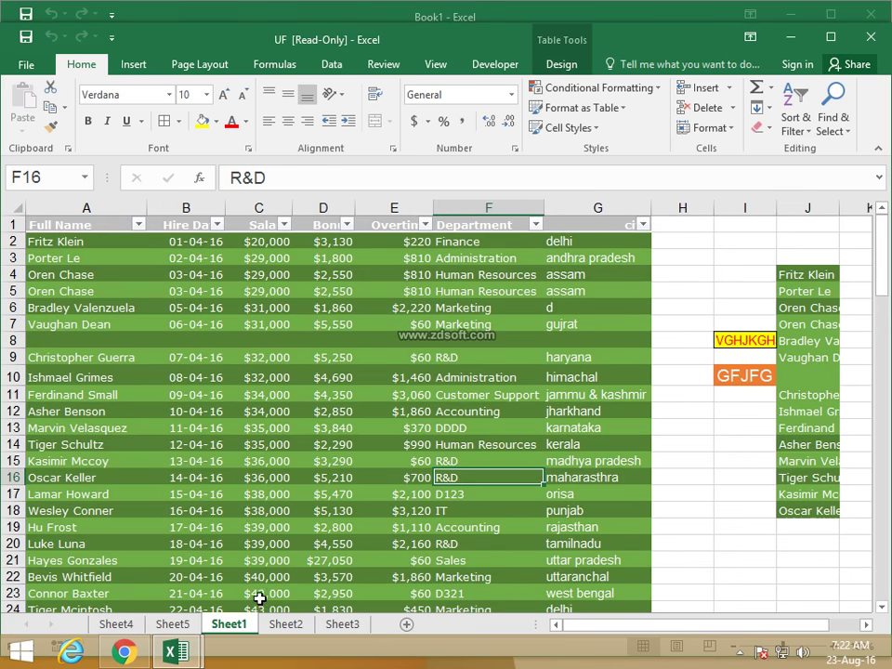
pyautogui.click(335, 435)
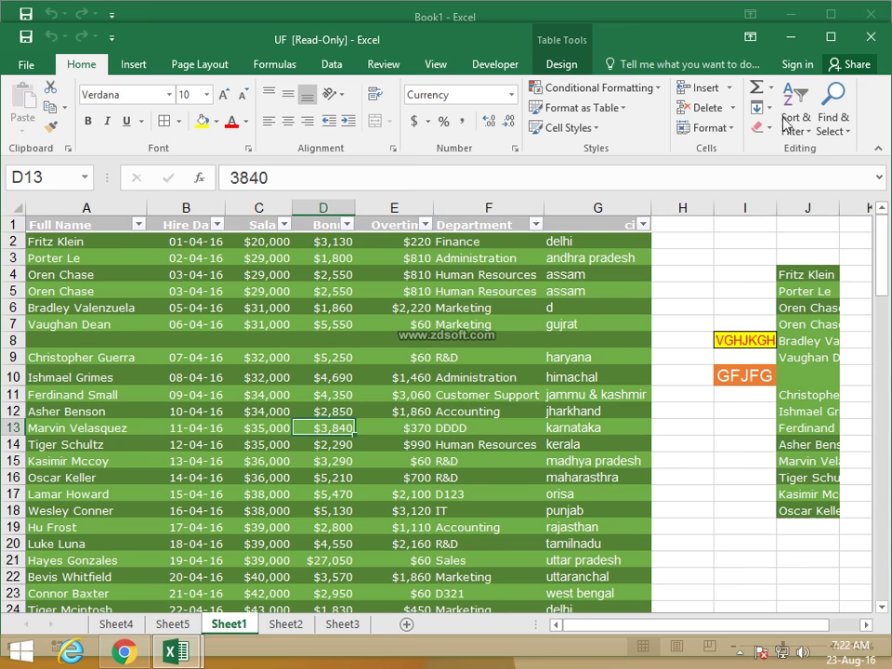
pyautogui.click(727, 129)
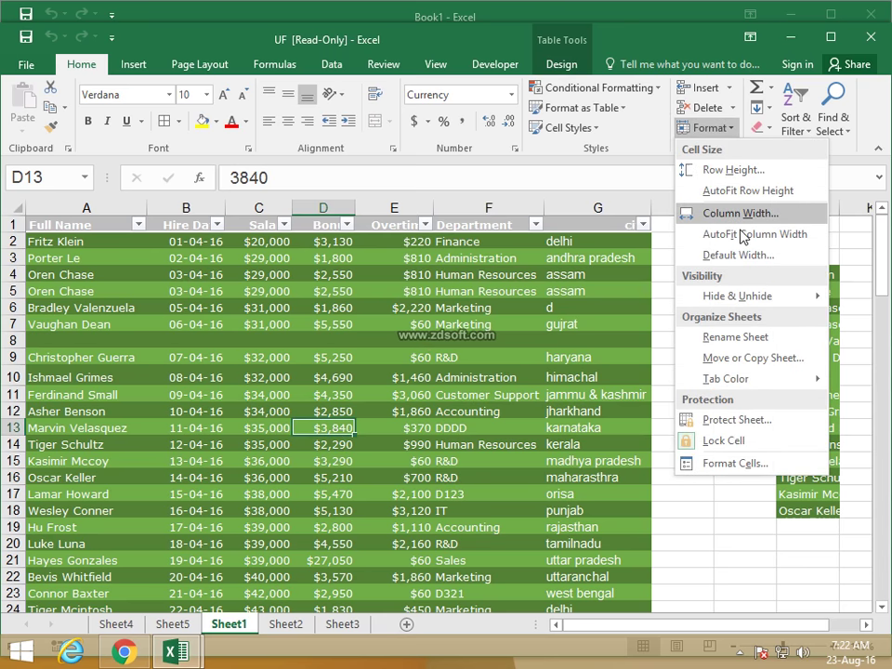
pyautogui.click(418, 528)
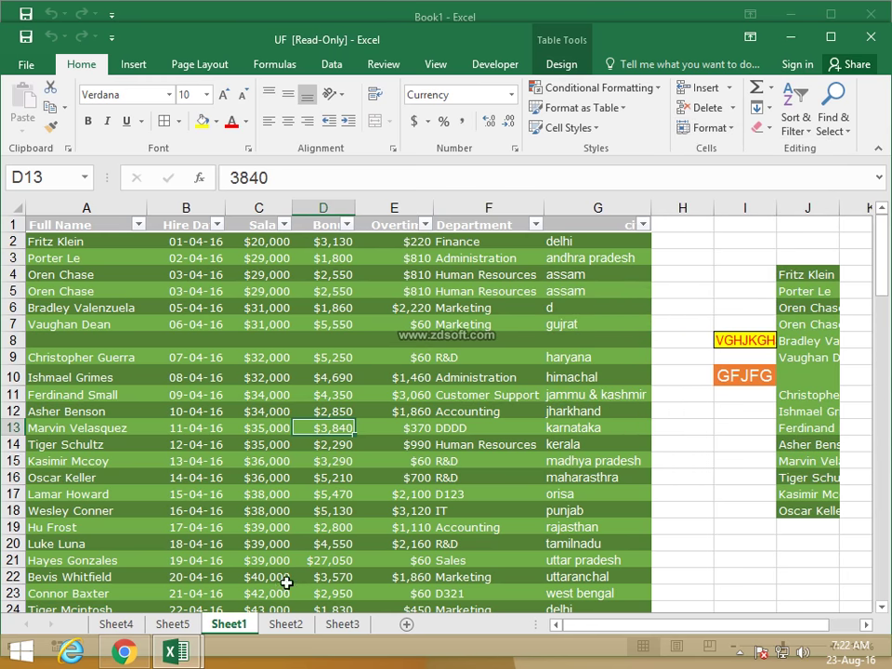
pyautogui.click(726, 134)
pyautogui.click(715, 339)
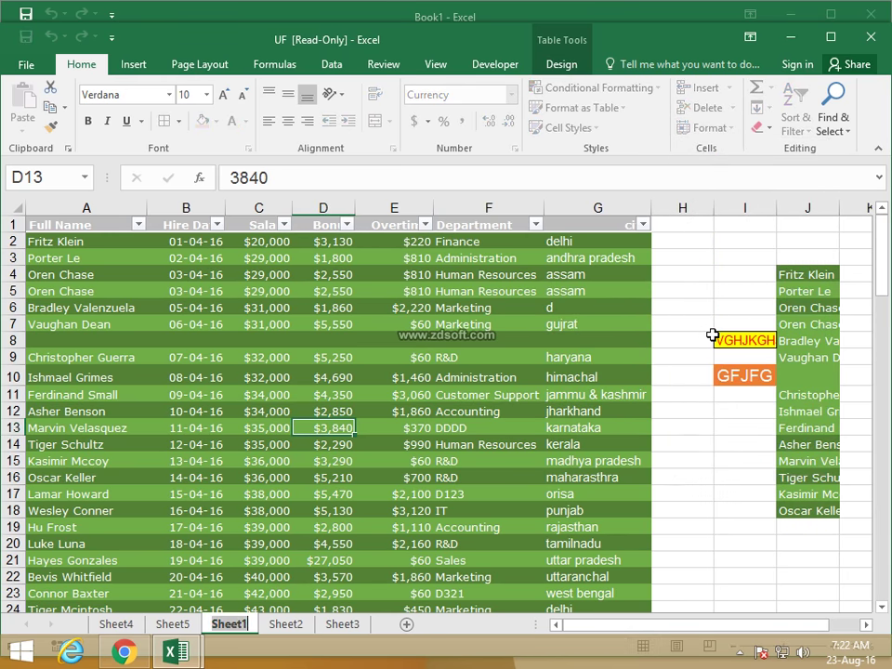
pyautogui.click(567, 376)
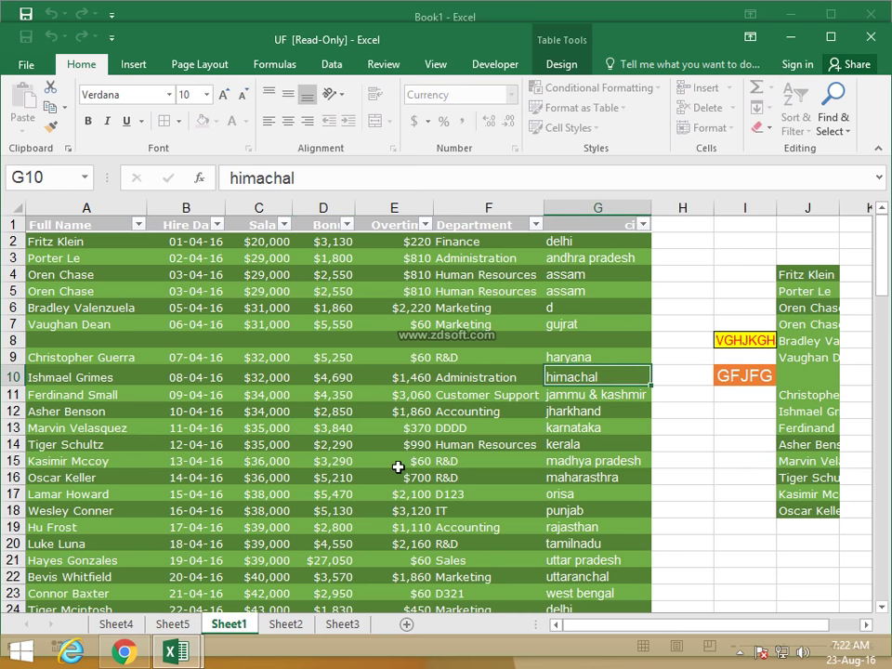
pyautogui.doubleClick(241, 622)
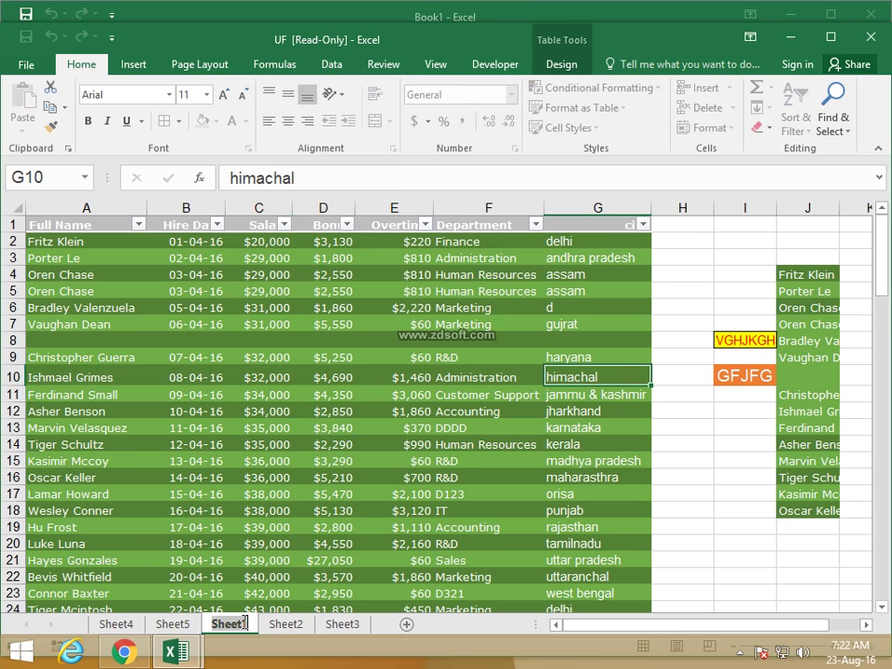
pyautogui.click(263, 543)
pyautogui.rightClick(244, 623)
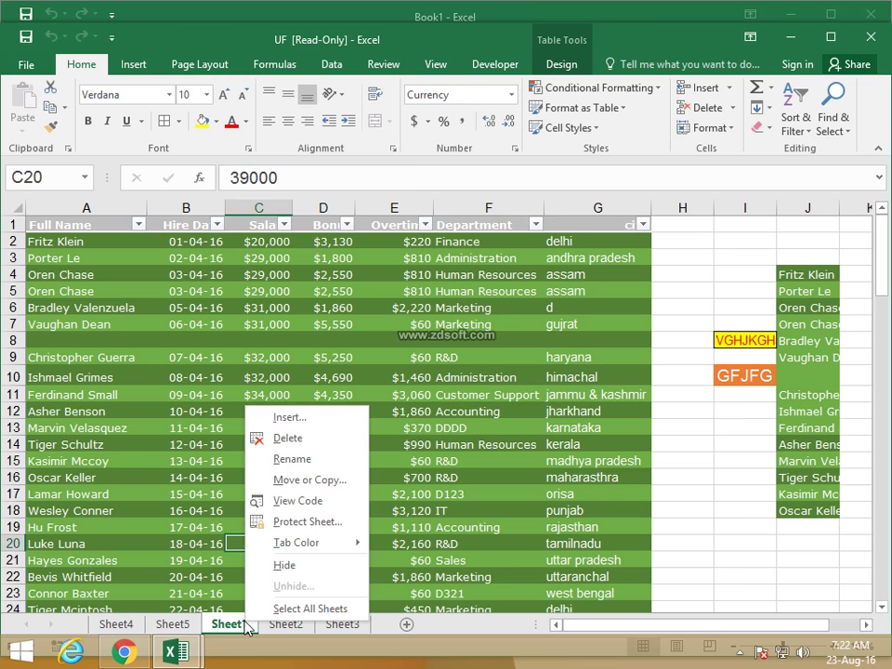
pyautogui.click(319, 461)
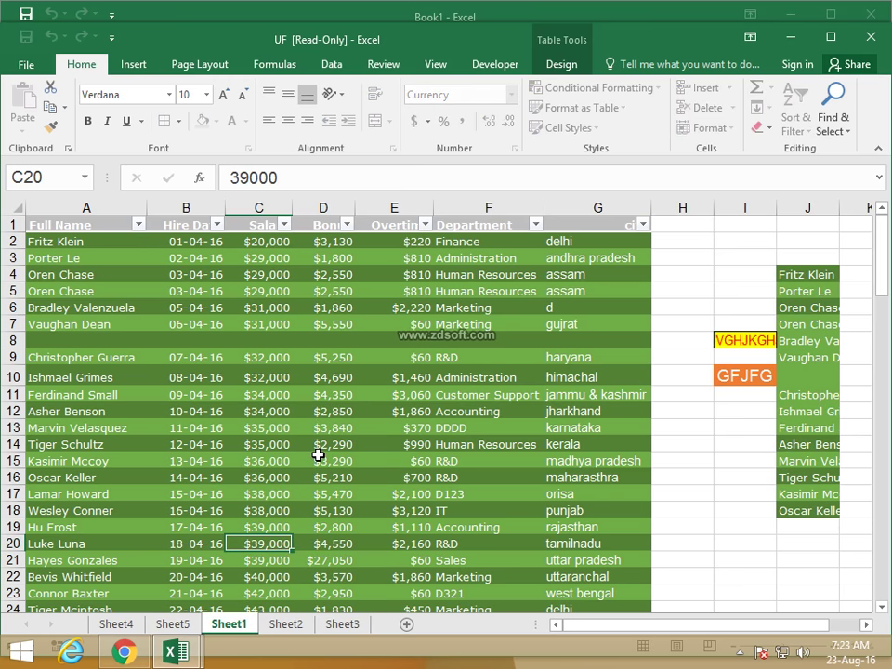
pyautogui.click(319, 458)
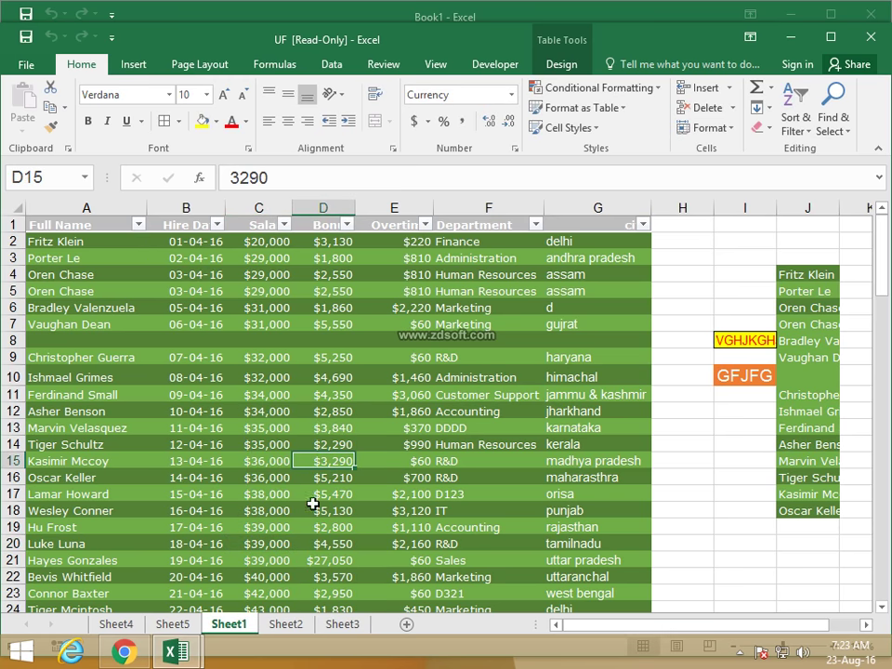
pyautogui.doubleClick(248, 624)
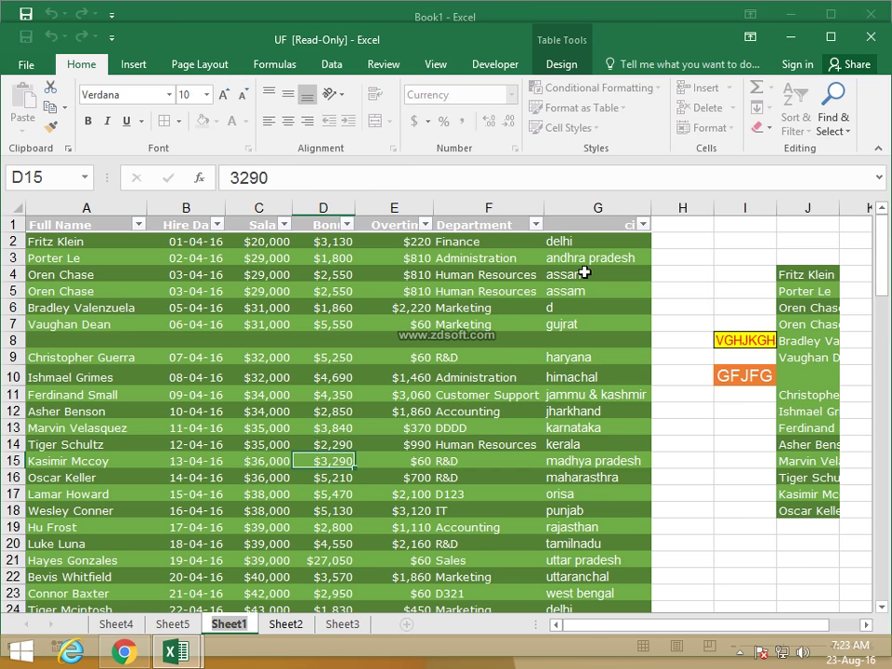
pyautogui.click(532, 296)
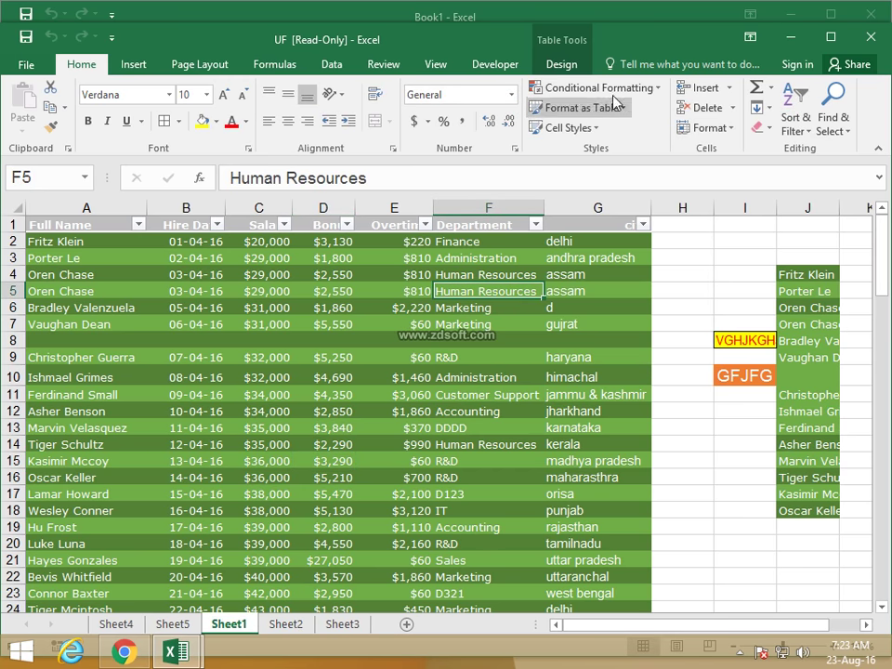
pyautogui.click(731, 130)
pyautogui.moveTo(725, 378)
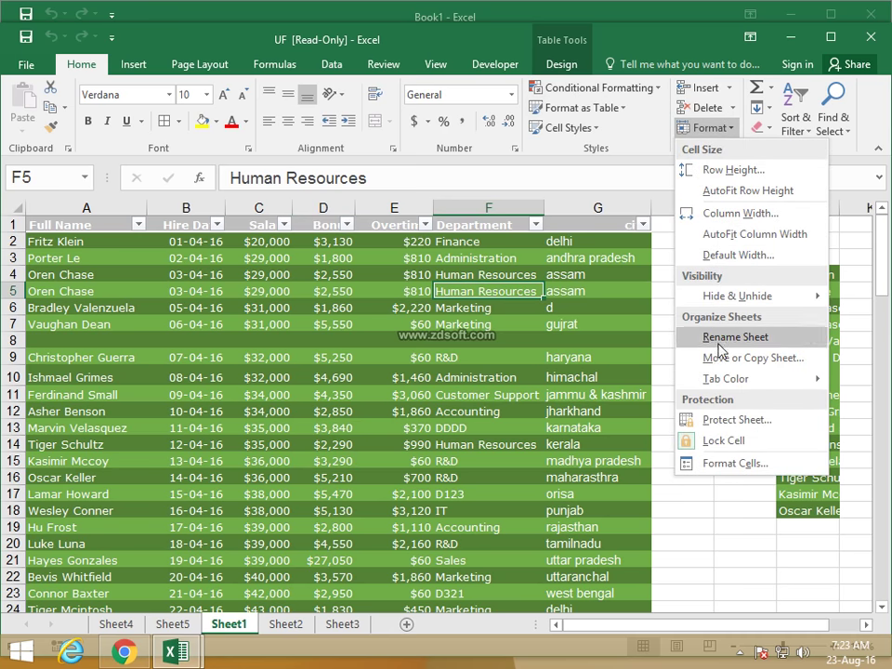
pyautogui.click(514, 361)
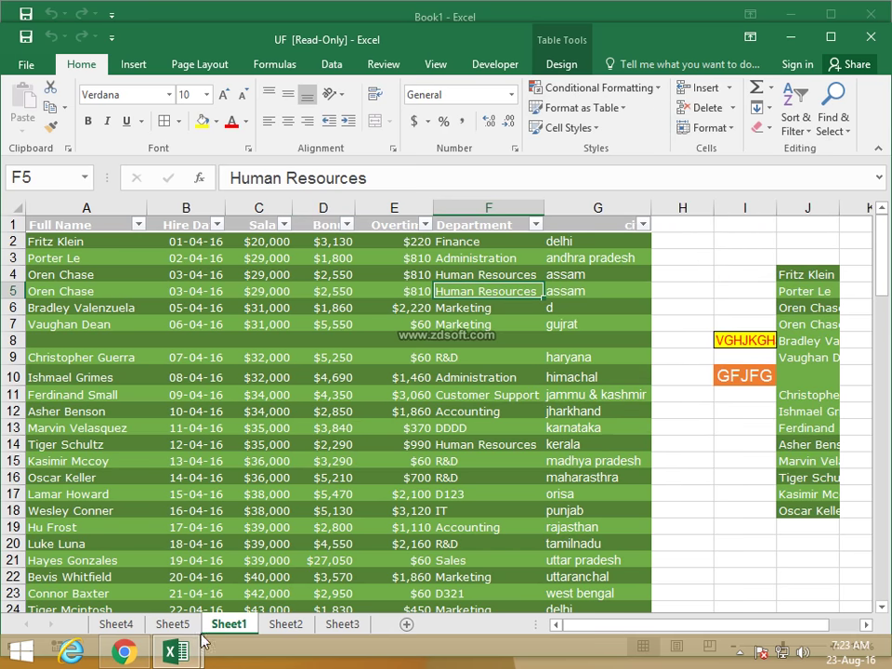
# Step: Move or Copy Sheet1 to (new book) with Create a copy ticked, opening Book2
pyautogui.rightClick(247, 623)
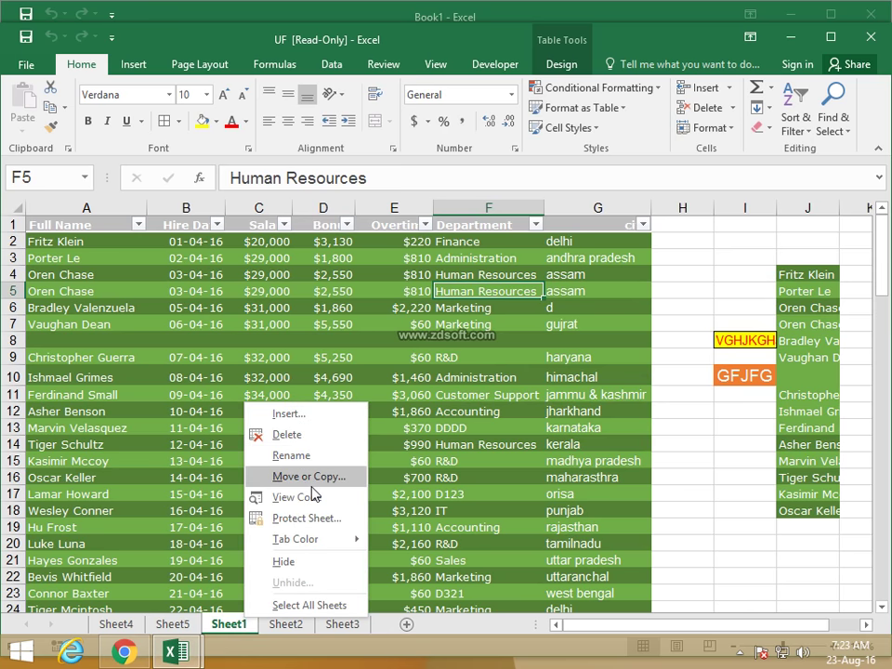
pyautogui.click(401, 406)
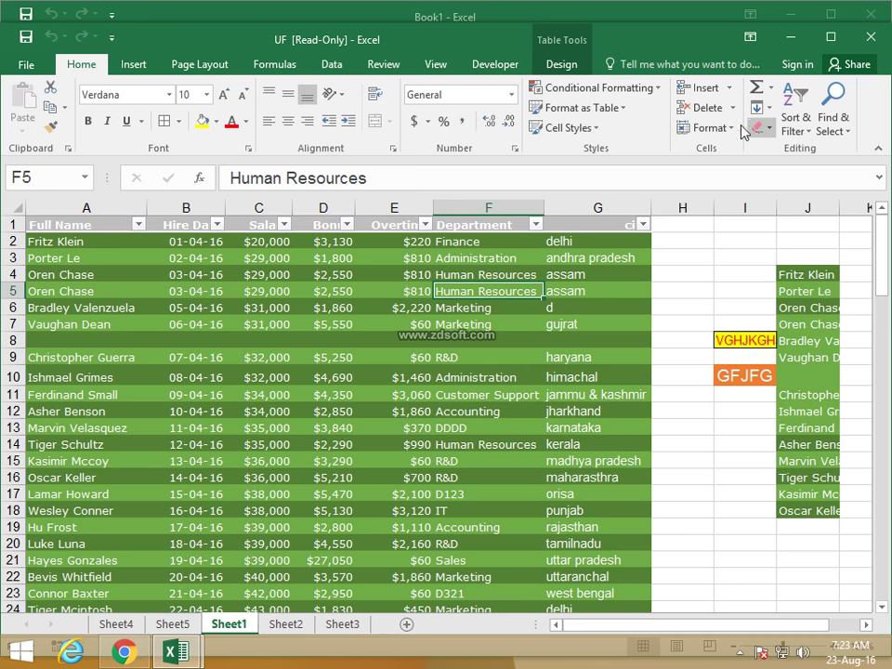
pyautogui.click(710, 128)
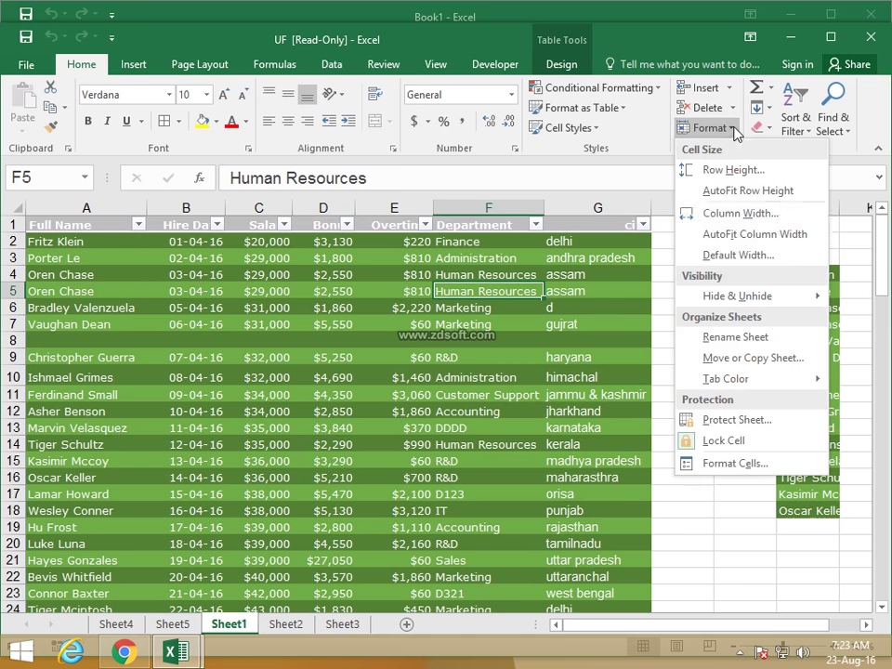
pyautogui.click(729, 358)
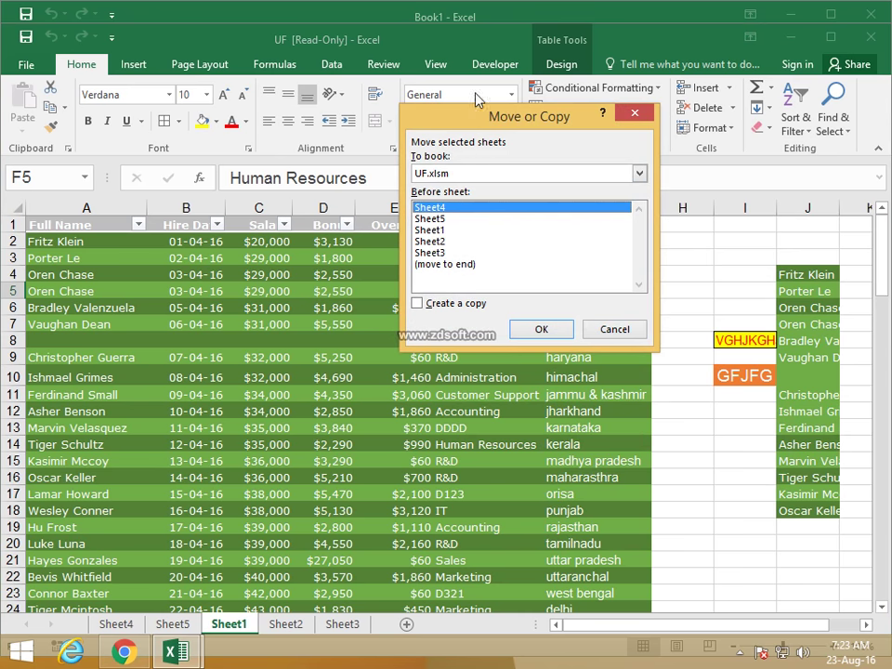
pyautogui.click(490, 174)
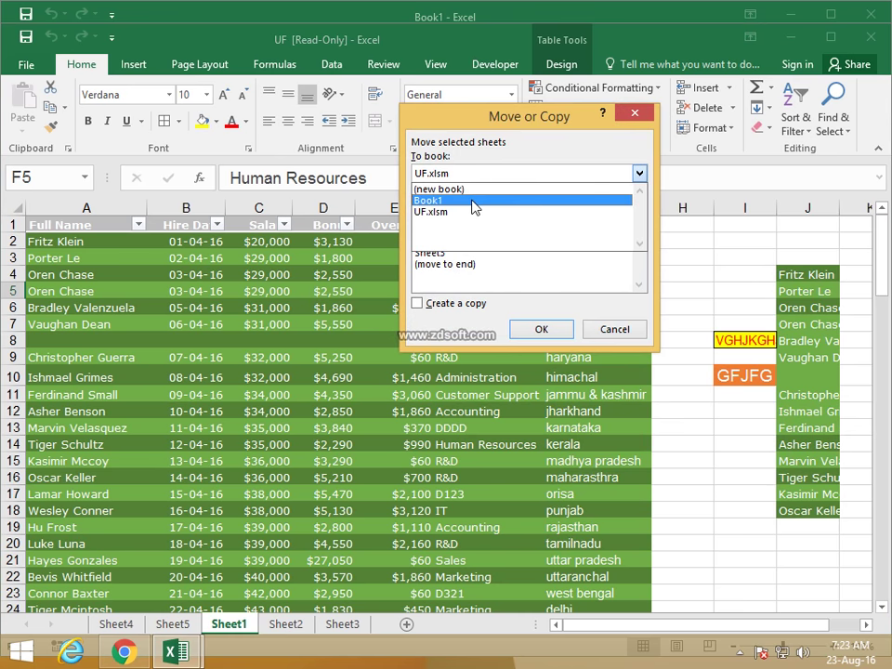
pyautogui.click(483, 190)
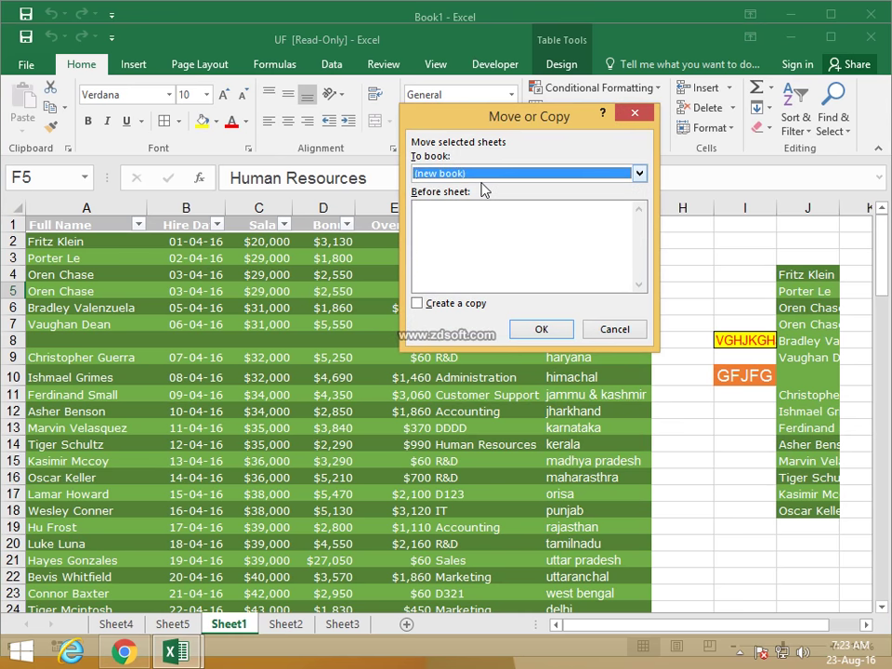
pyautogui.click(432, 308)
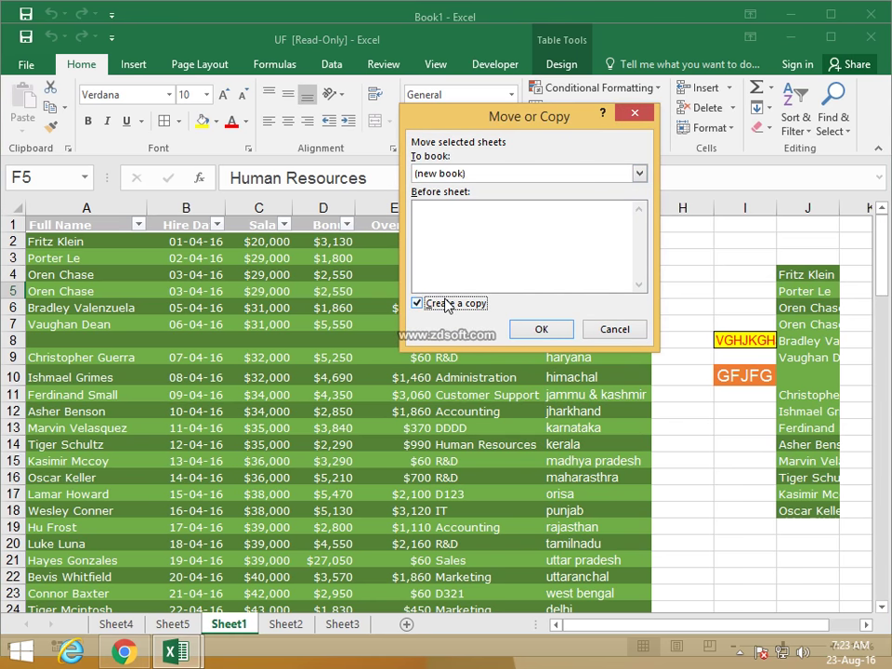
pyautogui.click(544, 330)
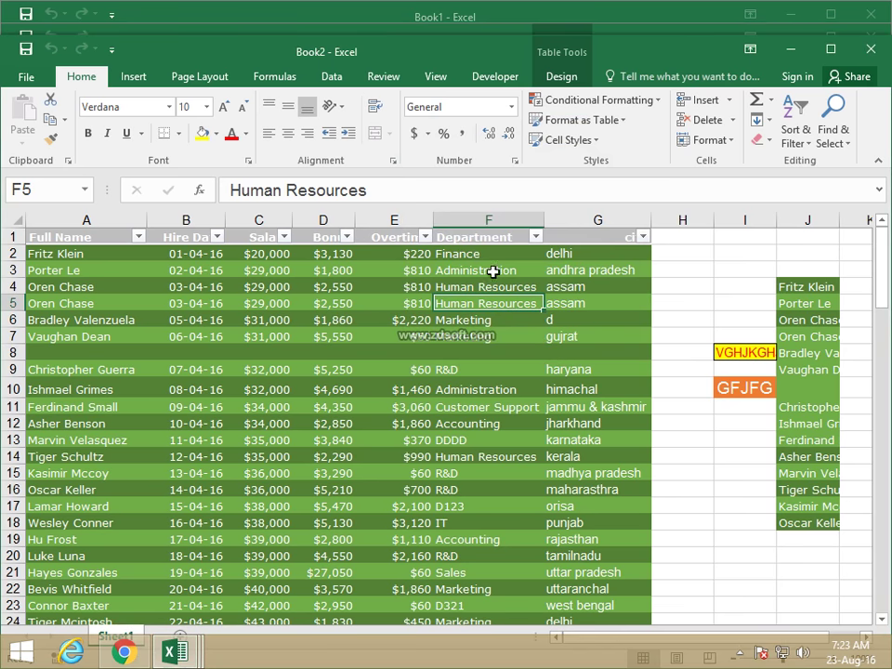
# Step: Maximize Book2, close it with Don't Save, and return to the UF workbook
pyautogui.click(829, 47)
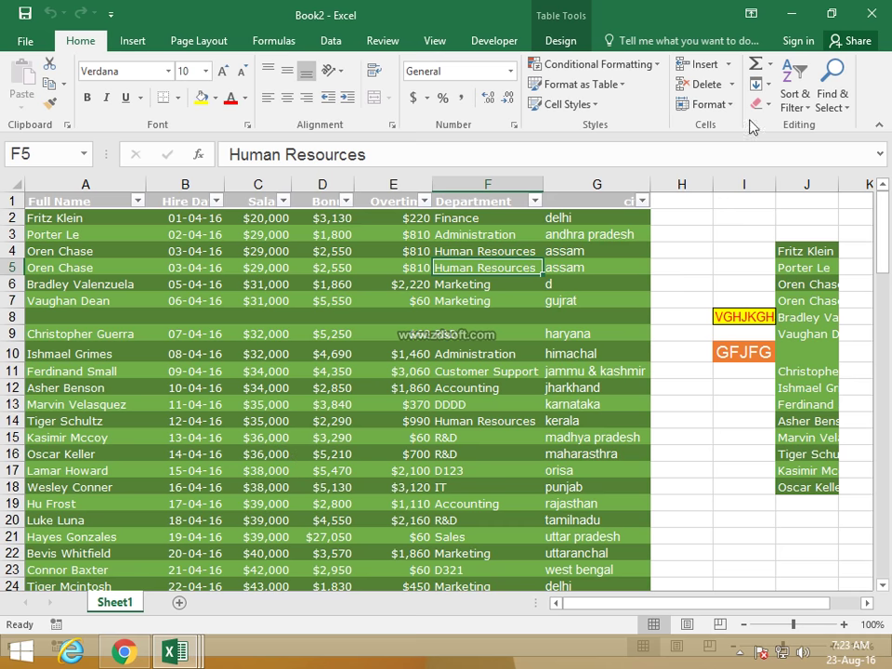
pyautogui.hotkey('alt', 'F4')
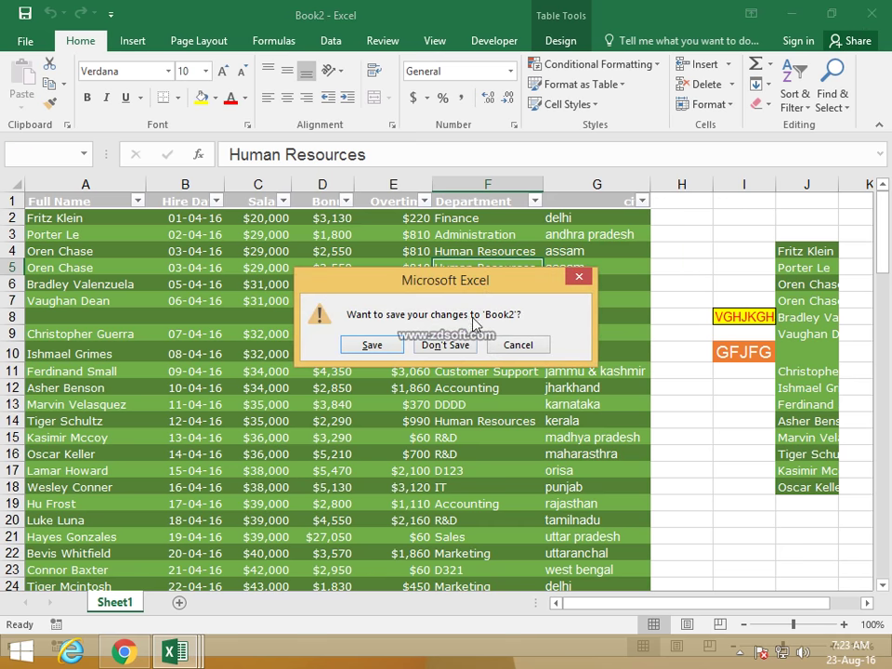
pyautogui.click(455, 344)
pyautogui.click(459, 343)
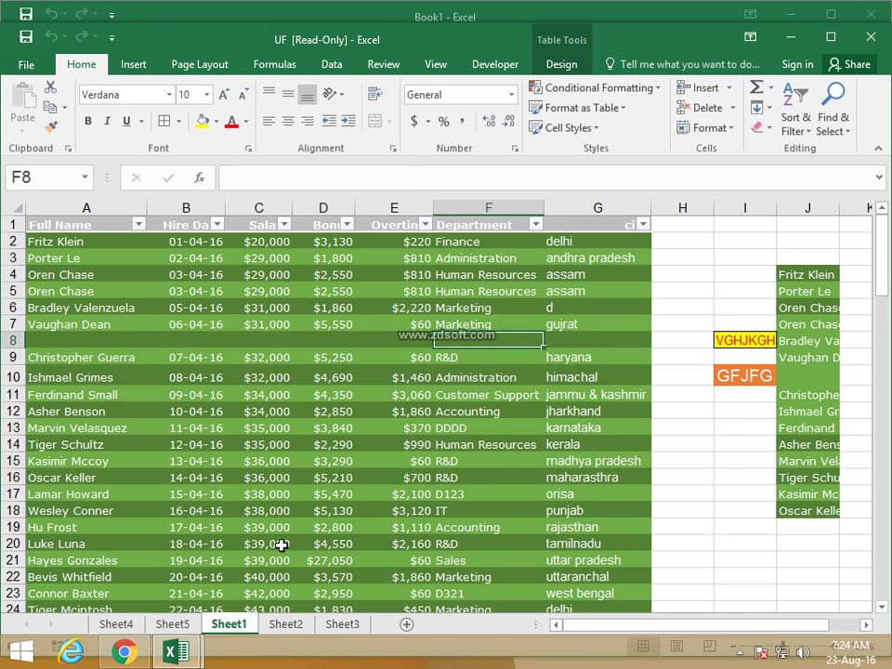
# Step: Copy Sheet1 to Book1 via Move or Copy with Create a copy ticked, creating Sheet1 (2)
pyautogui.rightClick(228, 623)
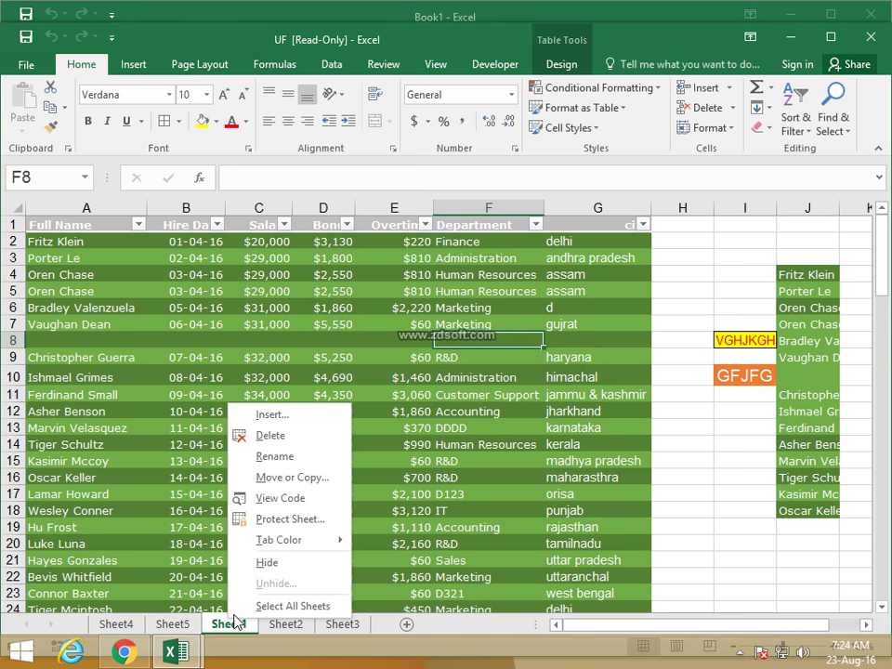
pyautogui.click(259, 477)
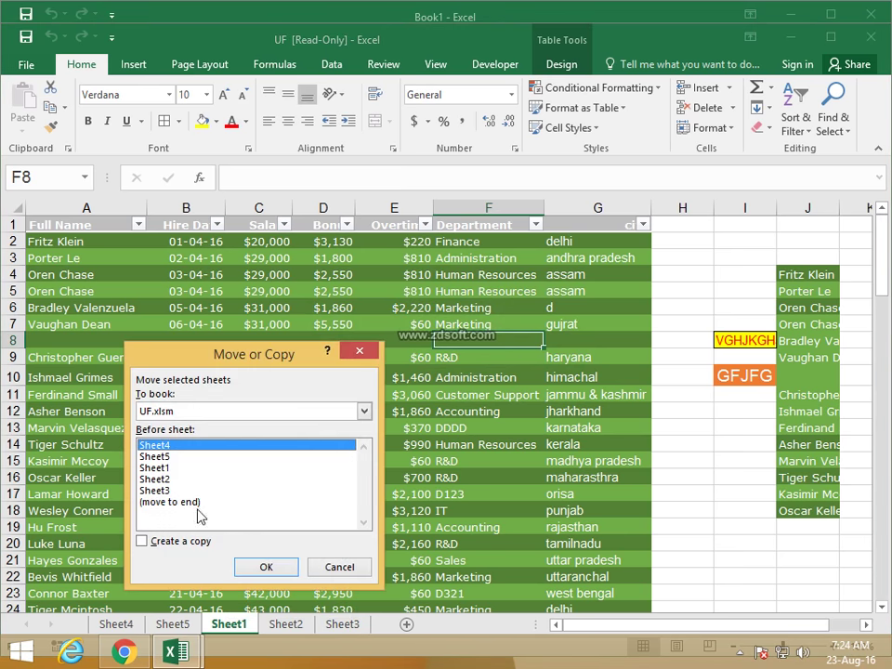
pyautogui.click(159, 545)
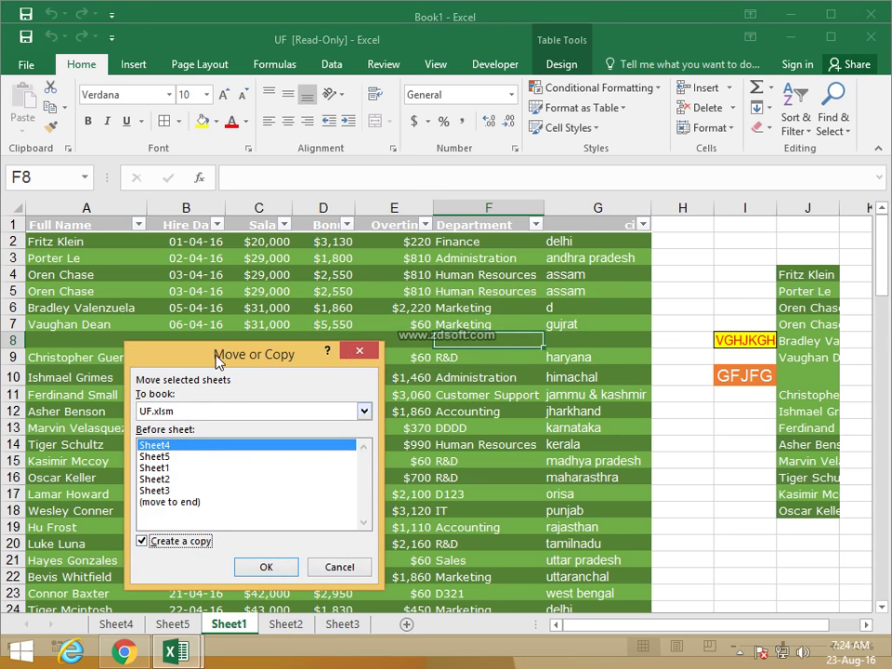
pyautogui.click(205, 412)
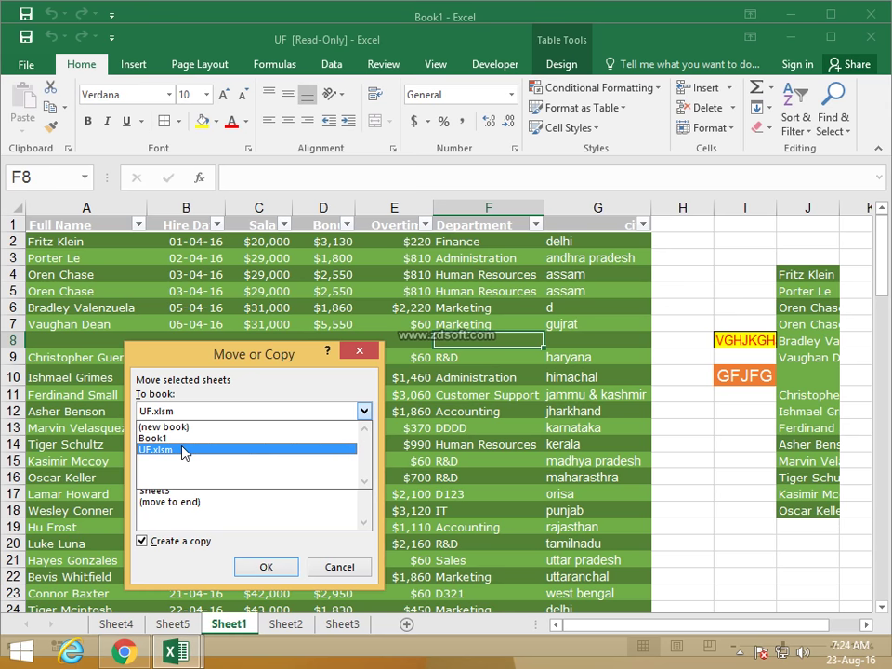
pyautogui.click(185, 451)
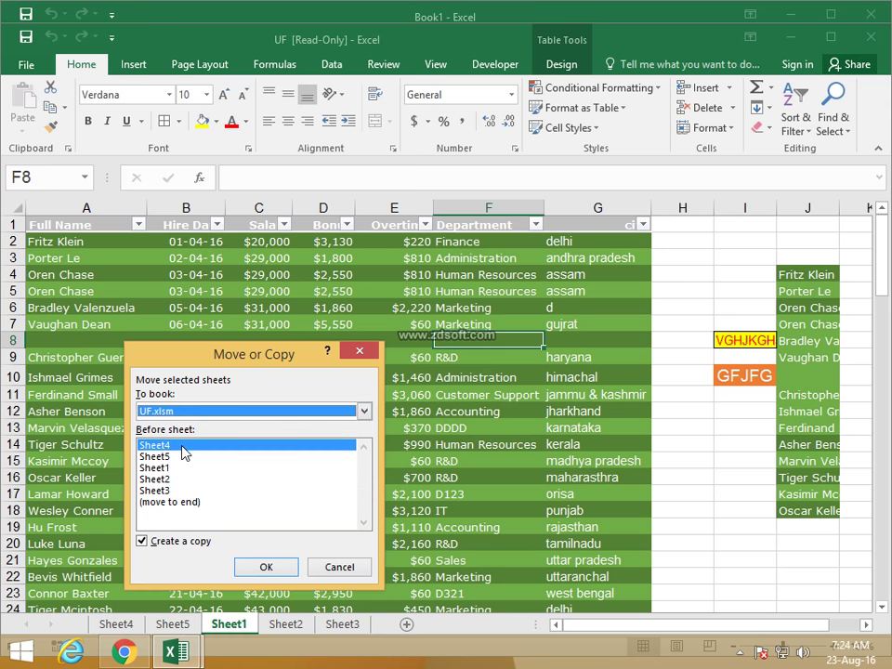
pyautogui.click(183, 503)
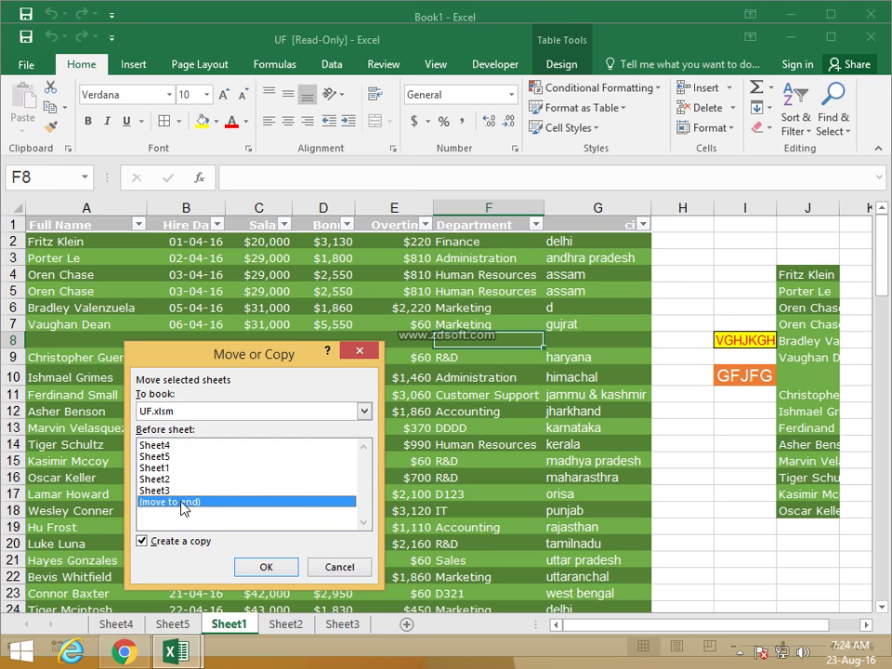
pyautogui.click(285, 413)
pyautogui.click(212, 437)
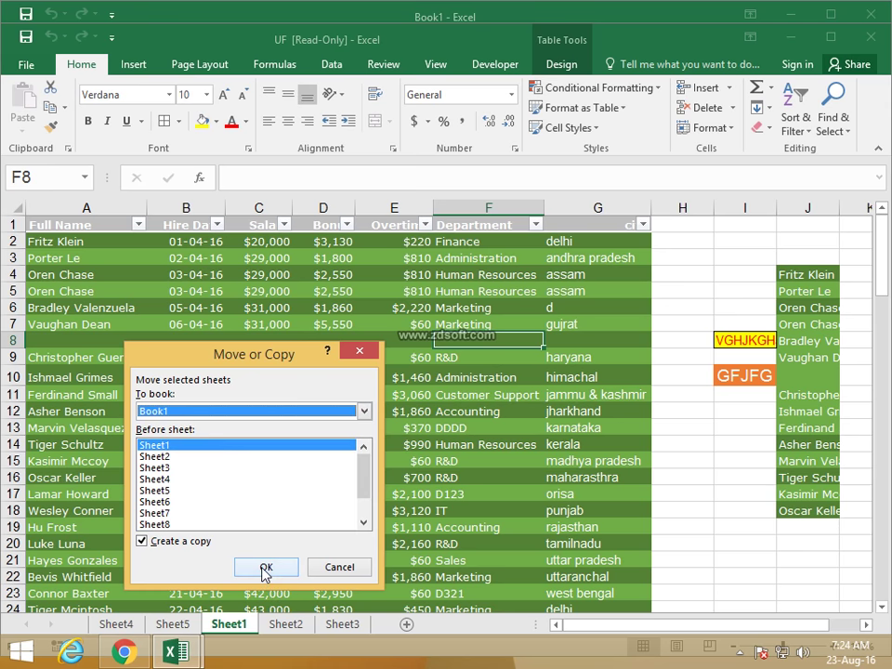
pyautogui.click(266, 568)
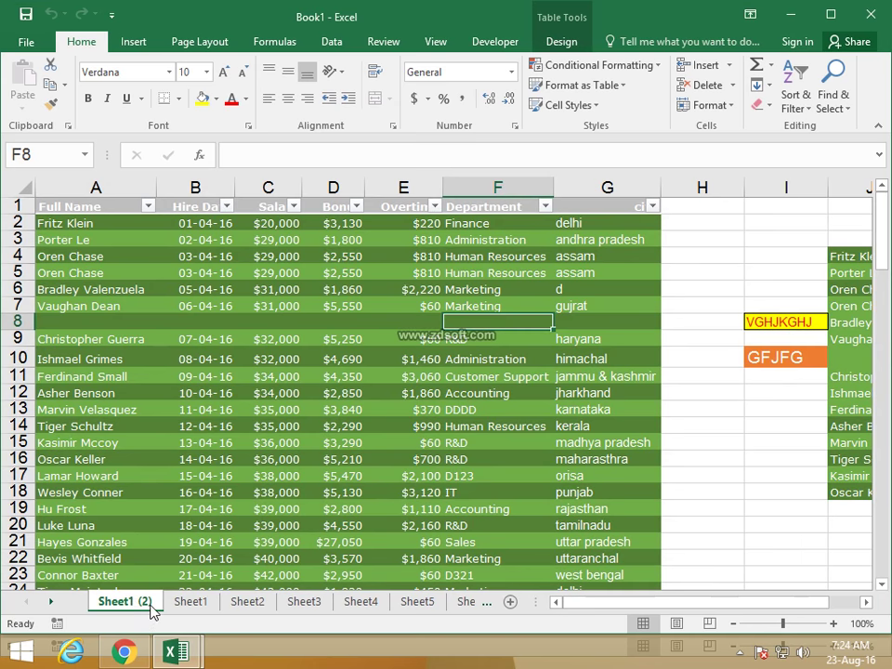
# Step: With cell F8 selected in Sheet1 (2), show the Format menu's Tab Color palette
pyautogui.click(310, 486)
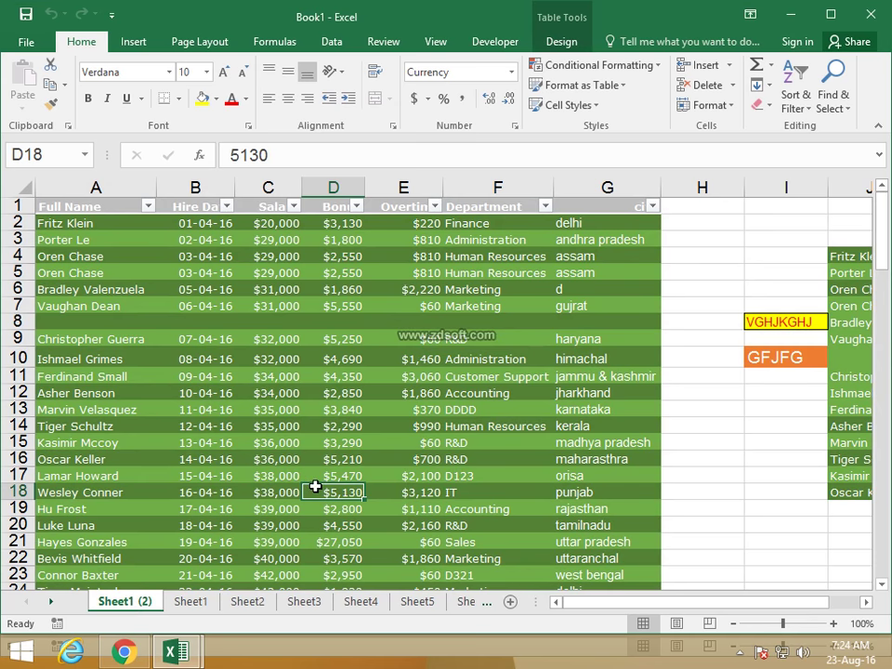
pyautogui.click(516, 322)
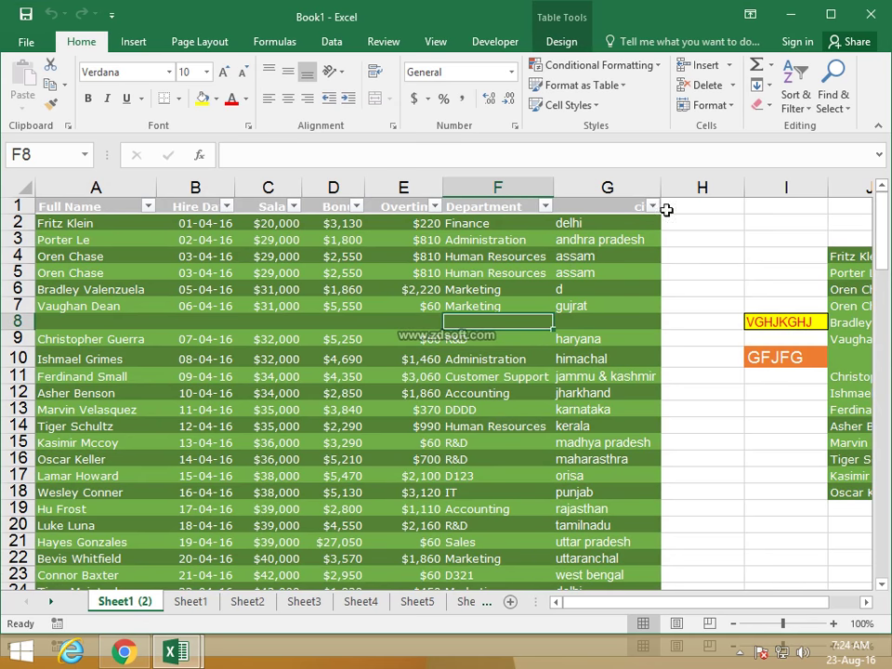
pyautogui.click(708, 105)
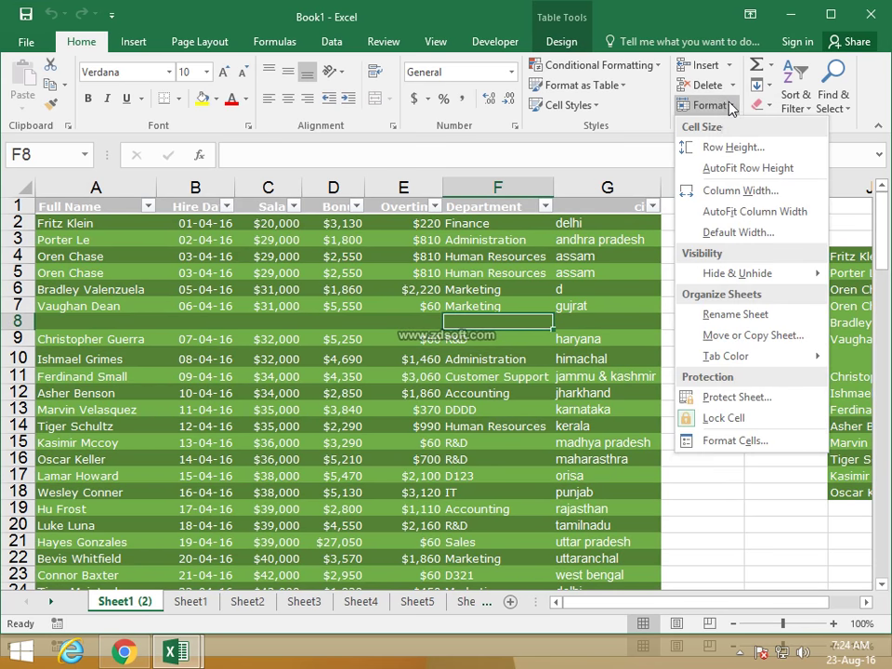
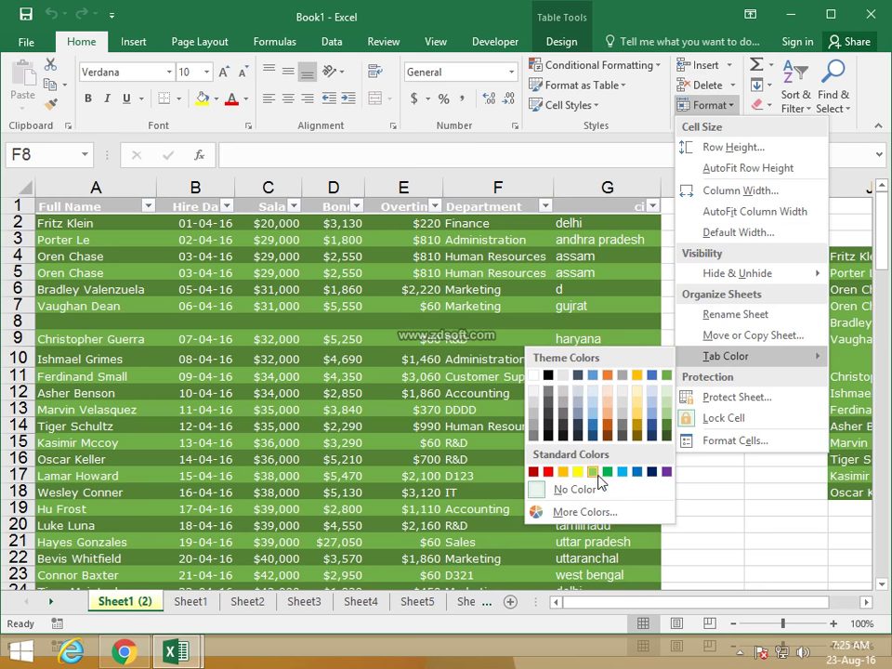
# Step: Delete the Sheet1 (2) worksheet and confirm, after closing the unused Format options
pyautogui.click(534, 472)
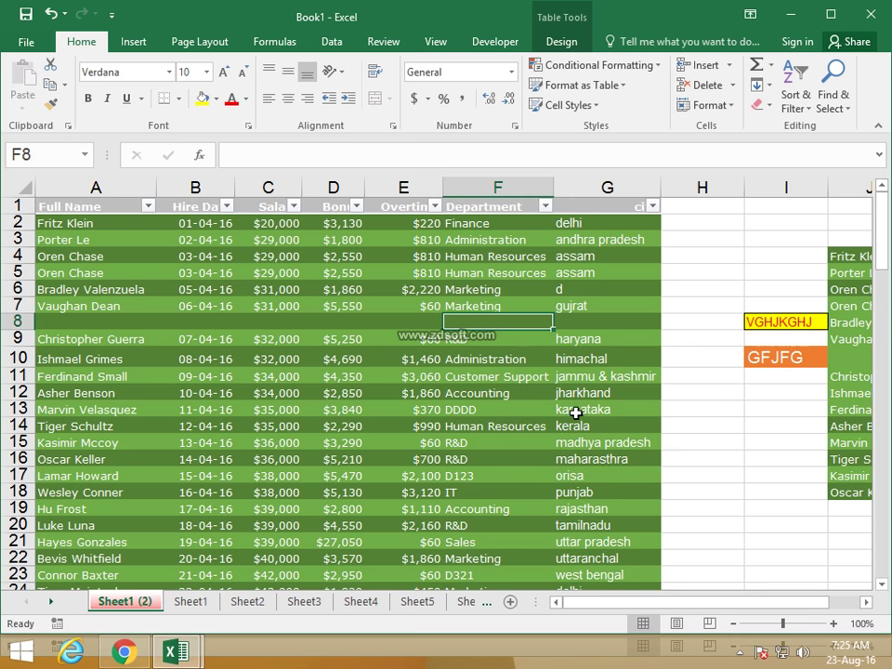
pyautogui.click(562, 376)
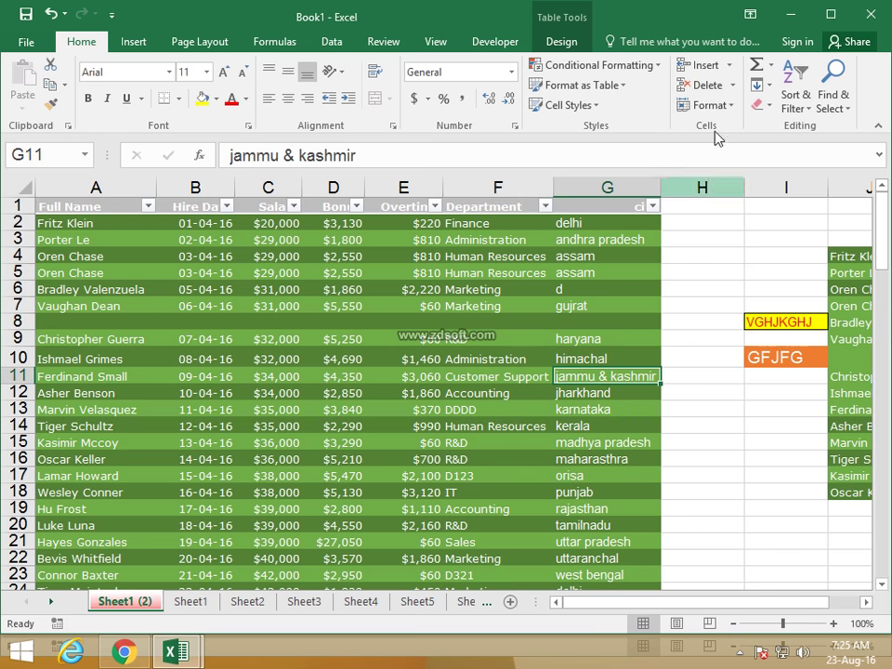
pyautogui.click(711, 105)
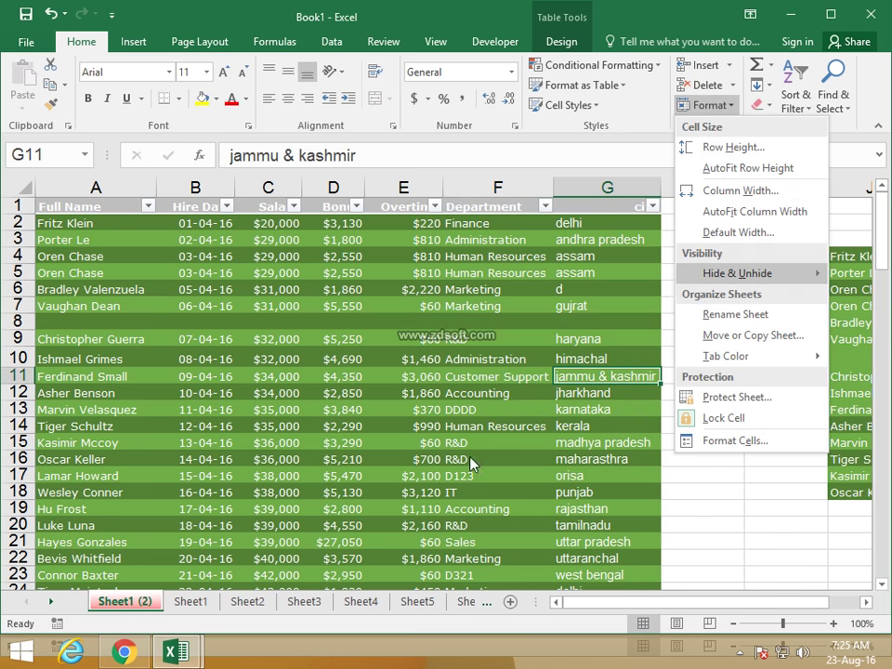
pyautogui.click(401, 434)
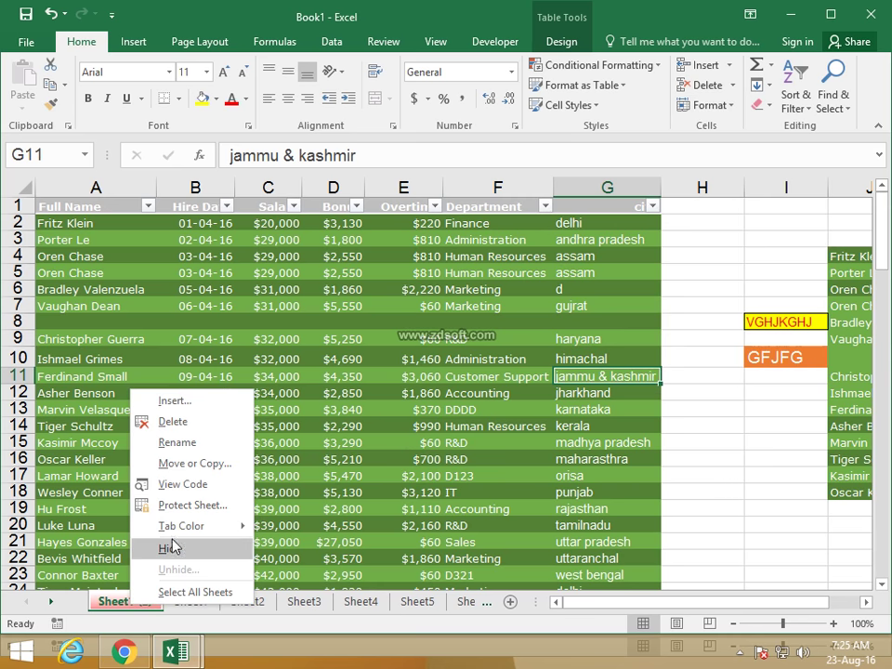
pyautogui.click(214, 422)
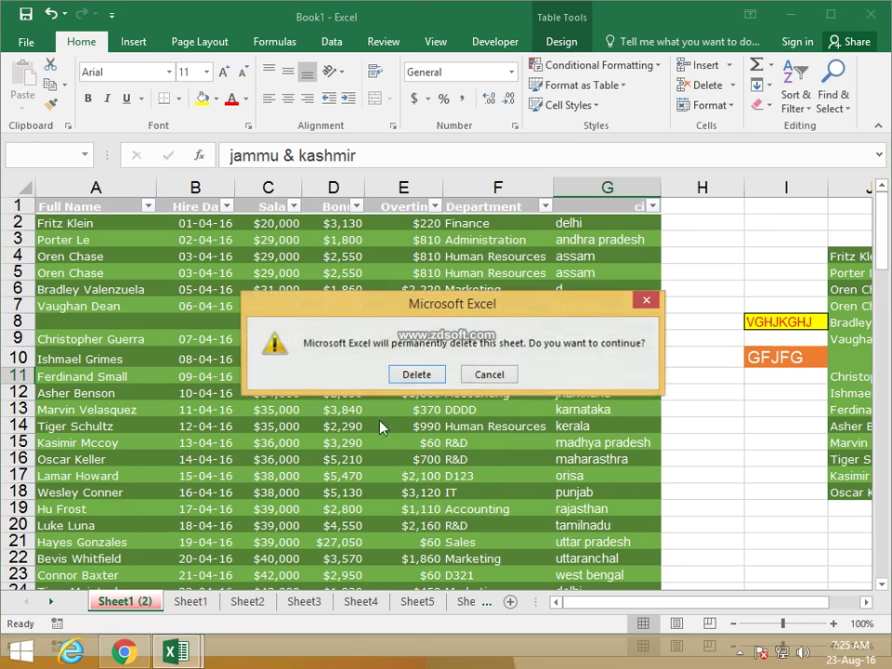
pyautogui.click(442, 379)
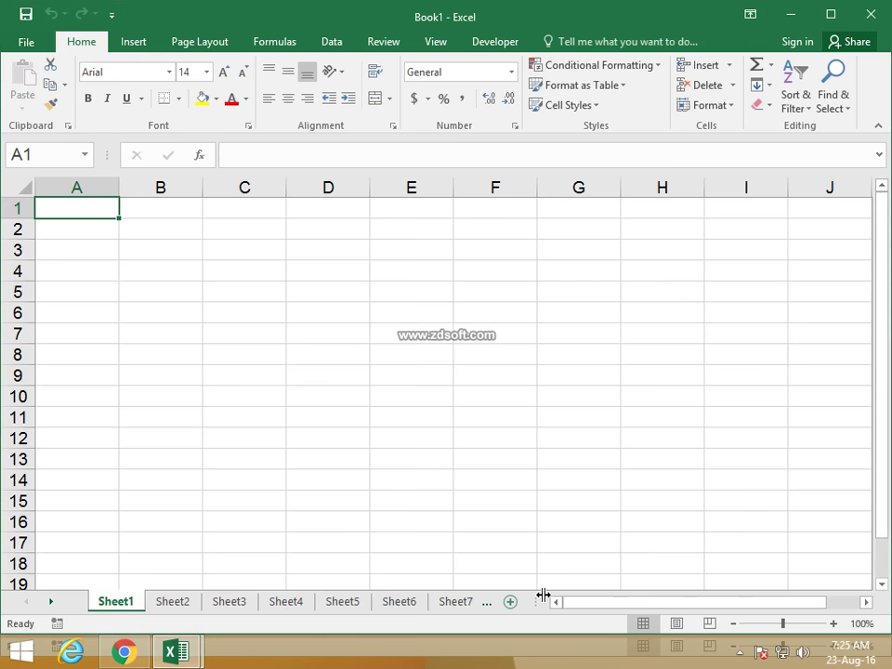
# Step: Lower the new-workbook sheet count to 2 in Excel Options, then close Book1 without saving
pyautogui.moveTo(539, 600); pyautogui.dragTo(649, 590)
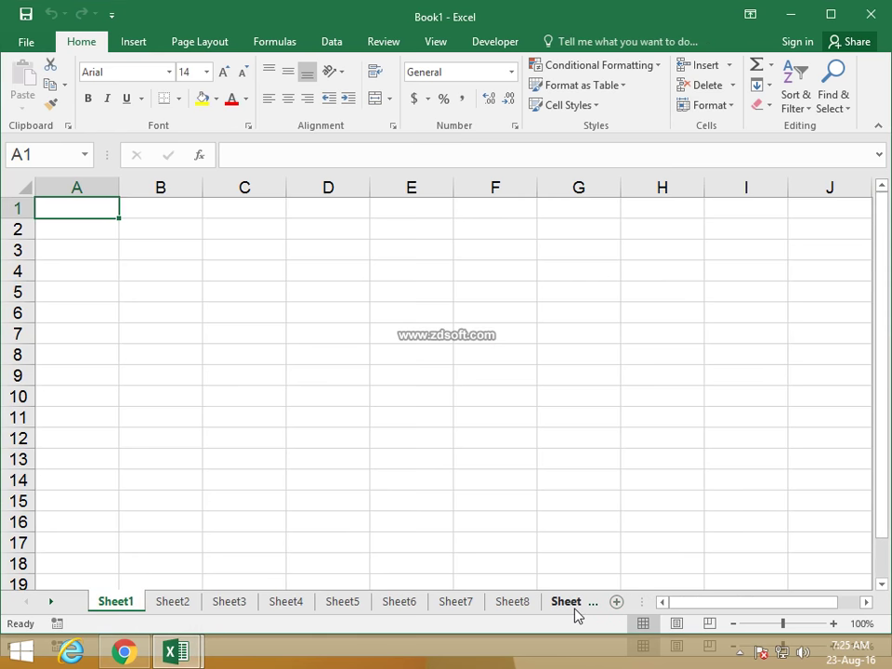
pyautogui.click(26, 42)
pyautogui.click(35, 474)
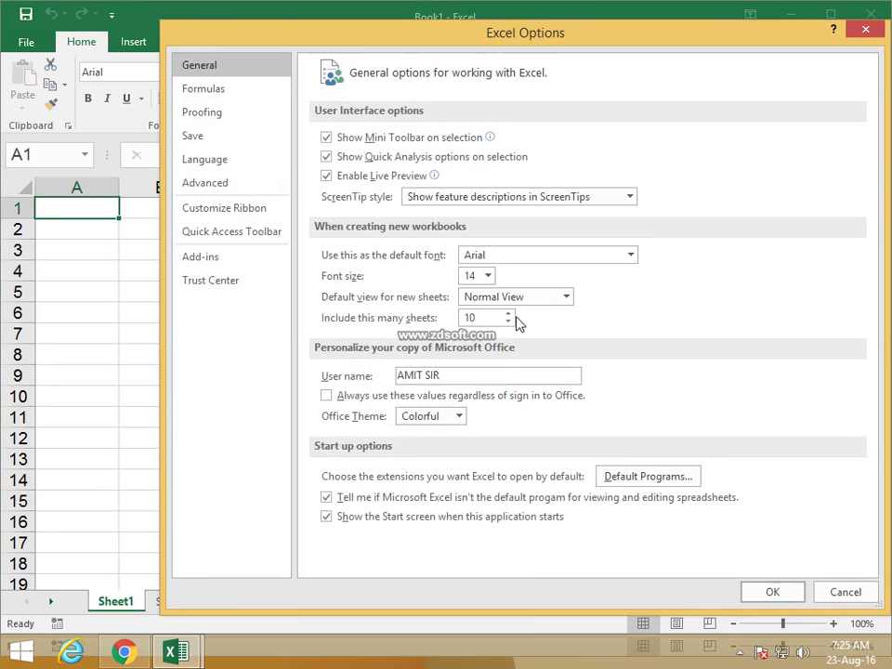
pyautogui.click(508, 322)
pyautogui.click(508, 321)
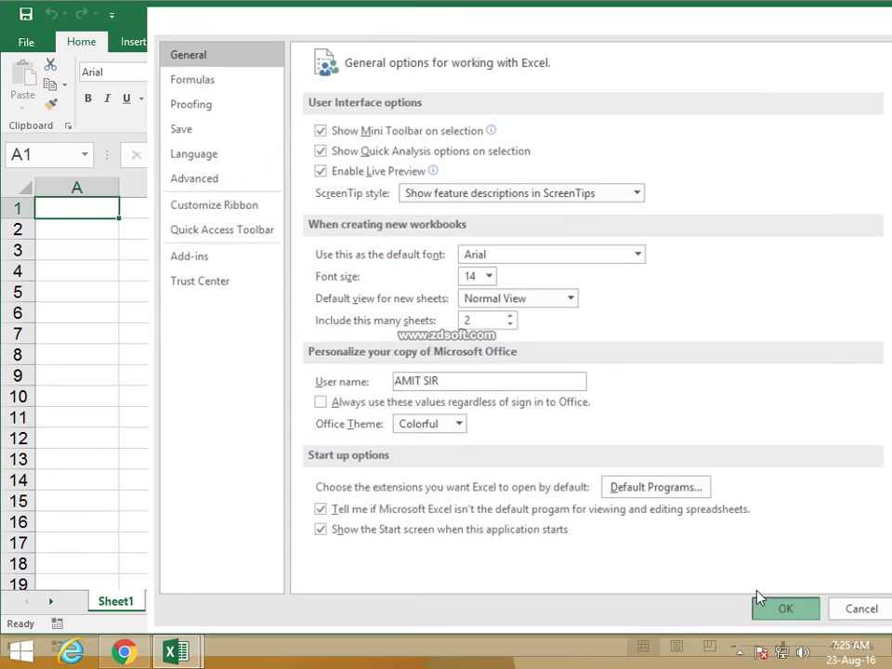
pyautogui.click(757, 593)
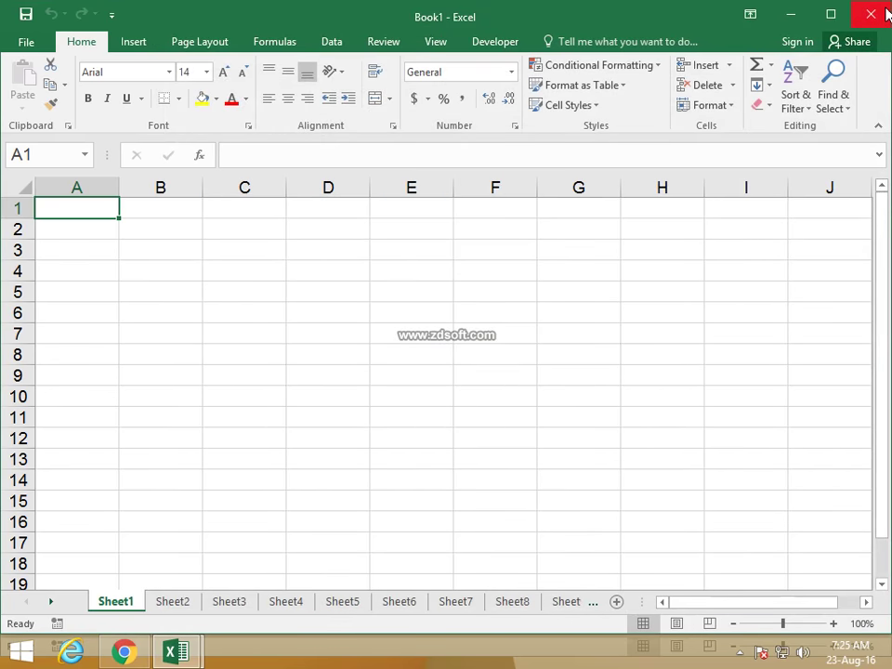
pyautogui.click(887, 14)
pyautogui.click(460, 344)
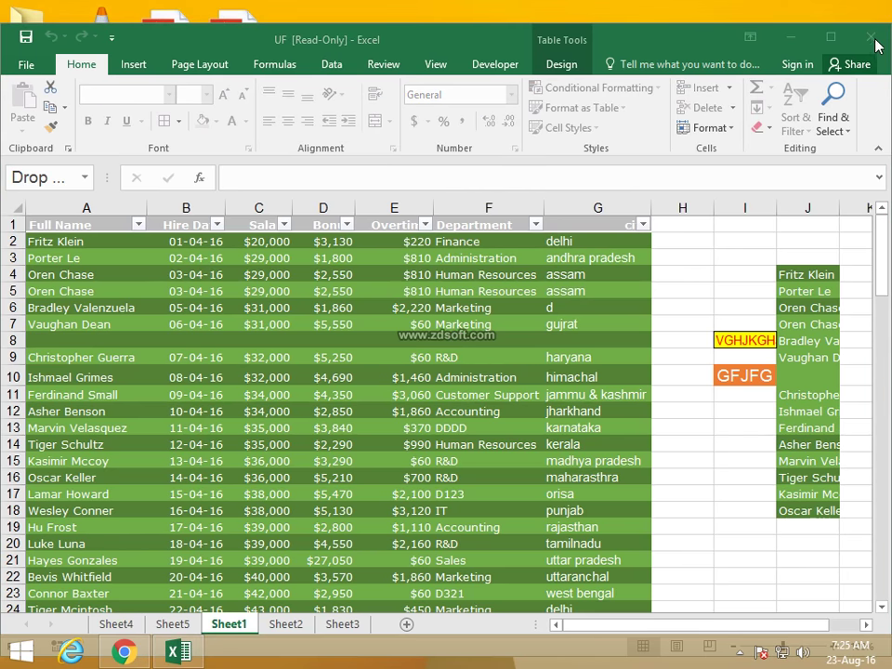
# Step: Close UF without saving and relaunch Excel 2016 by searching EXCEL 2016 from Start
pyautogui.click(874, 39)
pyautogui.click(431, 349)
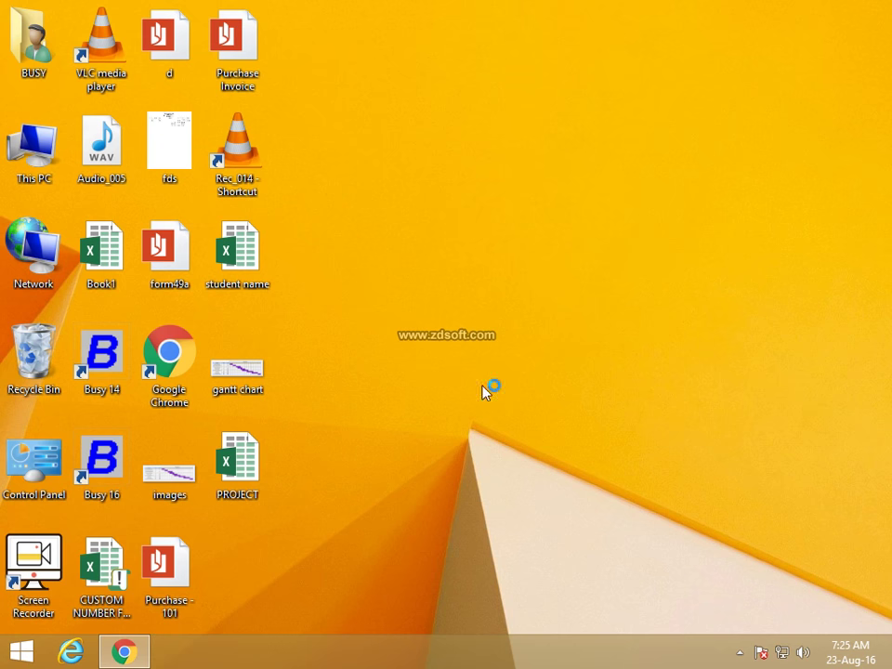
pyautogui.press('super')
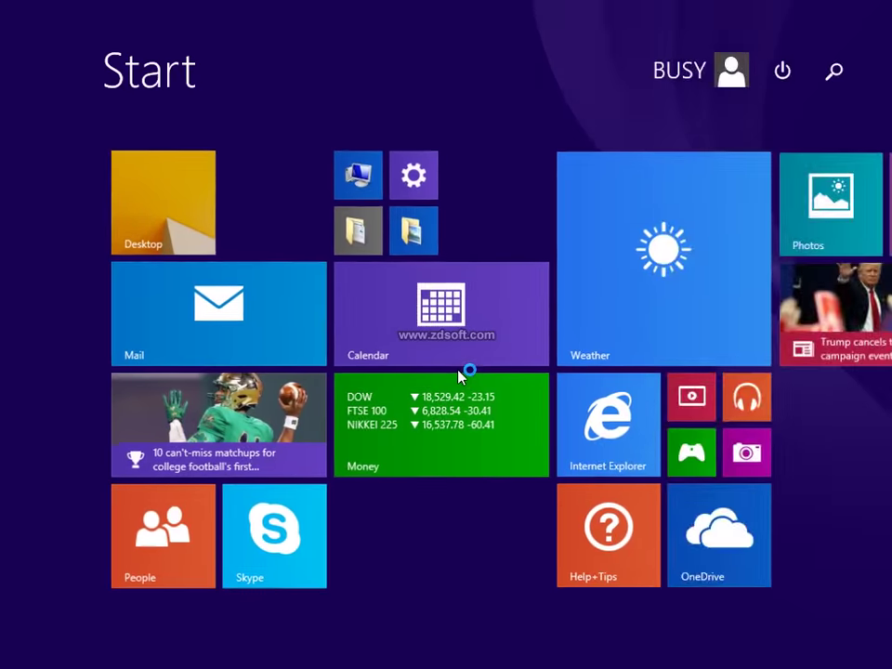
pyautogui.write('EXCEL 2016')
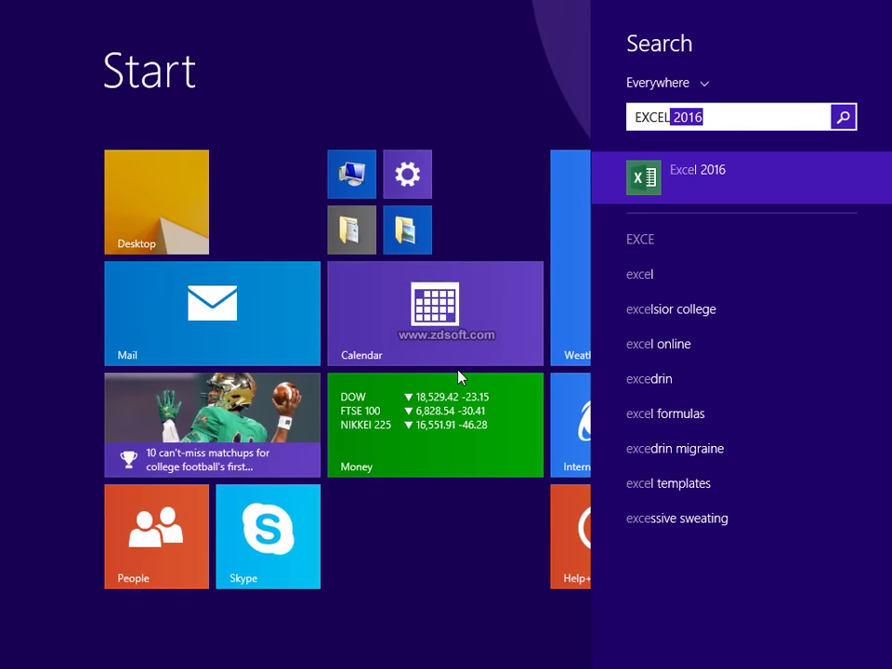
pyautogui.press('Return')
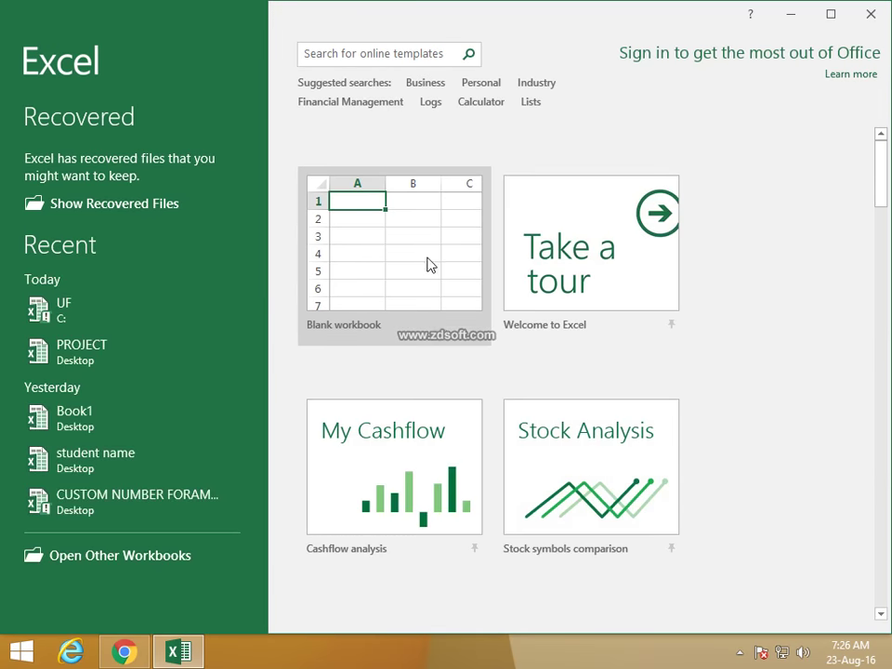
# Step: Create a blank workbook, dismiss Document Recovery, and reopen UF from the recent files list
pyautogui.click(425, 263)
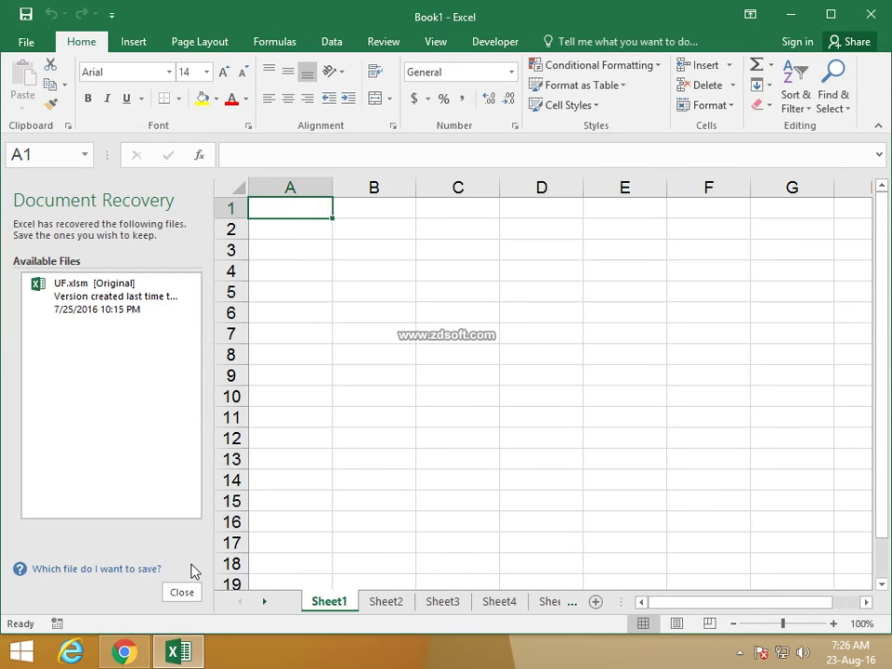
pyautogui.click(182, 593)
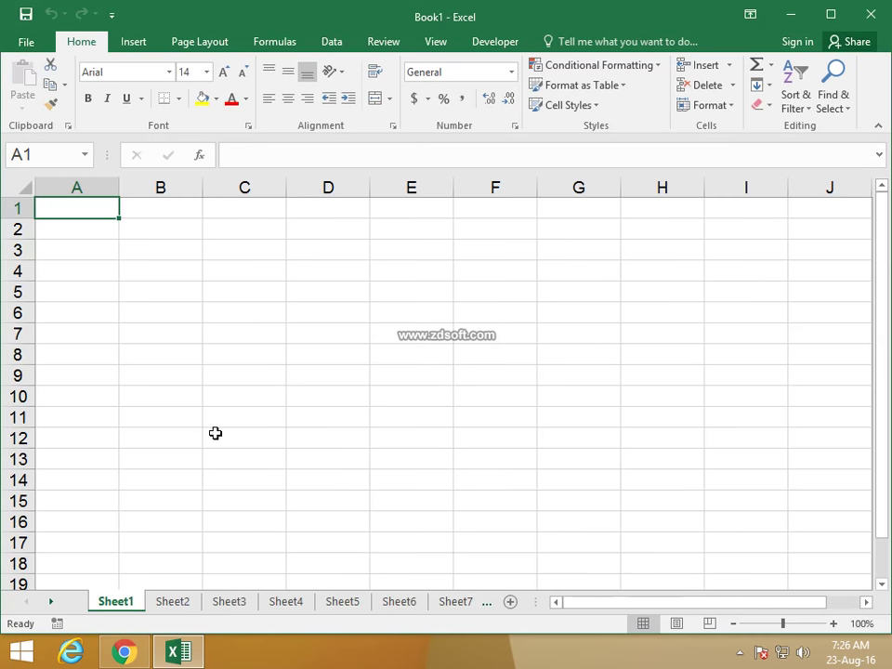
pyautogui.click(32, 41)
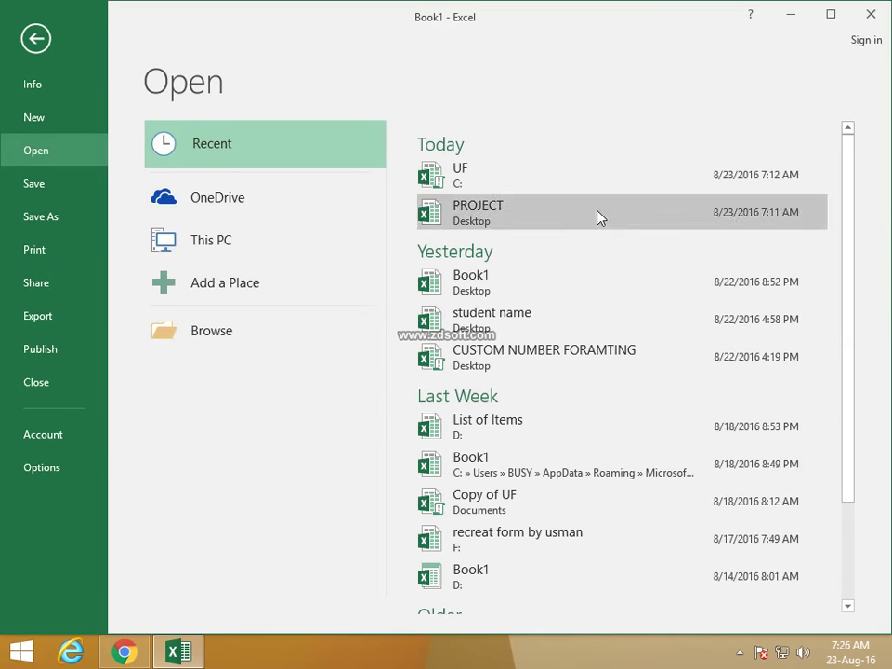
pyautogui.click(605, 173)
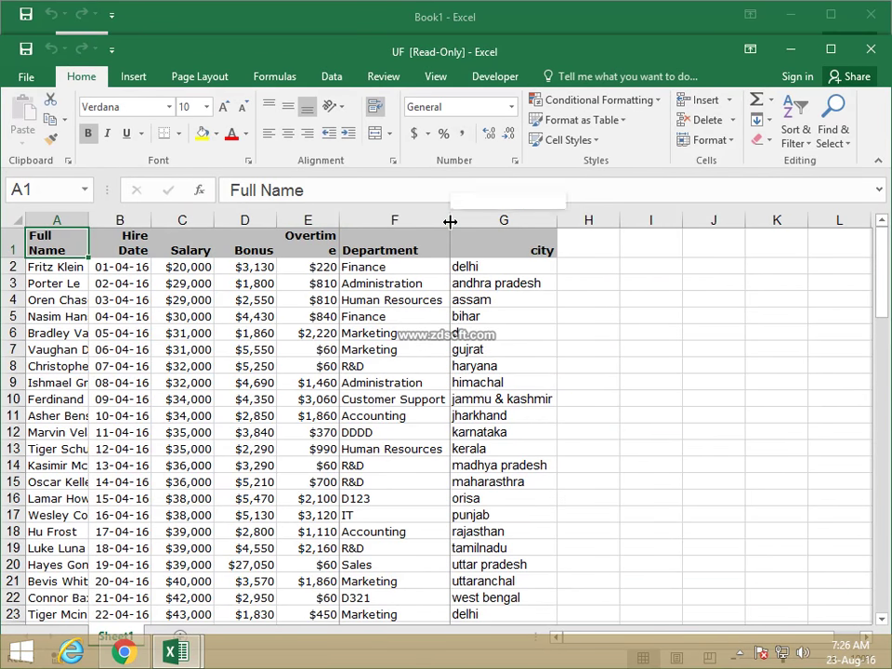
# Step: Narrow column F so Department wraps, then choose AutoFill in Fill > Series from G3
pyautogui.moveTo(450, 221); pyautogui.dragTo(394, 211)
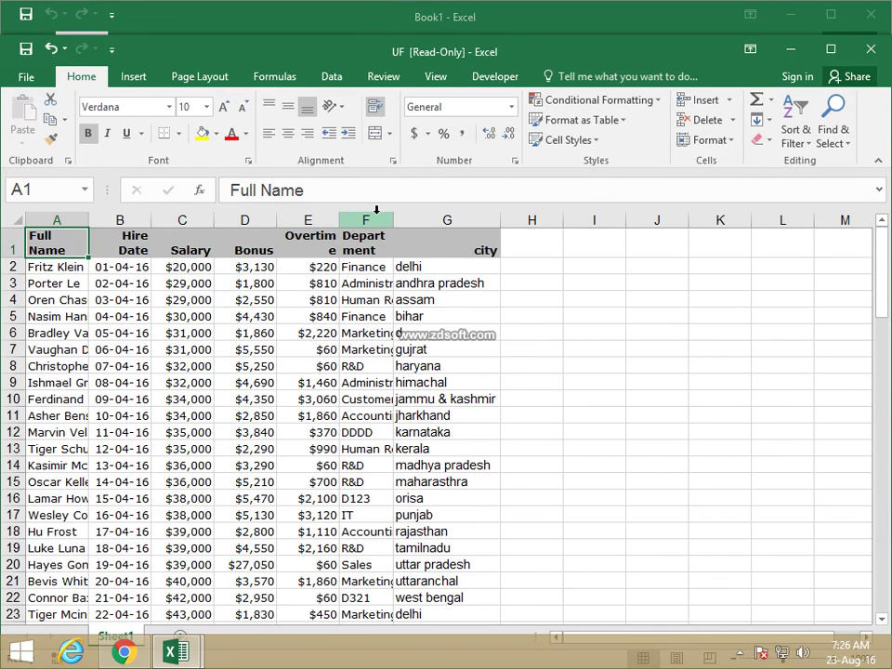
pyautogui.click(492, 282)
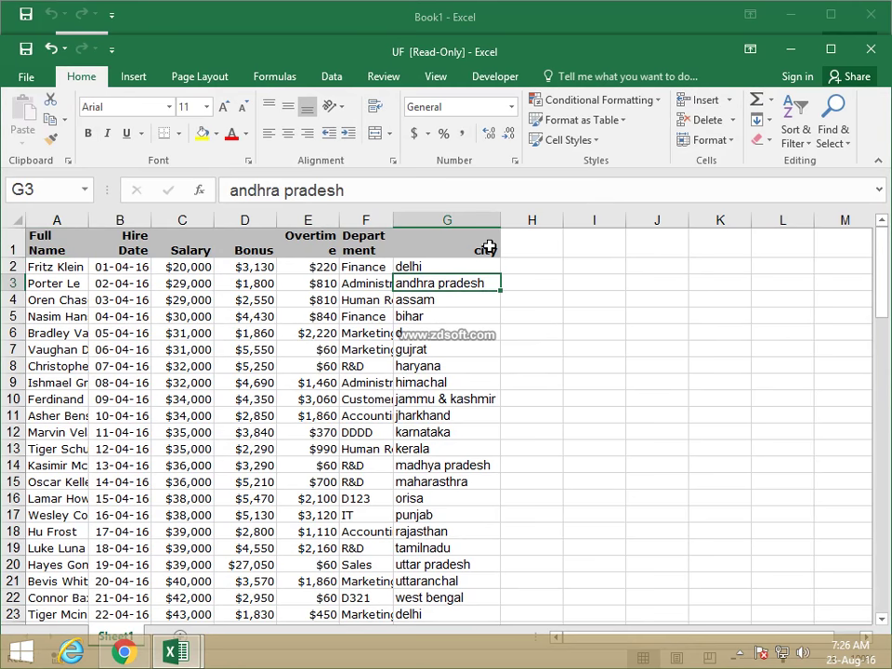
pyautogui.press('alt')
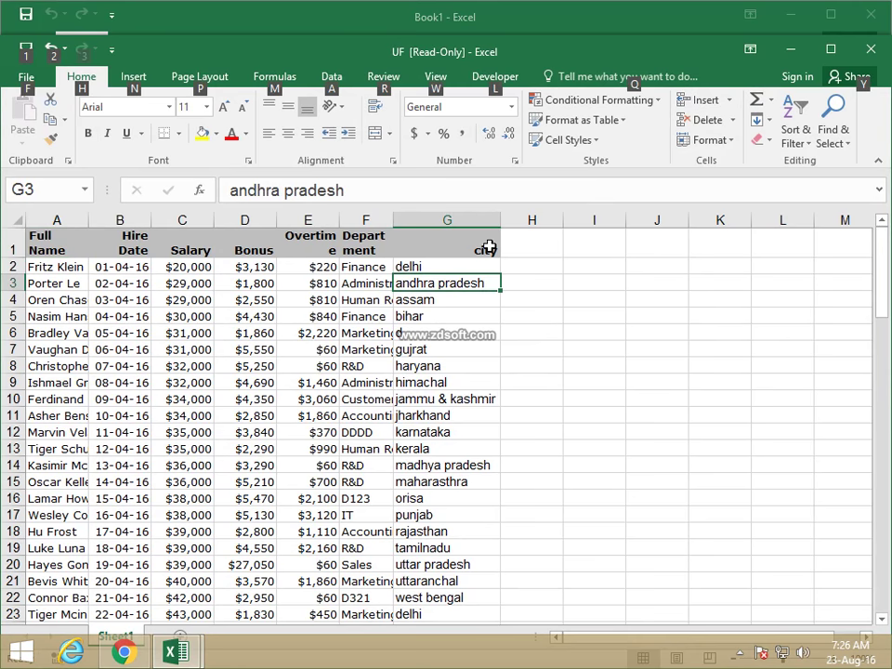
pyautogui.press('h')
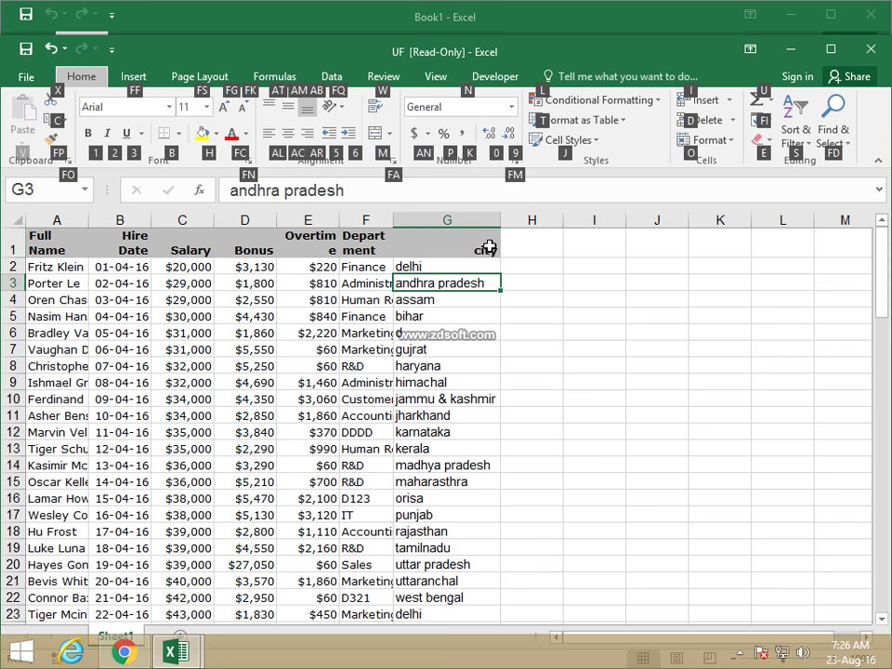
pyautogui.press('f')
pyautogui.press('i')
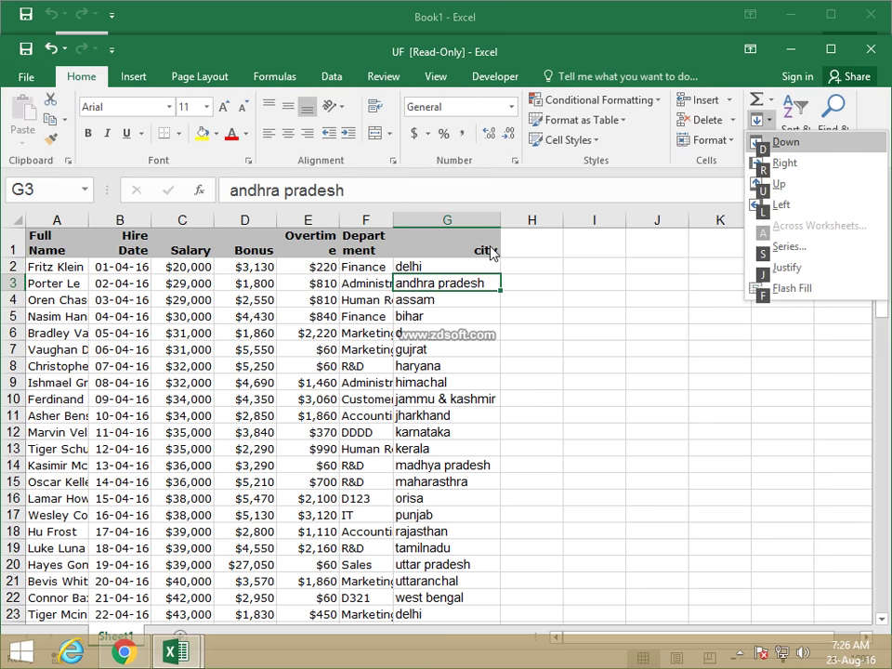
pyautogui.press('s')
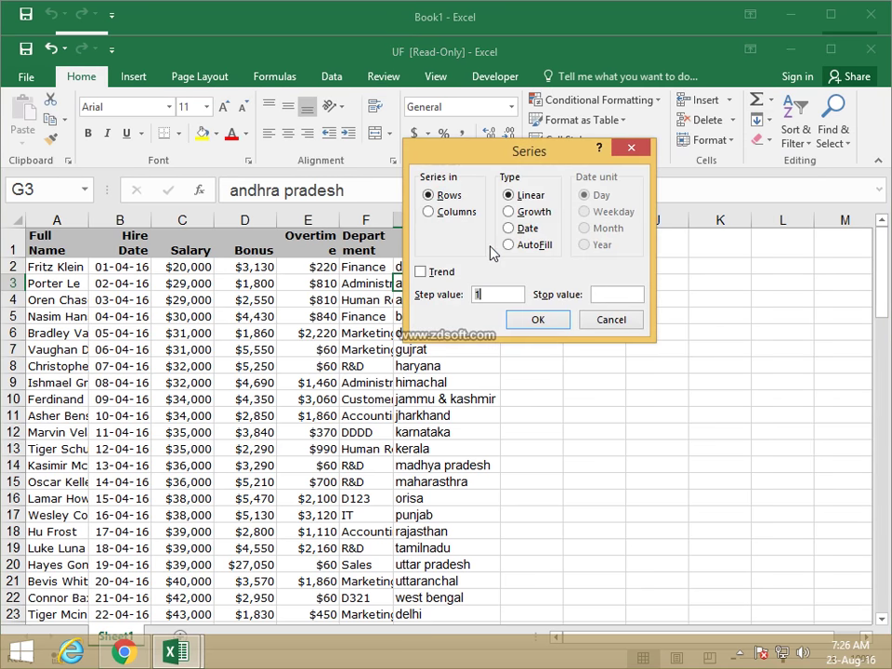
pyautogui.hotkey('alt', 'l')
pyautogui.hotkey('alt', 'f')
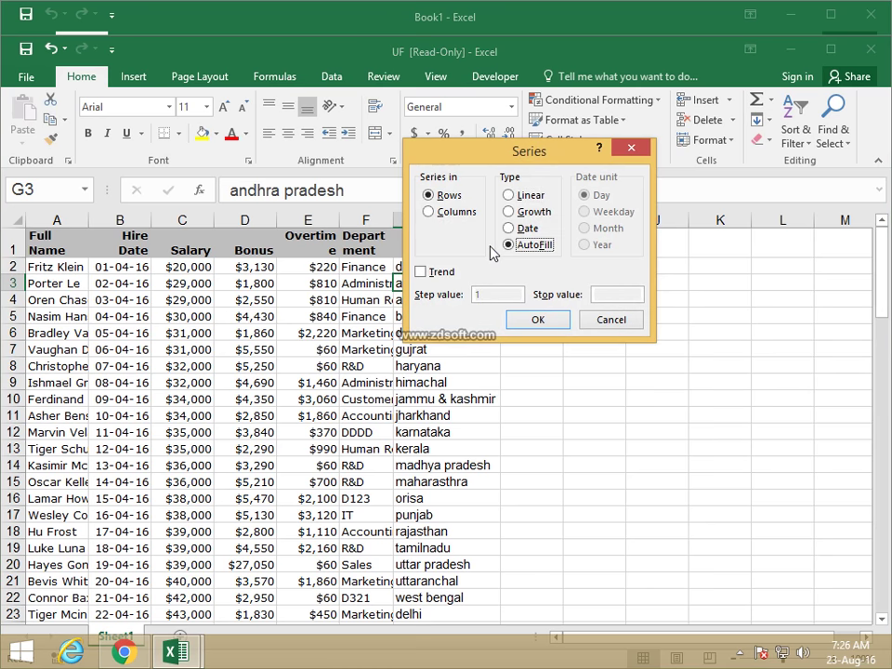
pyautogui.press('Return')
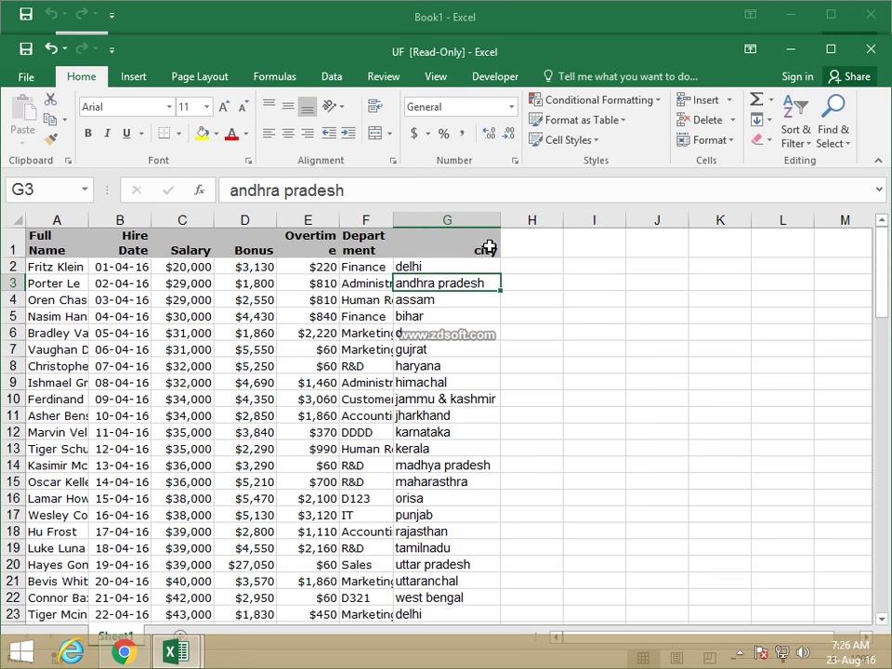
# Step: Select column F, AutoFill its Department values via Fill > Series, and check row 1048576
pyautogui.press('Left')
pyautogui.hotkey('ctrl', 'space')
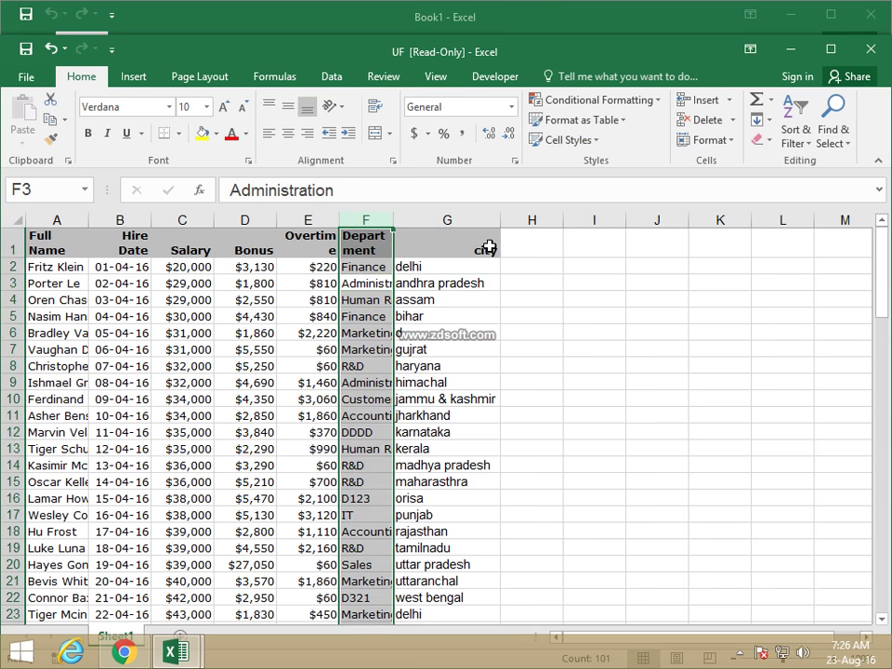
pyautogui.press('alt')
pyautogui.press('h')
pyautogui.press('f')
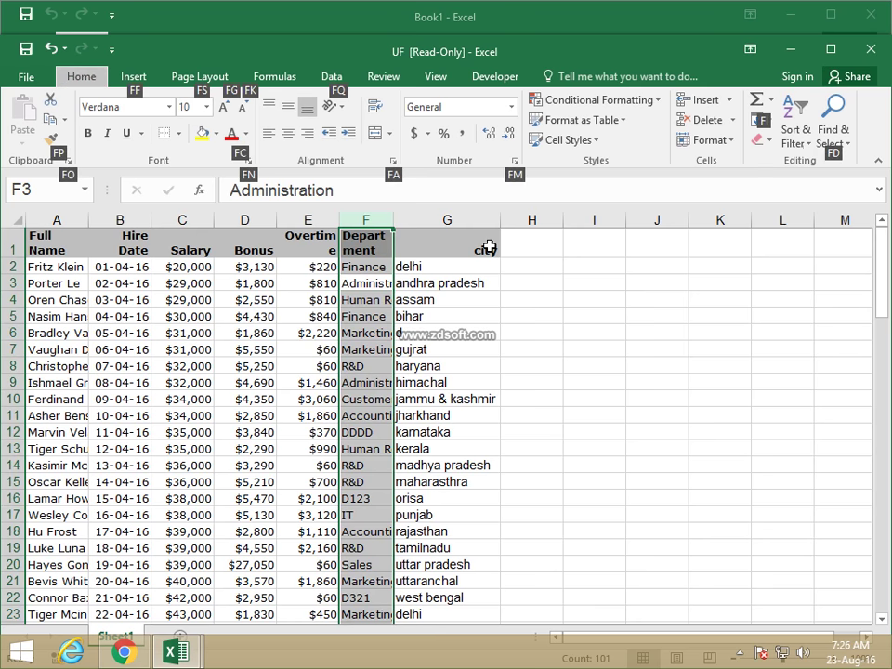
pyautogui.press('i')
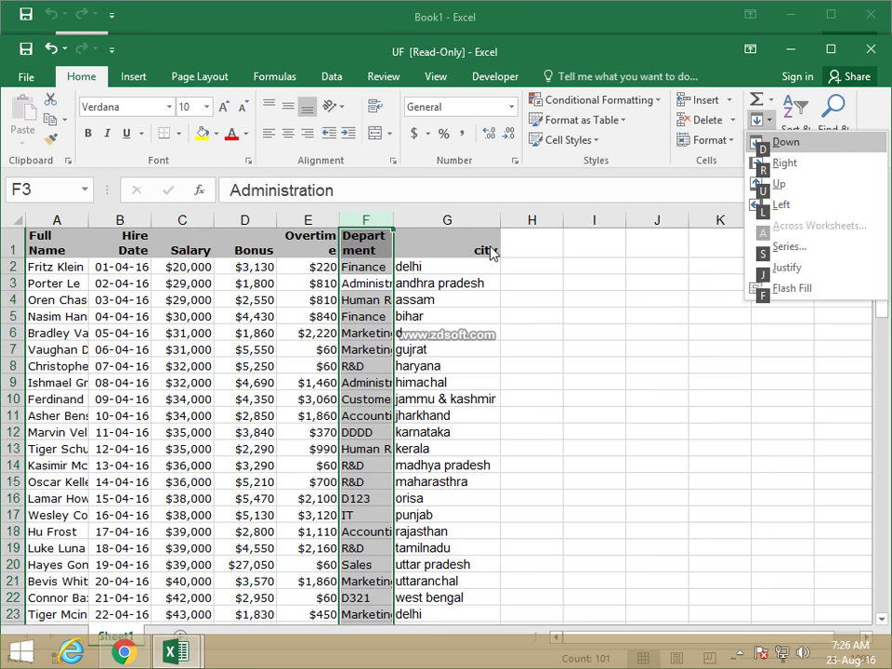
pyautogui.press('s')
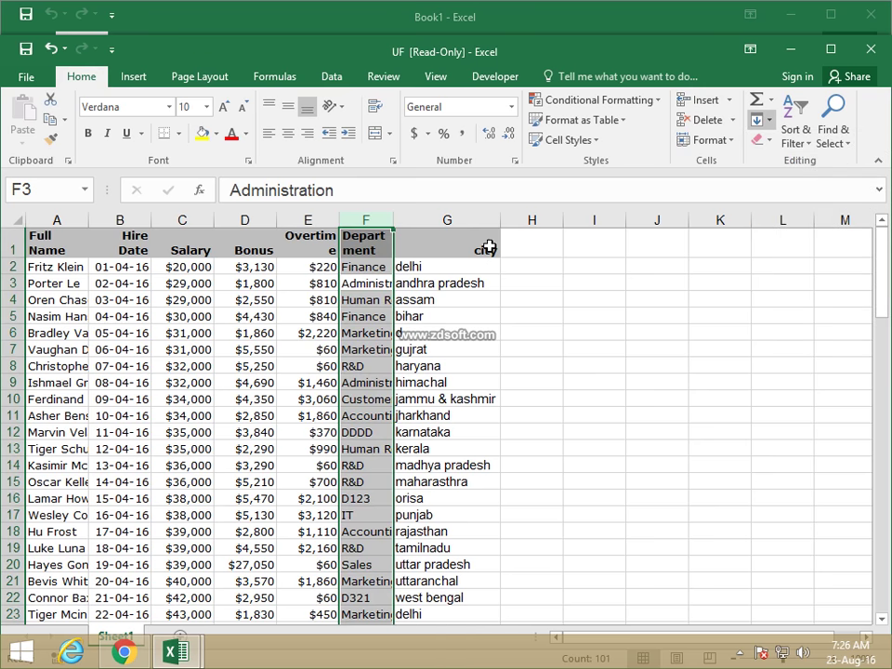
pyautogui.press('f')
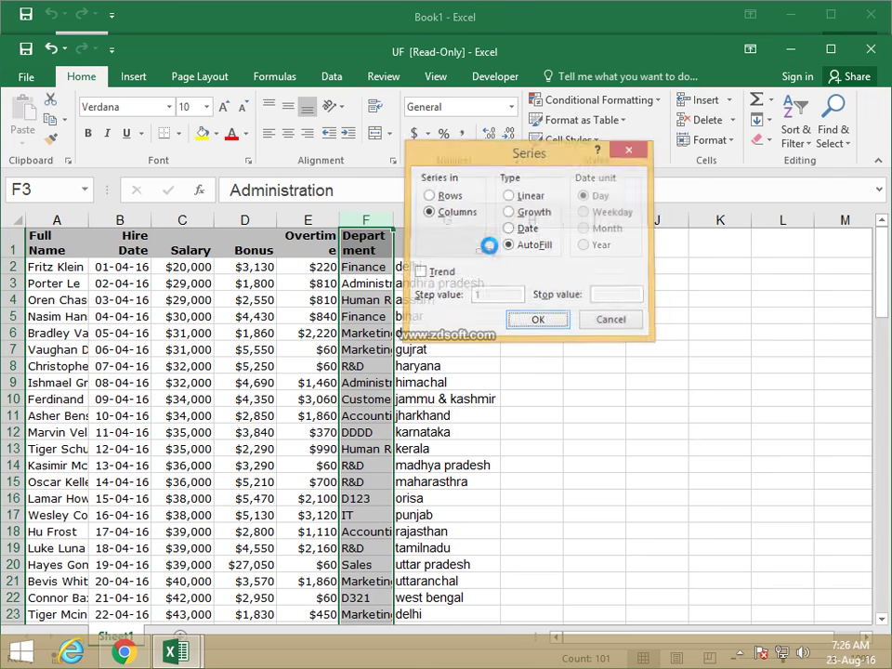
pyautogui.press('Return')
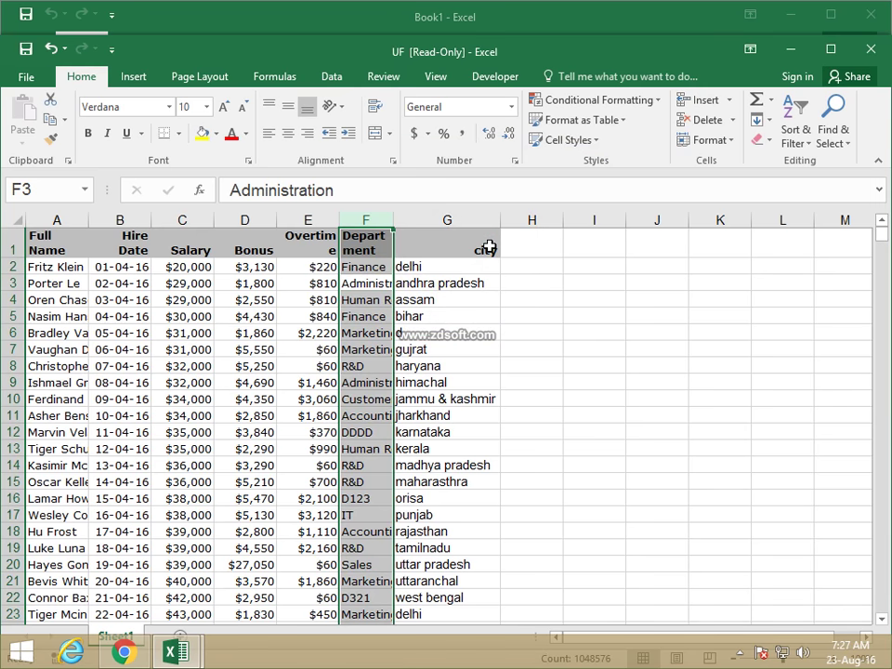
pyautogui.hotkey('ctrl', 'Down')
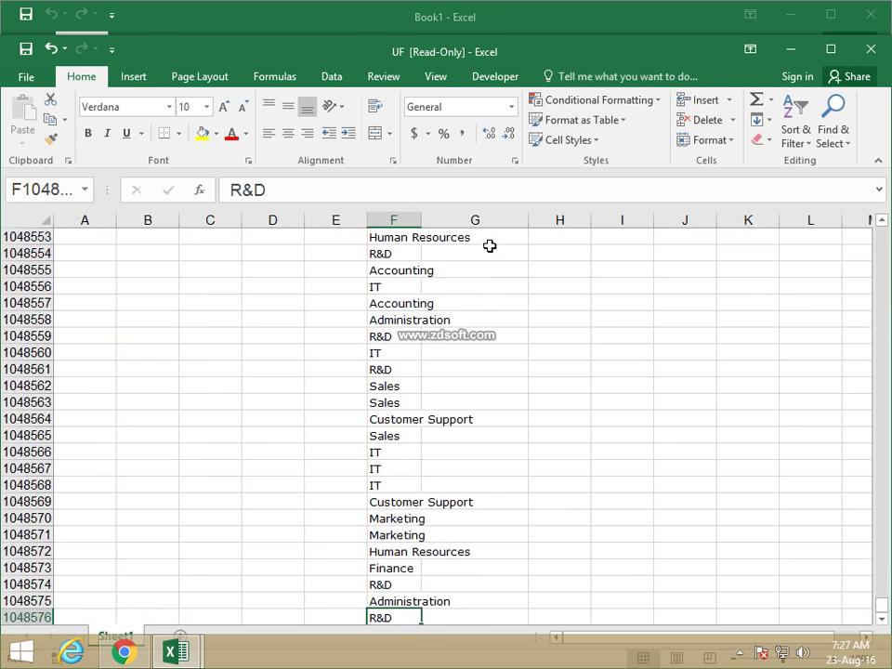
pyautogui.hotkey('ctrl', 'Up')
# Step: Move through column F to find the end of the Department data at F101
pyautogui.press('Down')
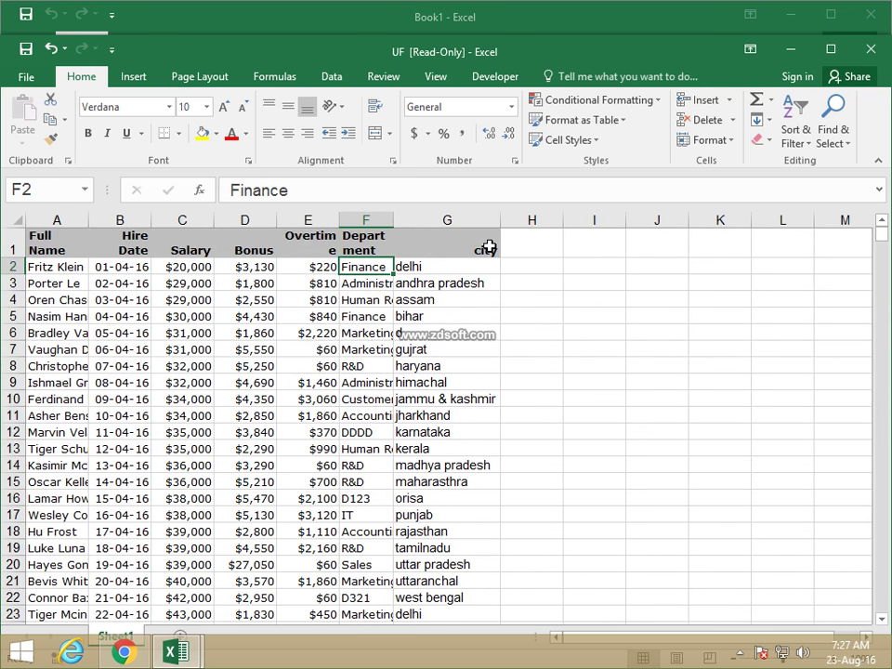
pyautogui.hotkey('ctrl', 'Down')
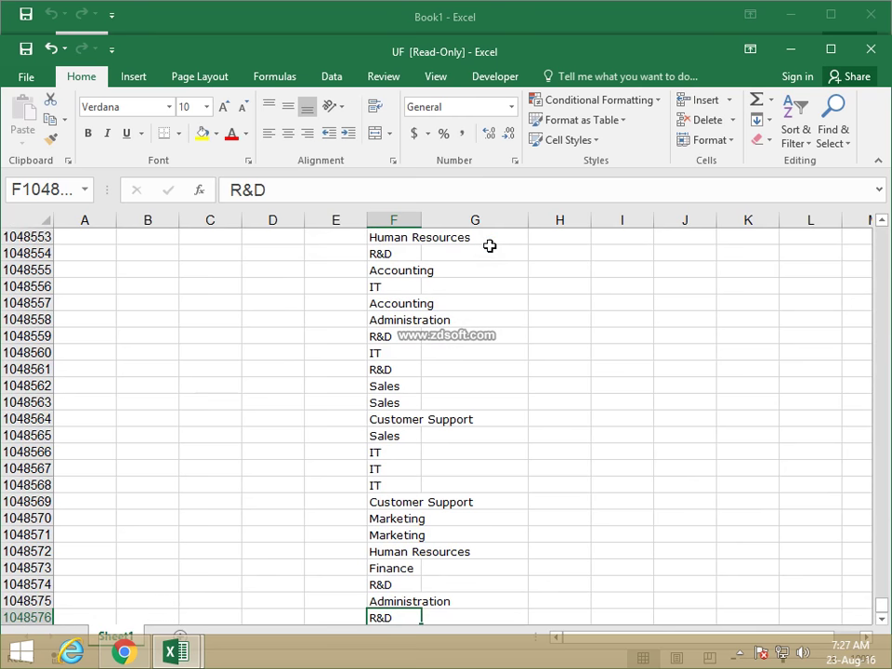
pyautogui.press('Down')
pyautogui.hotkey('ctrl', 'Down')
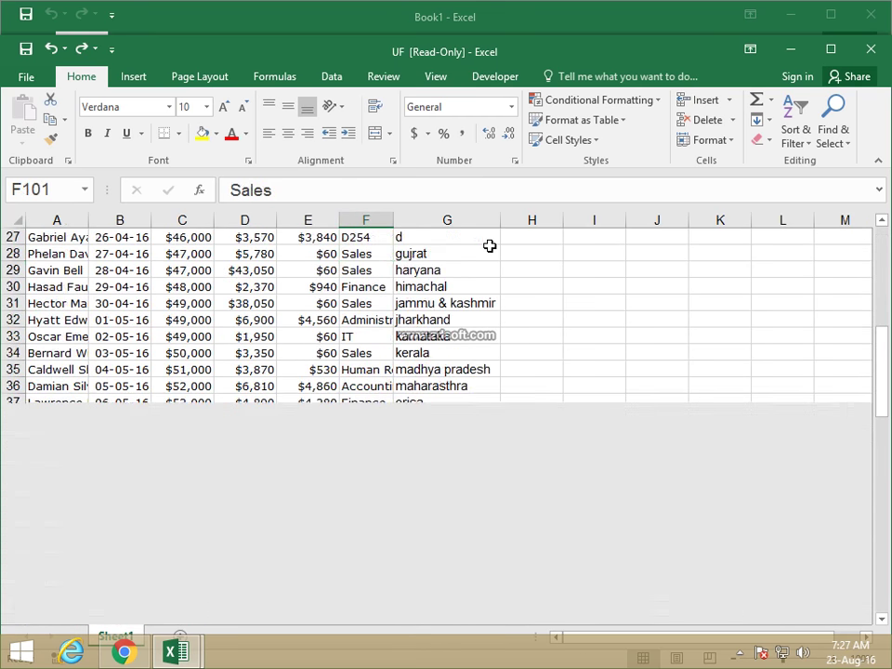
pyautogui.press('Up')
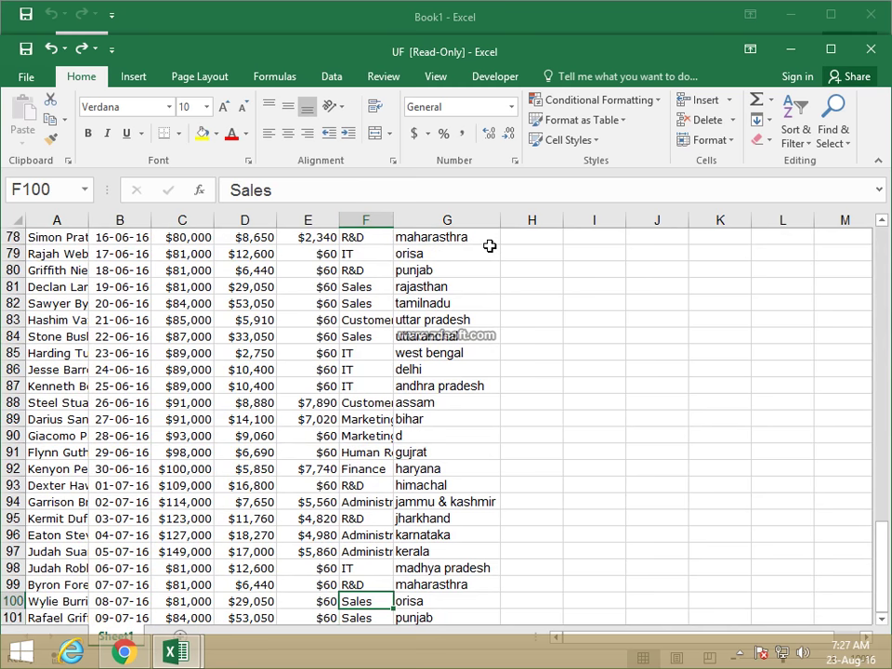
pyautogui.press('Up')
pyautogui.press('Up')
pyautogui.press('Up')
pyautogui.press('Up')
pyautogui.press('Up')
pyautogui.press('Up')
pyautogui.press('Up')
pyautogui.press('Up')
pyautogui.press('Up')
pyautogui.press('Up')
pyautogui.press('Up')
pyautogui.press('Up')
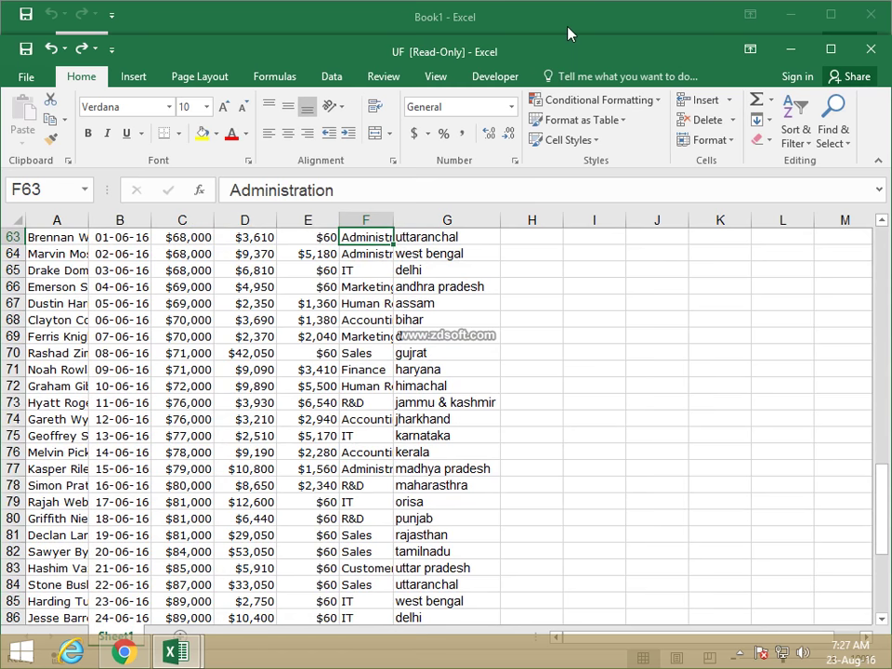
# Step: AutoFit column F's width so entries like Administration show fully, then return to F1
pyautogui.press('alt')
pyautogui.press('h')
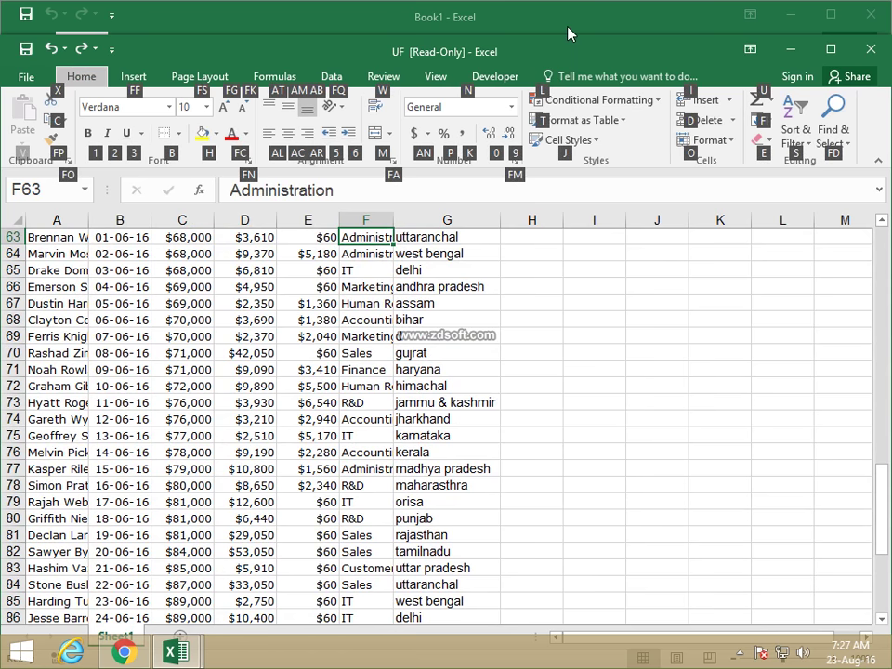
pyautogui.press('o')
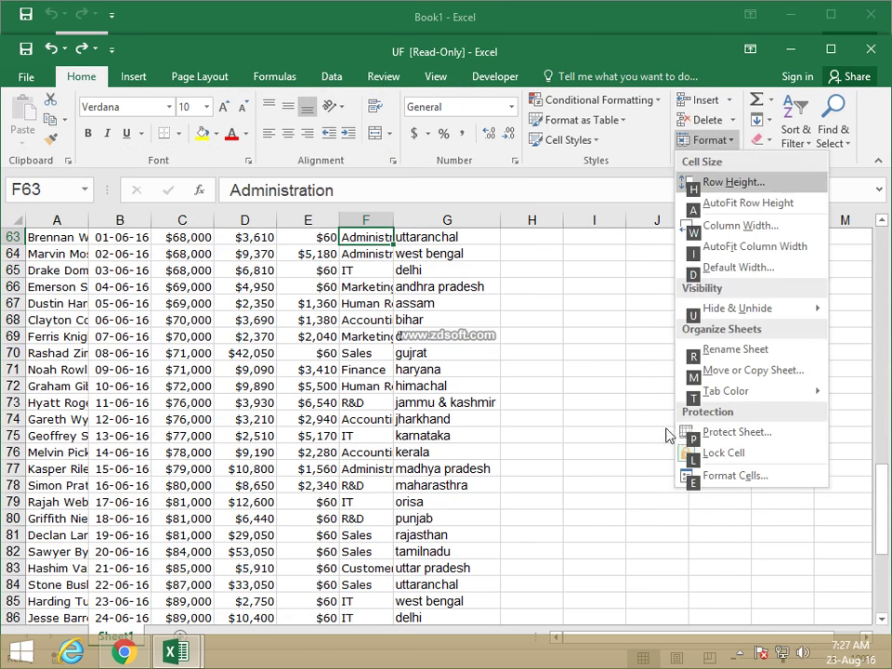
pyautogui.click(505, 347)
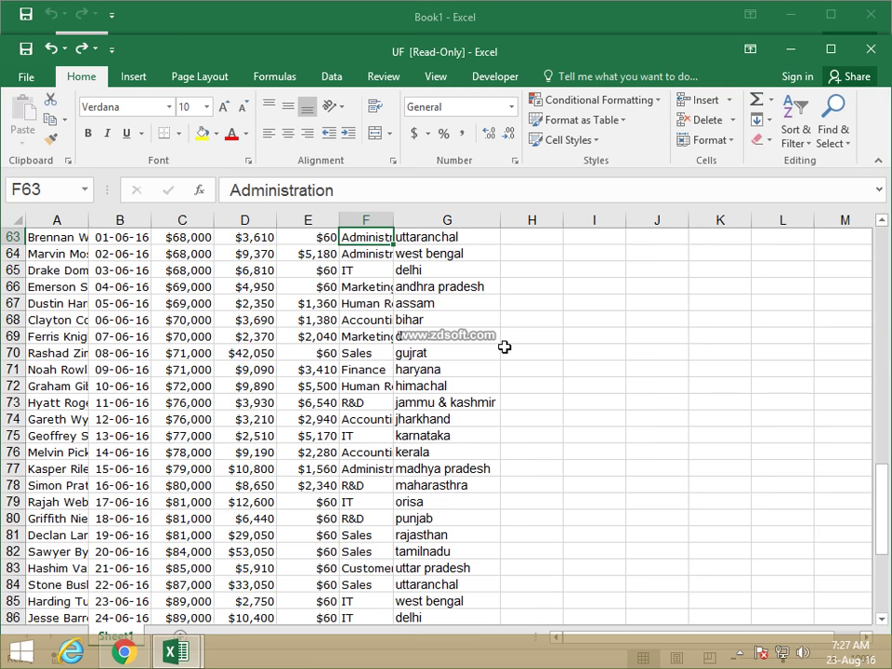
pyautogui.press('alt')
pyautogui.press('h')
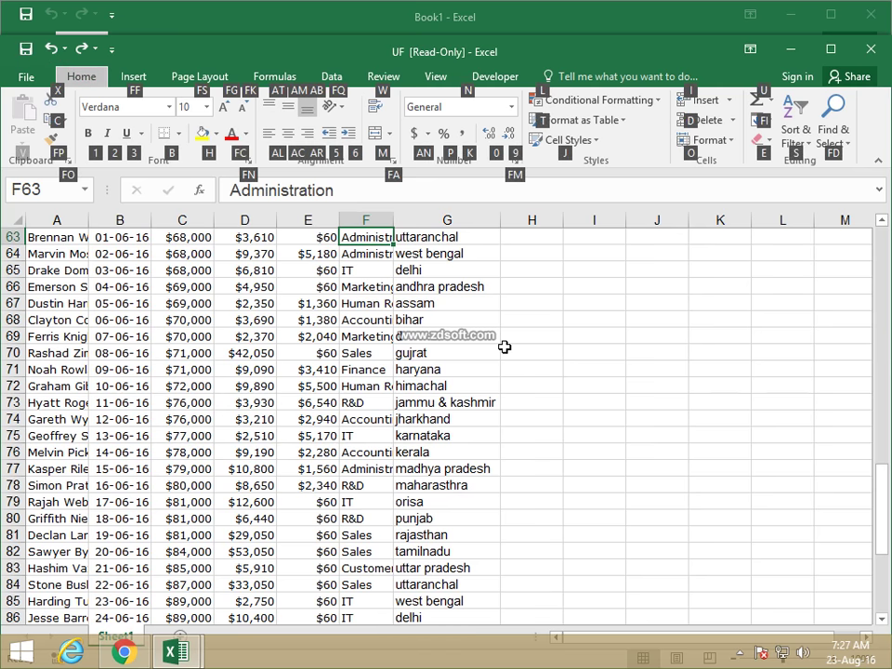
pyautogui.press('o')
pyautogui.press('i')
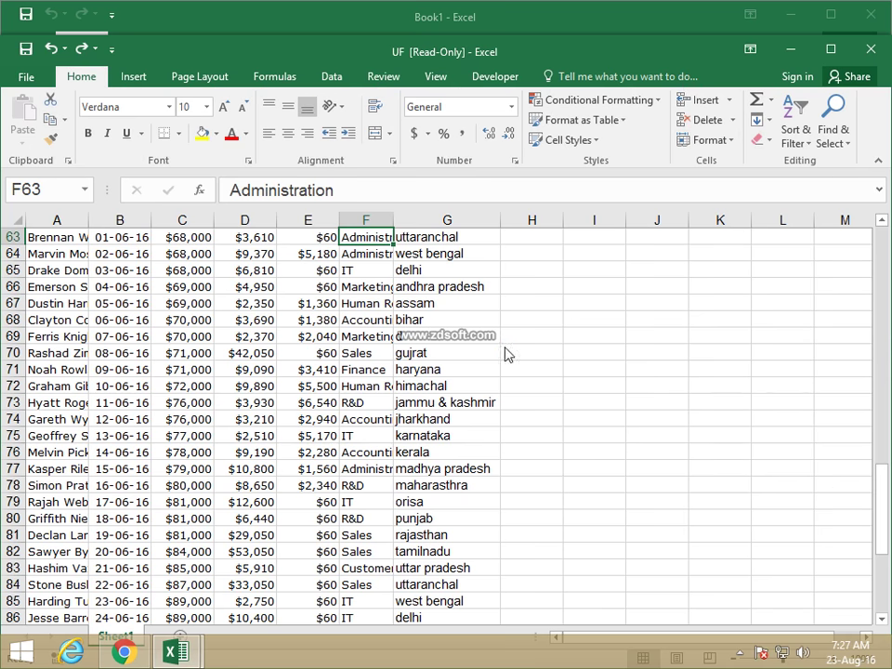
pyautogui.hotkey('ctrl', 'Up')
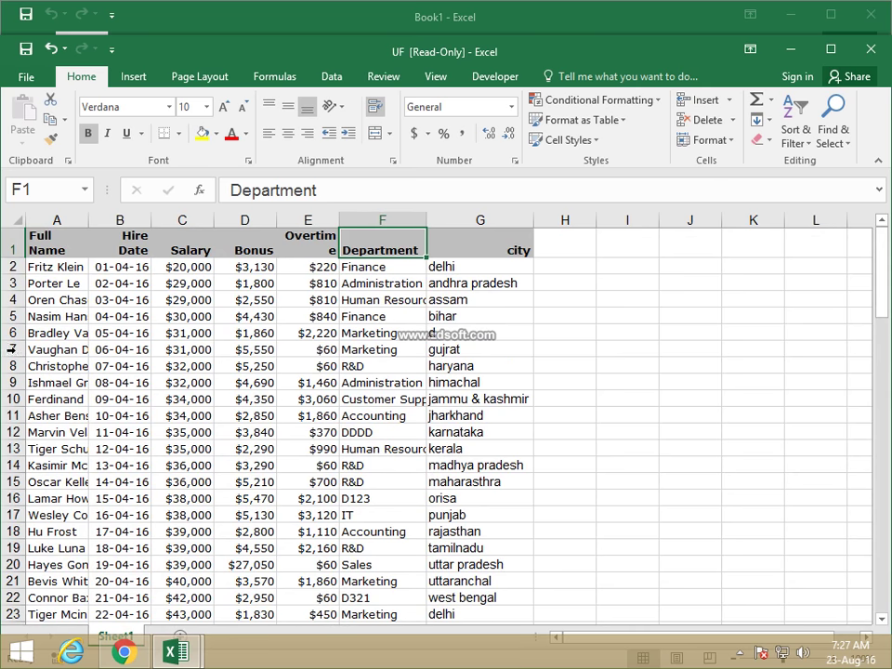
# Step: Inspect the hire date in B5 and the bonus in D7, scrolling through the table
pyautogui.click(90, 317)
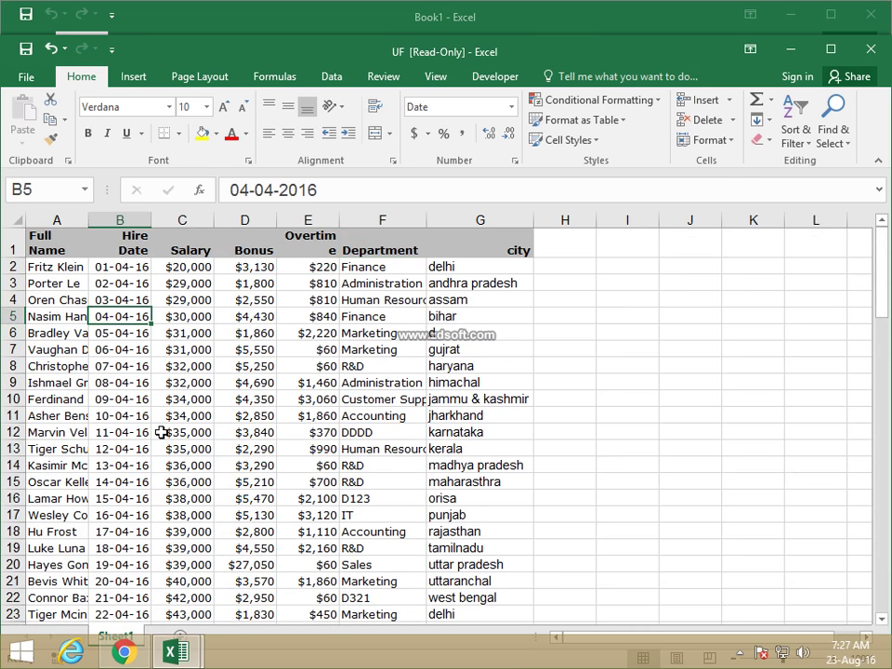
pyautogui.click(261, 354)
pyautogui.scroll(-3, 261, 358)
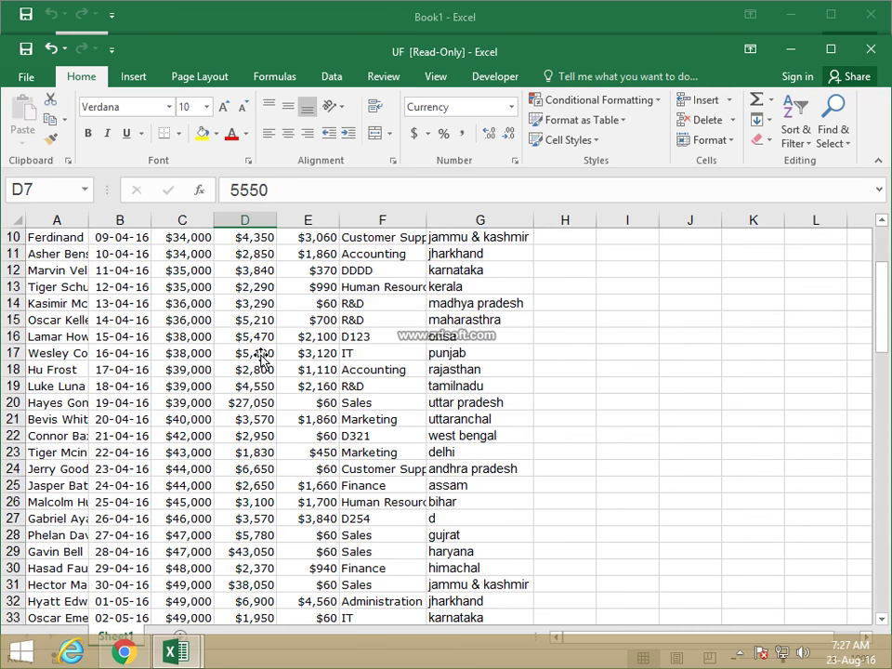
pyautogui.scroll(3, 261, 358)
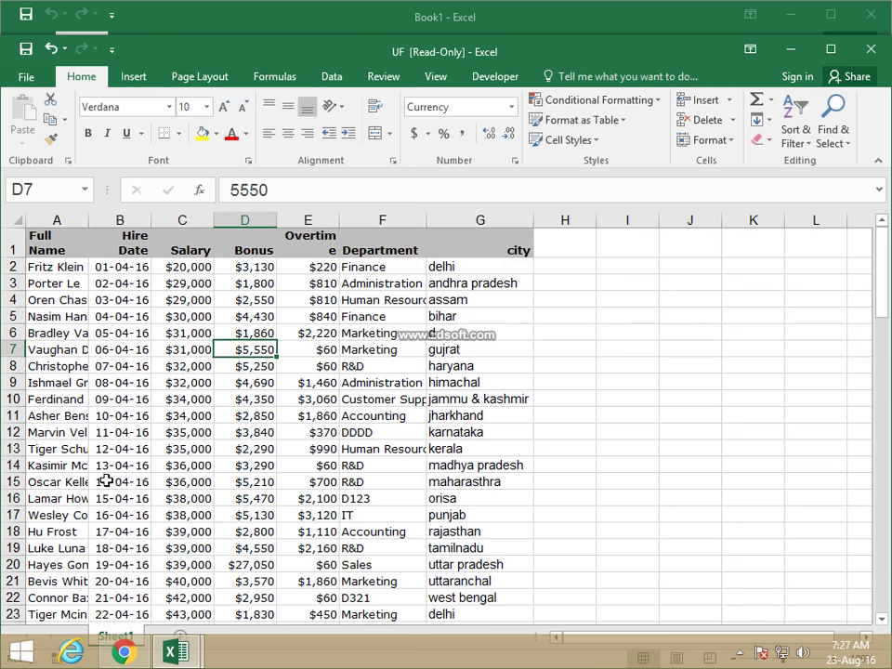
pyautogui.scroll(-4, 177, 337)
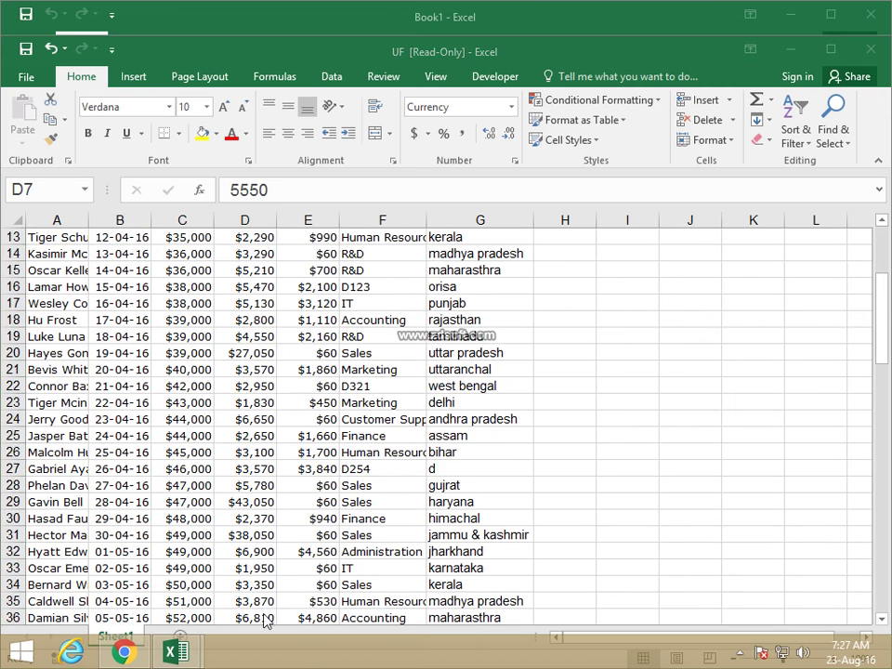
pyautogui.moveTo(176, 652)
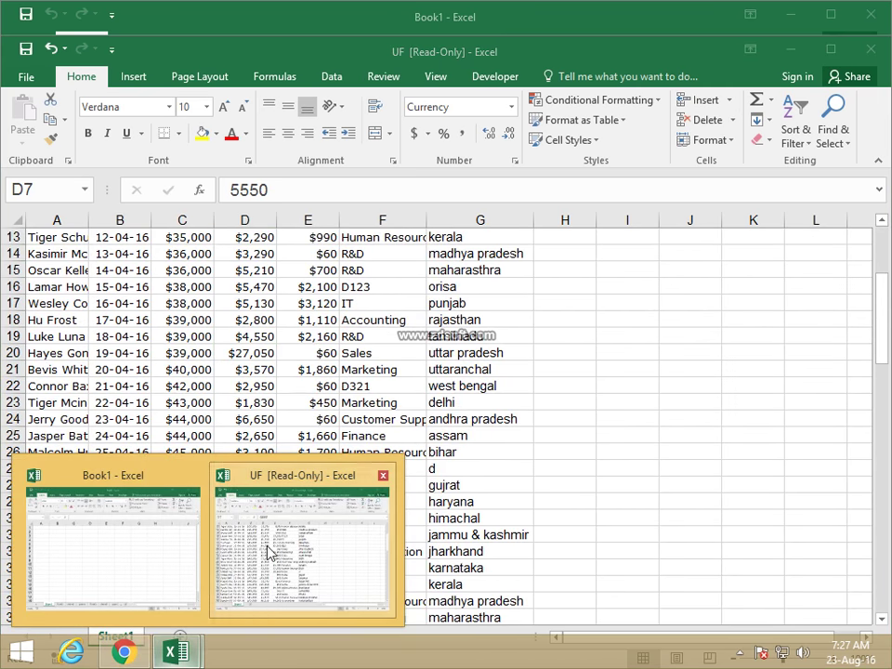
# Step: Bring the UF workbook window to the front and maximize it
pyautogui.click(269, 551)
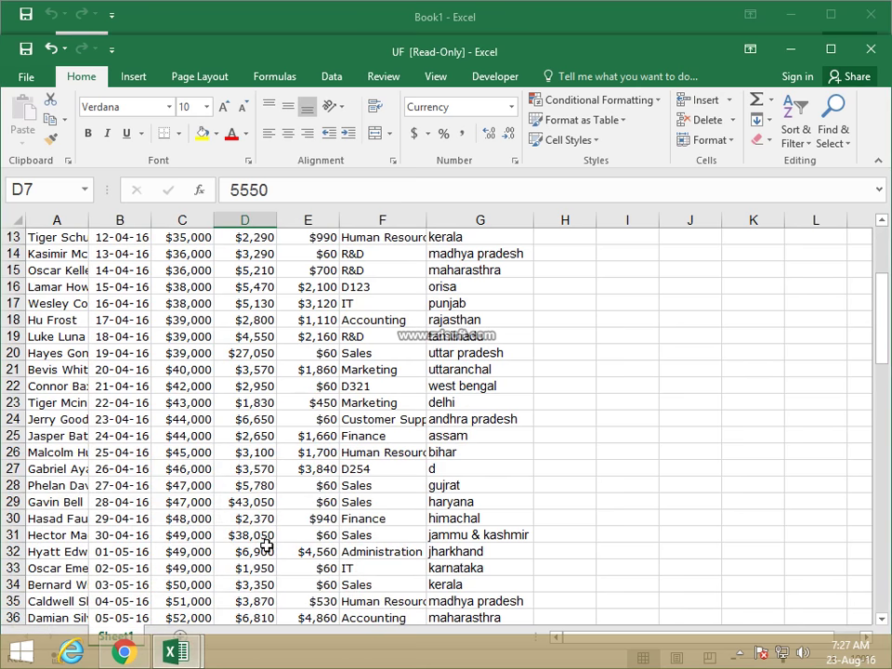
pyautogui.click(821, 55)
pyautogui.click(351, 300)
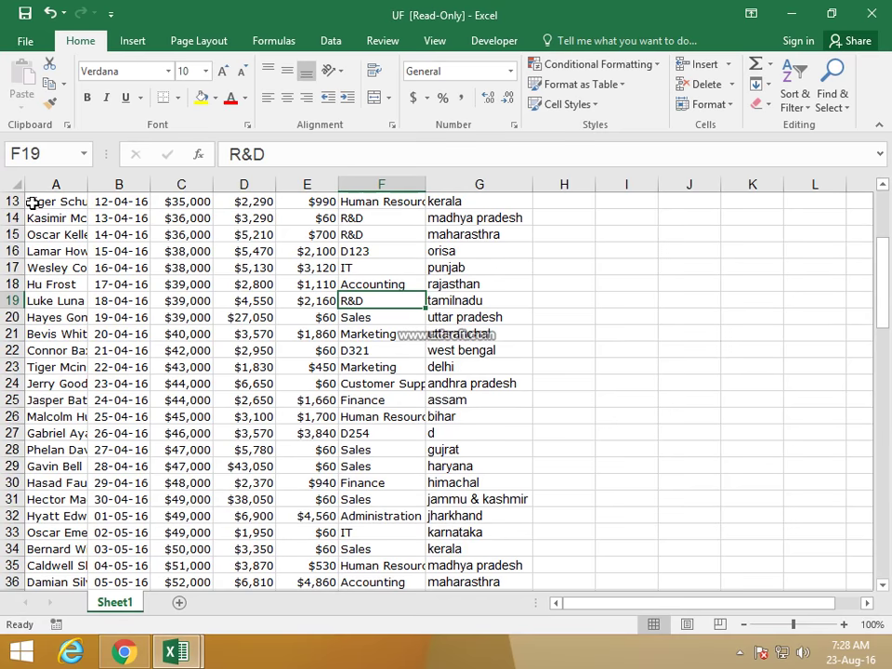
pyautogui.scroll(4, 36, 201)
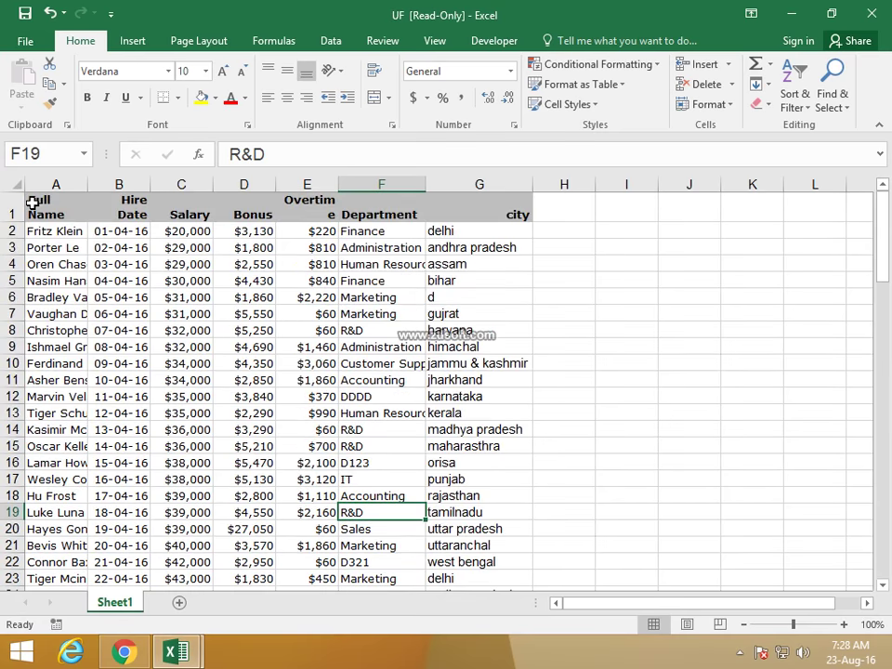
# Step: Protect Sheet1 with default settings and verify that editing G10, I6 and H6 is refused
pyautogui.rightClick(127, 602)
pyautogui.click(182, 506)
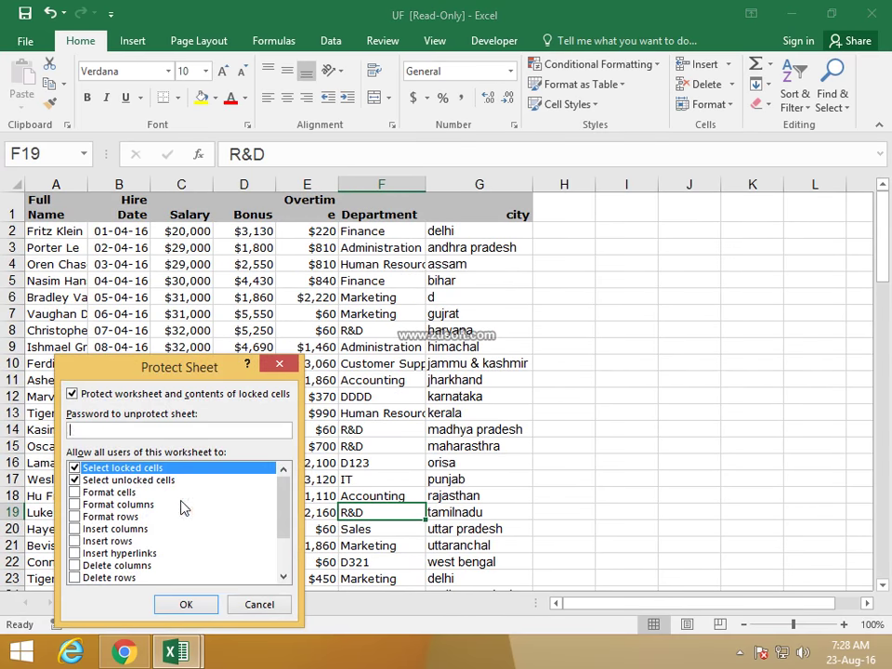
pyautogui.click(184, 605)
pyautogui.click(454, 363)
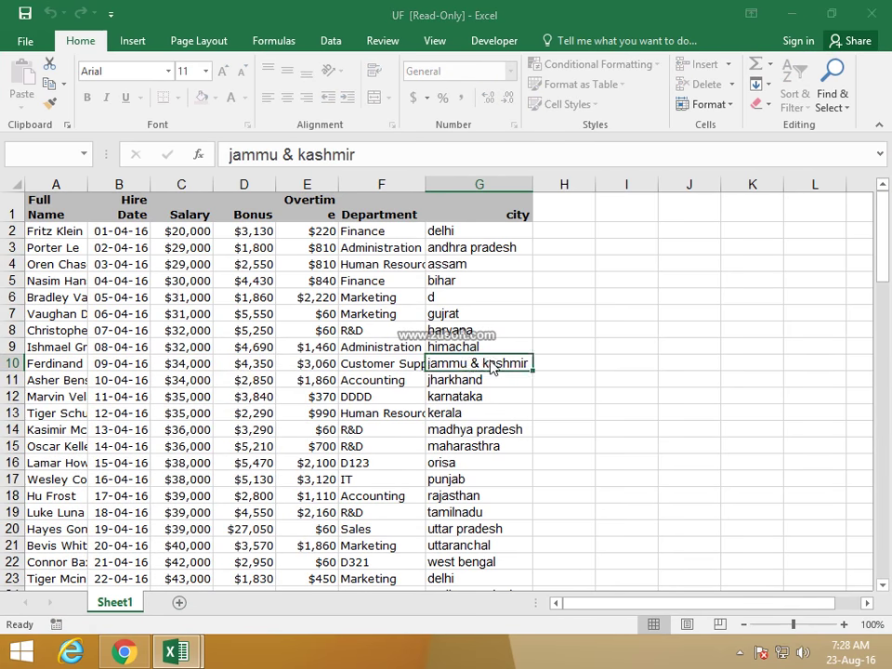
pyautogui.doubleClick(457, 364)
pyautogui.click(453, 374)
pyautogui.doubleClick(598, 296)
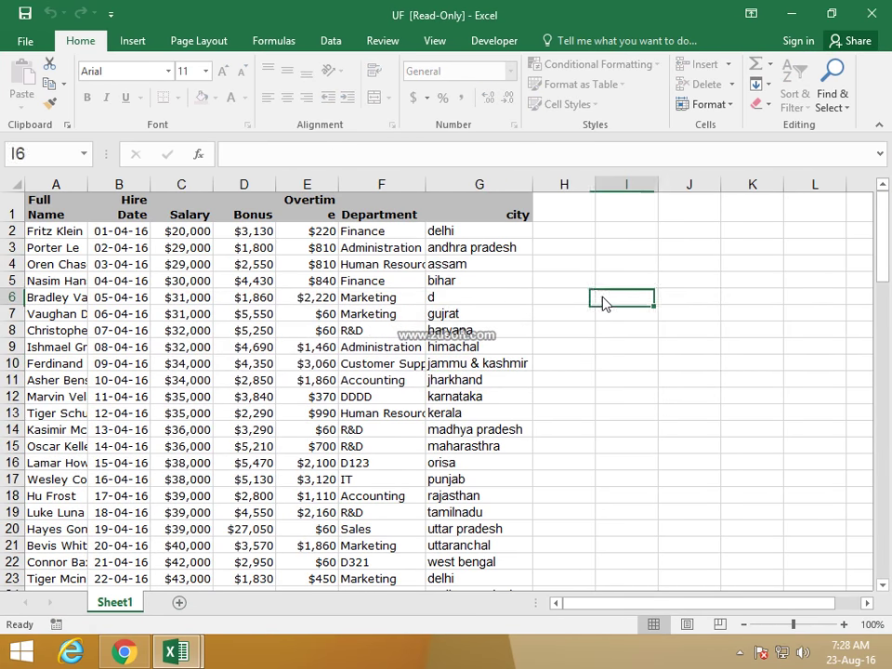
pyautogui.press('Return')
pyautogui.click(589, 298)
pyautogui.doubleClick(589, 298)
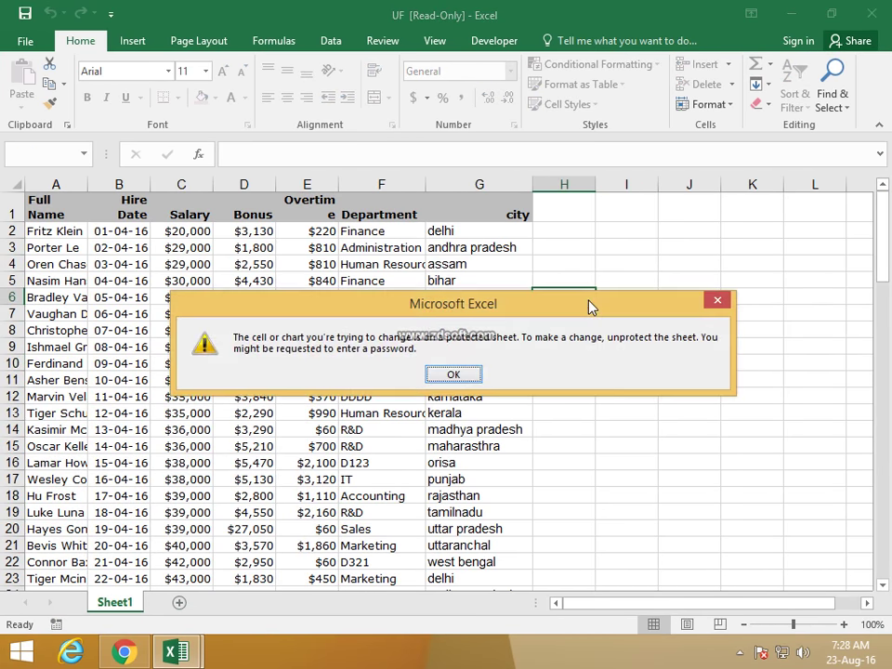
pyautogui.press('Return')
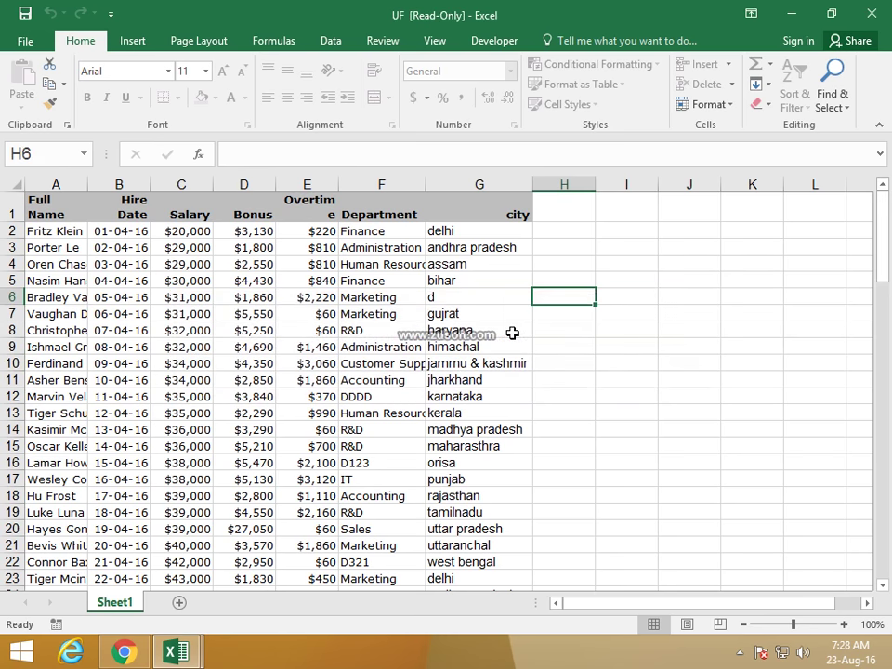
# Step: Unprotect Sheet1 and reopen its Protect Sheet dialog
pyautogui.rightClick(139, 605)
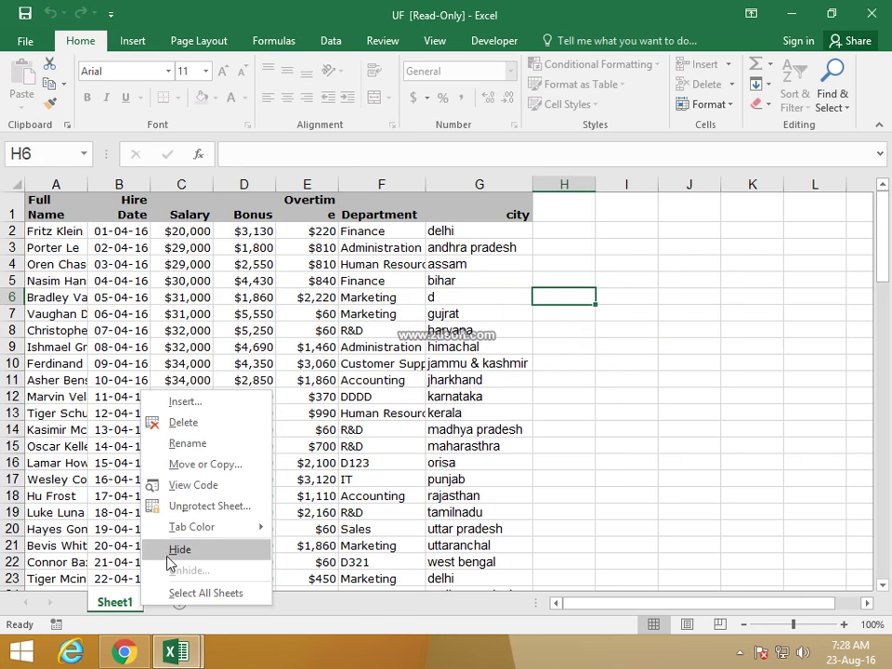
pyautogui.click(200, 504)
pyautogui.rightClick(130, 603)
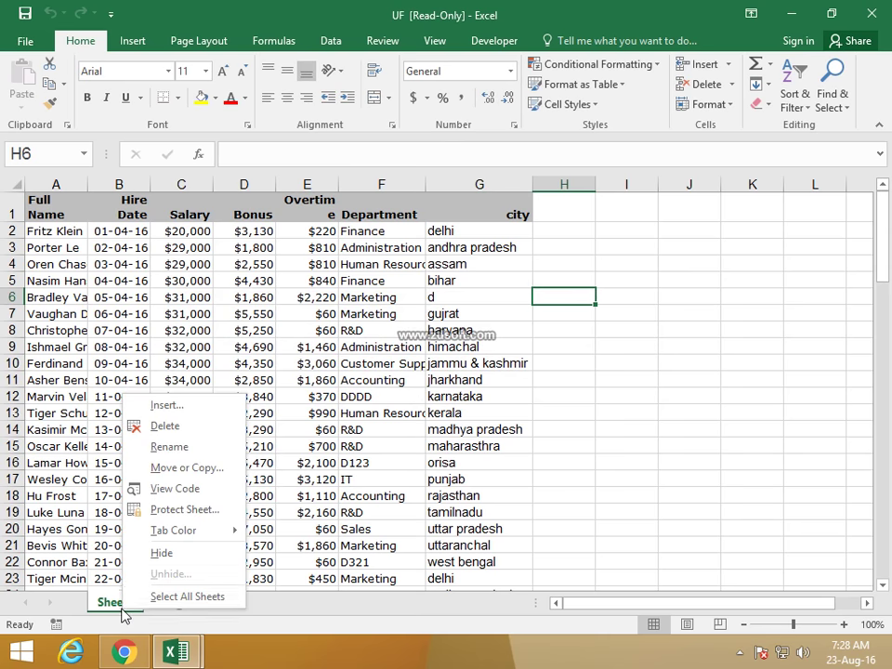
pyautogui.click(180, 511)
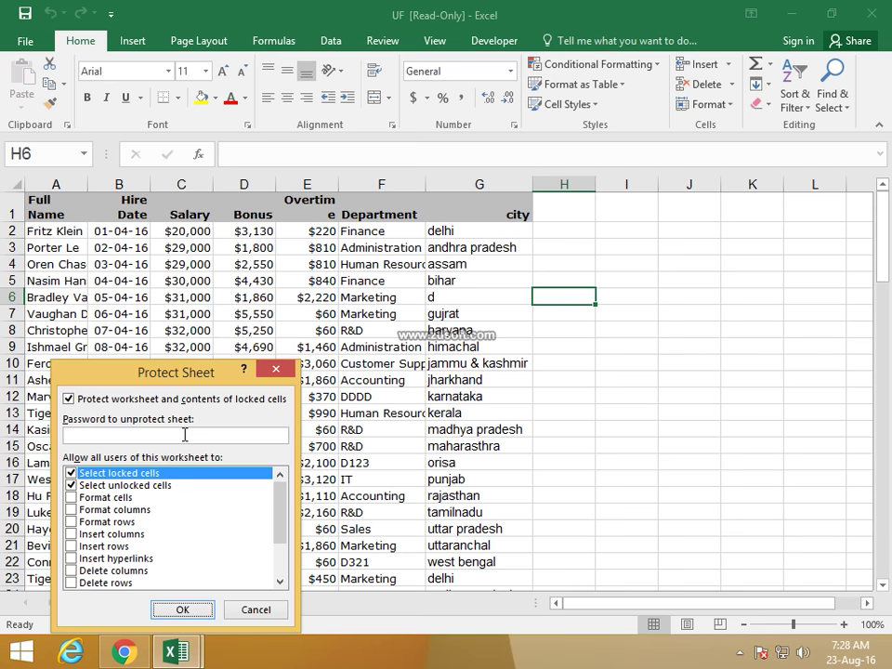
# Step: Protect Sheet1 with a password, re-entering the password to confirm
pyautogui.click(184, 434)
pyautogui.press('Return')
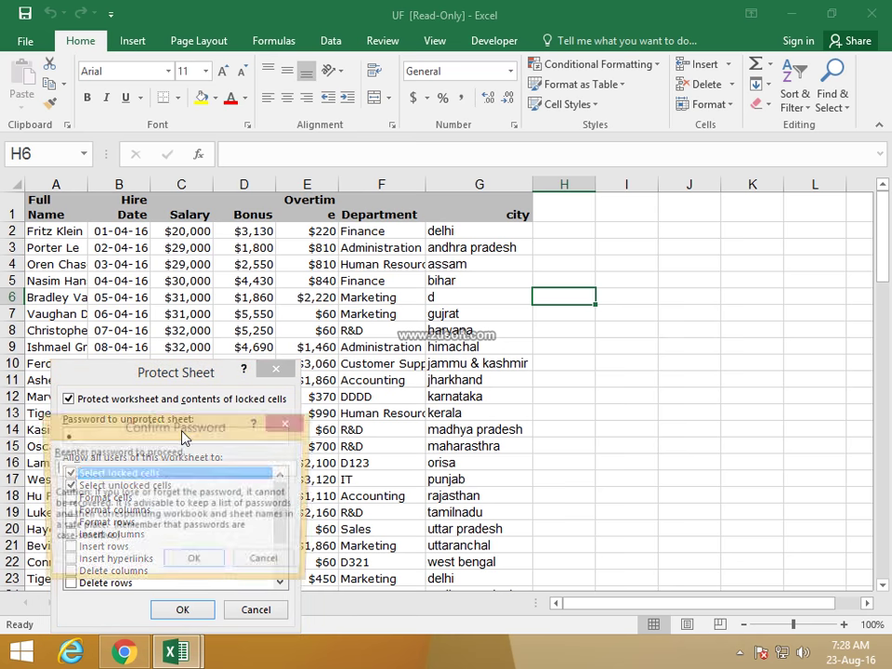
pyautogui.write('1')
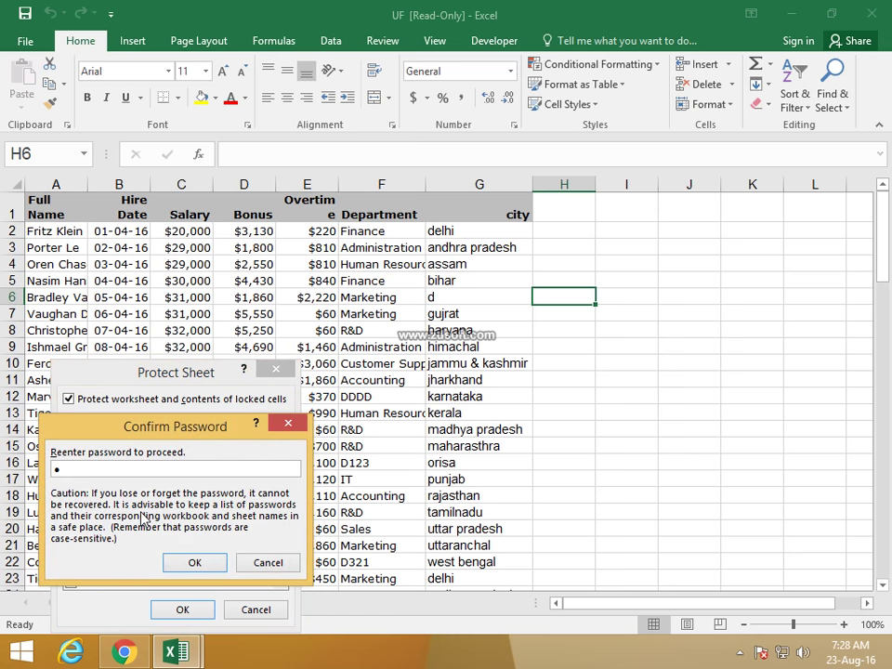
pyautogui.click(191, 562)
# Step: Try editing Bonus cell D15, dismiss the protected-sheet warning, and select G7
pyautogui.doubleClick(260, 446)
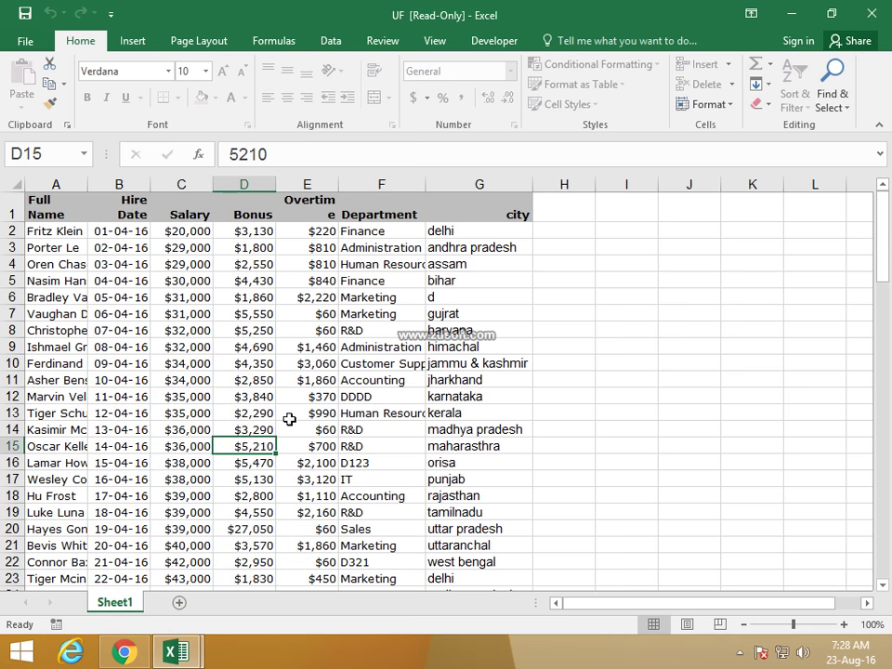
pyautogui.click(288, 416)
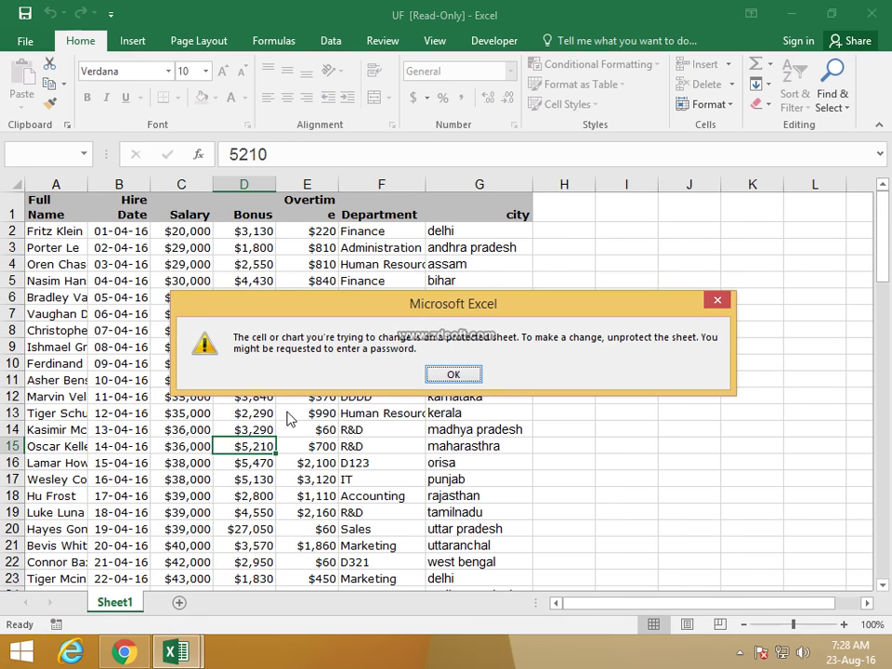
pyautogui.click(454, 374)
pyautogui.click(493, 319)
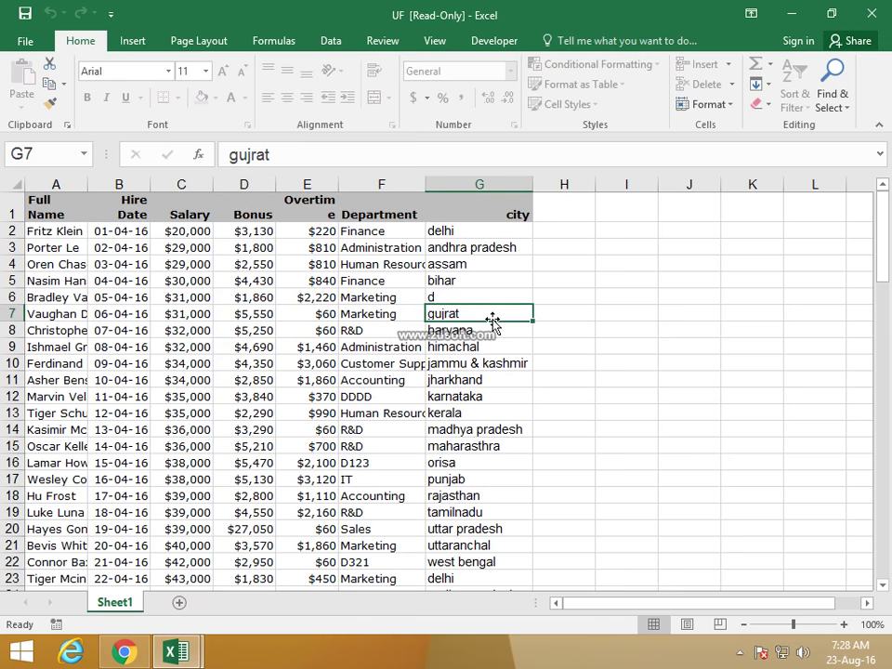
# Step: Unprotect Sheet1 by entering its password
pyautogui.rightClick(124, 602)
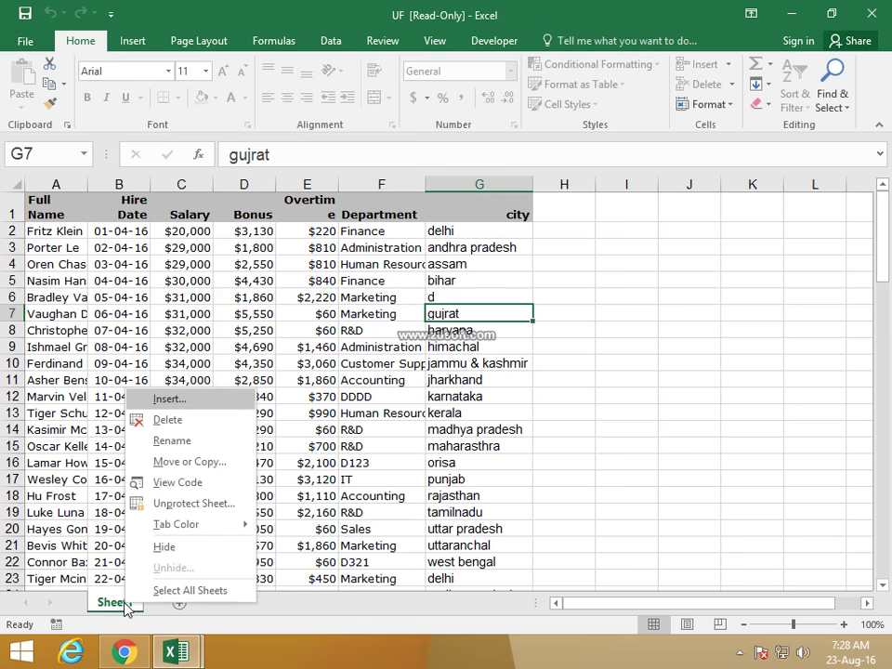
pyautogui.click(193, 503)
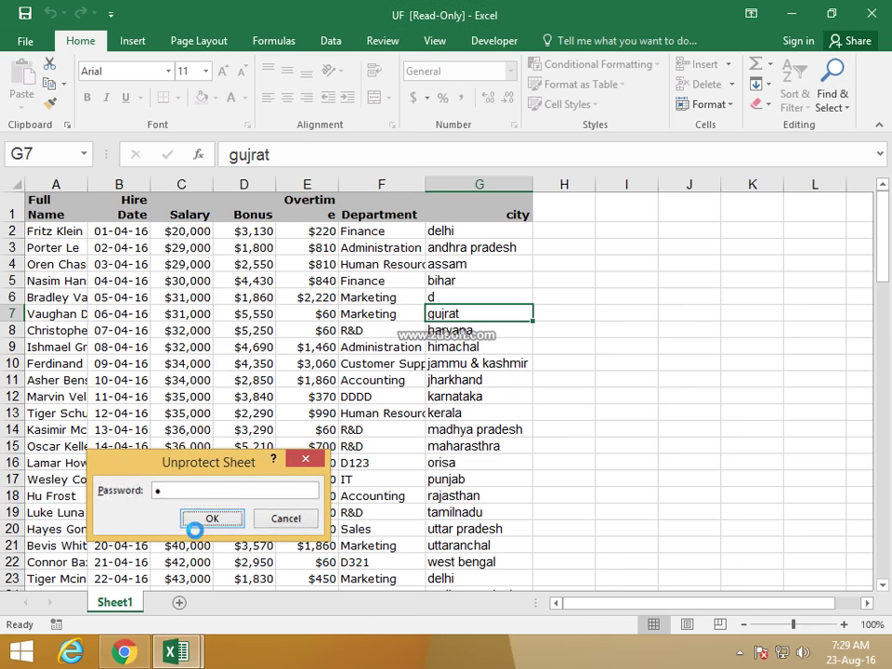
pyautogui.click(214, 520)
# Step: Protect Sheet1 again with a password, entering it twice
pyautogui.rightClick(134, 602)
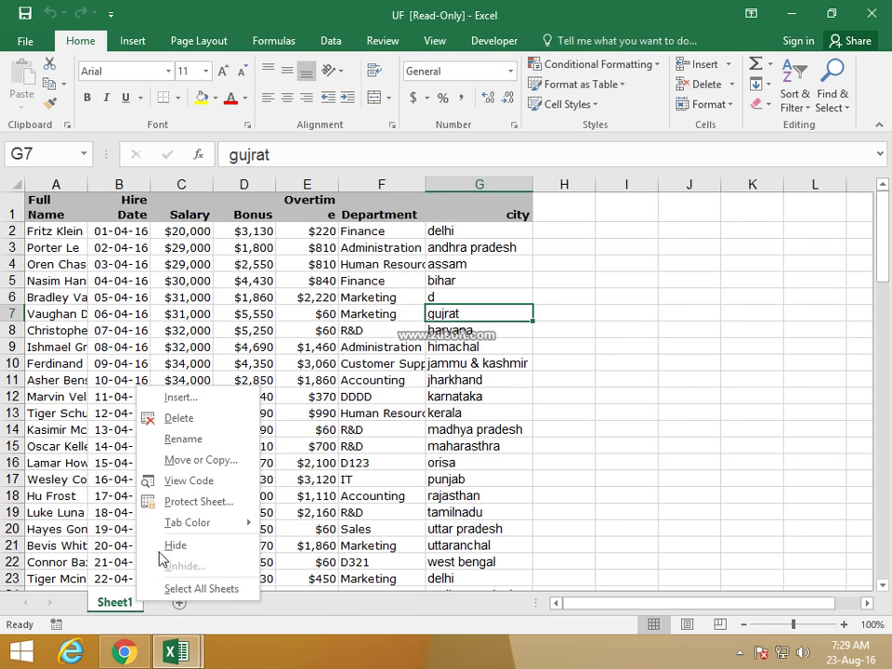
pyautogui.click(163, 501)
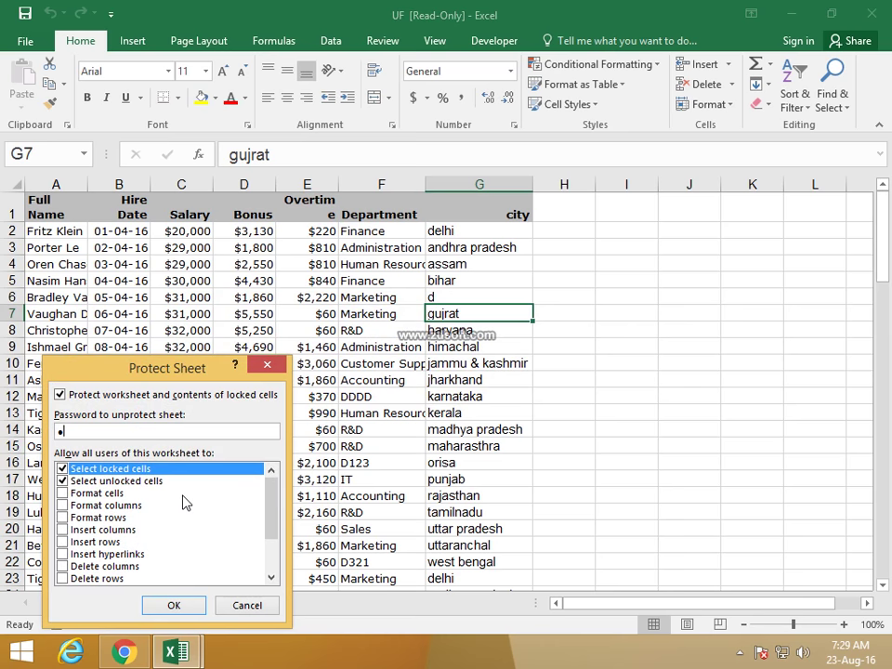
pyautogui.press('Return')
pyautogui.write('a')
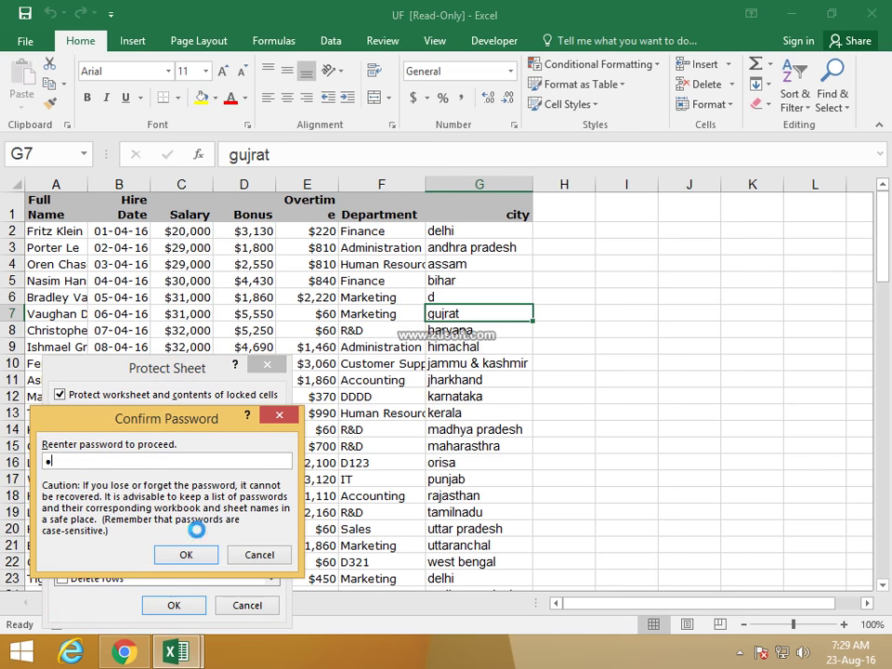
pyautogui.press('Return')
# Step: Try editing H11 and dismiss the protected-sheet warning, then select A2
pyautogui.click(381, 363)
pyautogui.doubleClick(567, 383)
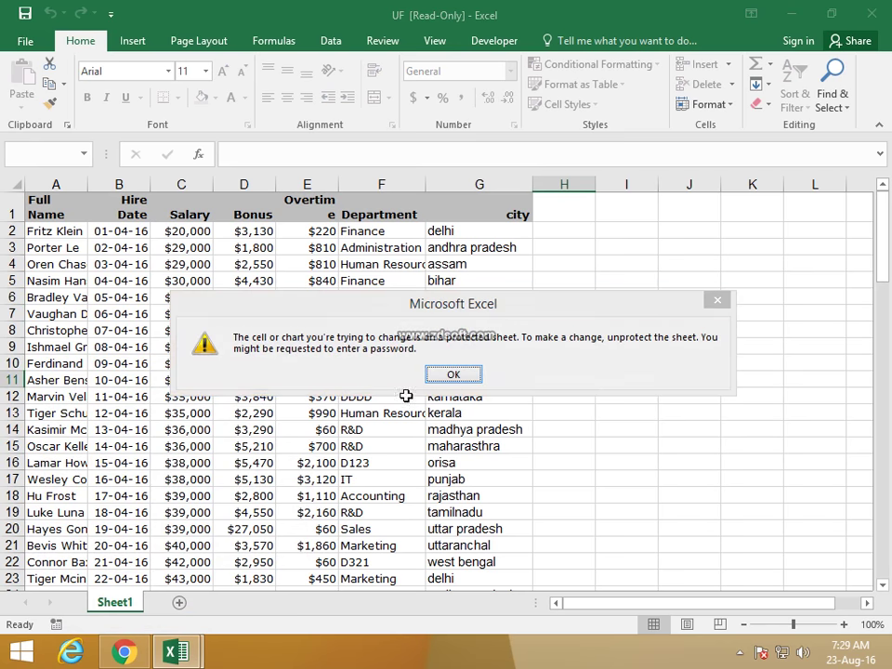
pyautogui.press('Return')
pyautogui.click(74, 230)
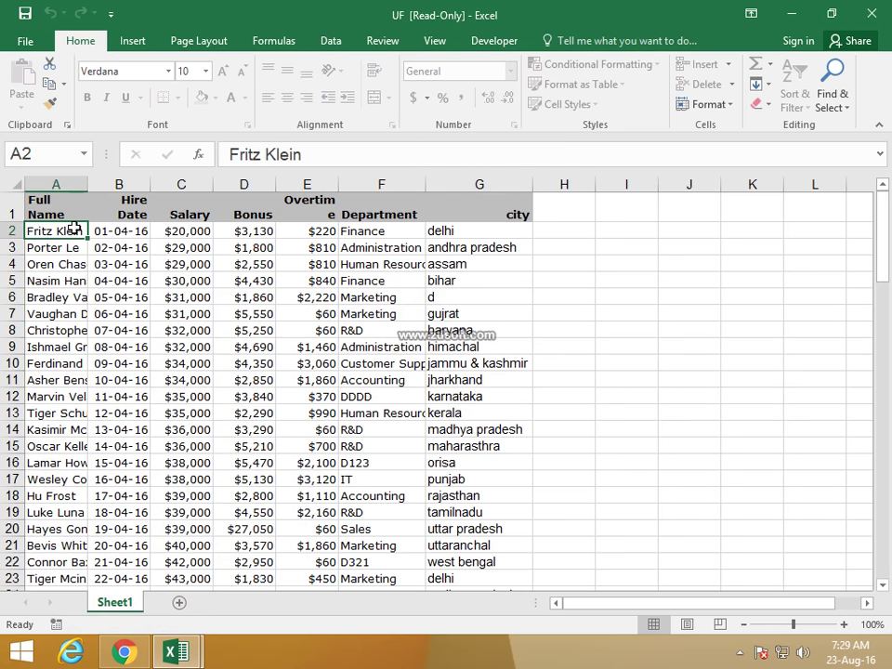
pyautogui.press('Up')
pyautogui.hotkey('ctrl', 'shift', 'Right')
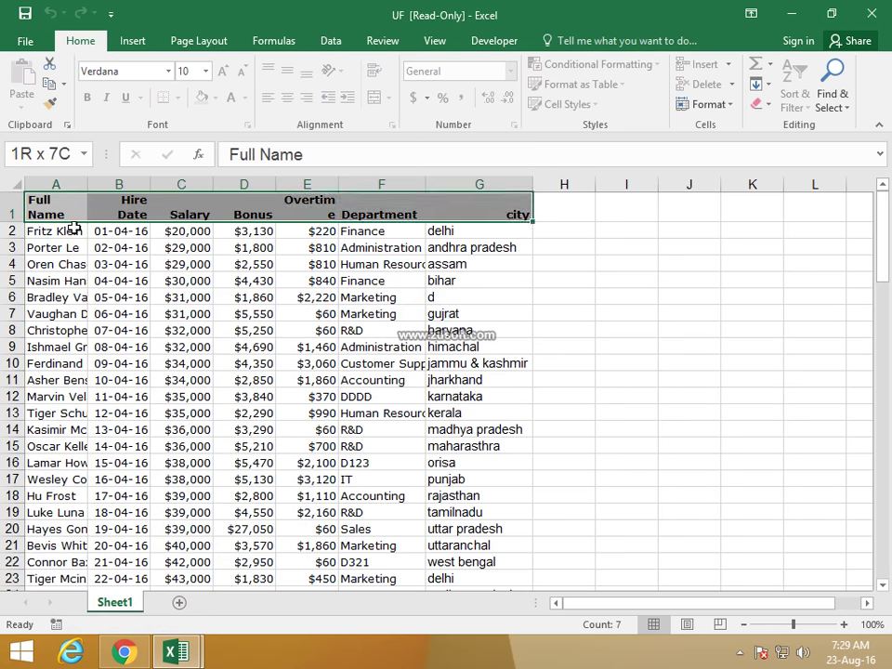
pyautogui.hotkey('ctrl', 'shift', 'Down')
pyautogui.hotkey('ctrl', 'c')
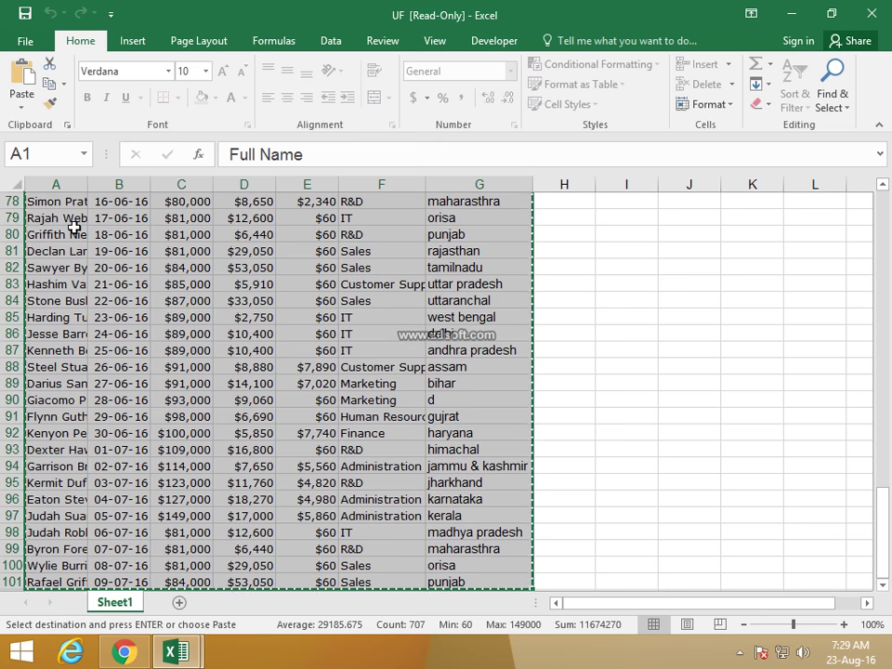
pyautogui.press('Escape')
pyautogui.scroll(20, 73, 227)
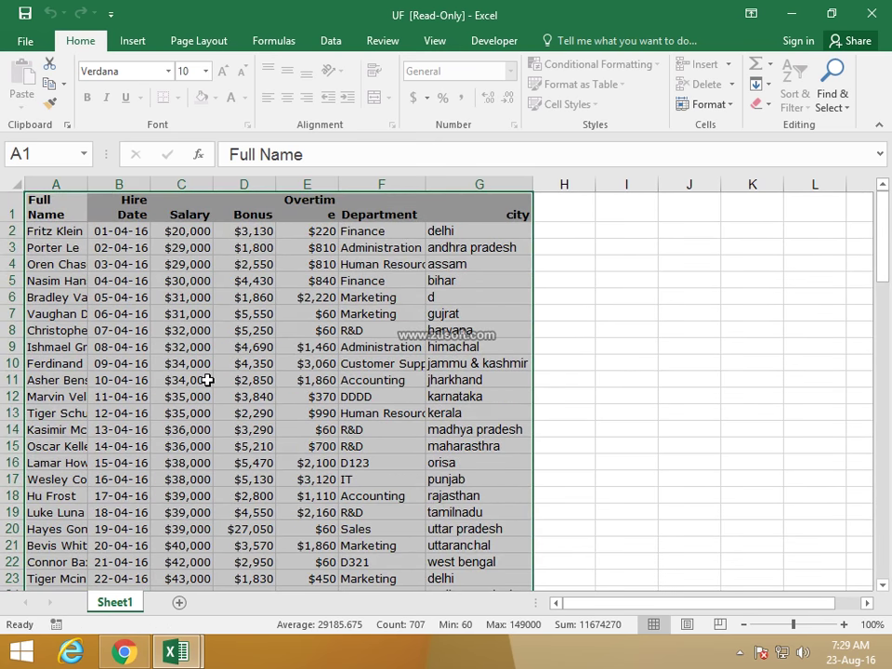
pyautogui.click(178, 380)
pyautogui.moveTo(65, 209)
pyautogui.mouseDown()
pyautogui.moveTo(508, 604)
pyautogui.moveTo(480, 484)
pyautogui.moveTo(482, 604)
pyautogui.mouseUp()
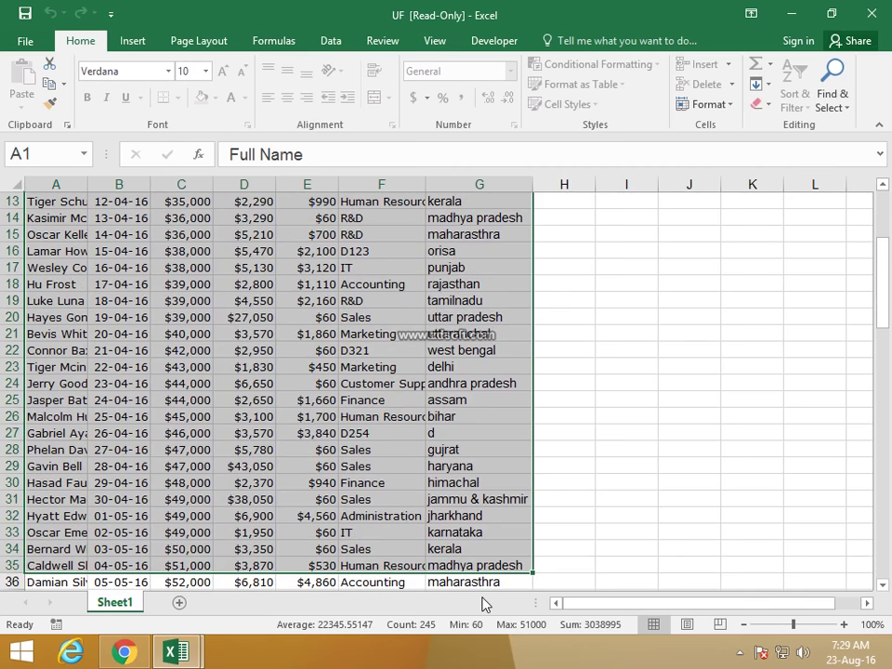
pyautogui.scroll(3, 482, 604)
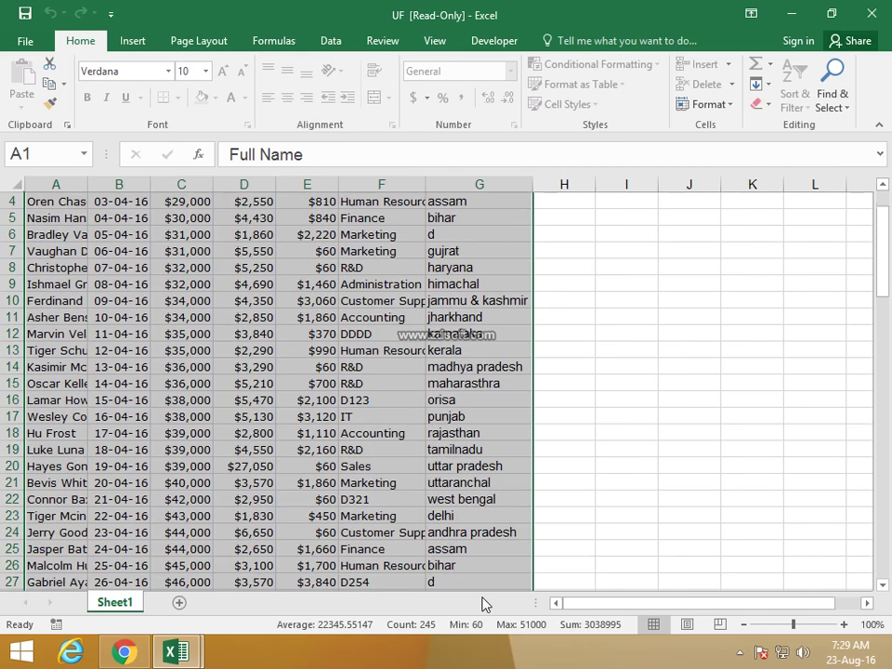
pyautogui.scroll(1, 482, 604)
pyautogui.click(307, 331)
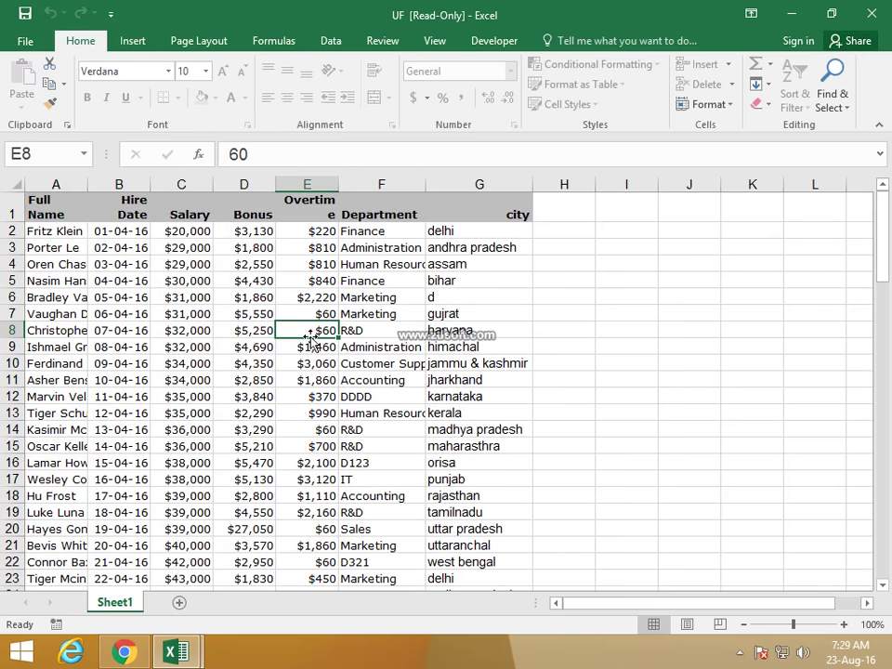
pyautogui.moveTo(119, 247)
pyautogui.mouseDown()
pyautogui.moveTo(223, 249)
pyautogui.moveTo(325, 358)
pyautogui.mouseUp()
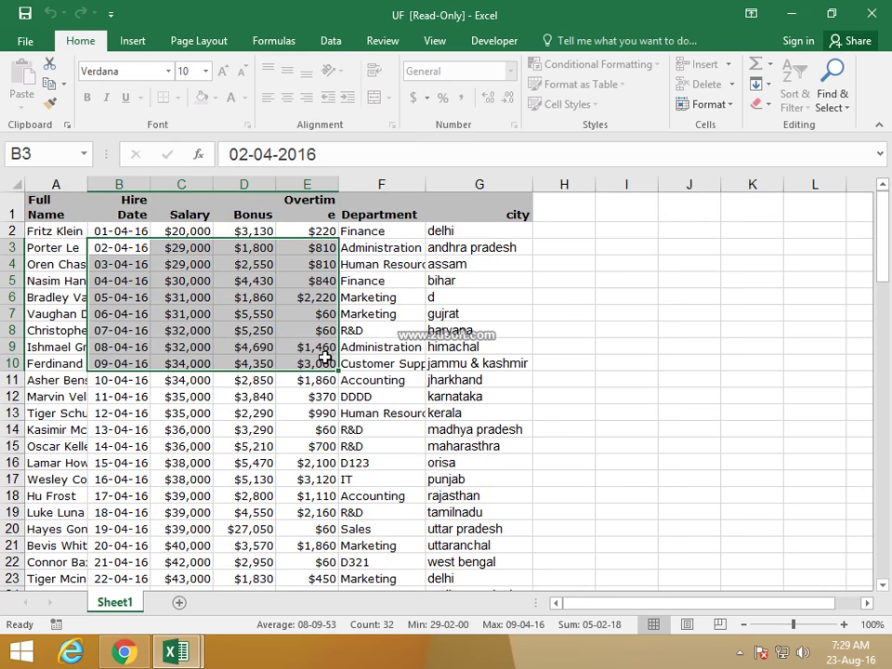
pyautogui.click(221, 462)
pyautogui.click(219, 415)
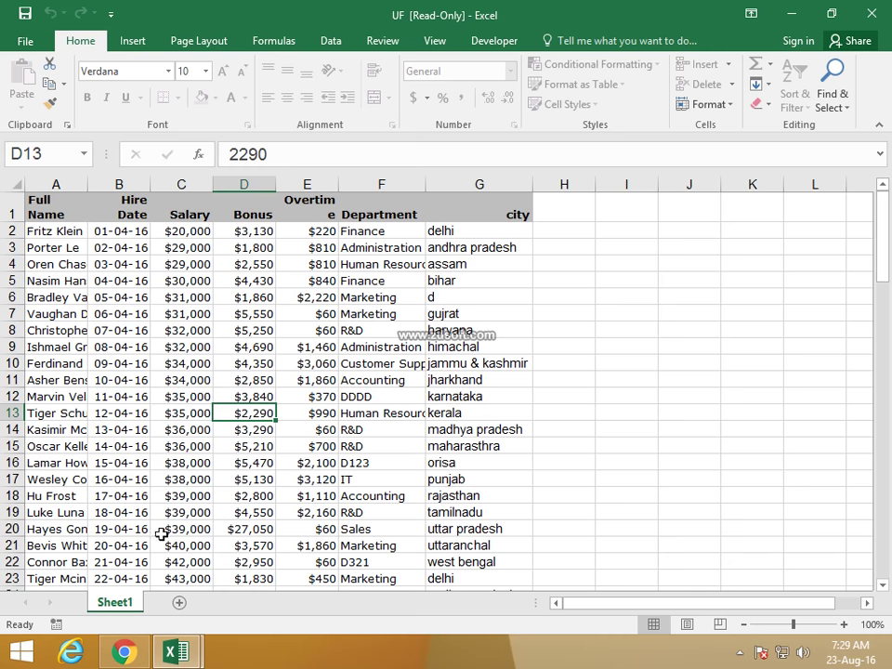
# Step: Unprotect Sheet1
pyautogui.rightClick(138, 605)
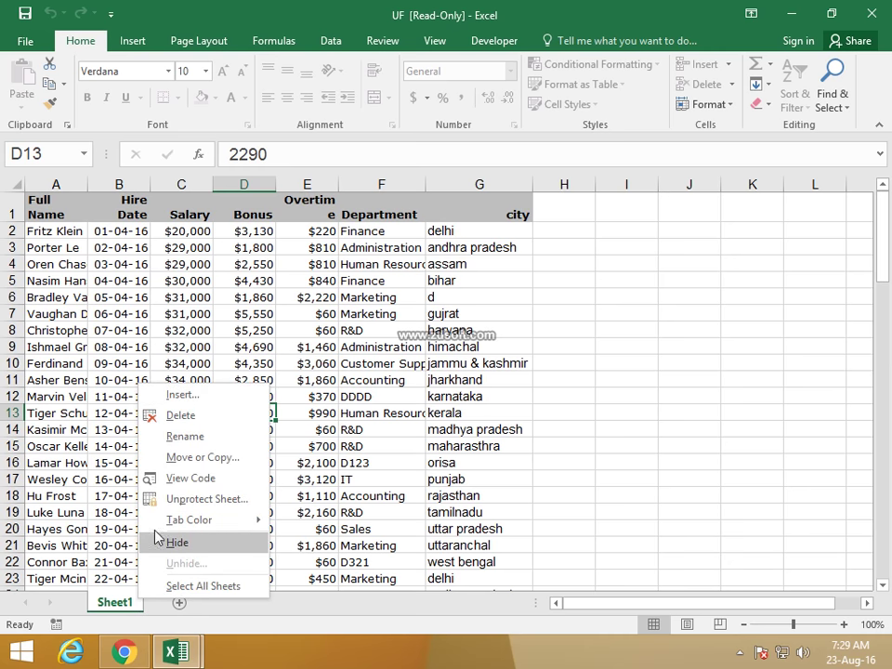
pyautogui.click(174, 499)
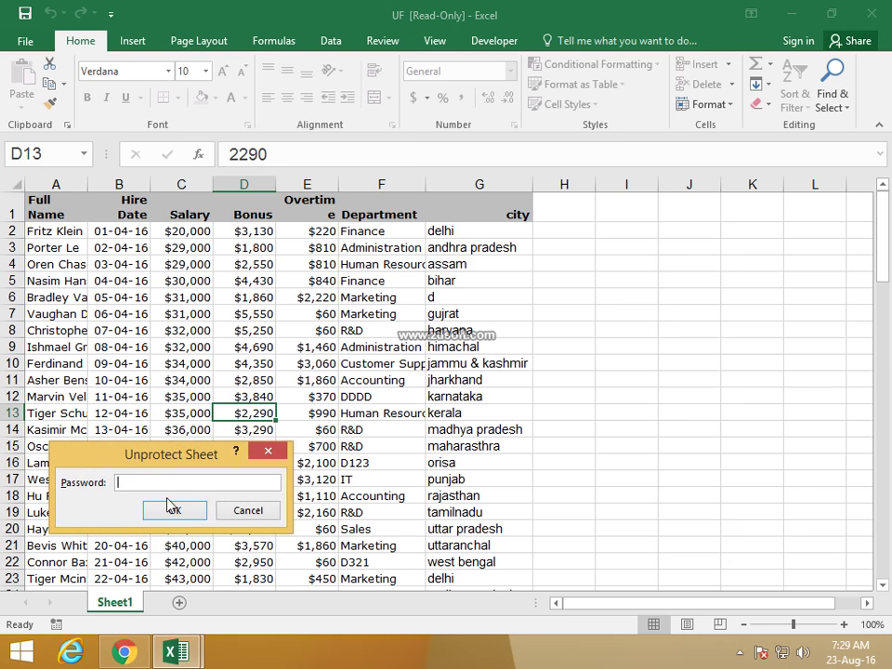
pyautogui.click(169, 505)
# Step: Test typing in D13, cancel the entry, and open Sheet1's Protect Sheet dialog
pyautogui.write('1')
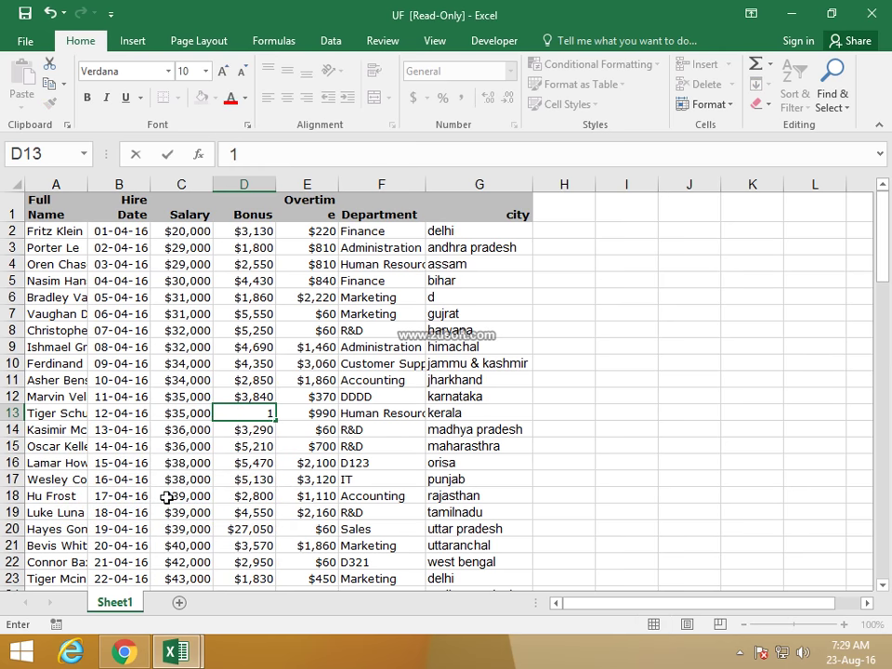
pyautogui.press('Escape')
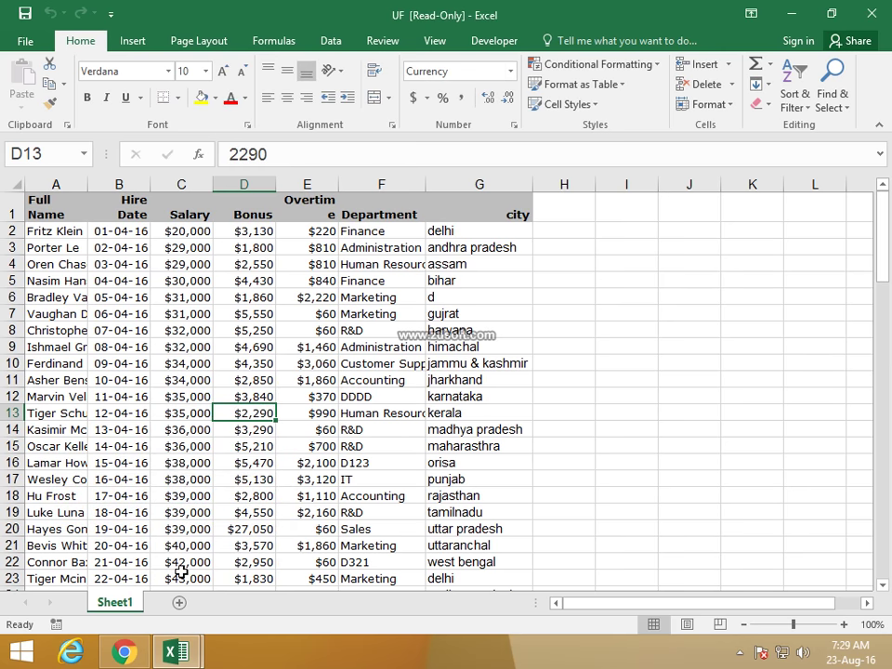
pyautogui.rightClick(129, 604)
pyautogui.click(169, 498)
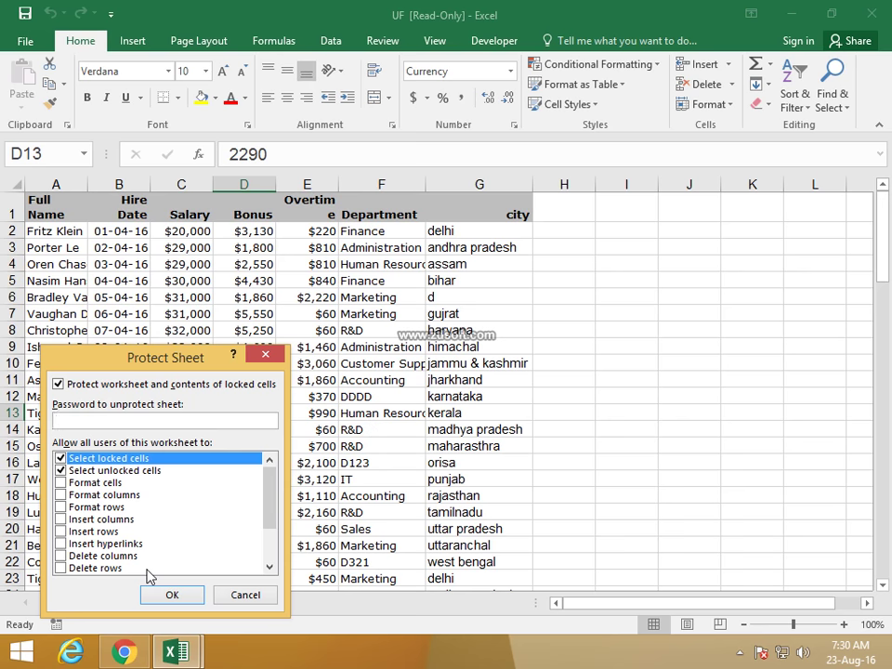
# Step: Protect Sheet1 allowing Format cells, fill D13 and D4 yellow, and confirm editing K7 is refused
pyautogui.click(90, 484)
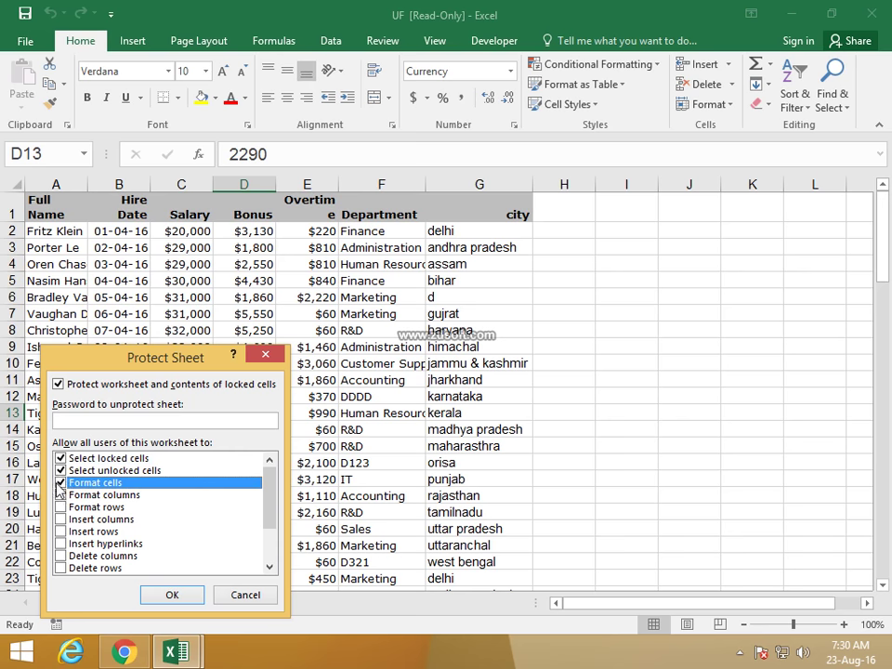
pyautogui.click(172, 594)
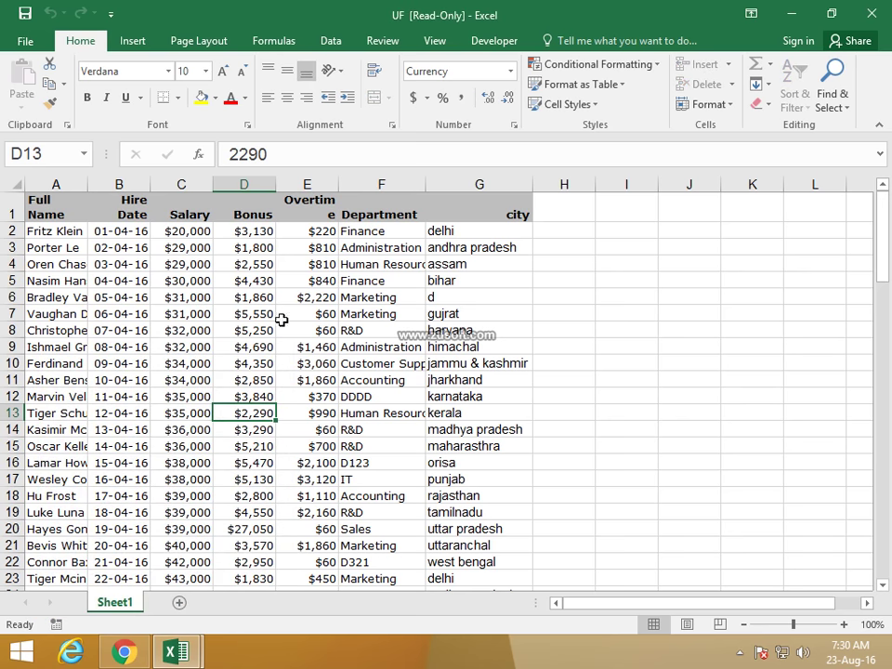
pyautogui.click(201, 98)
pyautogui.click(243, 264)
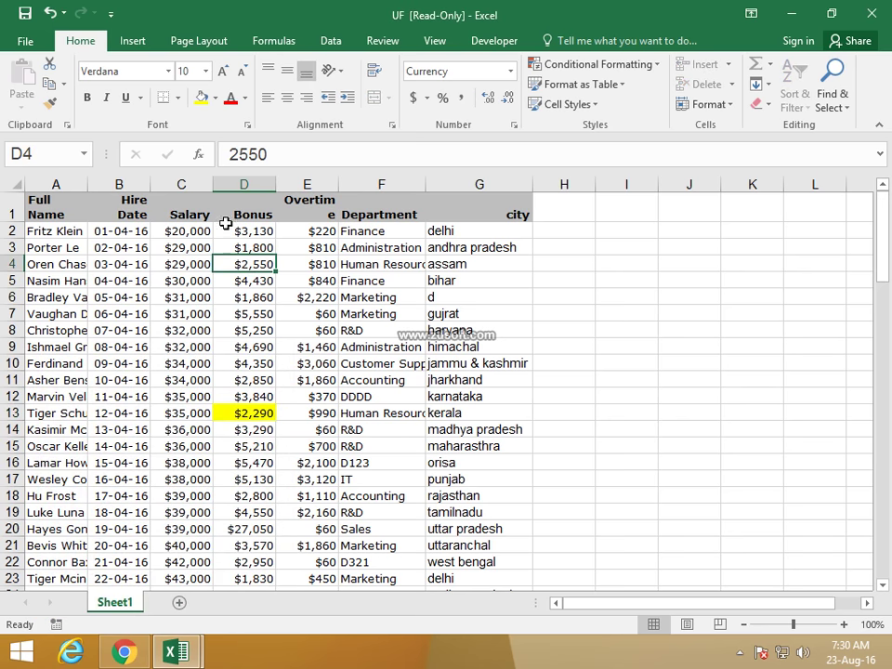
pyautogui.click(205, 96)
pyautogui.doubleClick(746, 312)
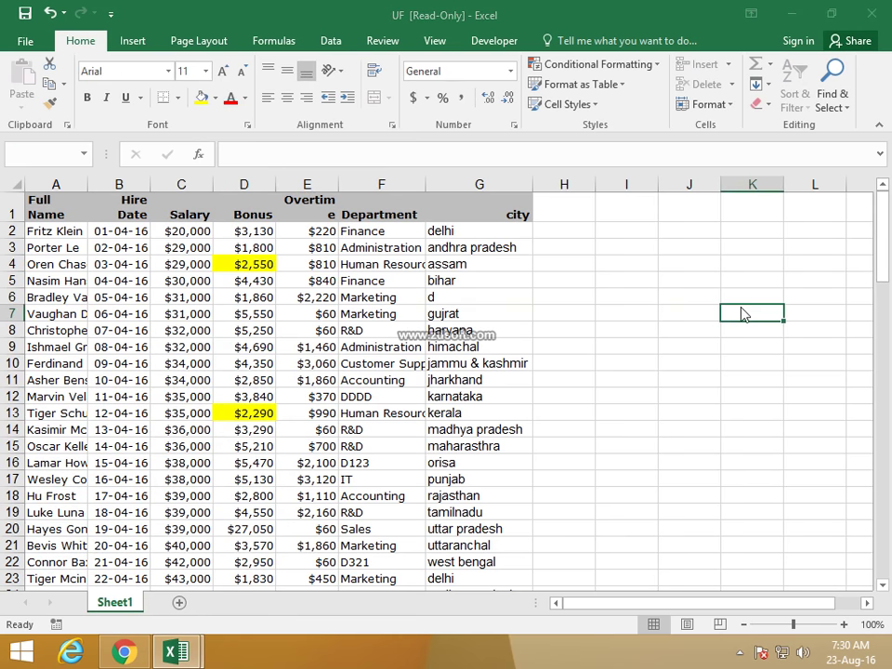
pyautogui.click(713, 301)
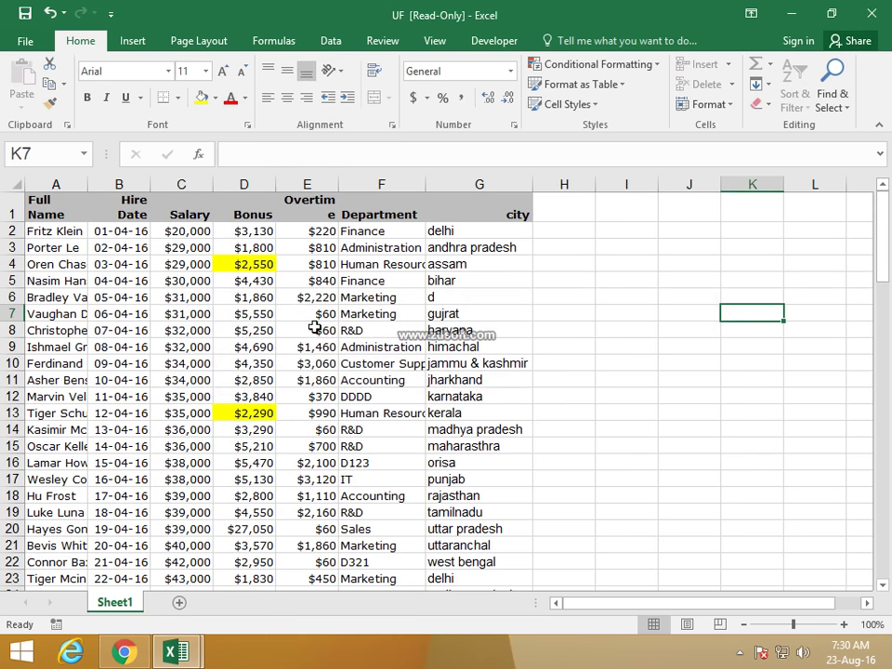
pyautogui.click(288, 327)
# Step: Unprotect Sheet1 and re-protect it with Insert rows also allowed
pyautogui.rightClick(95, 602)
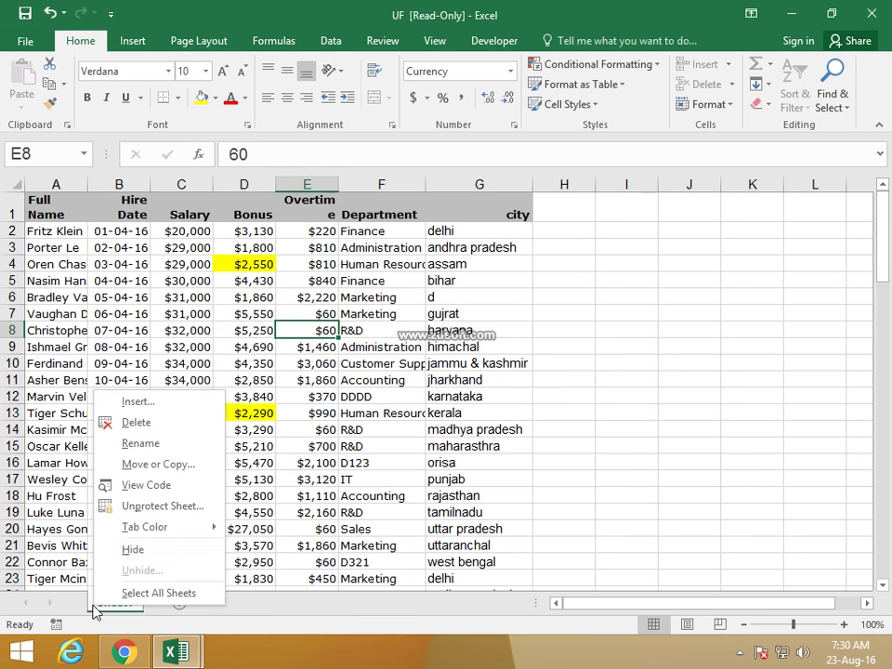
pyautogui.click(126, 503)
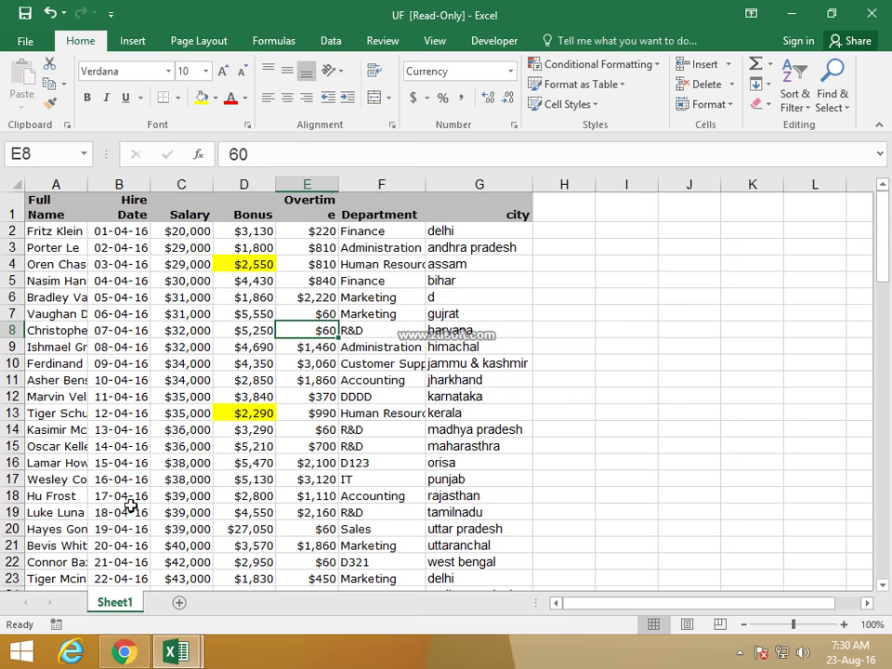
pyautogui.rightClick(115, 602)
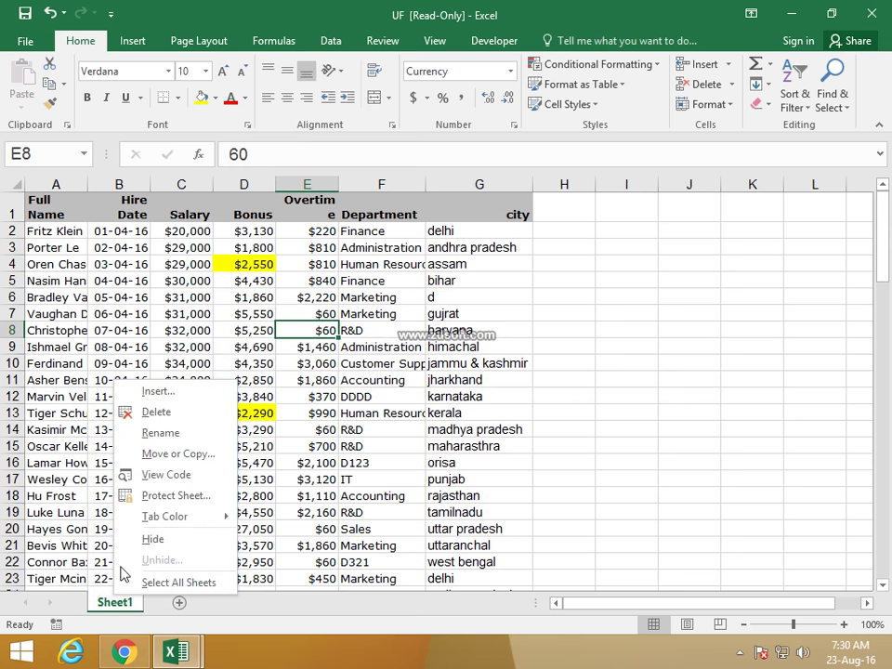
pyautogui.click(171, 498)
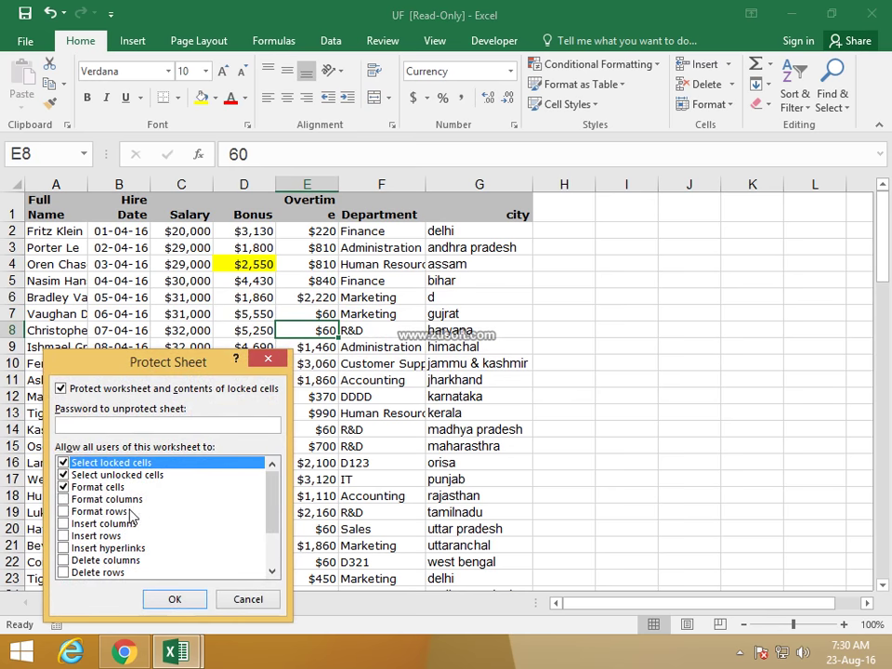
pyautogui.click(87, 537)
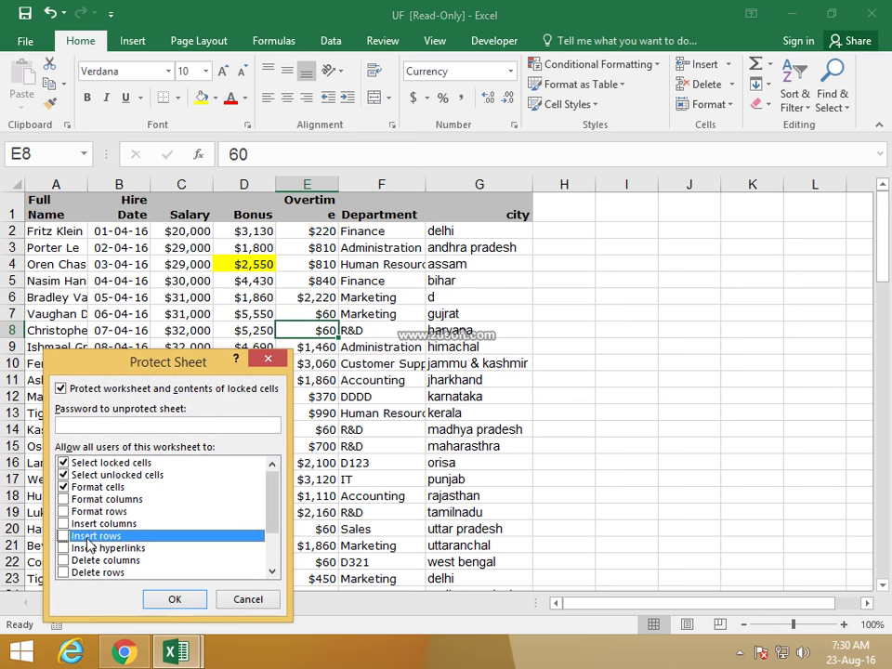
pyautogui.click(177, 598)
# Step: Try editing D16 and dismiss the protected-sheet warning
pyautogui.click(261, 462)
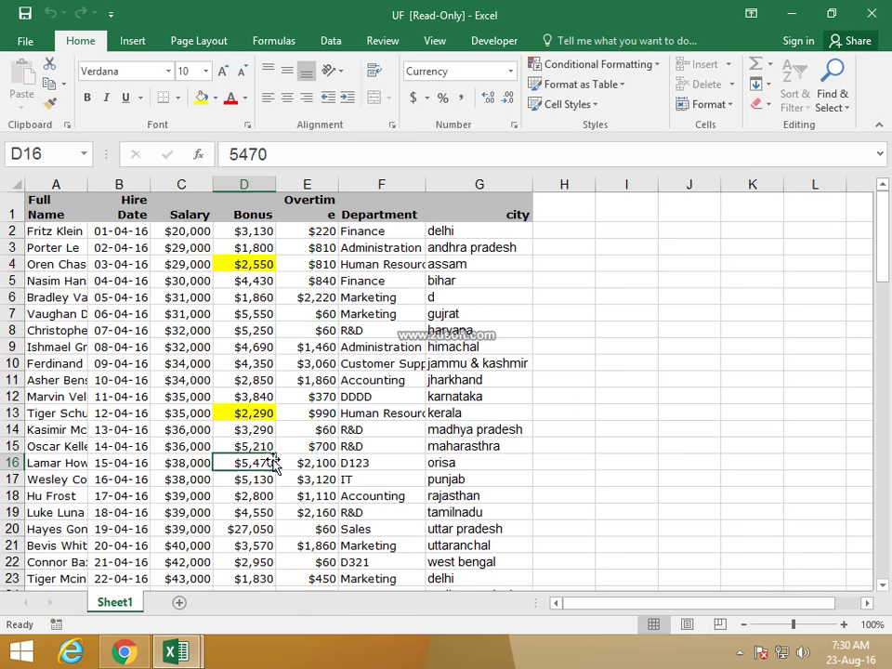
pyautogui.doubleClick(261, 463)
pyautogui.press('Return')
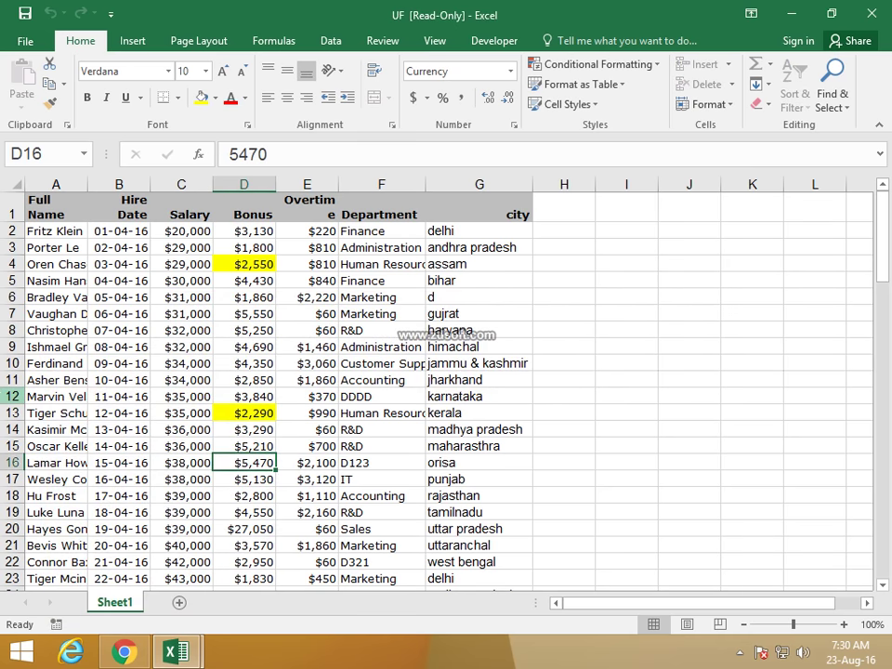
# Step: Insert a blank row above row 12, then undo it with Ctrl+Z
pyautogui.click(5, 397)
pyautogui.rightClick(5, 397)
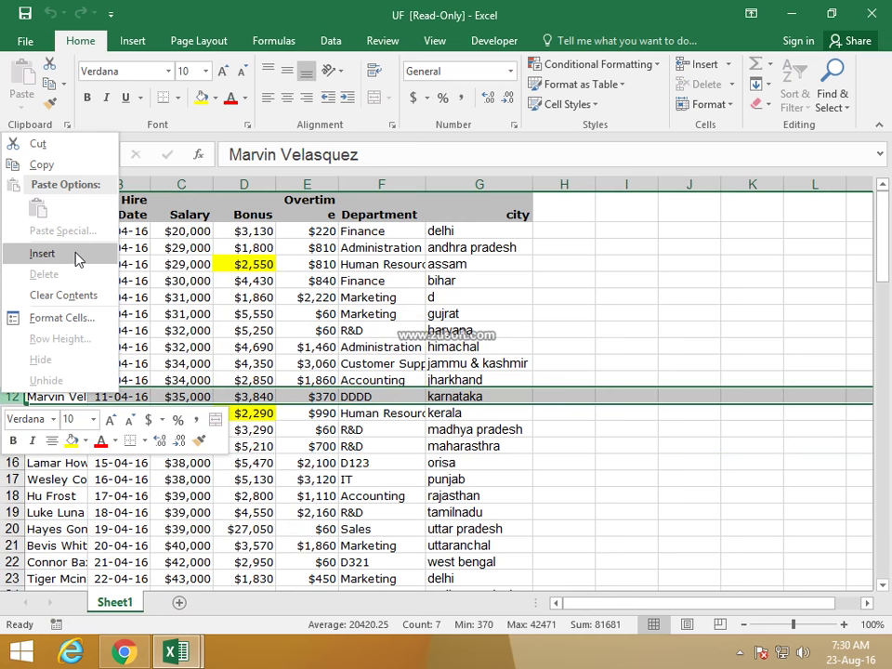
pyautogui.click(77, 259)
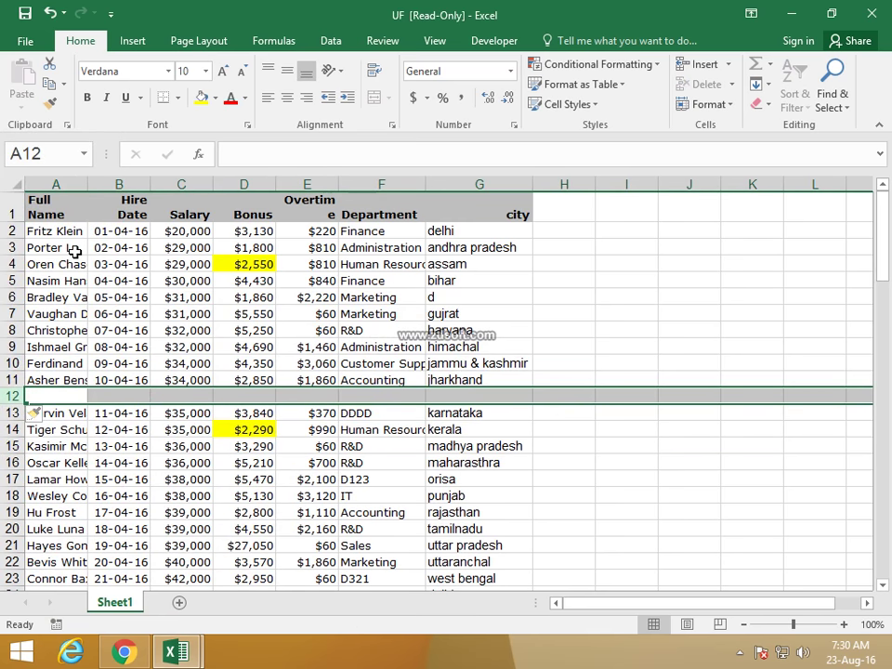
pyautogui.hotkey('ctrl', 'z')
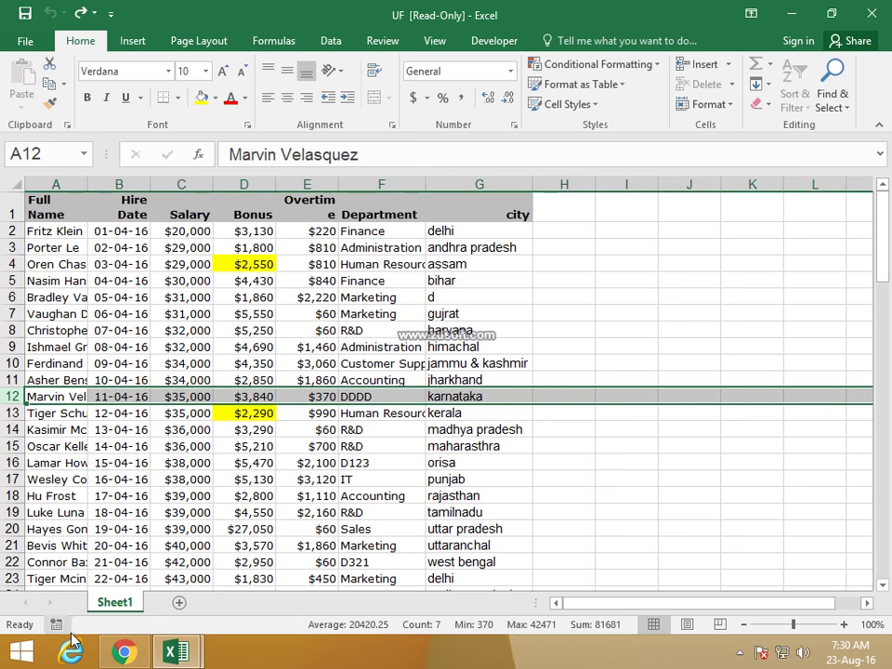
# Step: Unprotect Sheet1 and reopen its tab menu
pyautogui.rightClick(93, 599)
pyautogui.moveTo(145, 515)
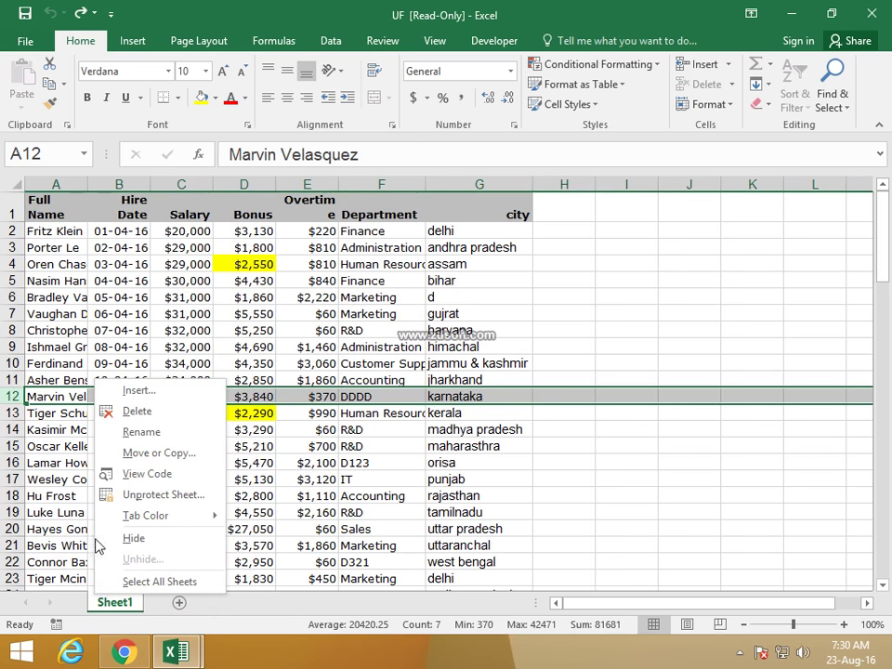
pyautogui.click(120, 497)
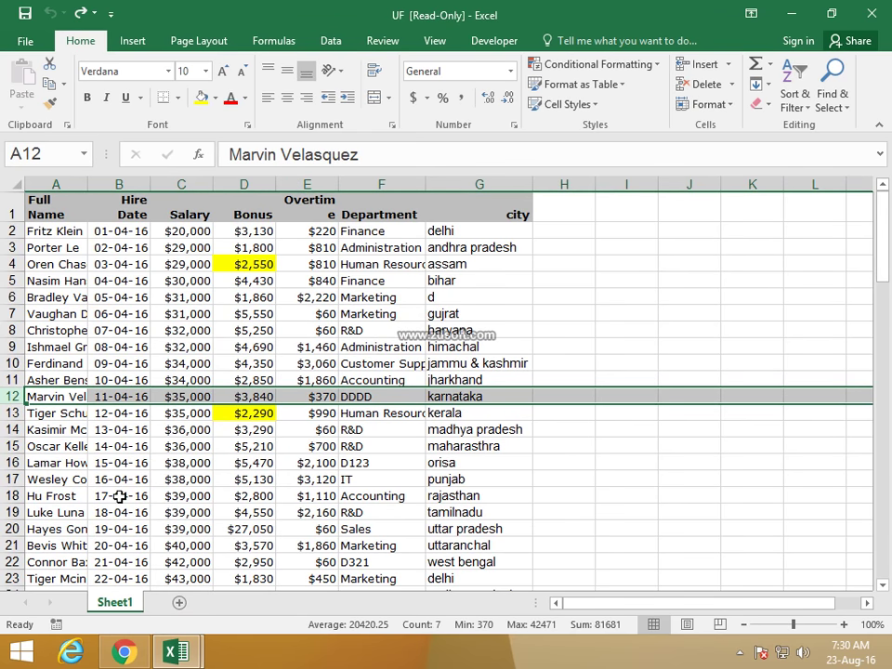
pyautogui.rightClick(119, 602)
# Step: Protect Sheet1 with Insert rows, Format cells, and both cell-selection options unchecked
pyautogui.click(163, 512)
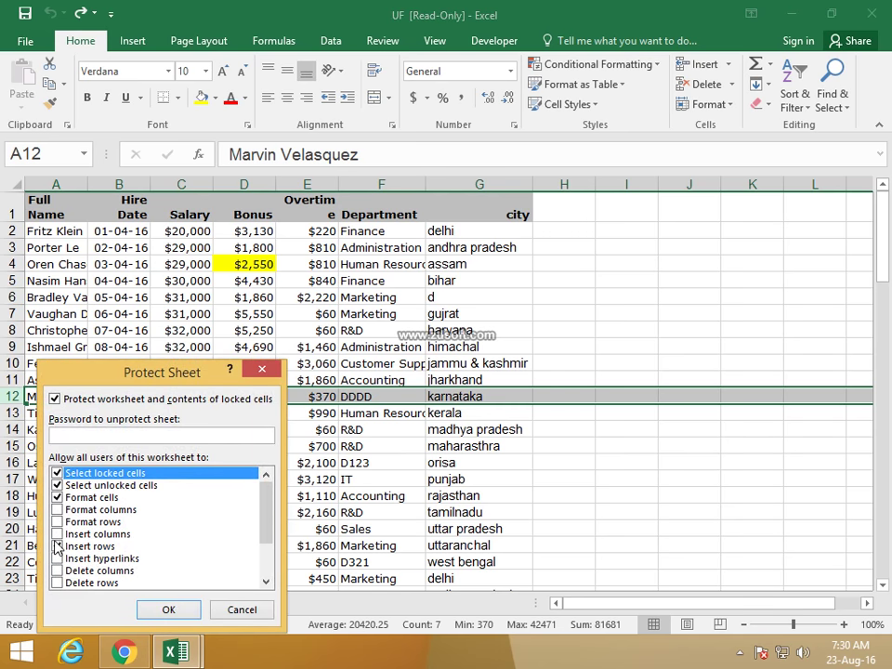
pyautogui.click(56, 548)
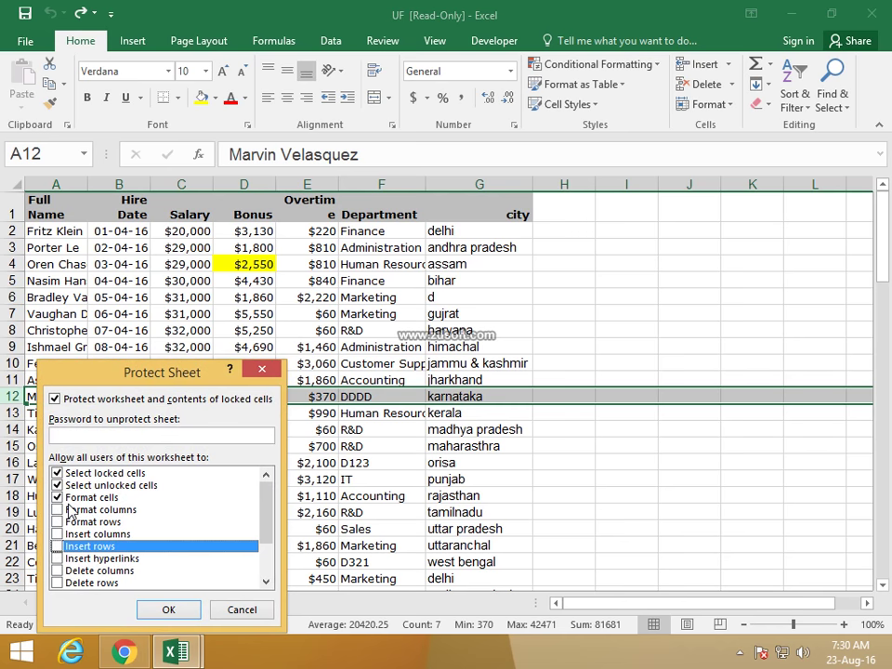
pyautogui.scroll(-2, 126, 576)
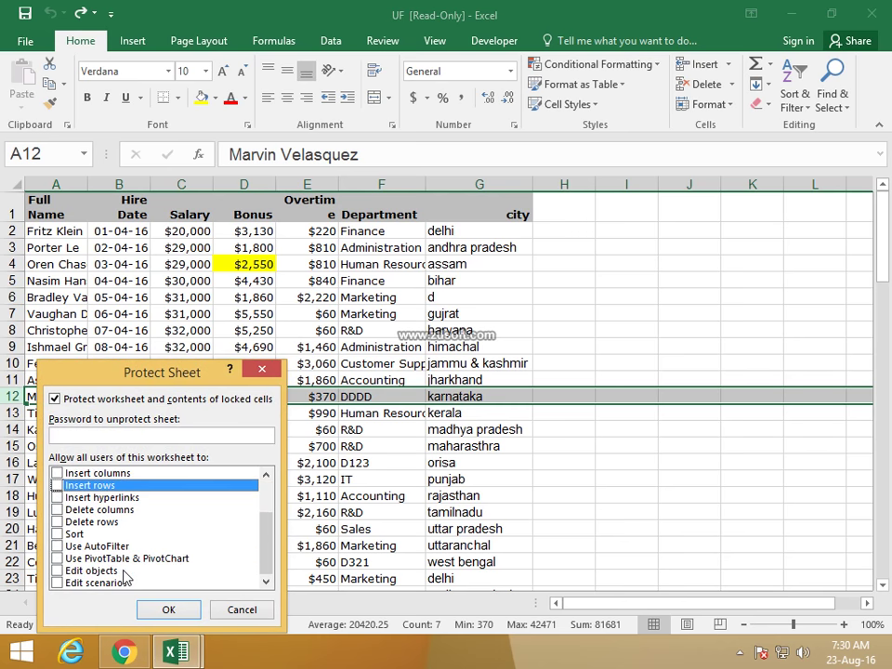
pyautogui.scroll(2, 126, 576)
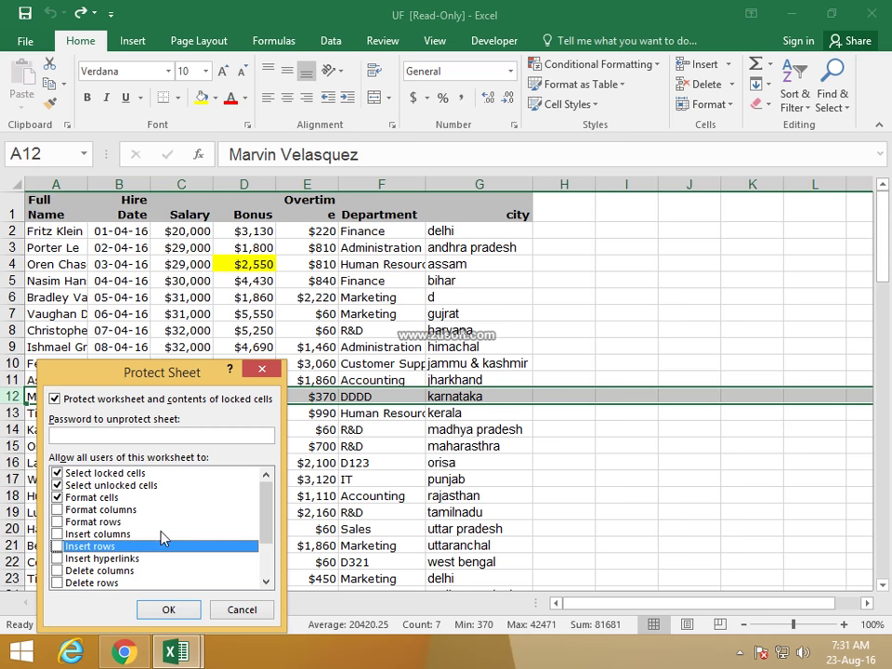
pyautogui.click(56, 498)
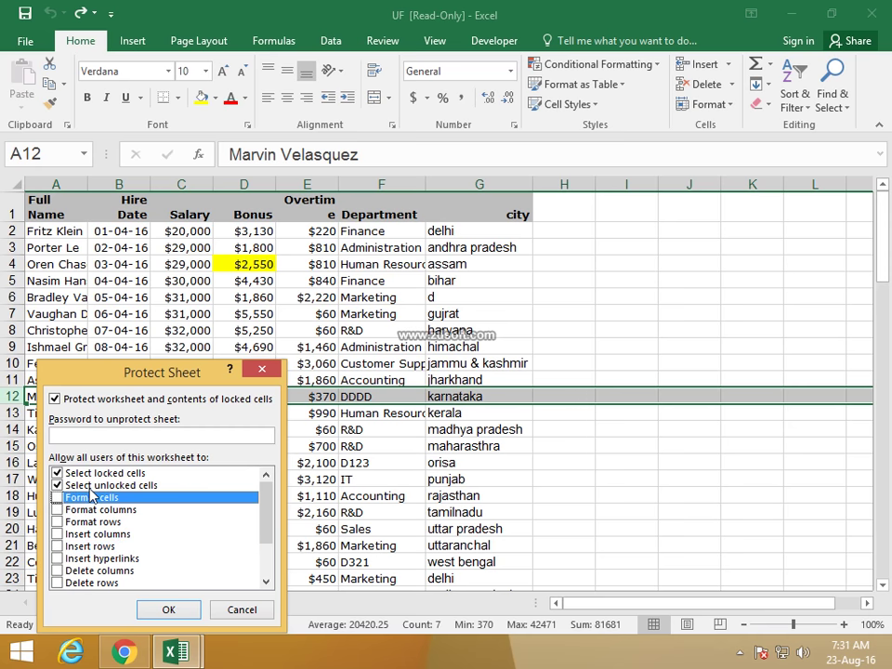
pyautogui.click(56, 484)
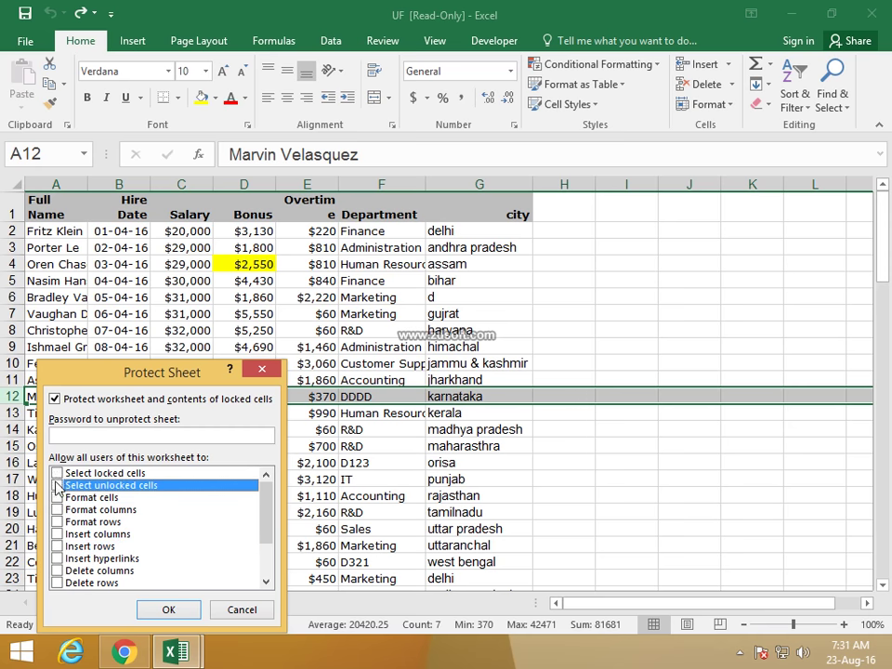
pyautogui.click(168, 610)
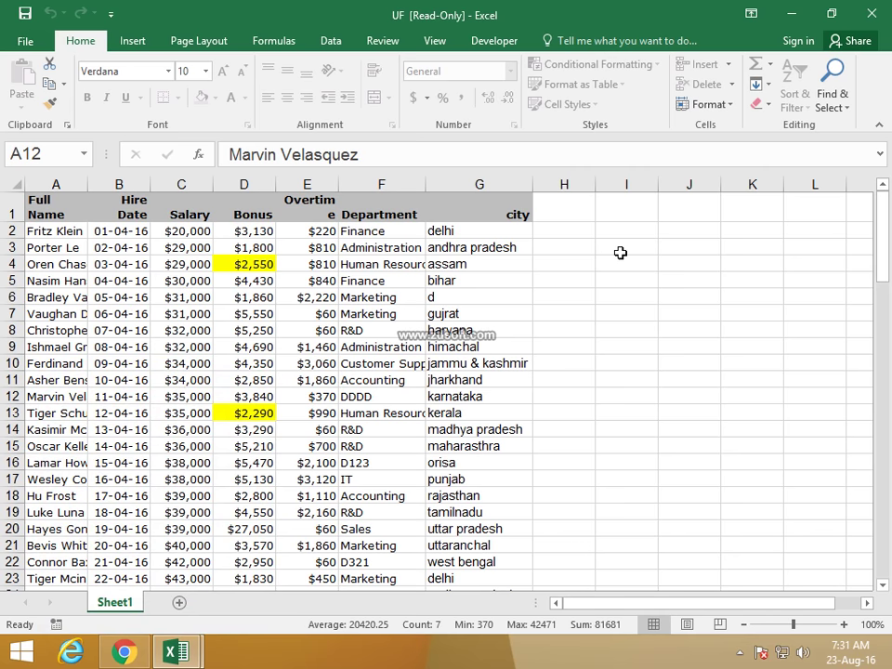
# Step: Confirm Delete is refused on the protected sheet, then unprotect Sheet1
pyautogui.press('Delete')
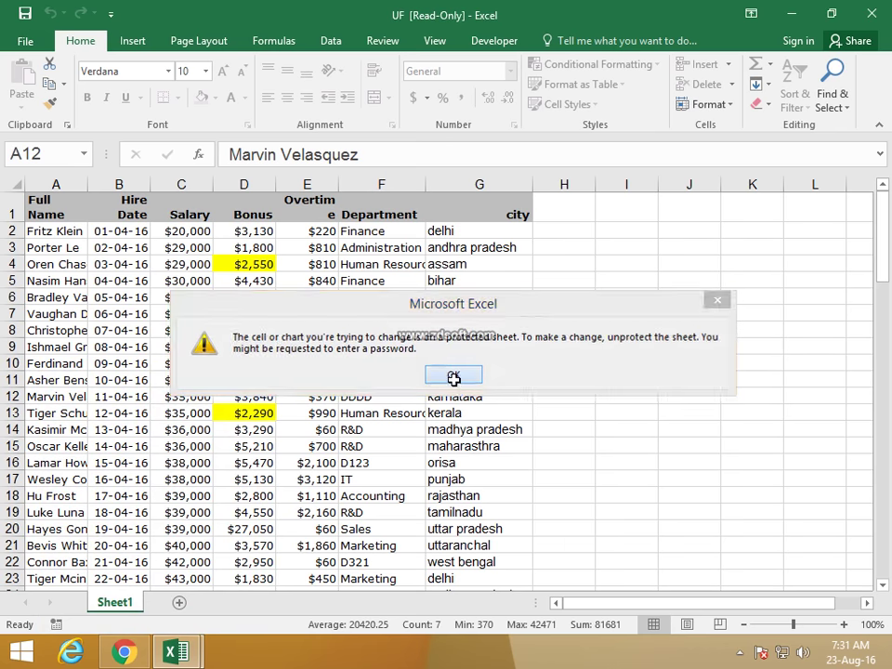
pyautogui.click(453, 376)
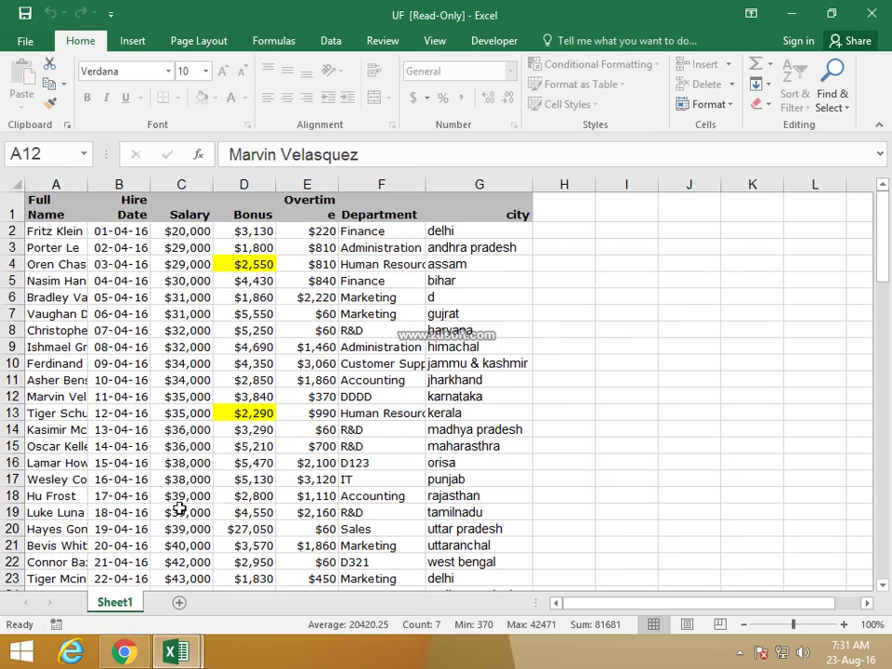
pyautogui.rightClick(127, 602)
pyautogui.click(156, 507)
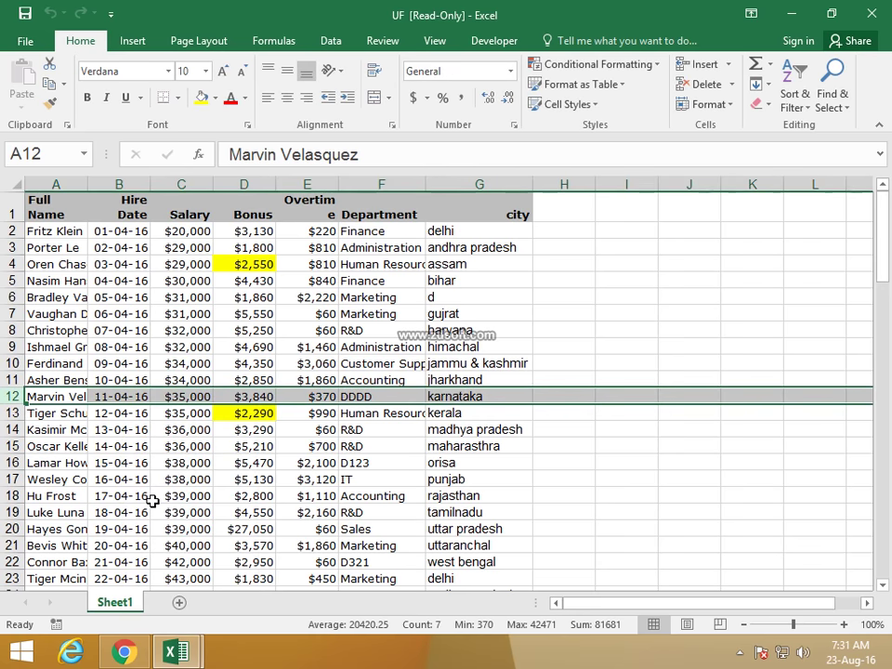
# Step: Start re-protecting Sheet1 and set a password for unprotecting it
pyautogui.rightClick(117, 602)
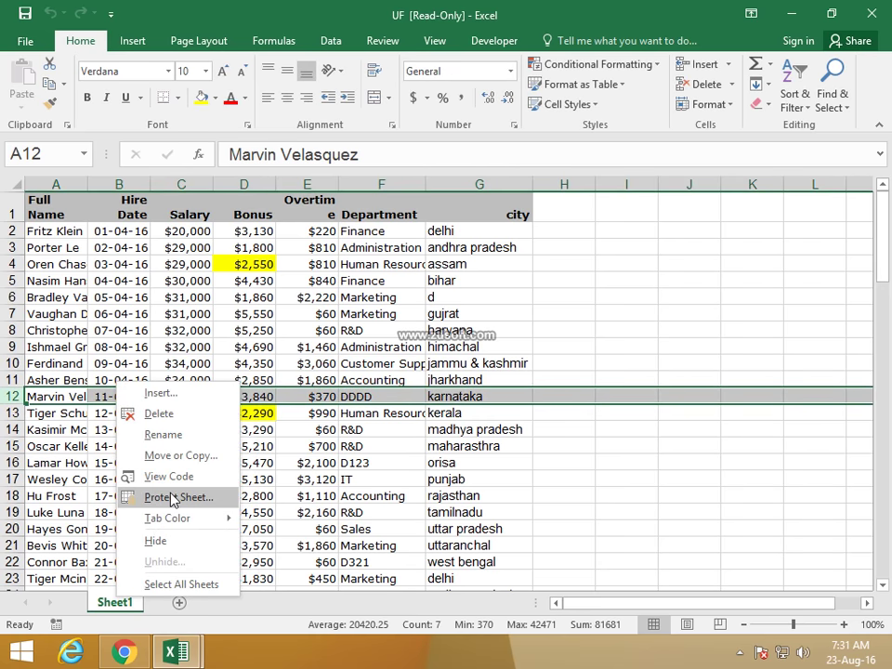
pyautogui.click(178, 497)
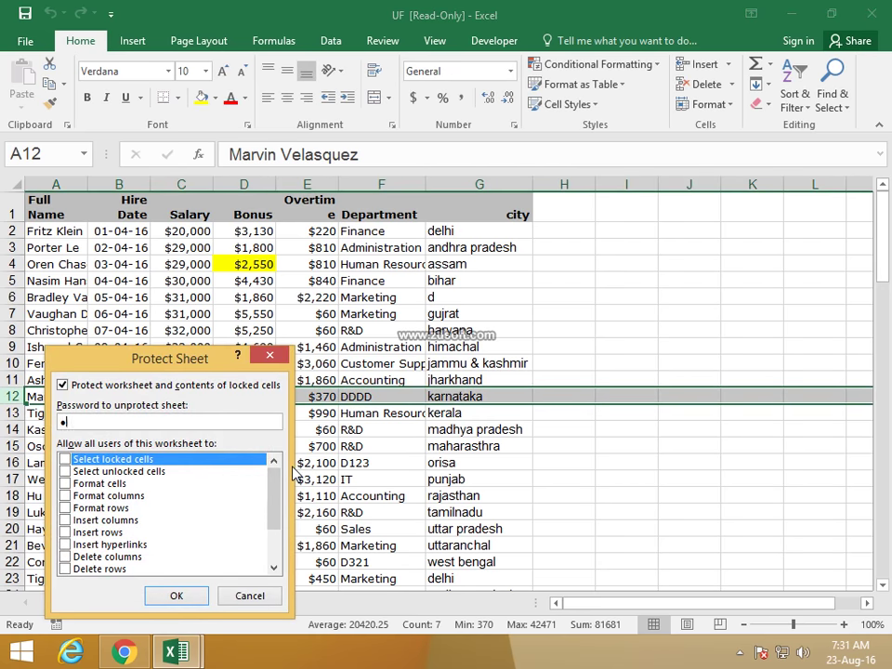
pyautogui.press('Return')
pyautogui.press('Return')
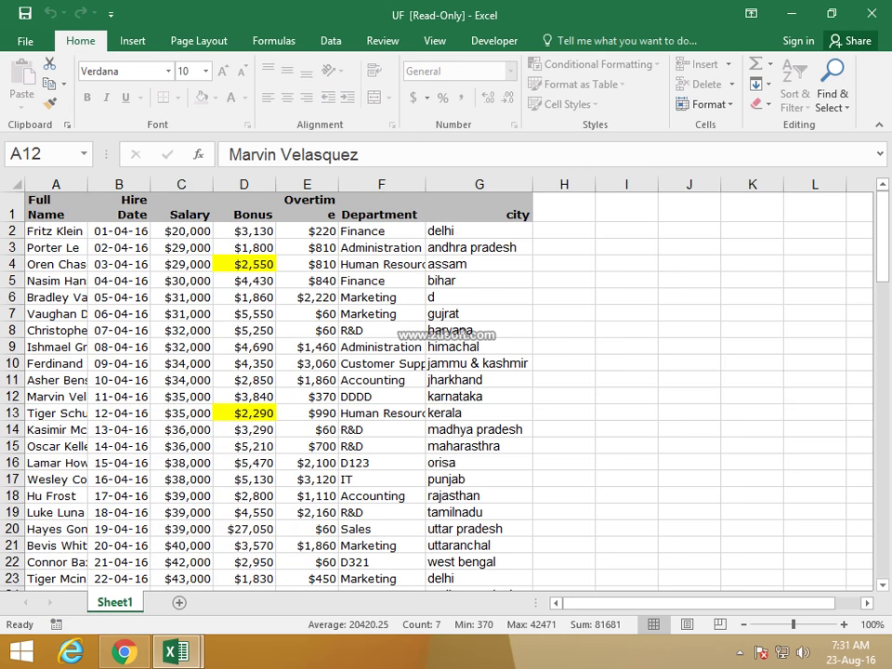
pyautogui.click(179, 602)
pyautogui.moveTo(119, 233); pyautogui.dragTo(621, 366)
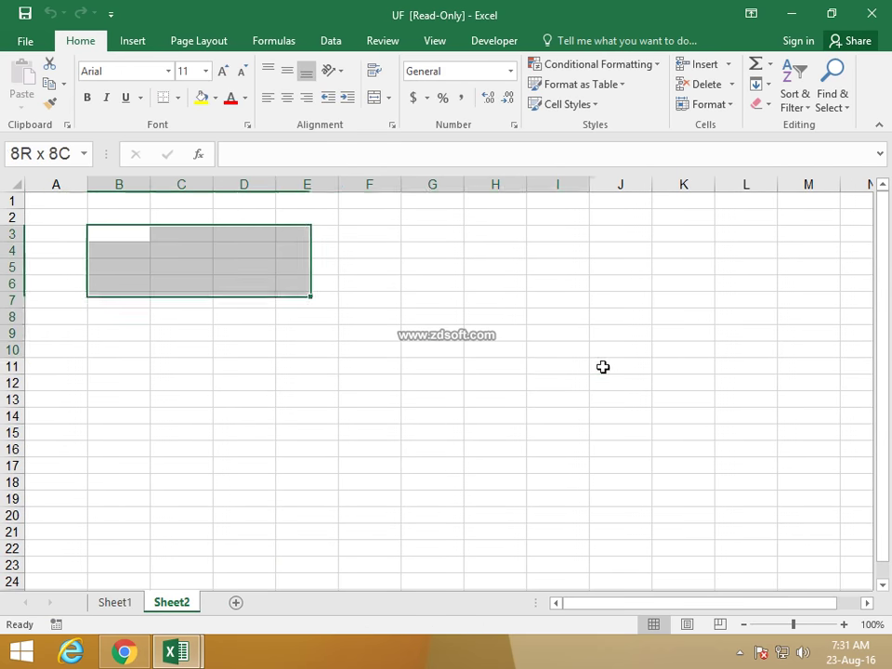
pyautogui.click(114, 602)
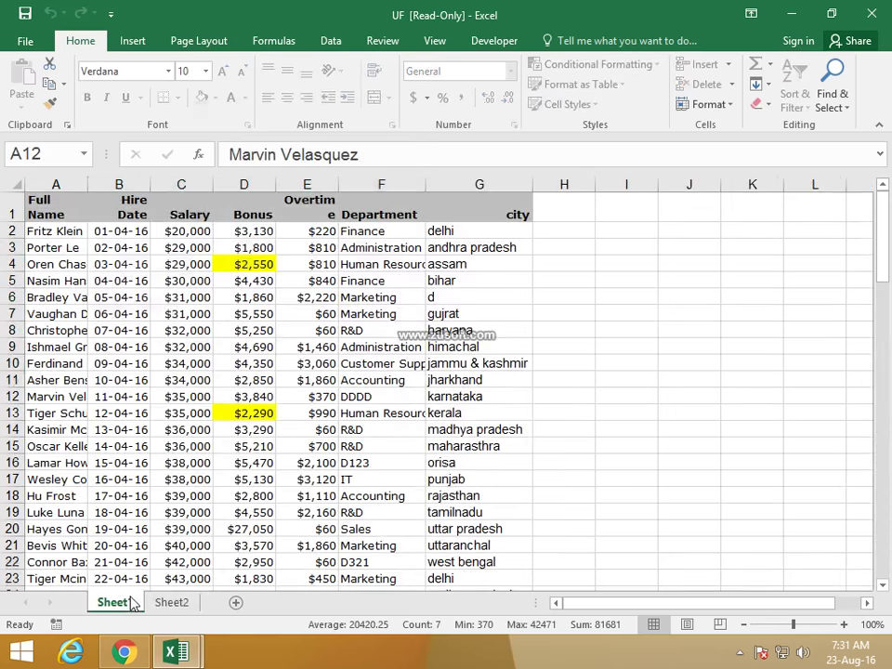
pyautogui.doubleClick(171, 303)
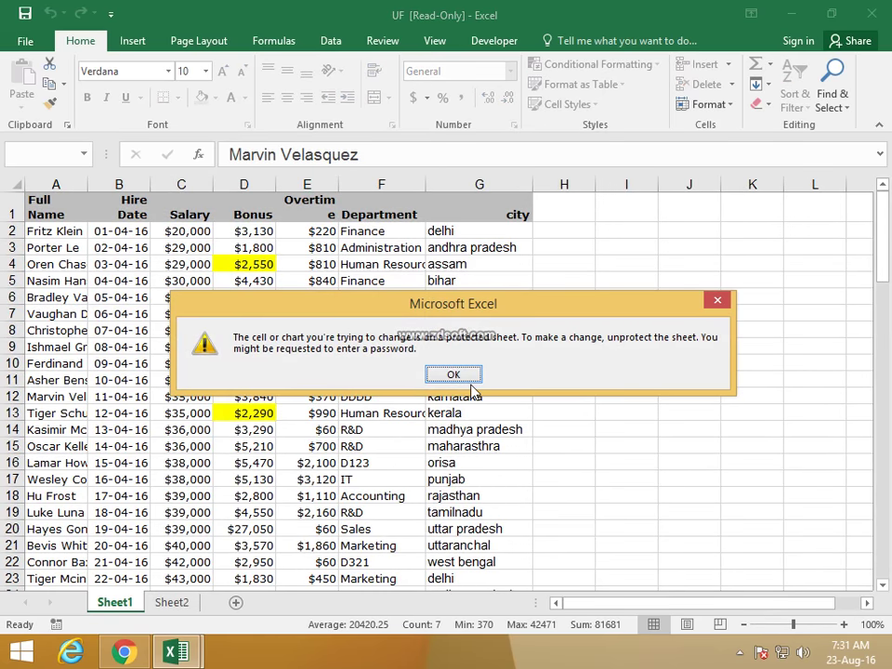
pyautogui.click(454, 376)
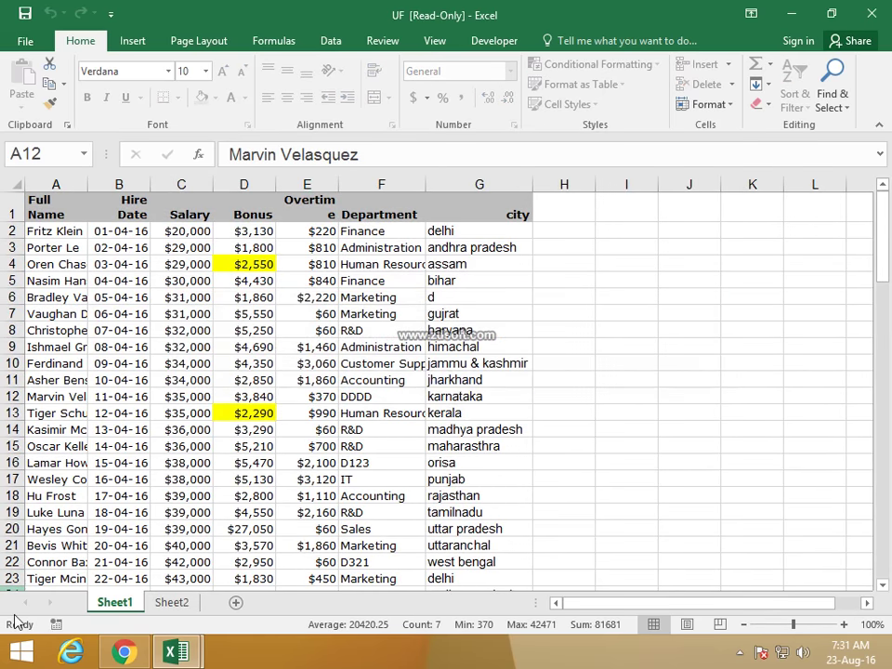
pyautogui.rightClick(116, 602)
pyautogui.click(176, 497)
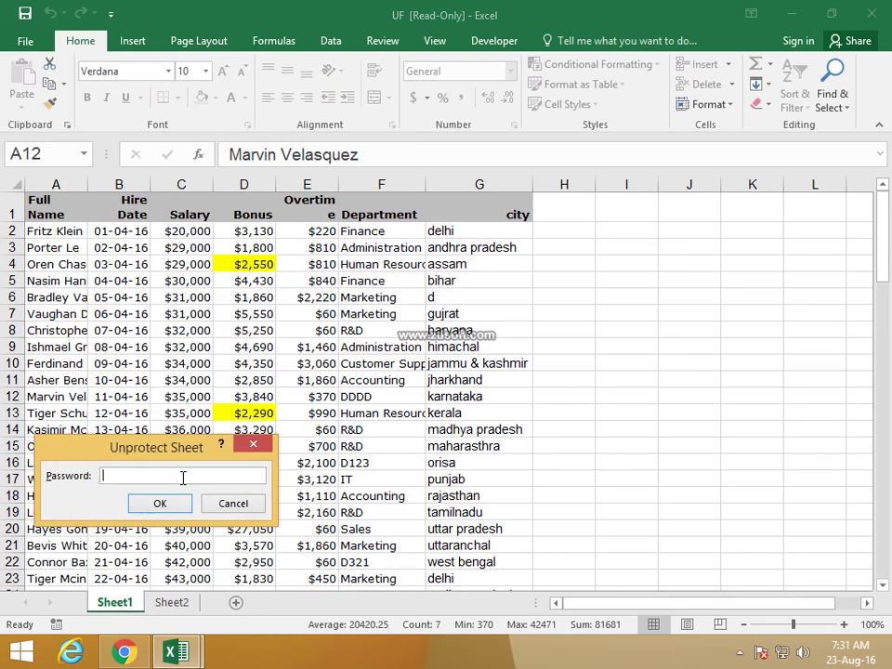
pyautogui.click(160, 503)
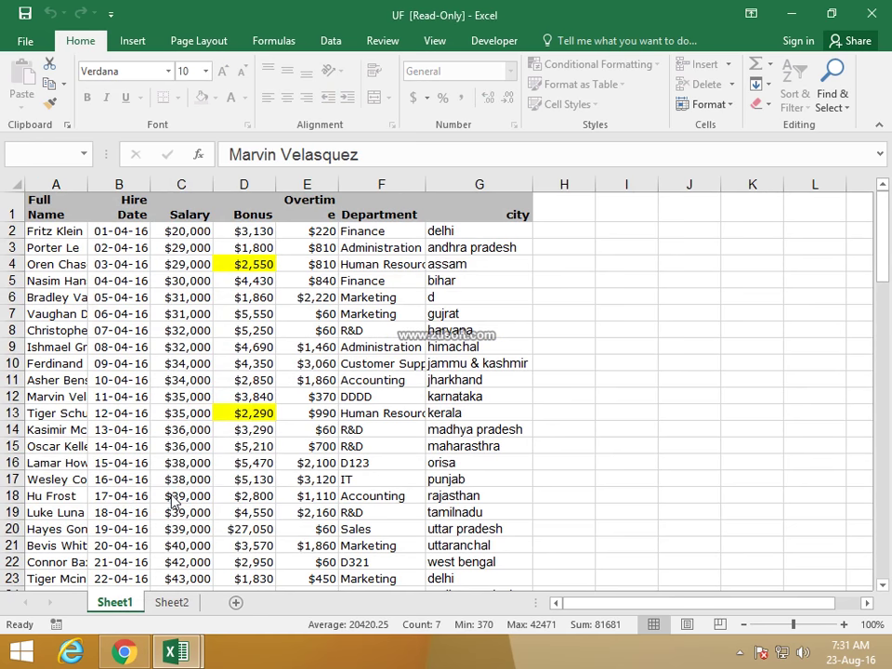
pyautogui.click(453, 374)
pyautogui.click(171, 602)
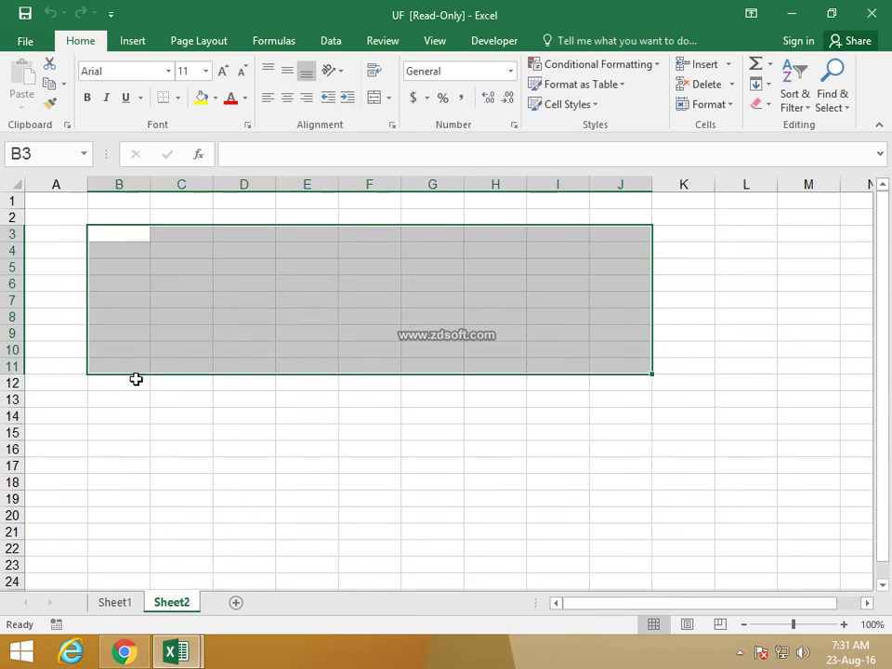
pyautogui.moveTo(123, 236); pyautogui.dragTo(249, 449)
pyautogui.click(112, 600)
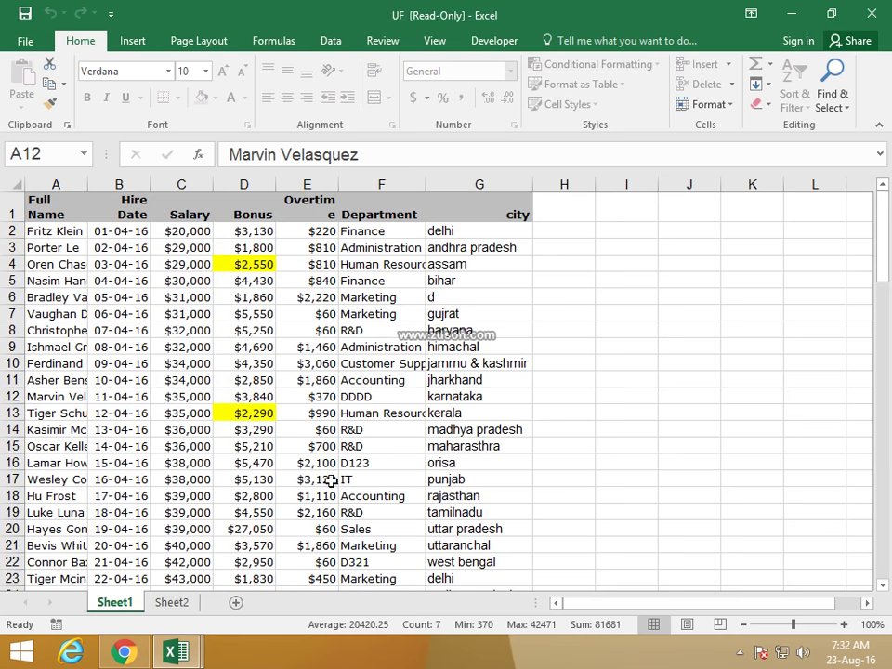
pyautogui.click(162, 604)
pyautogui.moveTo(422, 283); pyautogui.dragTo(570, 497)
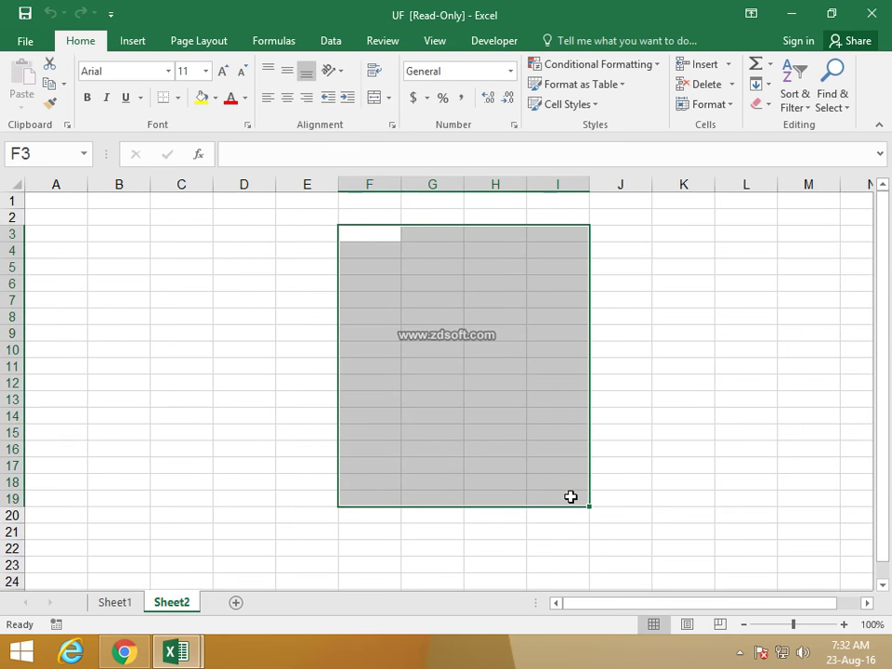
pyautogui.click(116, 603)
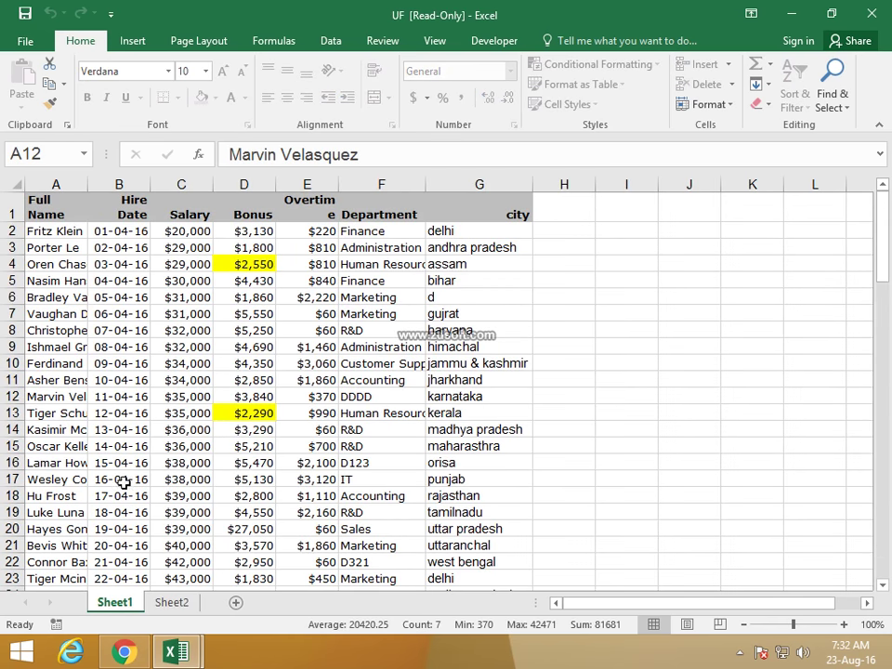
# Step: Unprotect Sheet1 with its password
pyautogui.rightClick(131, 613)
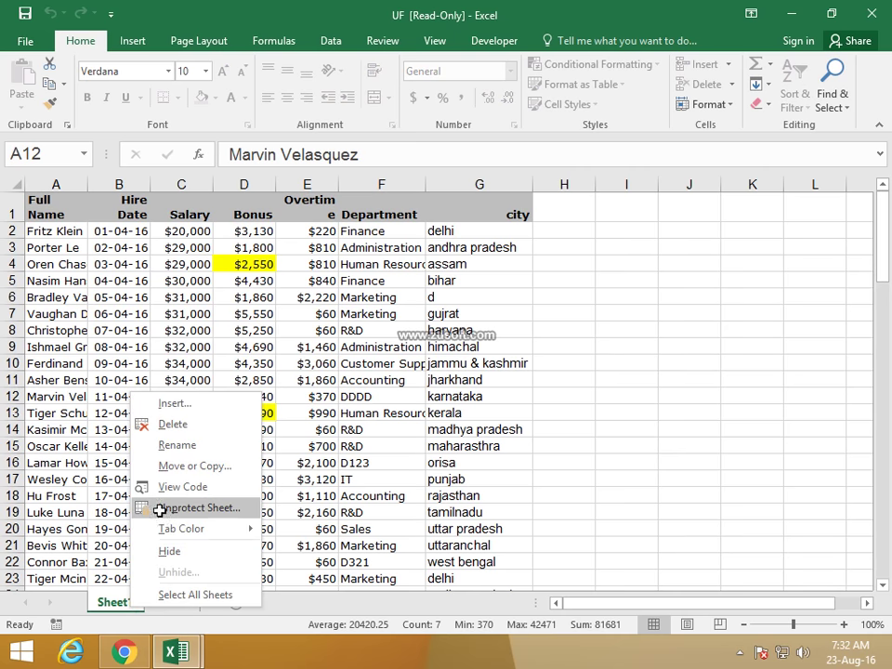
pyautogui.click(168, 507)
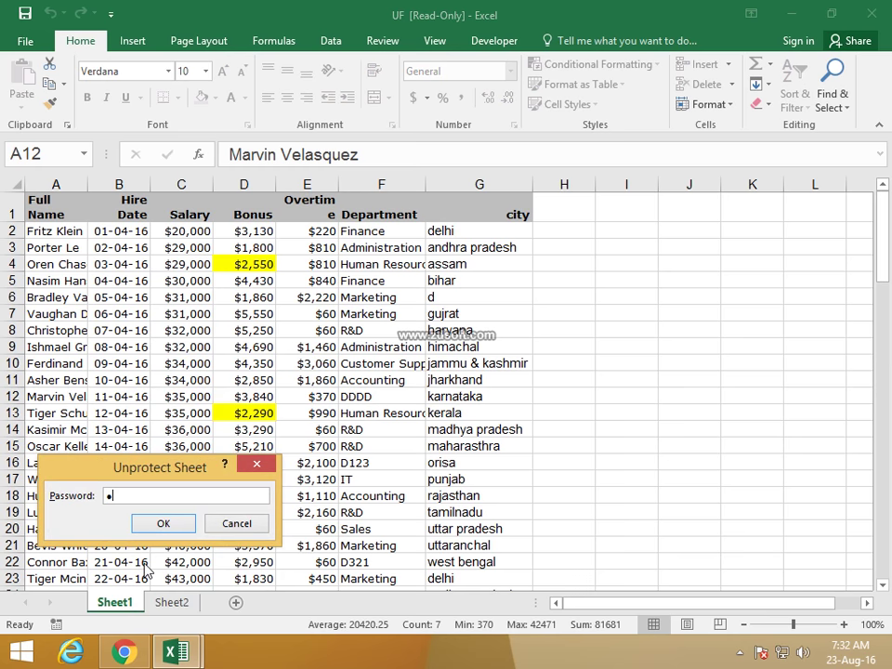
pyautogui.press('Return')
# Step: Test-type in A12, cancel the entry, and open Sheet1's Protect Sheet dialog
pyautogui.write('1')
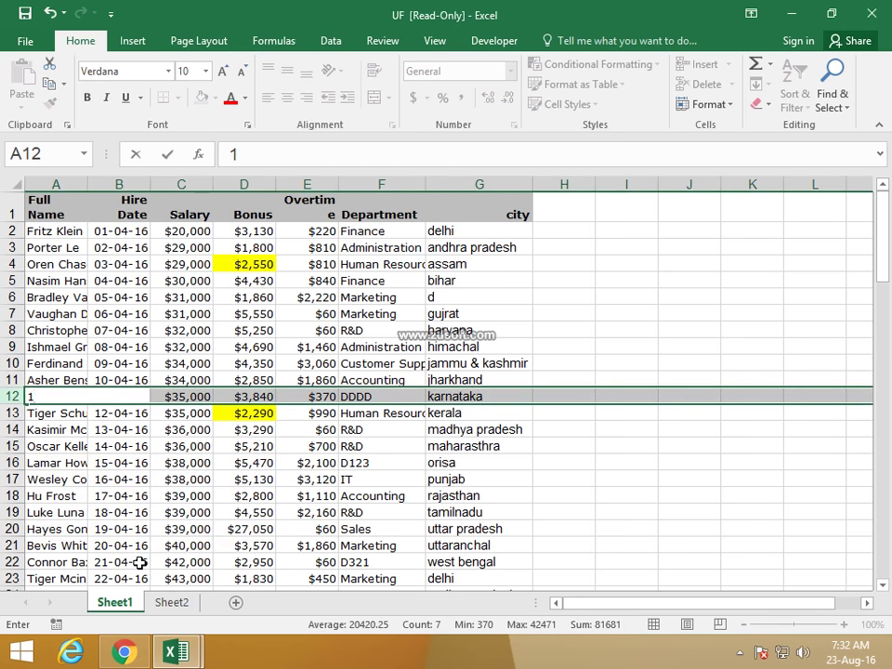
pyautogui.press('Escape')
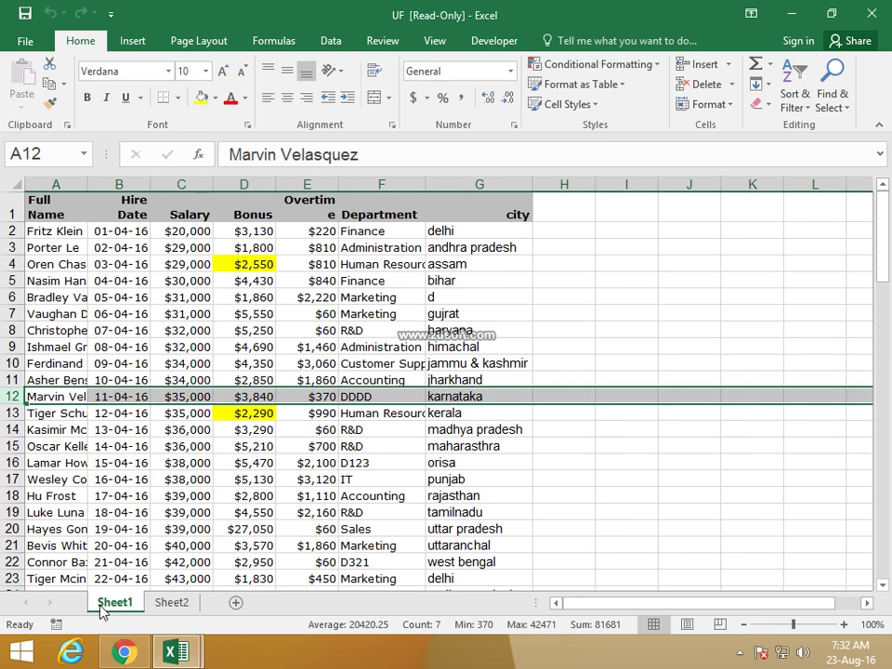
pyautogui.rightClick(102, 602)
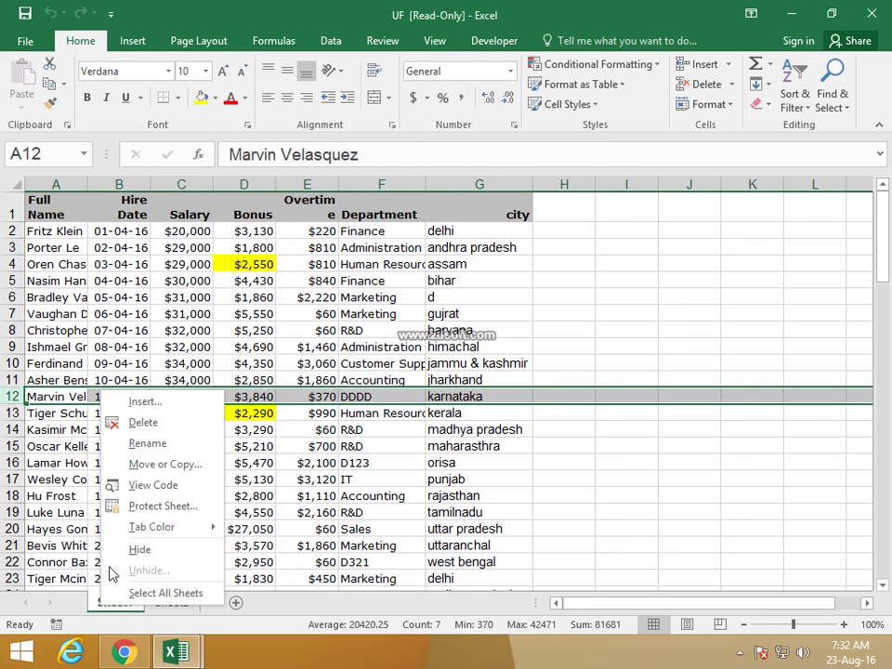
pyautogui.click(144, 507)
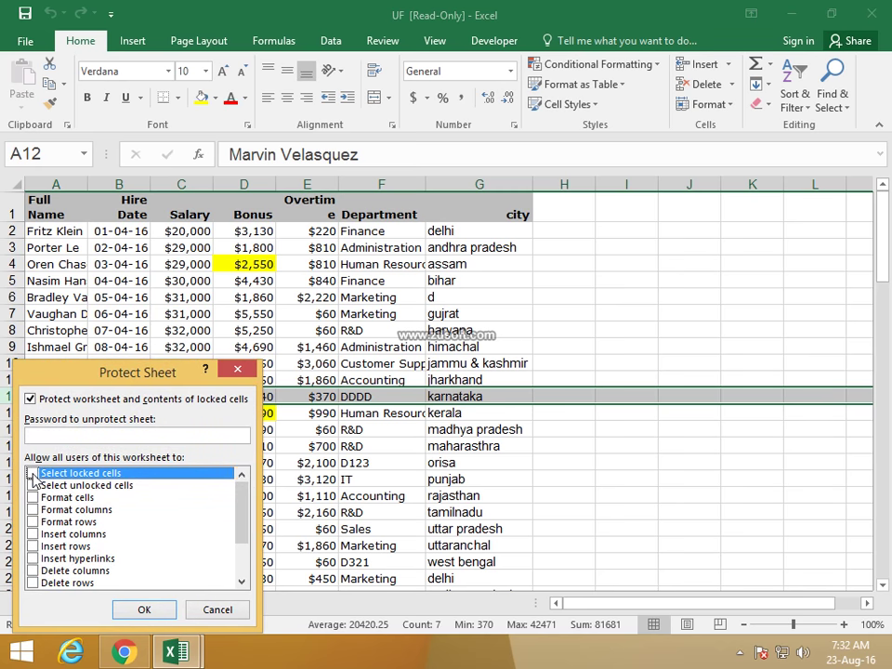
# Step: Protect Sheet1 with Select locked cells and Select unlocked cells unchecked
pyautogui.click(33, 473)
pyautogui.click(33, 485)
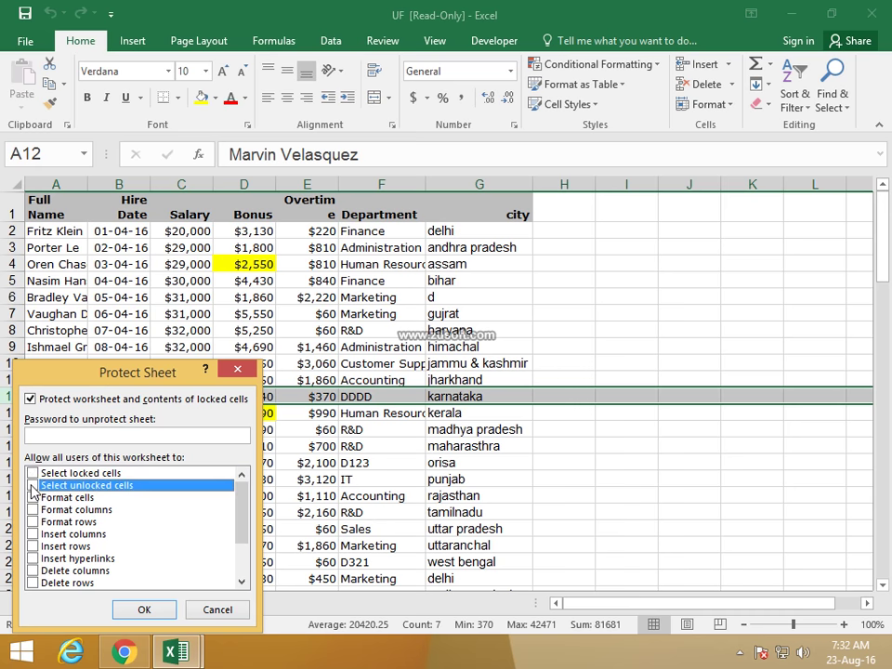
pyautogui.click(153, 611)
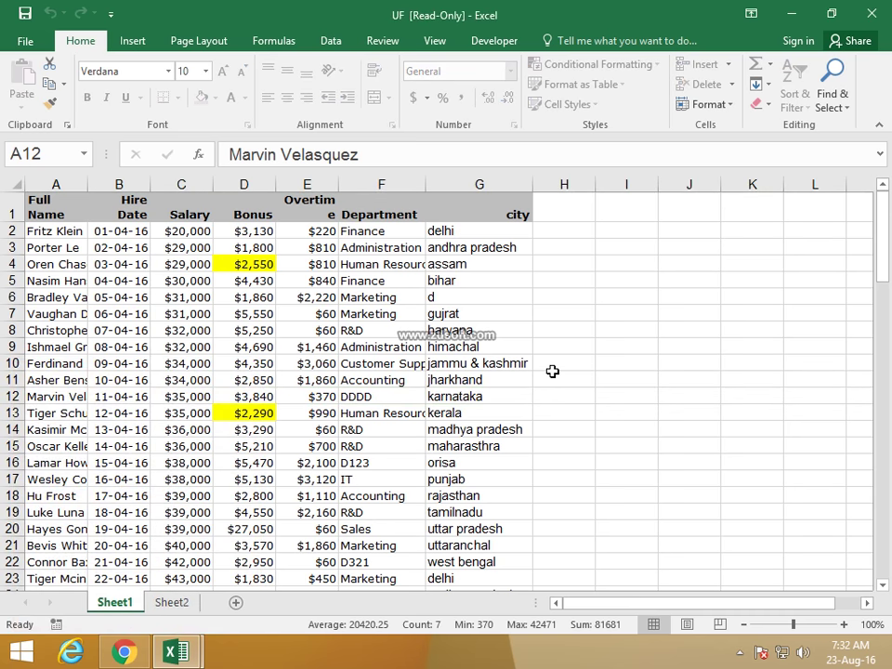
# Step: Check that editing a cell is refused, then open and close Sheet1's tab menu
pyautogui.doubleClick(412, 406)
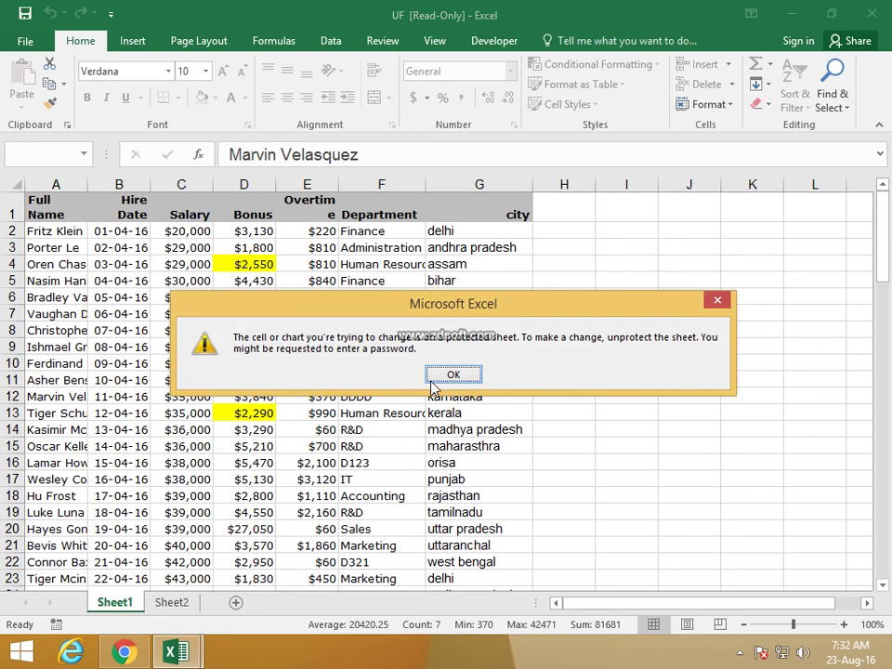
pyautogui.press('Return')
pyautogui.rightClick(113, 602)
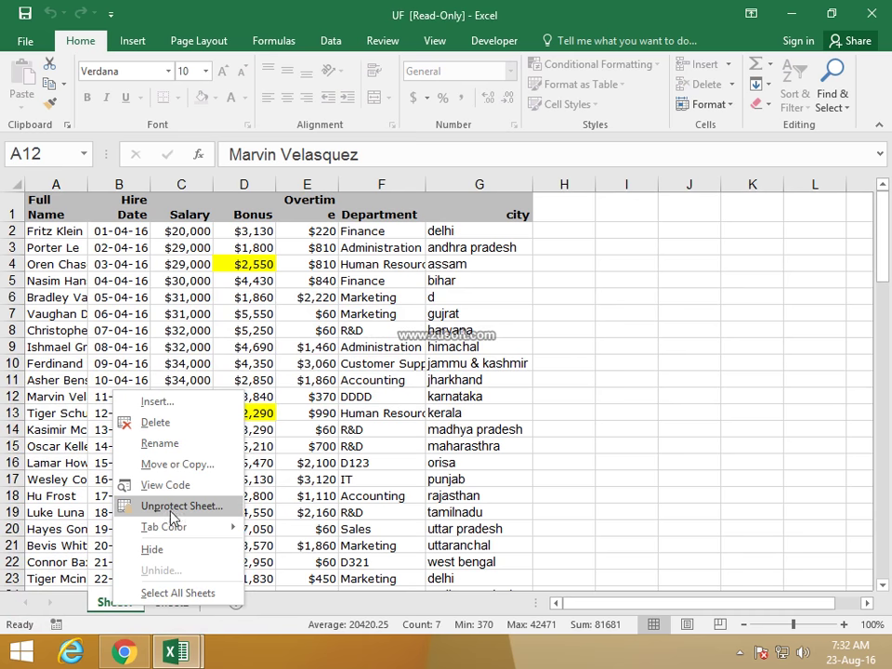
pyautogui.click(169, 513)
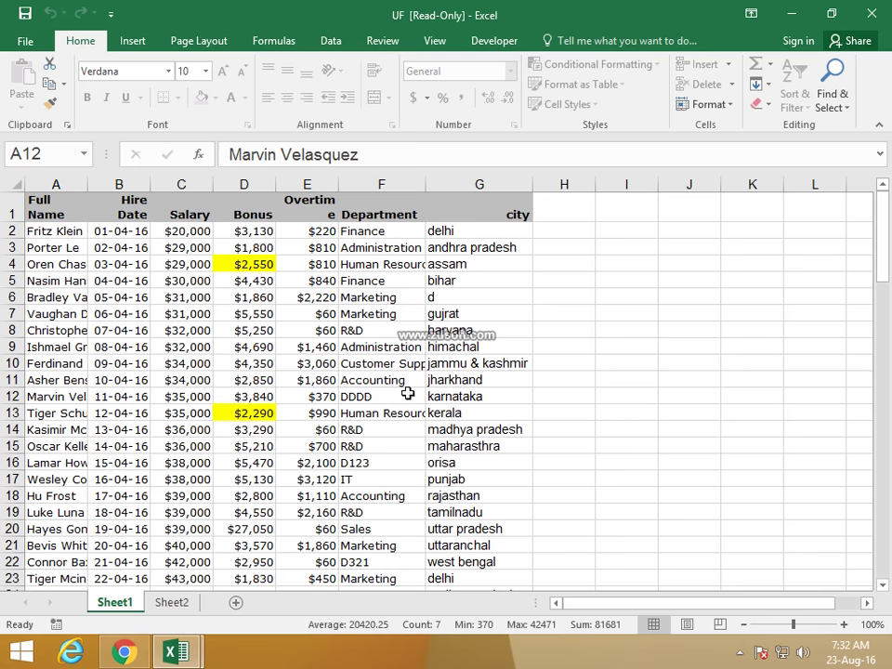
# Step: Scroll through the protected Sheet1, try clicking near the top-left, then press Escape
pyautogui.scroll(-12, 508, 354)
pyautogui.scroll(-10, 508, 354)
pyautogui.scroll(-4, 508, 354)
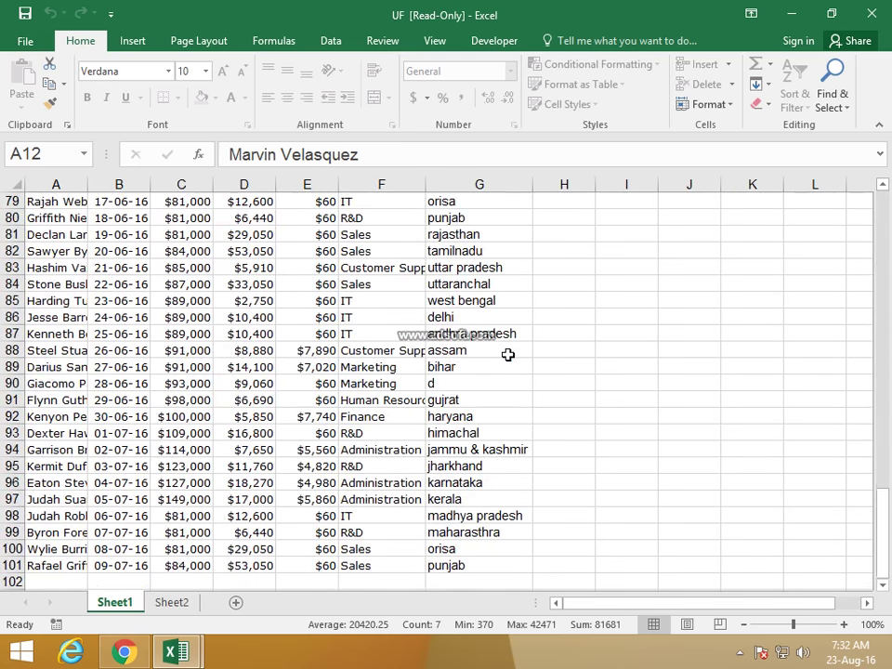
pyautogui.scroll(-5, 508, 353)
pyautogui.scroll(9, 508, 354)
pyautogui.scroll(6, 508, 354)
pyautogui.scroll(10, 508, 354)
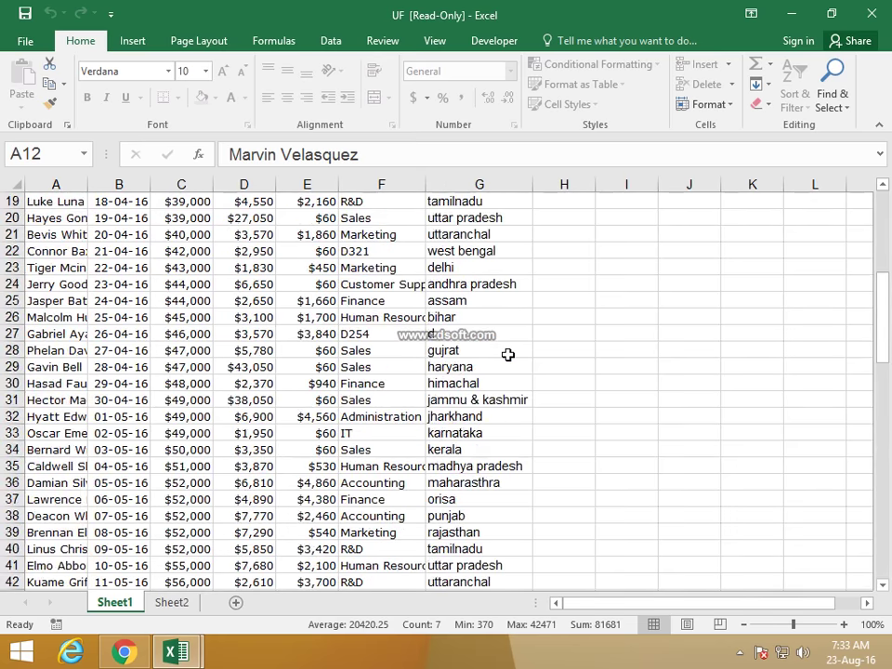
pyautogui.scroll(6, 509, 354)
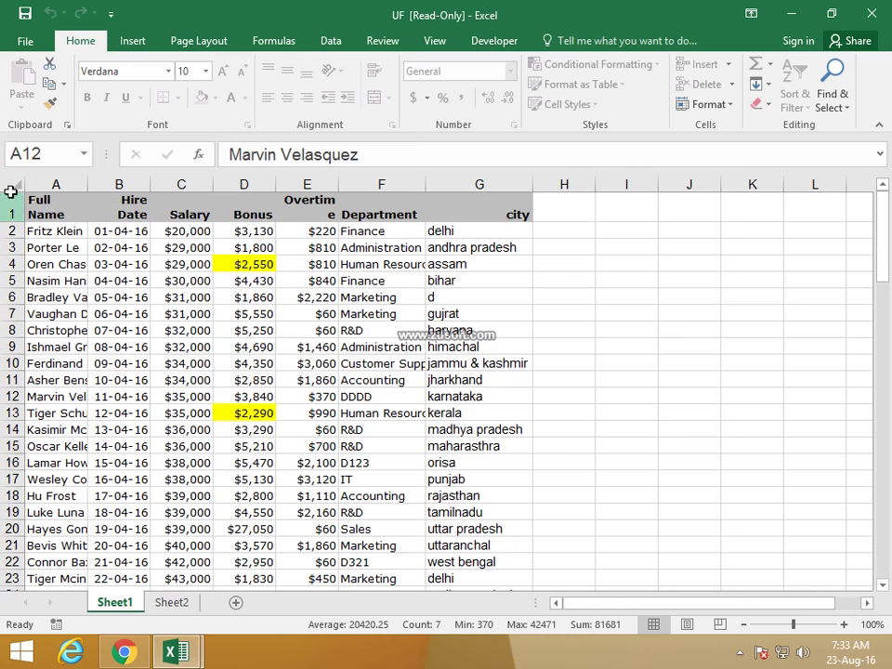
pyautogui.click(52, 156)
pyautogui.click(61, 155)
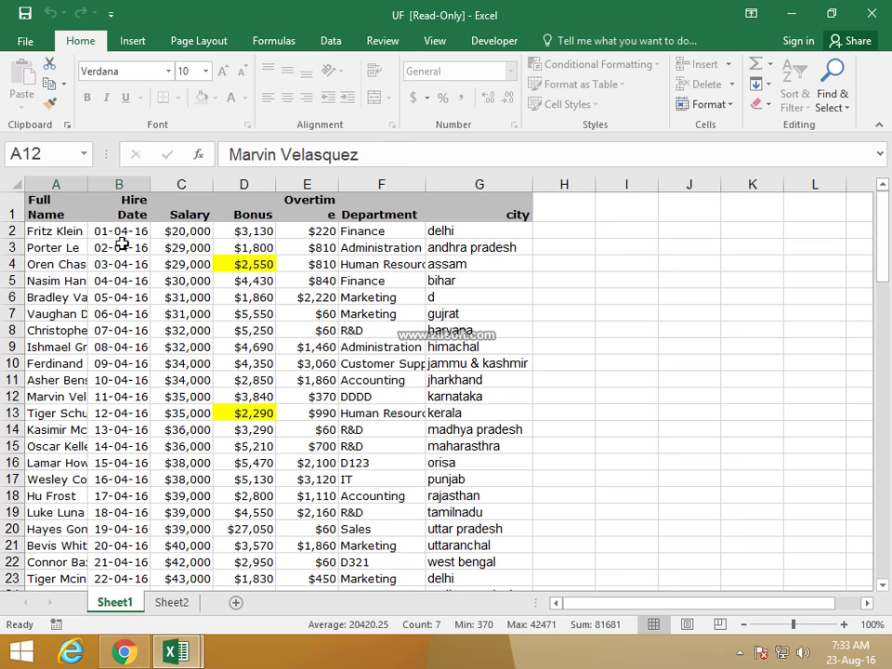
pyautogui.press('Escape')
# Step: Unprotect Sheet1, select A12 and H5, and open the Protect Sheet dialog
pyautogui.rightClick(131, 604)
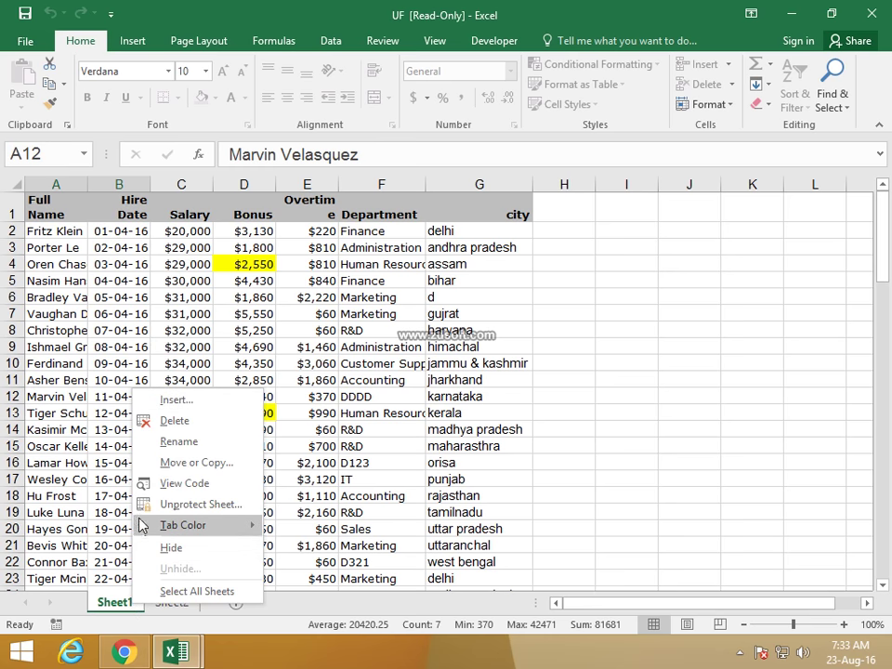
pyautogui.click(171, 504)
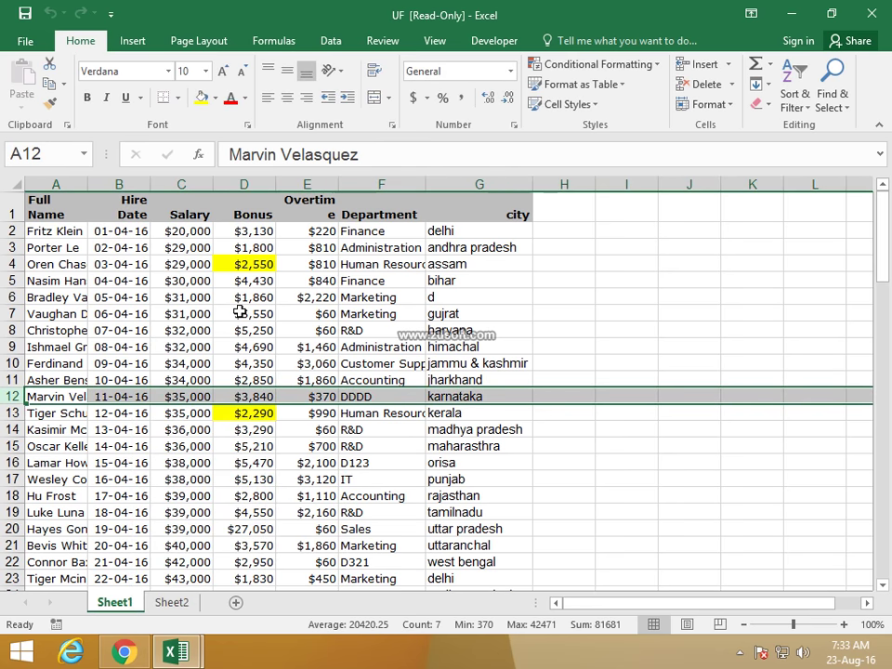
pyautogui.click(61, 396)
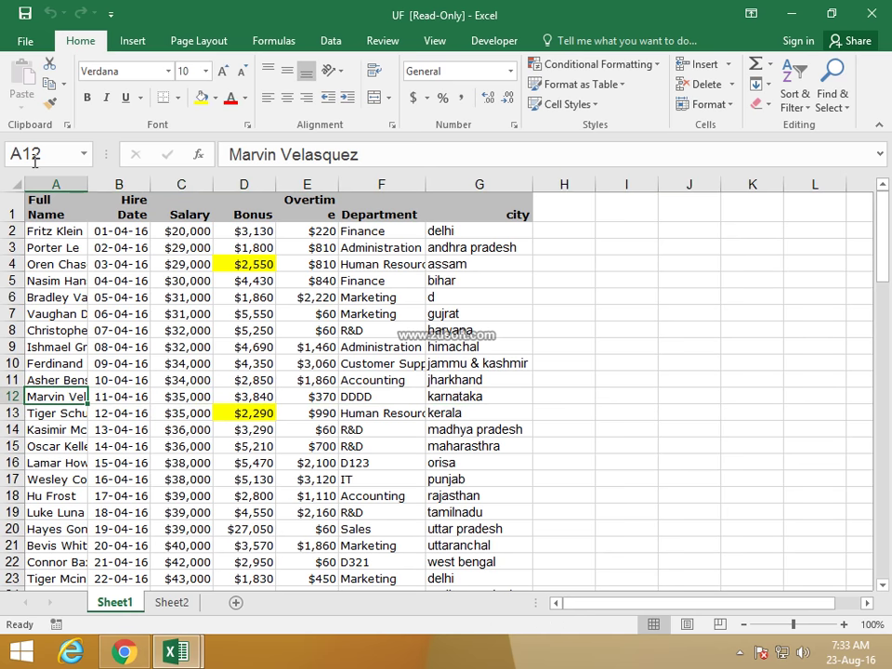
pyautogui.click(582, 277)
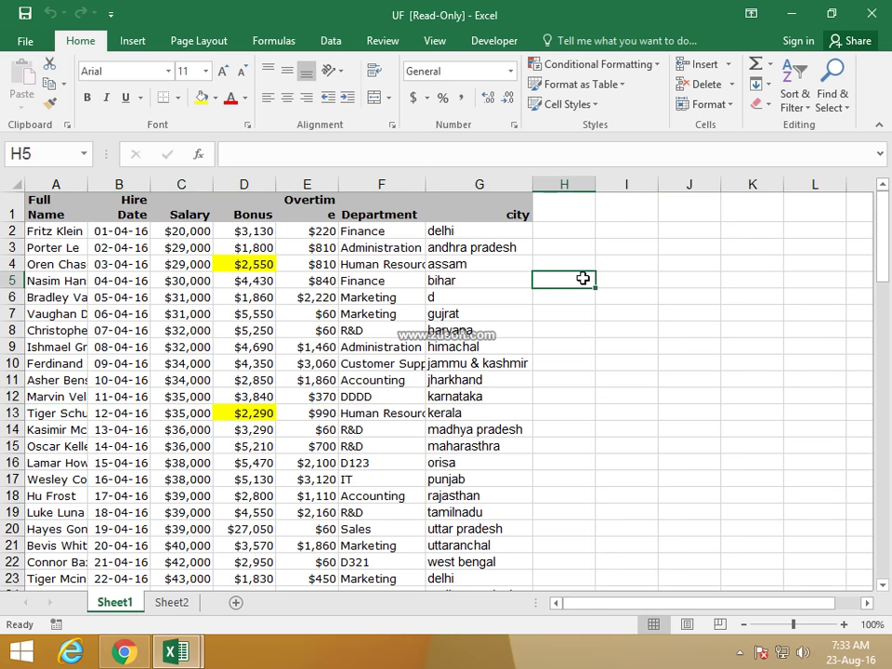
pyautogui.rightClick(97, 604)
pyautogui.click(142, 500)
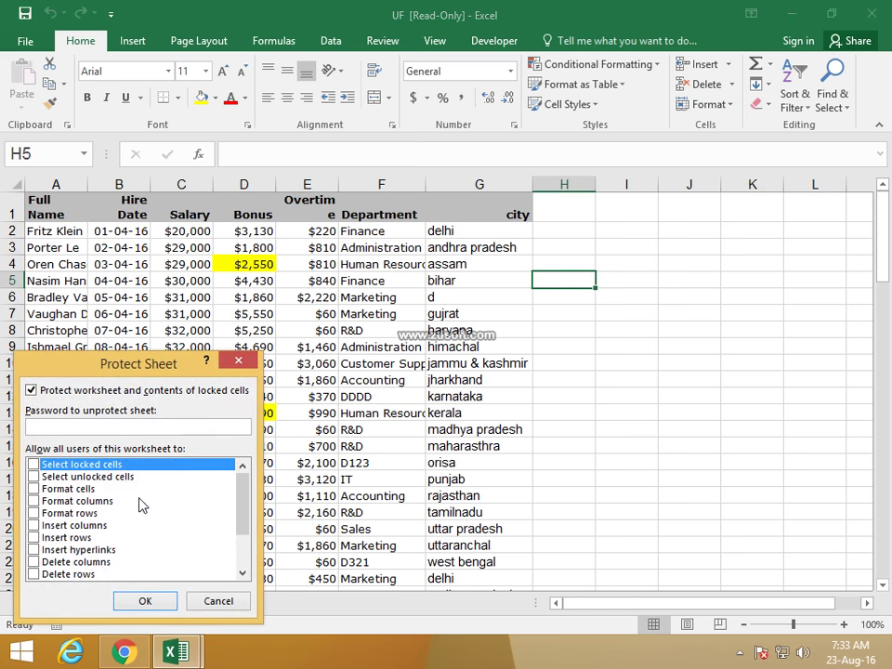
# Step: Apply protection with no password or permissions, then scroll through the employee table
pyautogui.click(144, 599)
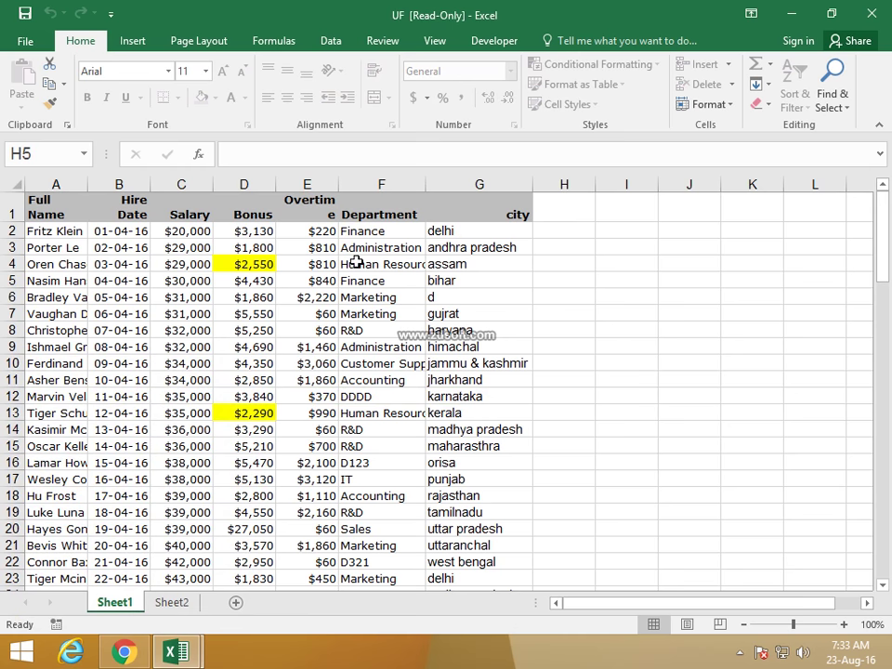
pyautogui.scroll(-6, 238, 263)
pyautogui.scroll(-5, 238, 263)
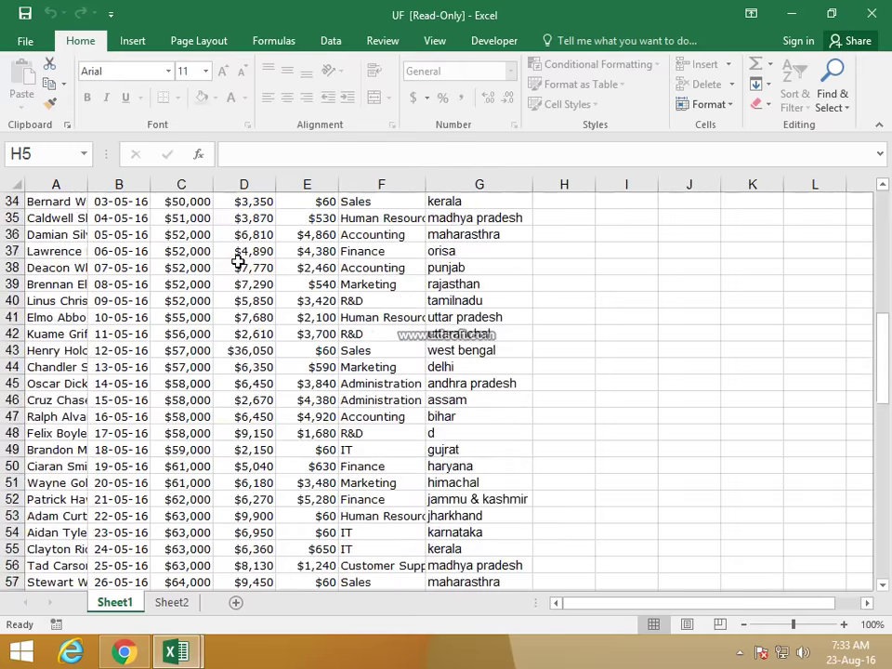
pyautogui.scroll(-5, 239, 263)
pyautogui.scroll(-9, 239, 263)
pyautogui.scroll(-9, 239, 263)
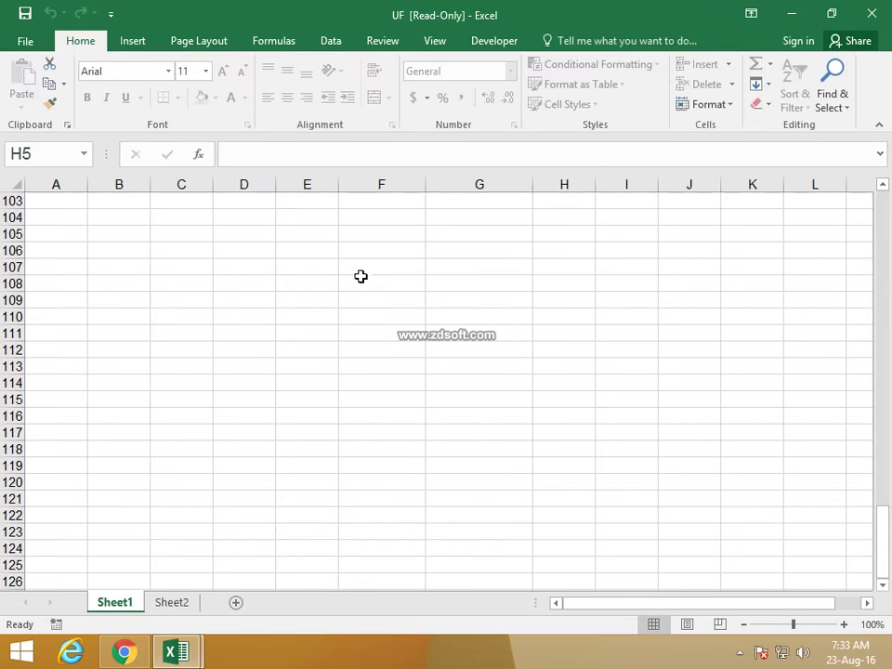
pyautogui.scroll(5, 394, 343)
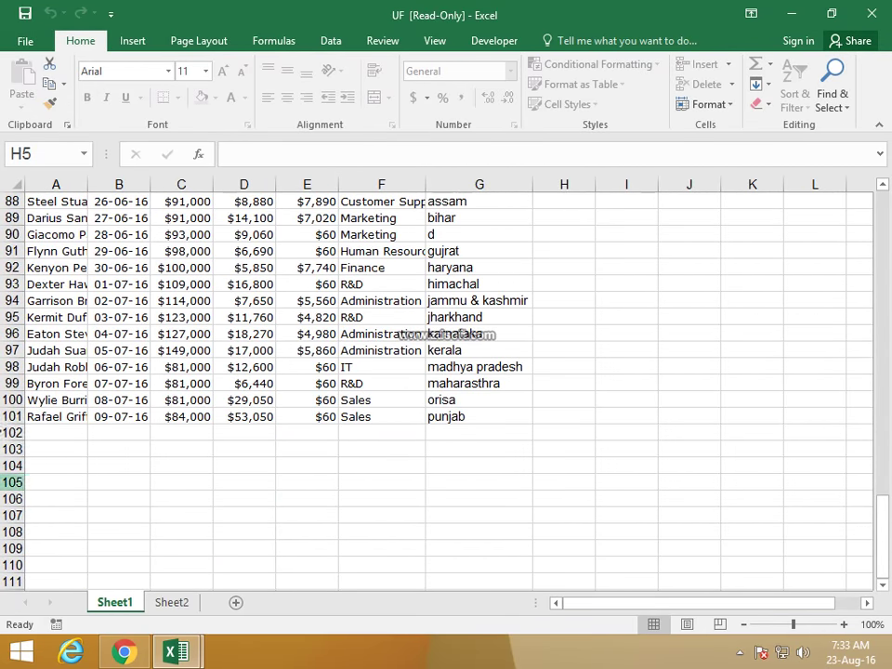
pyautogui.scroll(7, 34, 423)
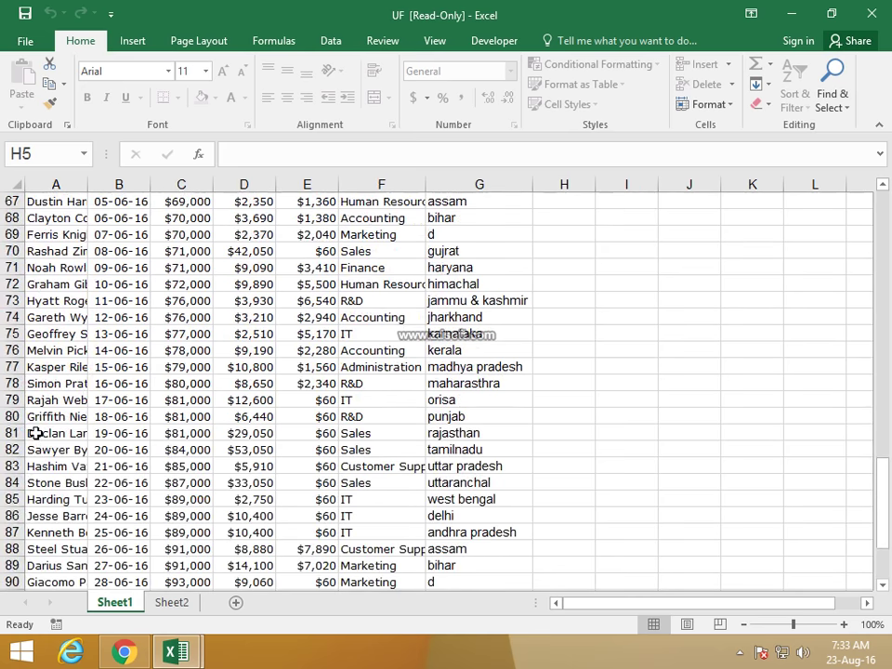
pyautogui.scroll(11, 34, 430)
pyautogui.scroll(10, 47, 425)
pyautogui.scroll(1, 58, 427)
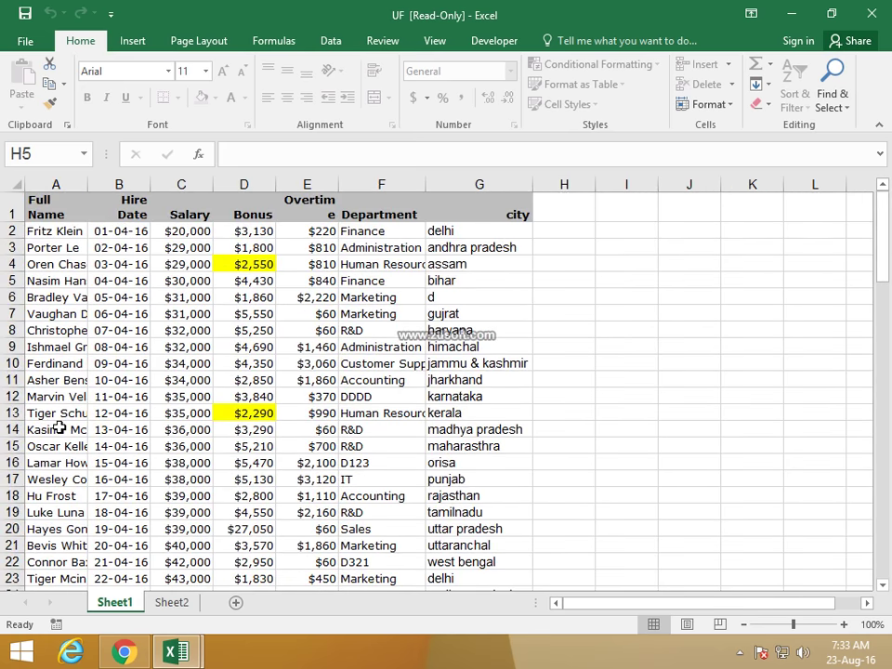
# Step: Select the employee table range A1:G101 on Sheet1 through the Name Box
pyautogui.click(49, 155)
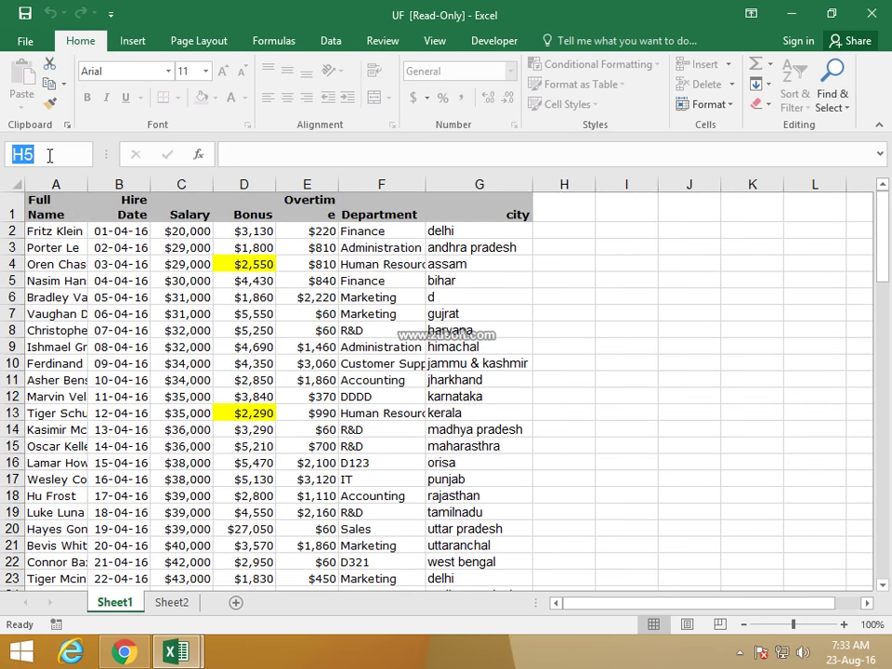
pyautogui.write('A')
pyautogui.write('1')
pyautogui.write('1')
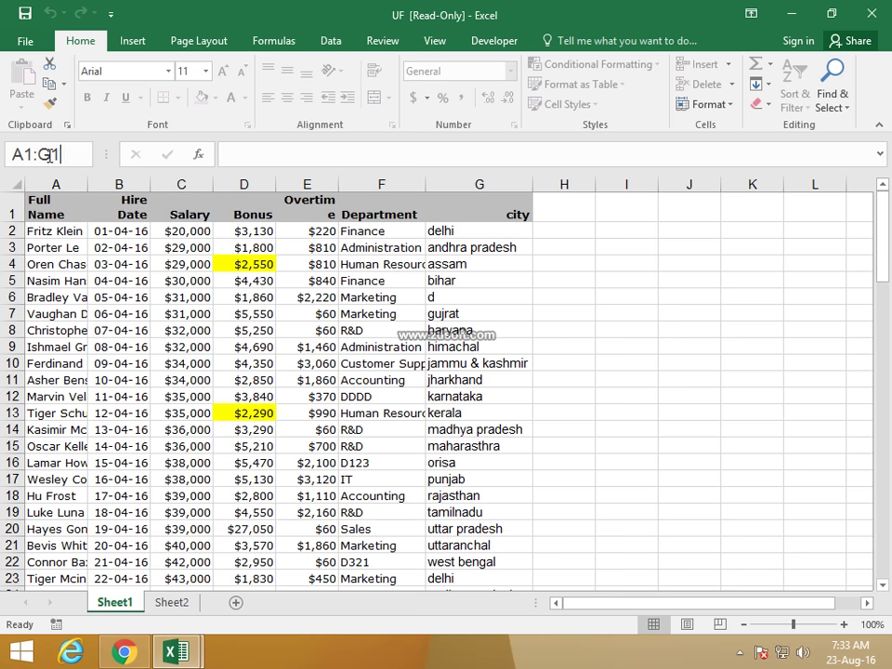
pyautogui.write('01')
pyautogui.press('Return')
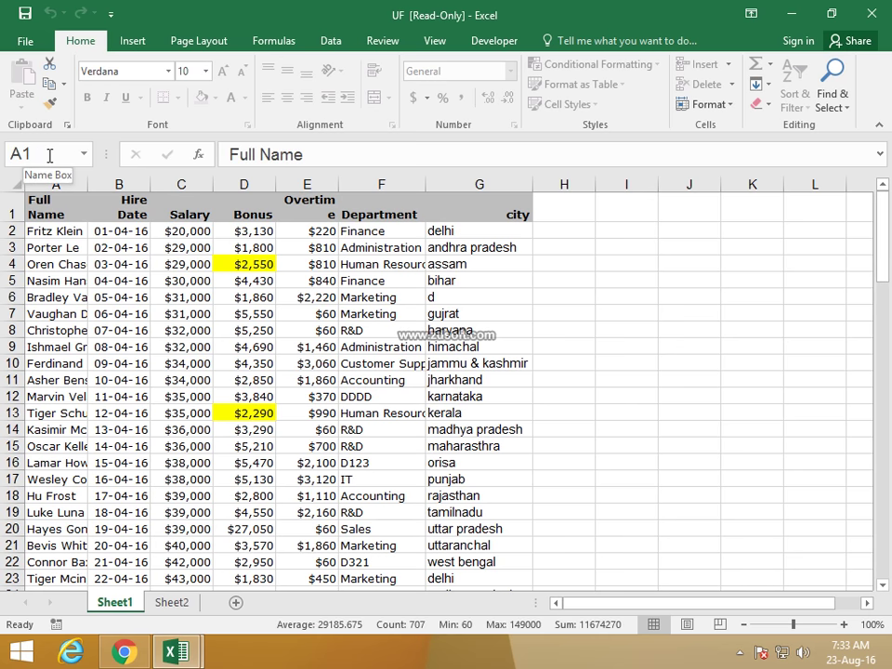
pyautogui.click(49, 156)
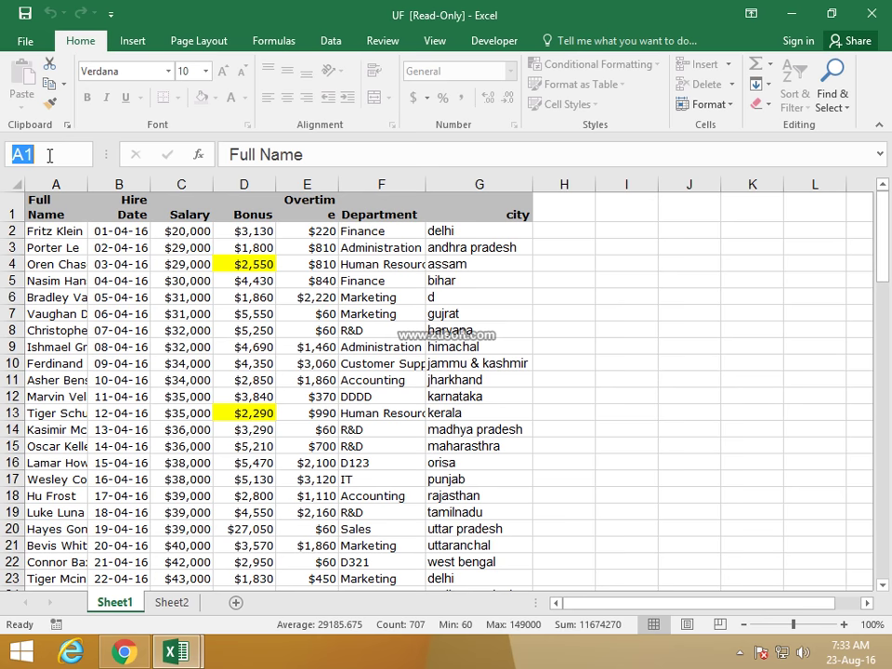
pyautogui.click(50, 155)
pyautogui.write('G101')
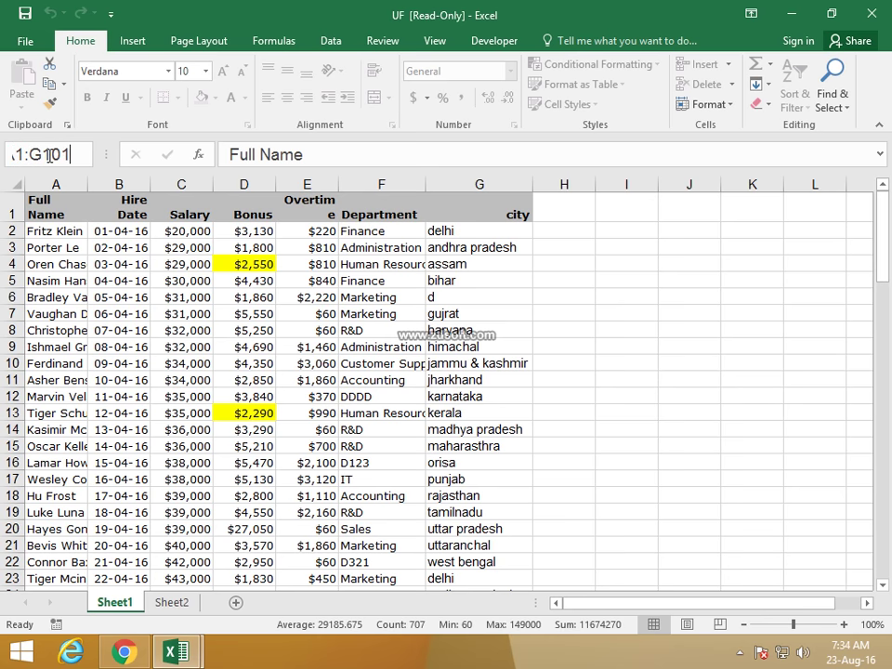
pyautogui.press('Return')
# Step: Copy the selected table and paste it into Sheet2 at cell A1
pyautogui.hotkey('ctrl', 'c')
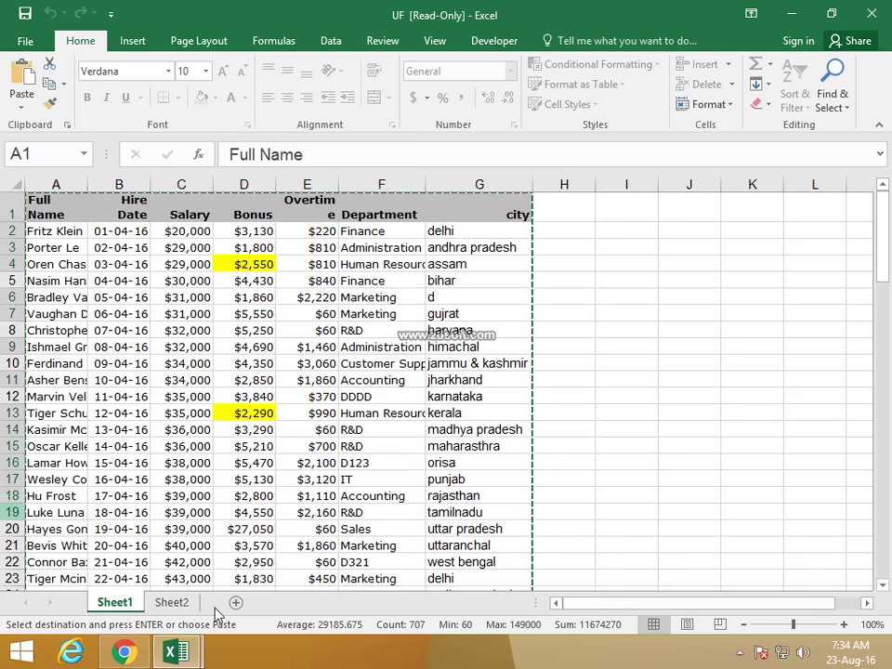
pyautogui.click(189, 604)
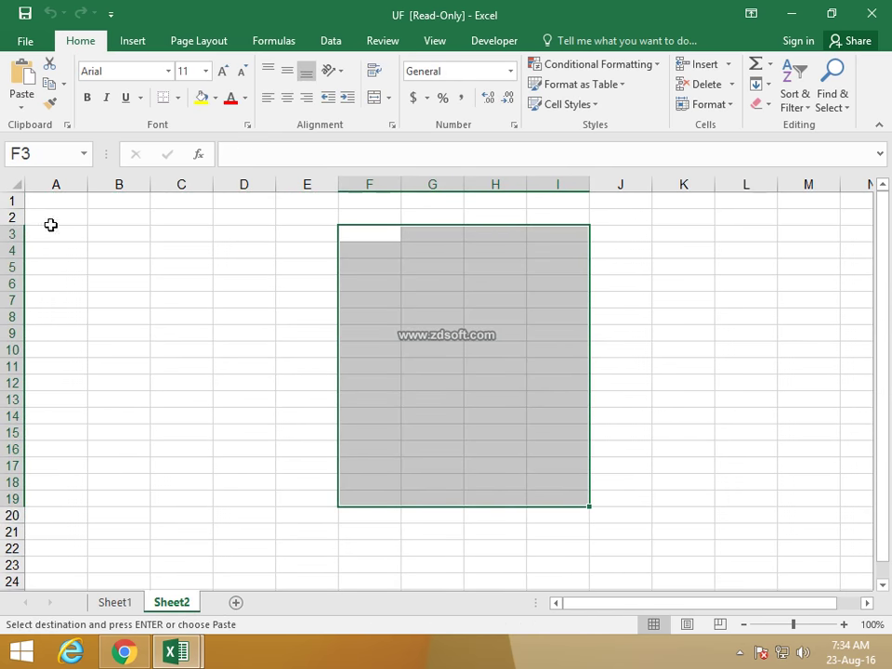
pyautogui.click(56, 204)
pyautogui.hotkey('ctrl', 'v')
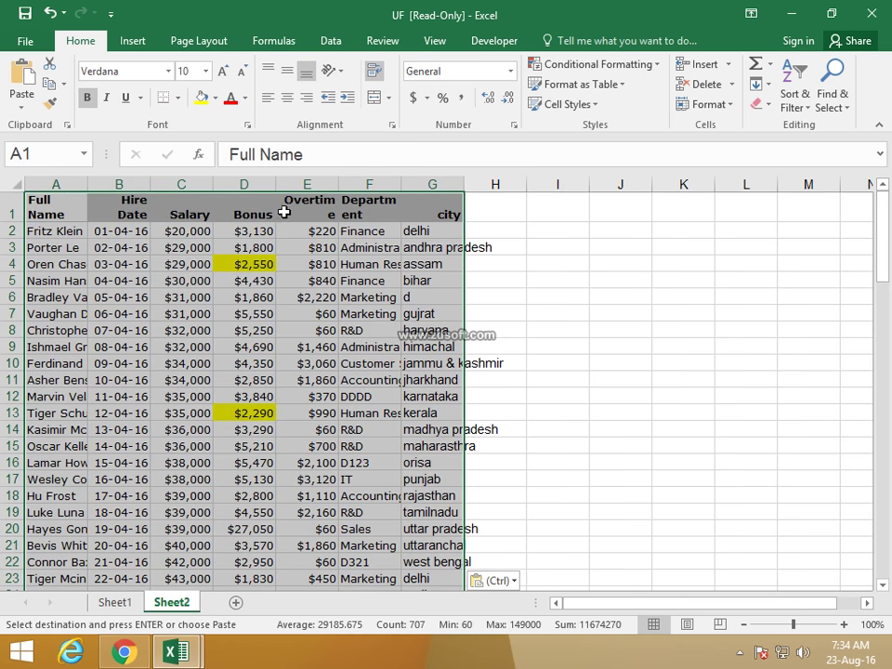
pyautogui.click(115, 602)
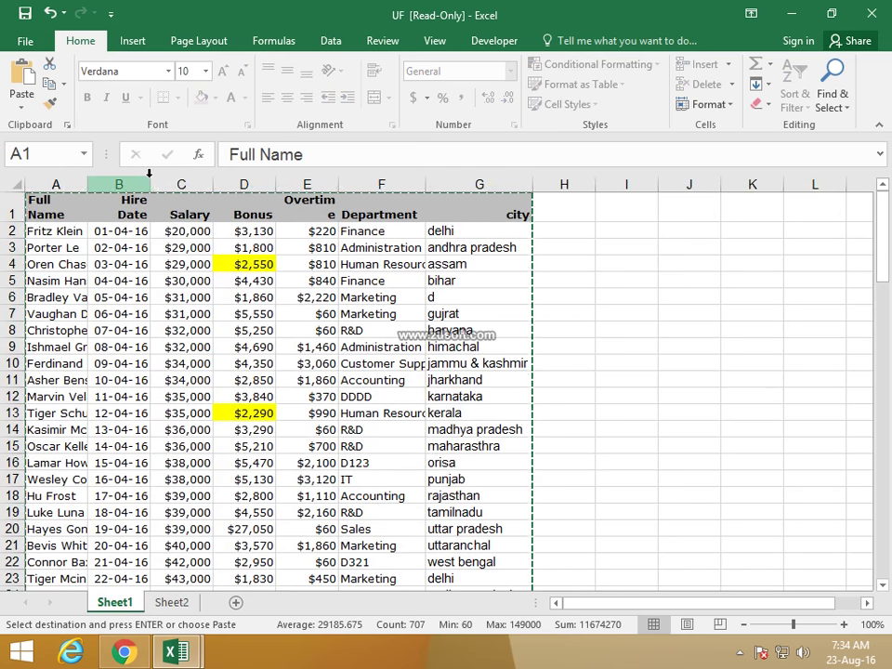
pyautogui.press('Escape')
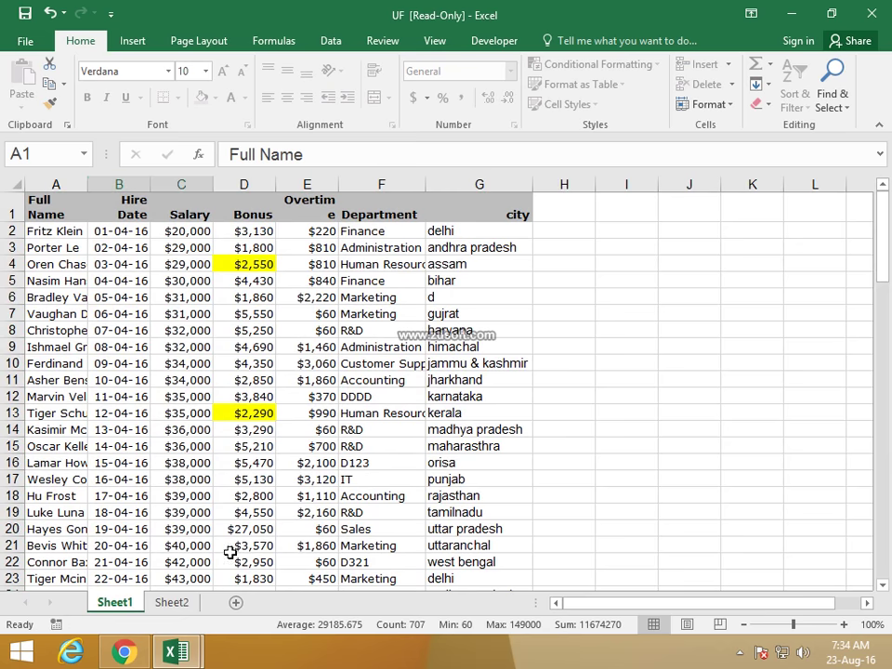
pyautogui.click(172, 602)
pyautogui.scroll(-9, 285, 548)
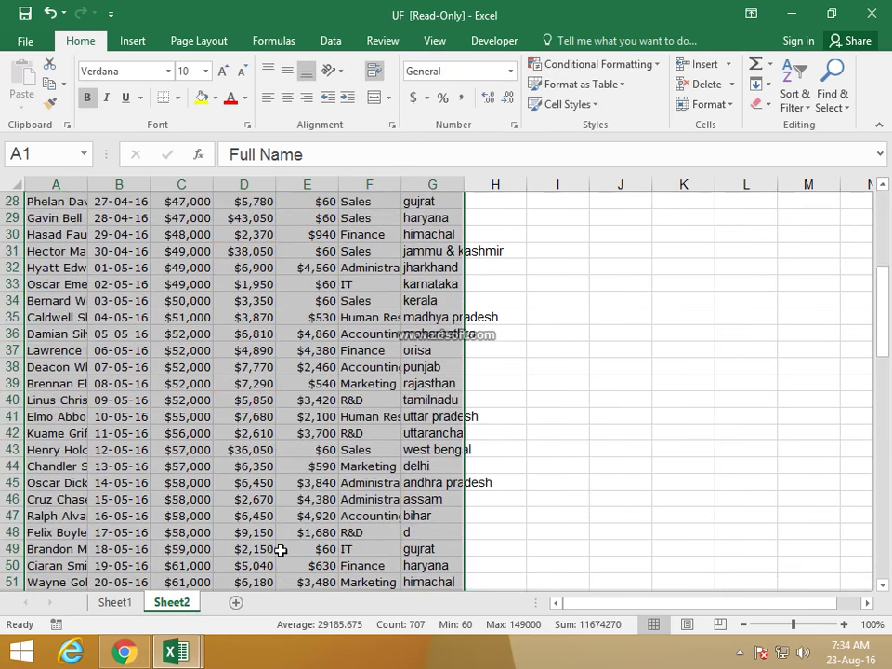
pyautogui.scroll(-4, 285, 548)
pyautogui.scroll(-7, 354, 577)
pyautogui.scroll(-6, 360, 577)
pyautogui.scroll(-3, 360, 576)
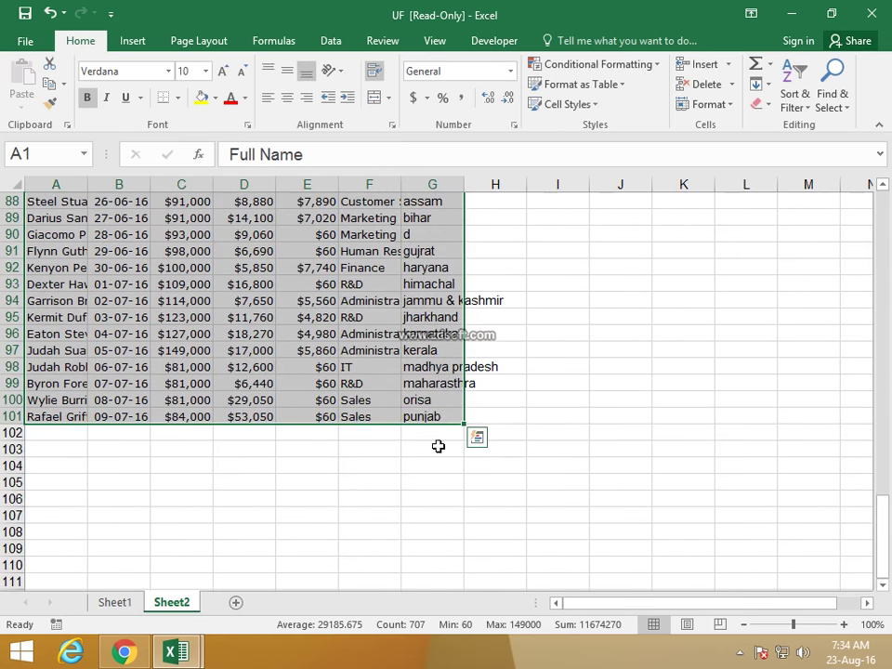
pyautogui.scroll(13, 437, 488)
pyautogui.scroll(8, 446, 483)
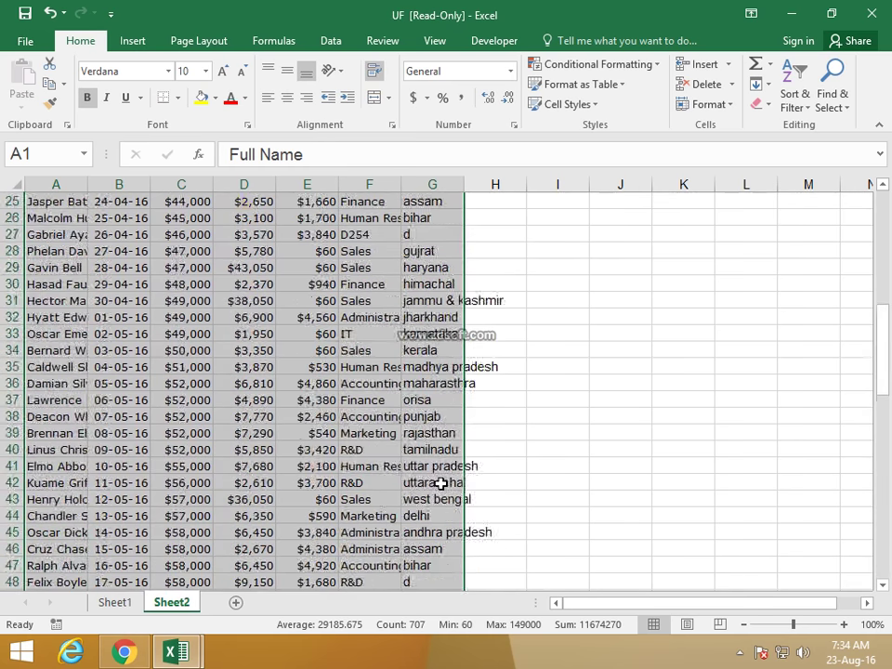
pyautogui.scroll(8, 432, 480)
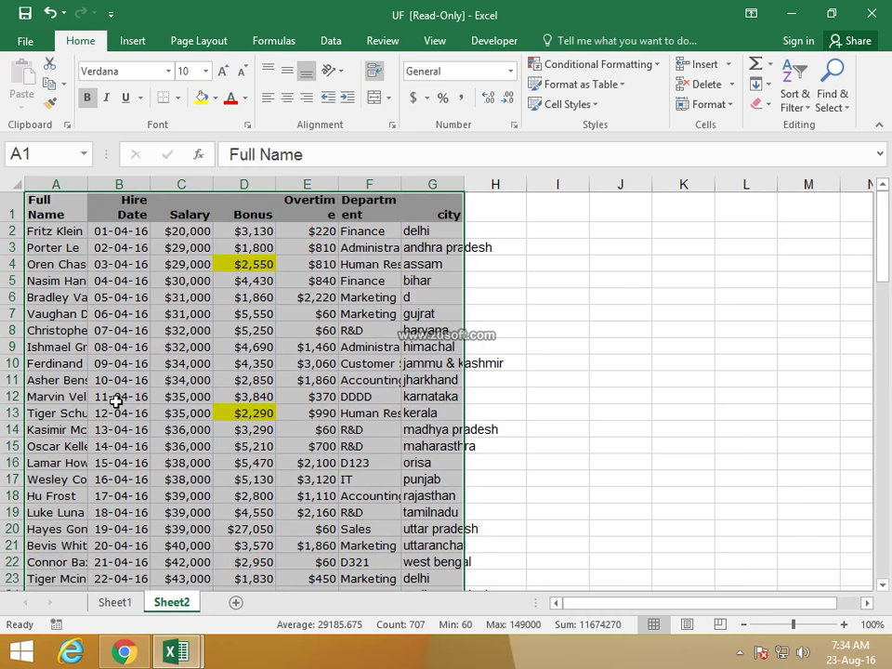
# Step: Try editing a cell on protected Sheet1 and dismiss the protection warning
pyautogui.rightClick(123, 602)
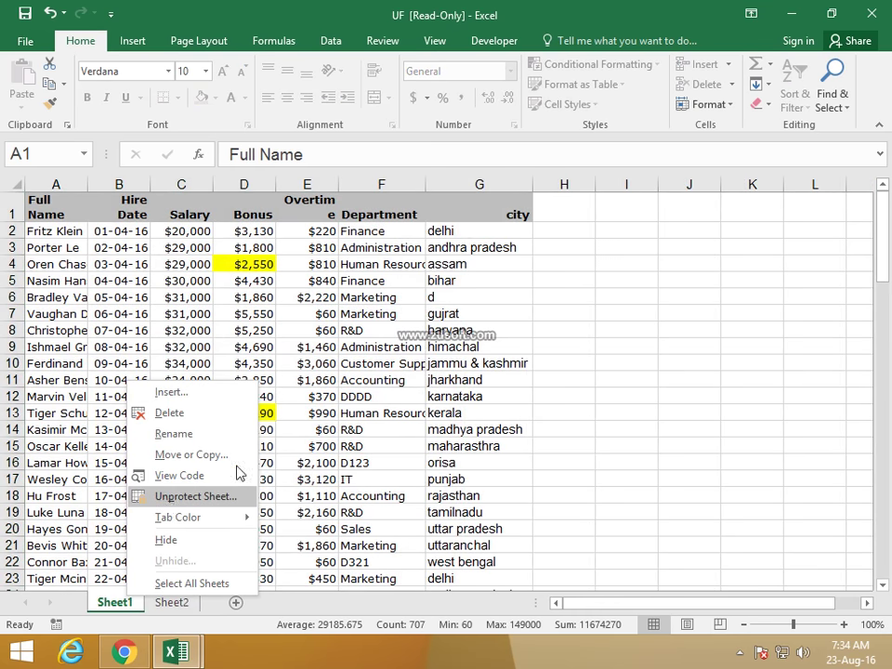
pyautogui.click(432, 279)
pyautogui.doubleClick(411, 297)
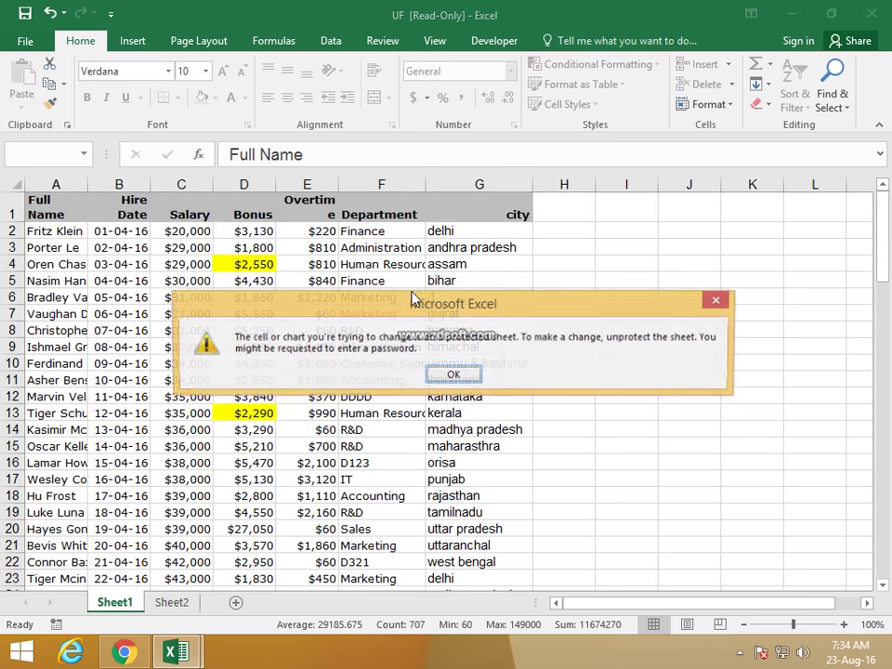
pyautogui.click(452, 372)
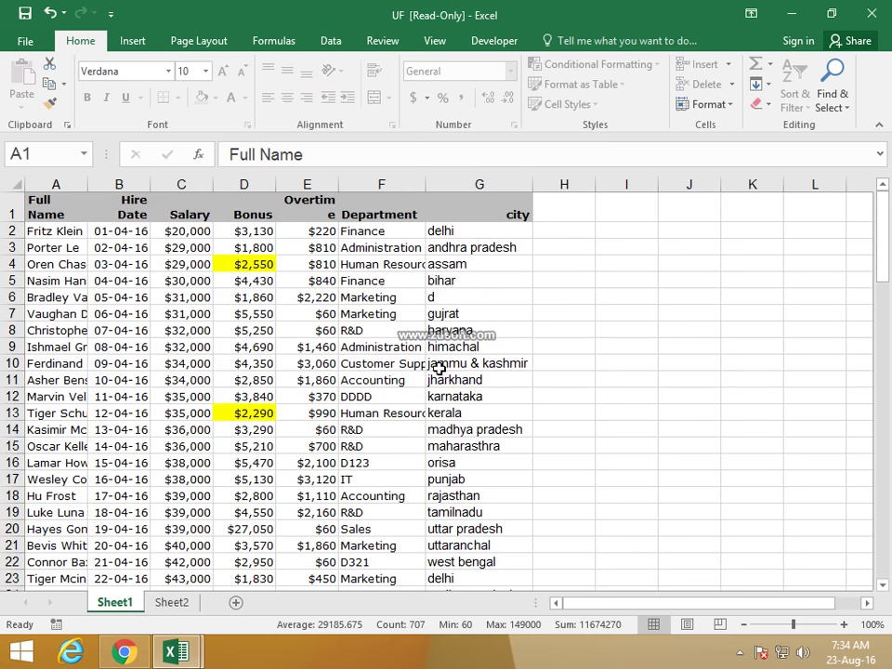
# Step: Select A1:G101 via the Name Box and copy it
pyautogui.click(57, 147)
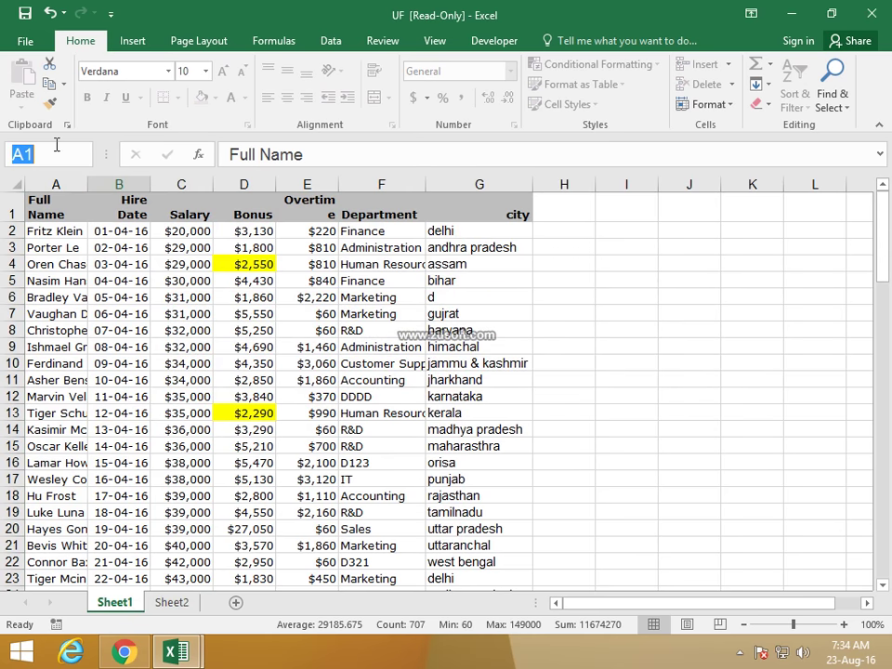
pyautogui.write('A1')
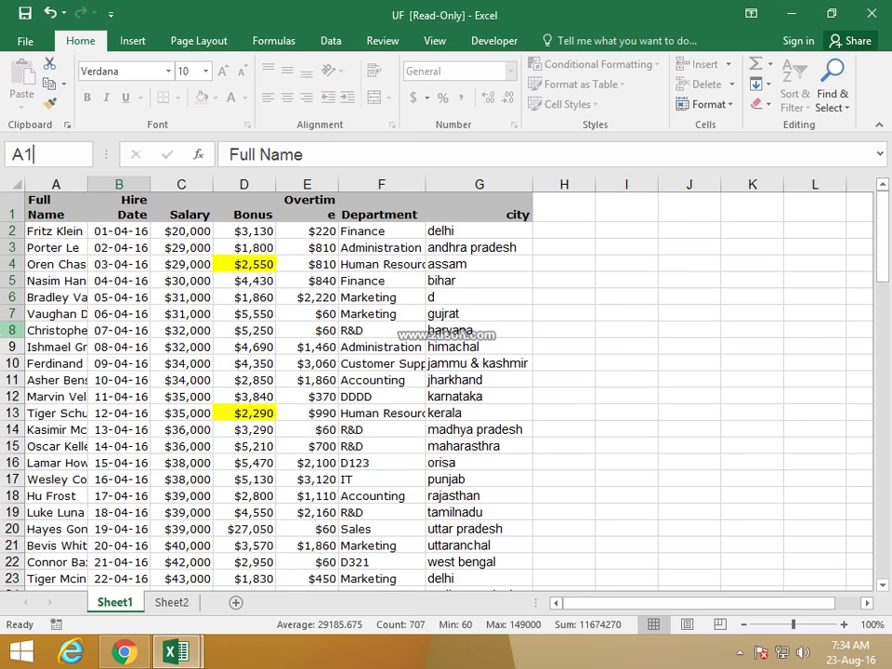
pyautogui.write('G10')
pyautogui.write('1')
pyautogui.press('Return')
pyautogui.hotkey('ctrl', 'c')
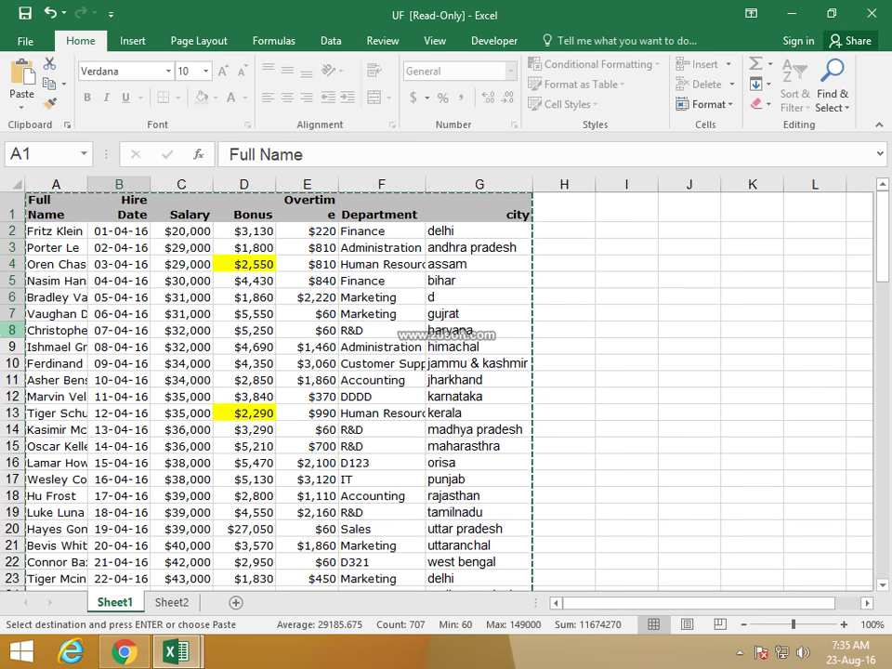
# Step: Select the range A1:G10 through the Name Box
pyautogui.click(36, 153)
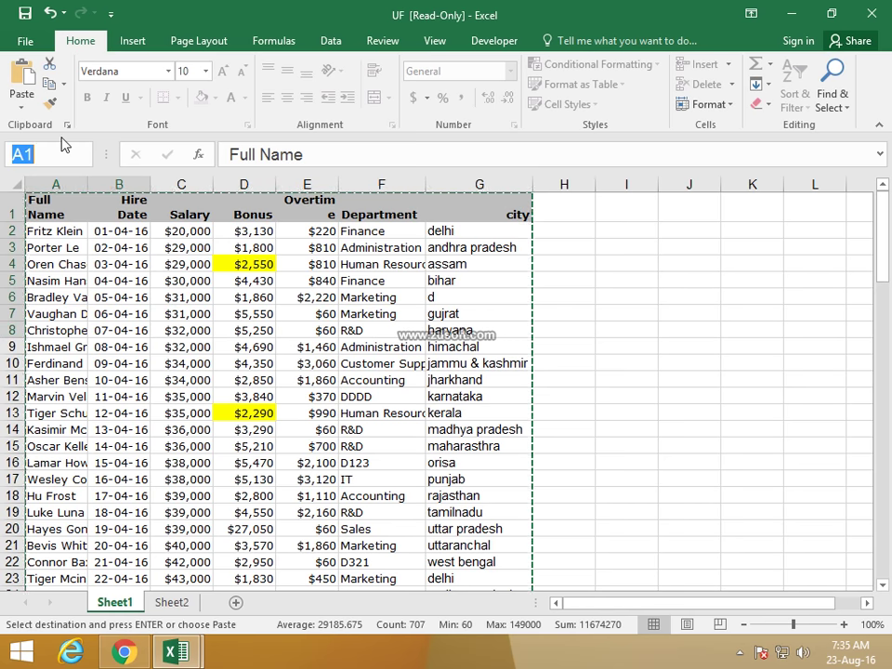
pyautogui.press('Escape')
pyautogui.write('G')
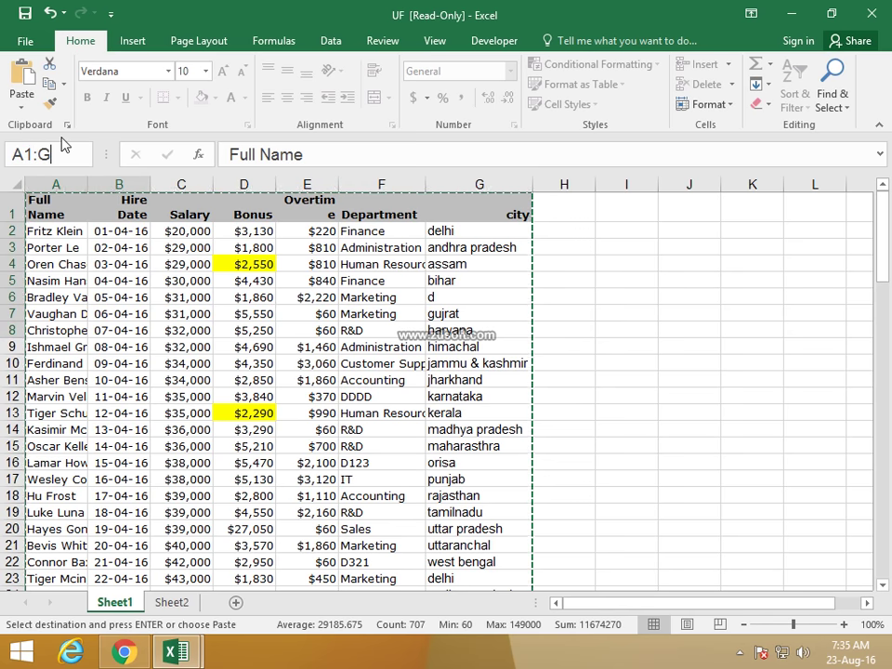
pyautogui.write('10')
pyautogui.press('Return')
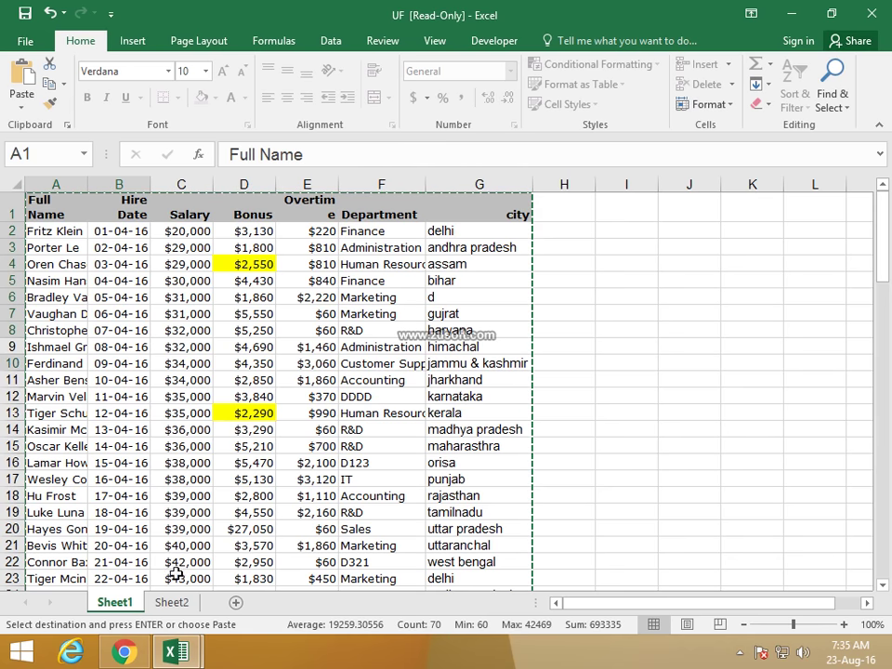
# Step: Add a new Sheet3, paste the copied table at A1, and cancel a stray entry in F8
pyautogui.click(174, 602)
pyautogui.click(235, 602)
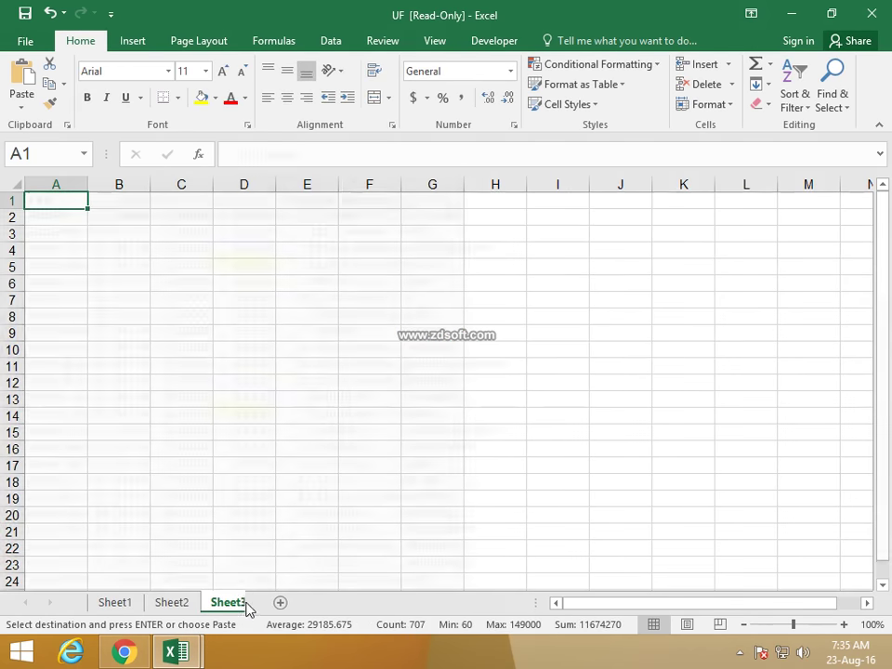
pyautogui.hotkey('ctrl', 'v')
pyautogui.click(349, 331)
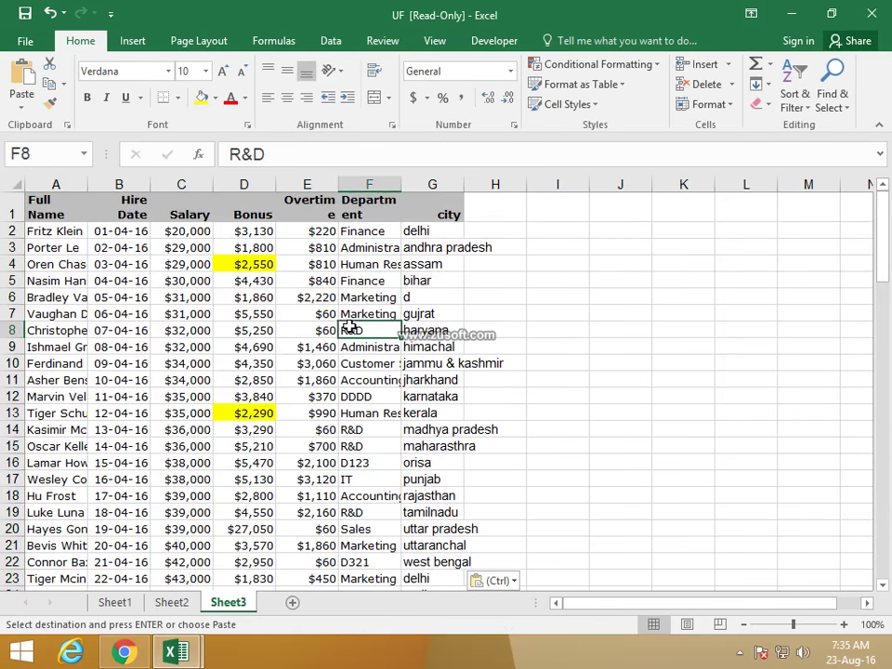
pyautogui.write('GFDGSG')
pyautogui.press('Escape')
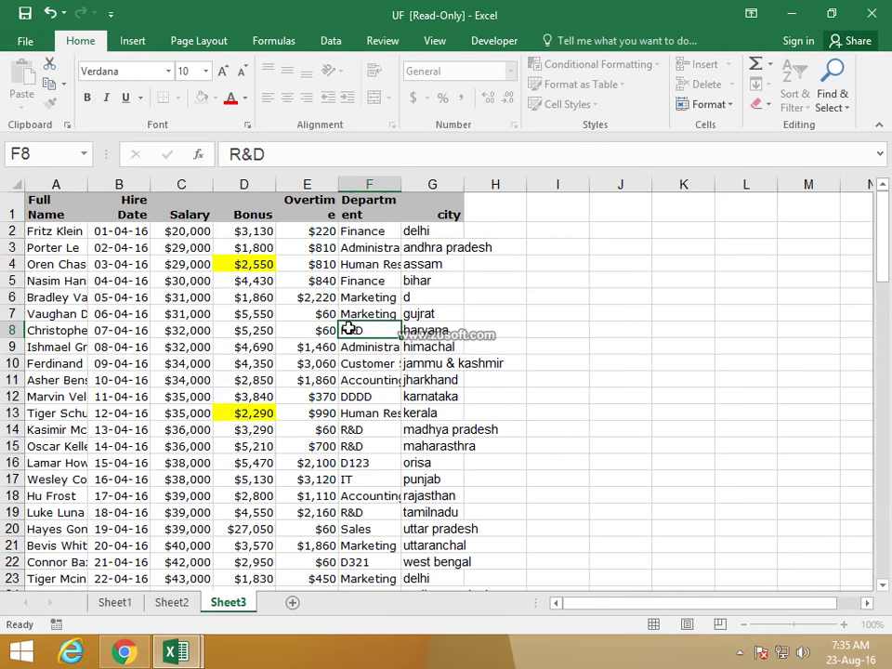
# Step: Delete Sheet2, then Sheet3, confirming each deletion so only Sheet1 is left
pyautogui.rightClick(176, 602)
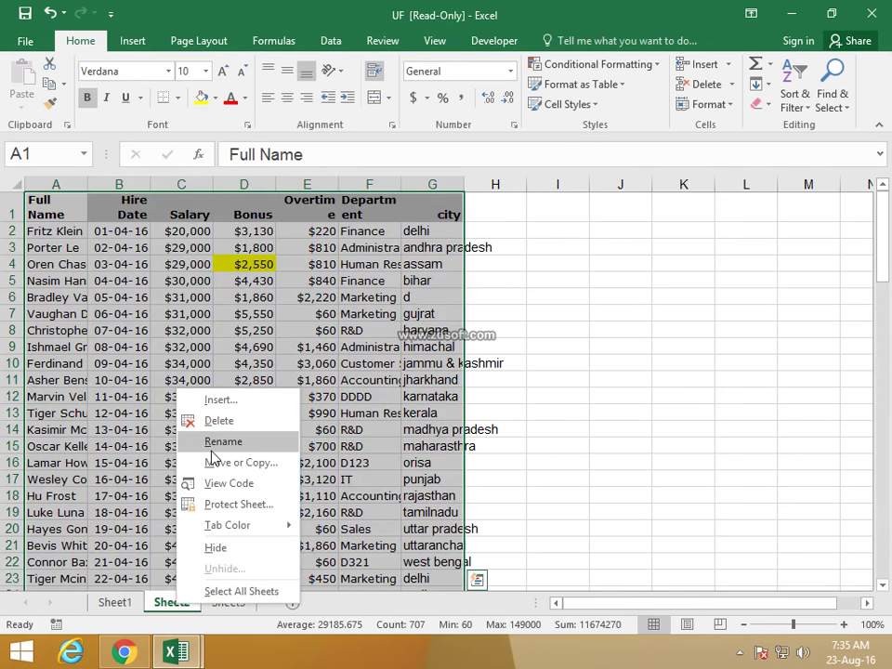
pyautogui.click(220, 421)
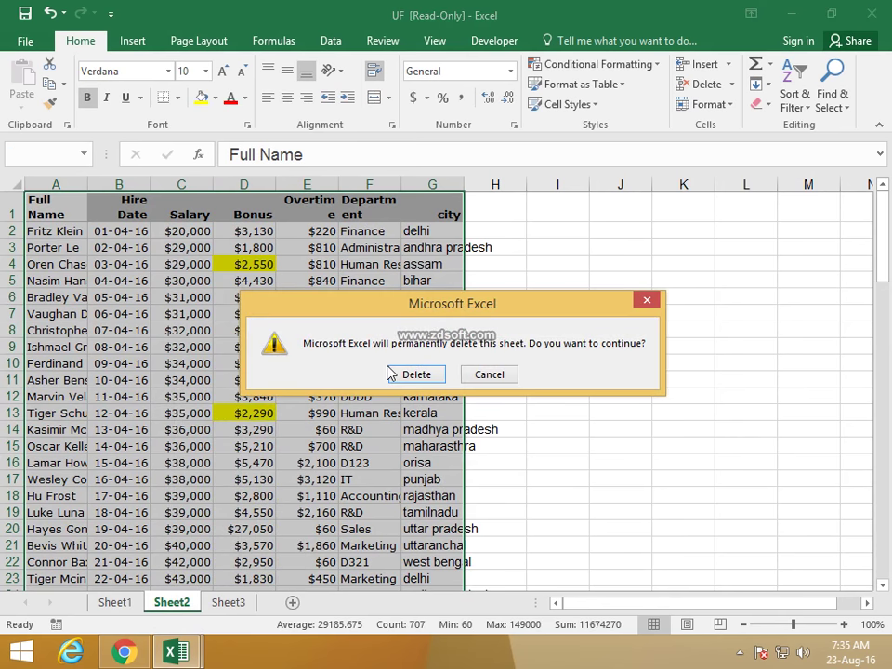
pyautogui.click(393, 381)
pyautogui.rightClick(170, 597)
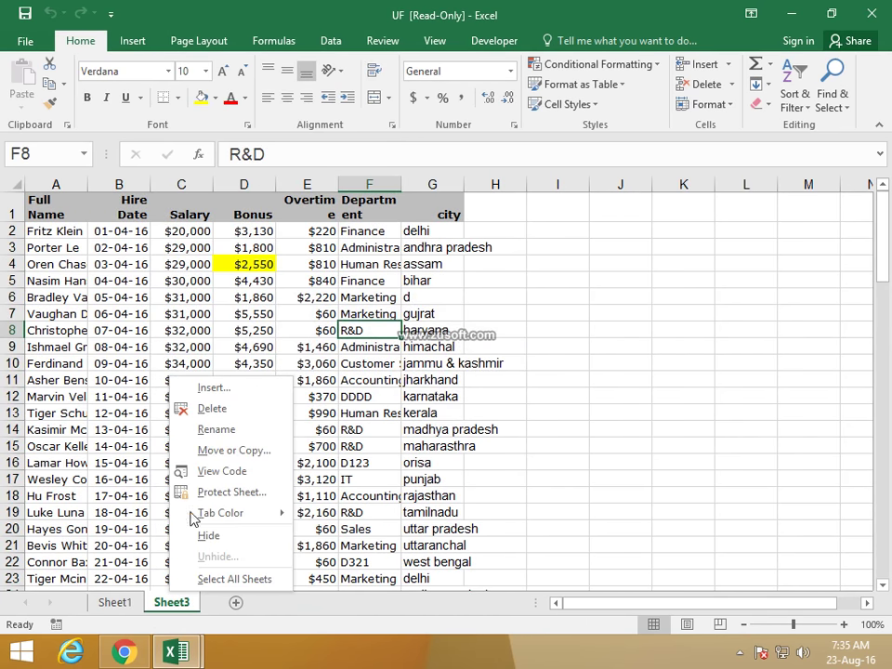
pyautogui.click(232, 409)
pyautogui.click(410, 375)
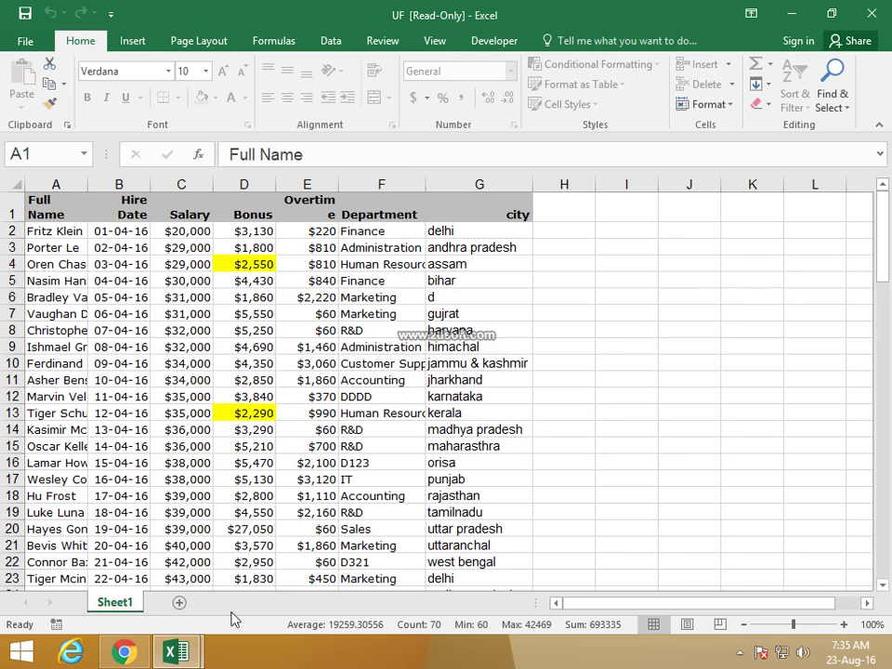
# Step: Add a new Sheet4 and fill the block D5:I19 with yellow
pyautogui.click(181, 602)
pyautogui.moveTo(222, 268); pyautogui.dragTo(561, 491)
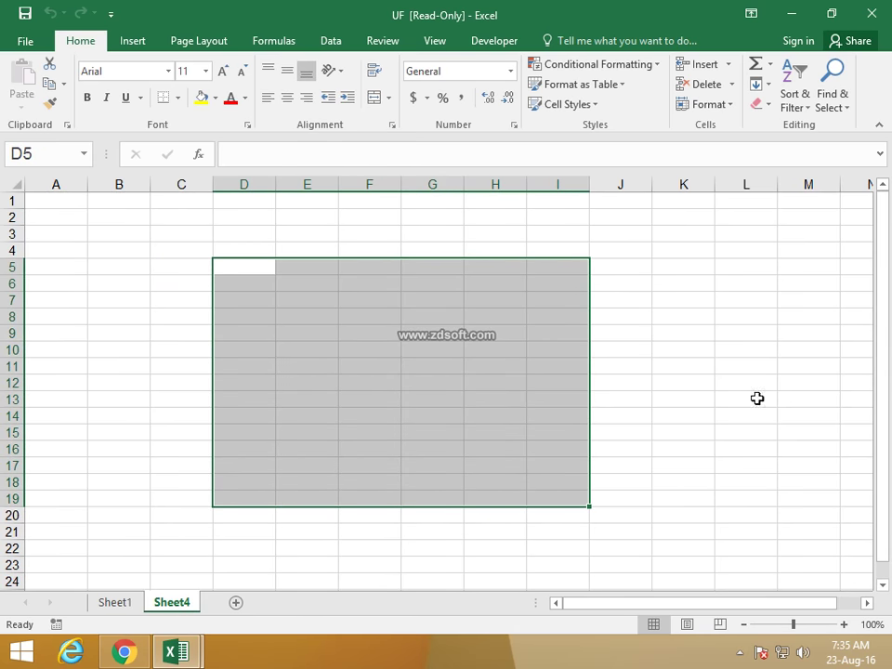
pyautogui.click(201, 97)
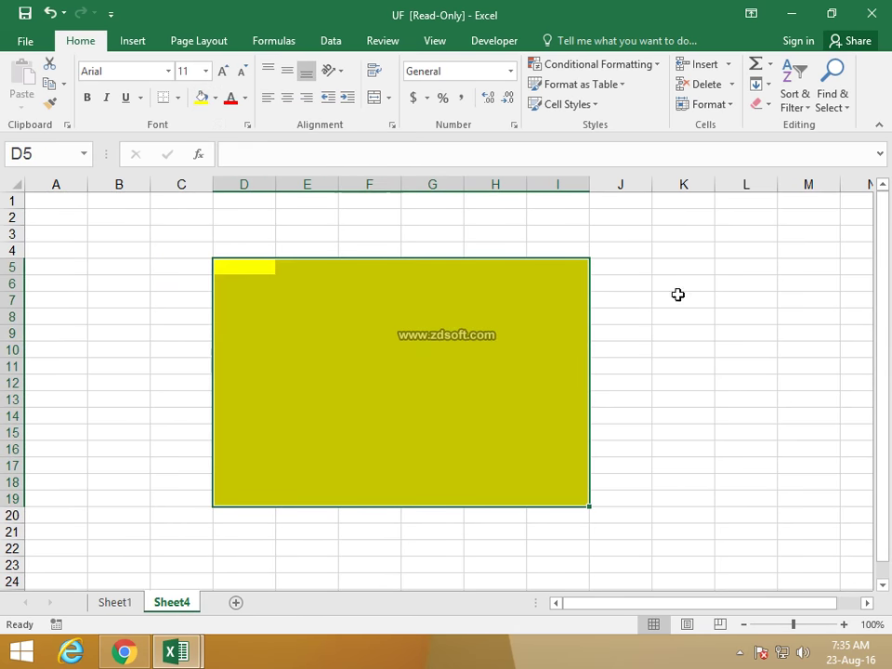
pyautogui.click(789, 296)
pyautogui.click(546, 318)
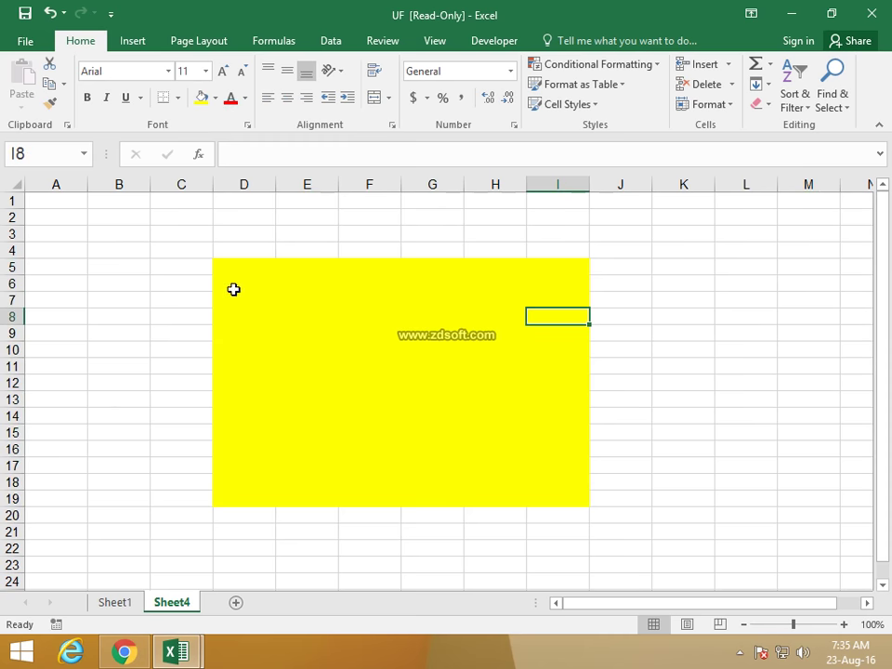
# Step: Put an outside border around the yellow D5:I19 block
pyautogui.moveTo(233, 273); pyautogui.dragTo(588, 505)
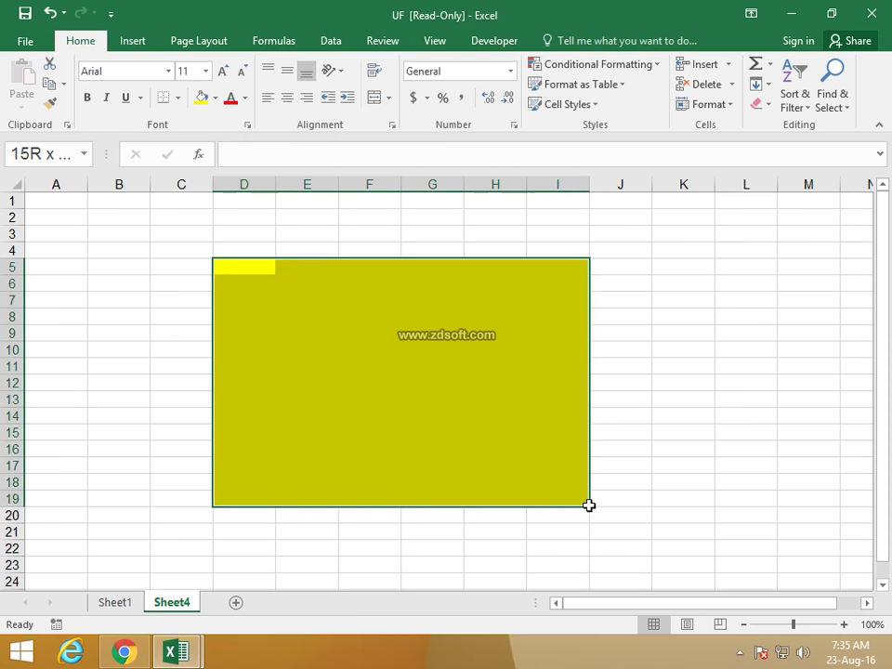
pyautogui.click(177, 98)
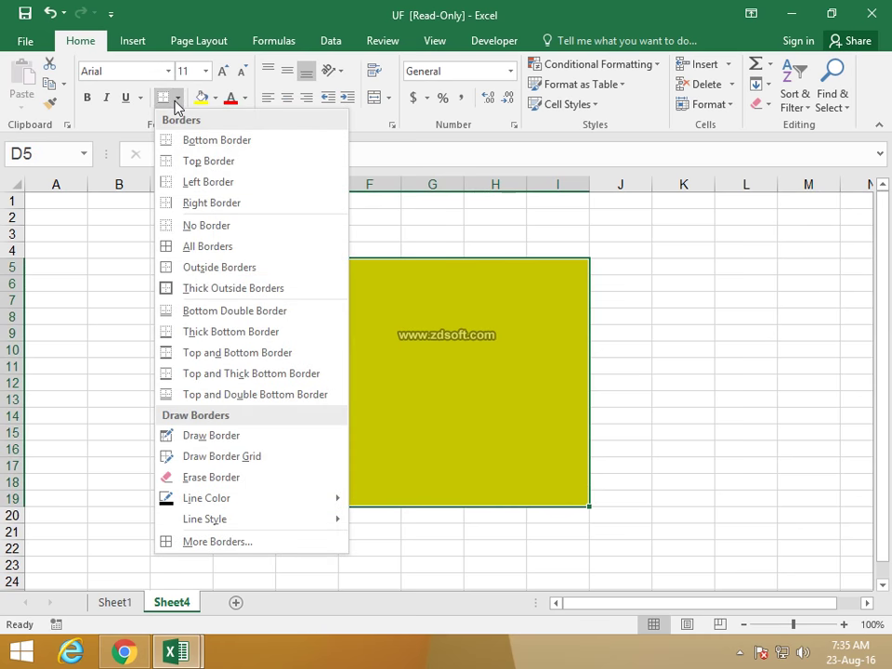
pyautogui.click(206, 268)
pyautogui.click(395, 318)
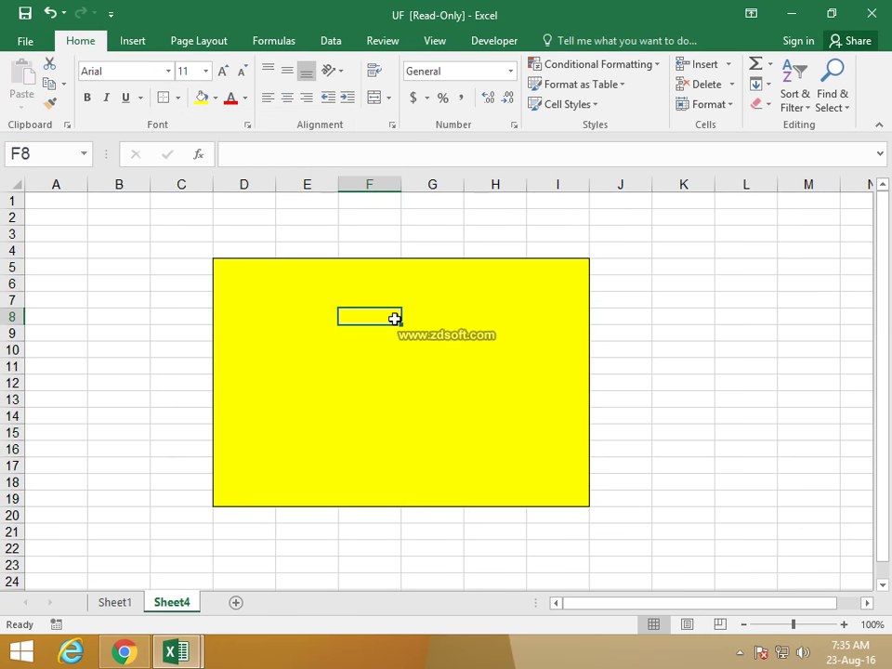
pyautogui.click(163, 252)
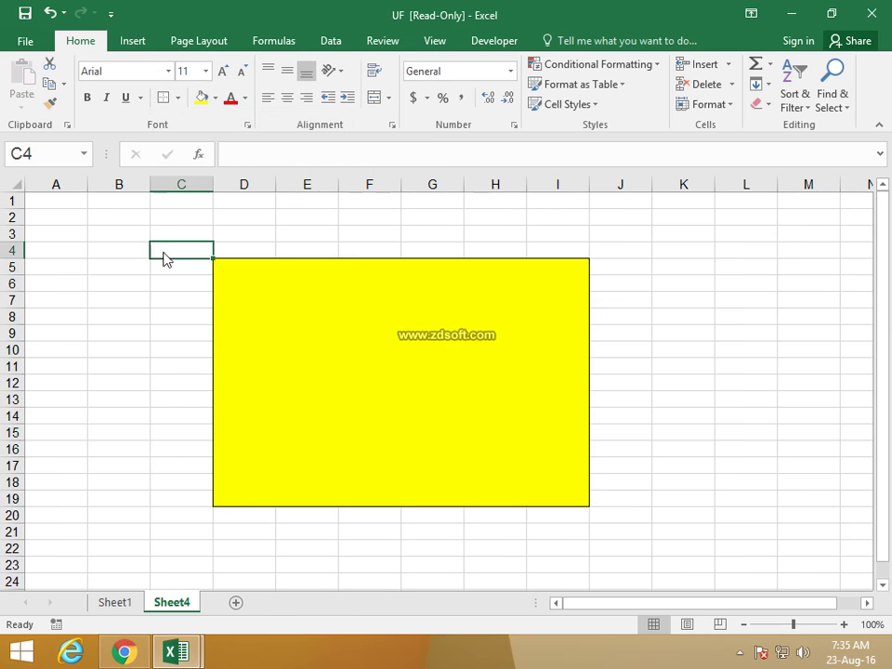
pyautogui.rightClick(164, 255)
pyautogui.press('Escape')
pyautogui.click(227, 268)
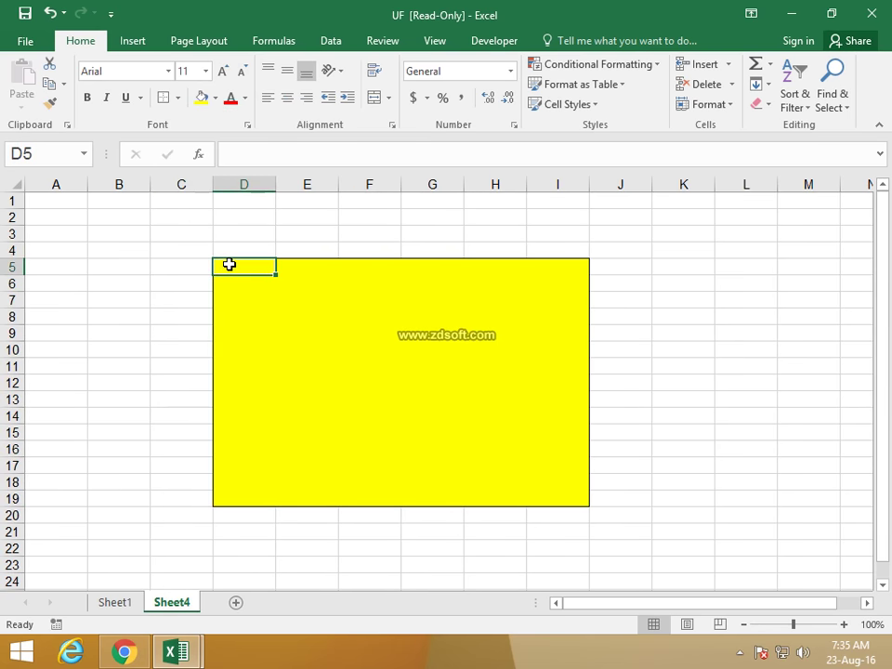
# Step: Select D5:J19, fill it yellow, and frame it with an outside border
pyautogui.click(229, 265)
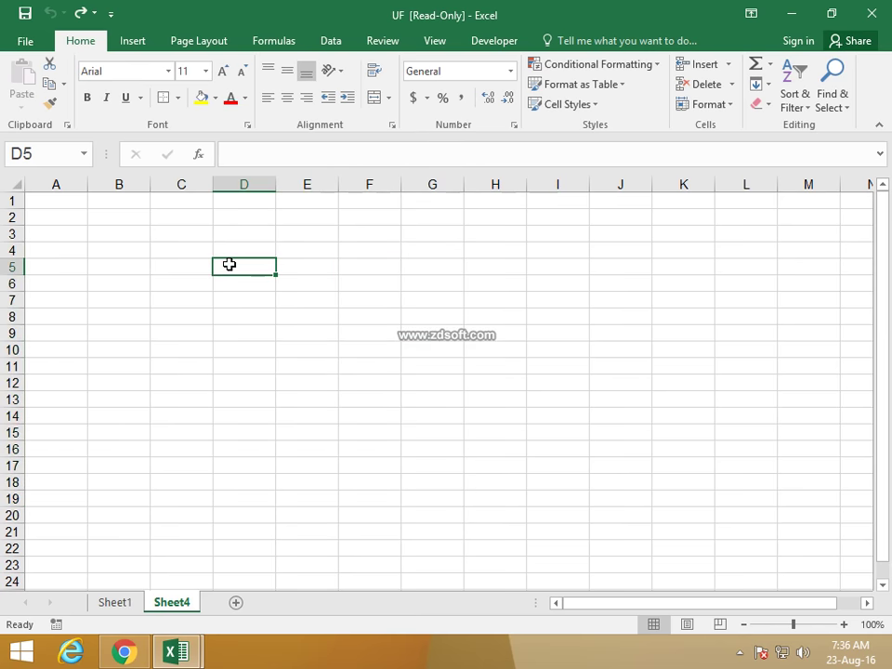
pyautogui.click(279, 315)
pyautogui.moveTo(242, 265); pyautogui.dragTo(613, 502)
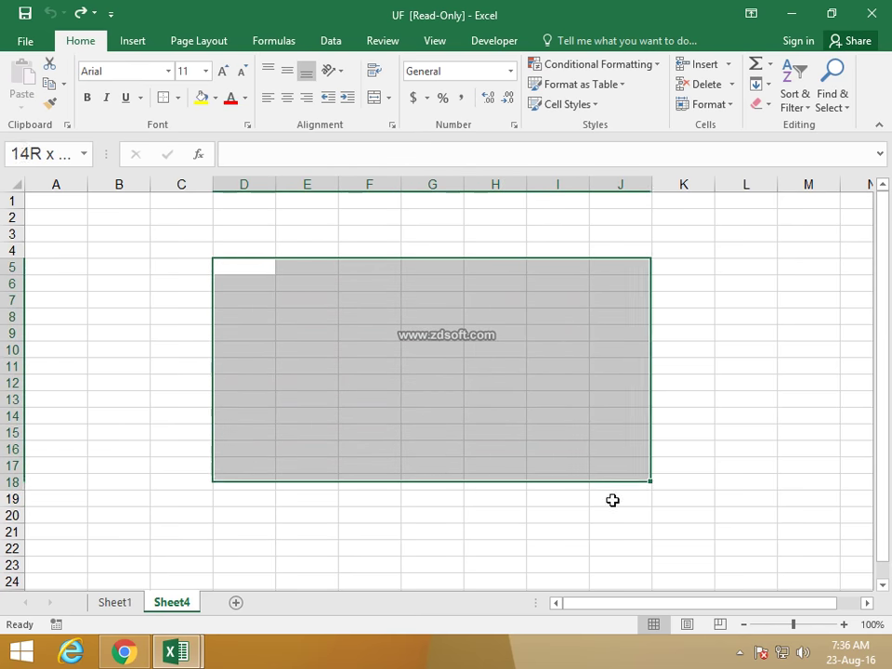
pyautogui.click(208, 103)
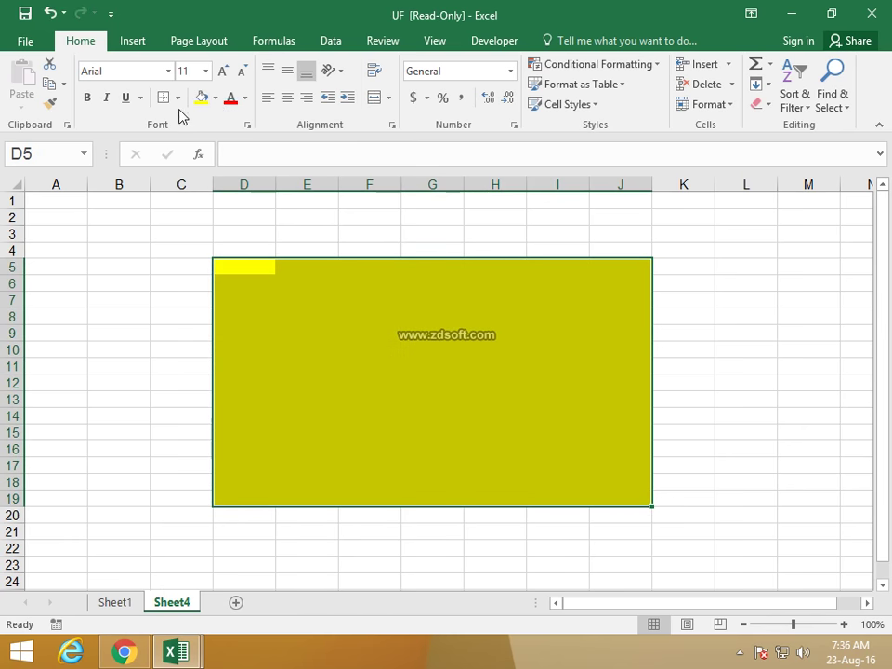
pyautogui.click(177, 98)
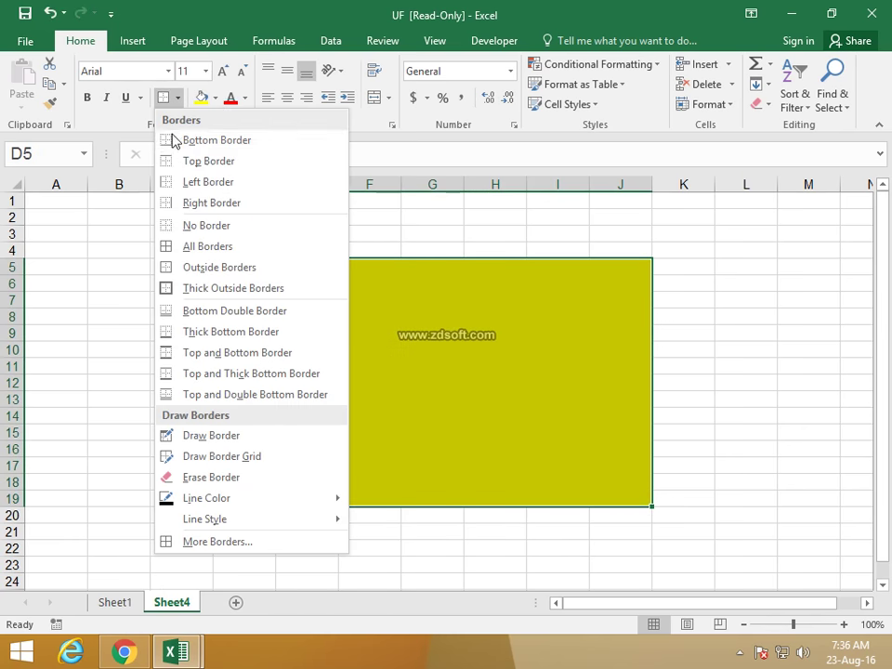
pyautogui.click(198, 268)
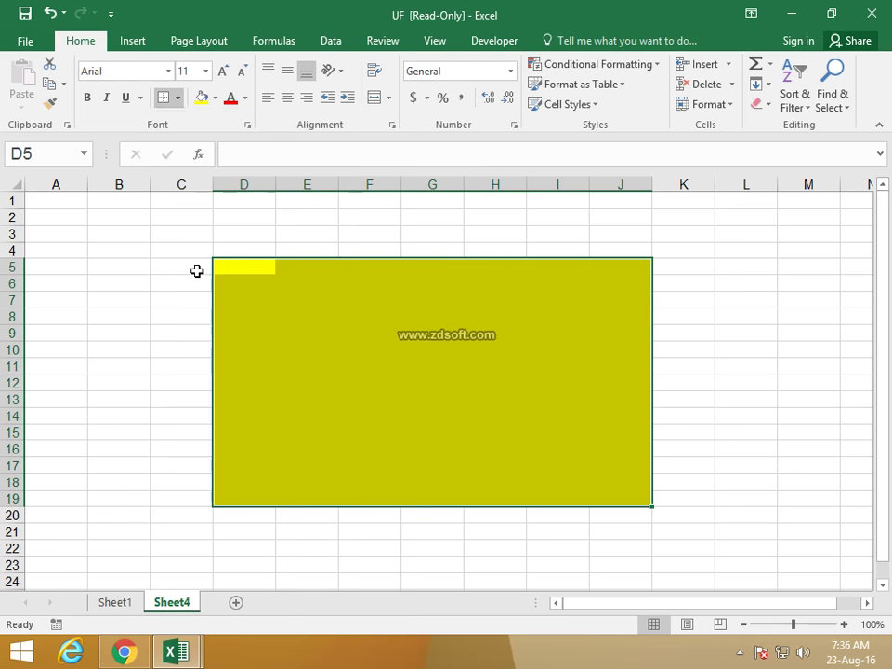
pyautogui.click(28, 40)
# Step: Set the worksheet gridline colour to red in Excel's Advanced options
pyautogui.press('Escape')
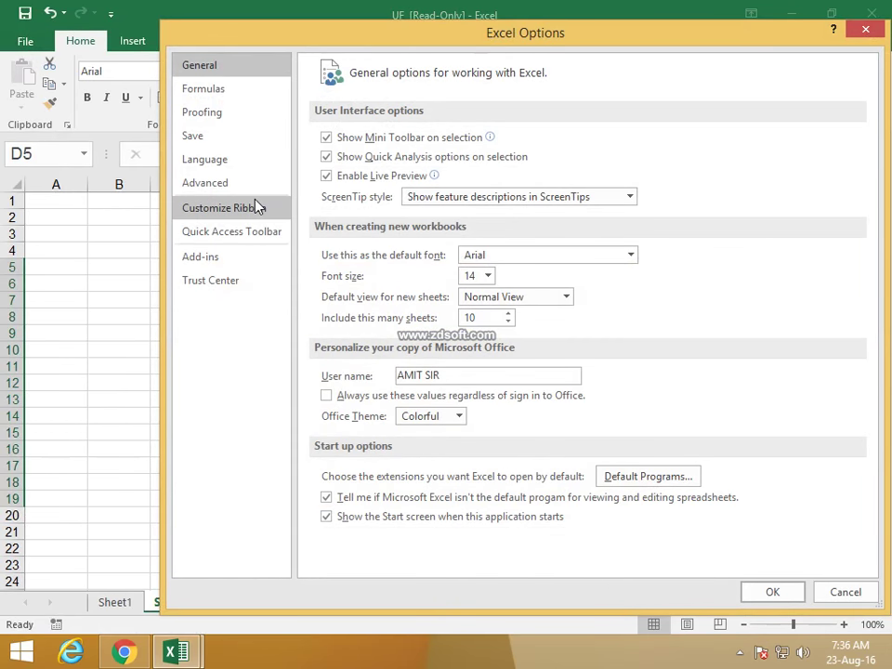
pyautogui.click(243, 183)
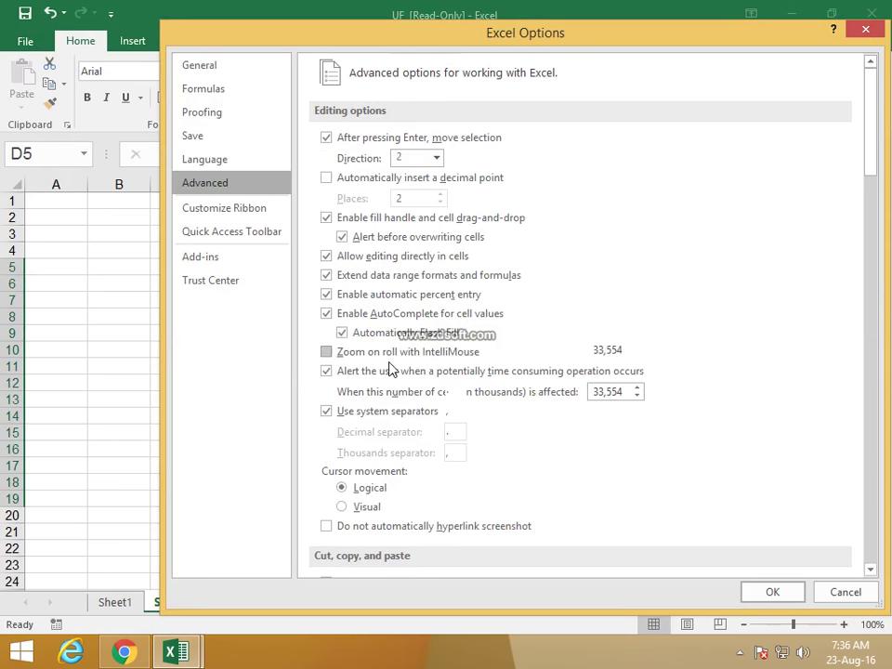
pyautogui.scroll(-5, 390, 370)
pyautogui.scroll(-3, 391, 371)
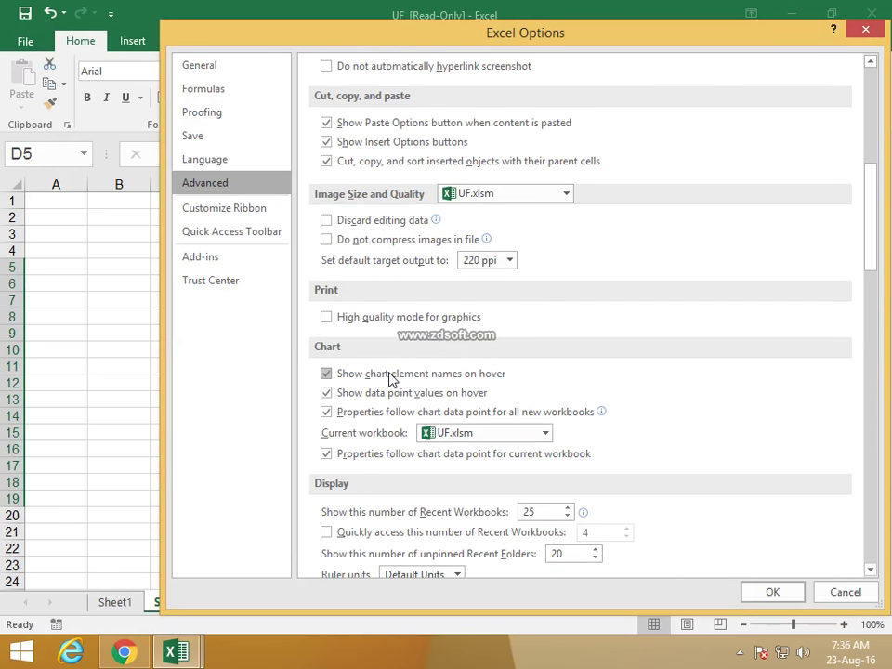
pyautogui.scroll(-2, 390, 379)
pyautogui.scroll(-2, 390, 379)
pyautogui.scroll(-2, 389, 380)
pyautogui.scroll(-4, 386, 381)
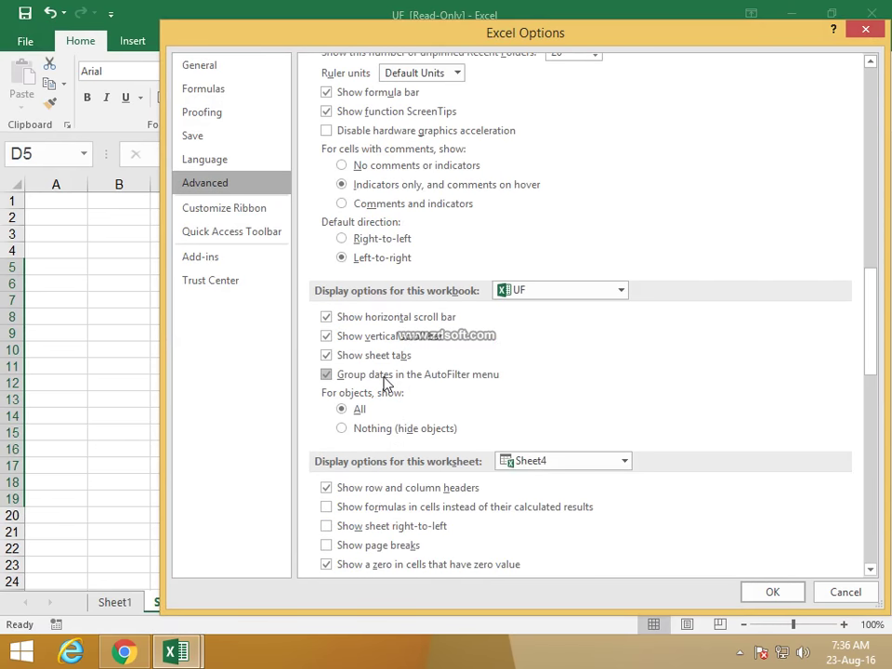
pyautogui.scroll(-3, 387, 382)
pyautogui.scroll(-1, 406, 420)
pyautogui.click(423, 459)
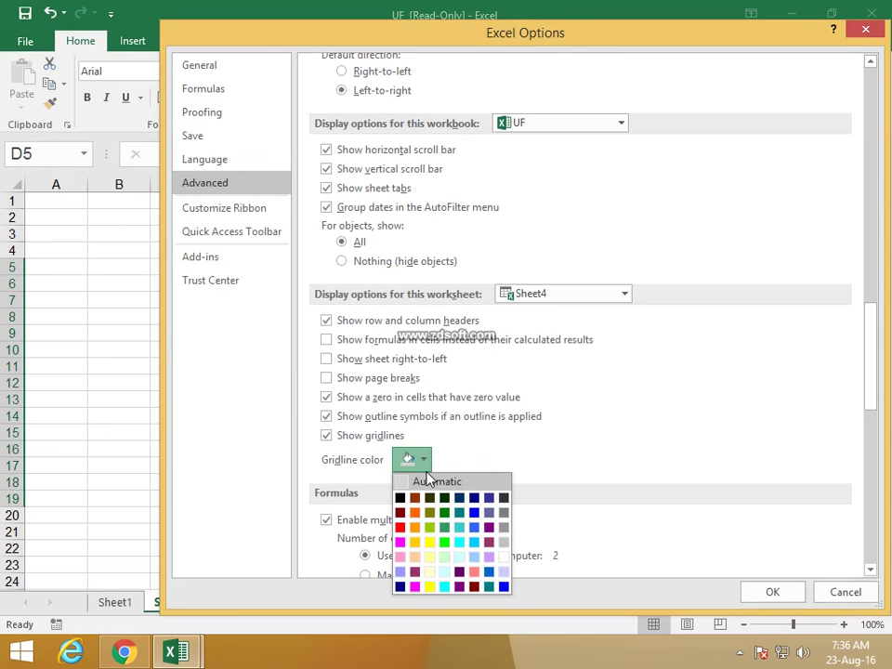
pyautogui.click(400, 527)
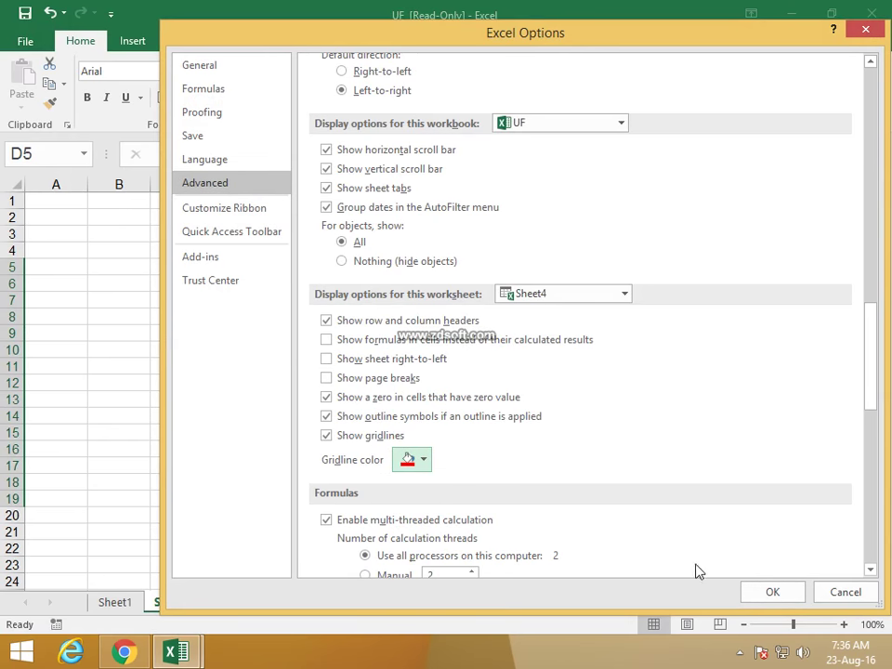
pyautogui.click(756, 592)
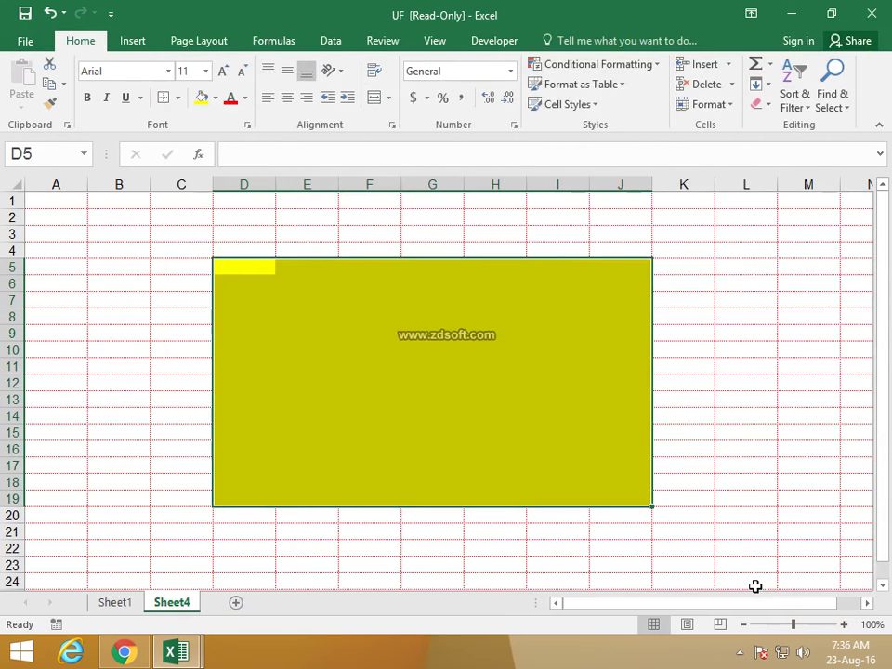
pyautogui.click(253, 519)
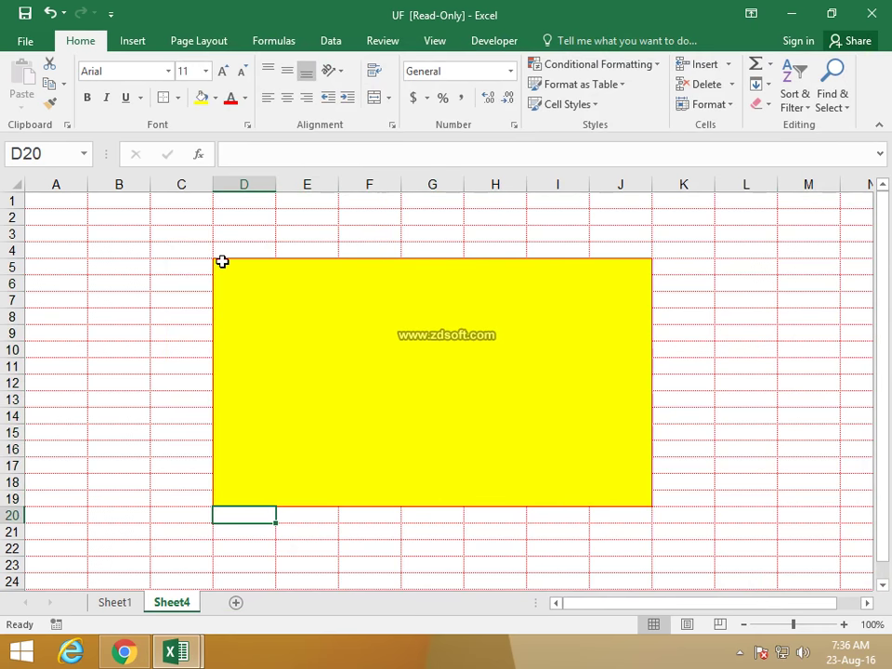
pyautogui.moveTo(223, 262)
pyautogui.mouseDown()
pyautogui.moveTo(462, 437)
pyautogui.moveTo(641, 477)
pyautogui.moveTo(641, 505)
pyautogui.moveTo(632, 509)
pyautogui.mouseUp()
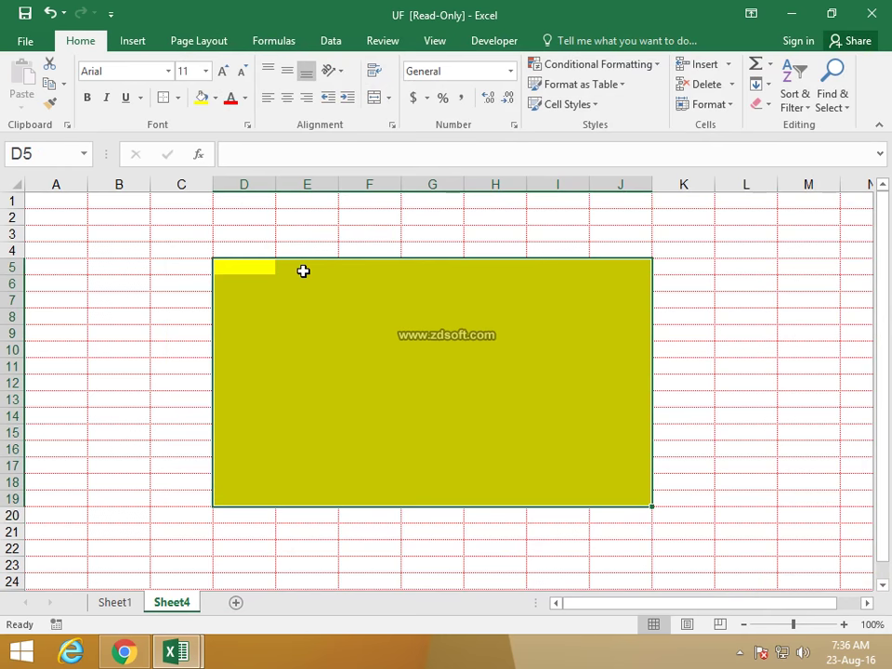
pyautogui.click(357, 239)
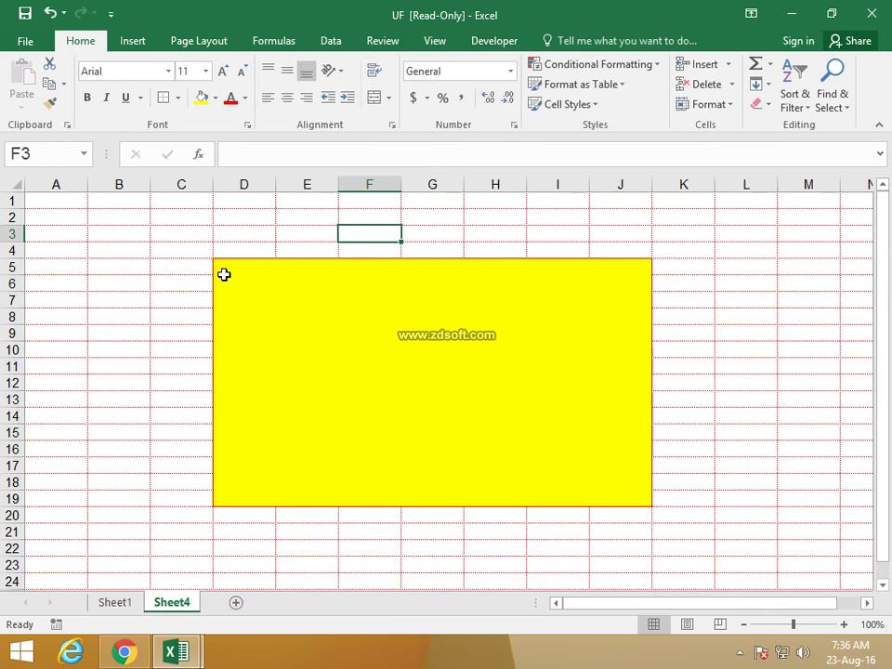
pyautogui.click(174, 252)
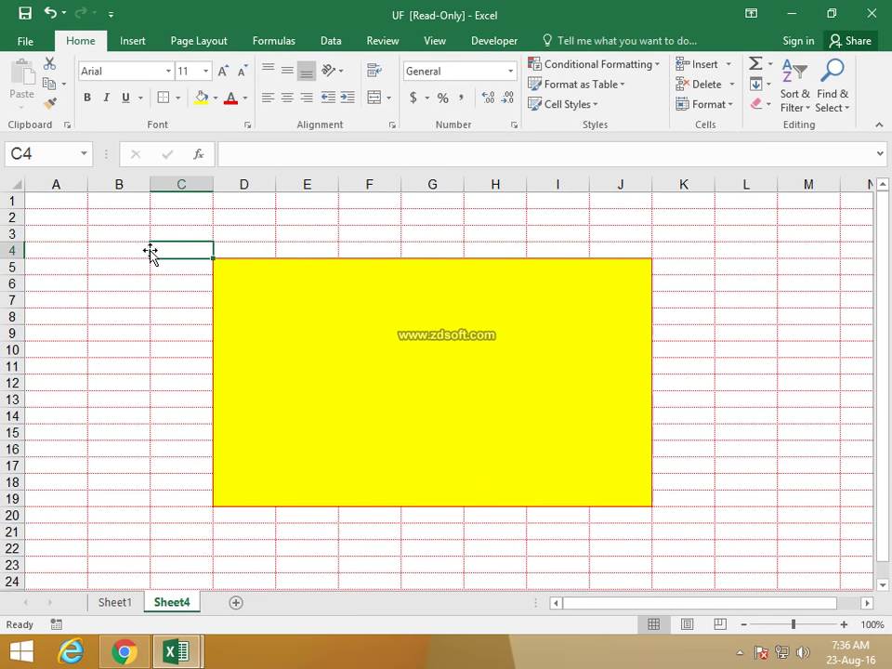
pyautogui.rightClick(167, 252)
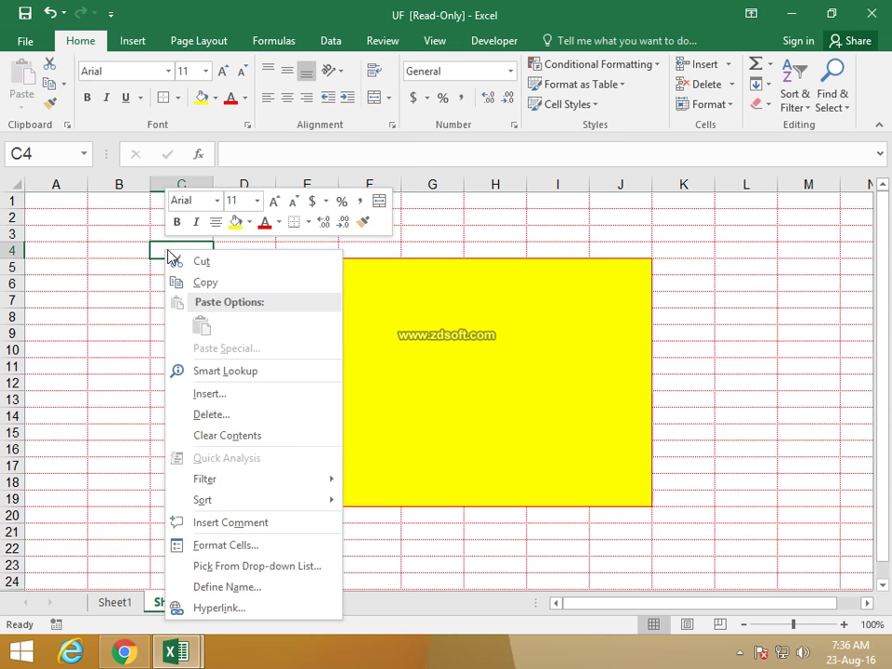
pyautogui.click(224, 554)
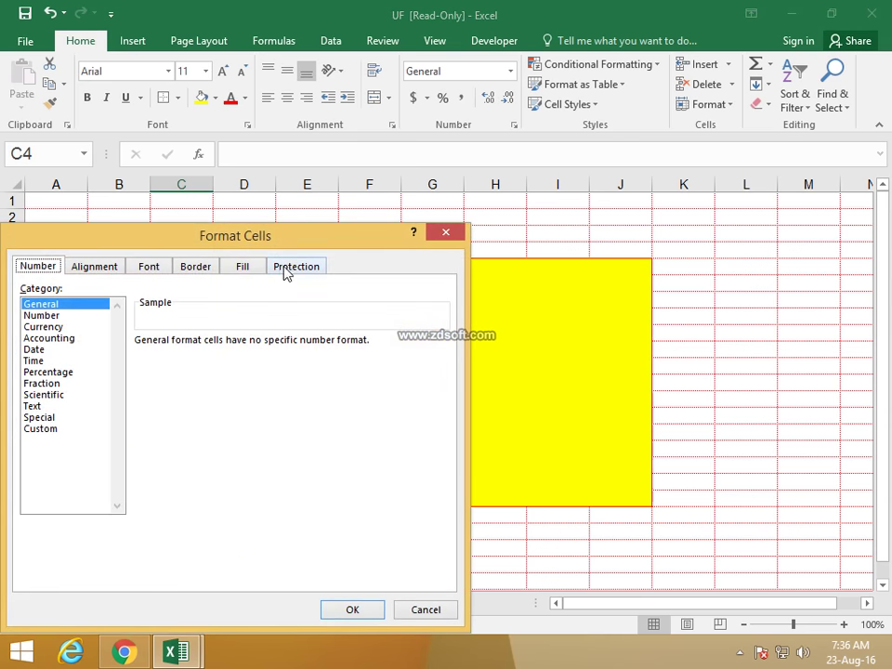
pyautogui.click(288, 269)
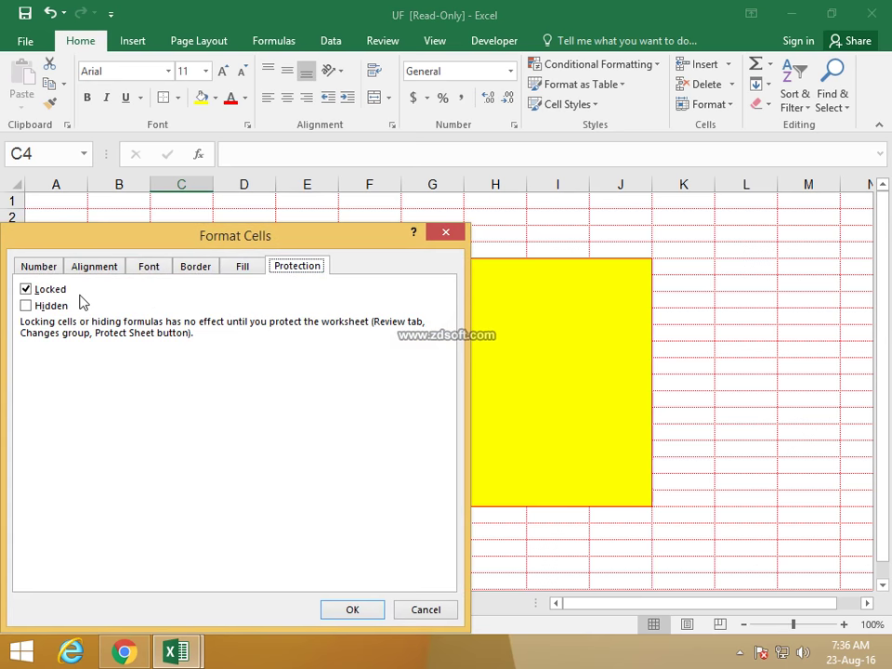
pyautogui.click(420, 610)
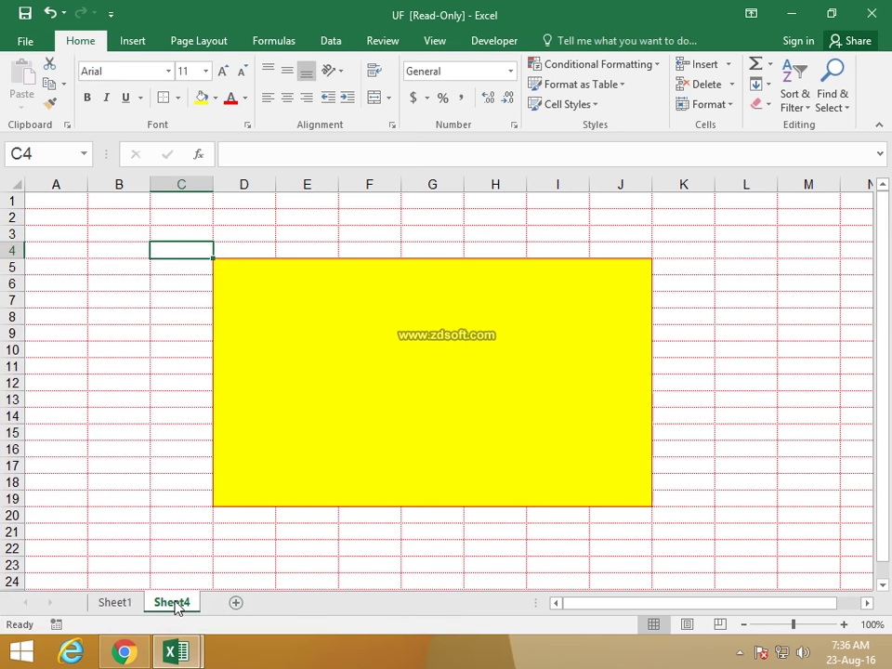
pyautogui.rightClick(174, 602)
pyautogui.click(223, 502)
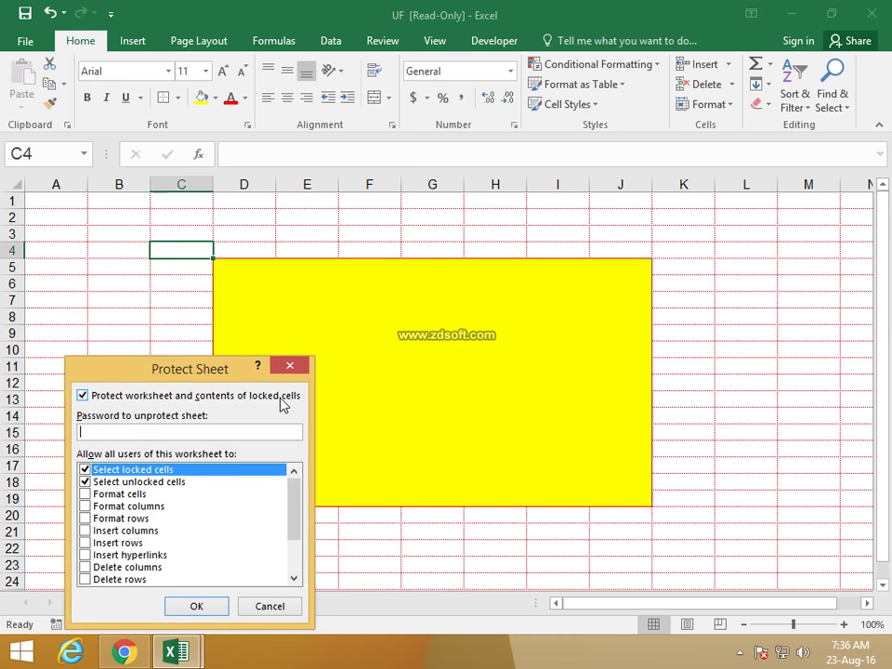
pyautogui.click(269, 606)
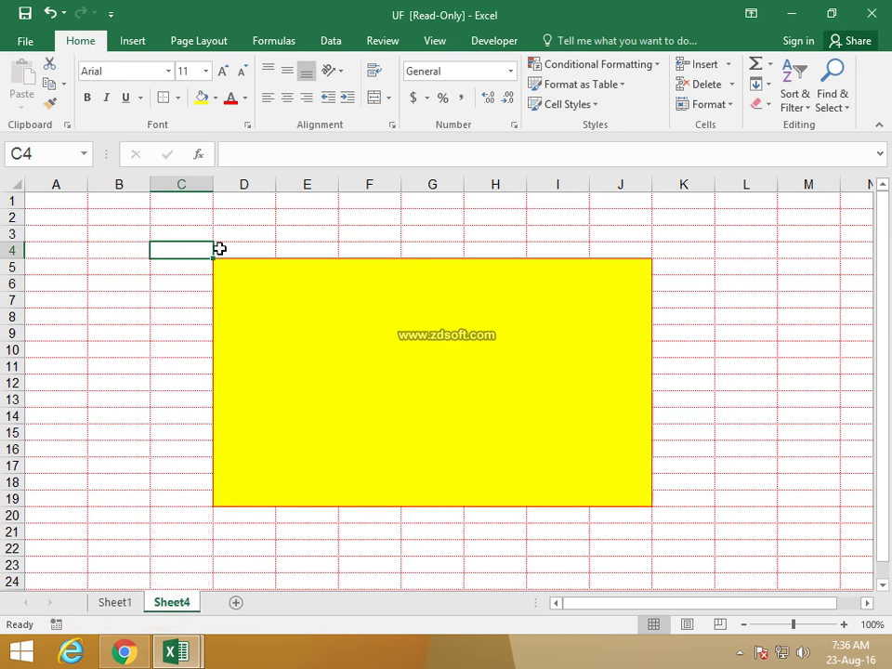
pyautogui.moveTo(271, 270); pyautogui.dragTo(629, 496)
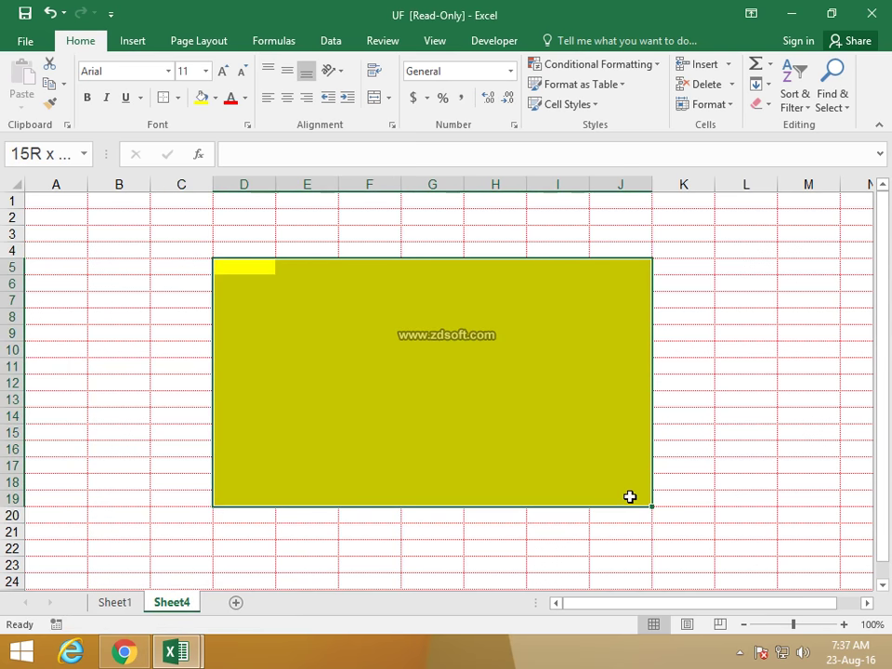
# Step: Clear the Locked option for the yellow block D5:J19 in Format Cells
pyautogui.rightClick(629, 498)
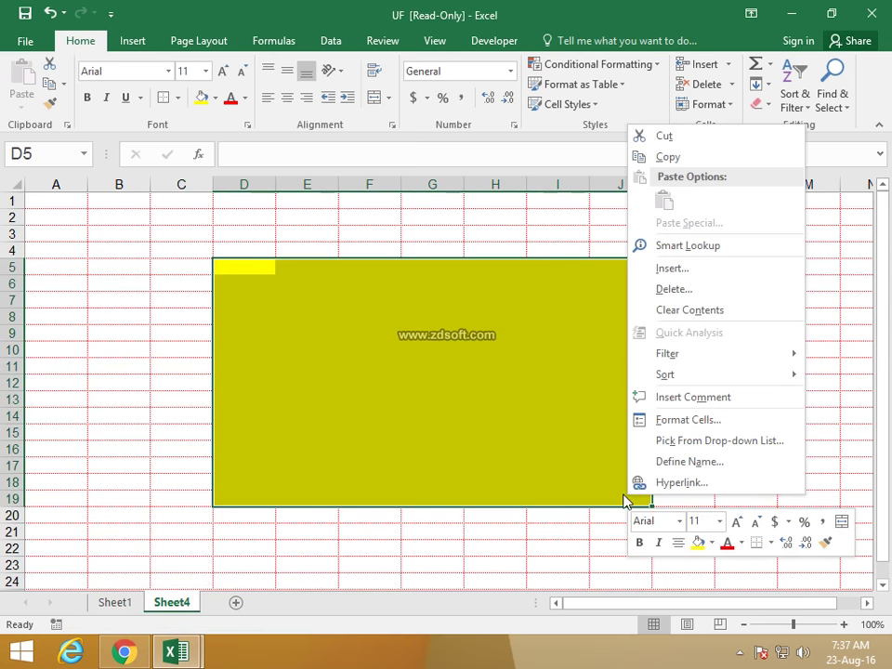
pyautogui.click(653, 421)
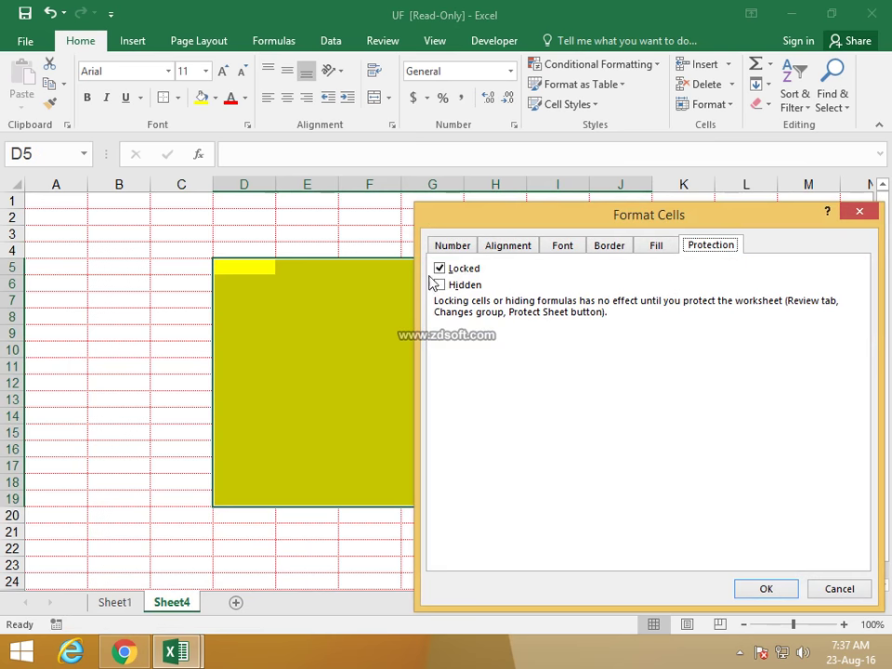
pyautogui.click(440, 269)
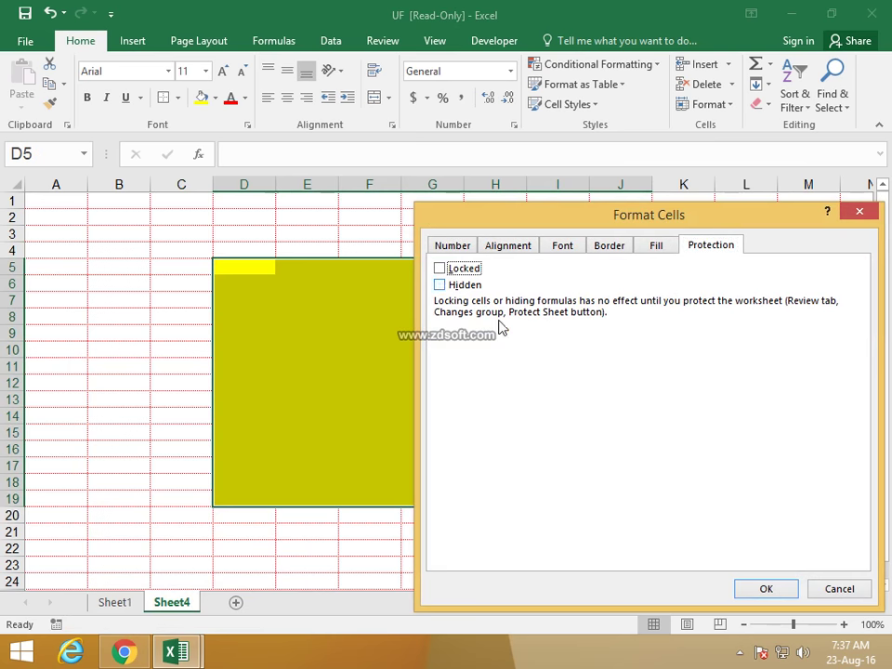
pyautogui.click(768, 589)
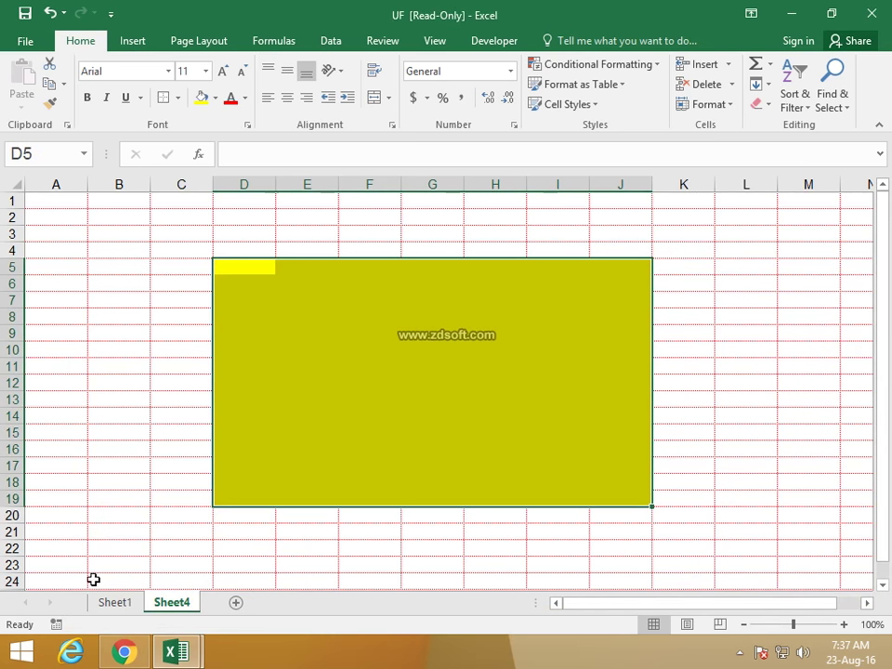
# Step: Protect Sheet4 with default settings and select B15 outside the block to test
pyautogui.rightClick(168, 599)
pyautogui.click(228, 500)
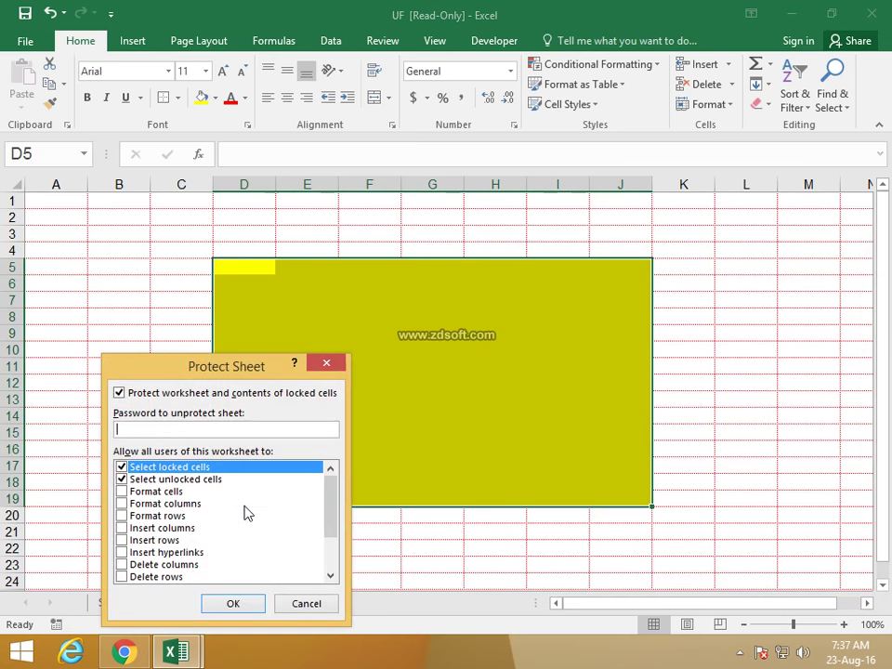
pyautogui.click(225, 605)
pyautogui.click(139, 442)
# Step: Confirm B15 refuses edits, then enter SAS in F14 and ASDF in F11 inside the block
pyautogui.doubleClick(139, 442)
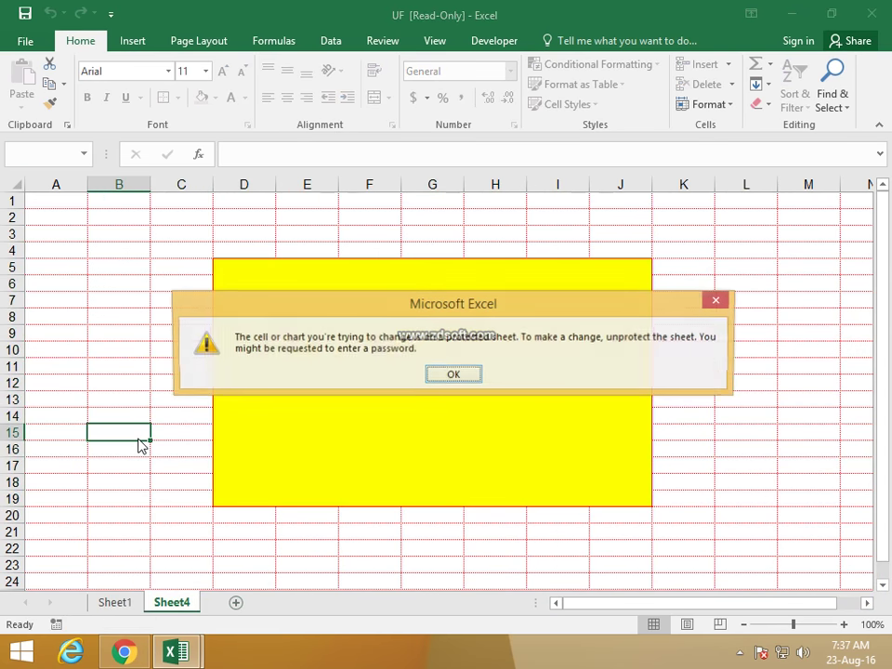
pyautogui.click(438, 375)
pyautogui.click(345, 414)
pyautogui.write('S')
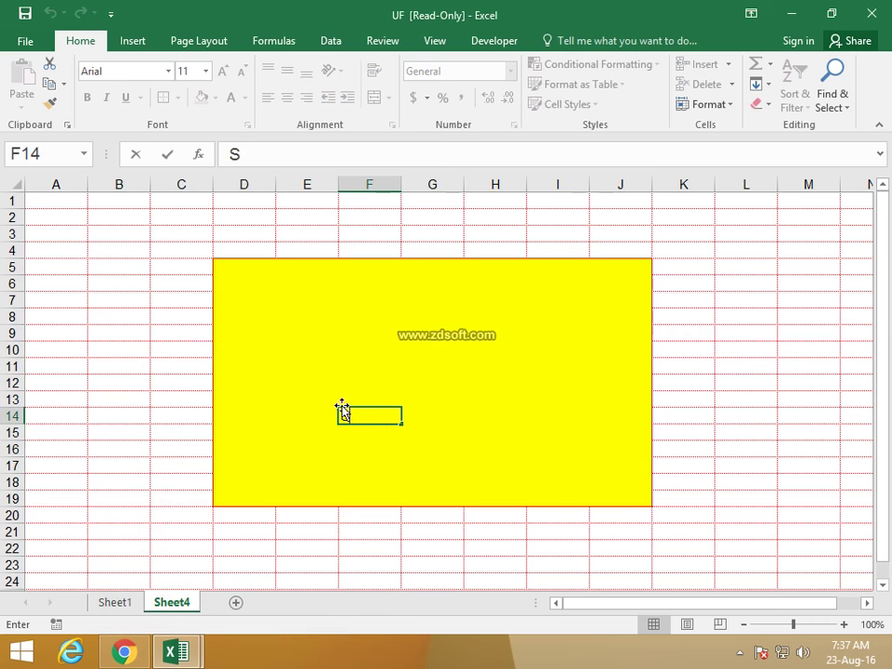
pyautogui.write('AS')
pyautogui.click(345, 368)
pyautogui.write('ASDF')
pyautogui.click(254, 284)
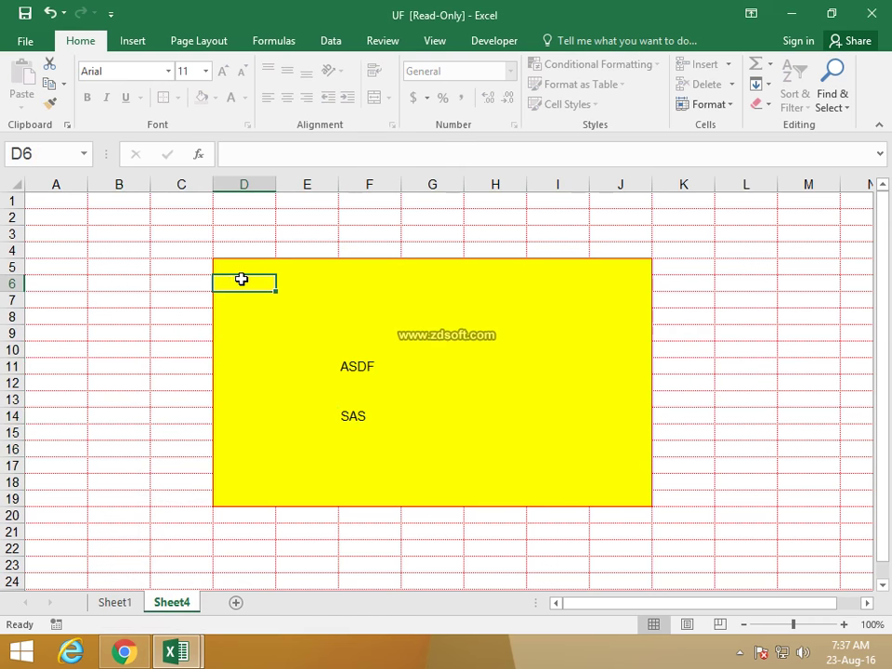
# Step: Step through the unlocked cells of the yellow block row by row with Tab and Enter
pyautogui.press('Up')
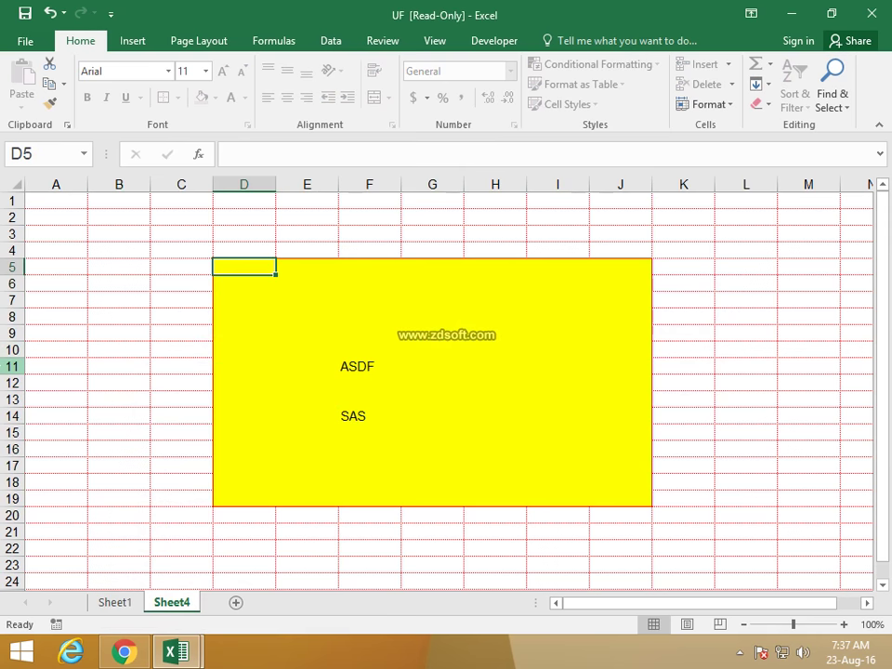
pyautogui.press('Right')
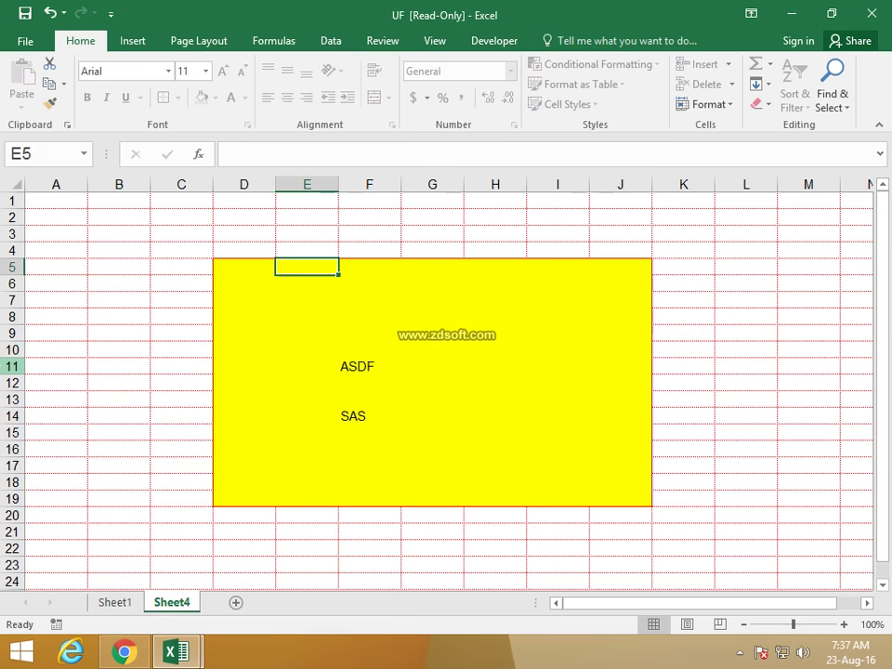
pyautogui.press('Tab')
pyautogui.press('Tab')
pyautogui.press('Tab')
pyautogui.press('Tab')
pyautogui.press('Tab')
pyautogui.press('Return')
pyautogui.press('Tab')
pyautogui.press('Tab')
pyautogui.press('Tab')
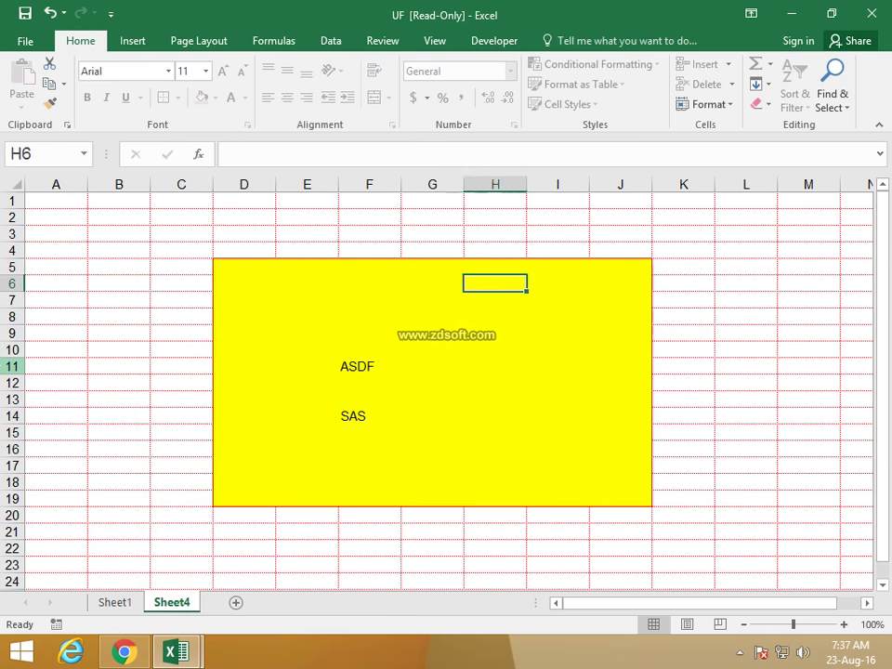
pyautogui.press('Tab')
pyautogui.press('Tab')
pyautogui.press('Return')
pyautogui.press('Tab')
pyautogui.press('Tab')
pyautogui.press('Tab')
pyautogui.press('Return')
pyautogui.hotkey('shift', 'Tab')
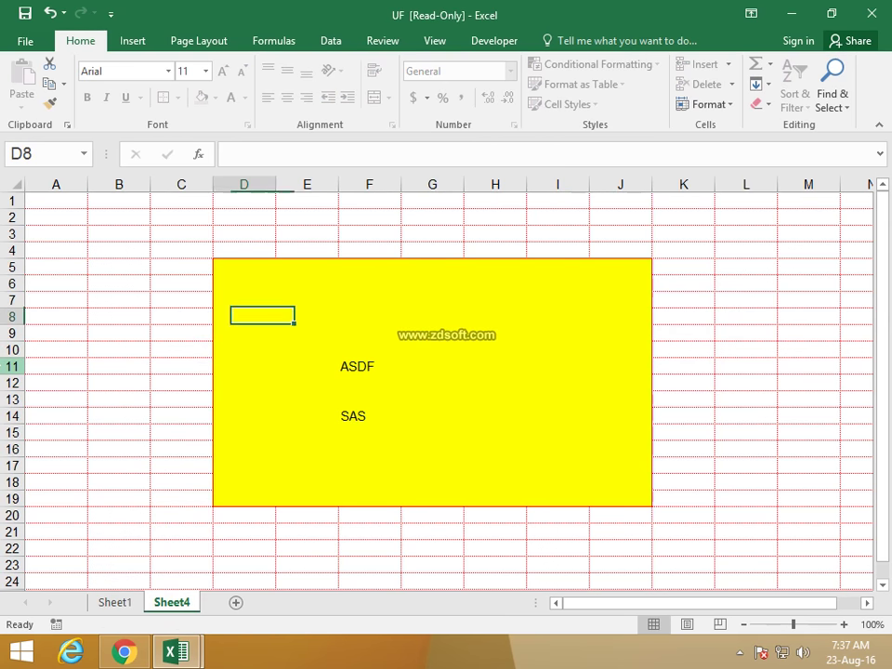
pyautogui.press('Tab')
pyautogui.press('Tab')
pyautogui.press('Tab')
pyautogui.press('Tab')
pyautogui.press('Tab')
pyautogui.press('Return')
pyautogui.press('Tab')
pyautogui.press('Tab')
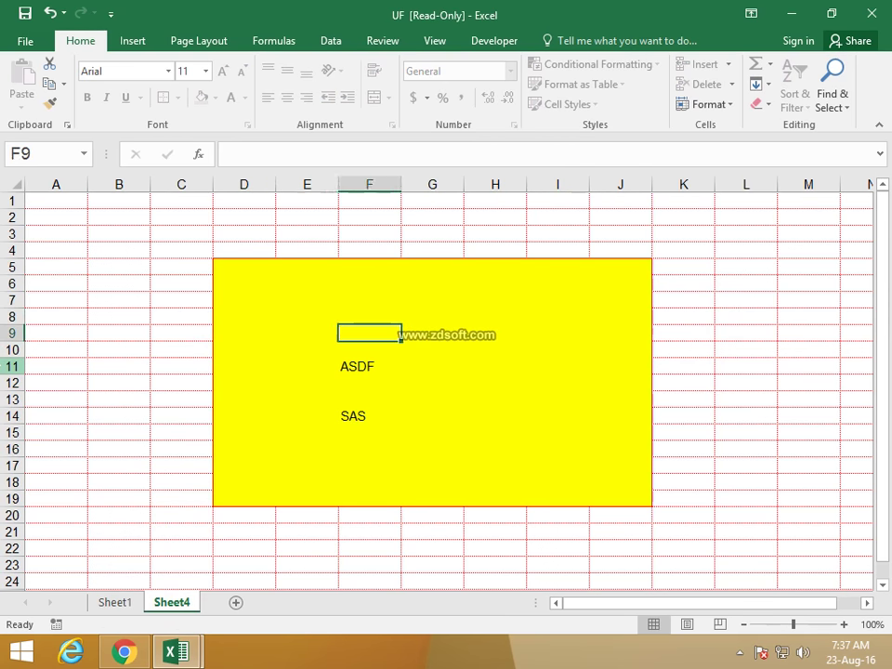
pyautogui.press('Tab')
pyautogui.press('Tab')
pyautogui.press('Tab')
pyautogui.press('Tab')
pyautogui.press('Return')
pyautogui.press('Tab')
pyautogui.press('Tab')
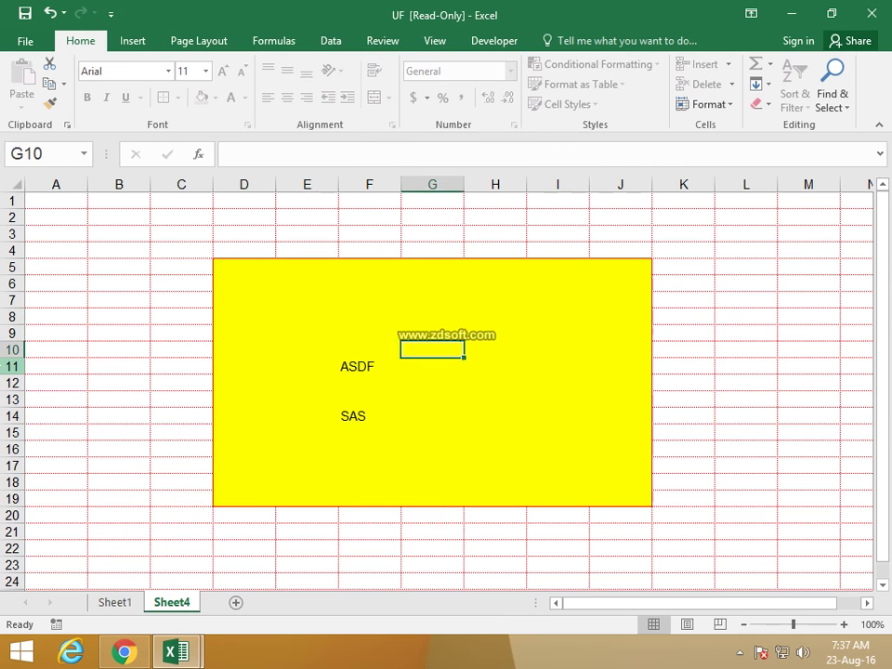
pyautogui.press('Tab')
pyautogui.press('Tab')
pyautogui.press('Tab')
pyautogui.press('Return')
pyautogui.press('Tab')
pyautogui.press('Tab')
pyautogui.press('Tab')
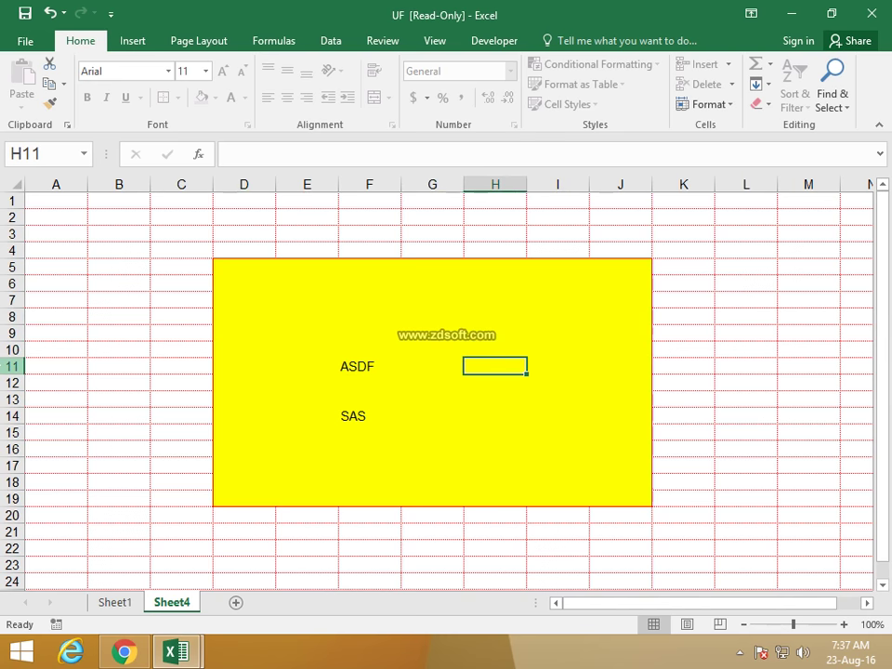
pyautogui.press('Tab')
pyautogui.press('Tab')
pyautogui.press('Return')
pyautogui.press('Tab')
pyautogui.press('Tab')
pyautogui.press('Tab')
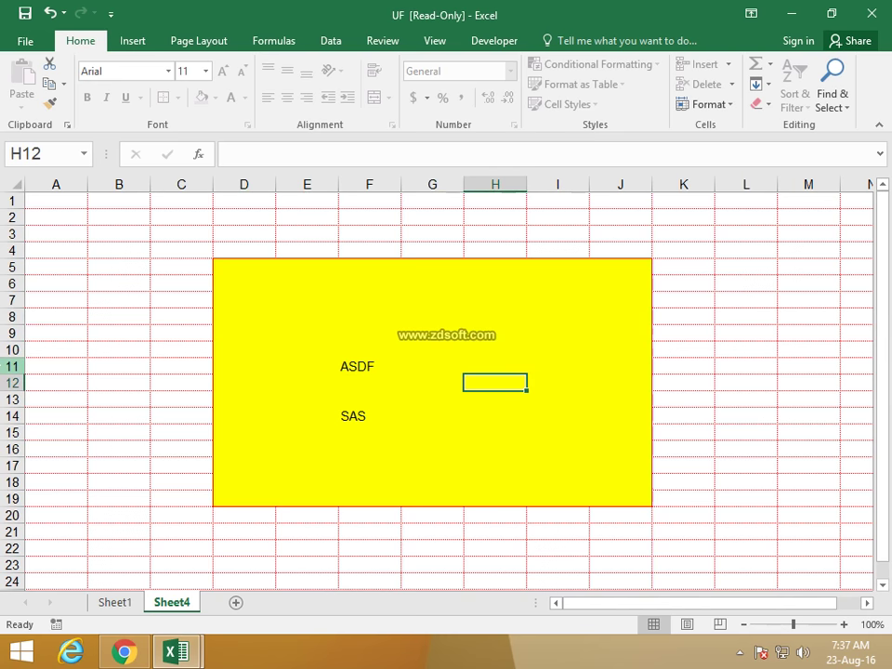
pyautogui.press('Tab')
pyautogui.press('Tab')
pyautogui.press('Return')
pyautogui.press('Tab')
pyautogui.press('Tab')
pyautogui.press('Tab')
pyautogui.press('Tab')
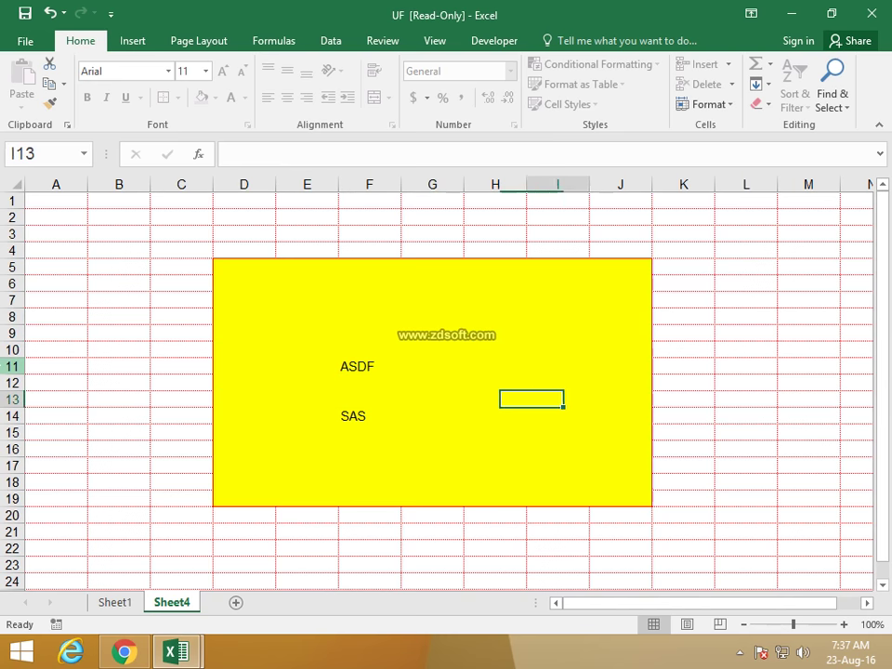
pyautogui.press('Tab')
pyautogui.press('Return')
pyautogui.press('Tab')
pyautogui.press('Tab')
pyautogui.press('Tab')
pyautogui.press('Tab')
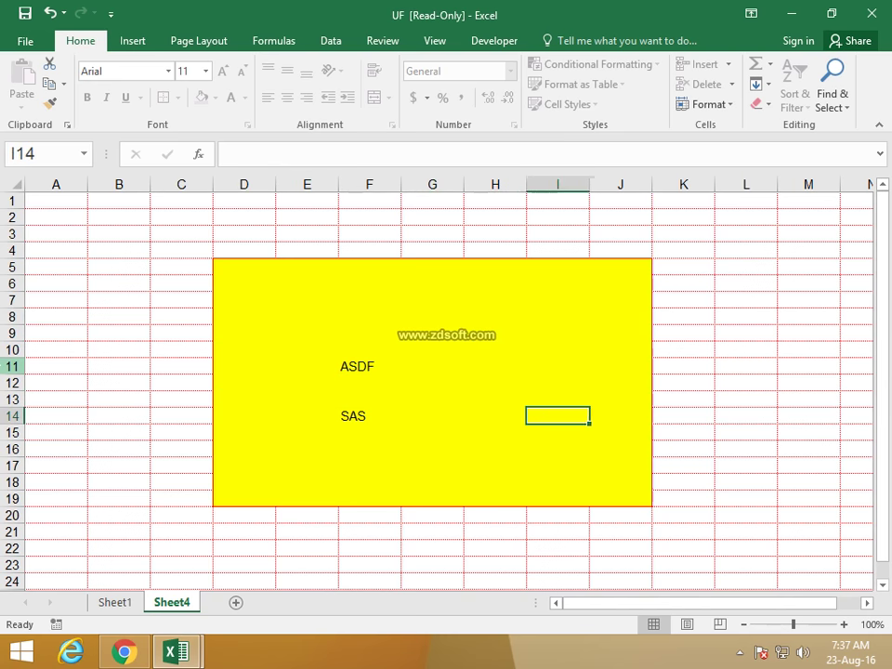
pyautogui.press('Tab')
pyautogui.press('Return')
pyautogui.press('Tab')
pyautogui.press('Tab')
pyautogui.press('Tab')
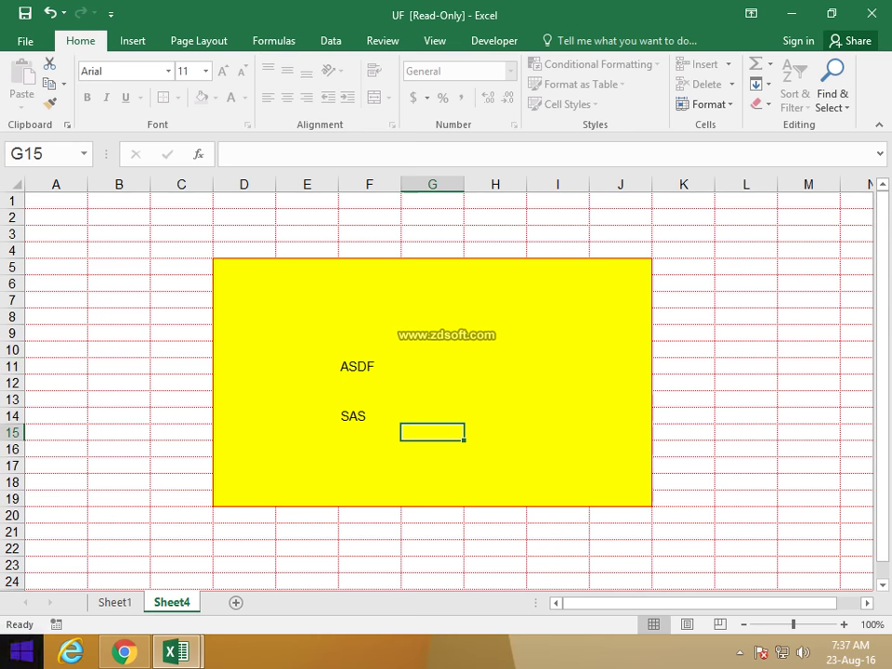
# Step: Add Sheet5 and enter the labels NAME in A6, ROLL in A9 and CLASS in A12
pyautogui.click(236, 602)
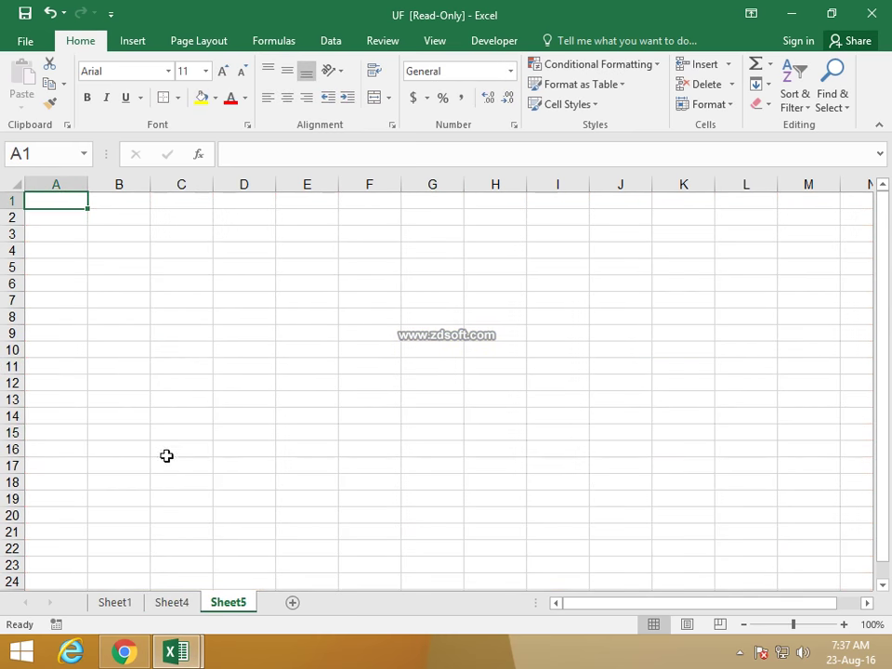
pyautogui.click(71, 280)
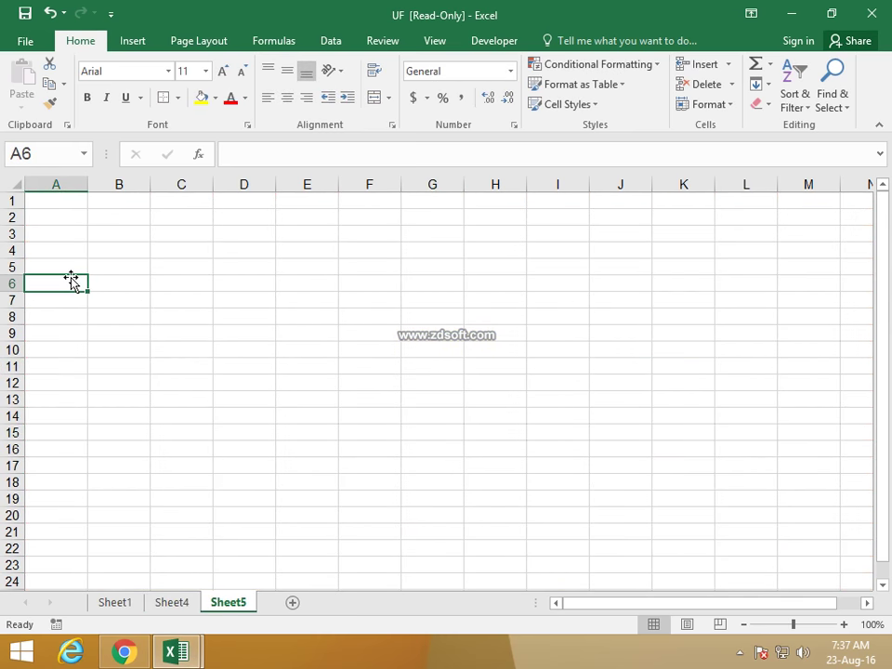
pyautogui.write('NM')
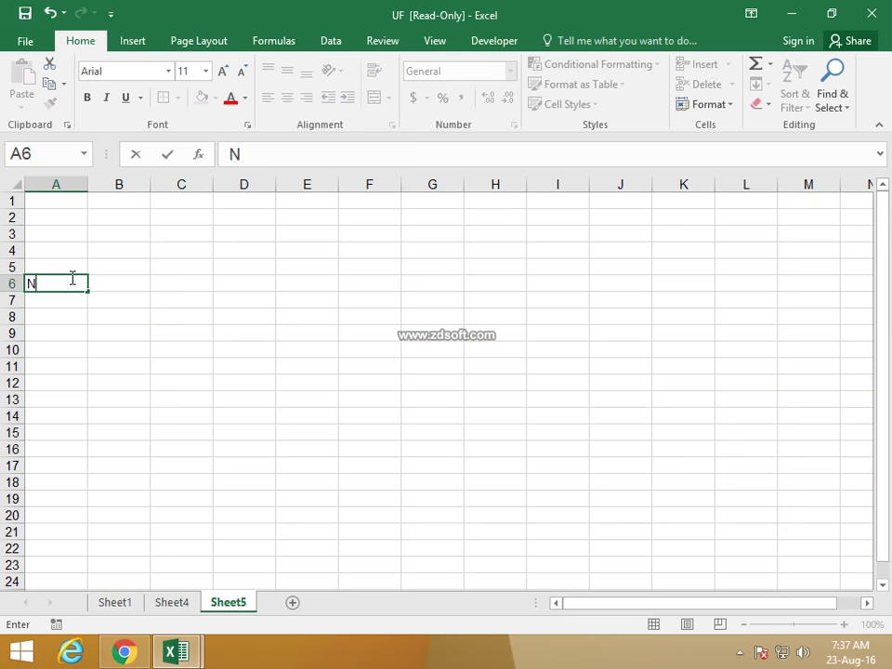
pyautogui.press('Return')
pyautogui.press('Return')
pyautogui.press('Return')
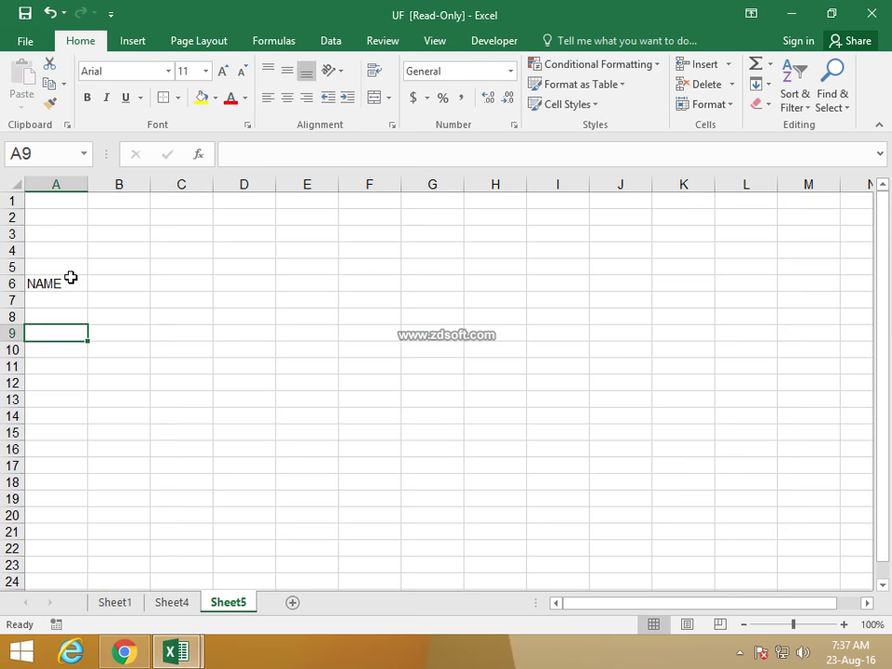
pyautogui.write('RO')
pyautogui.press('Return')
pyautogui.press('Return')
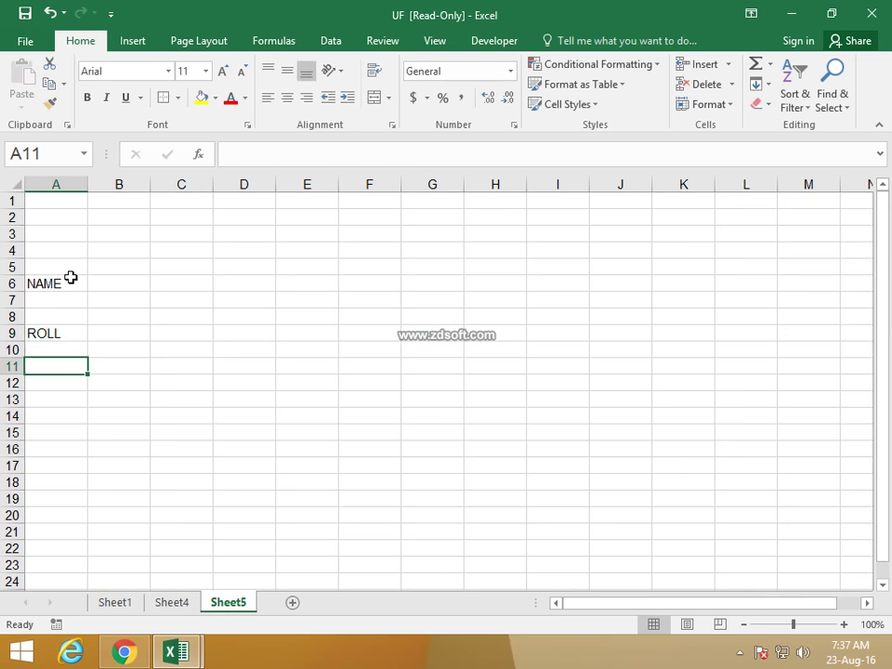
pyautogui.press('Return')
pyautogui.write('CLASS')
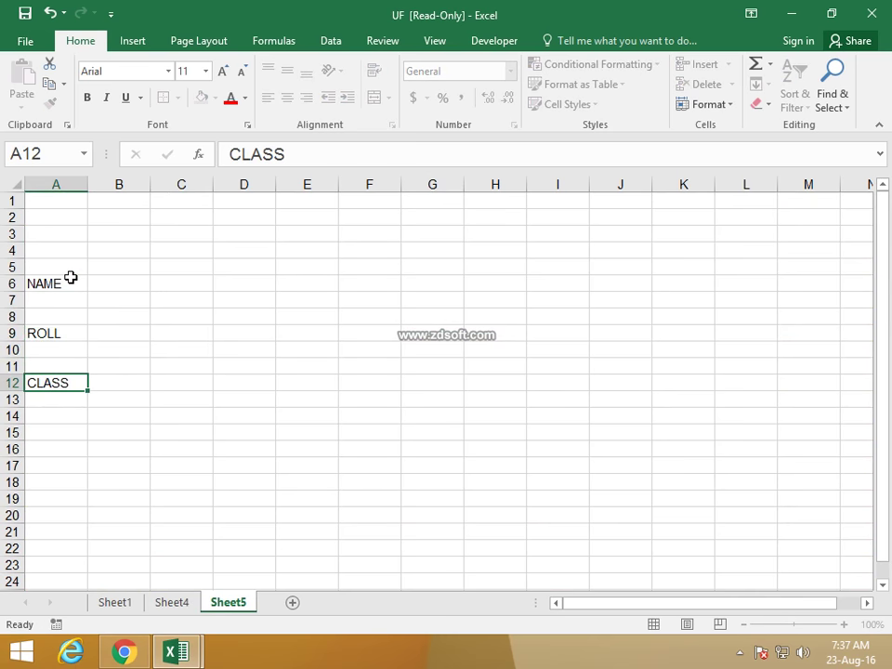
pyautogui.press('Up')
pyautogui.press('Up')
pyautogui.press('Up')
pyautogui.press('Up')
pyautogui.press('Up')
pyautogui.press('Up')
# Step: Move around the cells beside the labels and settle on B6, next to NAME
pyautogui.press('Right')
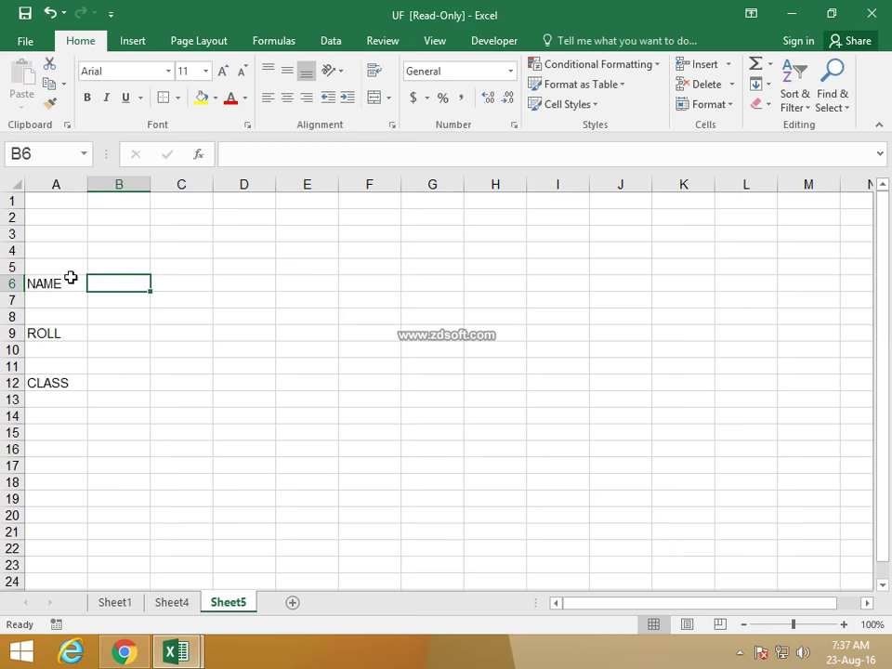
pyautogui.press('Right')
pyautogui.press('Left')
pyautogui.press('Down')
pyautogui.press('Down')
pyautogui.press('Down')
pyautogui.press('Down')
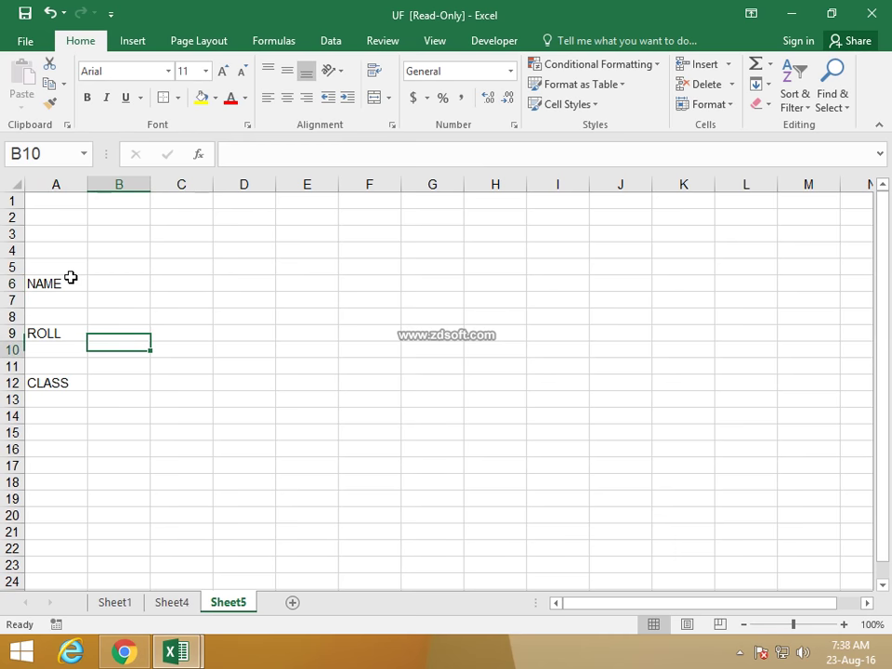
pyautogui.press('Down')
pyautogui.press('Up')
pyautogui.press('Up')
pyautogui.press('Up')
pyautogui.press('Up')
pyautogui.press('Up')
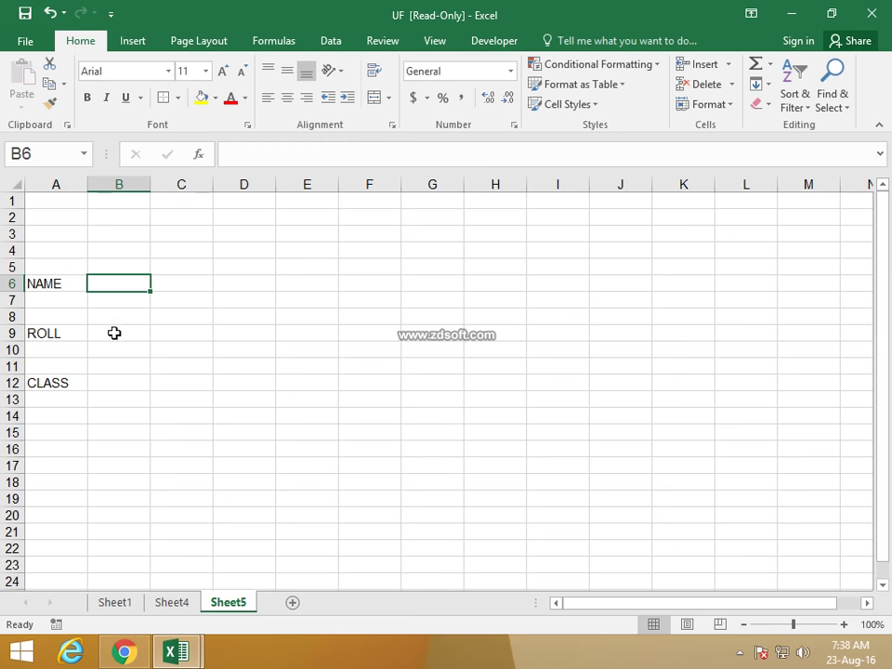
# Step: Give cells B6, B9 and B12 a yellow fill with outline borders
pyautogui.keyDown('ctrl'); pyautogui.click(114, 332); pyautogui.keyUp('ctrl')
pyautogui.keyDown('ctrl'); pyautogui.click(119, 383); pyautogui.keyUp('ctrl')
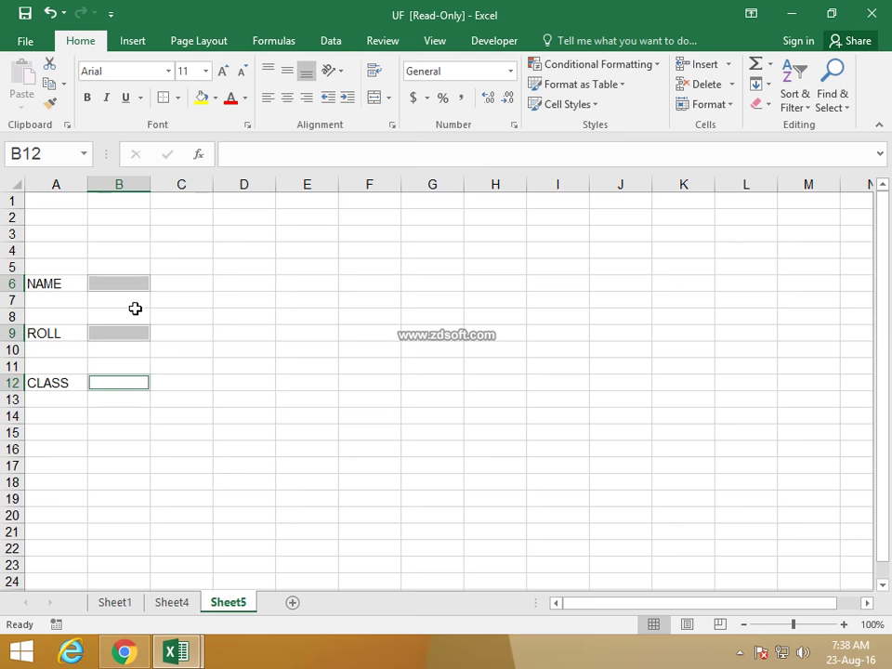
pyautogui.click(202, 100)
pyautogui.click(164, 102)
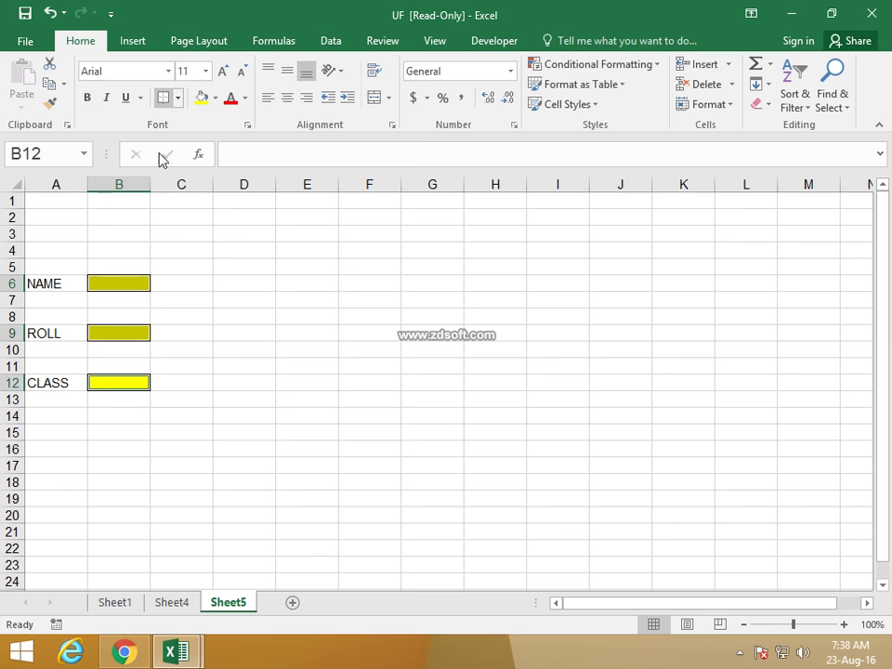
# Step: Clear the Locked option for B6, B9 and B12 in Format Cells > Protection
pyautogui.rightClick(129, 281)
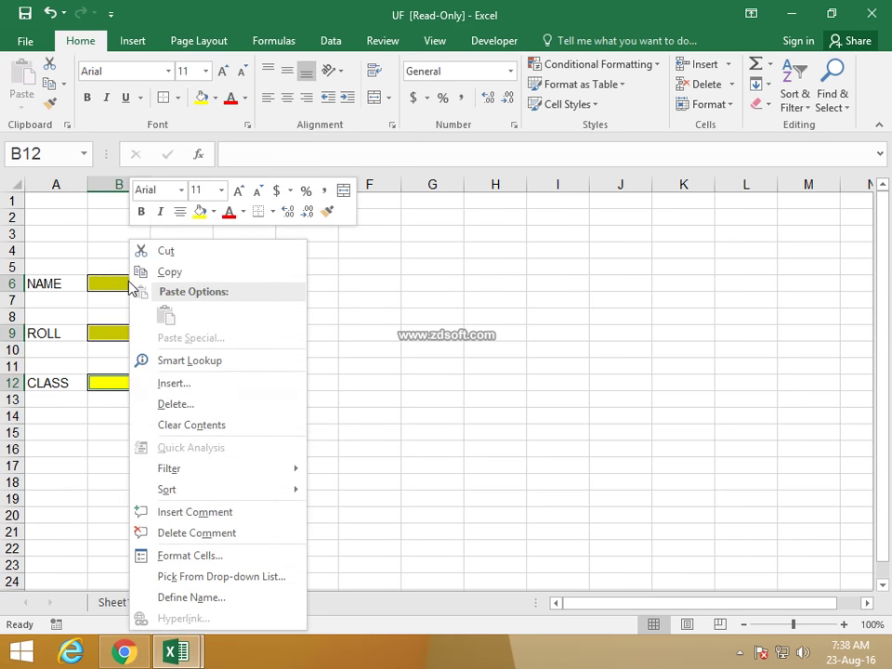
pyautogui.click(192, 554)
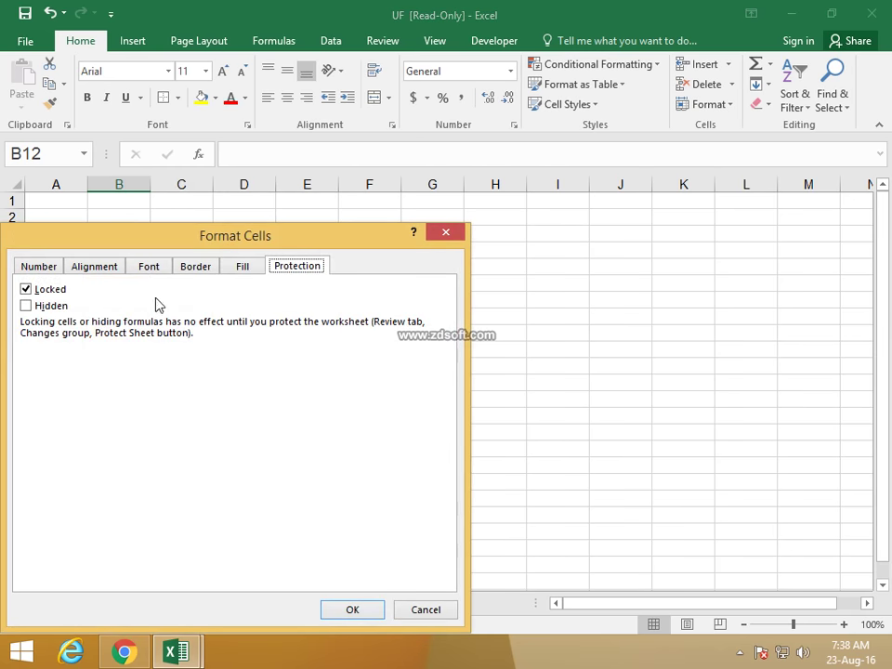
pyautogui.click(54, 293)
pyautogui.click(355, 610)
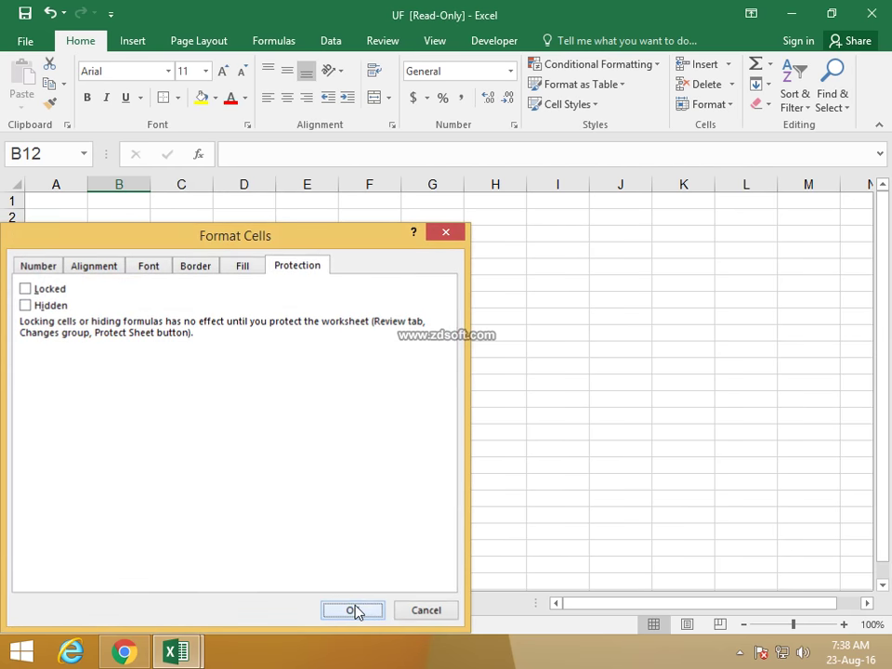
# Step: Protect Sheet5 with the default Protect Sheet settings
pyautogui.rightClick(230, 600)
pyautogui.click(243, 498)
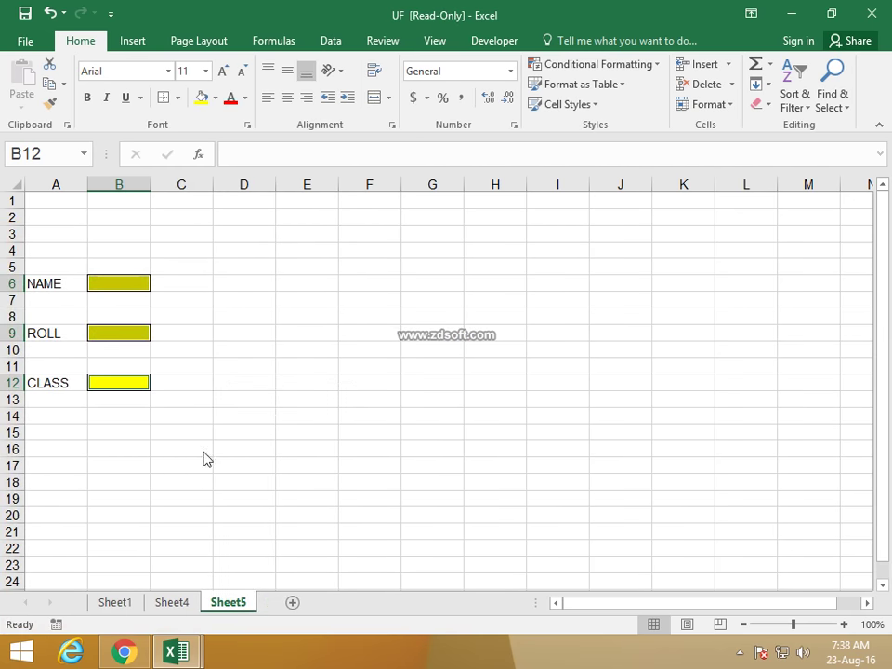
pyautogui.click(269, 601)
# Step: Test the protection: editing locked D11 is refused, and Tab cycles only through the unlocked cells
pyautogui.click(242, 365)
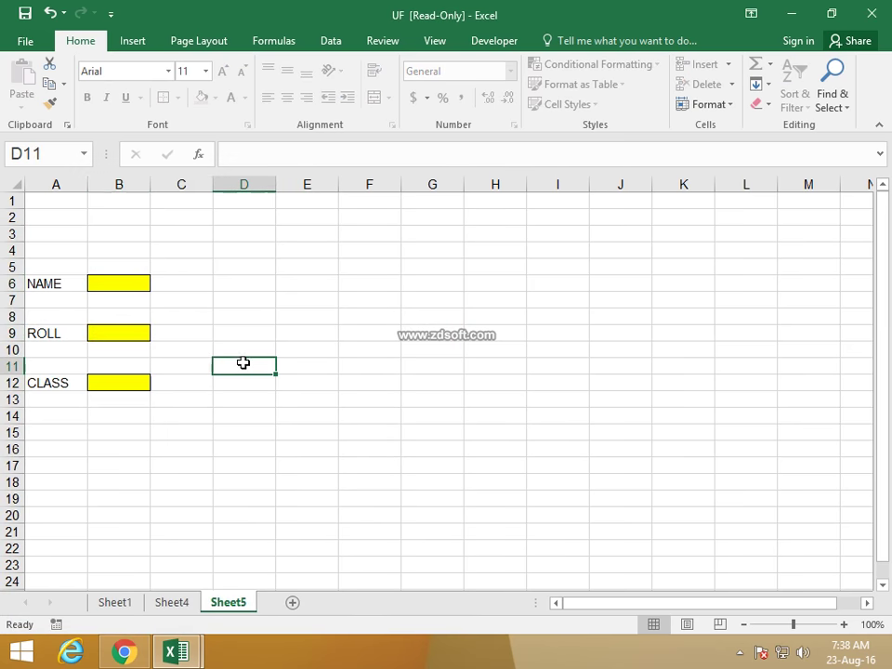
pyautogui.doubleClick(244, 367)
pyautogui.click(460, 381)
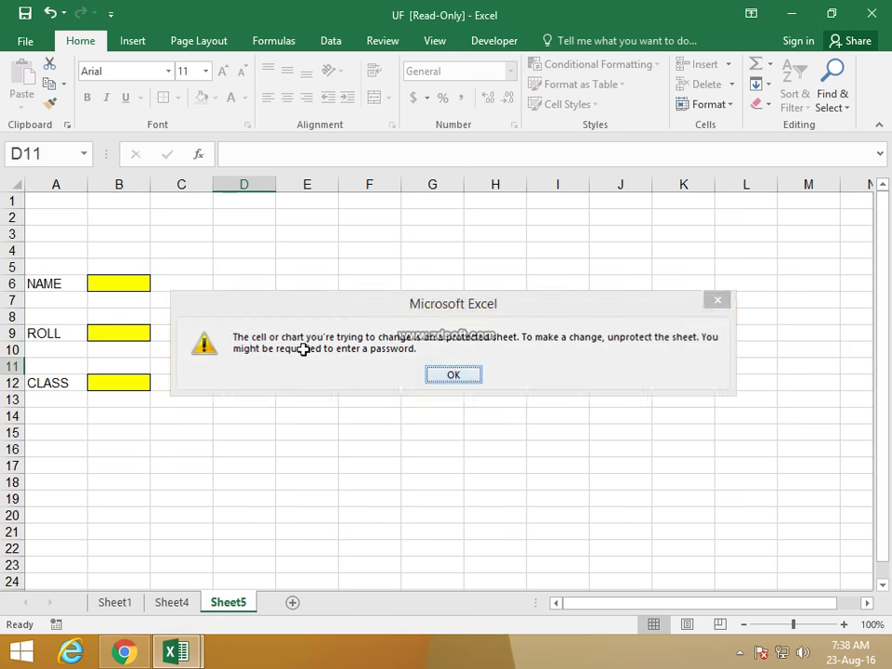
pyautogui.click(107, 293)
pyautogui.click(114, 281)
pyautogui.hotkey('shift', 'Tab')
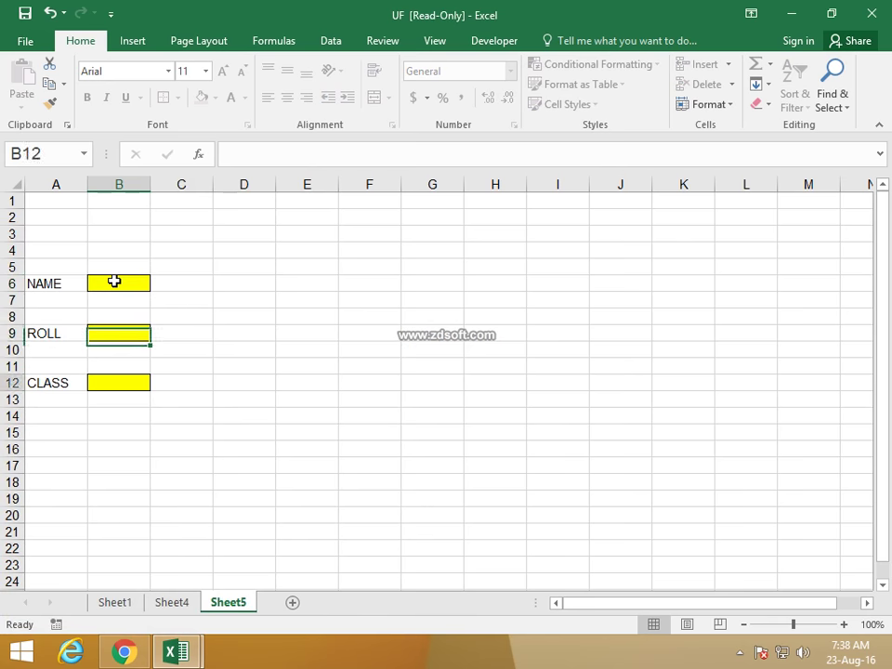
pyautogui.hotkey('shift', 'Tab')
pyautogui.hotkey('shift', 'Tab')
pyautogui.hotkey('shift', 'Tab')
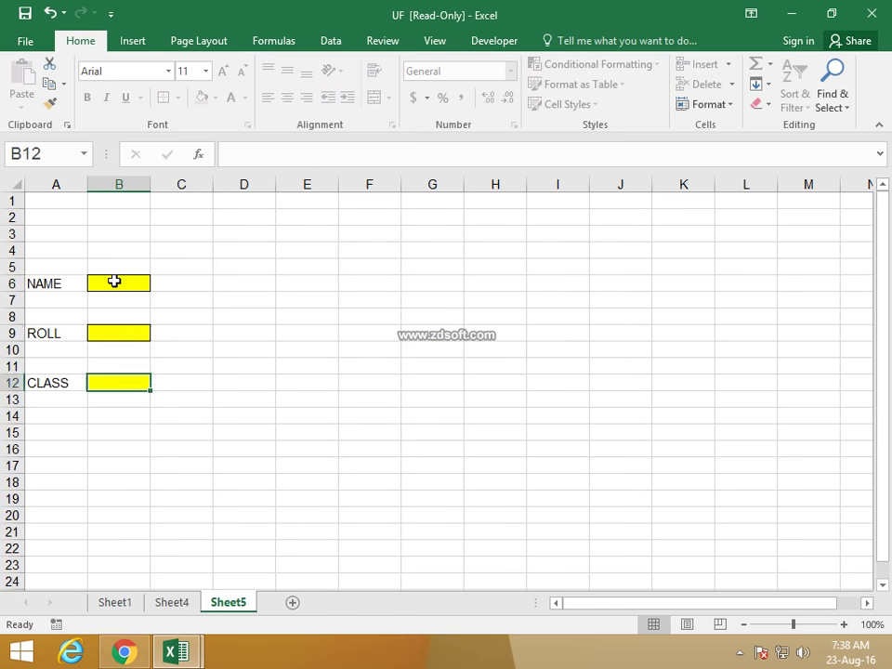
pyautogui.hotkey('shift', 'Tab')
pyautogui.hotkey('shift', 'Tab')
pyautogui.hotkey('shift', 'Tab')
pyautogui.hotkey('shift', 'Tab')
pyautogui.hotkey('shift', 'Tab')
pyautogui.hotkey('shift', 'Tab')
pyautogui.hotkey('shift', 'Tab')
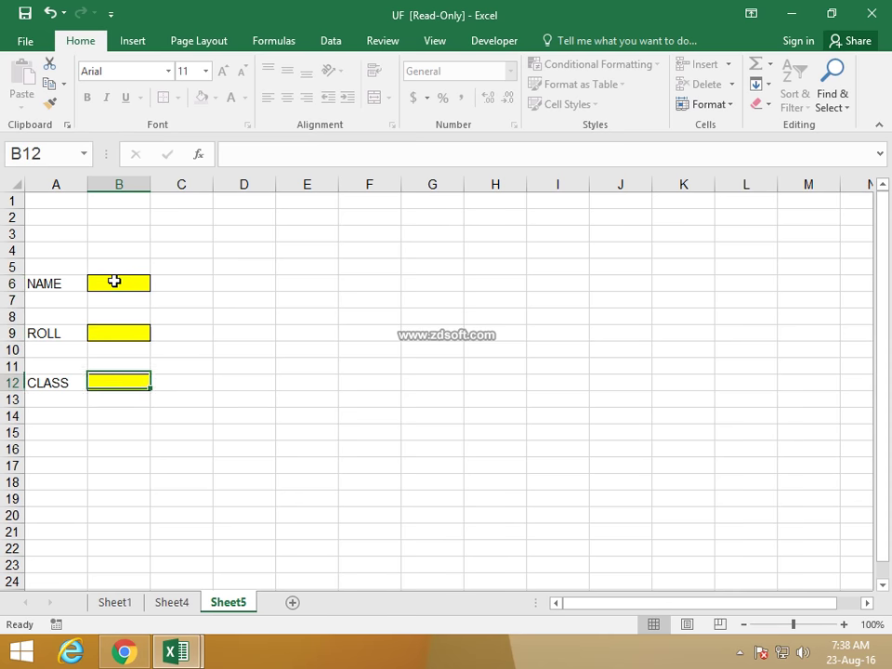
pyautogui.hotkey('shift', 'Tab')
pyautogui.hotkey('shift', 'Tab')
pyautogui.hotkey('shift', 'Tab')
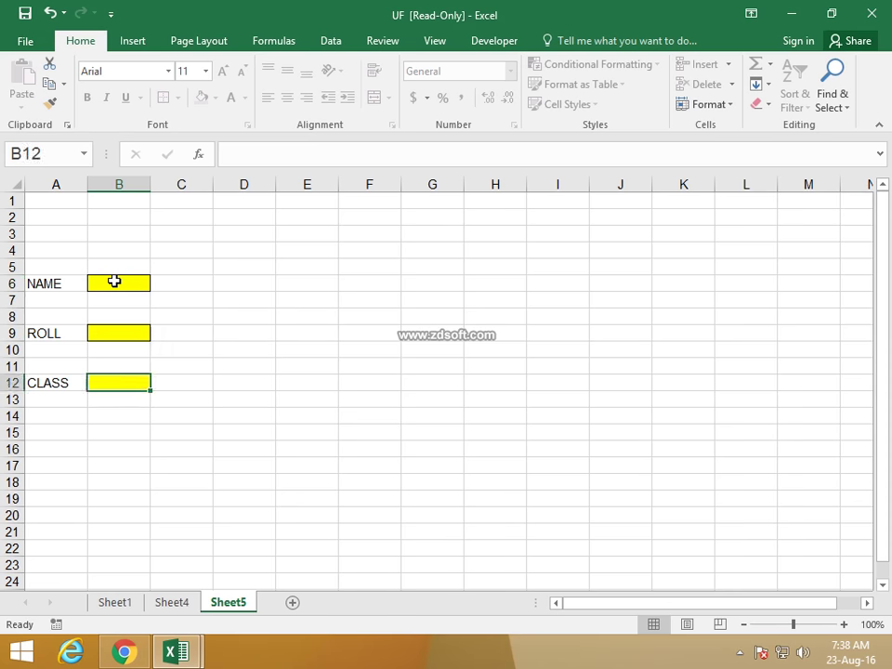
pyautogui.hotkey('shift', 'Tab')
pyautogui.hotkey('shift', 'Tab')
pyautogui.press('Tab')
pyautogui.press('Tab')
# Step: On a new sheet, enter headers NAME, QTY, PRICE and AMOUNT in A1:D1
pyautogui.click(316, 603)
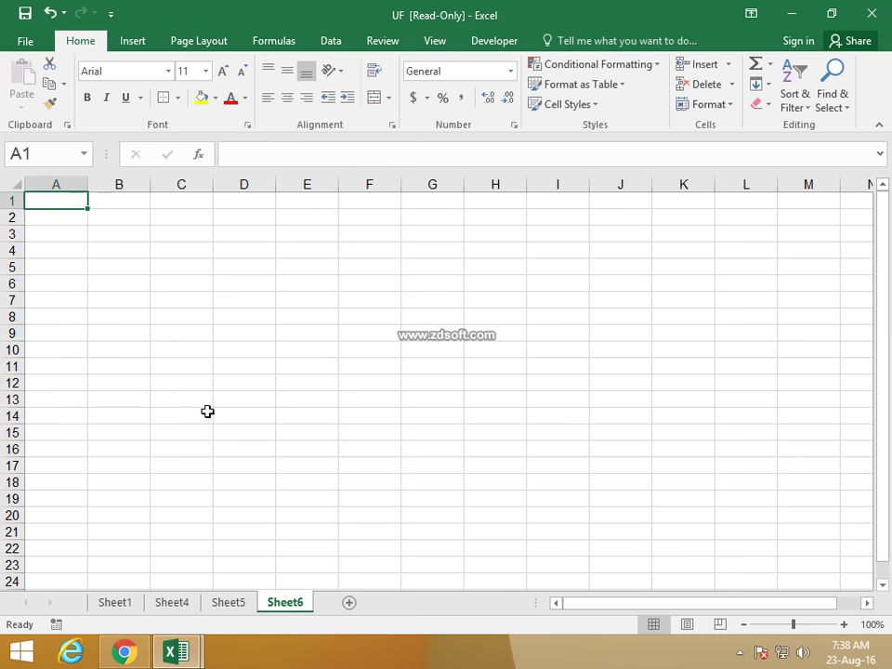
pyautogui.write('NA')
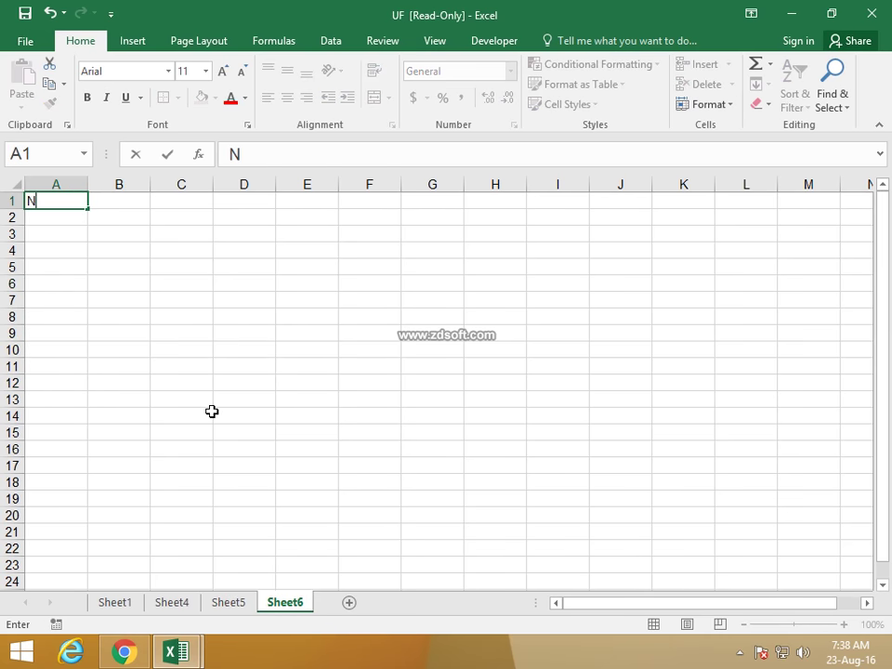
pyautogui.write('ME')
pyautogui.press('Return')
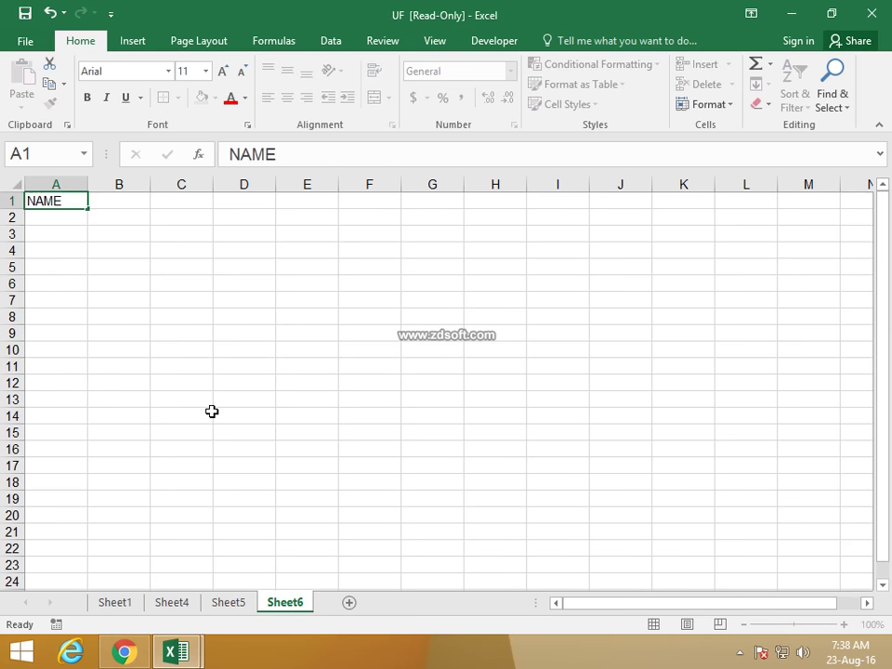
pyautogui.press('Right')
pyautogui.write('QT')
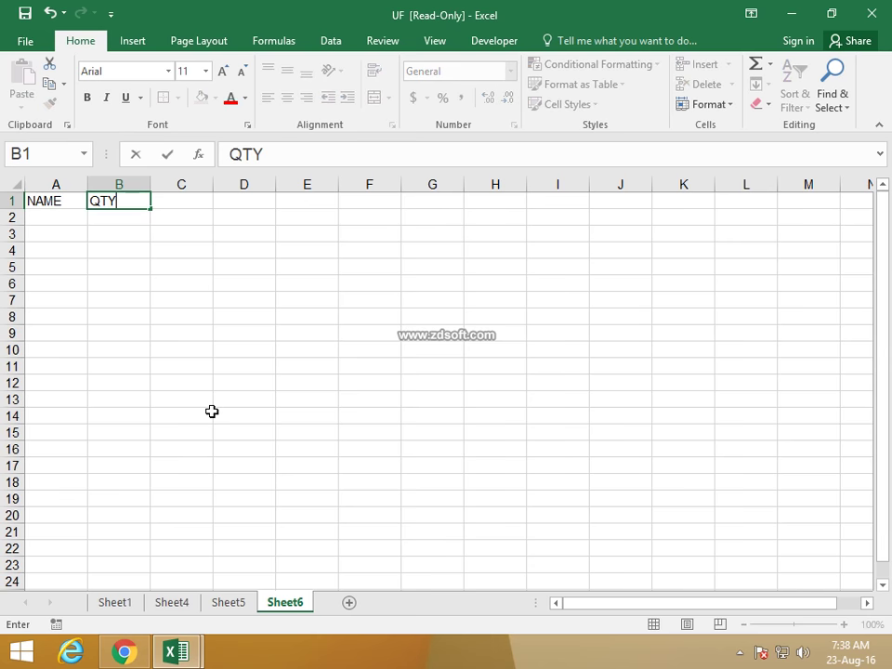
pyautogui.press('Return')
pyautogui.press('Right')
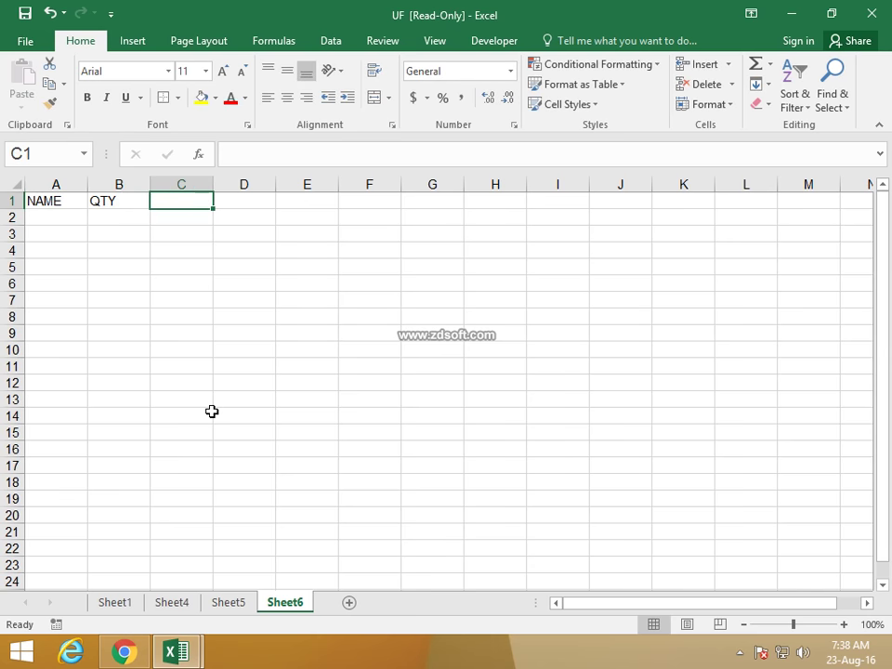
pyautogui.write('PRICE')
pyautogui.press('Return')
pyautogui.press('Right')
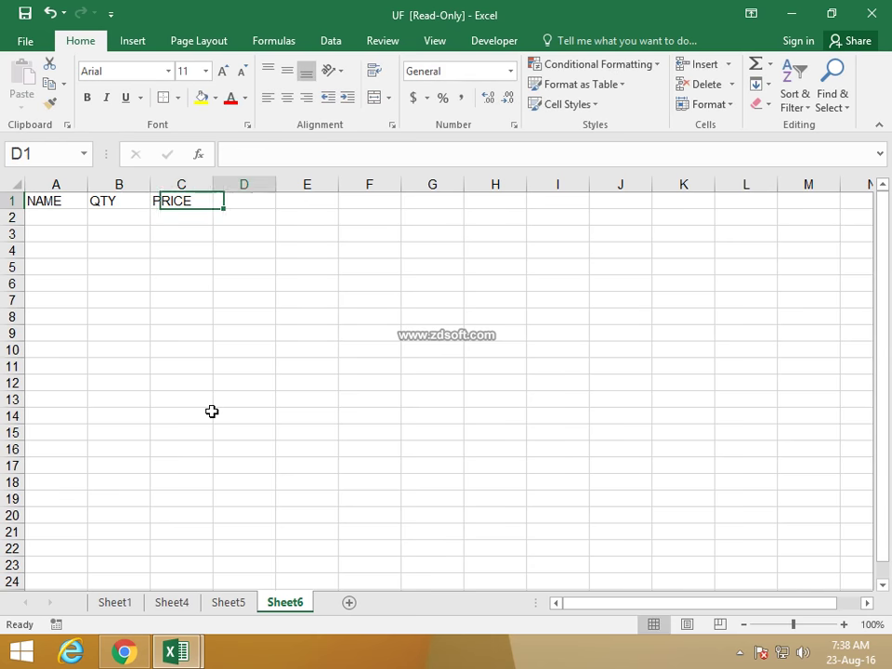
pyautogui.write('T')
pyautogui.press('BackSpace')
pyautogui.write('M')
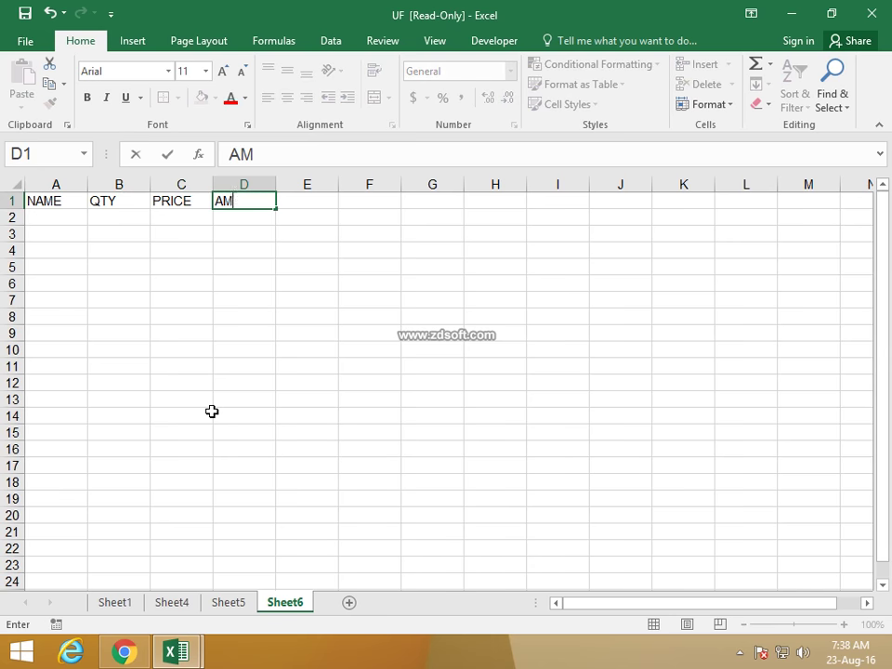
pyautogui.write('OUNT')
pyautogui.press('Return')
# Step: Add headers DISCOUNT, COMM, TAX and NET AMOUNT in E1:H1
pyautogui.press('Up')
pyautogui.press('Right')
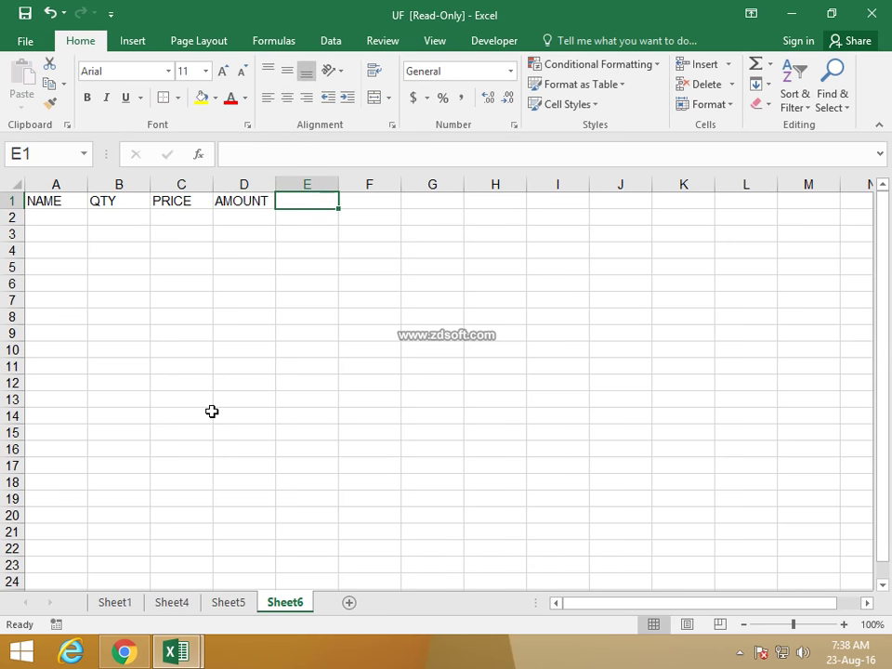
pyautogui.write('DISC')
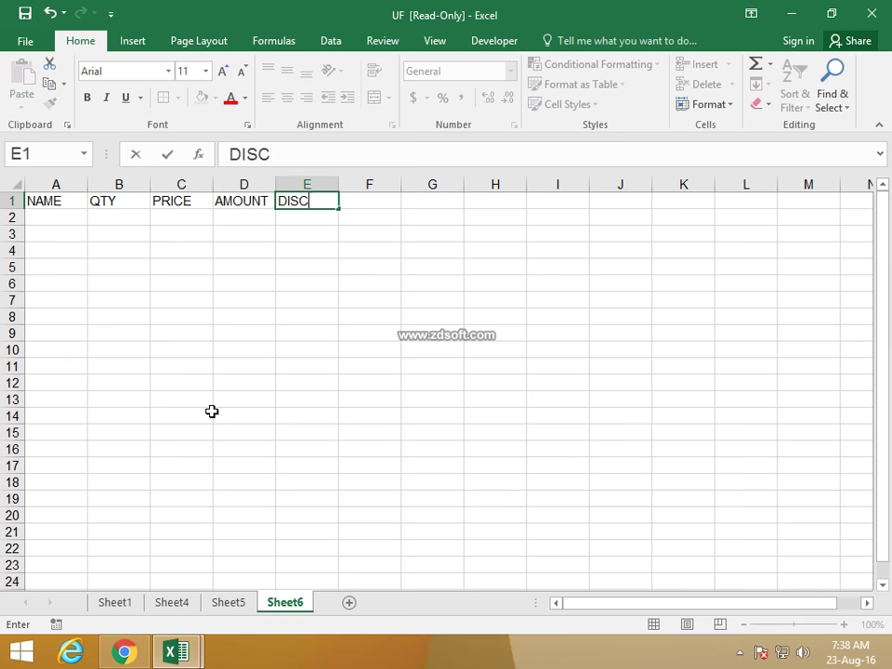
pyautogui.write('OUNT')
pyautogui.press('Right')
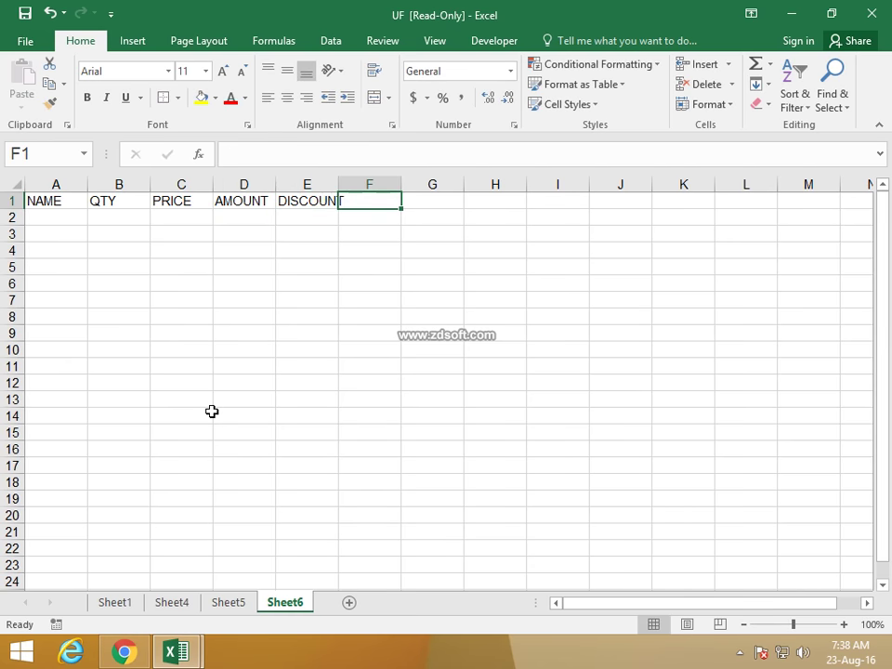
pyautogui.write('COMM')
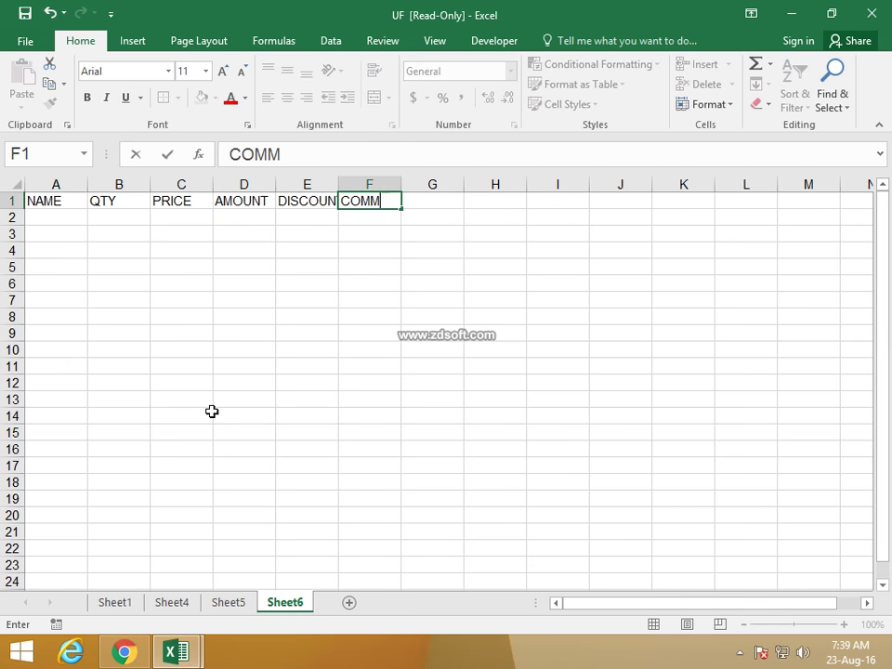
pyautogui.press('Return')
pyautogui.press('Up')
pyautogui.press('Right')
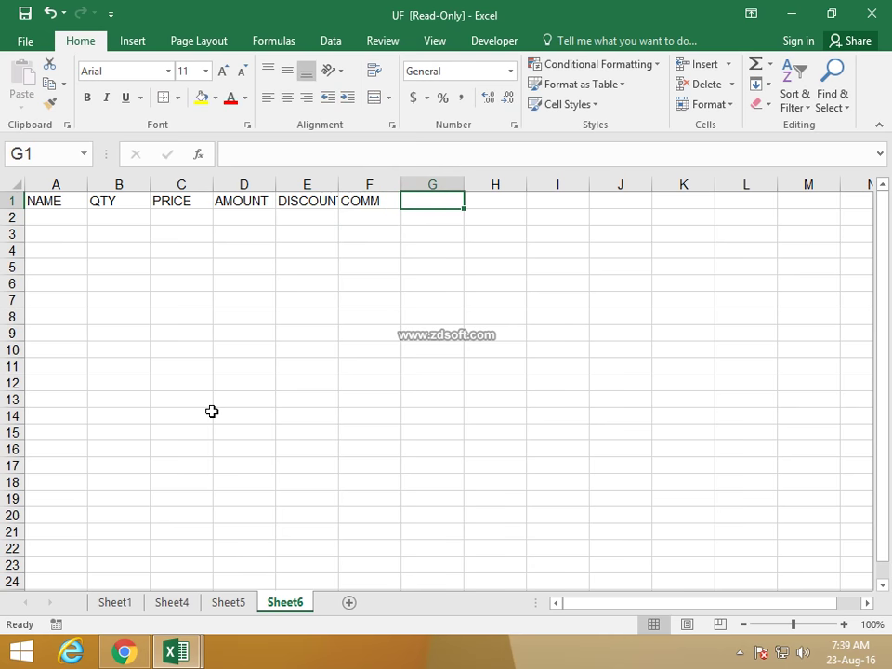
pyautogui.write('TA')
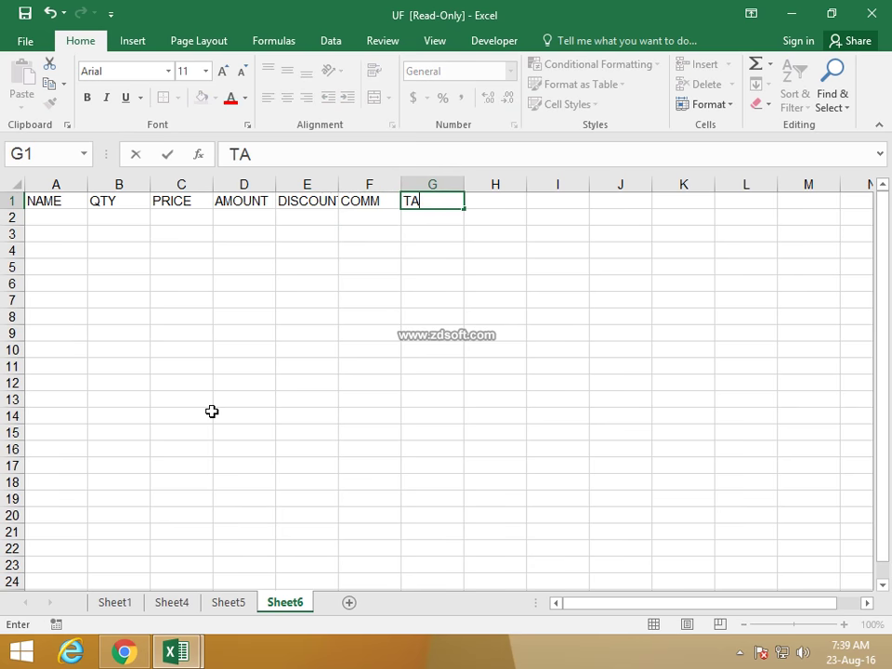
pyautogui.write('X')
pyautogui.press('Right')
pyautogui.write('NET A')
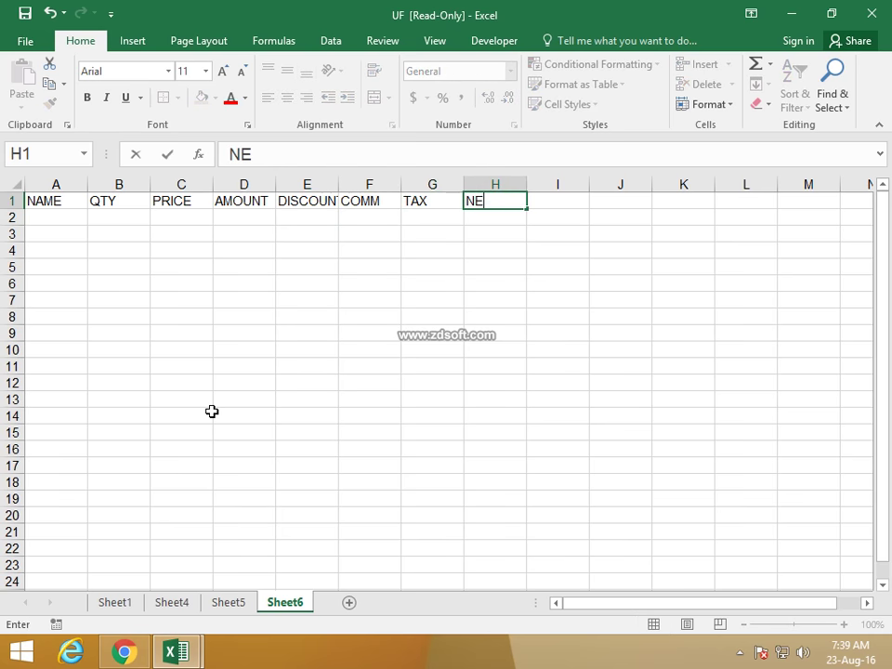
pyautogui.write('MO')
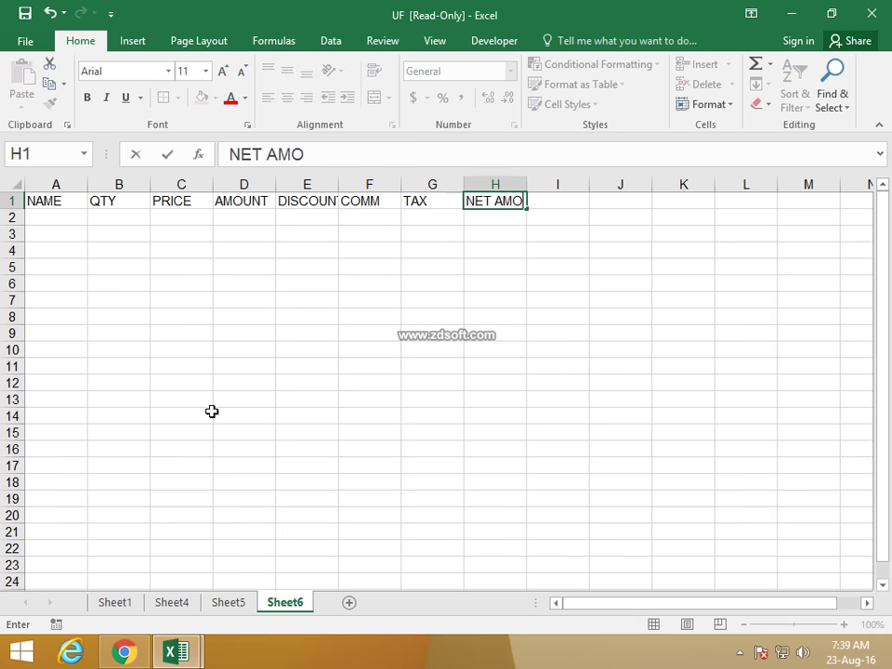
pyautogui.write('UNT')
pyautogui.press('Return')
pyautogui.press('Up')
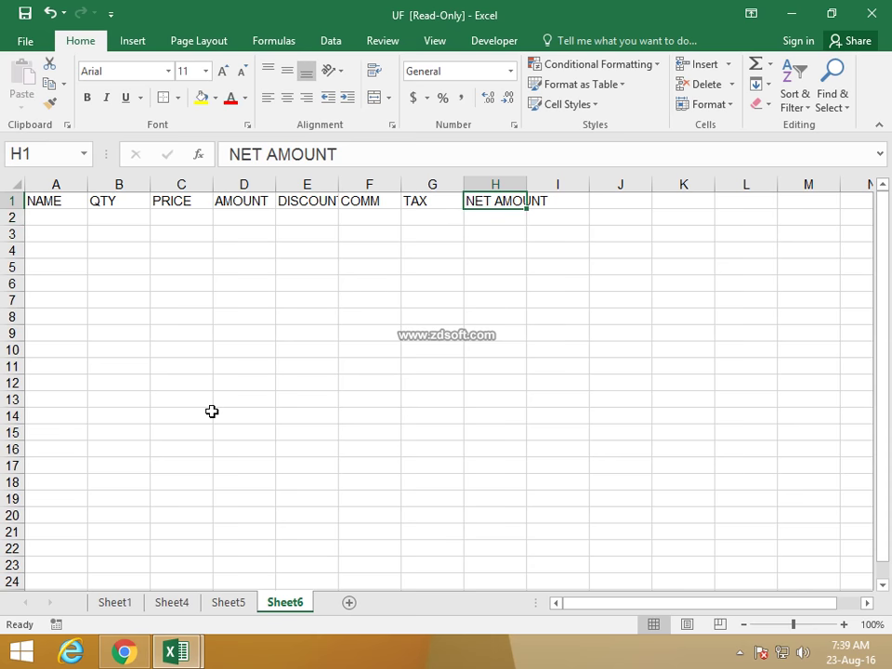
# Step: AutoFit column H's width to fit NET AMOUNT
pyautogui.hotkey('alt', 'h')
pyautogui.press('o')
pyautogui.press('i')
# Step: Enter DATE in I1 and TIME in J1, then return to E2
pyautogui.press('Right')
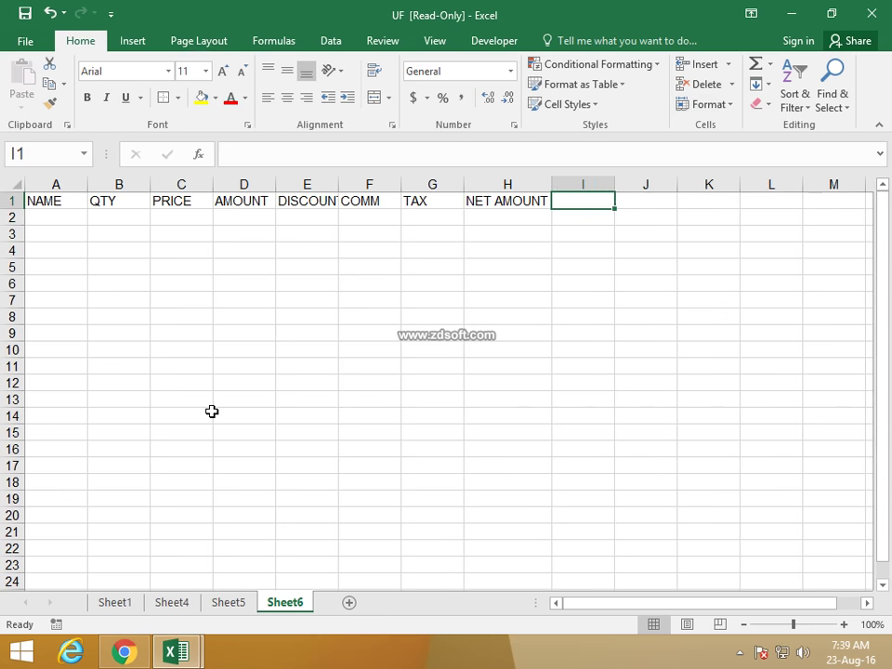
pyautogui.write('DATE')
pyautogui.hotkey('ctrl', 'Return')
pyautogui.press('Right')
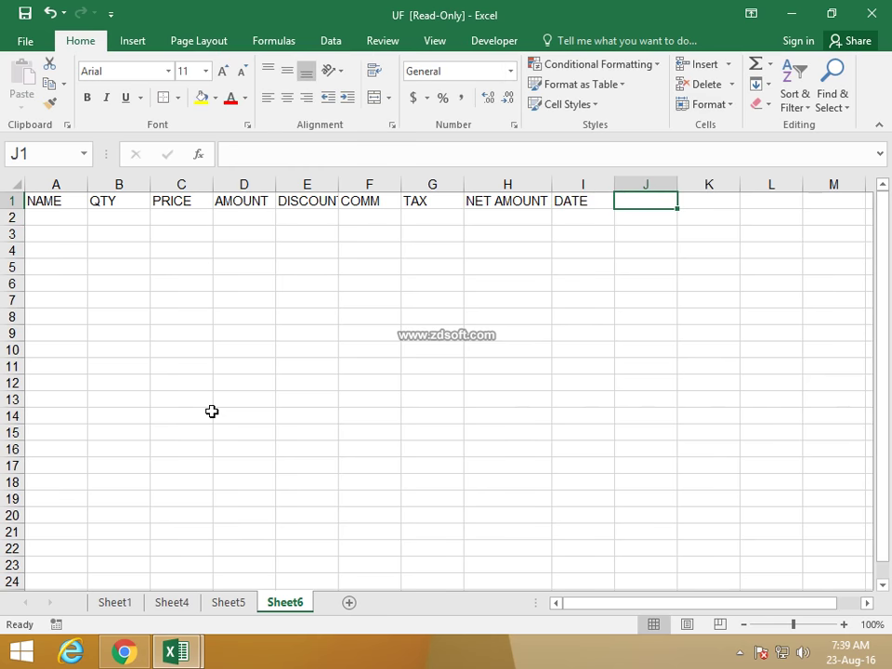
pyautogui.write('TIME')
pyautogui.press('Return')
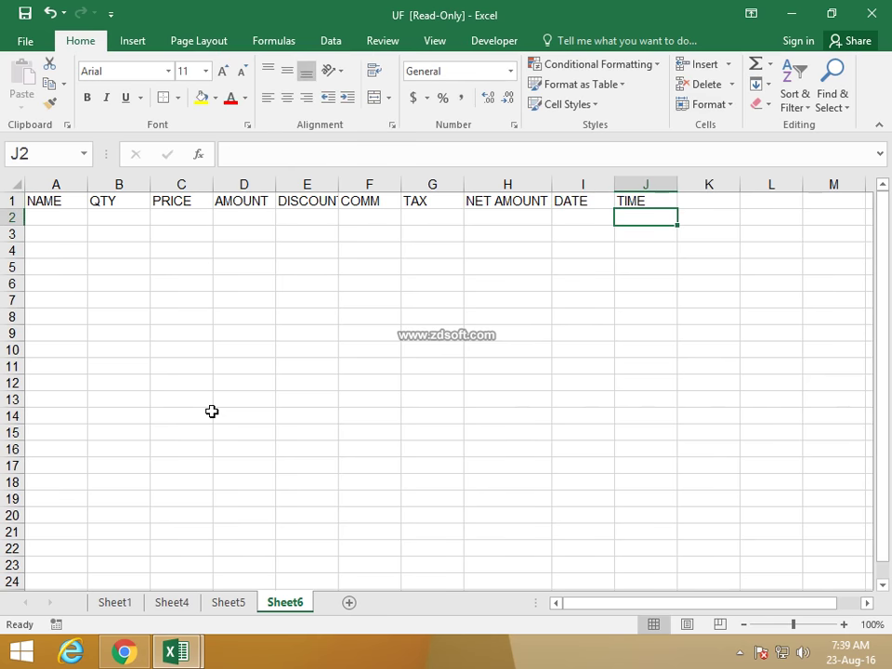
pyautogui.press('Left')
pyautogui.press('Left')
pyautogui.press('Left')
pyautogui.press('Left')
pyautogui.press('Left')
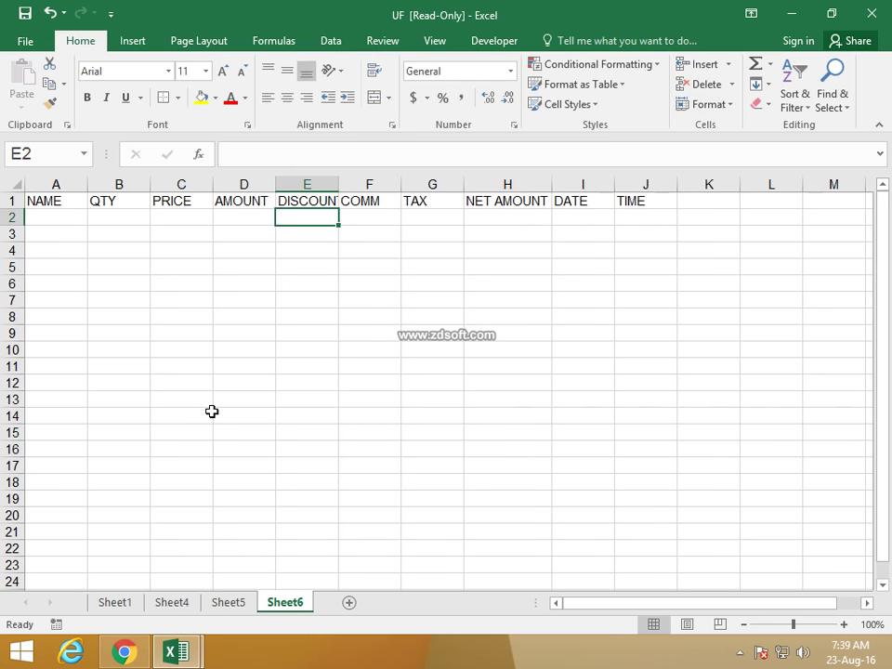
# Step: Enter the 1% discount formula =D2*1% in E2
pyautogui.write('=')
pyautogui.press('Left')
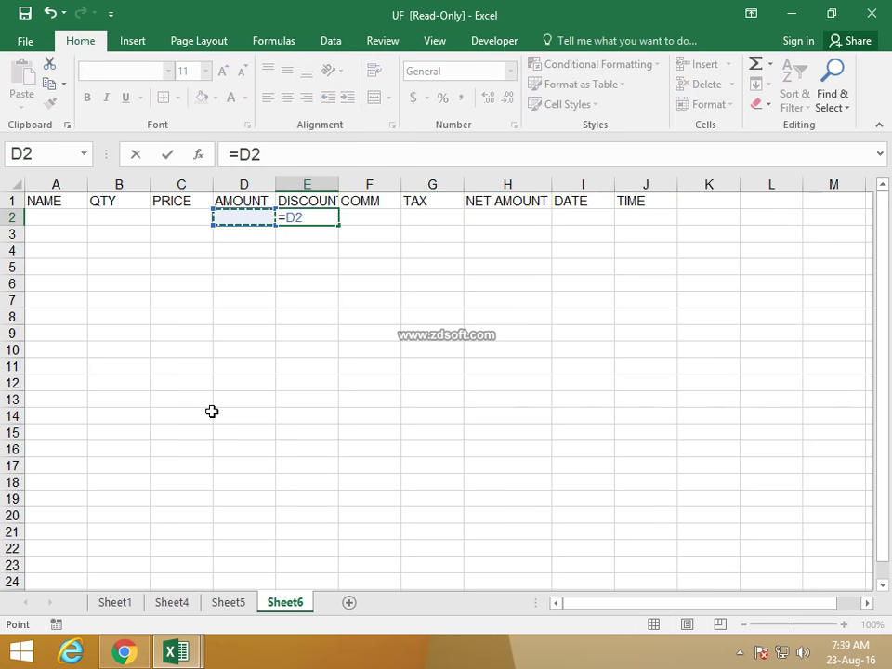
pyautogui.write('*1')
pyautogui.write('%')
pyautogui.press('BackSpace')
pyautogui.write('%')
pyautogui.press('Return')
pyautogui.press('Up')
pyautogui.press('Right')
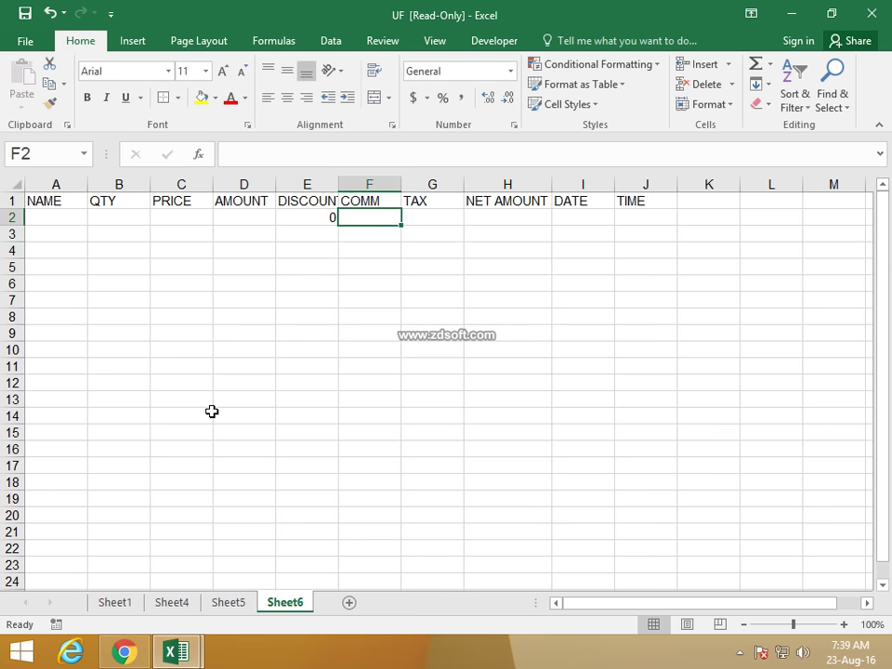
# Step: Enter the 5% commission formula =D2*5% in F2
pyautogui.write('=')
pyautogui.press('Left')
pyautogui.press('Left')
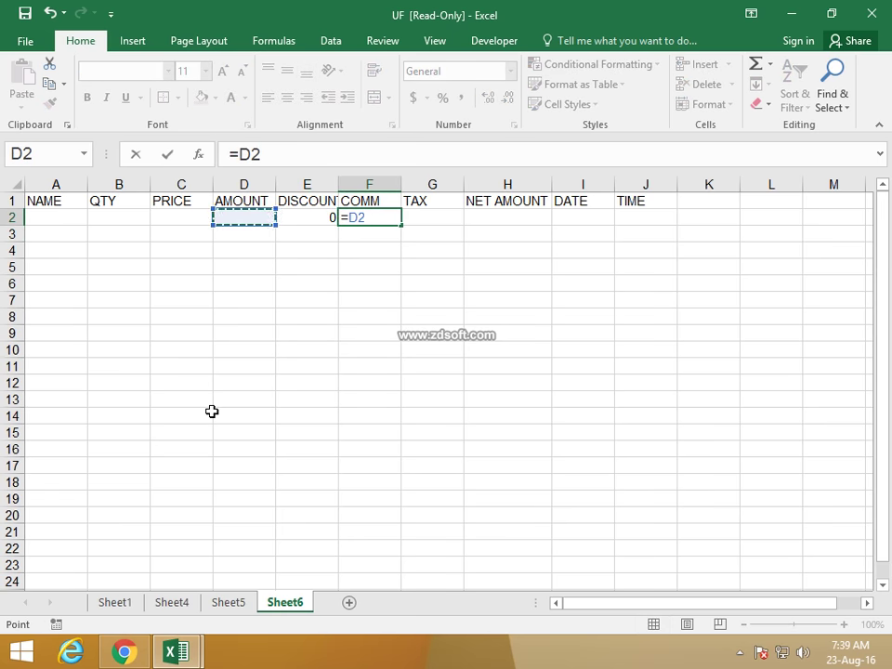
pyautogui.write('*')
pyautogui.write('%')
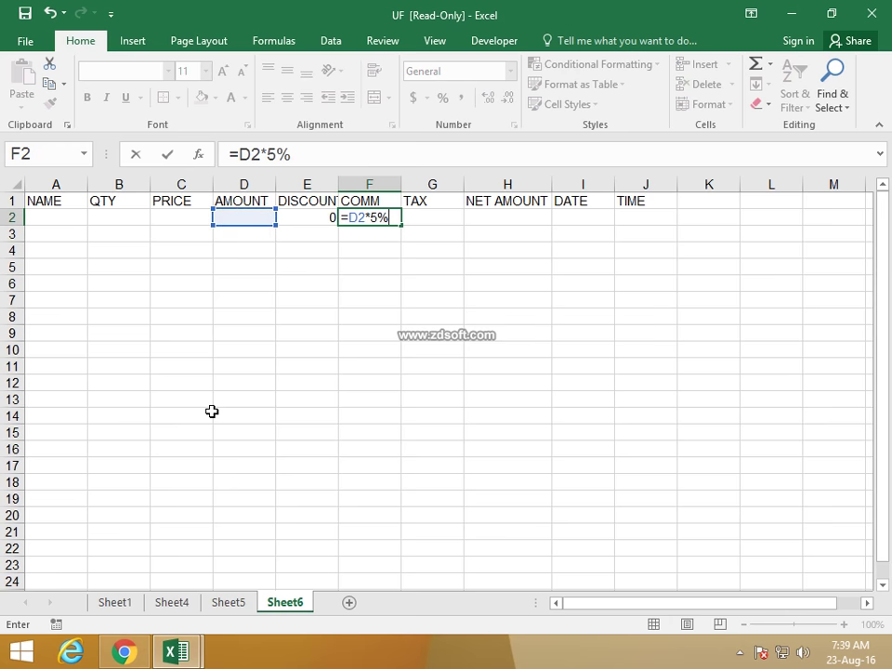
pyautogui.press('Return')
pyautogui.press('Up')
pyautogui.press('Right')
# Step: Enter the 12.5% tax formula =D2*12.50% in G2
pyautogui.write('=')
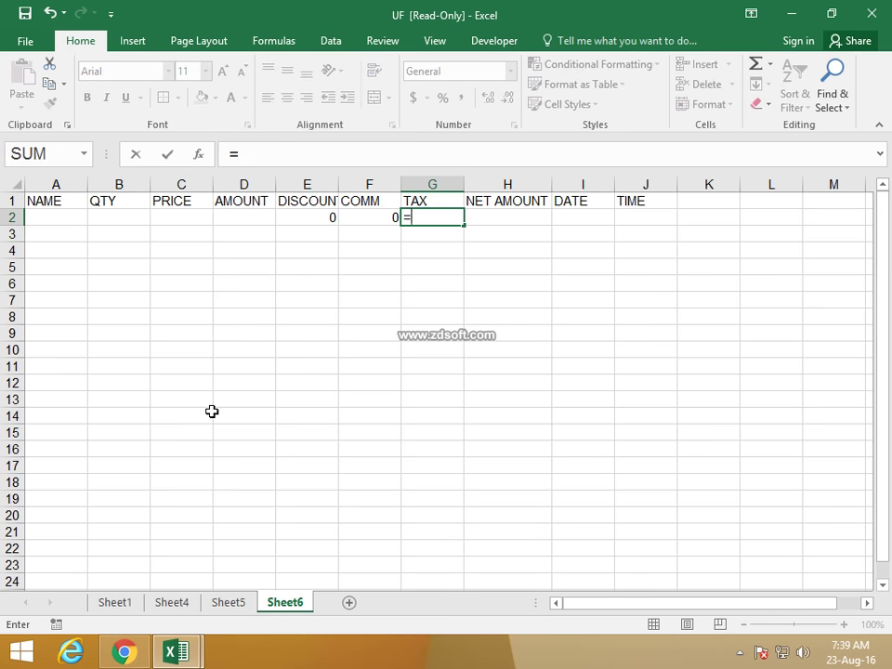
pyautogui.press('Left')
pyautogui.press('Left')
pyautogui.write('*')
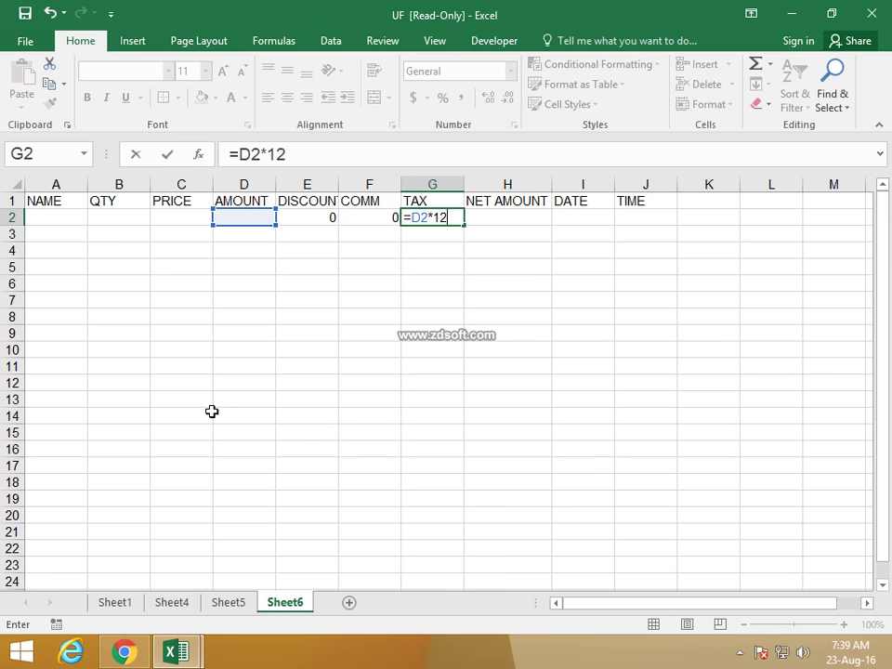
pyautogui.write('50%')
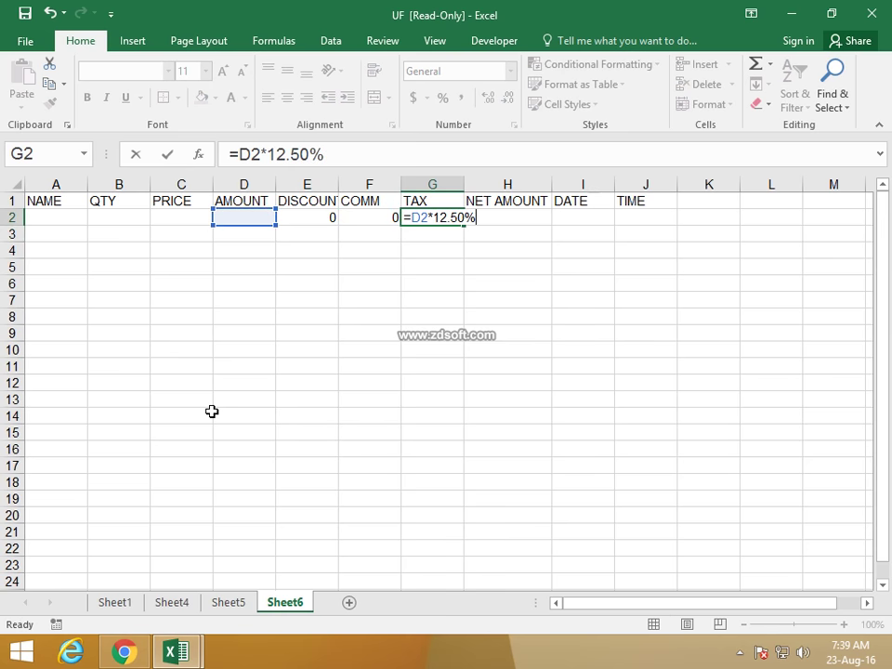
pyautogui.hotkey('ctrl', 'Return')
pyautogui.press('Right')
# Step: Enter the net amount formula =D2-E2-F2-G2 in H2 and check it
pyautogui.write('=')
pyautogui.press('Left')
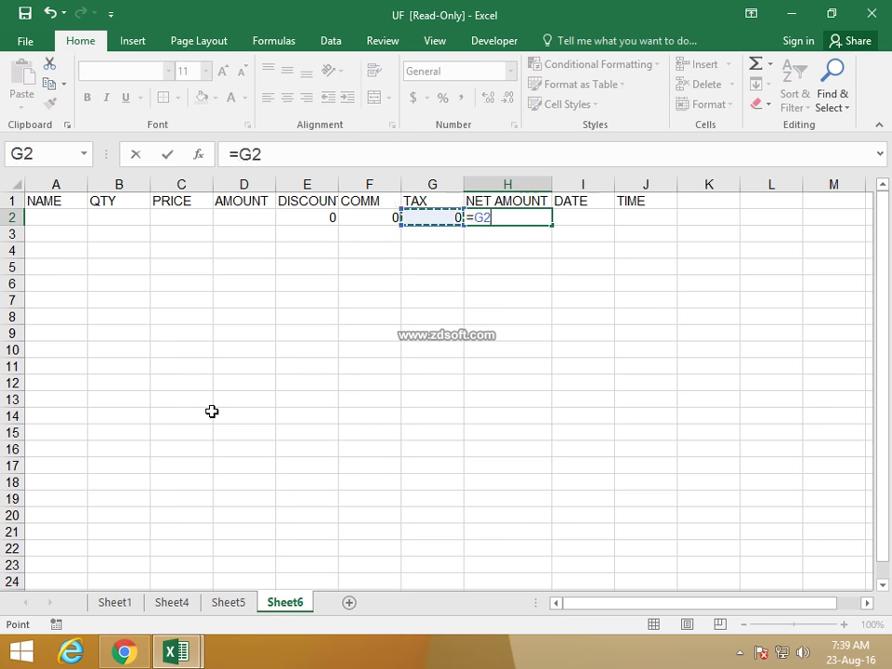
pyautogui.press('Left')
pyautogui.press('Left')
pyautogui.press('Left')
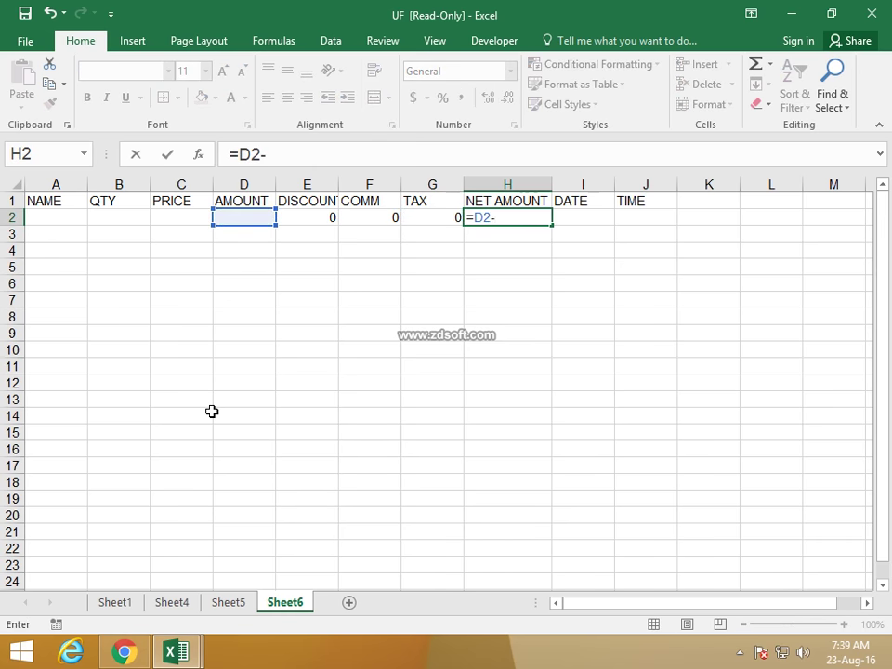
pyautogui.press('Left')
pyautogui.press('Left')
pyautogui.press('Left')
pyautogui.write('-')
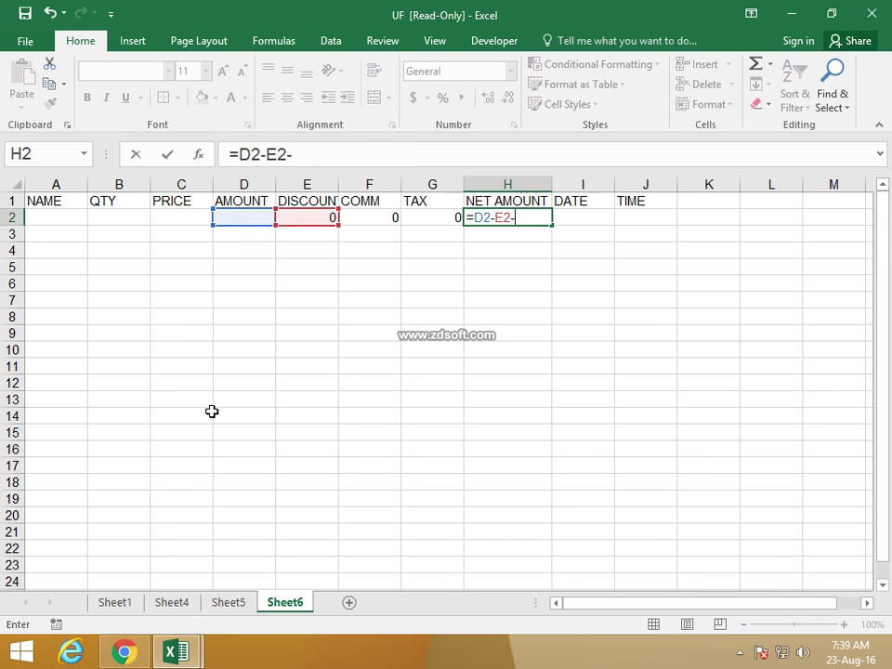
pyautogui.press('Left')
pyautogui.press('Left')
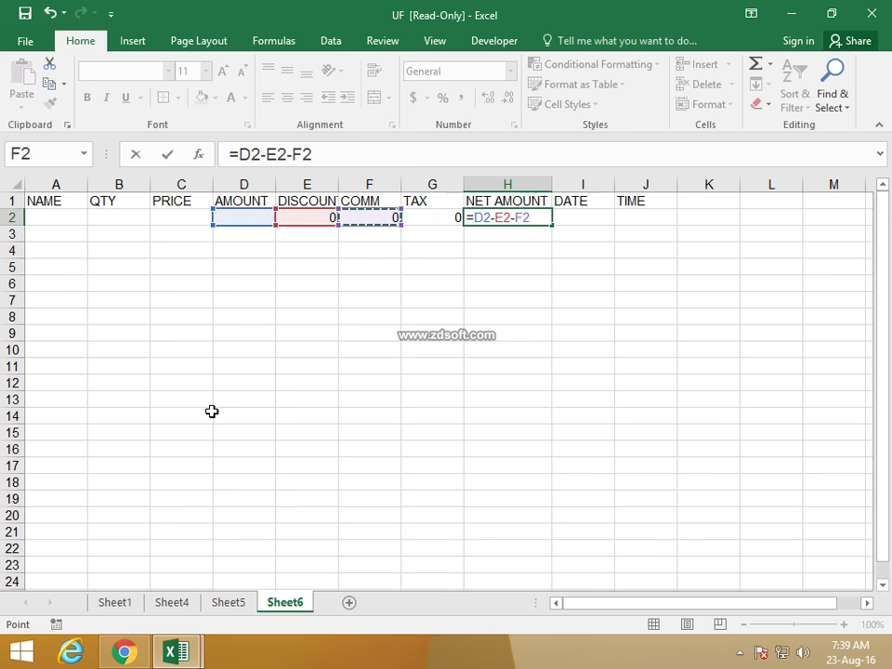
pyautogui.write('-')
pyautogui.press('Left')
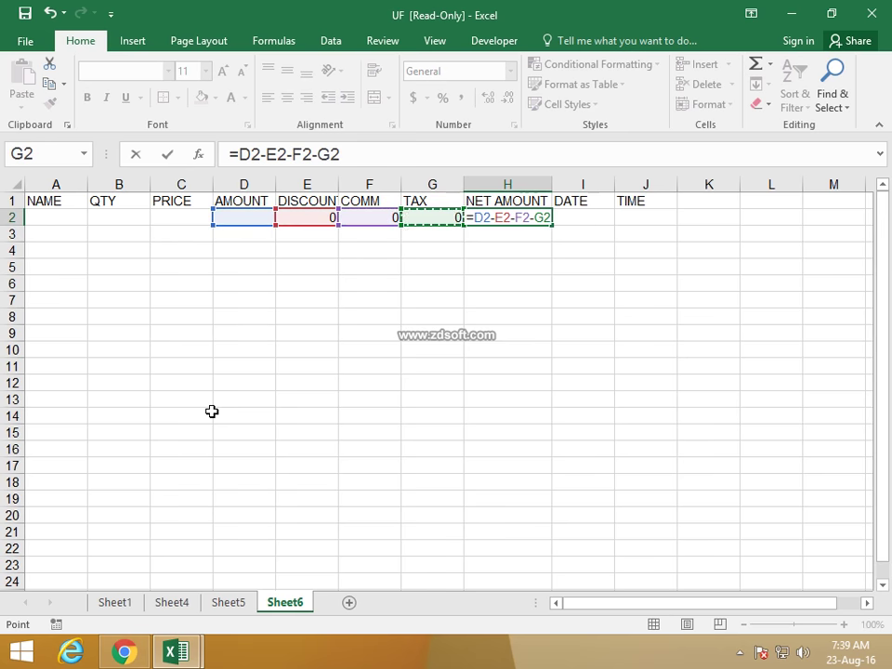
pyautogui.press('Return')
pyautogui.press('Up')
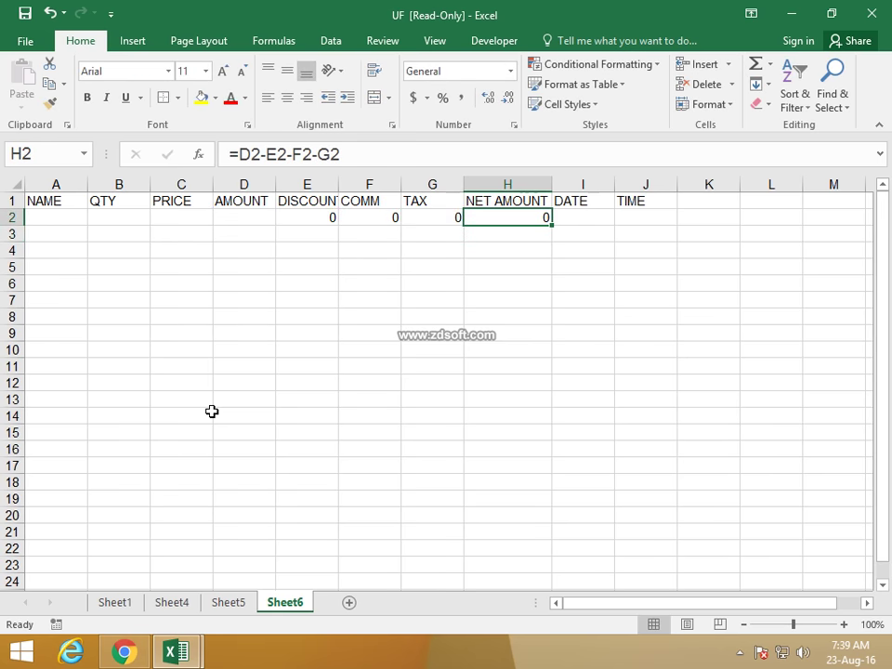
pyautogui.press('Right')
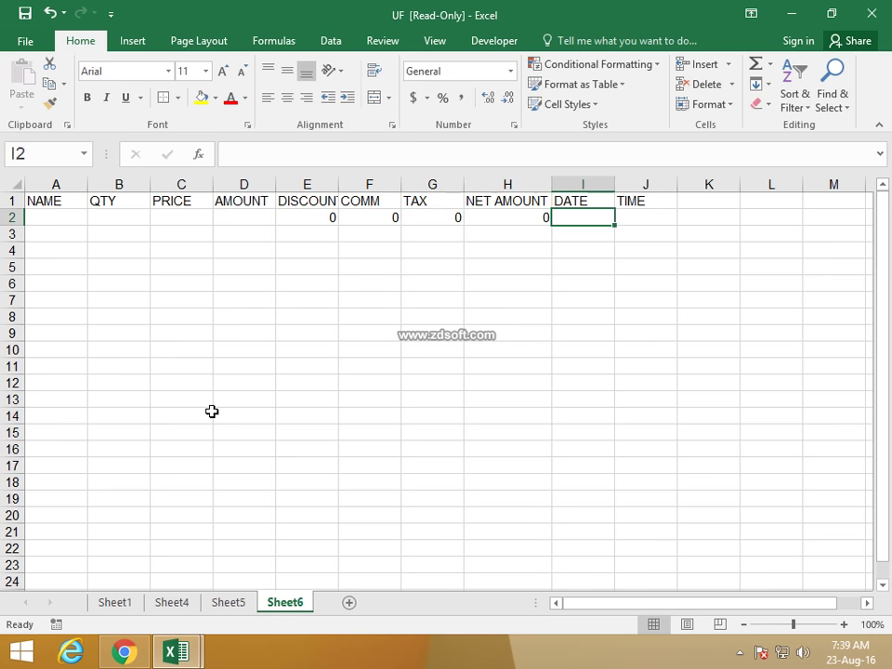
pyautogui.press('Left')
pyautogui.press('Left')
pyautogui.press('Left')
pyautogui.press('Left')
pyautogui.press('Left')
pyautogui.press('Left')
pyautogui.press('Left')
pyautogui.press('Left')
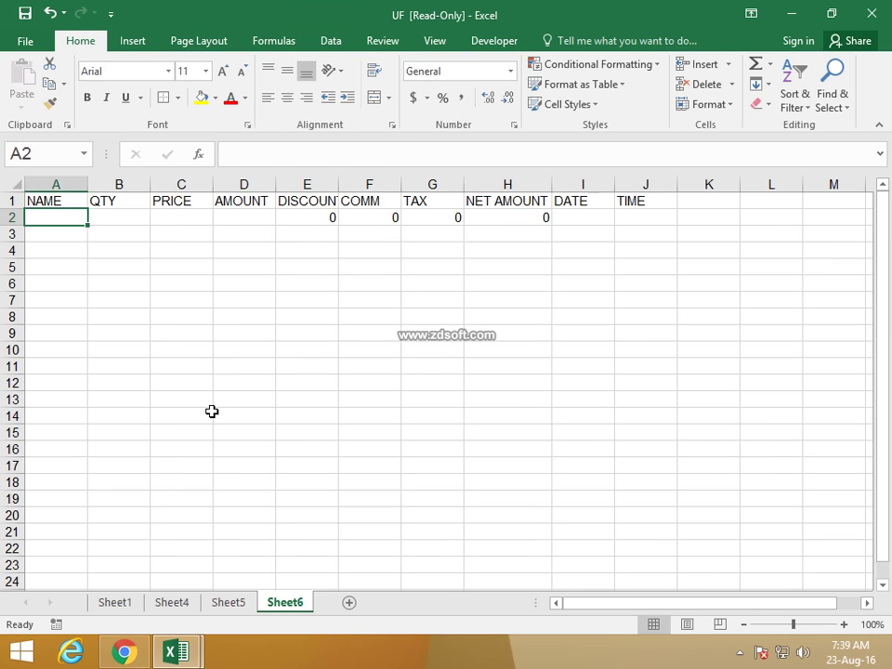
# Step: Enter test data in row 2: a sample name, QTY 10 and PRICE 110
pyautogui.write('AMIT')
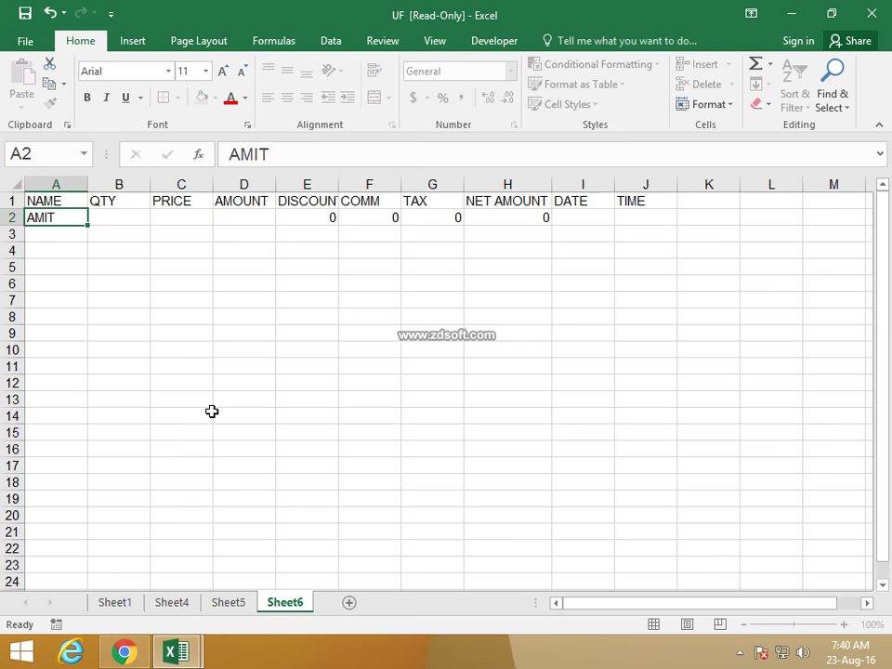
pyautogui.press('Return')
pyautogui.press('Up')
pyautogui.press('Right')
pyautogui.write('10')
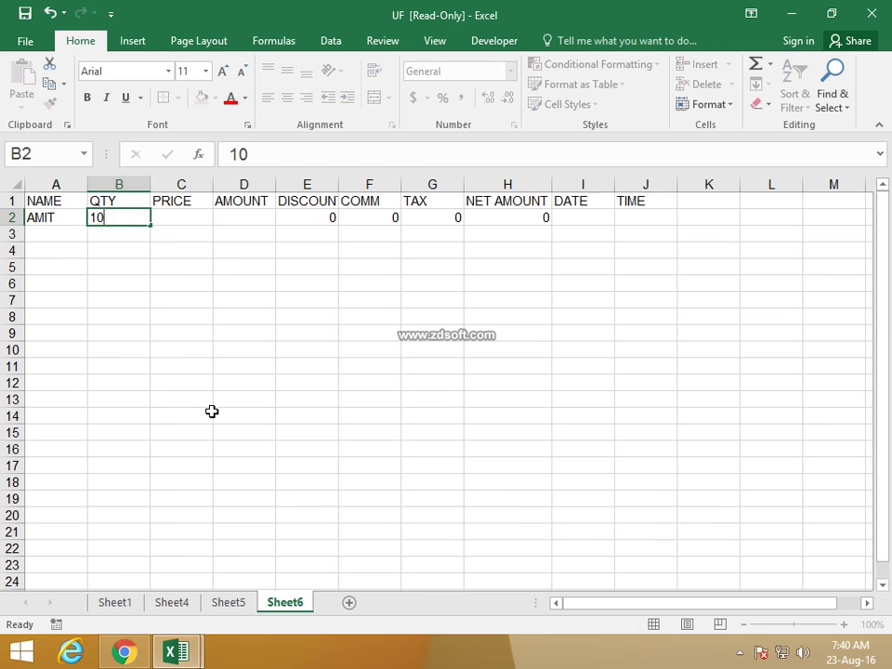
pyautogui.press('Return')
pyautogui.press('Up')
pyautogui.press('Right')
pyautogui.write('1')
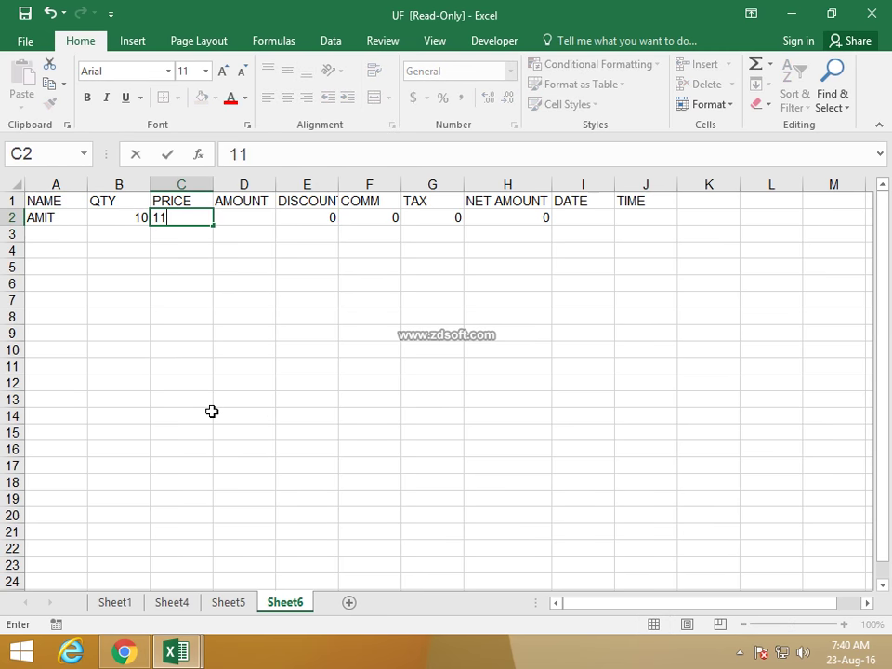
pyautogui.press('Return')
pyautogui.press('Up')
pyautogui.press('Right')
# Step: Enter the AMOUNT formula =C2*B2 in D2, giving 1100
pyautogui.write('=')
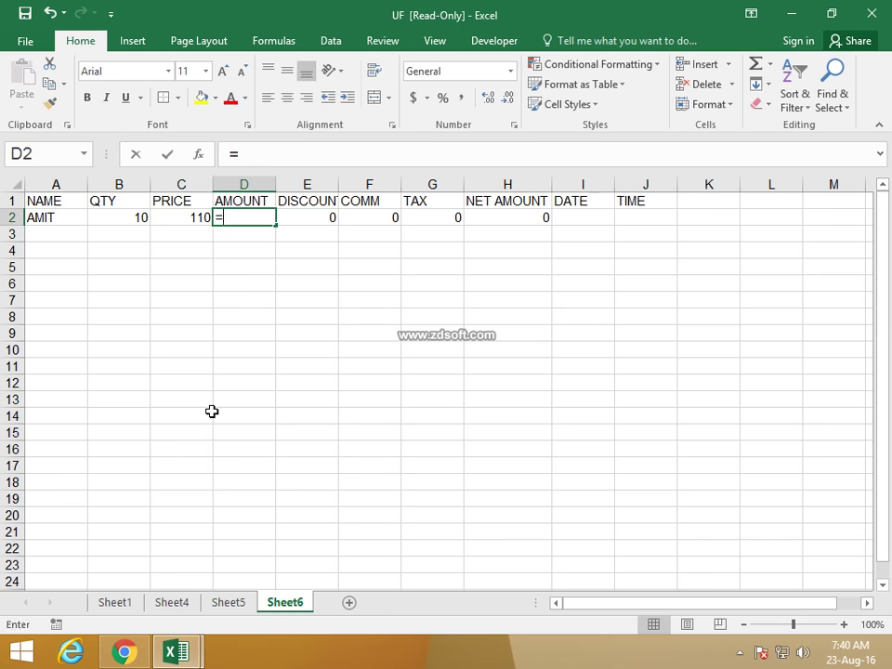
pyautogui.press('Left')
pyautogui.write('*')
pyautogui.press('Left')
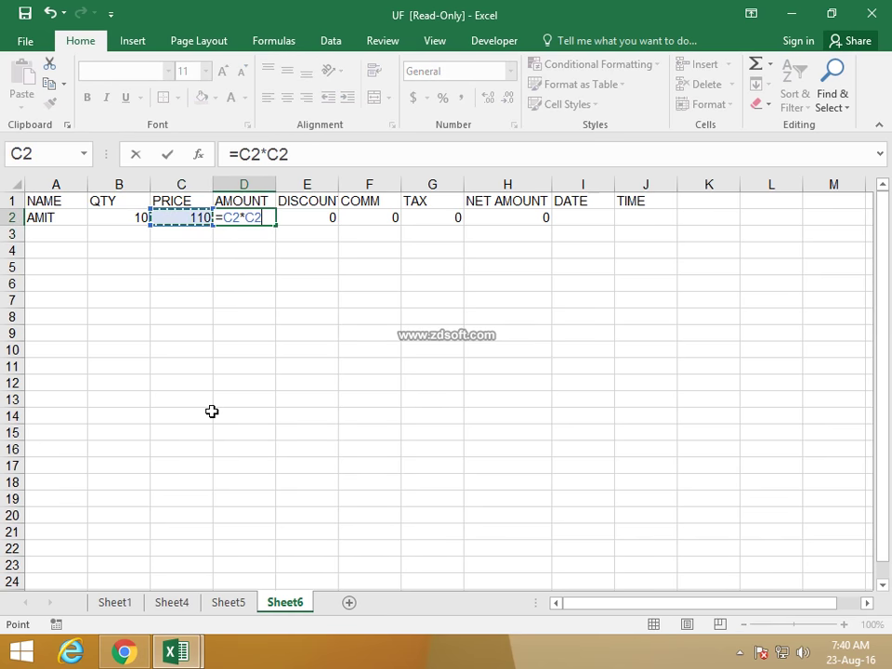
pyautogui.press('Left')
pyautogui.press('Return')
pyautogui.press('Up')
# Step: Enter =TODAY() in I2 to show the current date
pyautogui.press('Right')
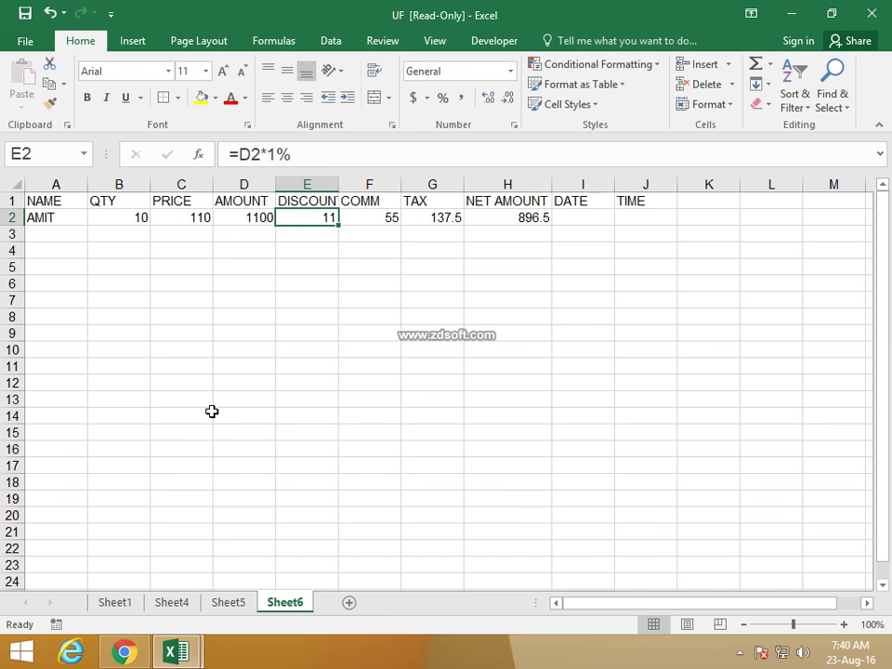
pyautogui.press('Right')
pyautogui.press('Right')
pyautogui.press('Right')
pyautogui.press('Right')
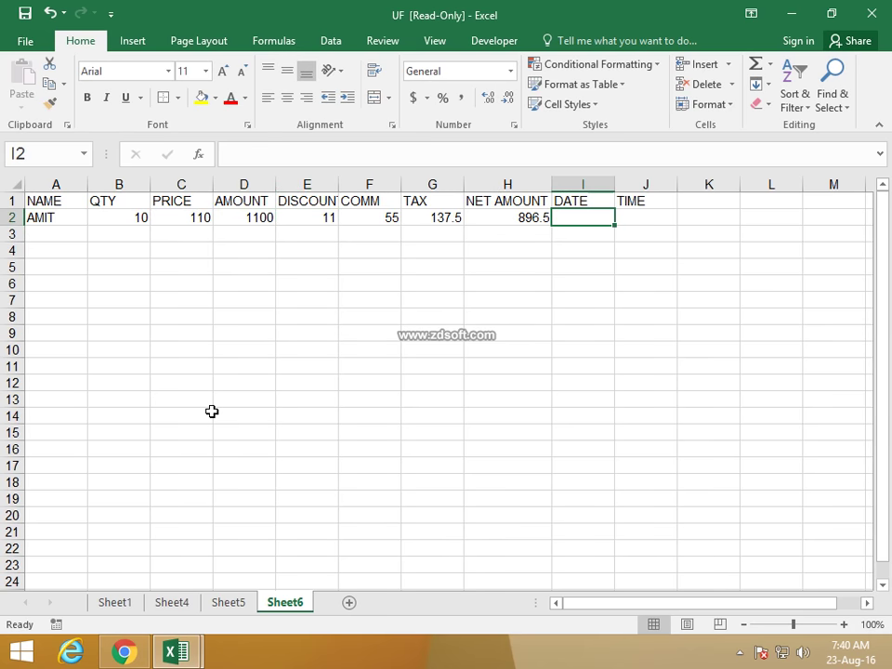
pyautogui.write('=TODAY')
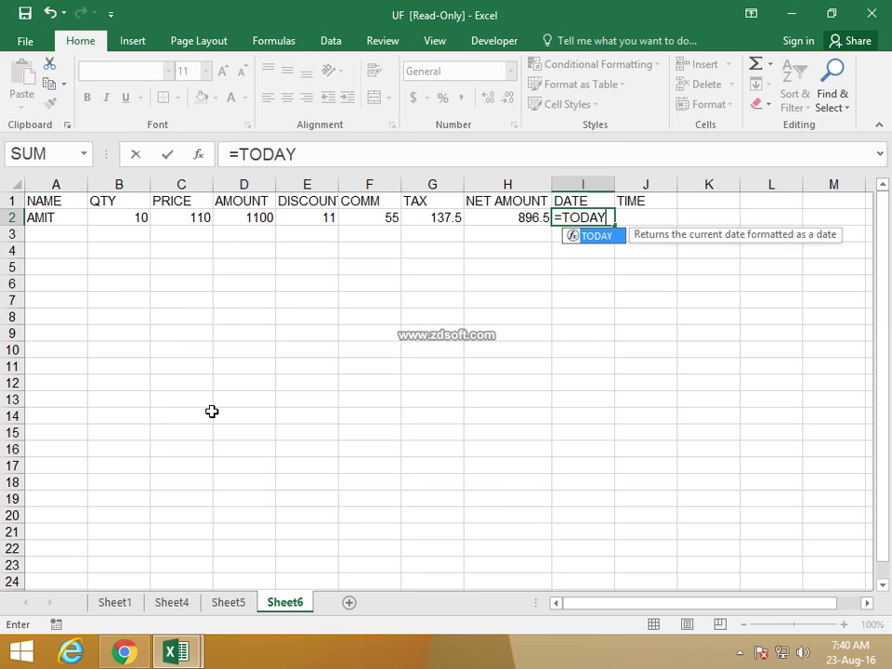
pyautogui.write('(')
pyautogui.press('Return')
# Step: Step along row 2 to review the AMOUNT, DATE and NET AMOUNT formulas
pyautogui.press('Left')
pyautogui.press('Left')
pyautogui.press('Left')
pyautogui.press('Left')
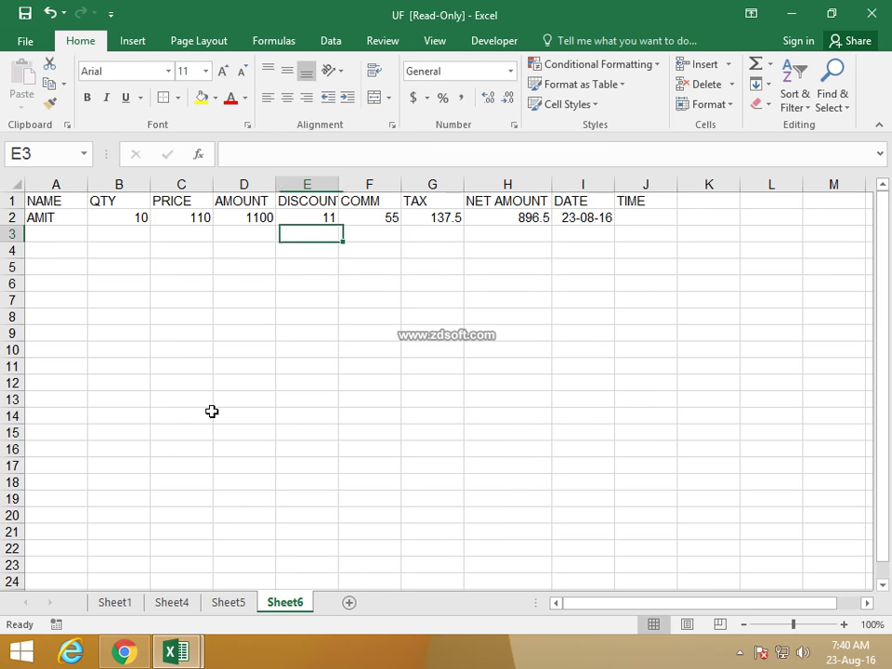
pyautogui.press('Up')
pyautogui.press('Up')
pyautogui.press('Right')
pyautogui.press('Right')
pyautogui.press('Right')
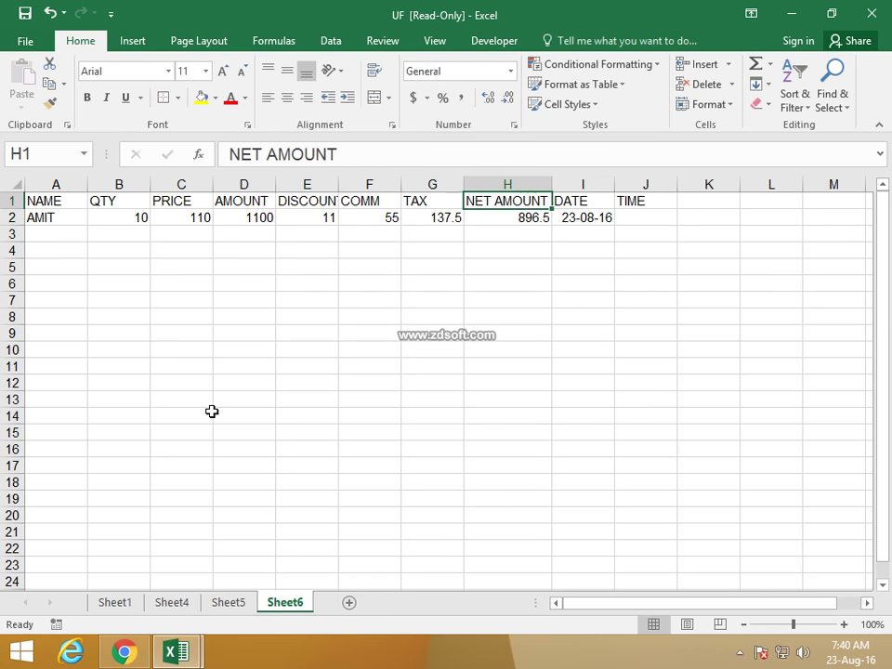
pyautogui.press('Left')
pyautogui.press('Left')
pyautogui.press('Left')
pyautogui.press('Down')
pyautogui.press('Left')
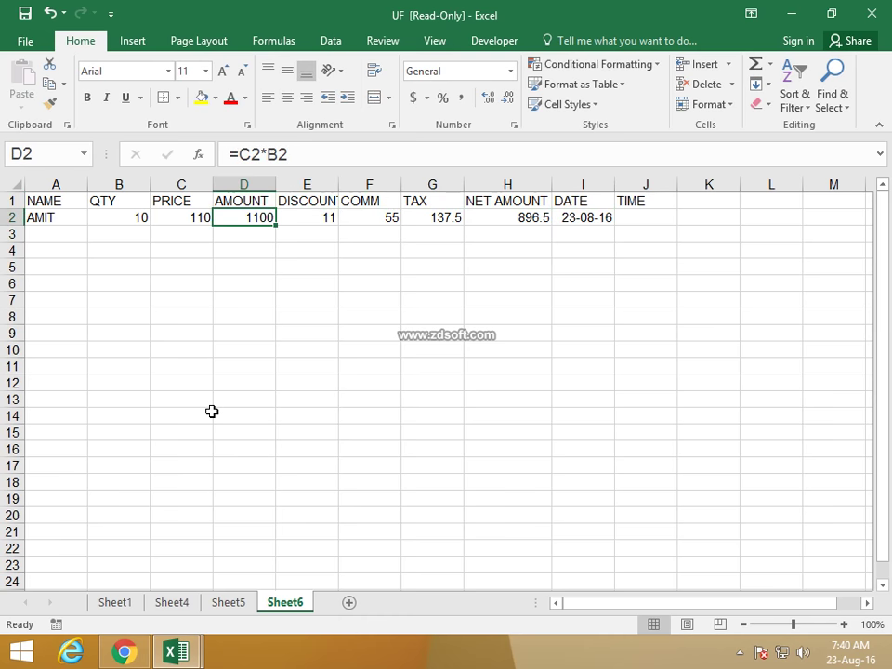
pyautogui.press('Left')
pyautogui.press('Right')
pyautogui.press('Right')
pyautogui.press('Right')
pyautogui.press('Right')
pyautogui.press('Right')
pyautogui.press('Right')
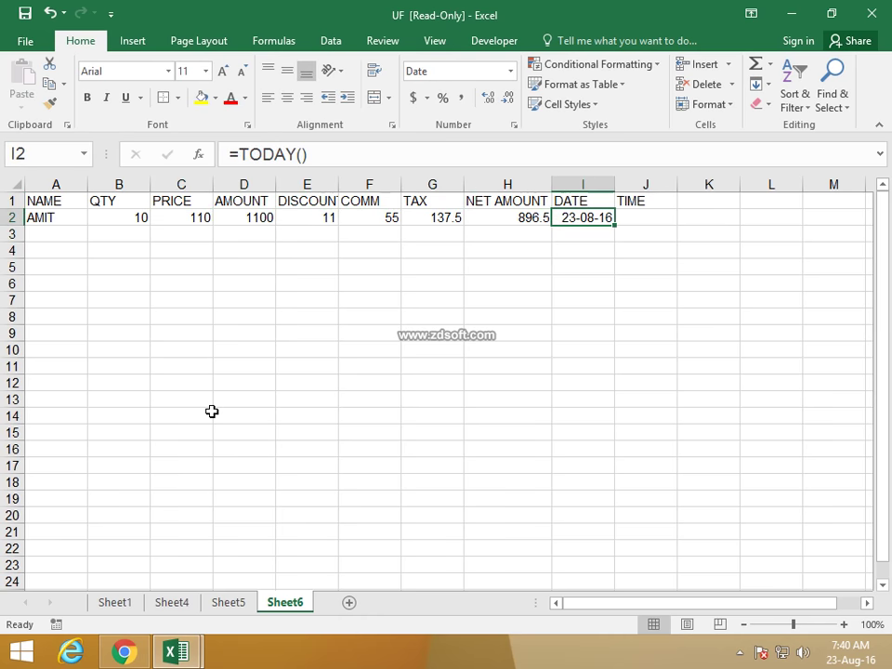
pyautogui.press('Left')
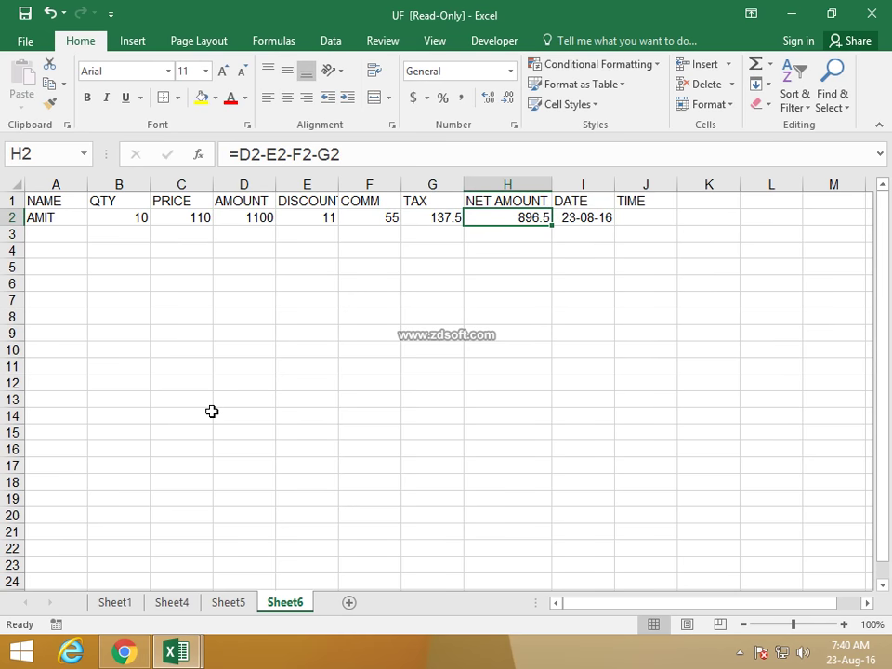
# Step: Fill the AMOUNT formula from D2 down to D18 with Ctrl+D, then inspect D14 and D11
pyautogui.click(262, 221)
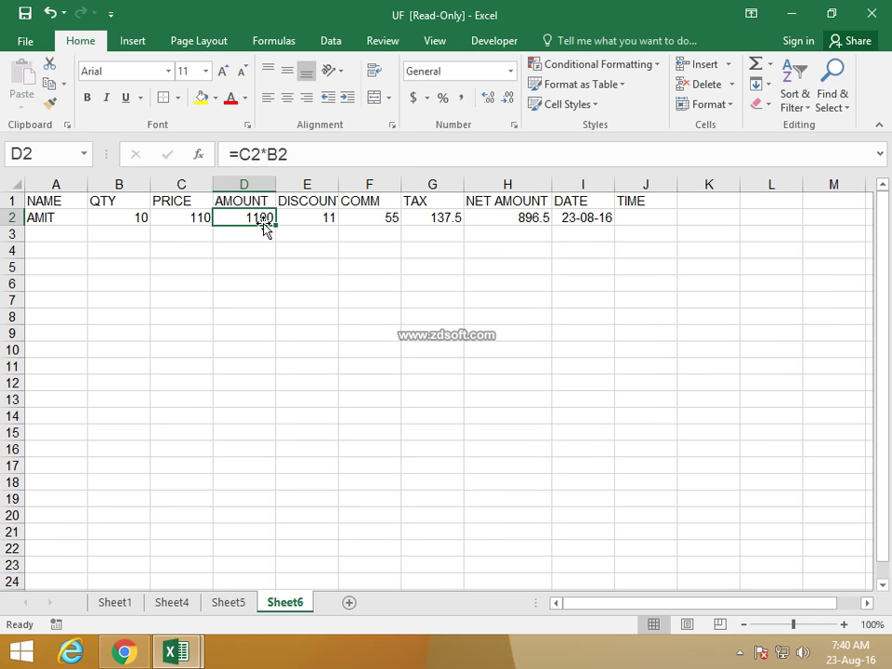
pyautogui.moveTo(256, 237); pyautogui.dragTo(263, 533)
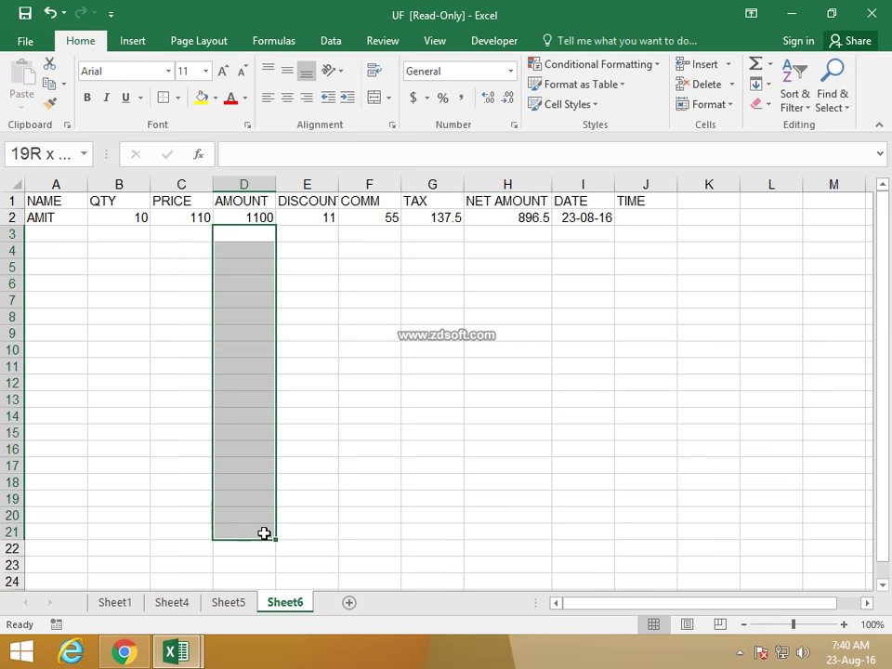
pyautogui.click(253, 235)
pyautogui.moveTo(251, 217); pyautogui.dragTo(239, 492)
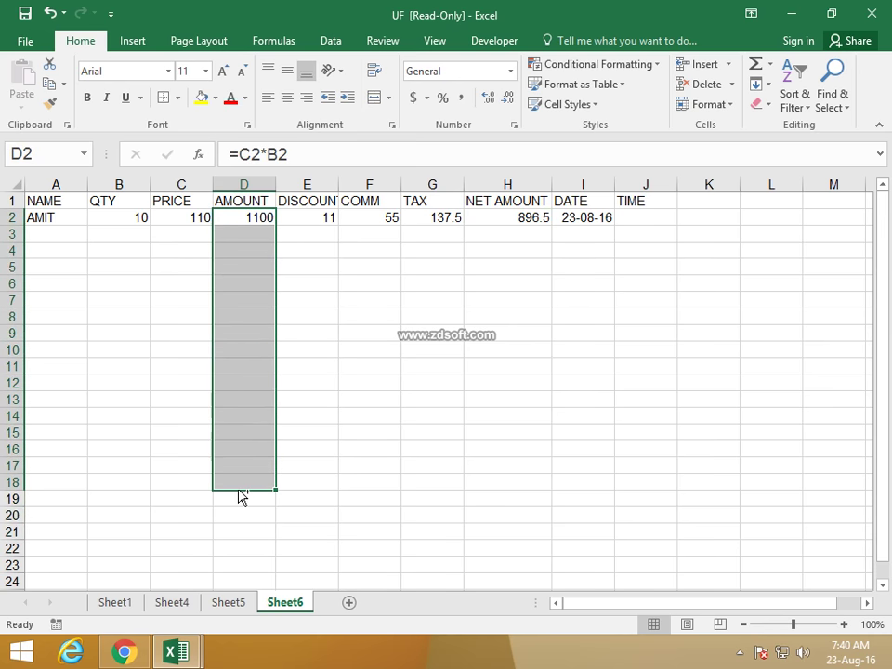
pyautogui.hotkey('ctrl', 'd')
pyautogui.click(265, 413)
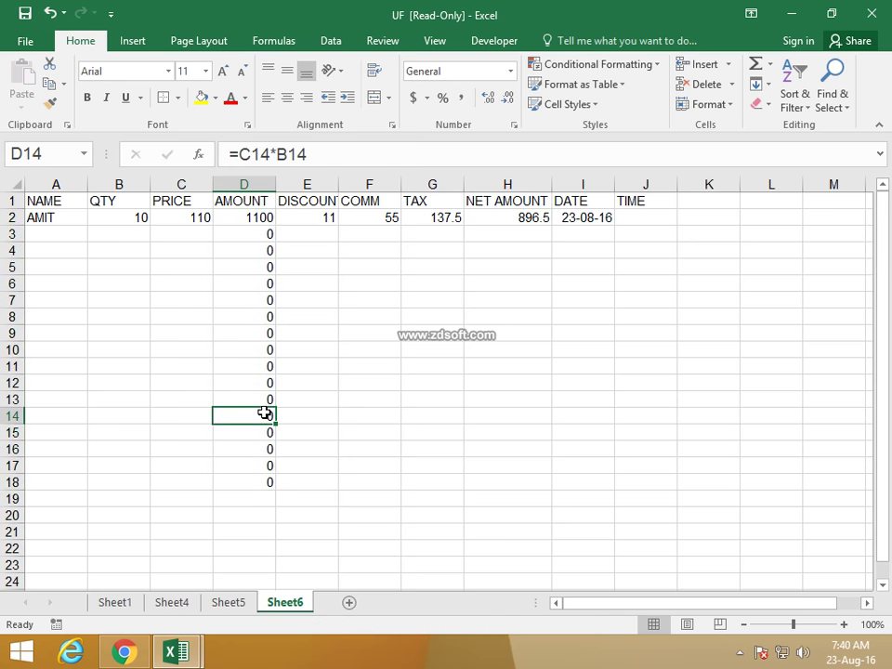
pyautogui.doubleClick(264, 414)
pyautogui.click(265, 366)
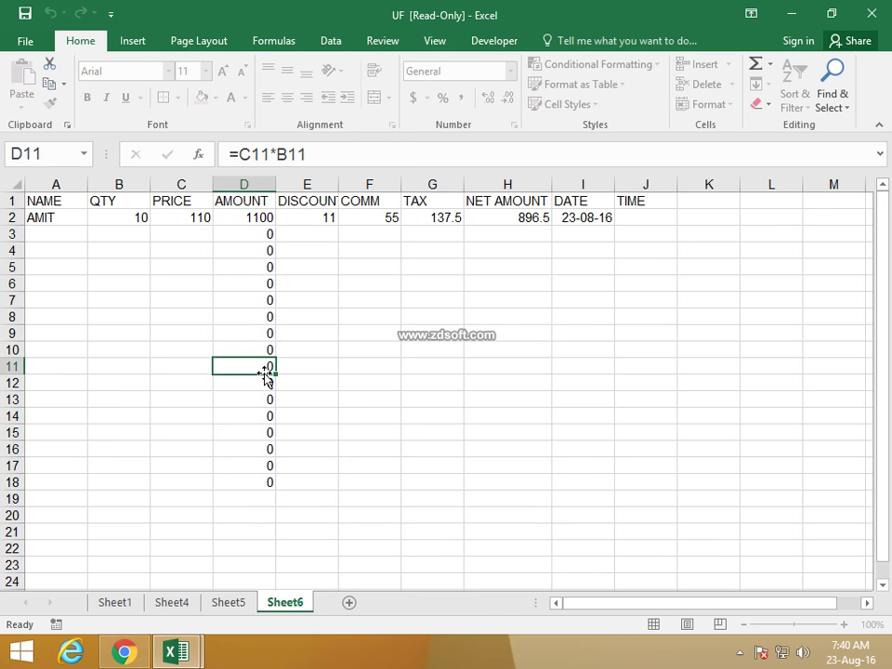
pyautogui.doubleClick(264, 362)
# Step: Drag the DISCOUNT, COMM, TAX and NET AMOUNT formulas in E2:H2 down to row 18
pyautogui.click(319, 217)
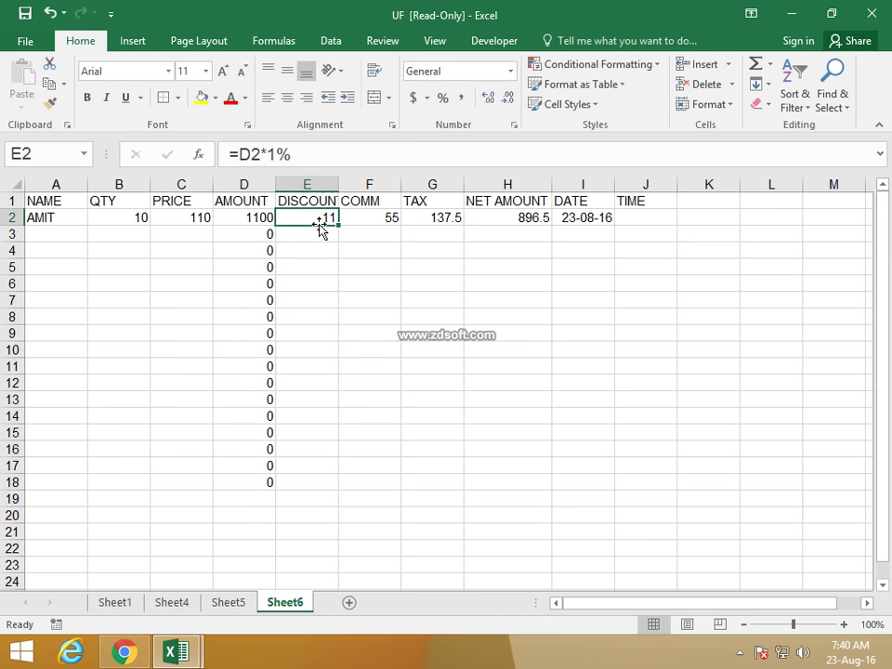
pyautogui.moveTo(337, 225)
pyautogui.mouseDown()
pyautogui.moveTo(283, 482)
pyautogui.moveTo(298, 465)
pyautogui.mouseUp()
pyautogui.click(370, 219)
pyautogui.moveTo(401, 226); pyautogui.dragTo(349, 480)
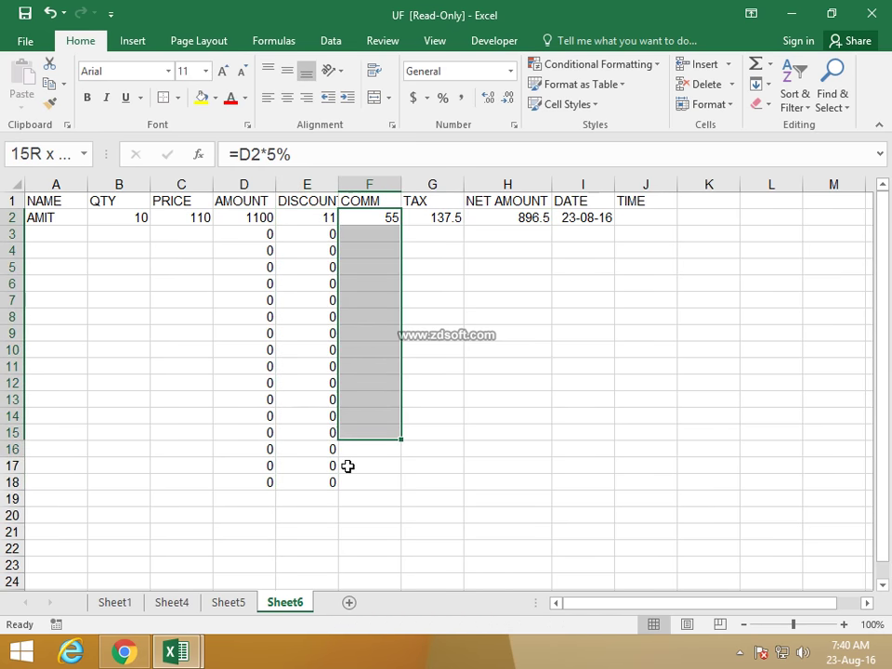
pyautogui.moveTo(388, 320); pyautogui.dragTo(390, 316)
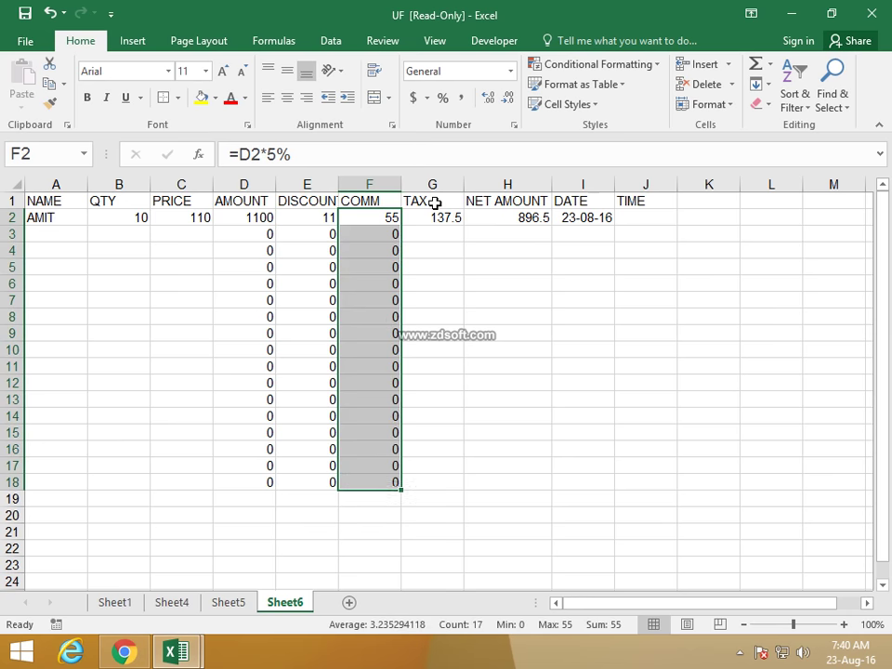
pyautogui.click(446, 220)
pyautogui.moveTo(463, 226); pyautogui.dragTo(423, 488)
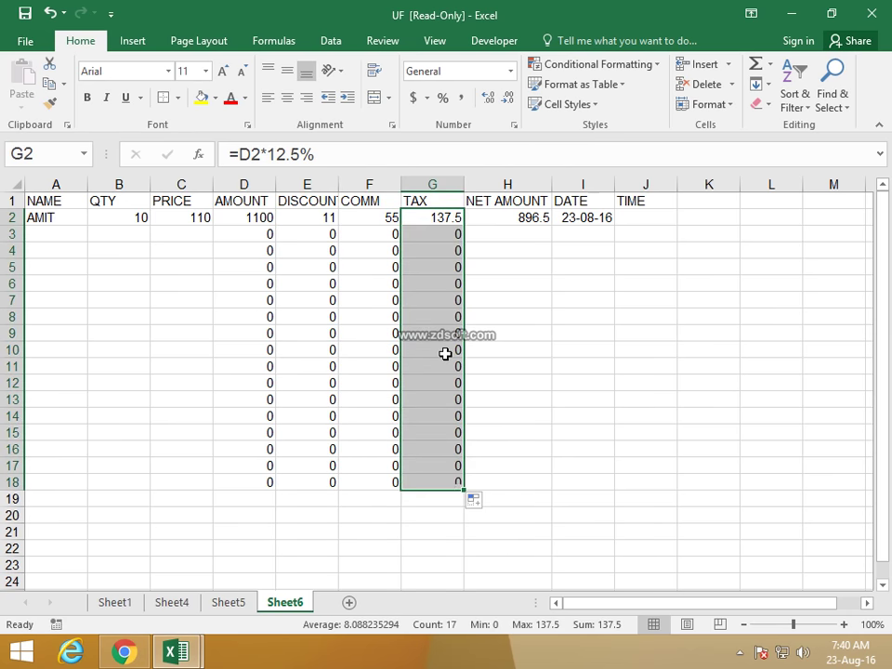
pyautogui.click(446, 352)
pyautogui.click(512, 218)
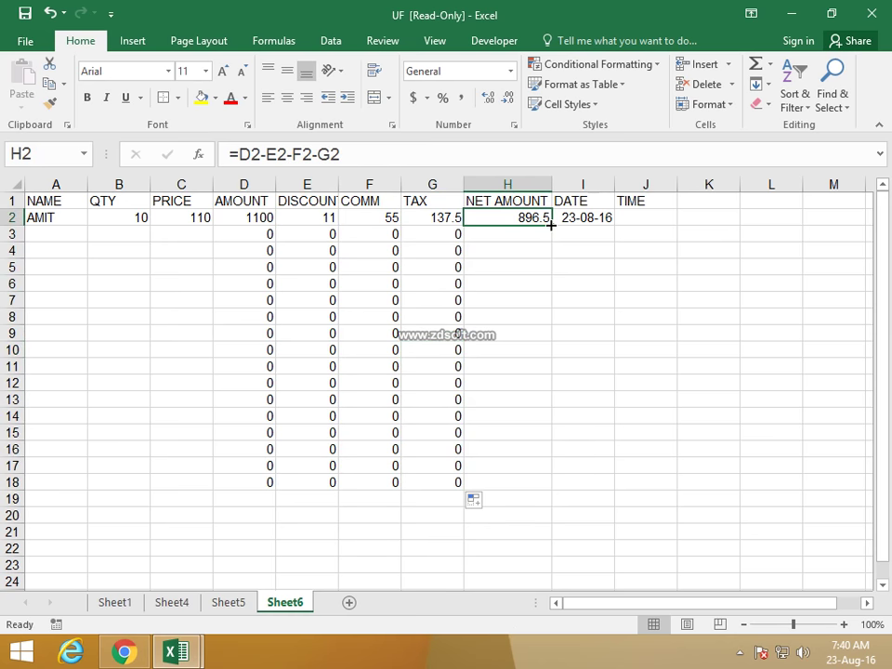
pyautogui.moveTo(551, 223); pyautogui.dragTo(492, 493)
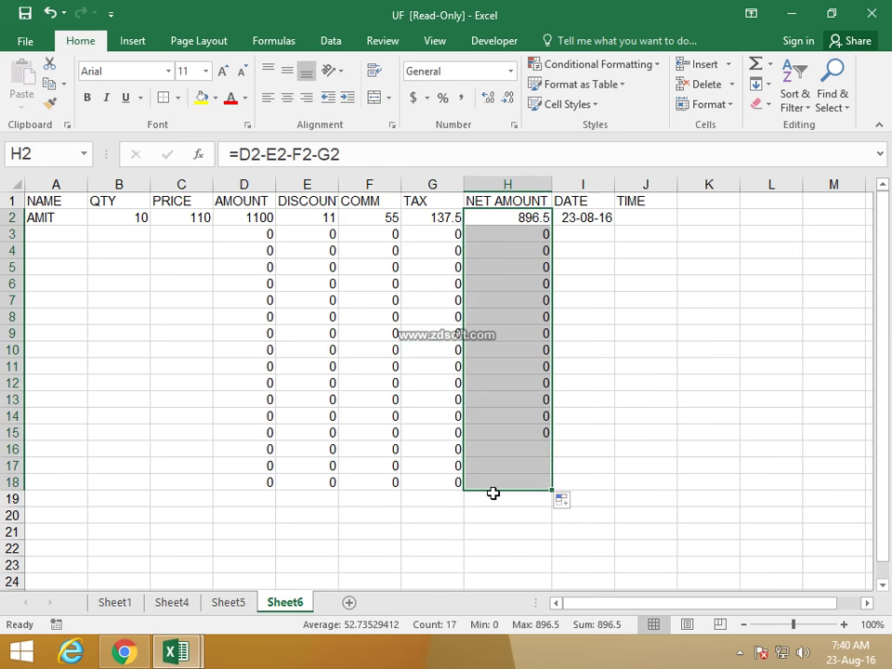
pyautogui.click(406, 516)
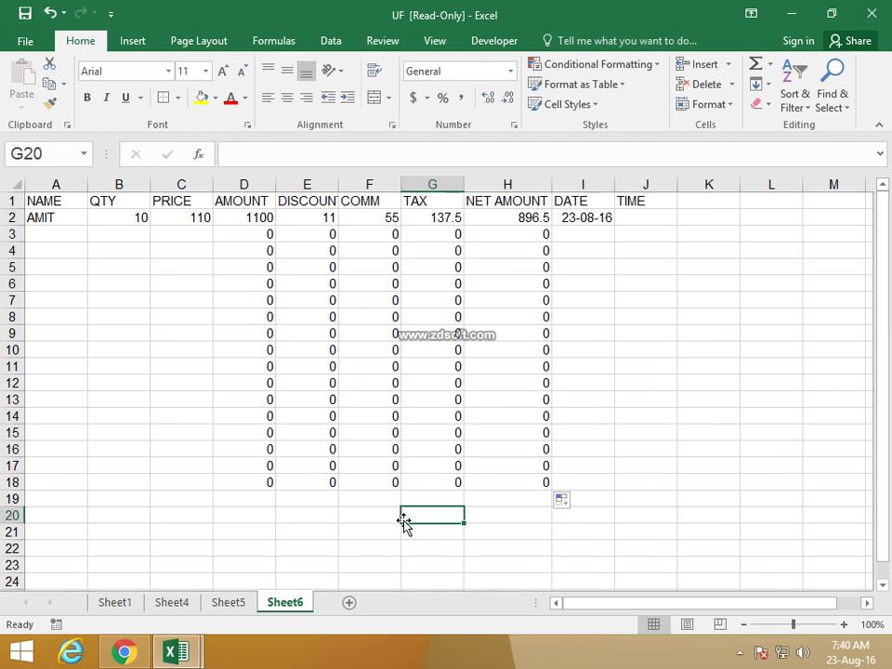
# Step: Clear the Locked protection setting for every cell on the sheet via Format Cells
pyautogui.click(13, 183)
pyautogui.rightClick(15, 188)
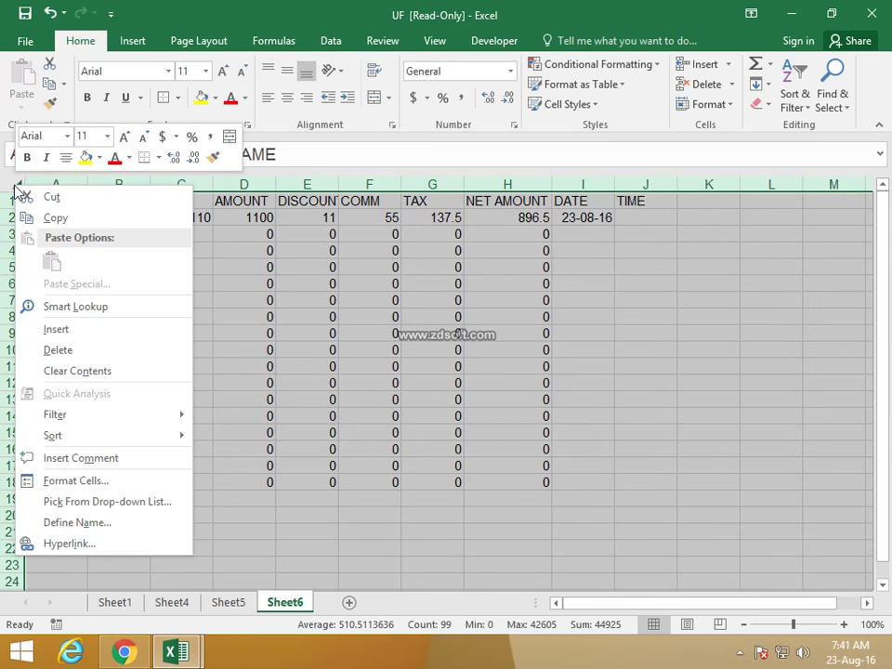
pyautogui.click(125, 479)
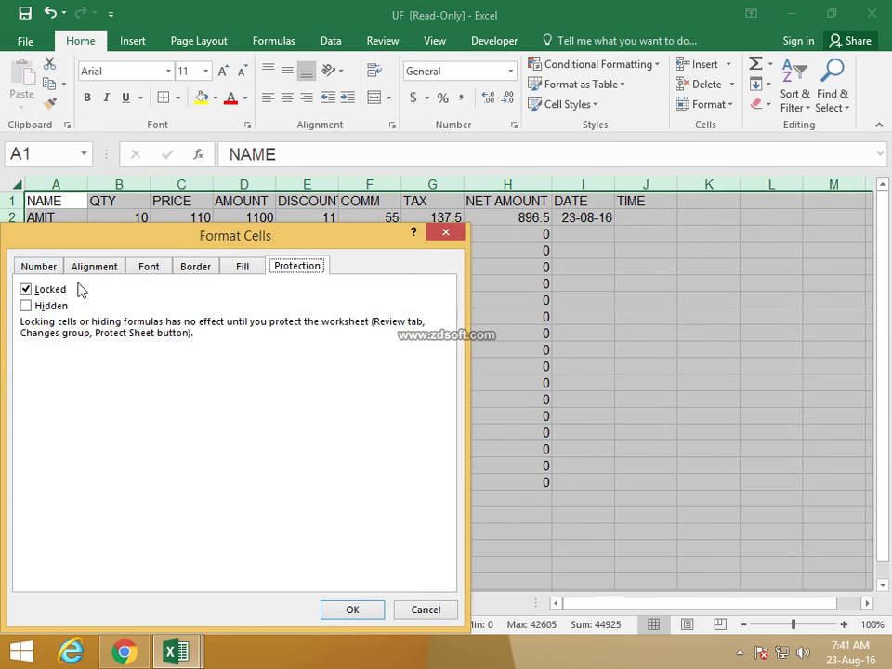
pyautogui.click(49, 291)
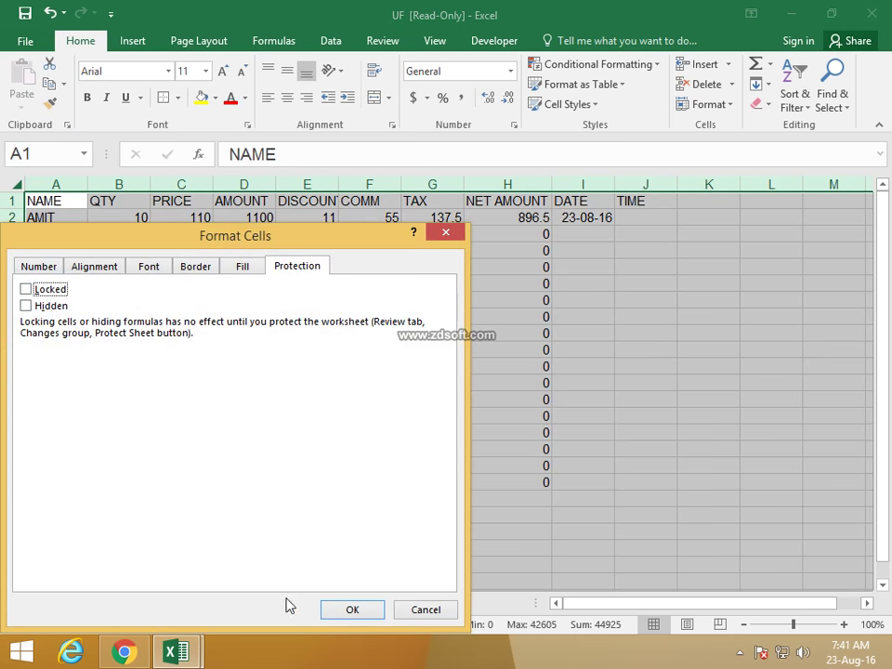
pyautogui.click(337, 613)
# Step: Select columns D through H and bring up their context menu
pyautogui.click(307, 515)
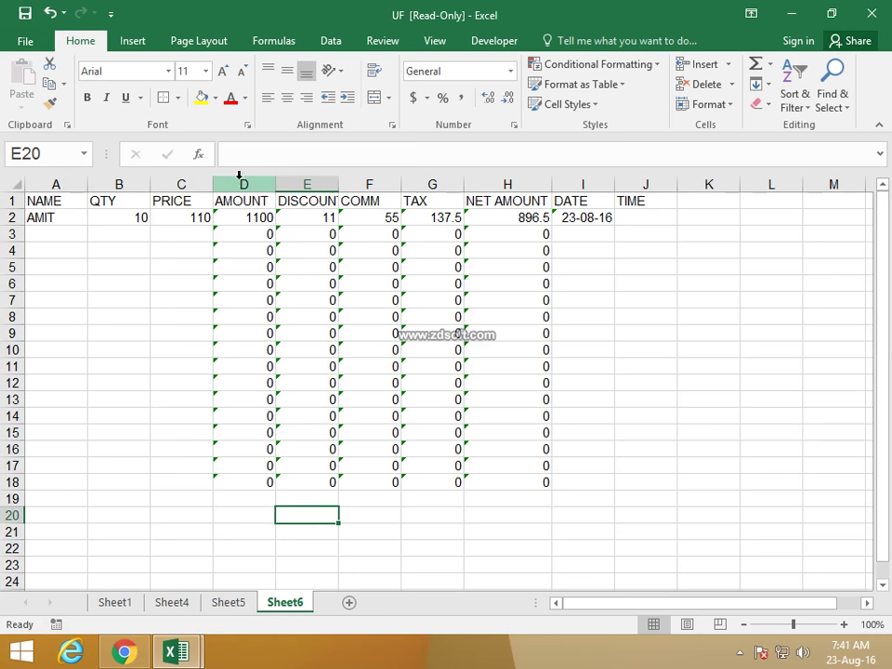
pyautogui.moveTo(241, 183); pyautogui.dragTo(505, 198)
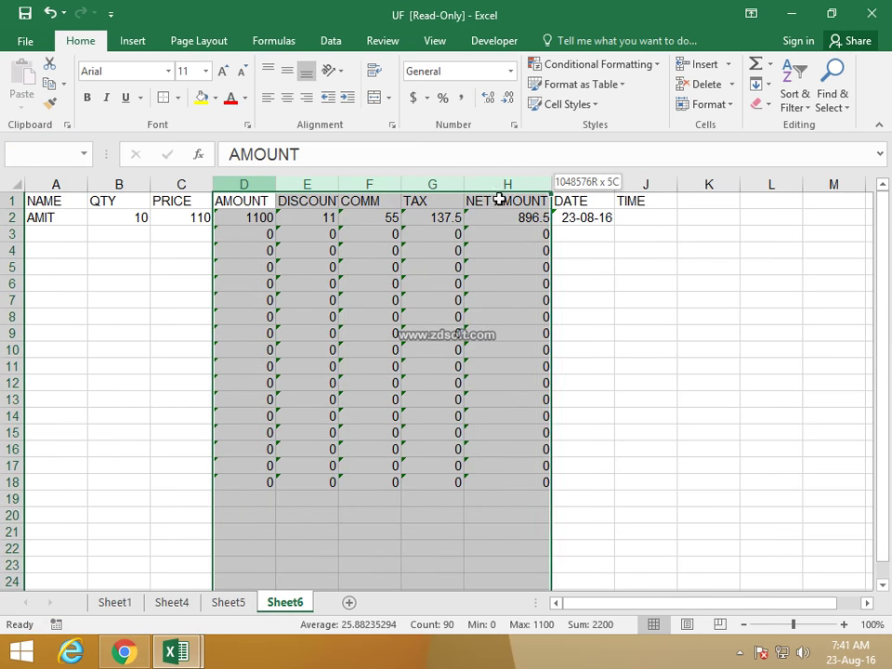
pyautogui.rightClick(448, 199)
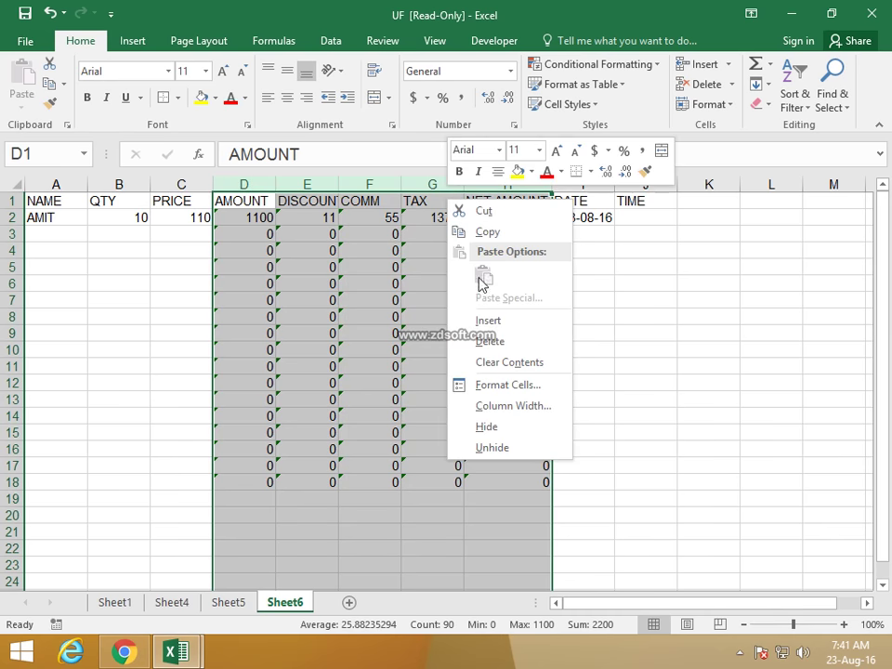
# Step: Apply Format Cells protection settings to columns D through H
pyautogui.click(467, 388)
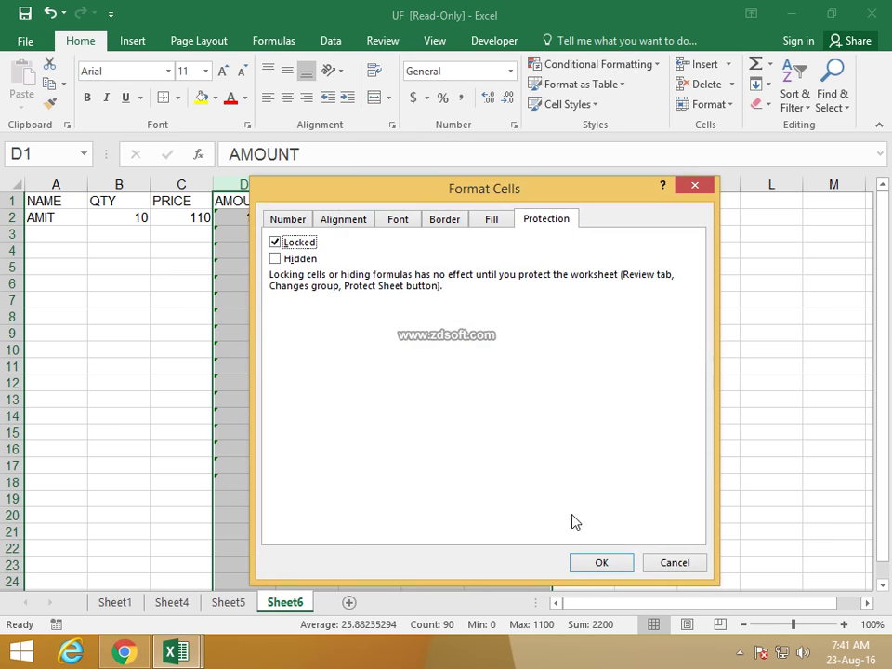
pyautogui.click(576, 562)
pyautogui.rightClick(294, 600)
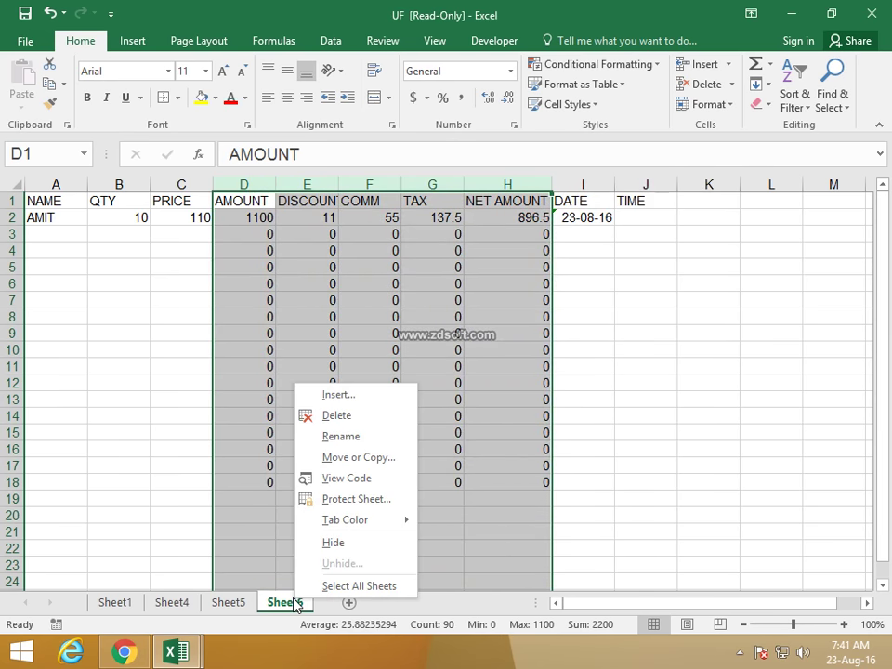
pyautogui.click(260, 526)
pyautogui.click(179, 546)
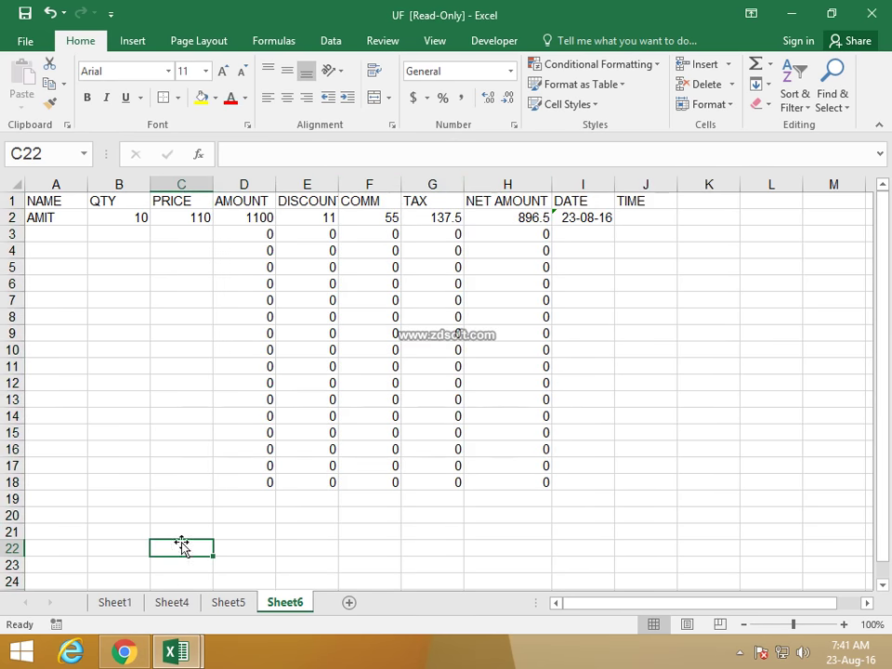
# Step: Protect Sheet6, then test selecting B5, Tab to the next editable cell, and A3
pyautogui.rightClick(277, 606)
pyautogui.click(343, 499)
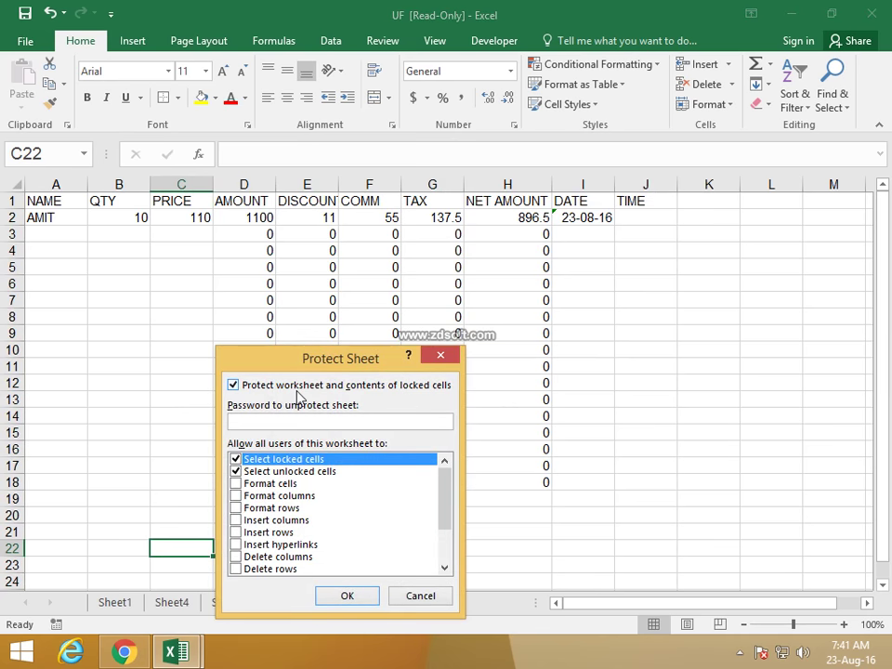
pyautogui.click(337, 597)
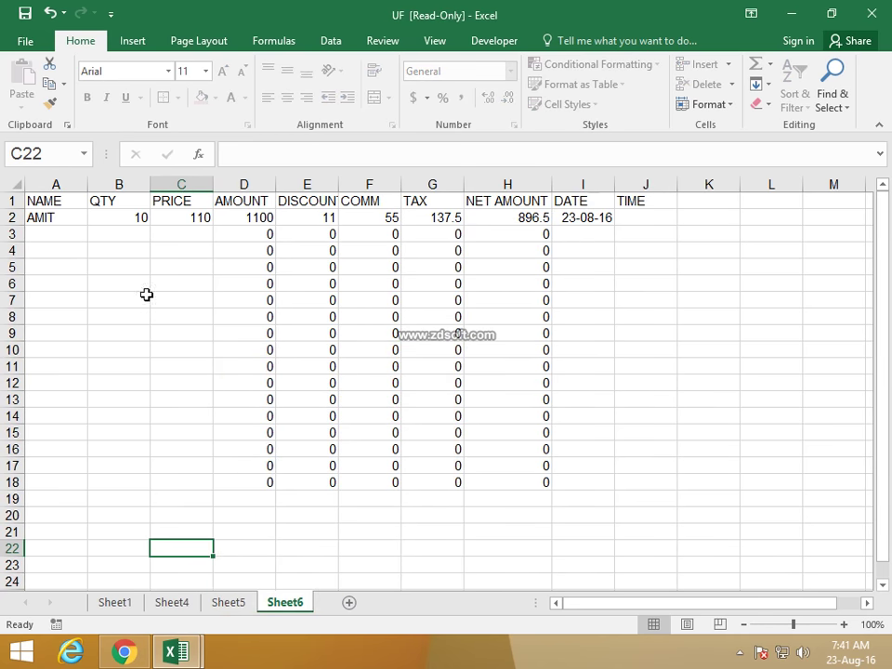
pyautogui.click(125, 267)
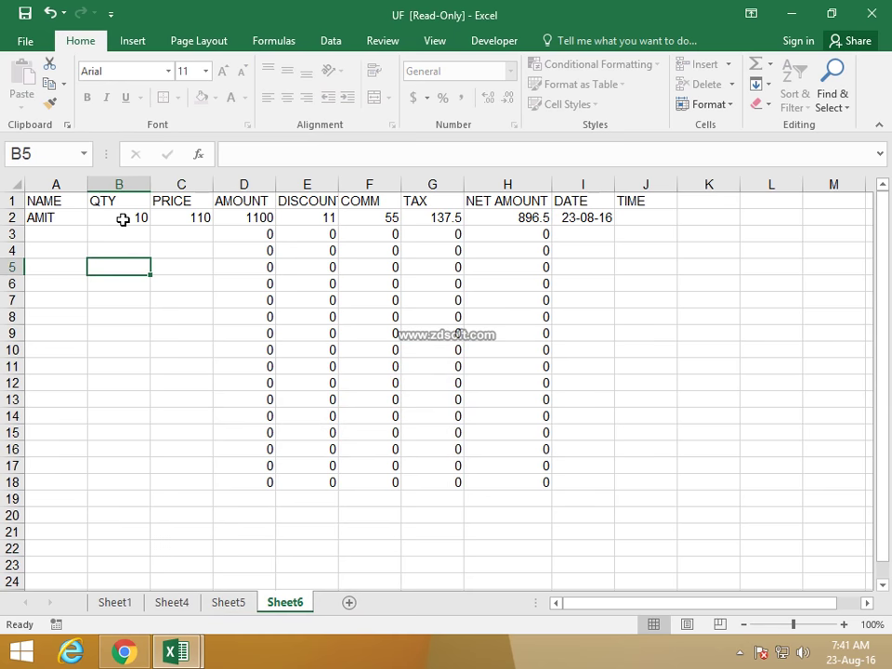
pyautogui.press('Tab')
pyautogui.press('Tab')
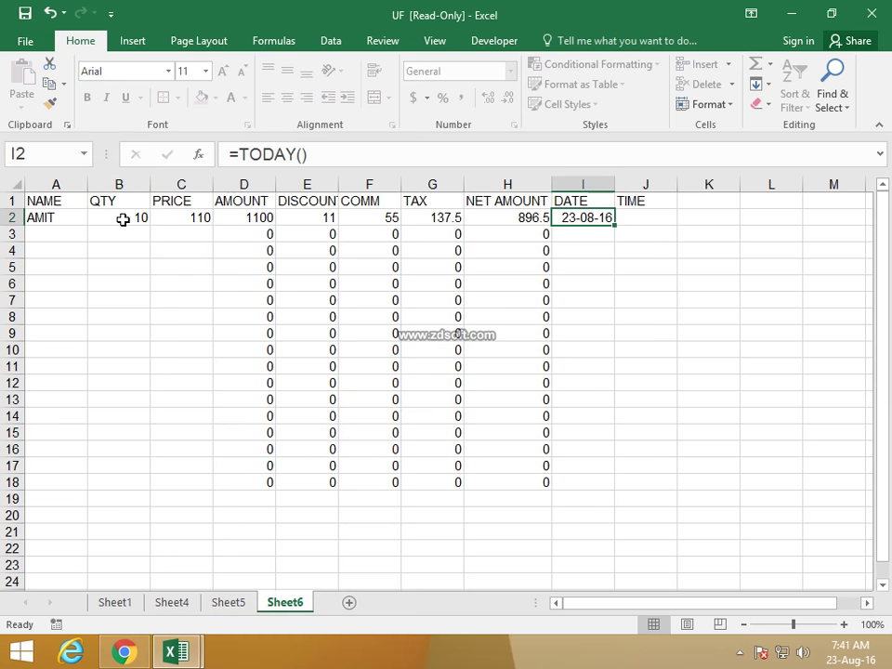
pyautogui.click(51, 233)
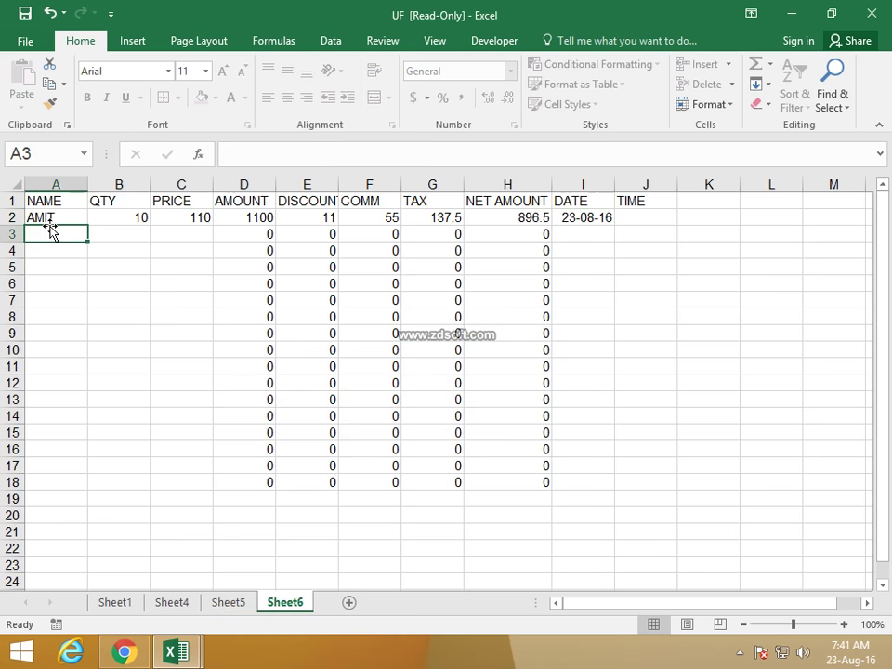
# Step: Unprotect Sheet6 and mark all cells on the sheet as Locked
pyautogui.rightClick(294, 605)
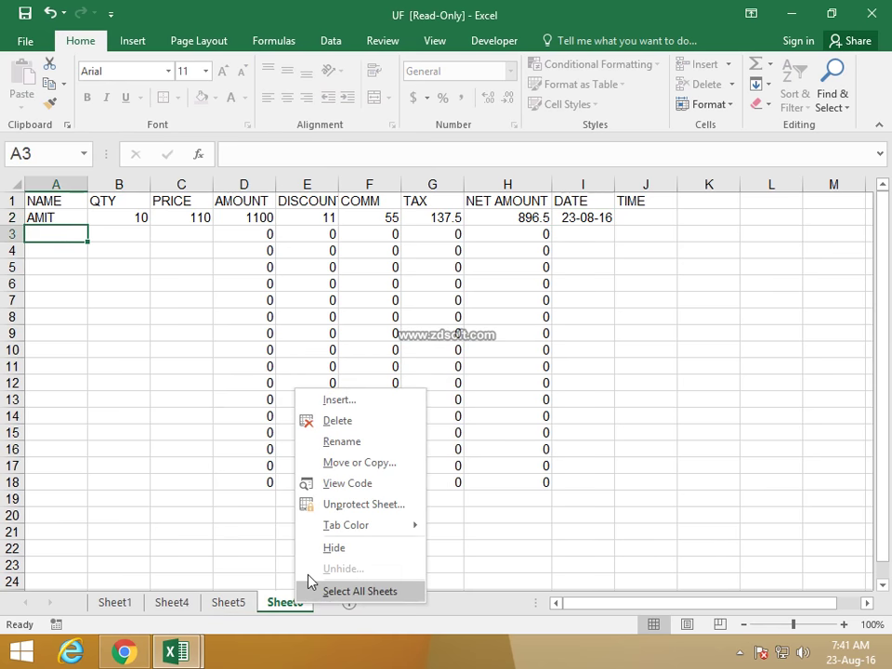
pyautogui.click(348, 504)
pyautogui.click(186, 449)
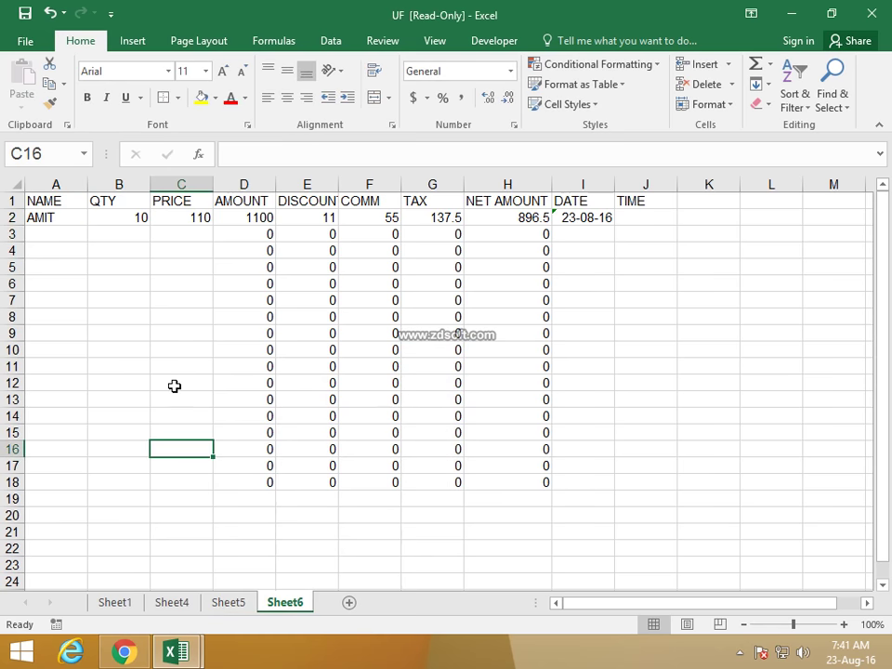
pyautogui.click(15, 186)
pyautogui.rightClick(15, 186)
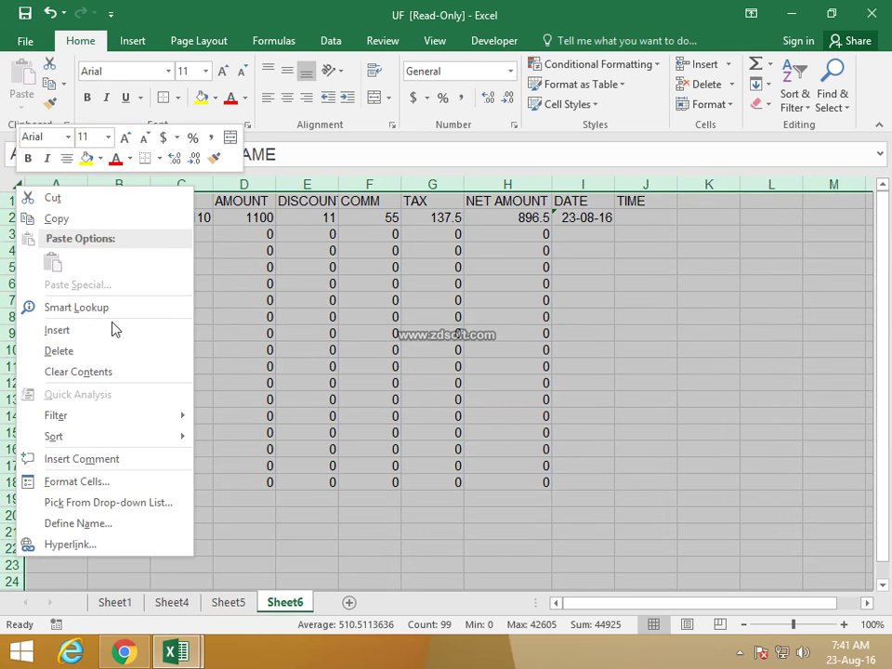
pyautogui.click(153, 487)
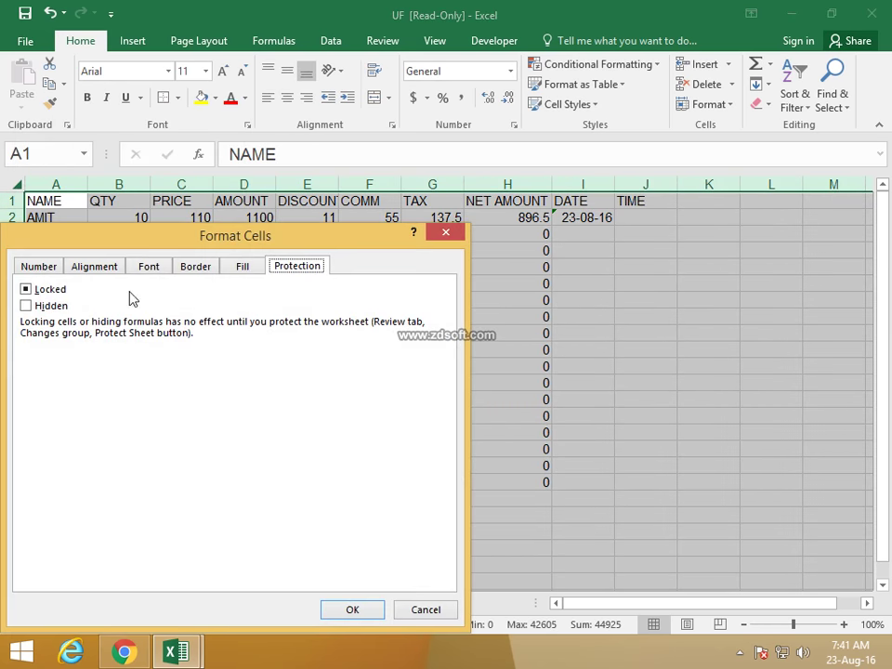
pyautogui.click(53, 296)
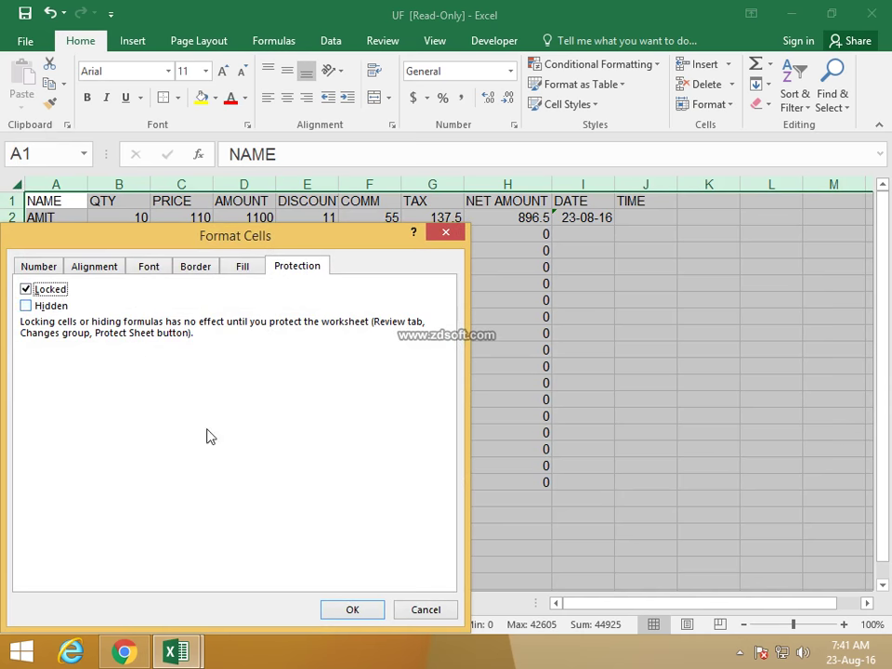
pyautogui.click(350, 608)
# Step: Open Sheet6's Protect Sheet settings and cancel without protecting
pyautogui.click(288, 447)
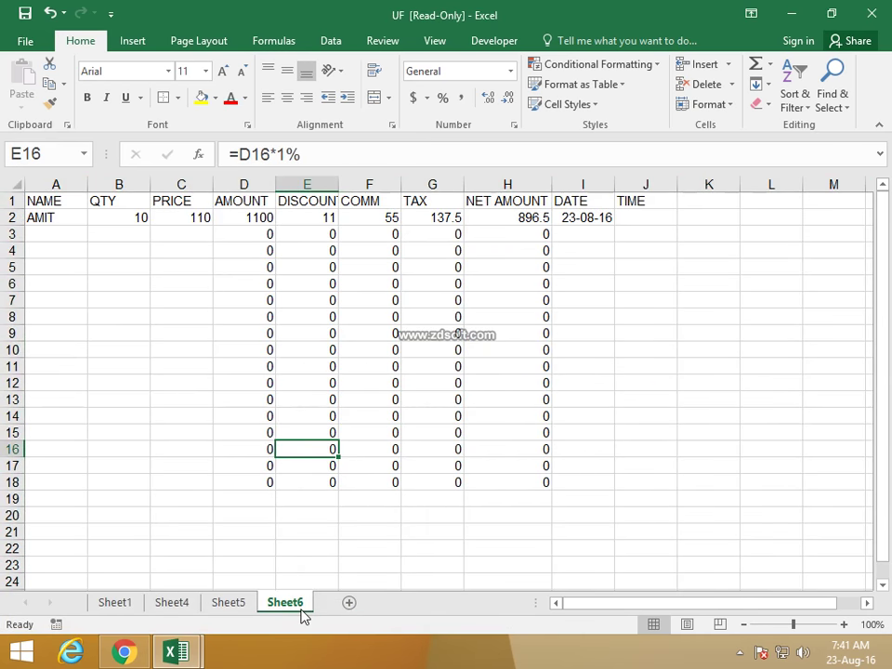
pyautogui.rightClick(301, 608)
pyautogui.click(330, 512)
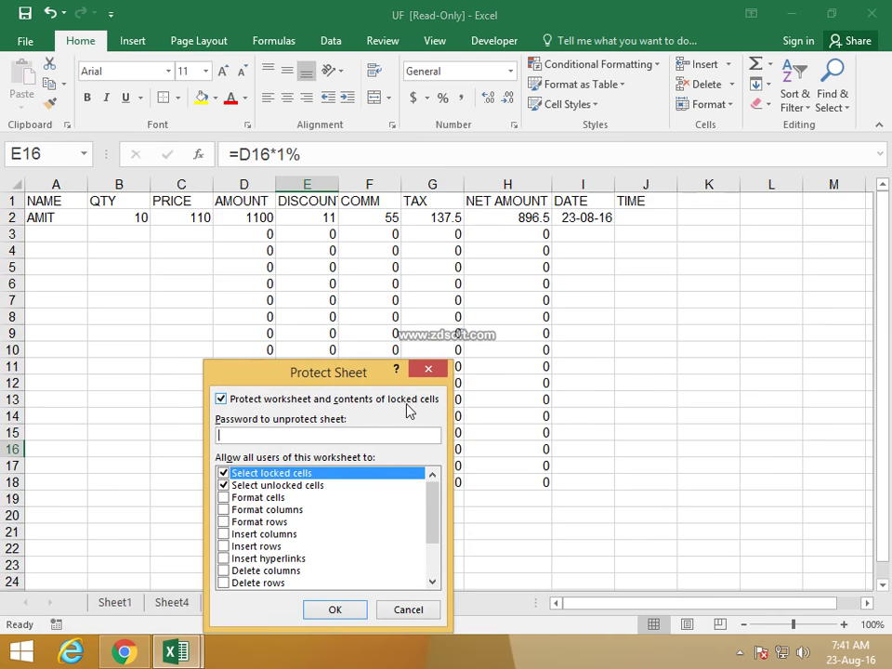
pyautogui.click(408, 610)
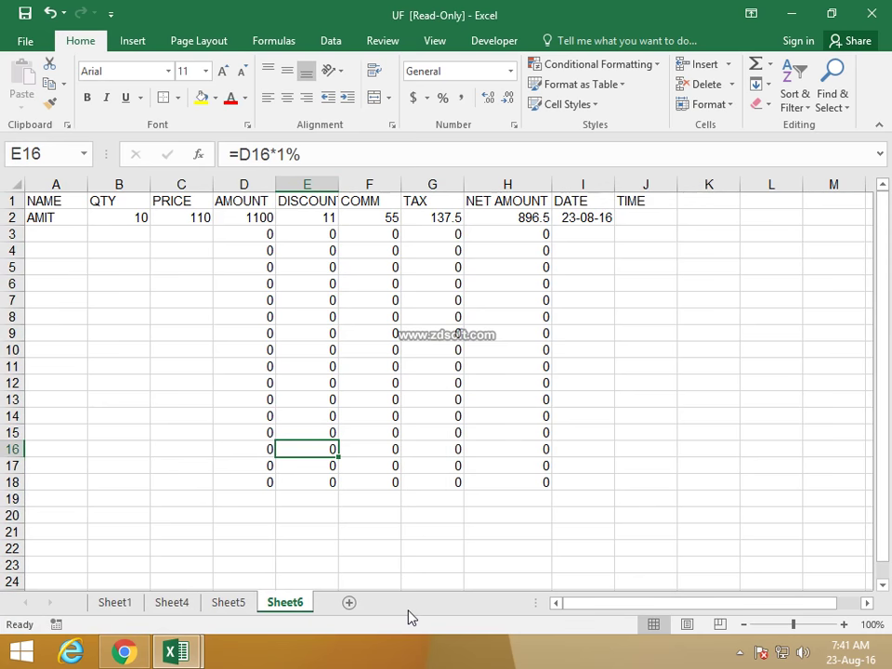
# Step: Select the whole sheet and clear the Locked setting for every cell
pyautogui.click(404, 567)
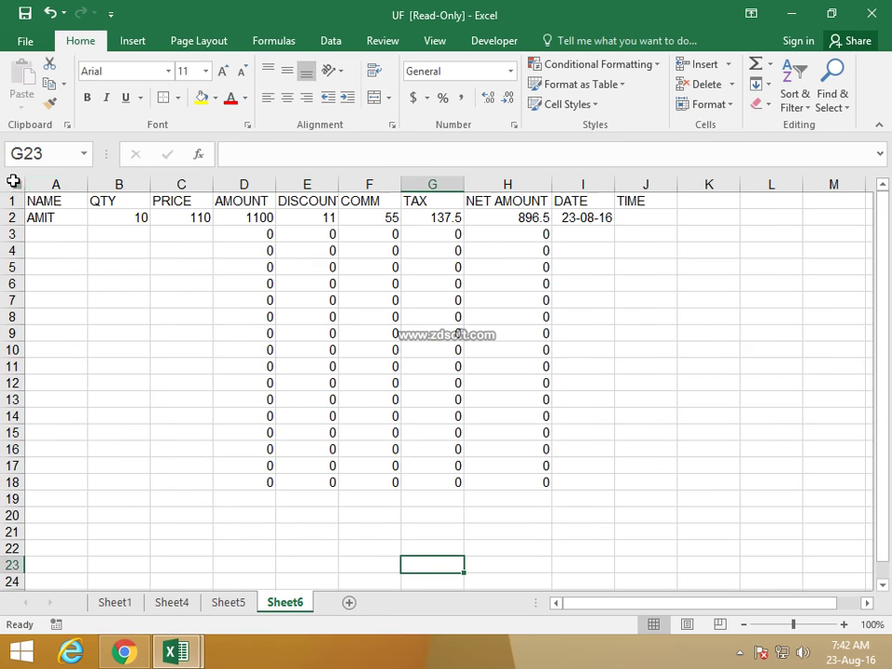
pyautogui.click(14, 180)
pyautogui.rightClick(14, 180)
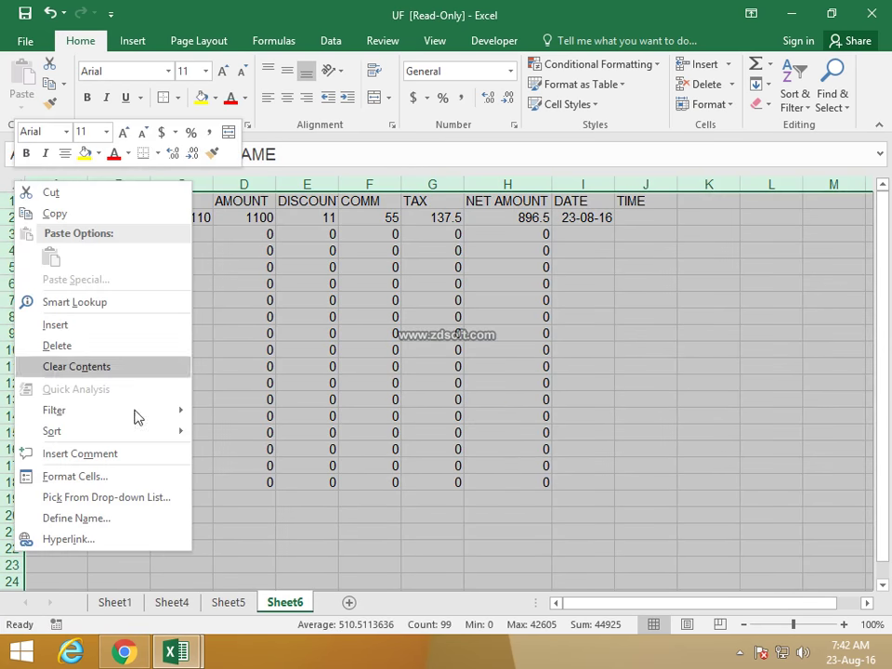
pyautogui.click(147, 478)
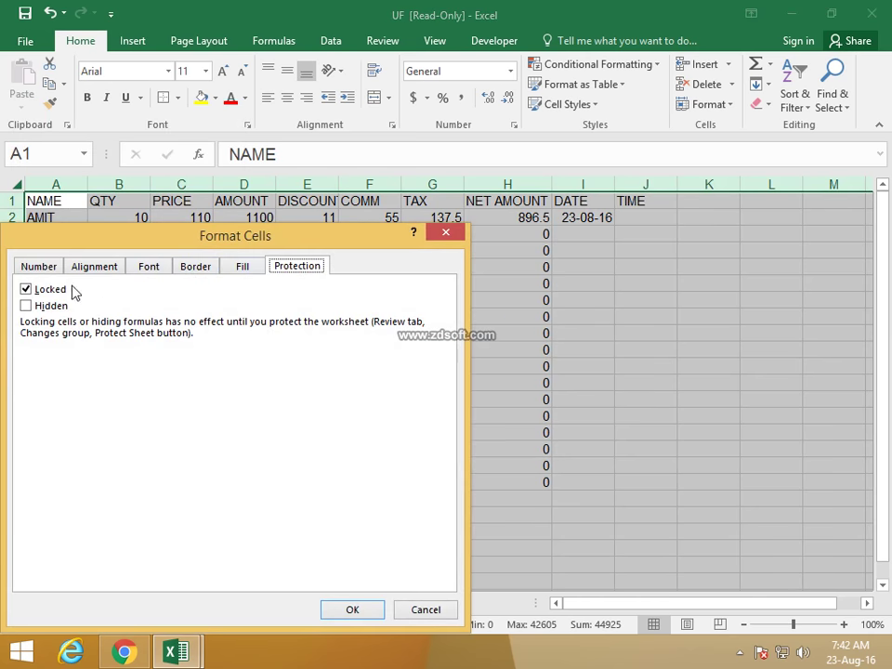
pyautogui.click(26, 289)
pyautogui.click(346, 610)
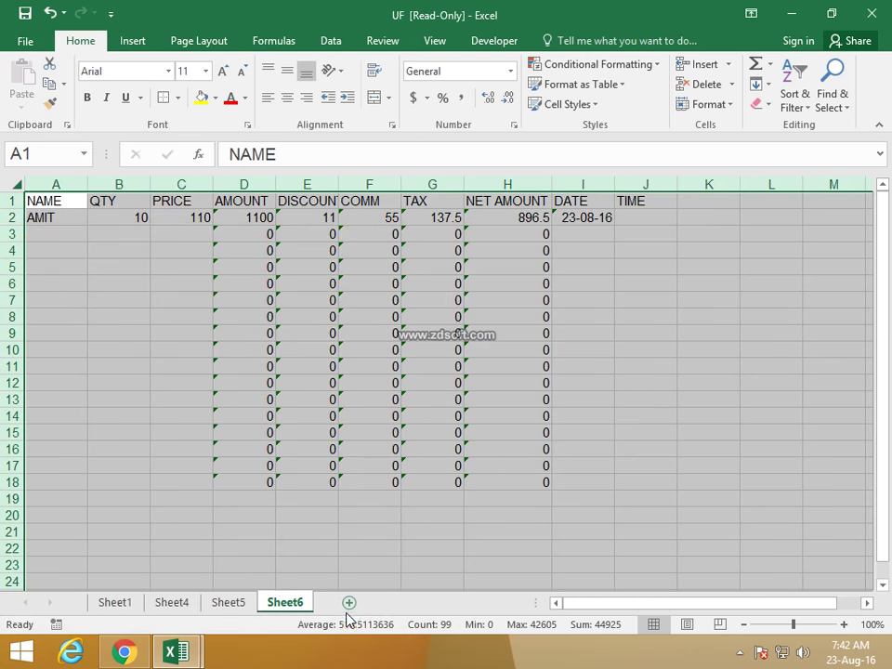
pyautogui.click(355, 581)
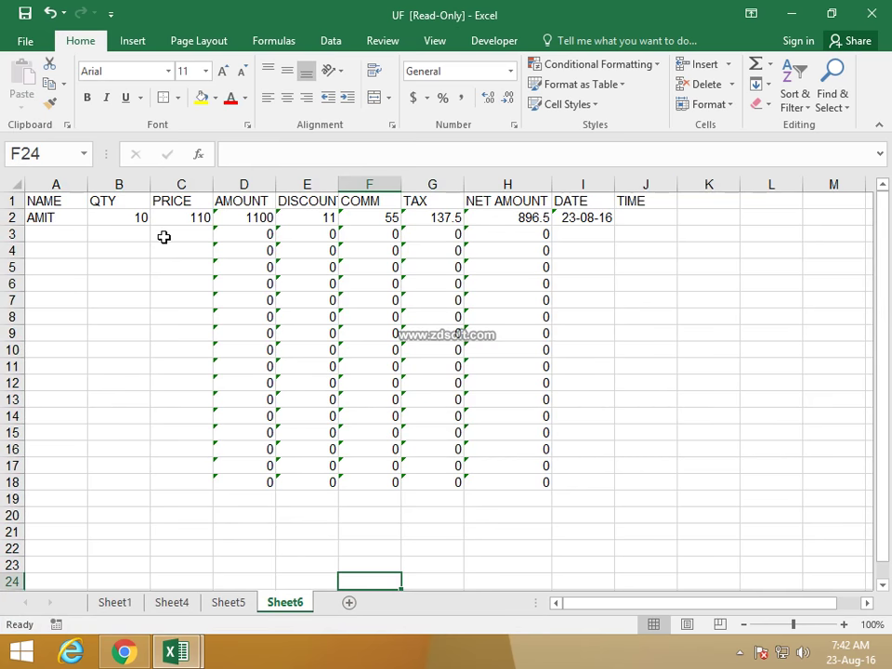
# Step: Mark columns D through H as Locked in Format Cells
pyautogui.click(223, 184)
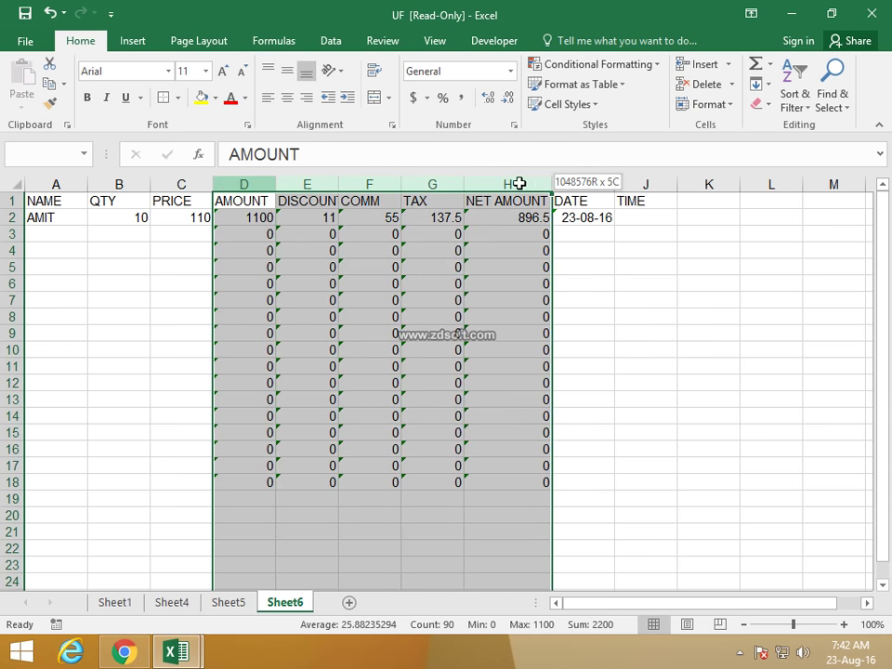
pyautogui.moveTo(265, 188); pyautogui.dragTo(479, 189)
pyautogui.rightClick(479, 189)
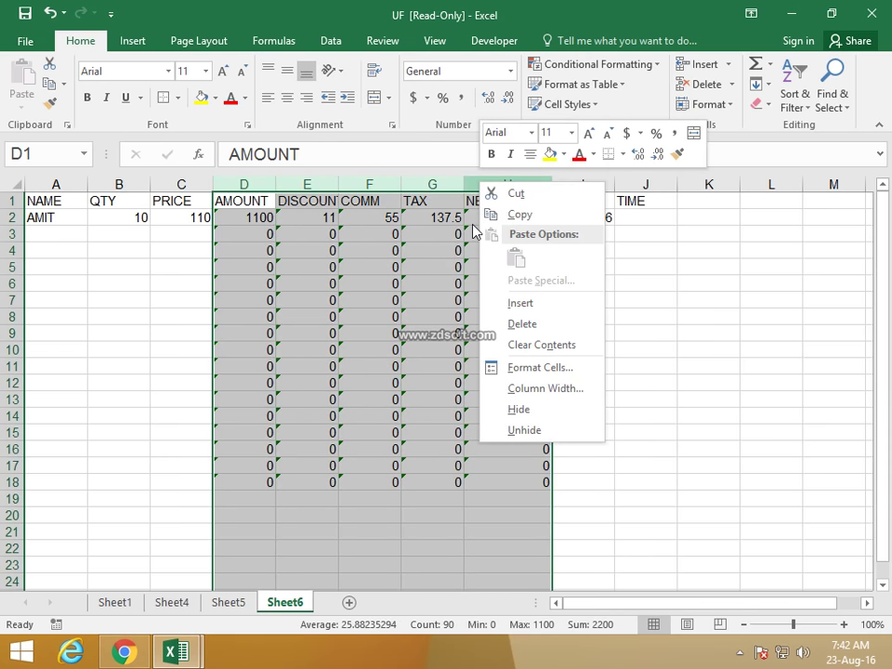
pyautogui.click(511, 368)
pyautogui.click(311, 227)
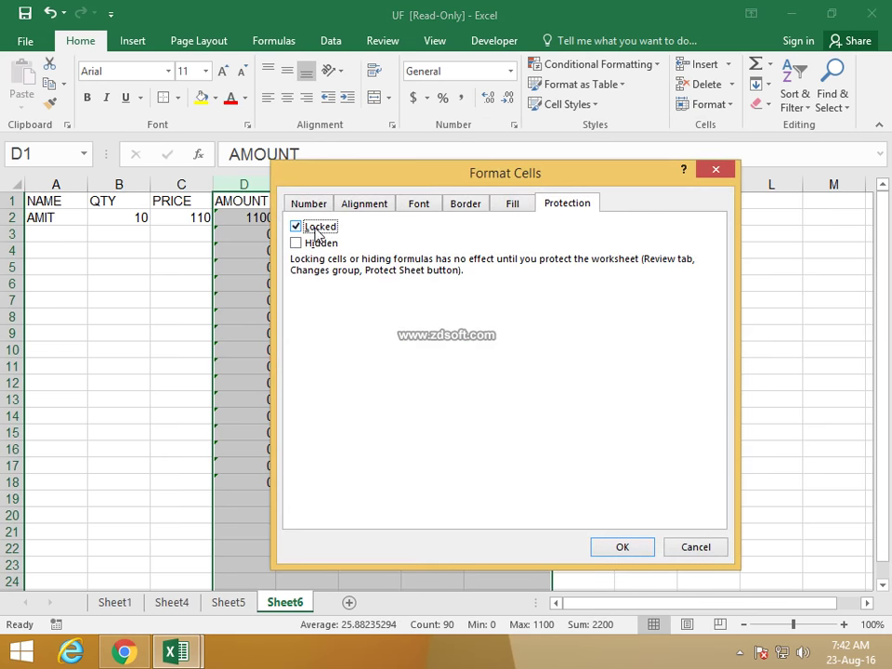
pyautogui.click(621, 547)
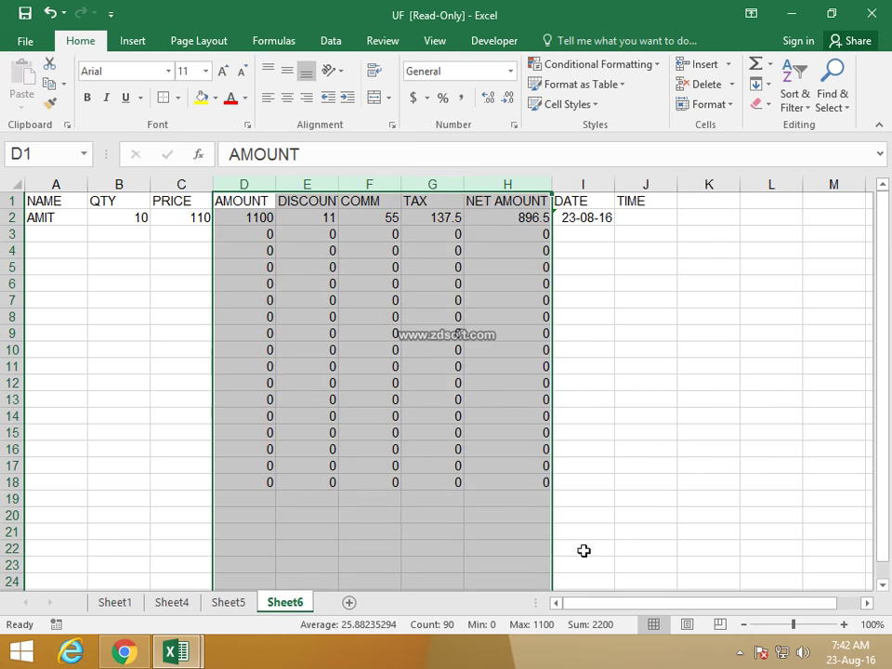
pyautogui.click(604, 453)
# Step: Protect Sheet6 with Select locked cells unchecked
pyautogui.rightClick(279, 600)
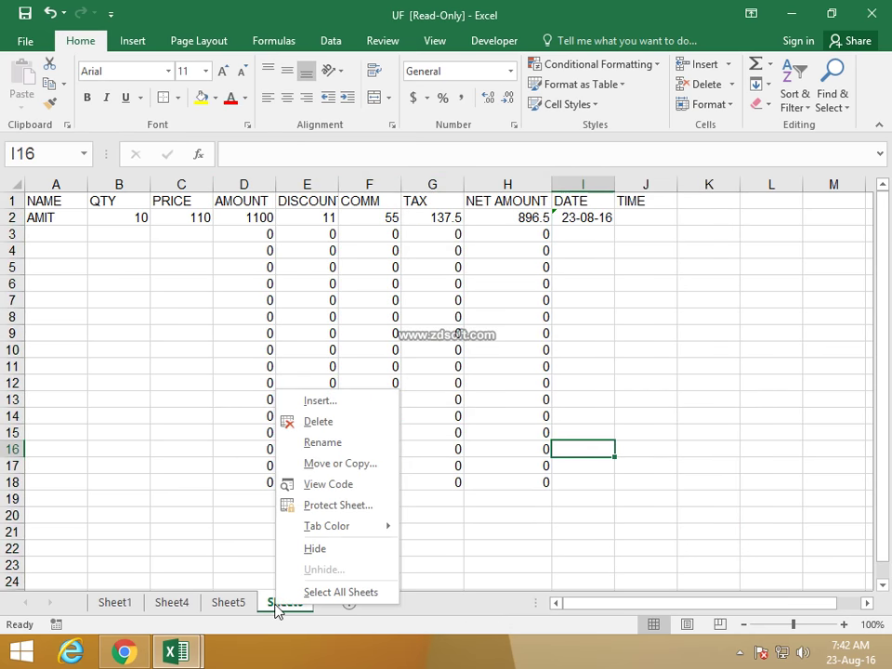
pyautogui.click(309, 505)
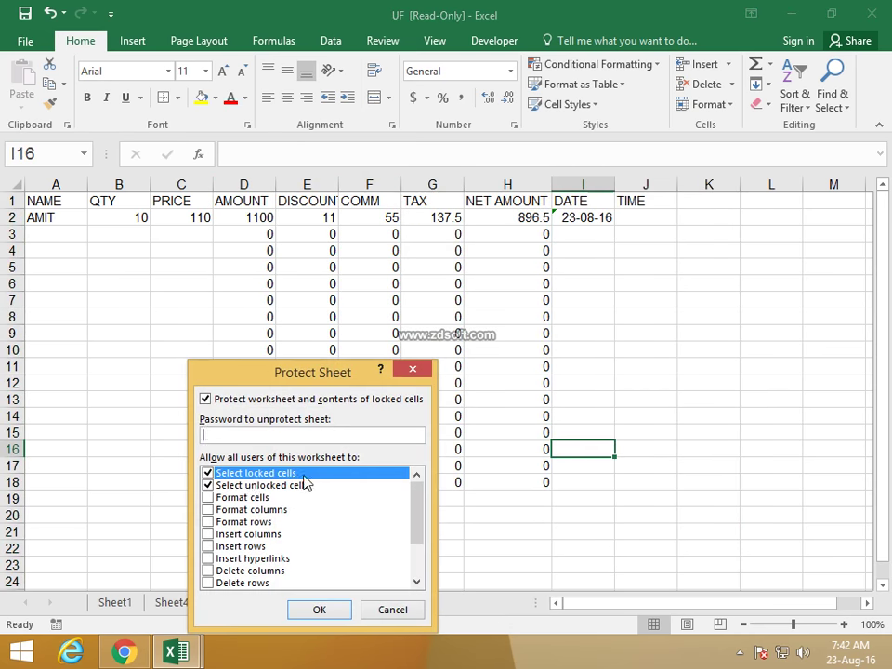
pyautogui.click(207, 473)
pyautogui.click(309, 610)
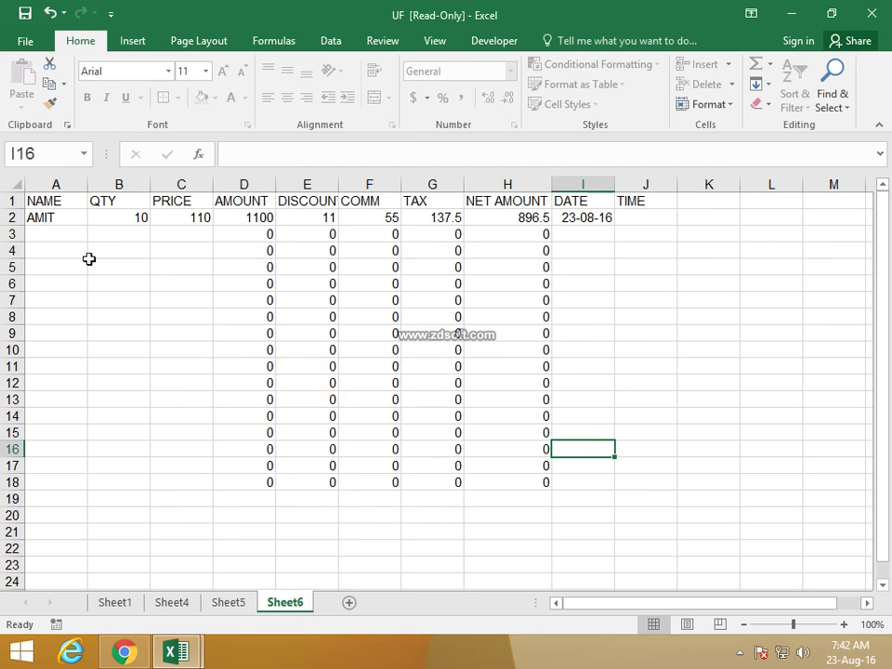
pyautogui.click(68, 223)
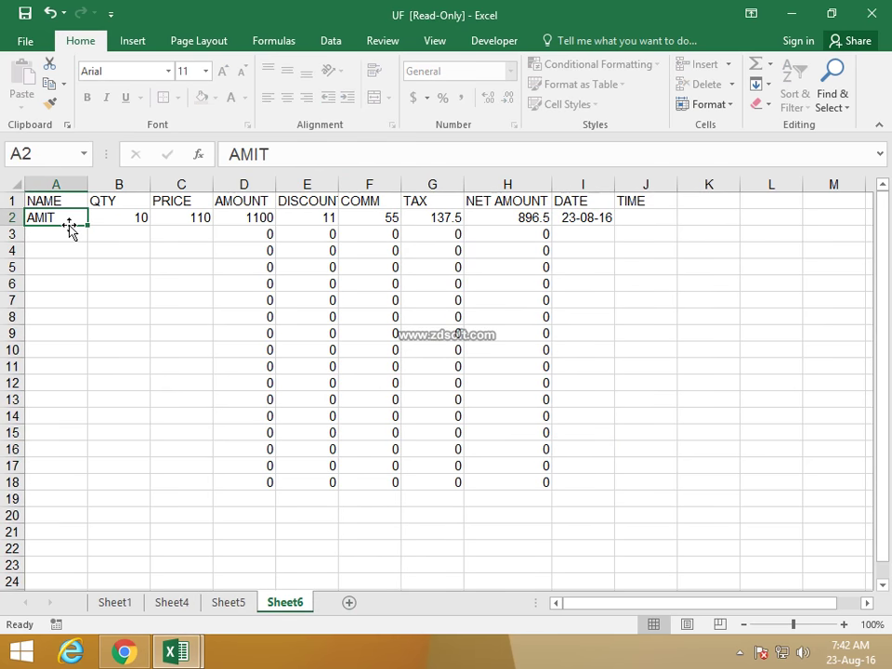
pyautogui.press('Down')
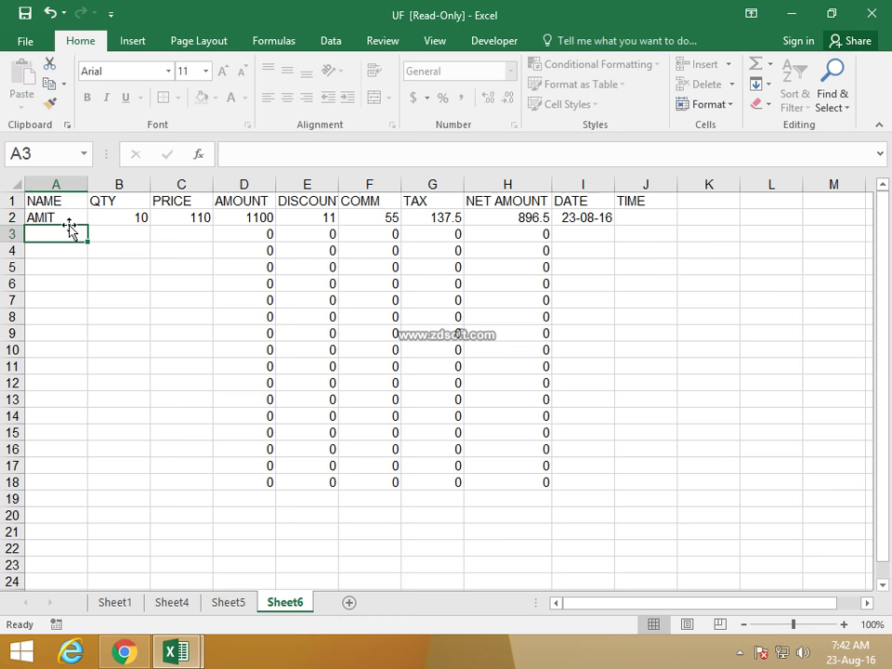
pyautogui.write('AAA')
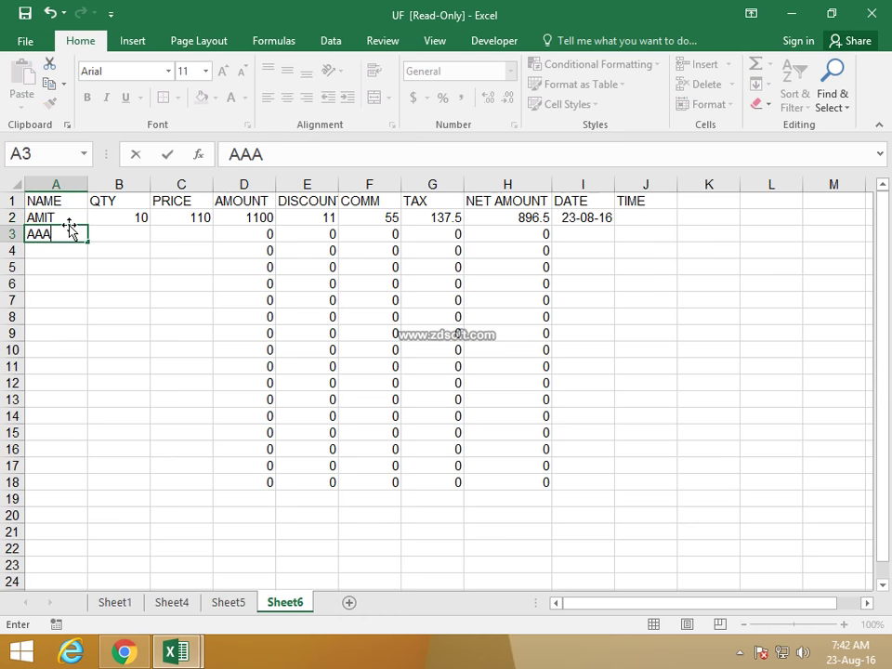
pyautogui.press('Return')
pyautogui.press('Up')
pyautogui.press('Right')
pyautogui.write('1000')
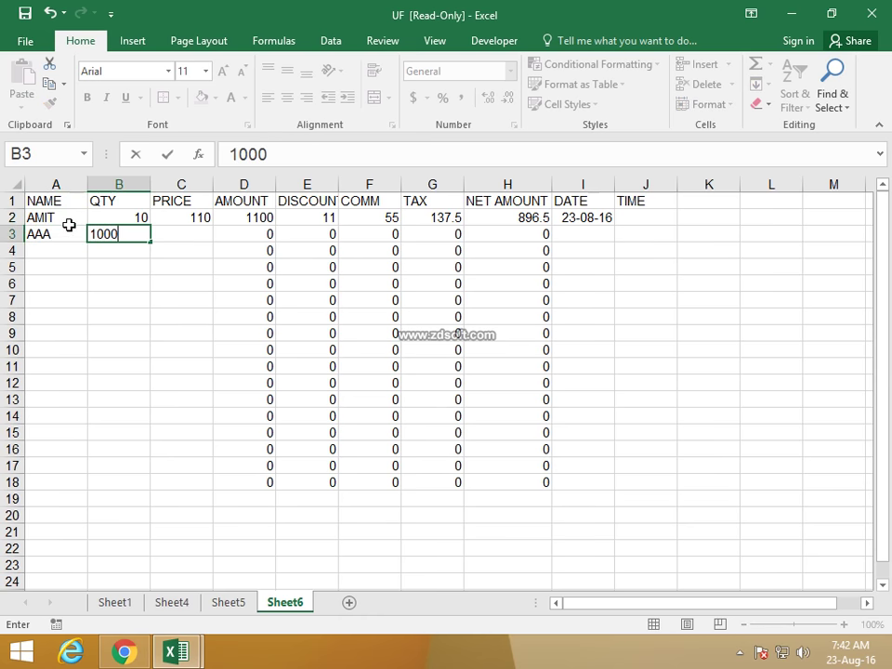
pyautogui.press('Tab')
pyautogui.write('150')
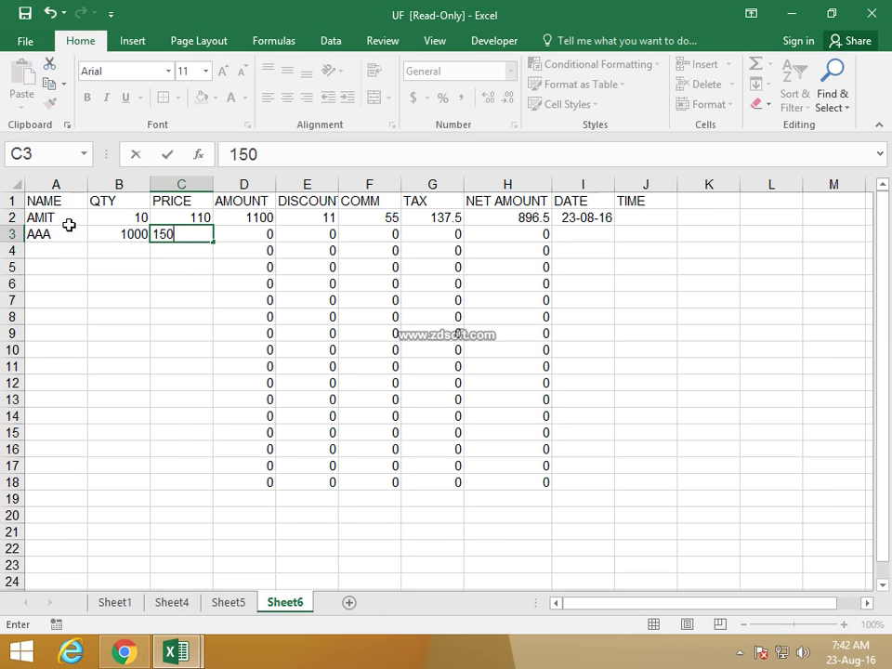
pyautogui.press('Return')
pyautogui.press('Up')
pyautogui.press('Right')
pyautogui.press('Right')
pyautogui.press('Right')
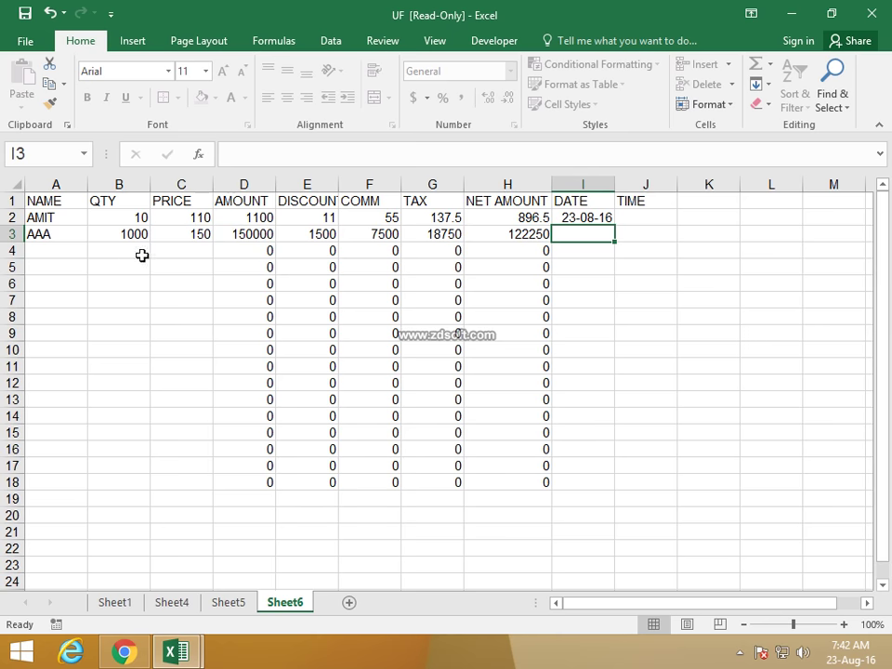
pyautogui.click(173, 232)
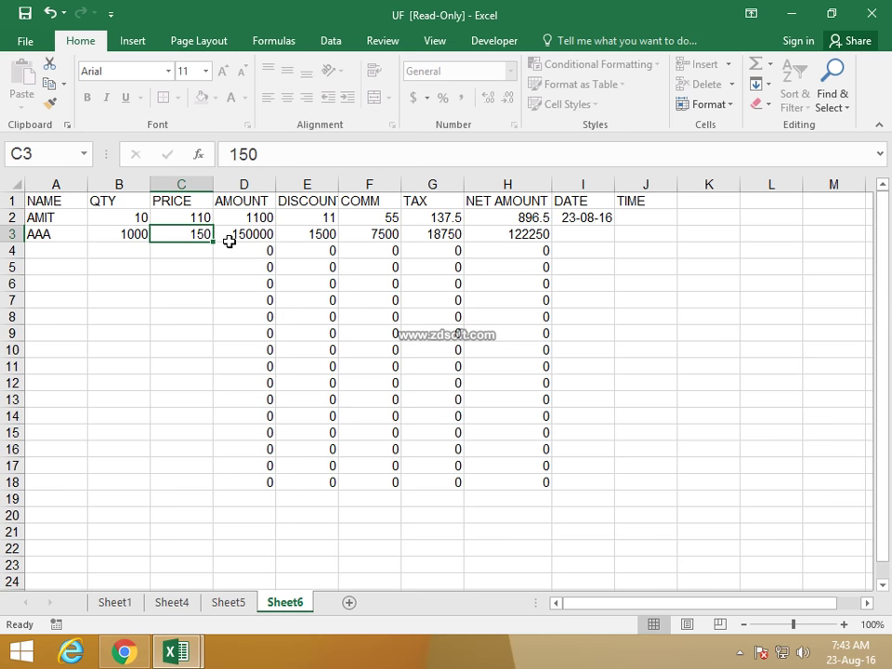
pyautogui.click(68, 232)
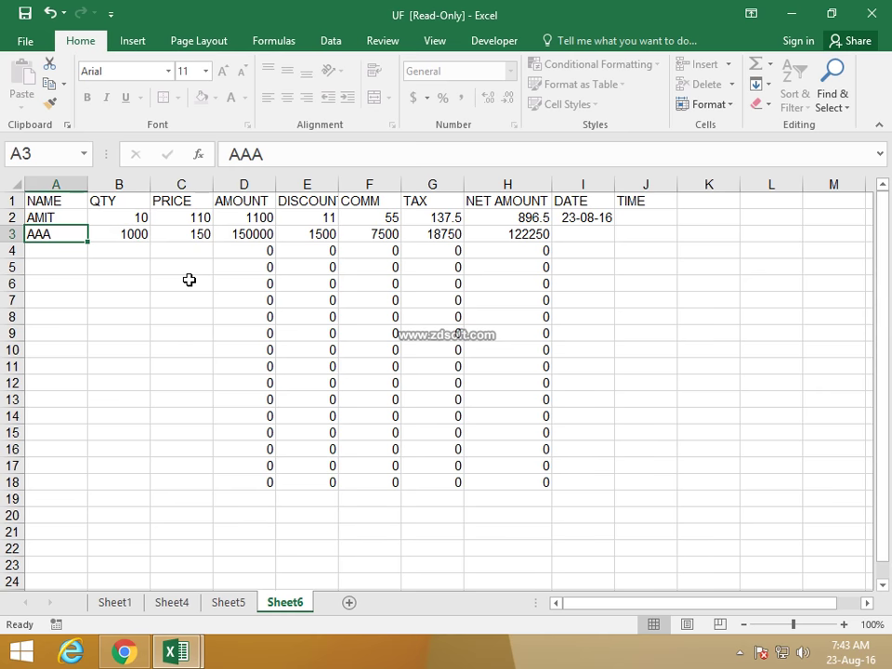
pyautogui.click(189, 280)
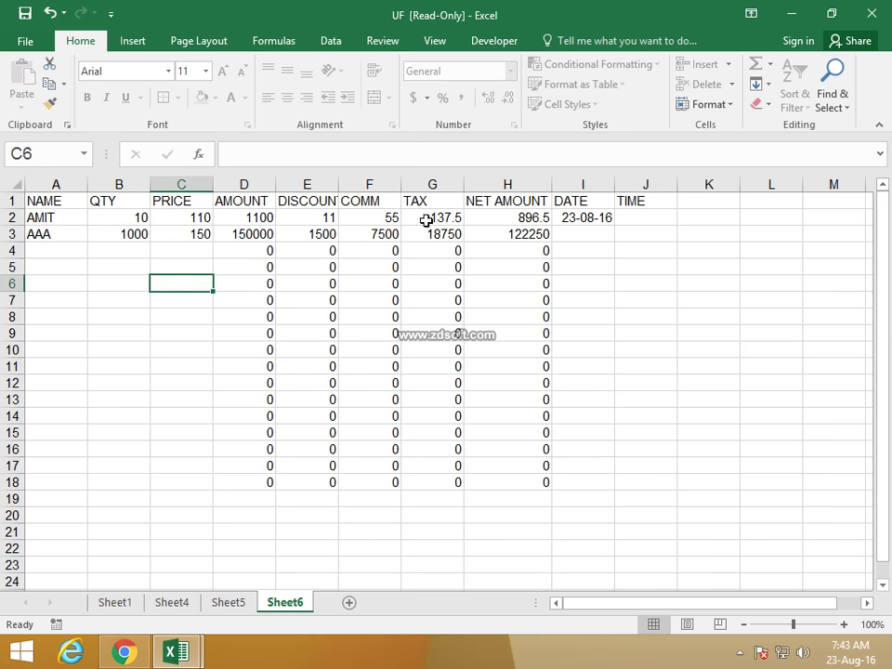
pyautogui.click(51, 154)
pyautogui.write('H2')
pyautogui.press('Return')
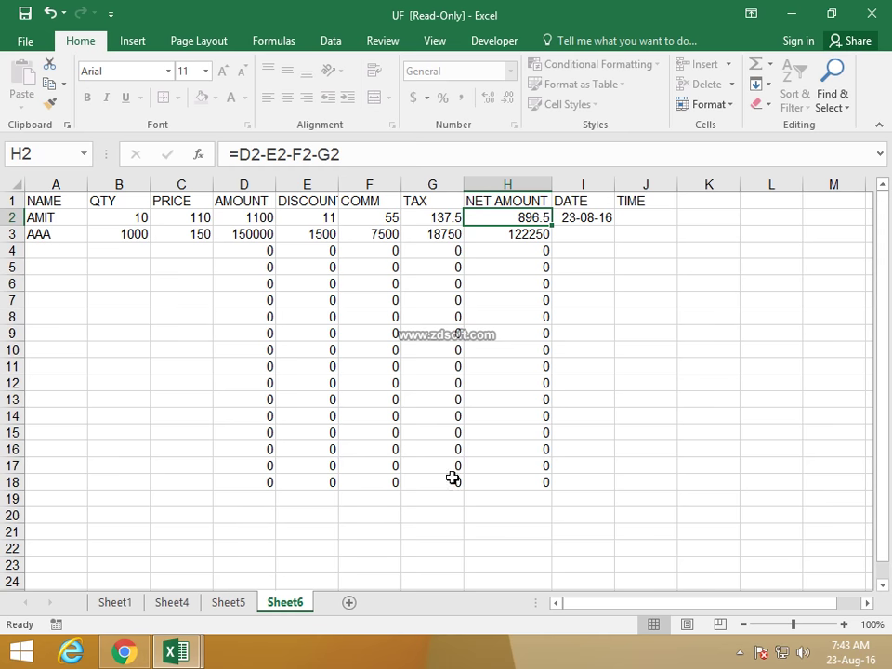
# Step: Bring up and dismiss the context menus for cell C6 and the Sheet6 tab
pyautogui.click(159, 282)
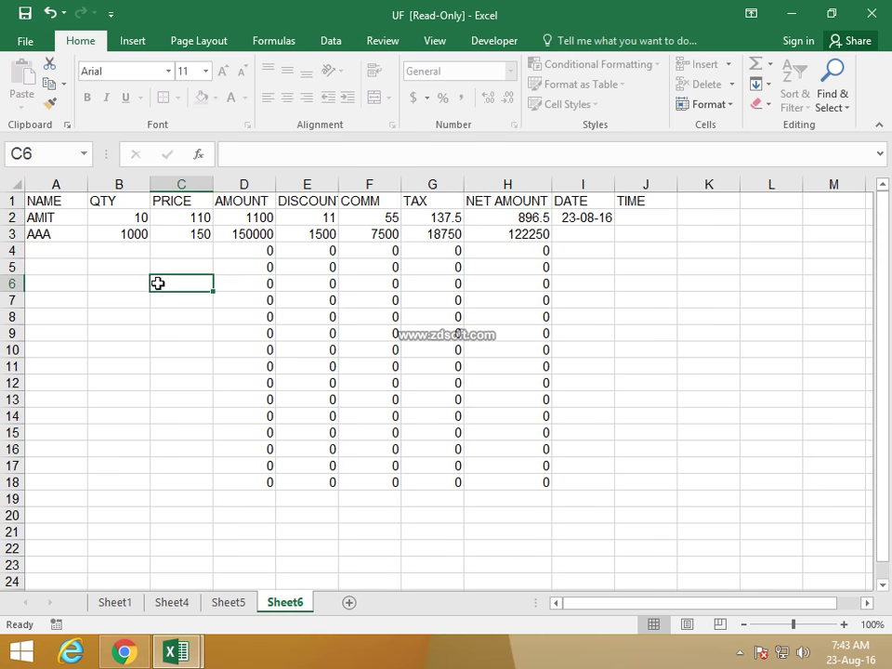
pyautogui.rightClick(159, 283)
pyautogui.press('Escape')
pyautogui.rightClick(293, 606)
pyautogui.press('Escape')
# Step: Tick Hidden and Locked for cell C9 on the Format Cells Protection tab
pyautogui.click(182, 339)
pyautogui.rightClick(182, 339)
pyautogui.click(225, 555)
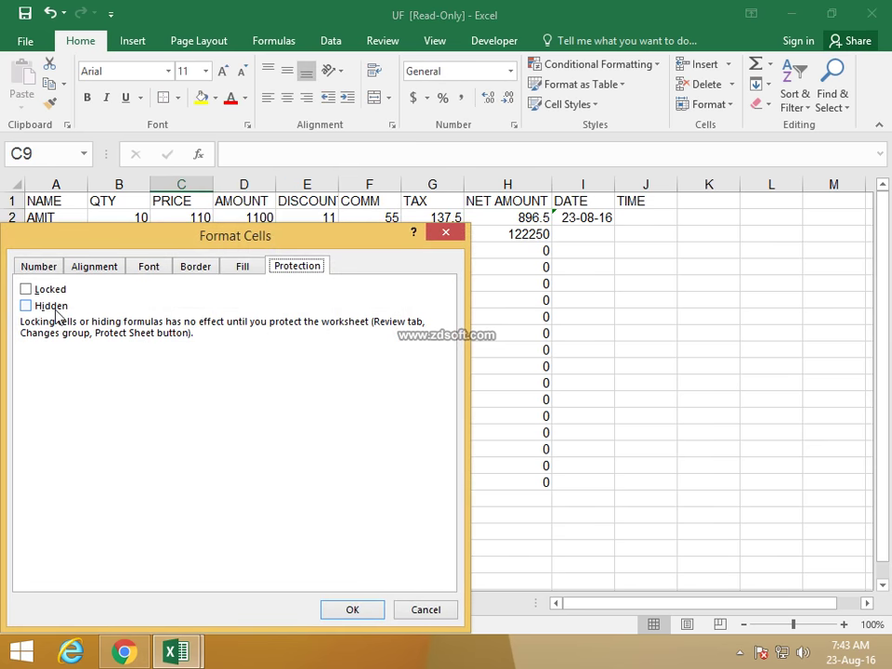
pyautogui.click(51, 307)
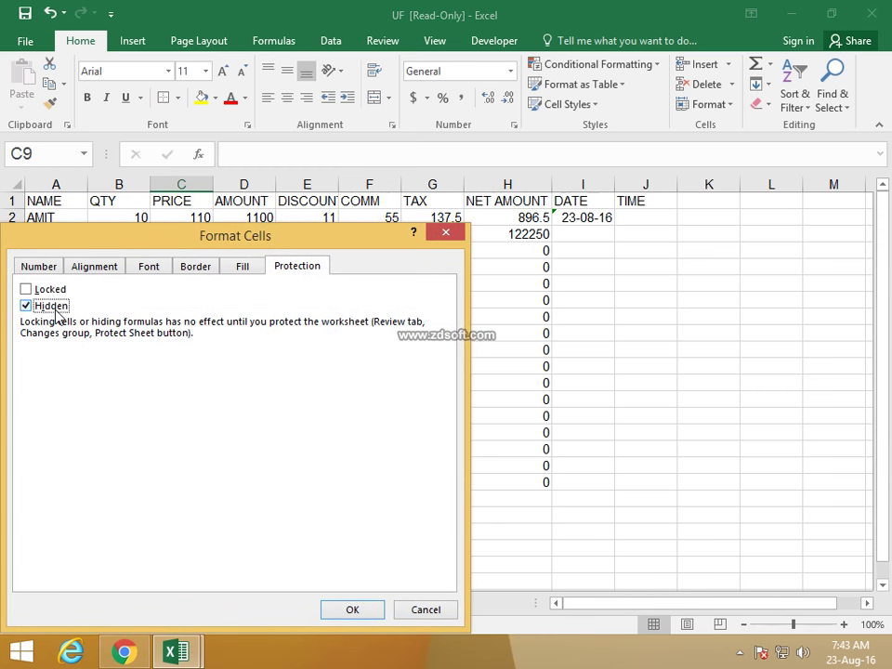
pyautogui.click(41, 290)
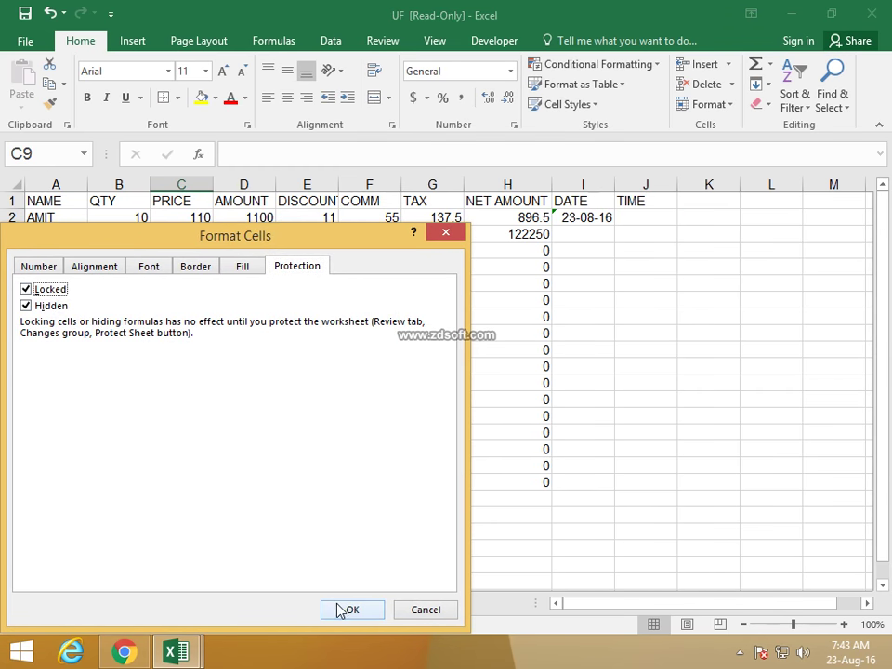
pyautogui.click(346, 609)
# Step: Protect Sheet6 allowing only unlocked cells to be selected, then try editing I9 and cancel
pyautogui.rightClick(274, 602)
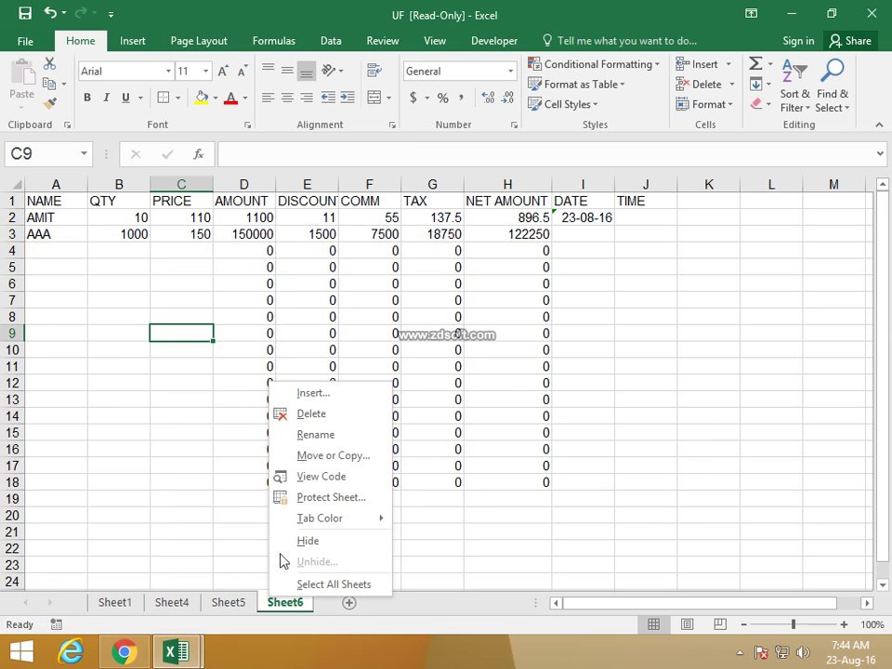
pyautogui.click(298, 502)
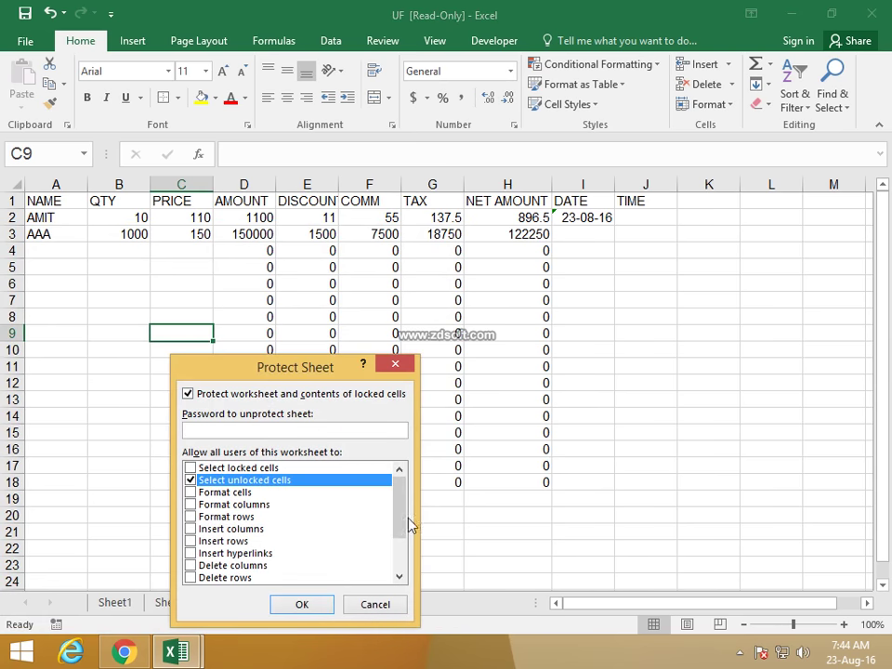
pyautogui.click(332, 604)
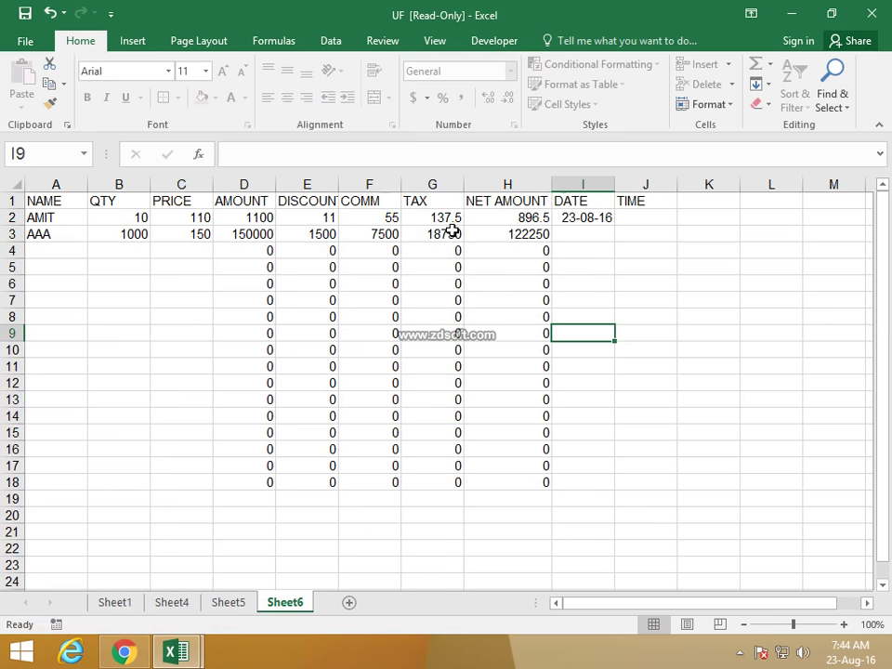
pyautogui.click(300, 158)
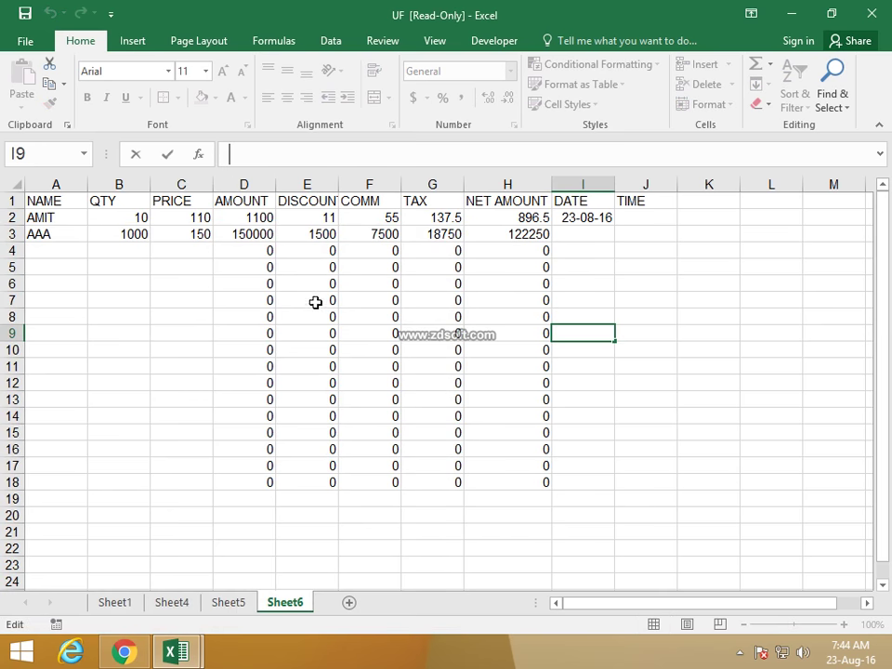
pyautogui.click(315, 305)
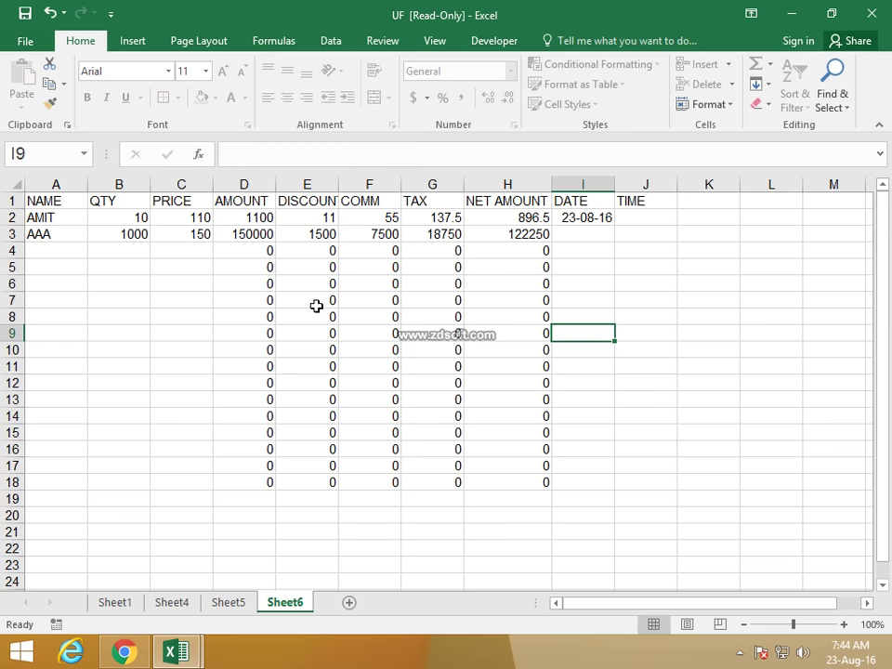
# Step: Add a new sheet and type label A in B3 and label B in J3
pyautogui.click(349, 603)
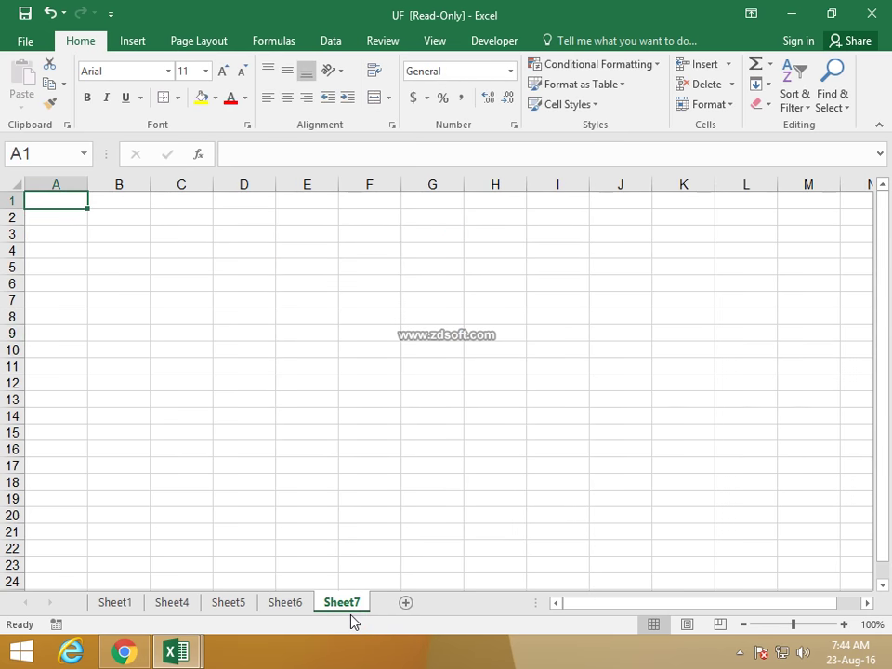
pyautogui.click(113, 239)
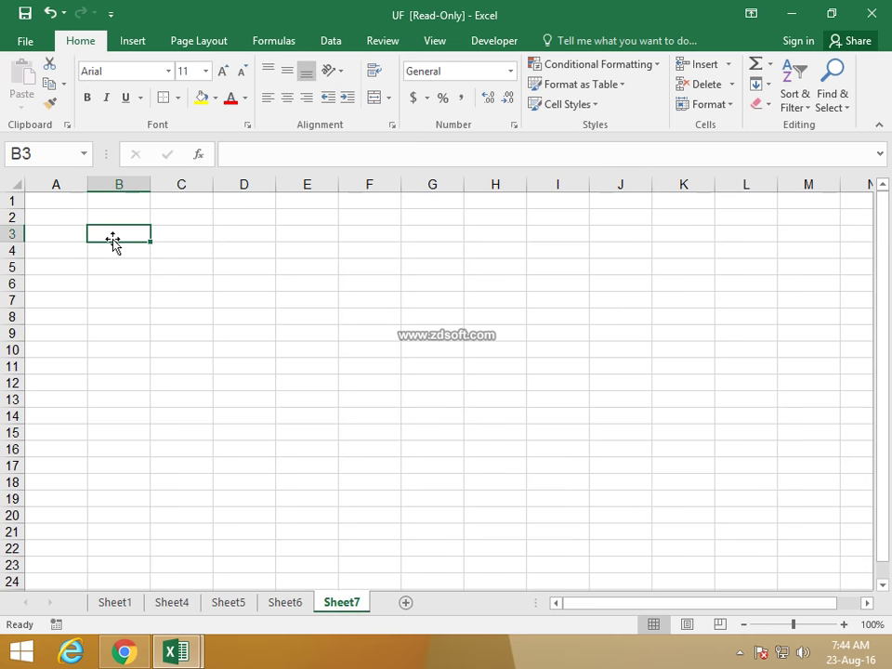
pyautogui.write('A')
pyautogui.press('Return')
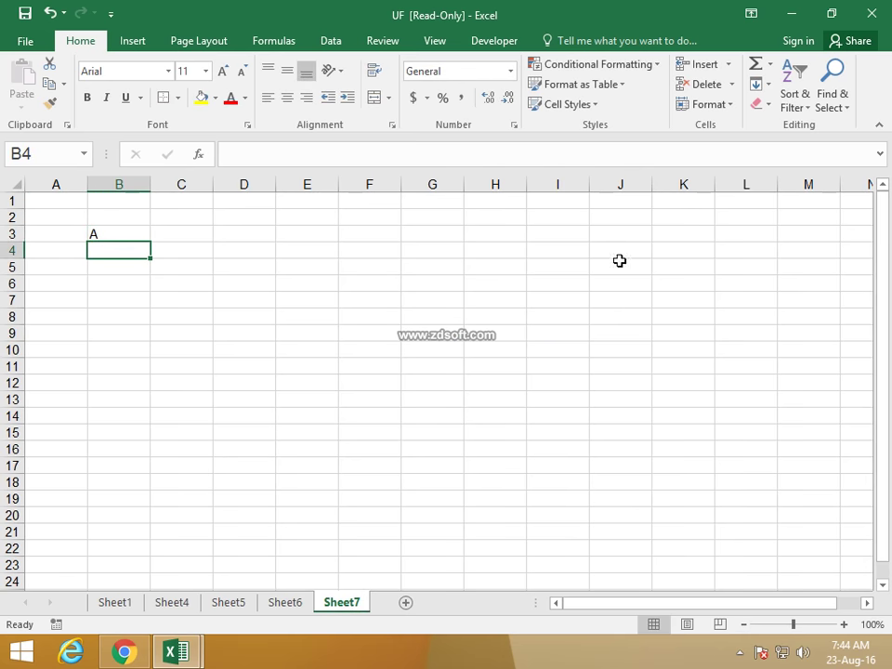
pyautogui.click(594, 240)
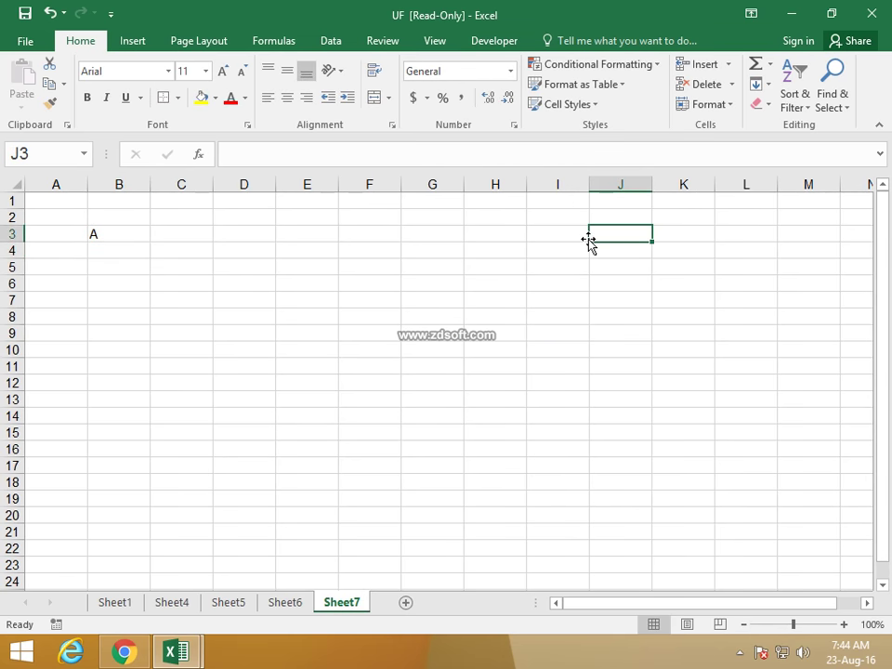
pyautogui.write('B')
pyautogui.press('Return')
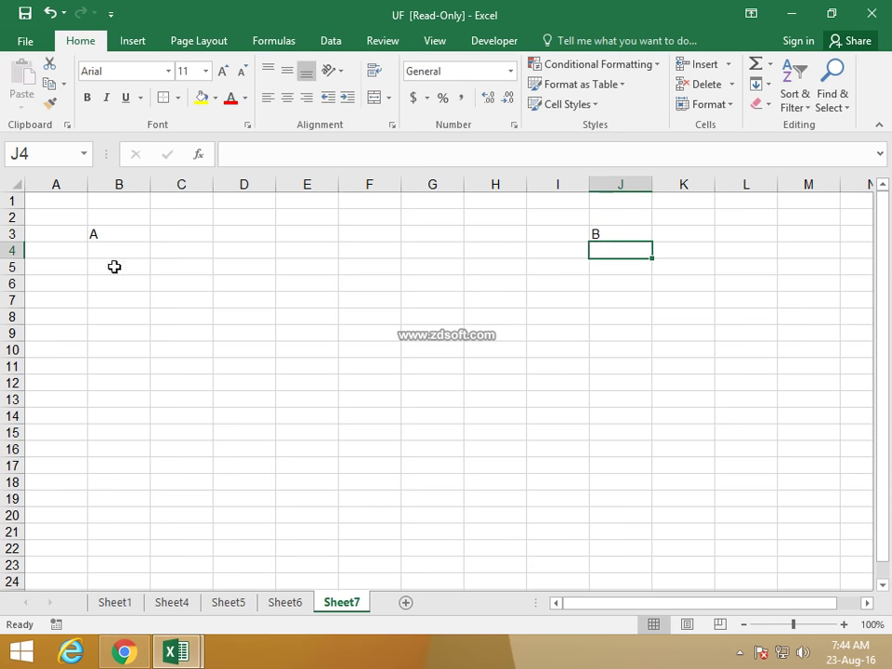
# Step: Fill B4:F20 green and J4:M20 yellow
pyautogui.moveTo(104, 249)
pyautogui.mouseDown()
pyautogui.moveTo(229, 538)
pyautogui.moveTo(368, 516)
pyautogui.mouseUp()
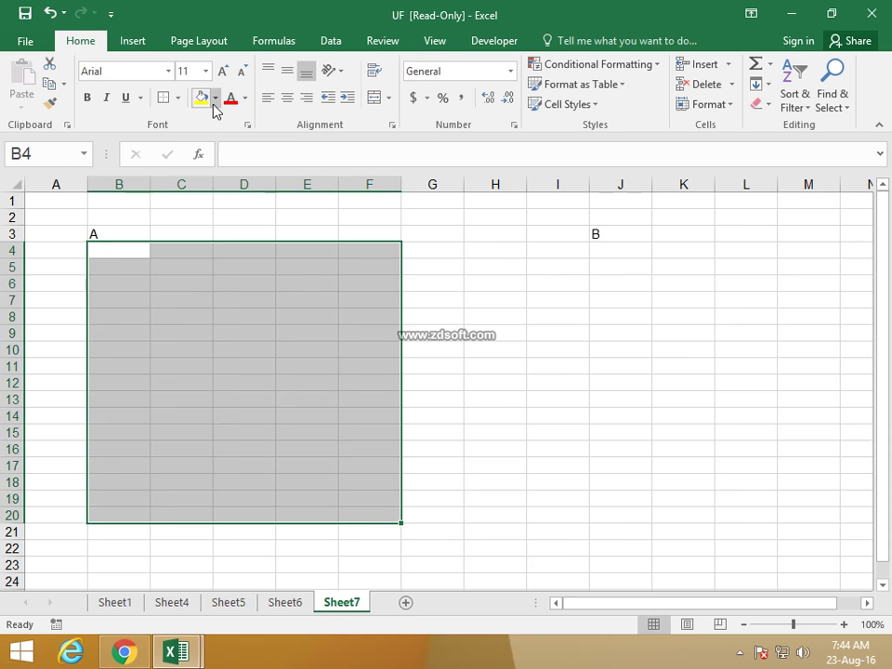
pyautogui.click(214, 100)
pyautogui.click(273, 234)
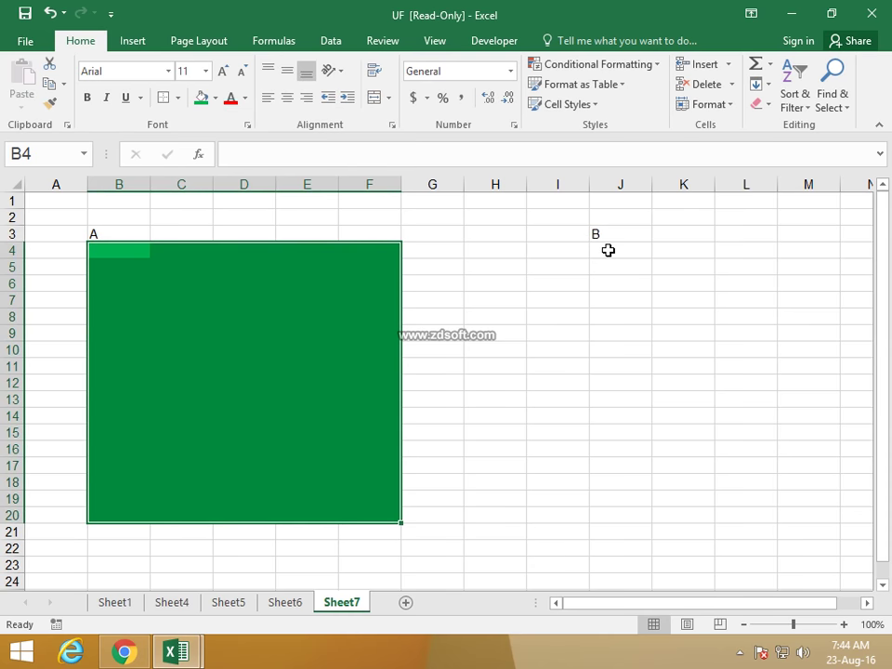
pyautogui.moveTo(607, 250)
pyautogui.mouseDown()
pyautogui.moveTo(827, 527)
pyautogui.moveTo(838, 518)
pyautogui.mouseUp()
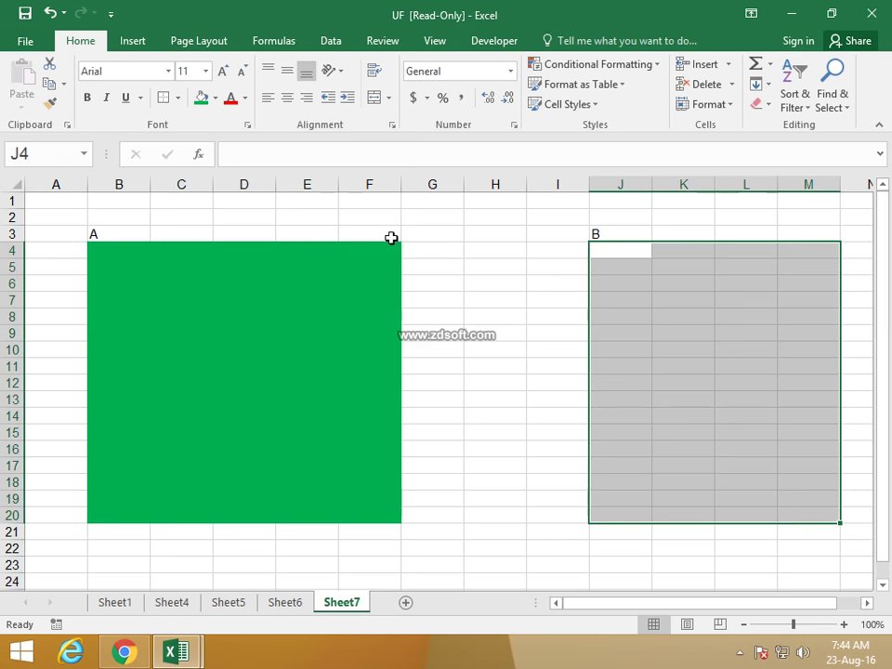
pyautogui.click(215, 98)
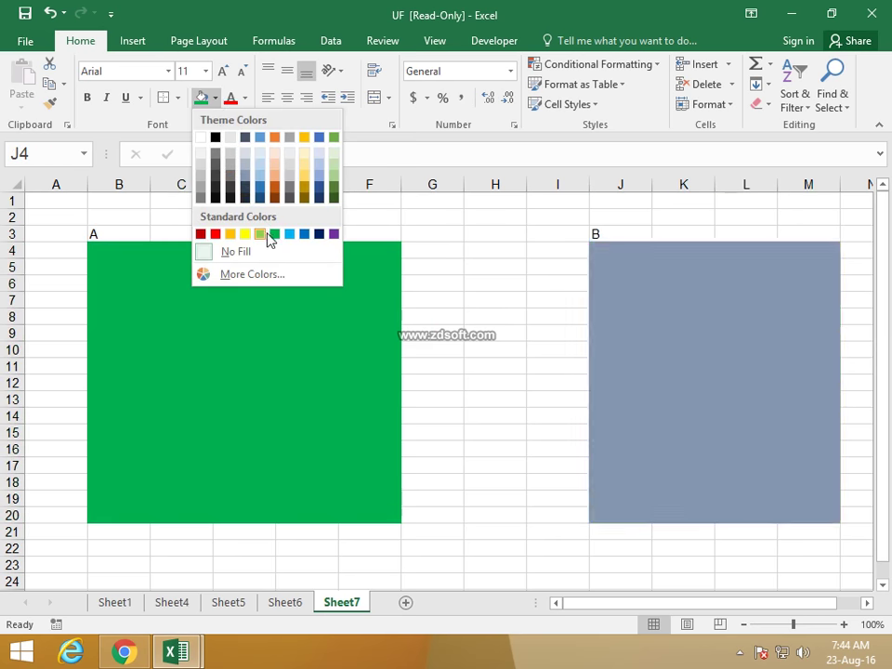
pyautogui.click(246, 233)
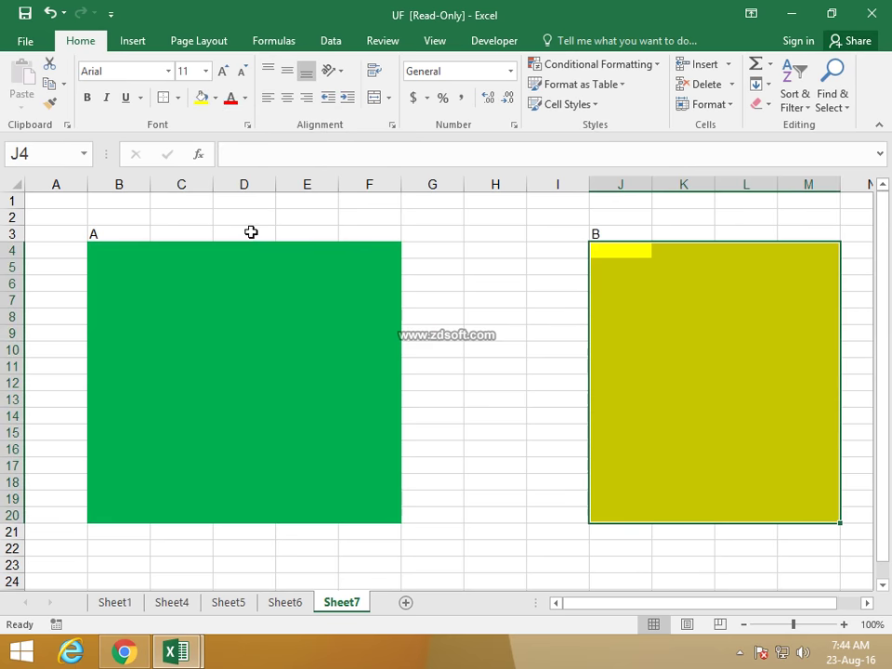
pyautogui.click(249, 281)
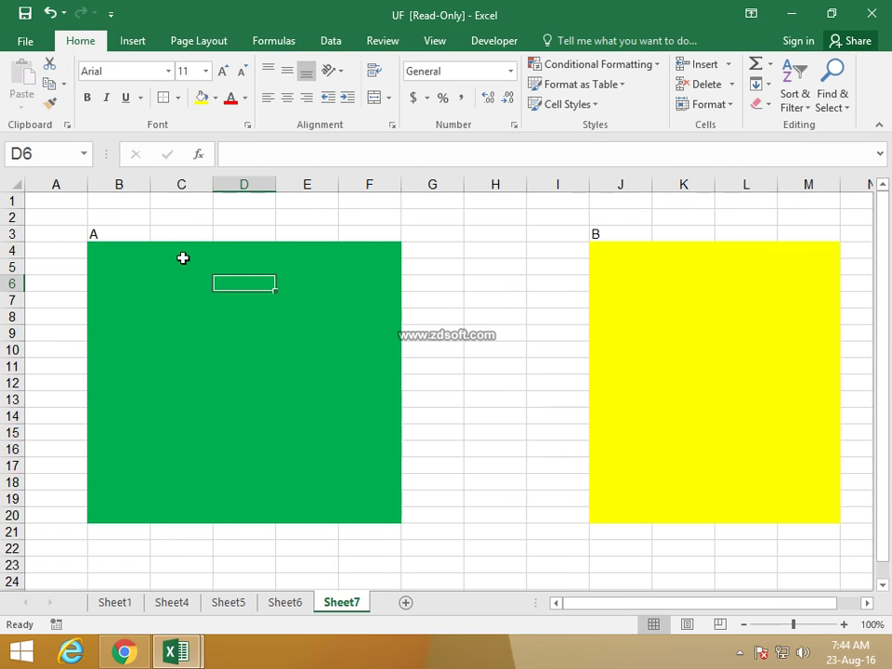
# Step: Check the label cells B3 and J3, the yellow block J4:M20 and cell B6
pyautogui.click(95, 237)
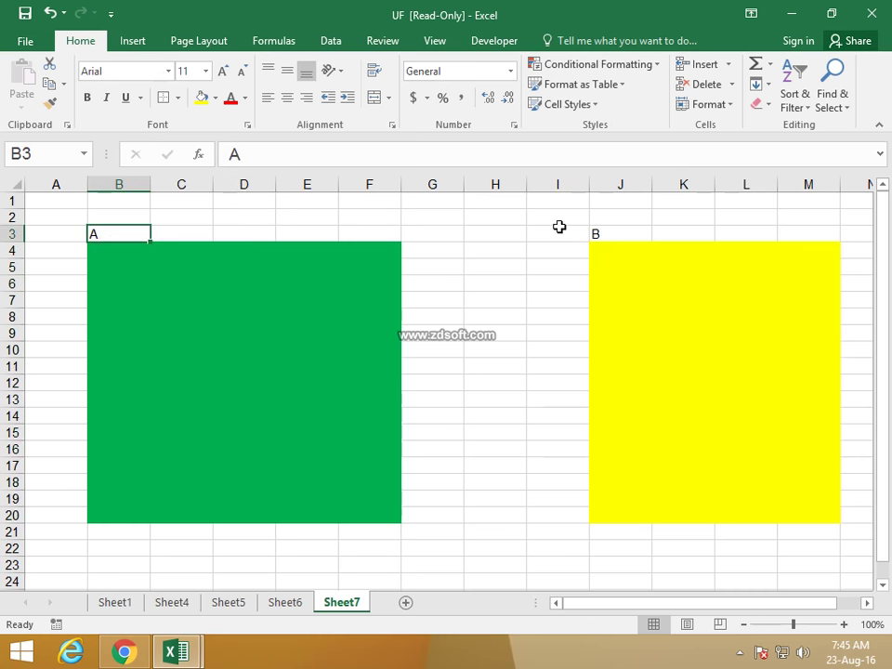
pyautogui.click(596, 233)
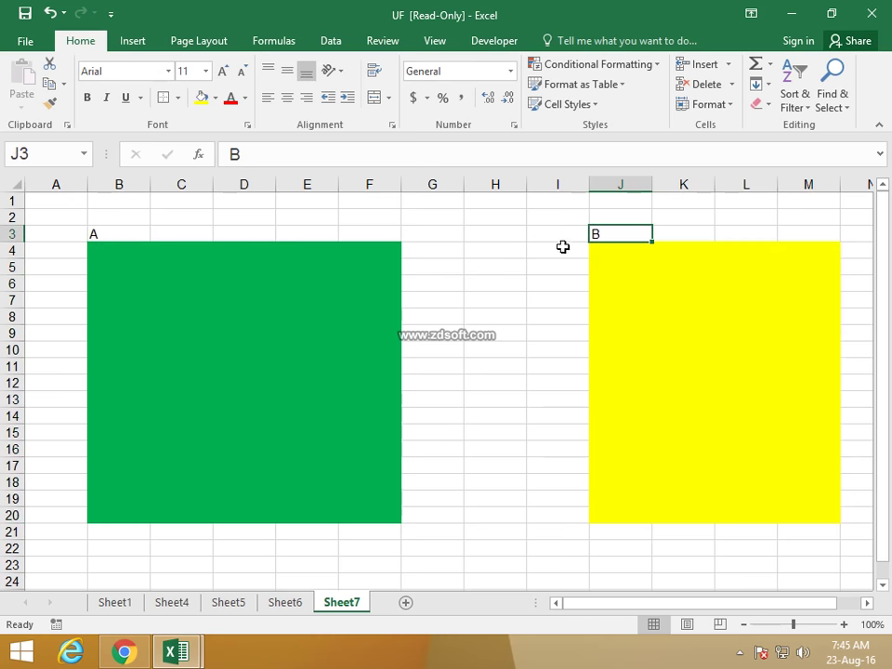
pyautogui.moveTo(604, 250)
pyautogui.mouseDown()
pyautogui.moveTo(746, 286)
pyautogui.moveTo(764, 416)
pyautogui.moveTo(794, 515)
pyautogui.mouseUp()
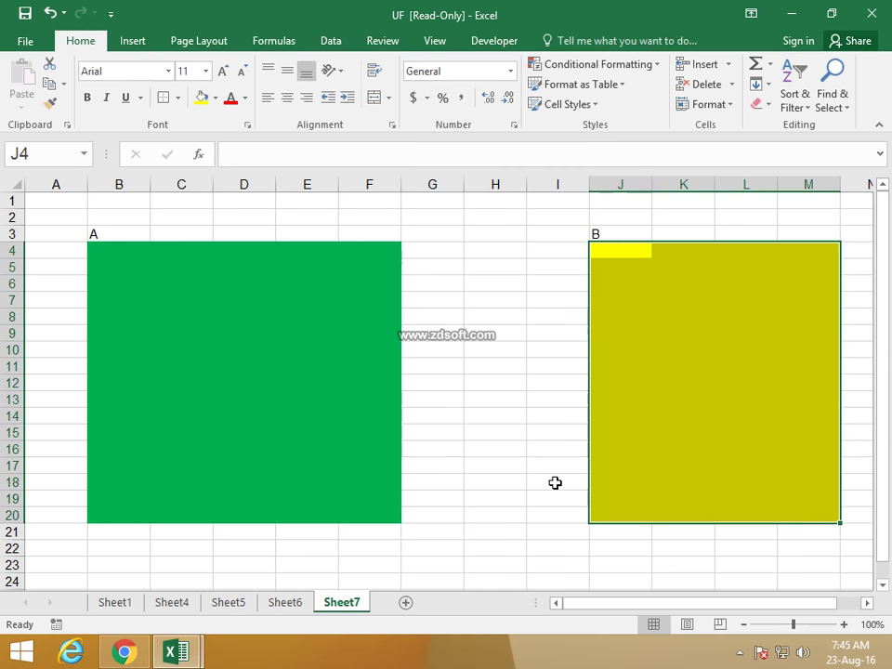
pyautogui.click(96, 239)
pyautogui.click(130, 285)
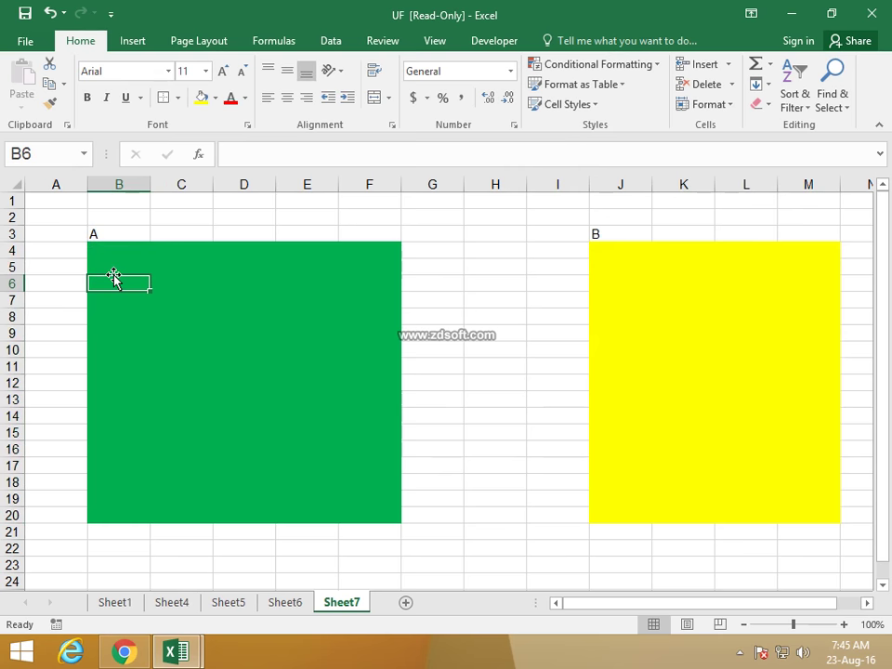
# Step: Drag-select the green block from B4 to F20, redoing the selection to end at row 20
pyautogui.click(105, 249)
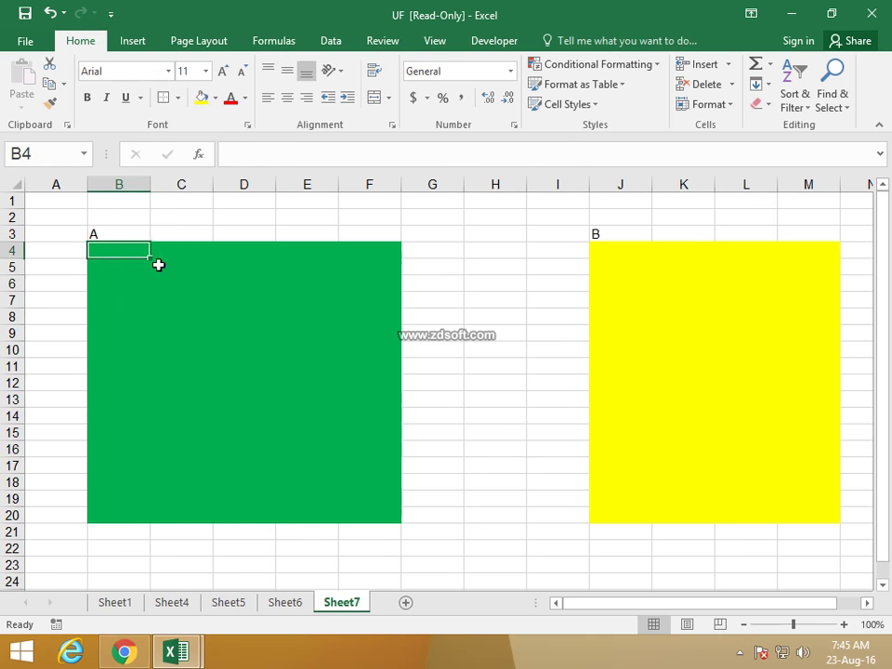
pyautogui.moveTo(157, 265); pyautogui.dragTo(375, 526)
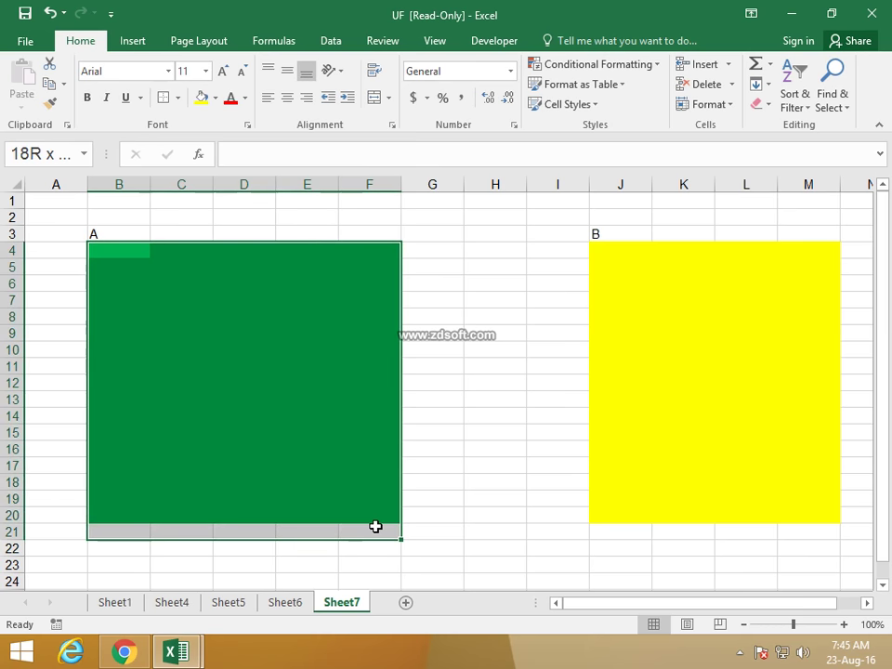
pyautogui.moveTo(375, 525); pyautogui.dragTo(391, 502)
pyautogui.click(474, 384)
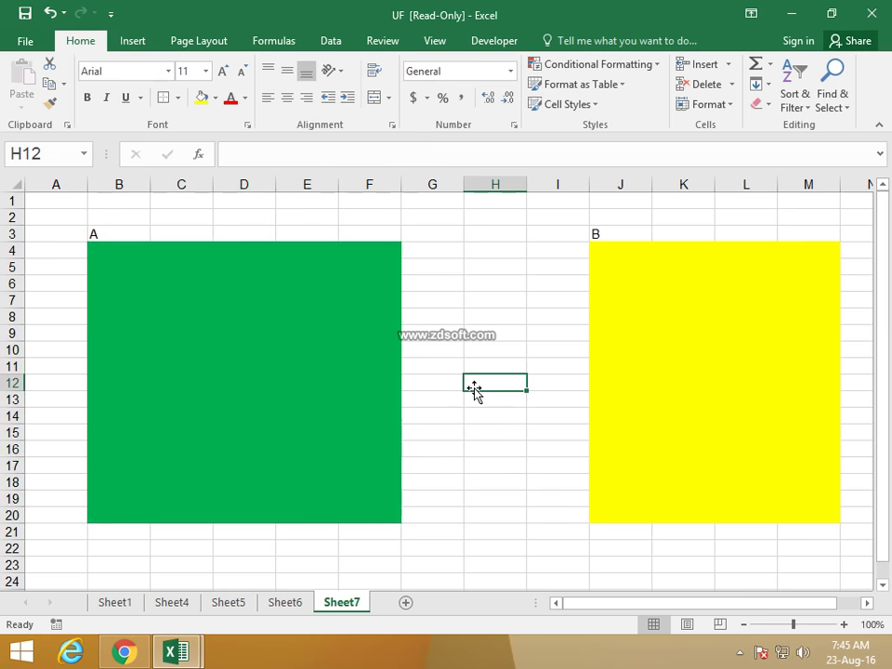
pyautogui.moveTo(93, 244); pyautogui.dragTo(383, 514)
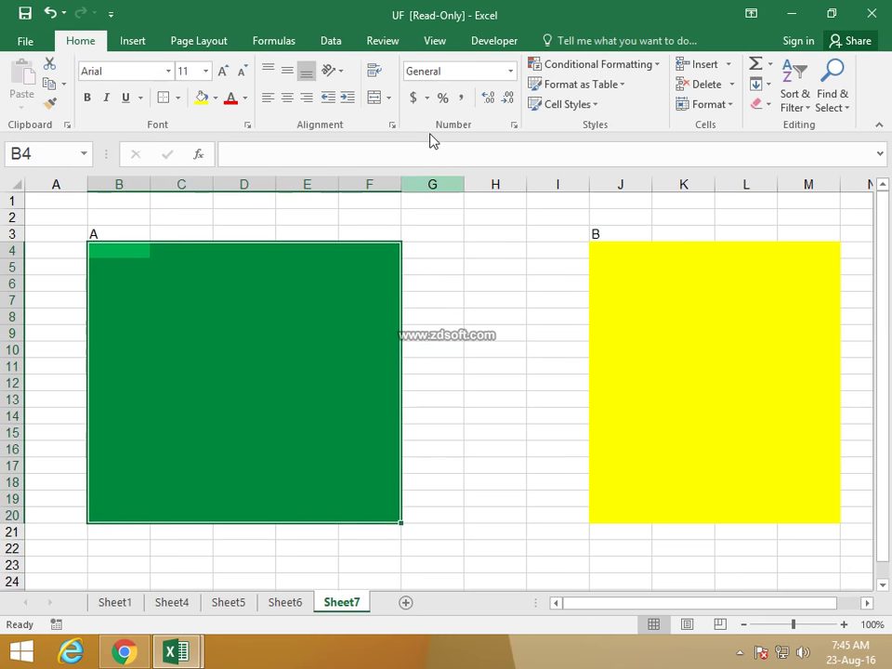
# Step: Create Range1 for $B$4:$F$20 with a password in Review > Allow Users to Edit Ranges
pyautogui.click(383, 41)
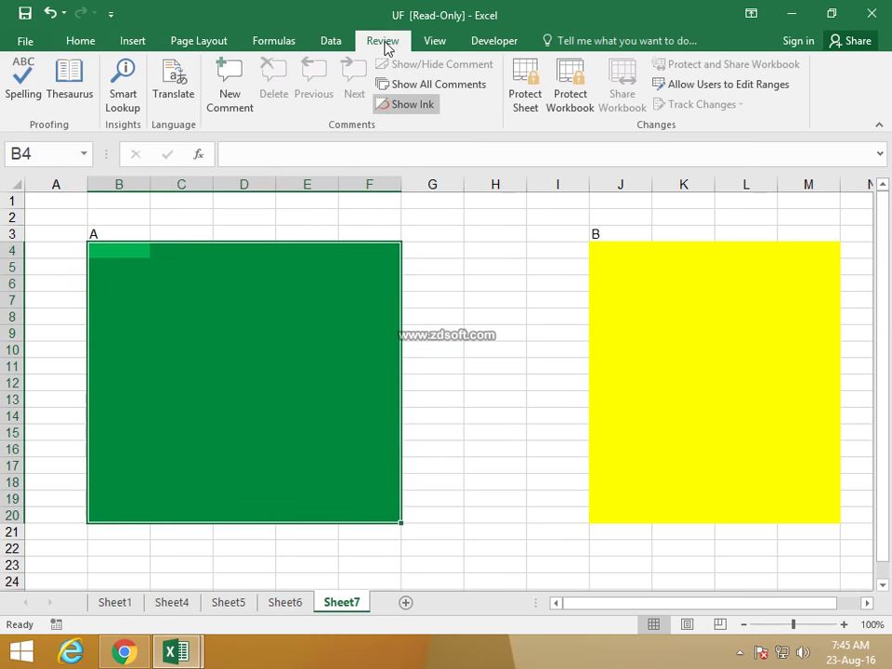
pyautogui.click(691, 86)
pyautogui.click(647, 148)
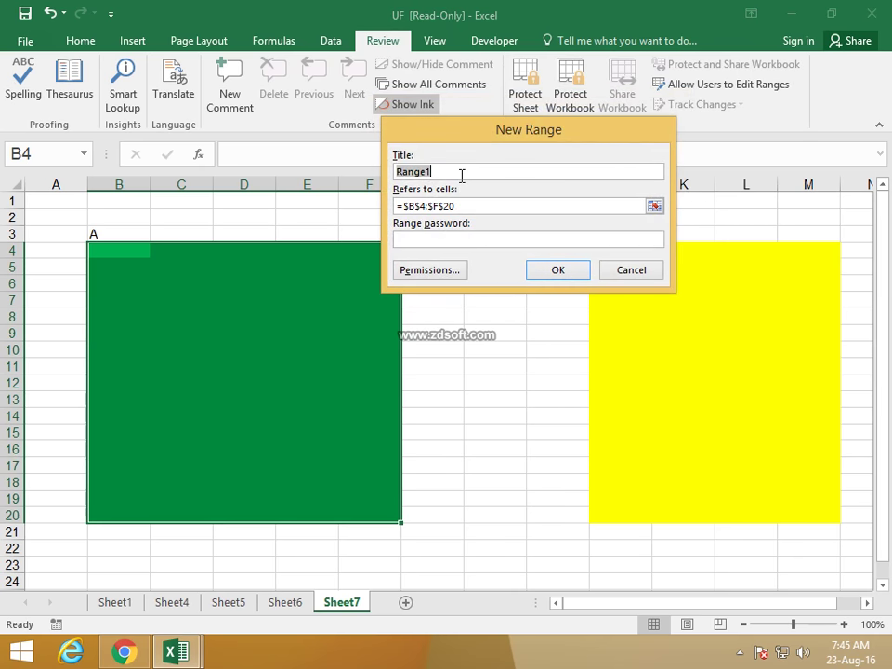
pyautogui.click(457, 244)
pyautogui.click(562, 272)
pyautogui.click(562, 272)
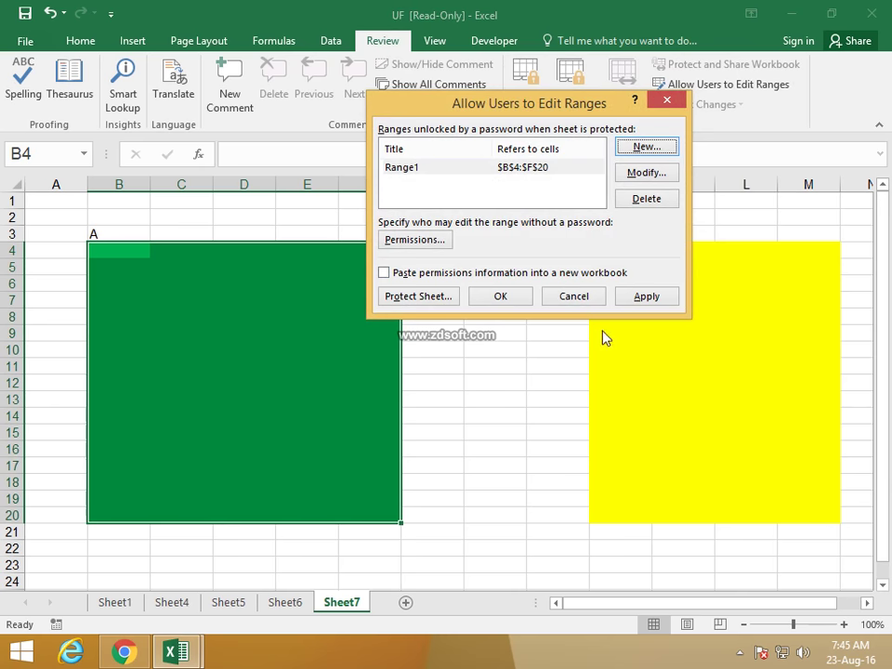
pyautogui.click(642, 299)
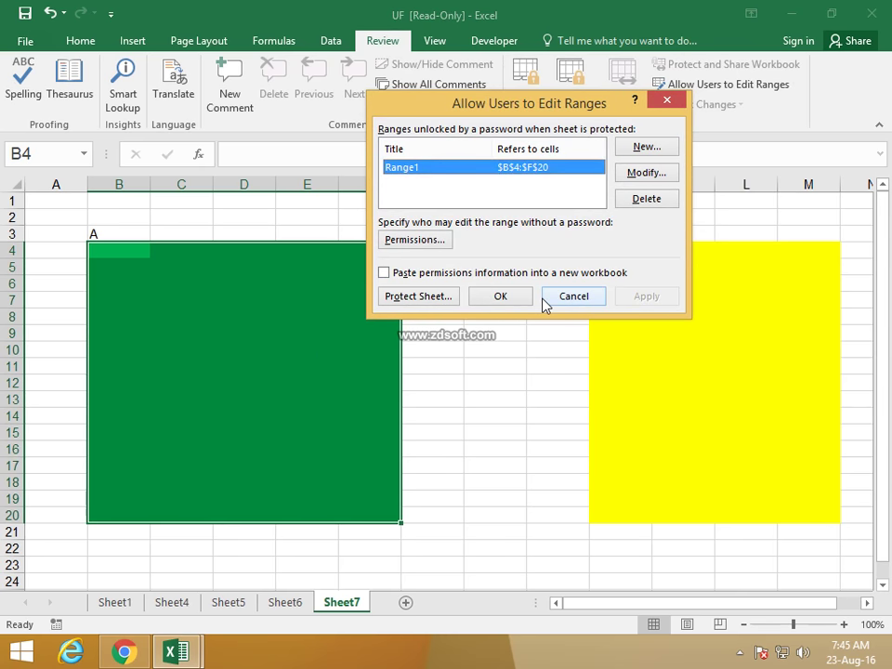
pyautogui.click(545, 303)
# Step: Test typing DFG into E7, then undo the entry
pyautogui.click(294, 307)
pyautogui.write('DFG')
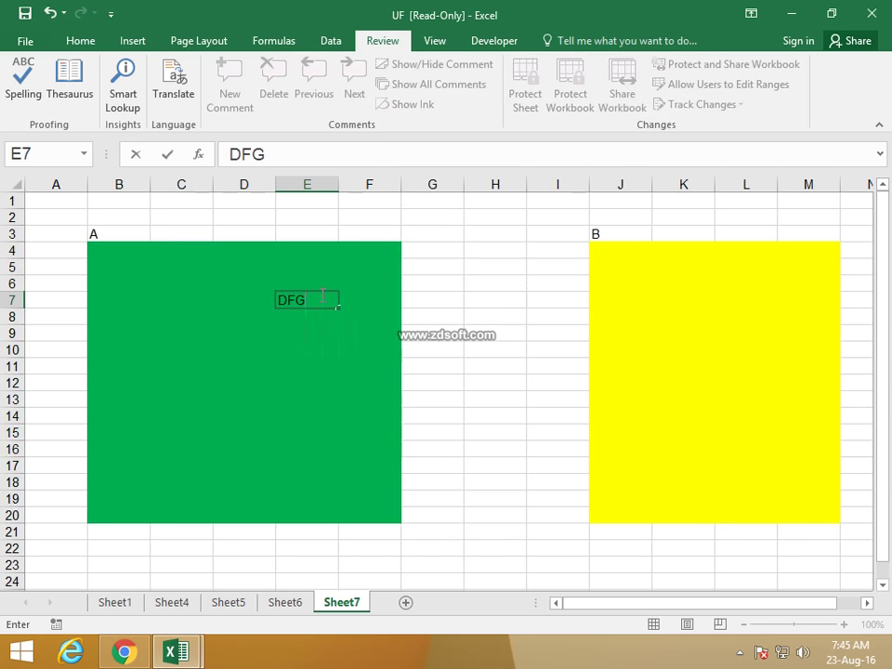
pyautogui.click(344, 328)
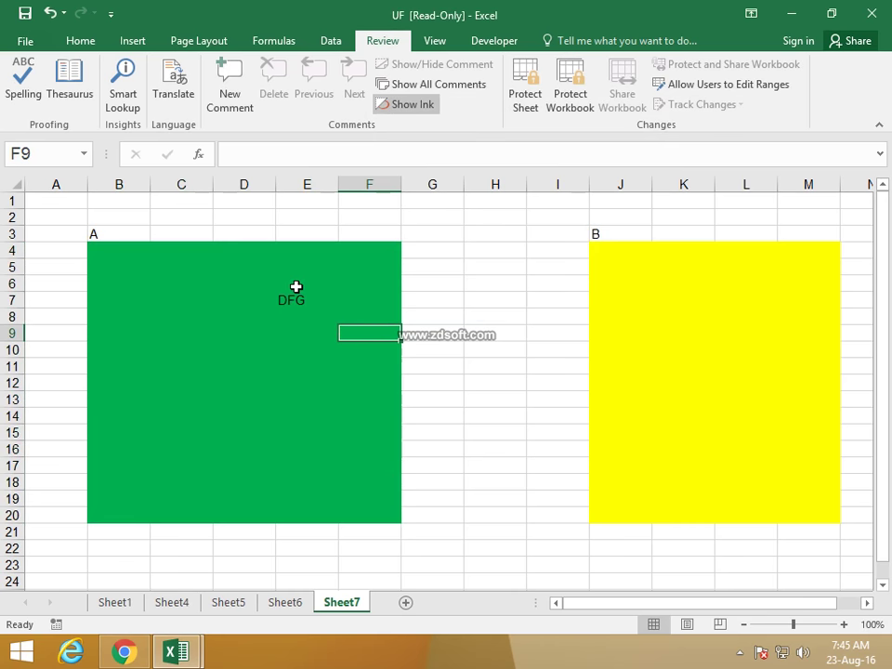
pyautogui.hotkey('ctrl', 'z')
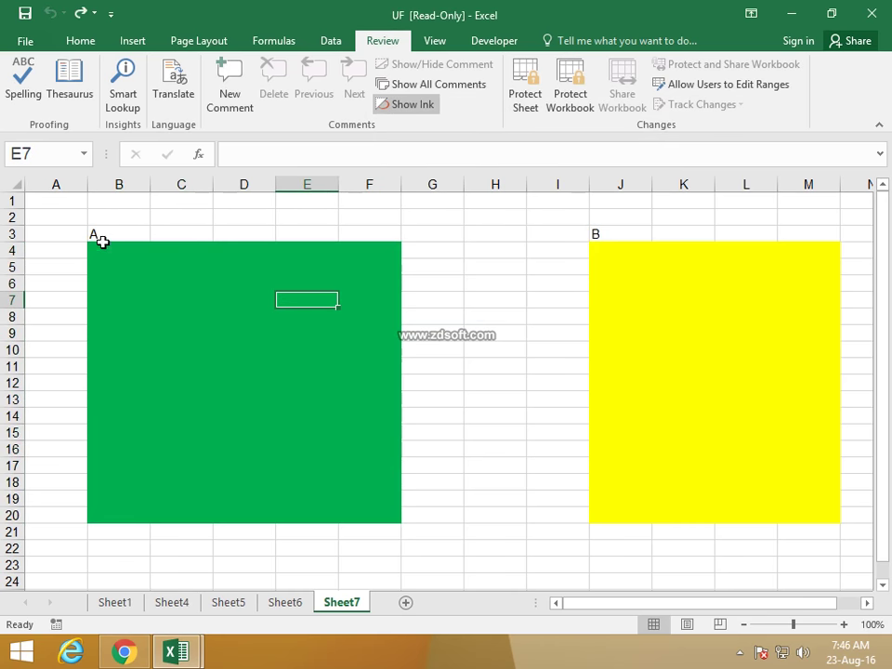
# Step: Modify Range1 to set and confirm a new range password, then apply the change
pyautogui.moveTo(102, 244); pyautogui.dragTo(385, 518)
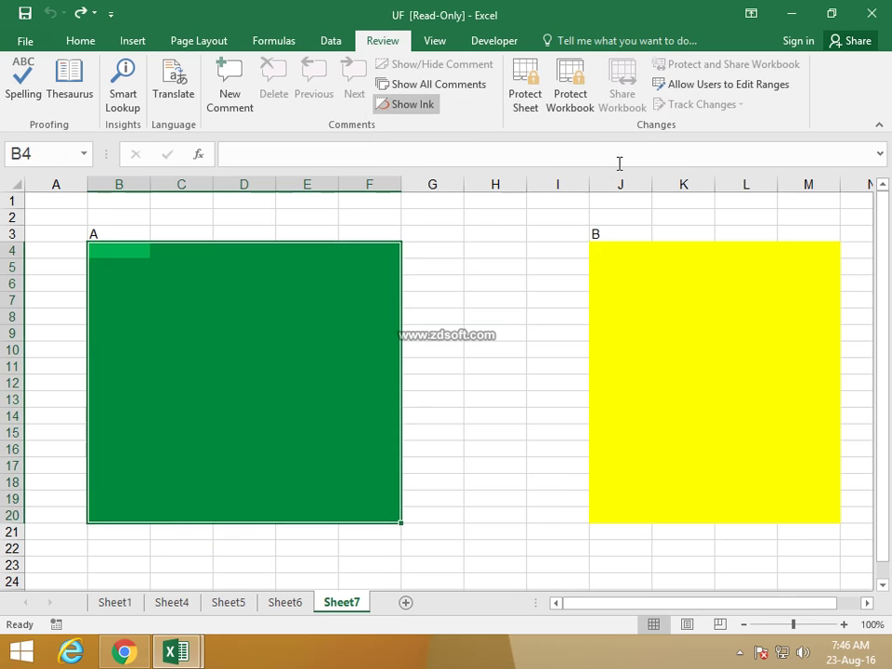
pyautogui.click(725, 85)
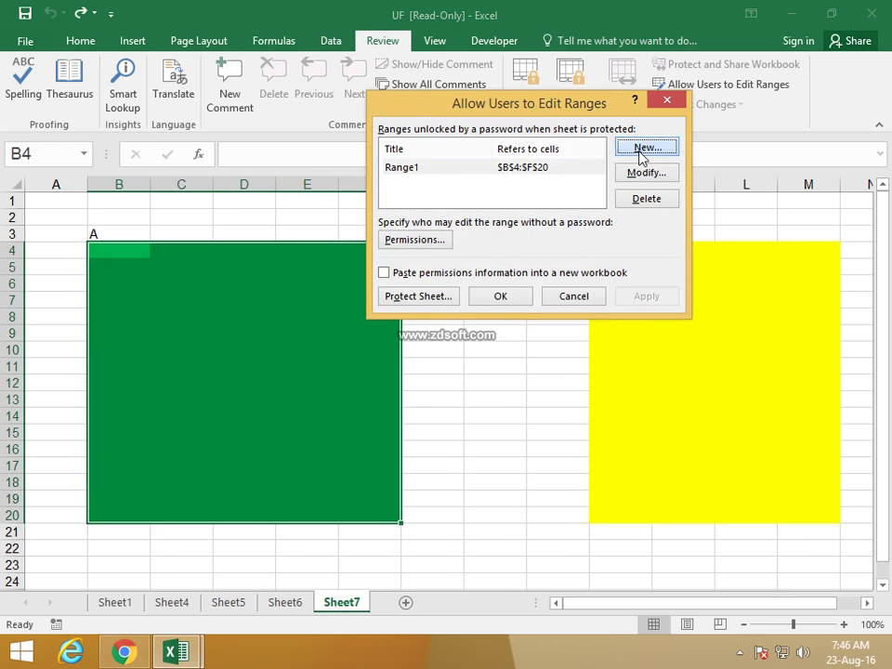
pyautogui.doubleClick(441, 171)
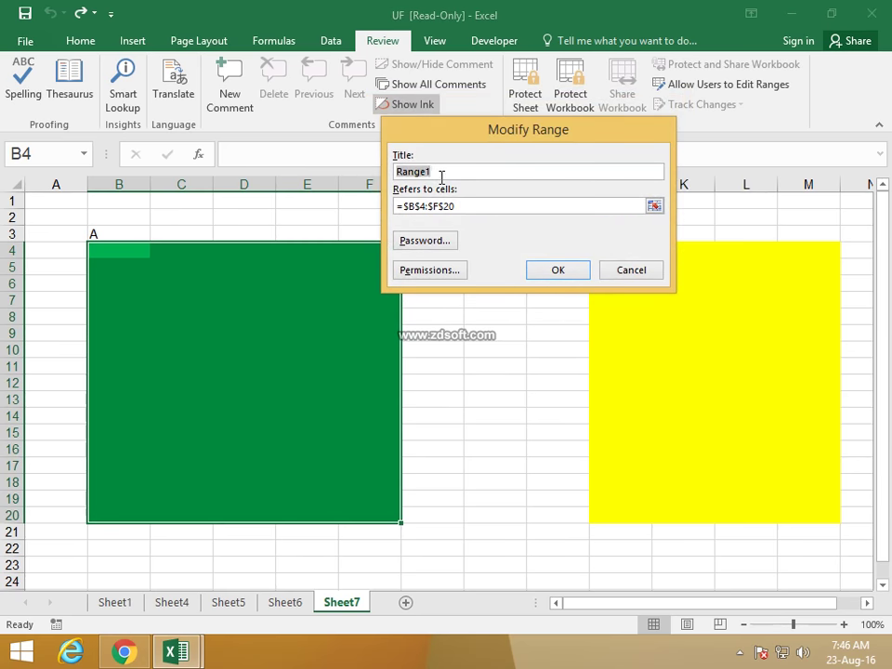
pyautogui.click(449, 239)
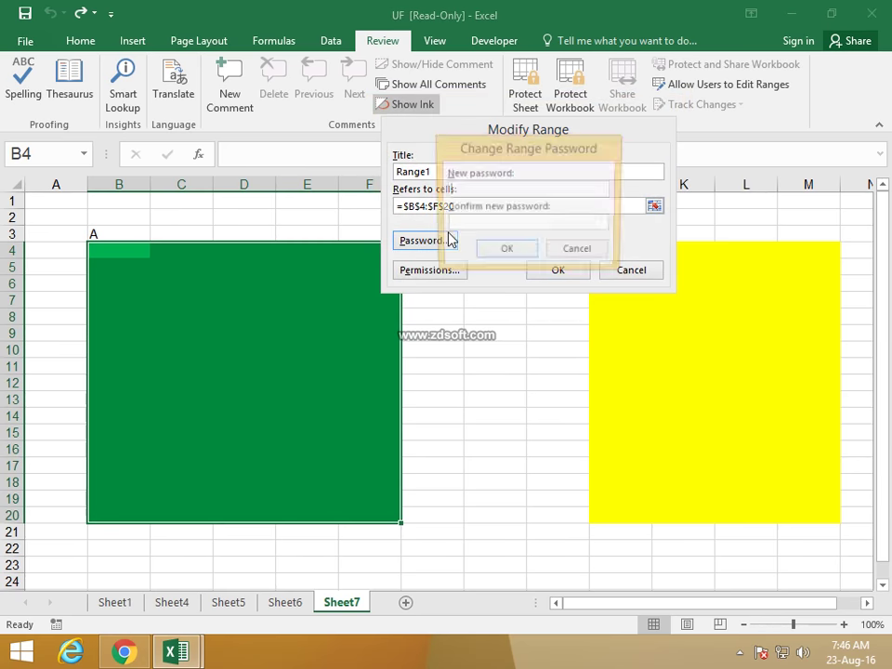
pyautogui.write('1')
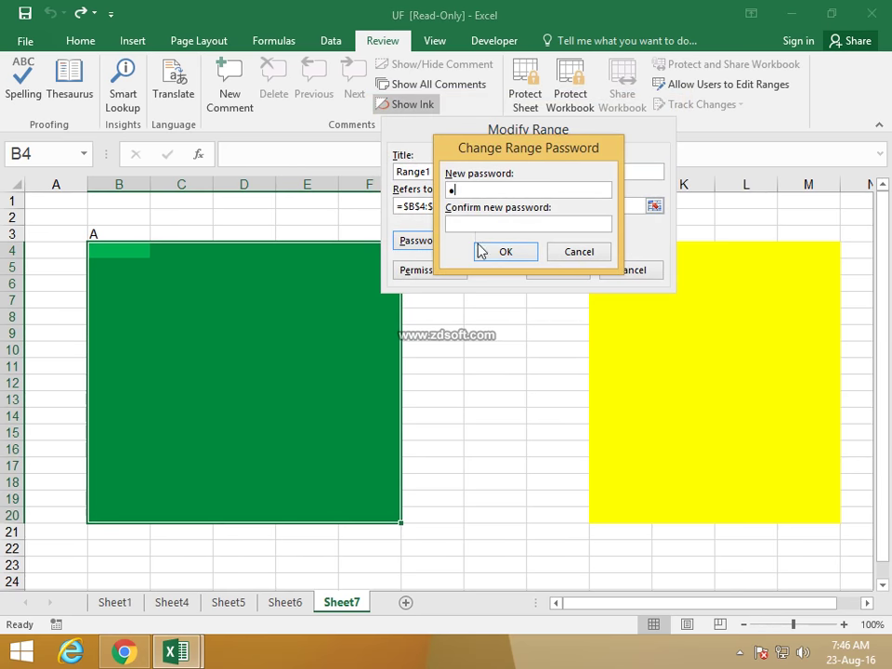
pyautogui.click(536, 224)
pyautogui.write('1')
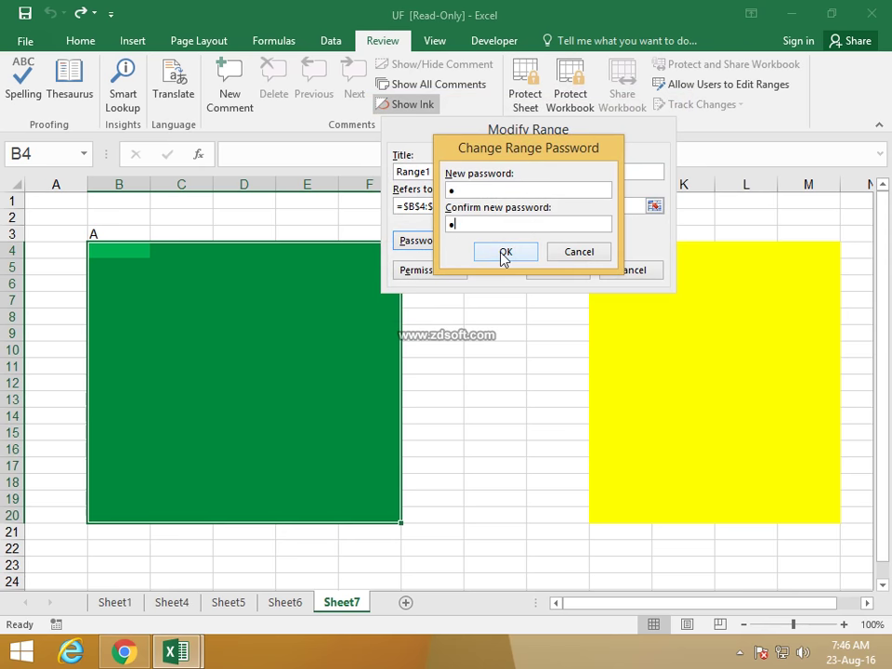
pyautogui.click(504, 251)
pyautogui.click(558, 274)
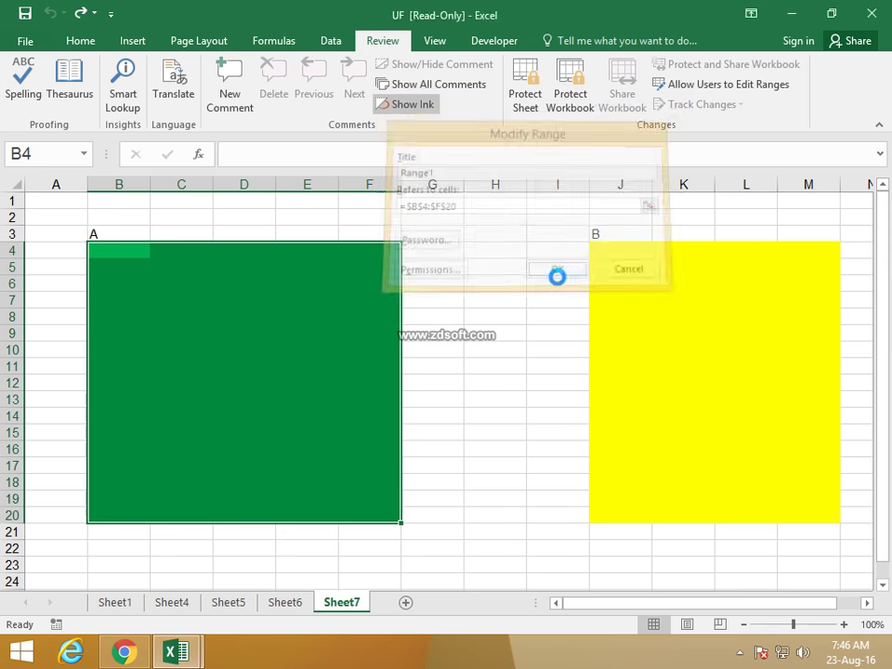
pyautogui.click(616, 297)
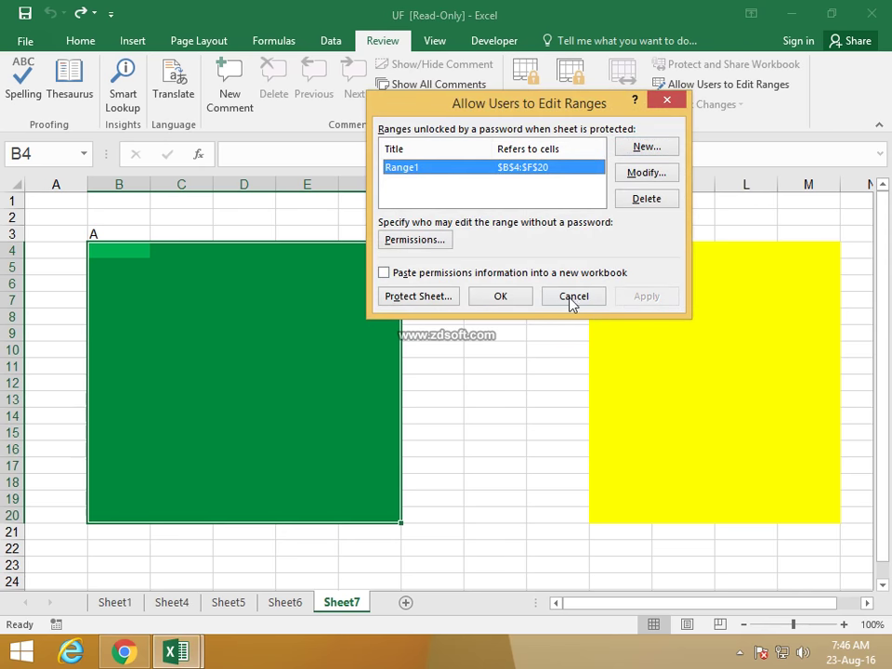
pyautogui.click(502, 294)
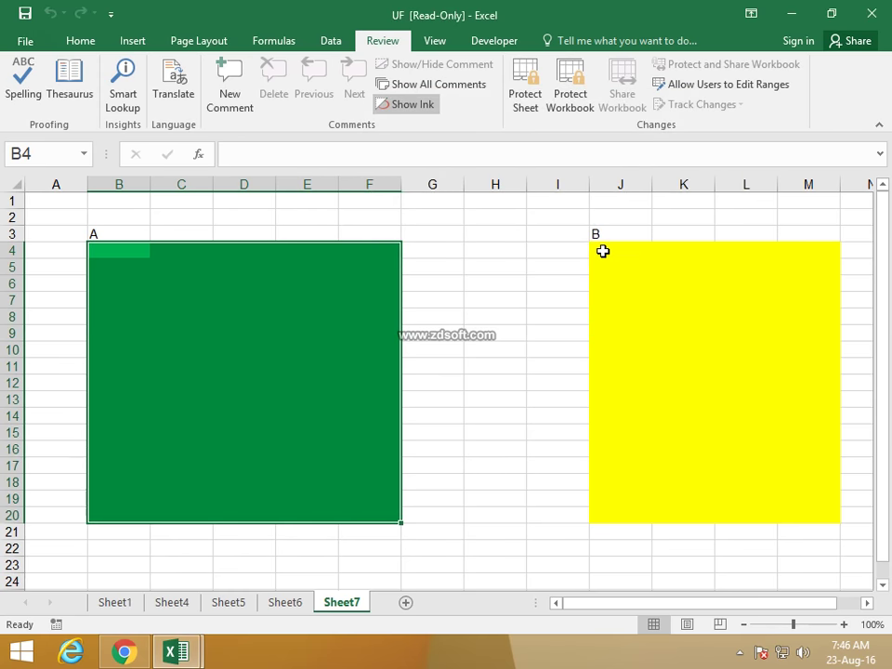
# Step: Add Range2 covering the yellow block J4:M20 with its own confirmed password
pyautogui.moveTo(603, 249); pyautogui.dragTo(796, 521)
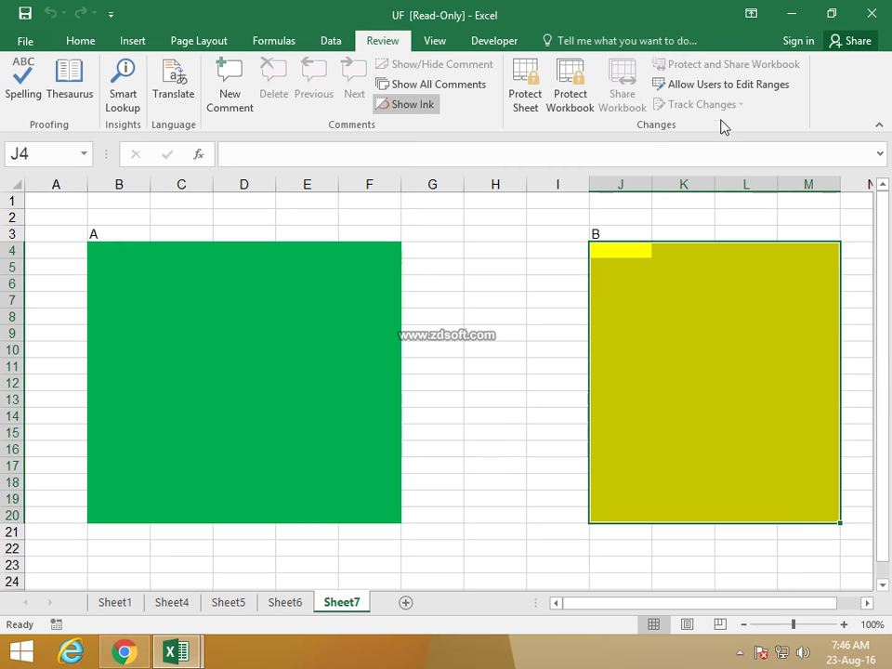
pyautogui.click(722, 86)
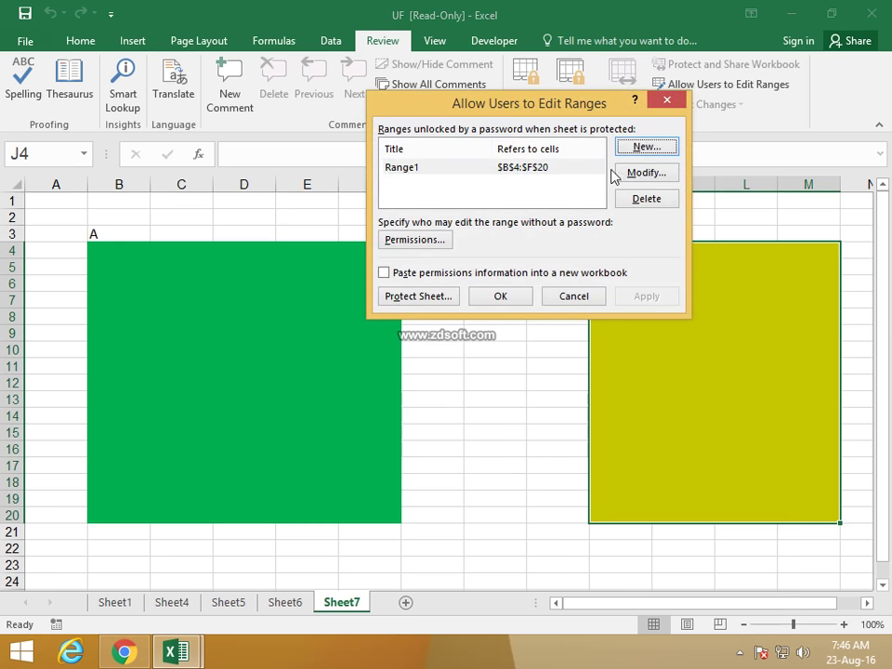
pyautogui.click(645, 147)
pyautogui.click(584, 243)
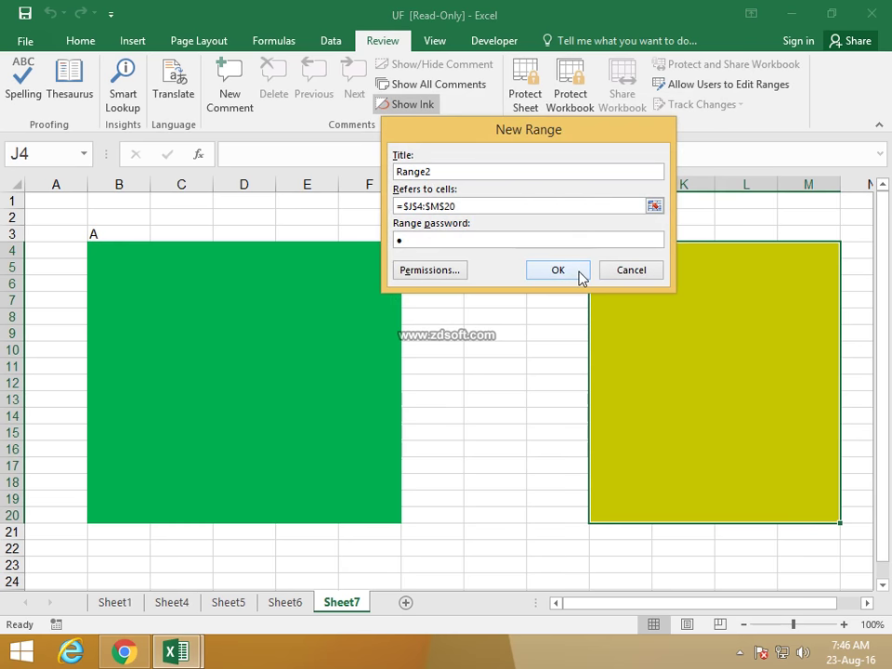
pyautogui.click(577, 272)
pyautogui.write('1')
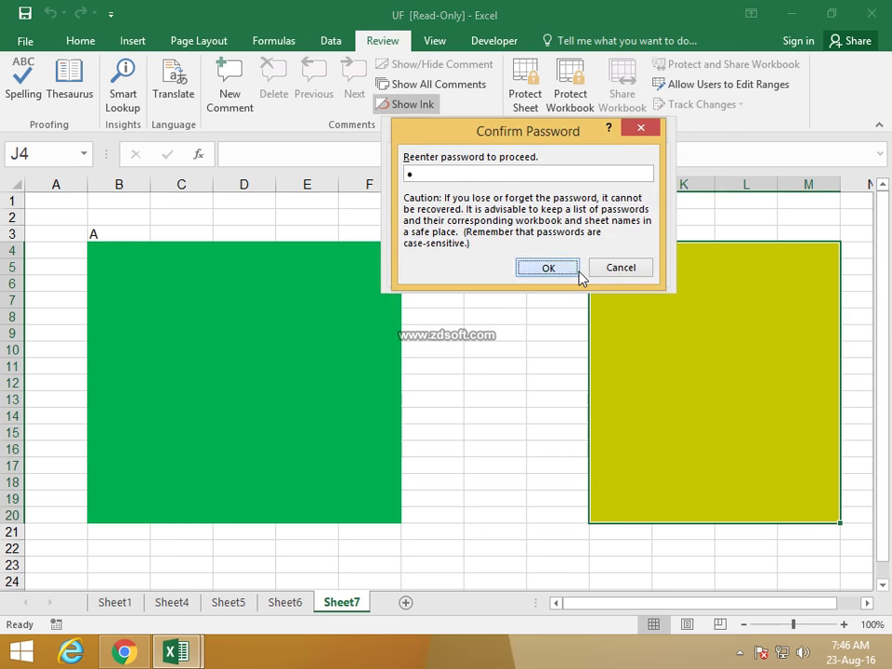
pyautogui.click(576, 272)
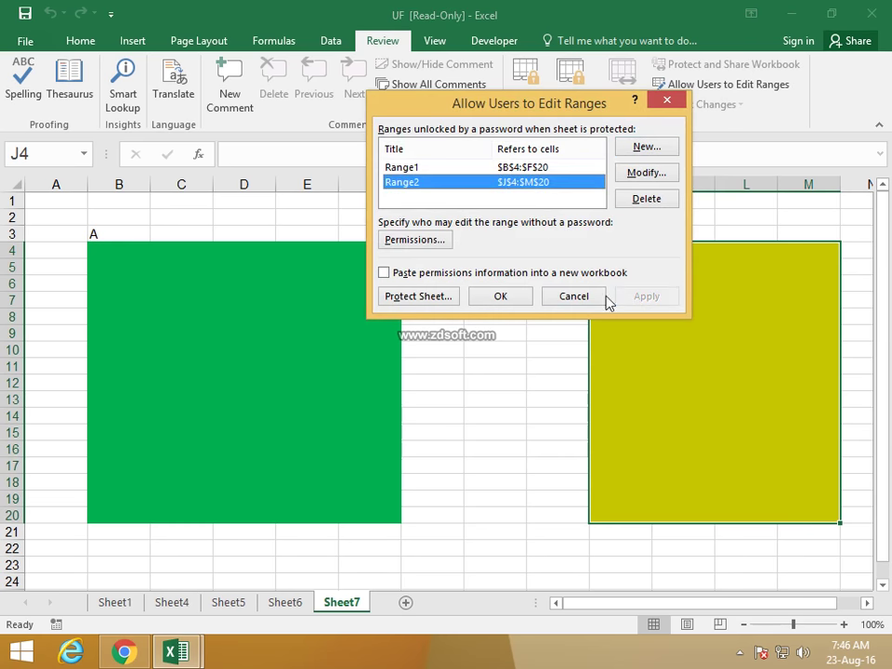
pyautogui.click(521, 298)
# Step: Protect Sheet7, then edit green-block cell C7 and start entering its range password
pyautogui.rightClick(365, 603)
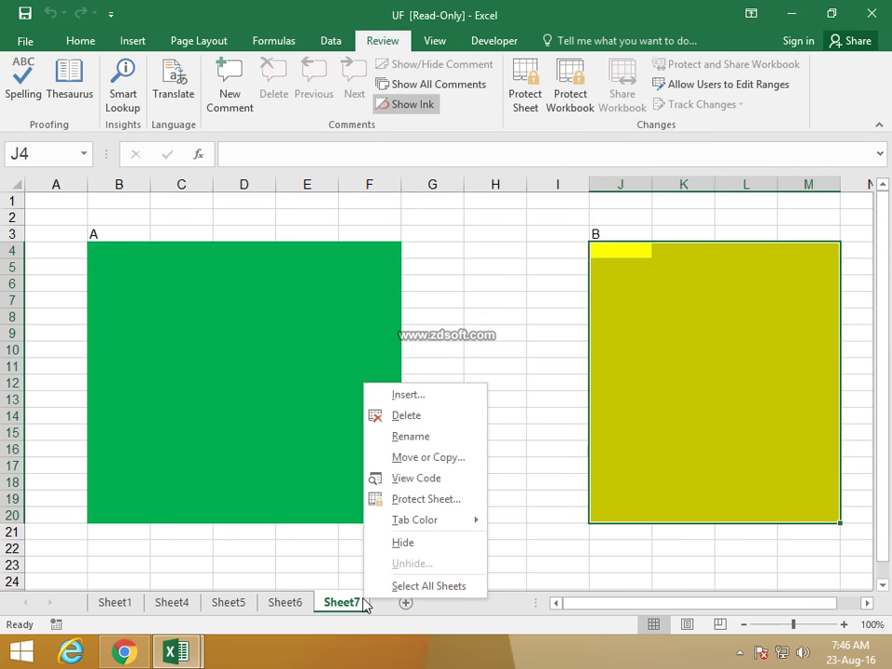
pyautogui.click(384, 502)
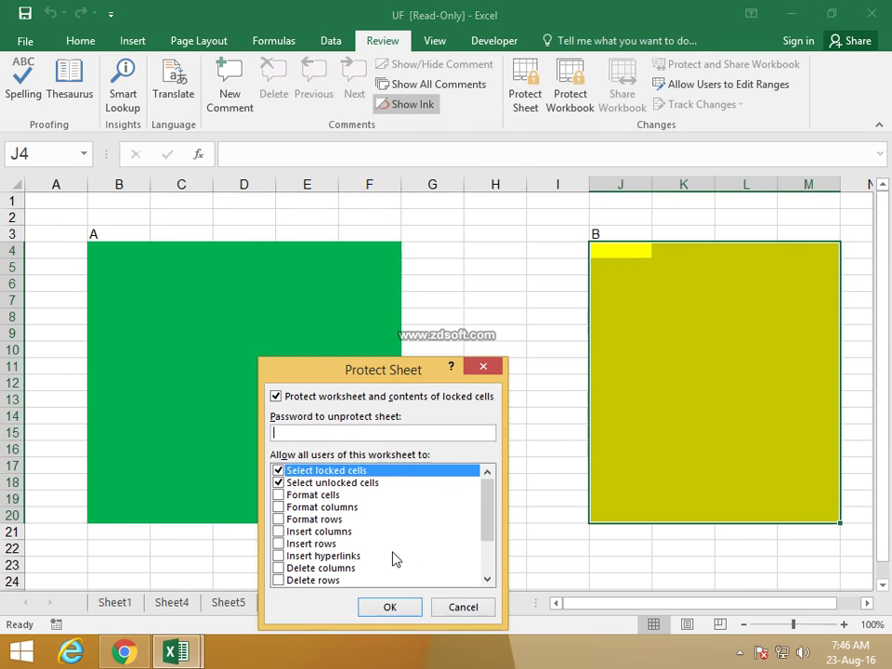
pyautogui.click(390, 607)
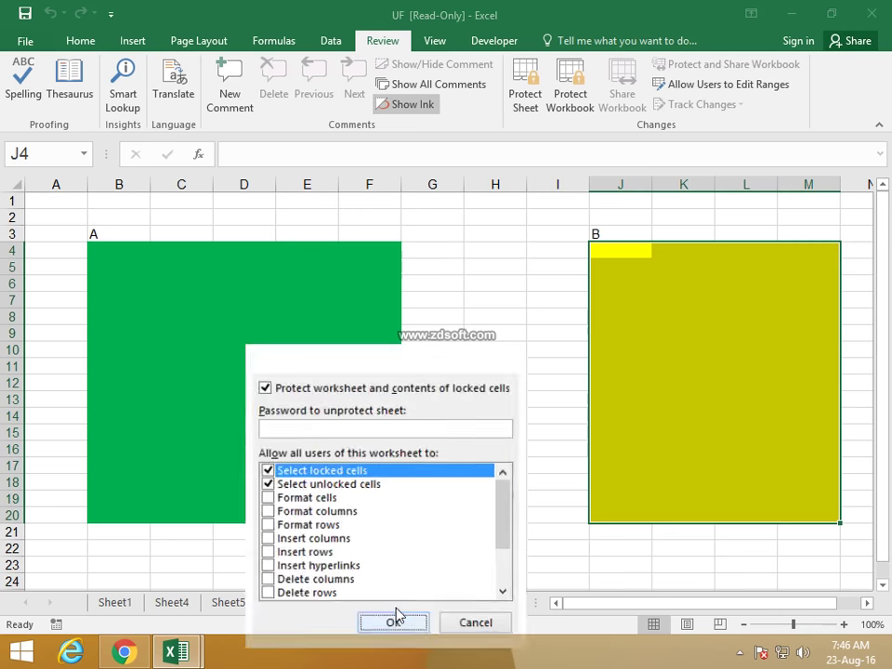
pyautogui.doubleClick(176, 300)
pyautogui.write('1')
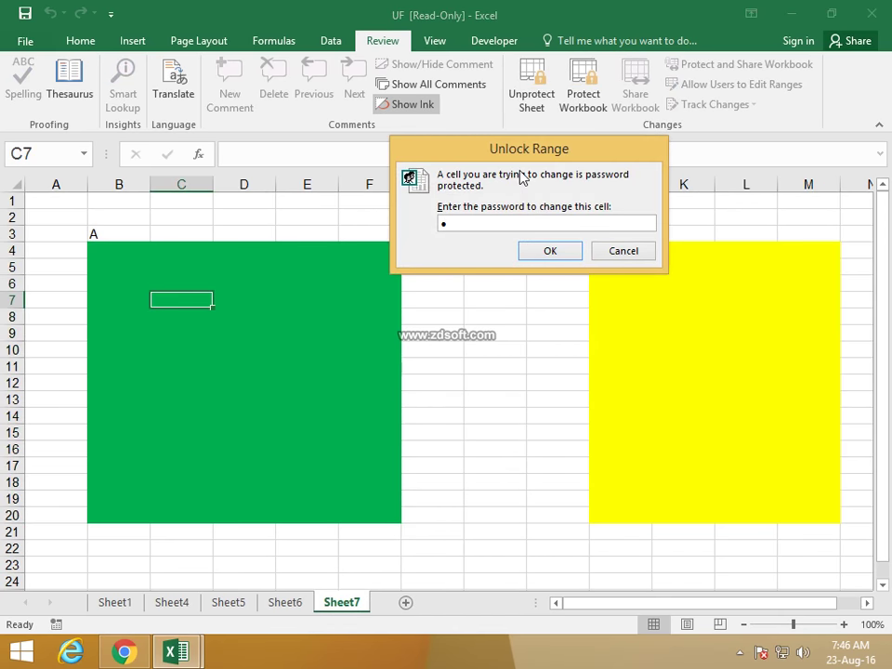
# Step: Cancel a test edit of K9 in the yellow block, then unlock the green block with its password
pyautogui.click(623, 251)
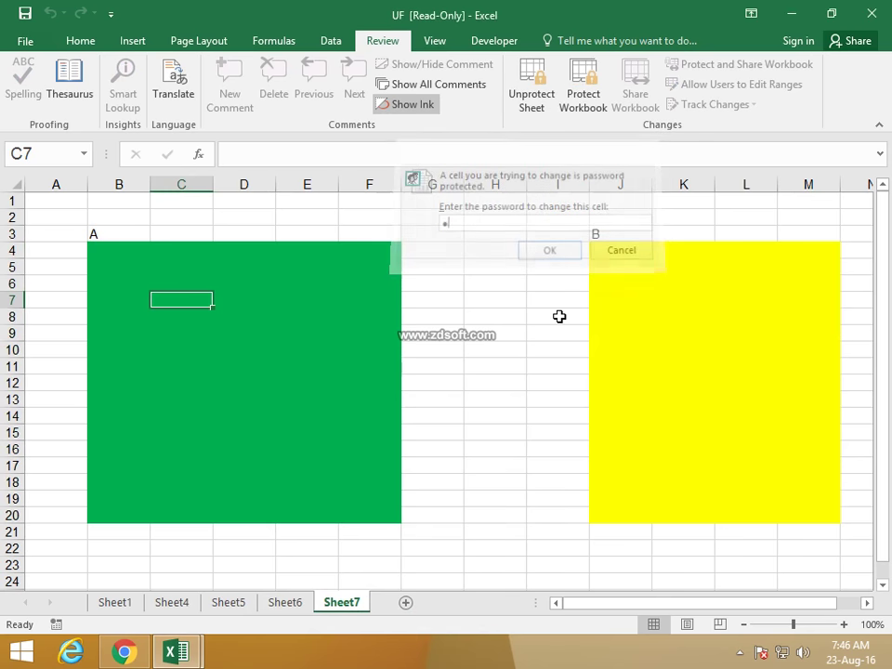
pyautogui.doubleClick(702, 336)
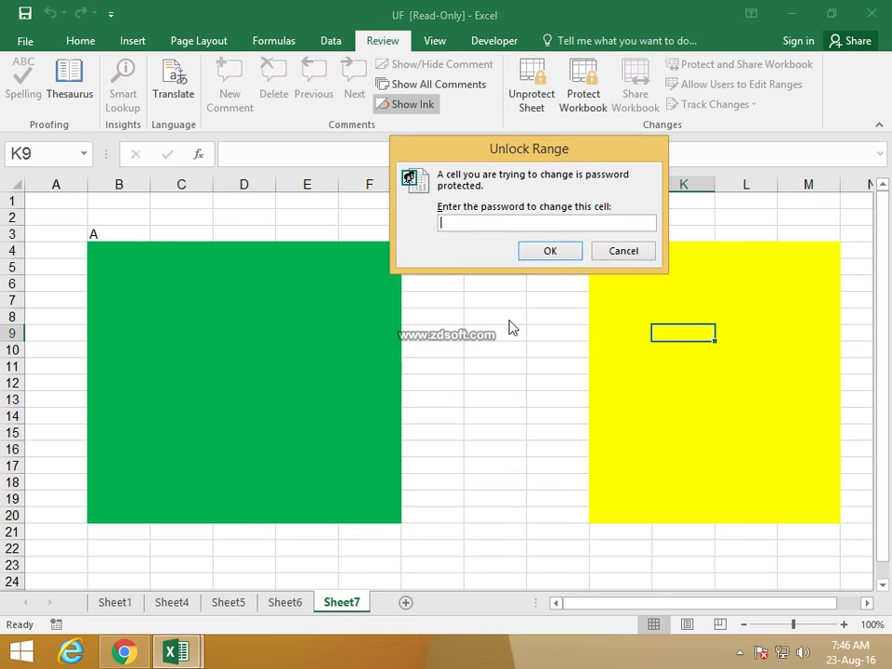
pyautogui.press('Escape')
pyautogui.moveTo(86, 251); pyautogui.dragTo(166, 261)
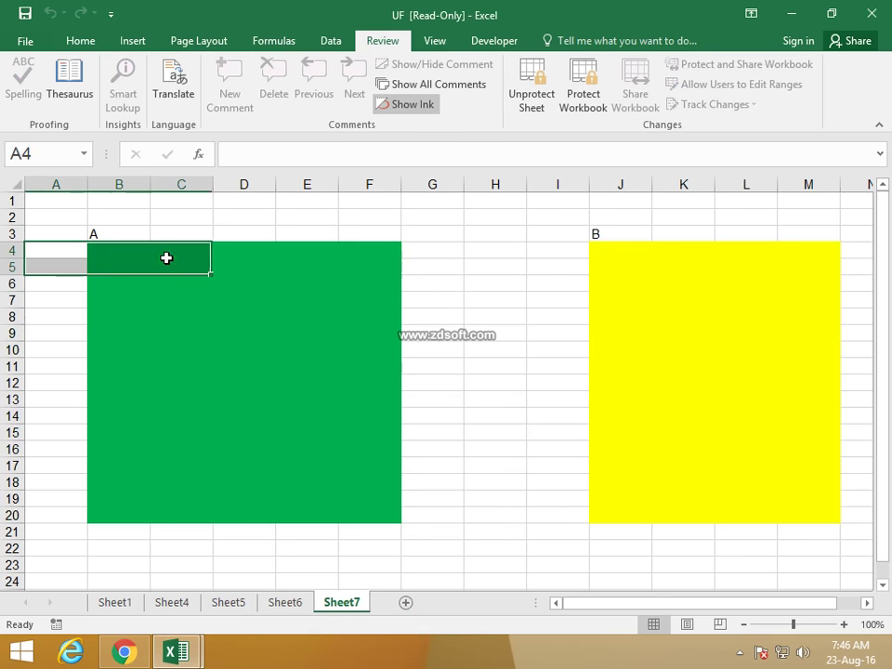
pyautogui.click(159, 315)
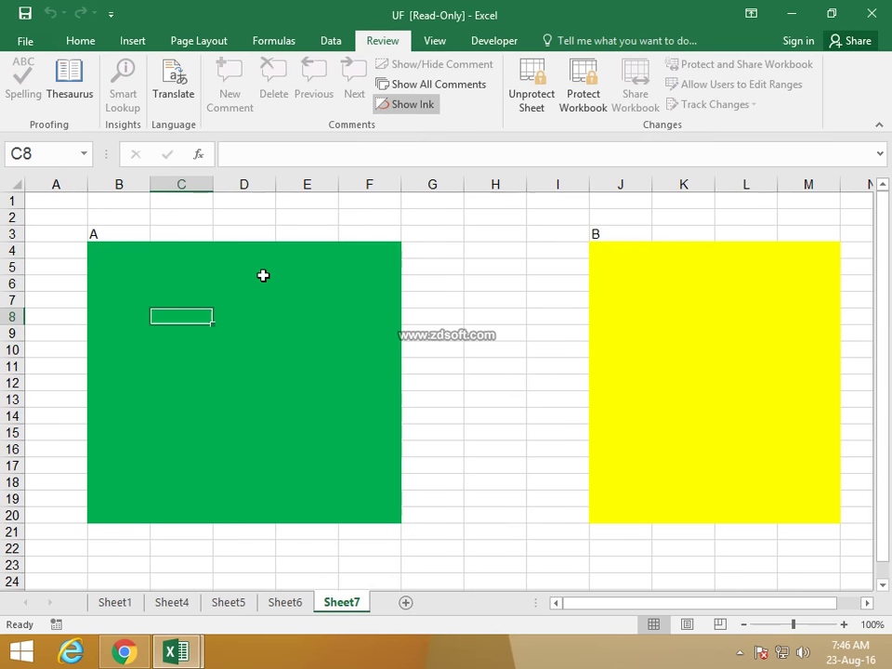
pyautogui.write('11')
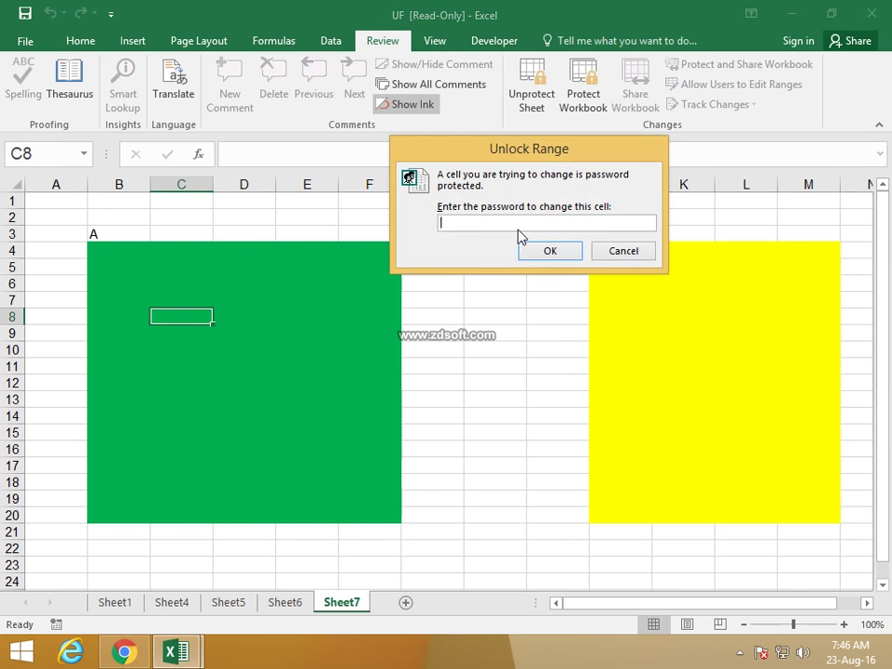
pyautogui.press('Return')
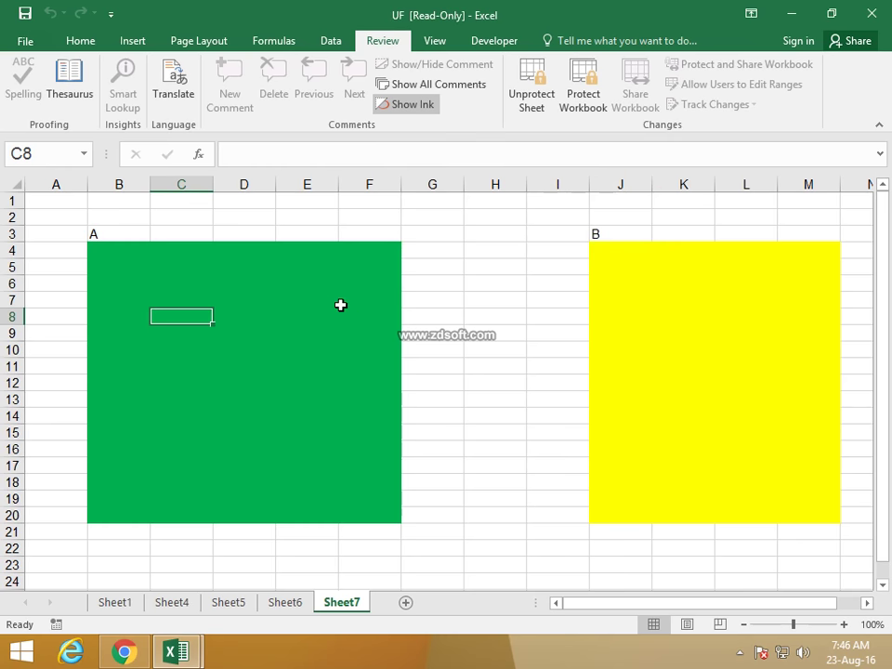
# Step: Enter GHDRE in cell F7 of the green block
pyautogui.click(341, 304)
pyautogui.write('GHDRE')
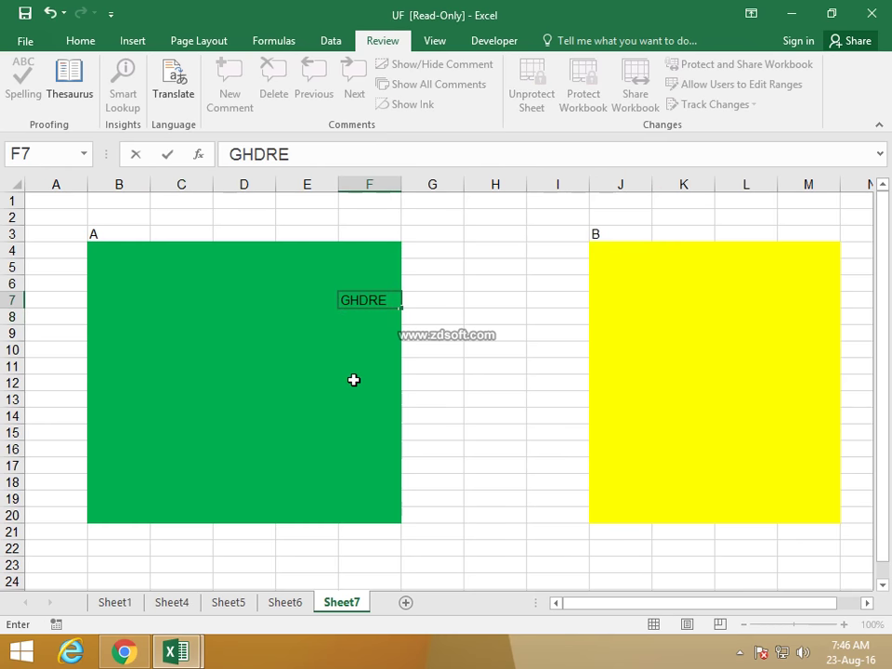
pyautogui.click(354, 378)
# Step: Try editing J8 in the yellow block, type its password, then cancel the unlock
pyautogui.click(646, 312)
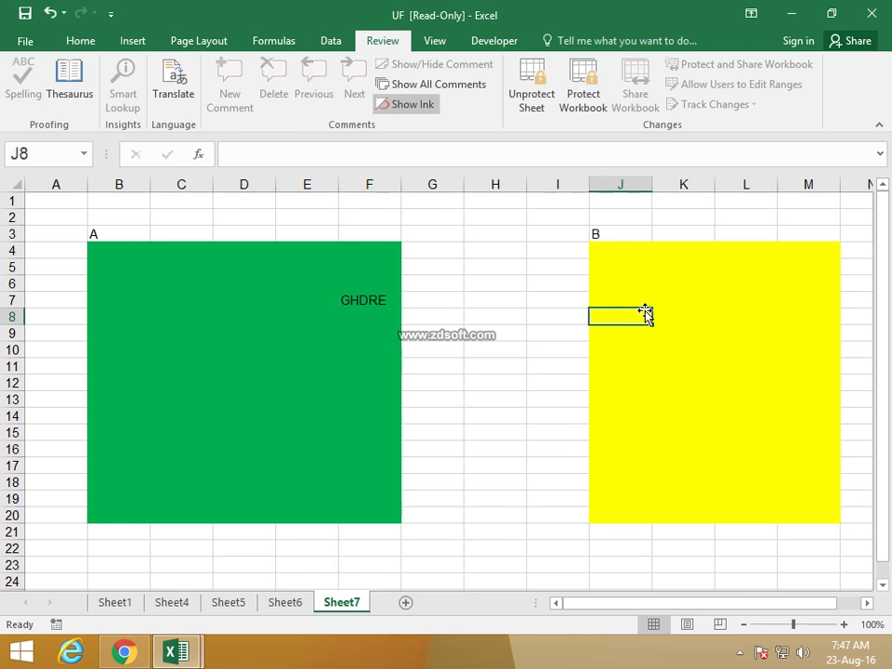
pyautogui.doubleClick(647, 316)
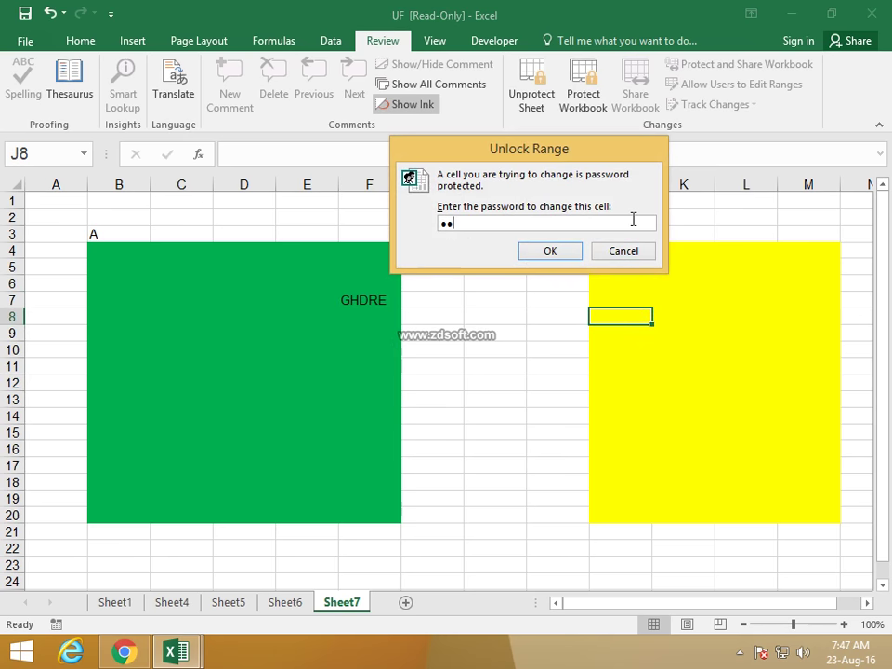
pyautogui.click(618, 260)
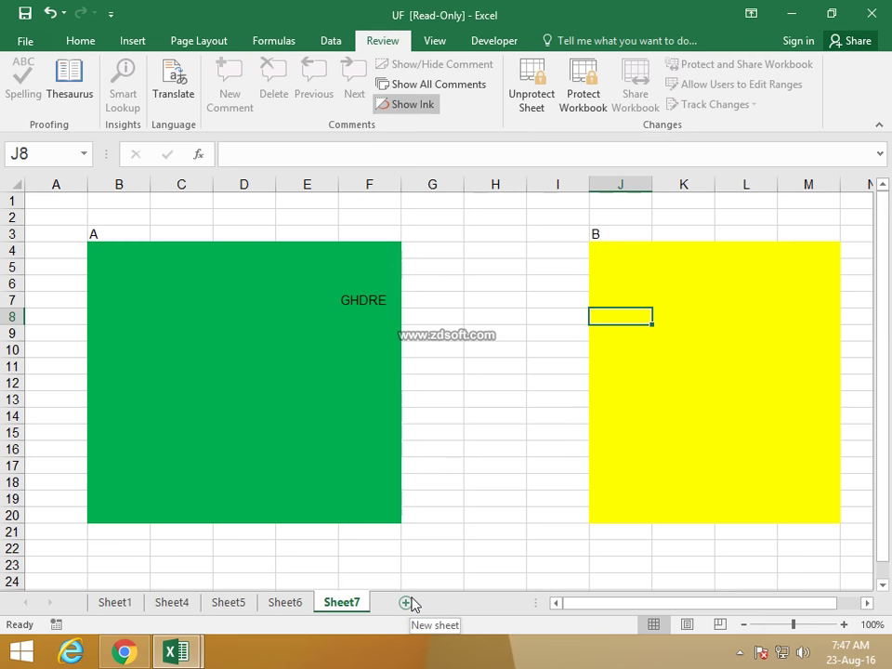
# Step: Inspect cells F18, B3, J3, B4:E21, J5, E6 and G6 across both blocks
pyautogui.click(373, 478)
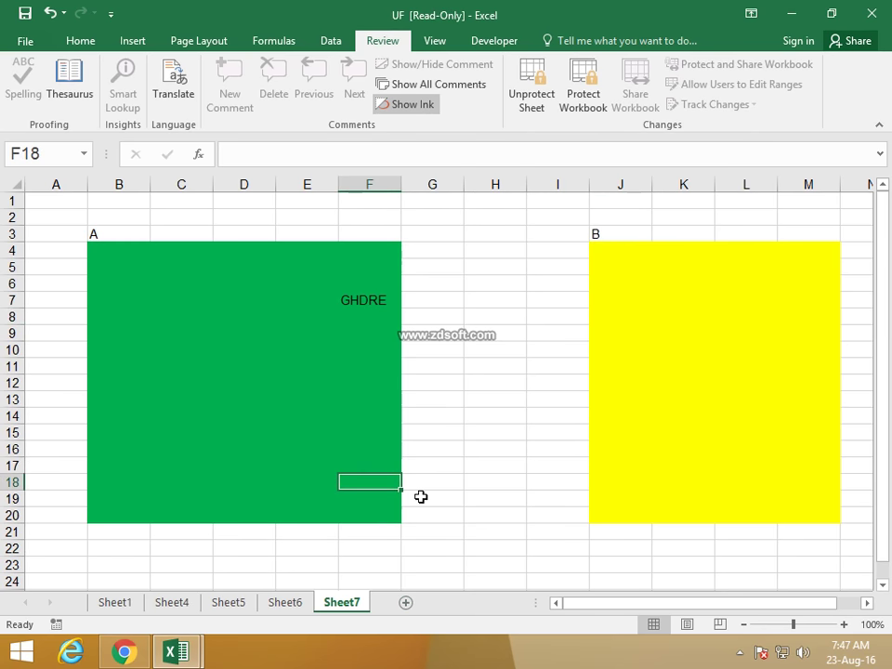
pyautogui.click(129, 234)
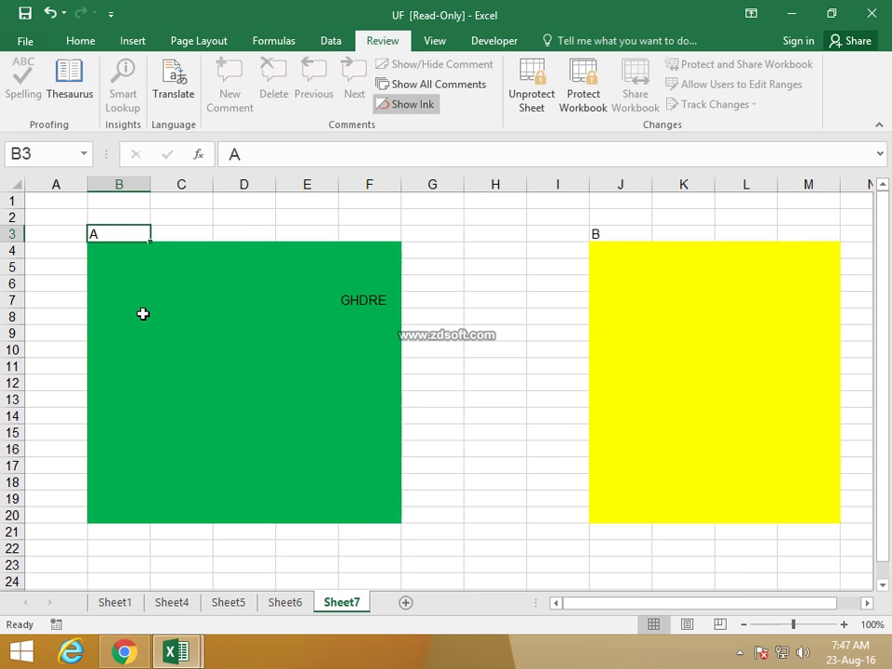
pyautogui.click(138, 205)
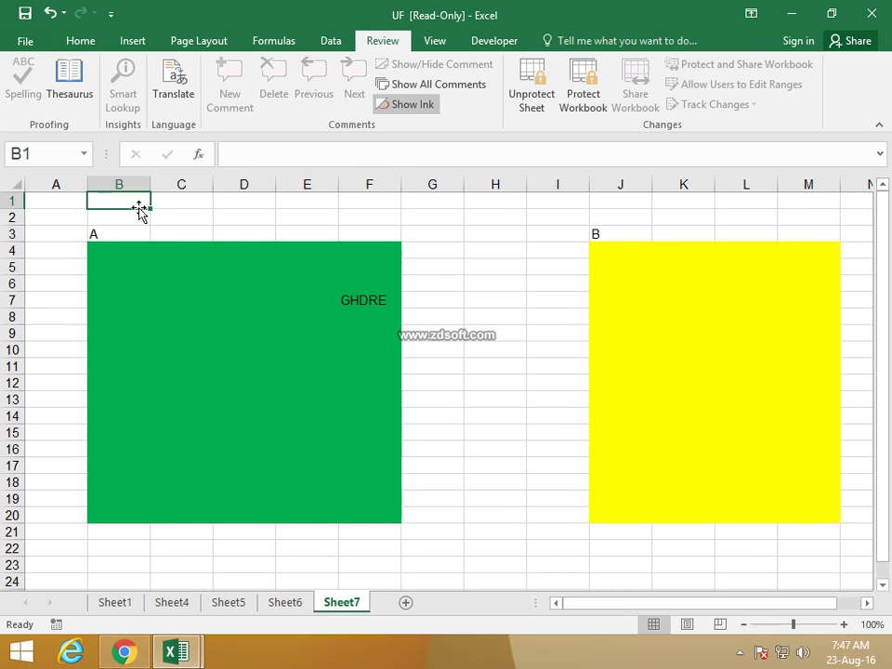
pyautogui.click(601, 232)
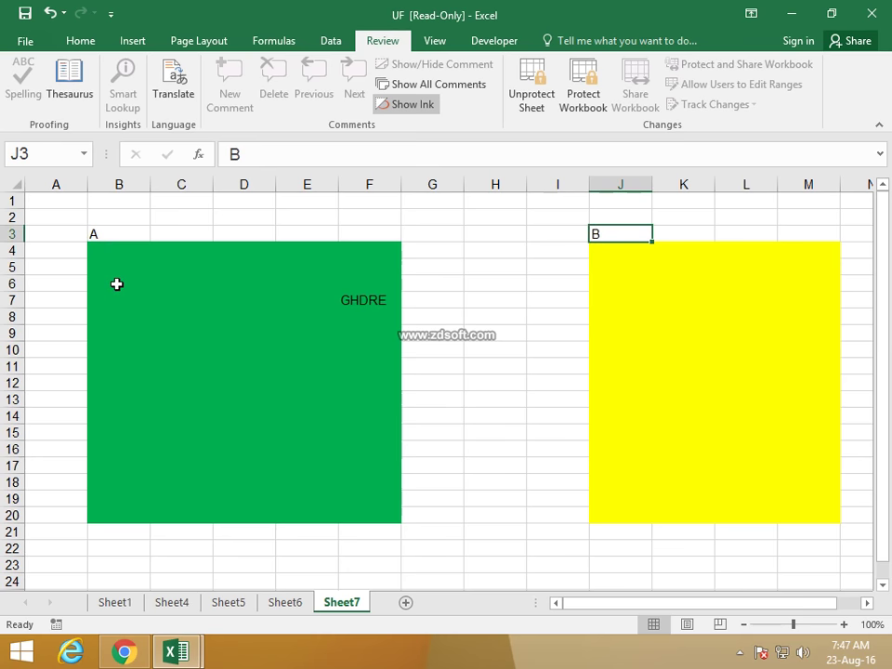
pyautogui.click(146, 233)
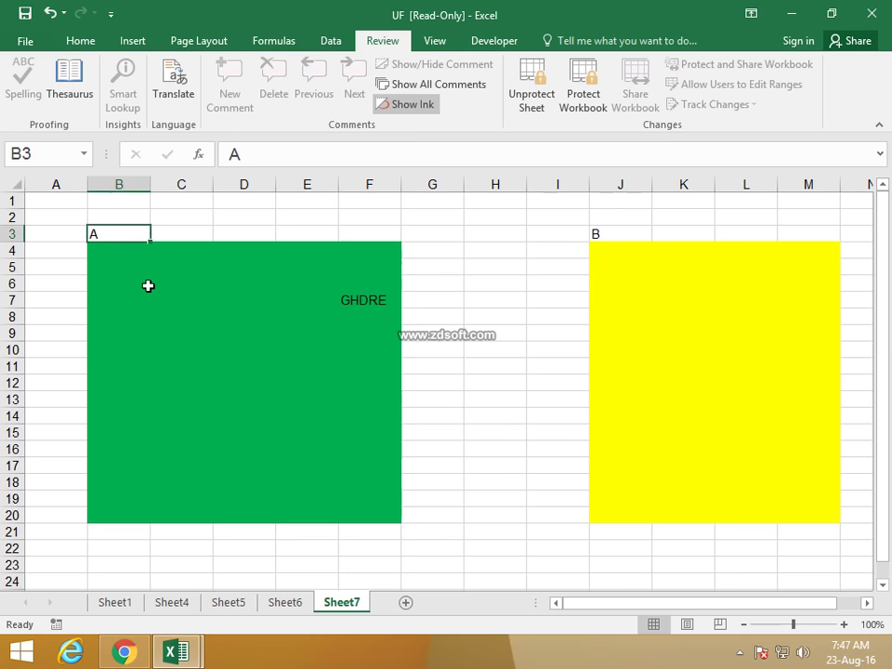
pyautogui.moveTo(122, 253)
pyautogui.mouseDown()
pyautogui.moveTo(280, 430)
pyautogui.moveTo(322, 510)
pyautogui.moveTo(321, 531)
pyautogui.mouseUp()
pyautogui.click(623, 268)
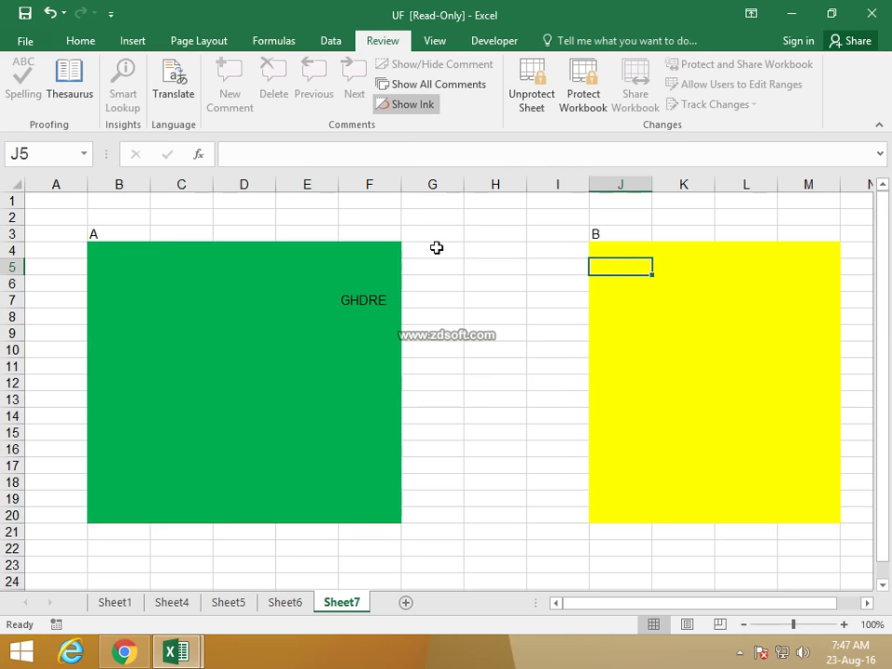
pyautogui.click(323, 279)
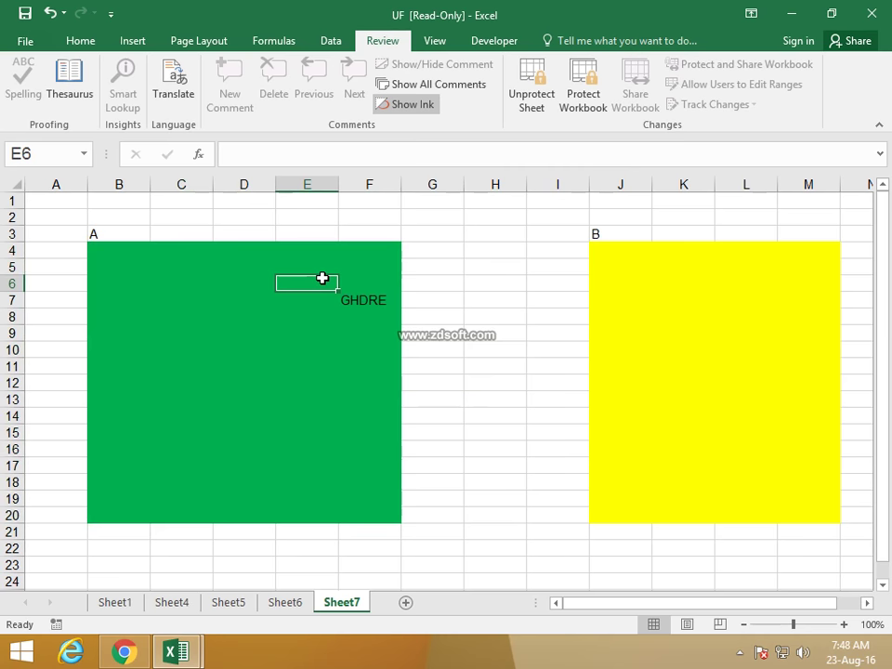
pyautogui.click(426, 283)
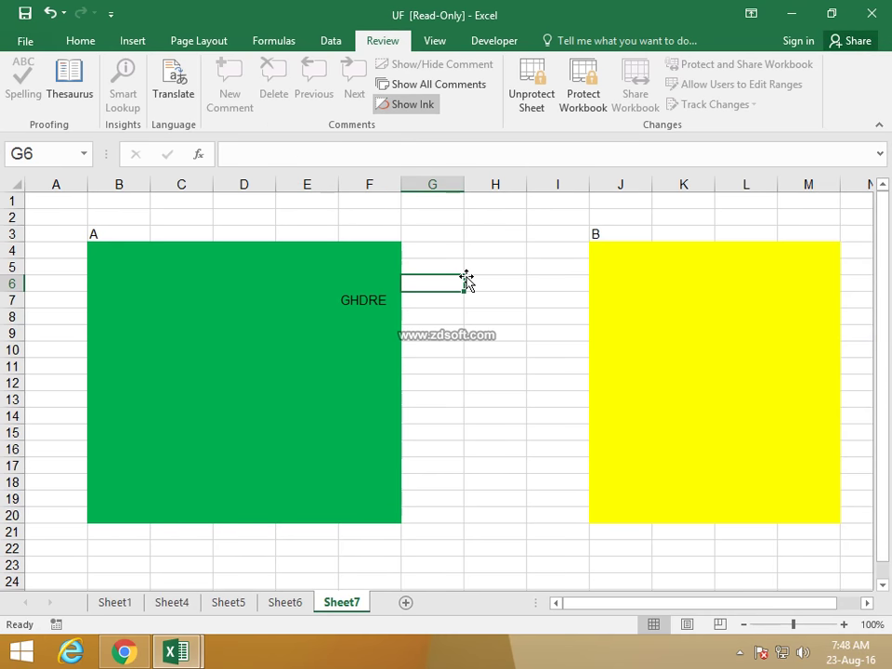
pyautogui.click(870, 11)
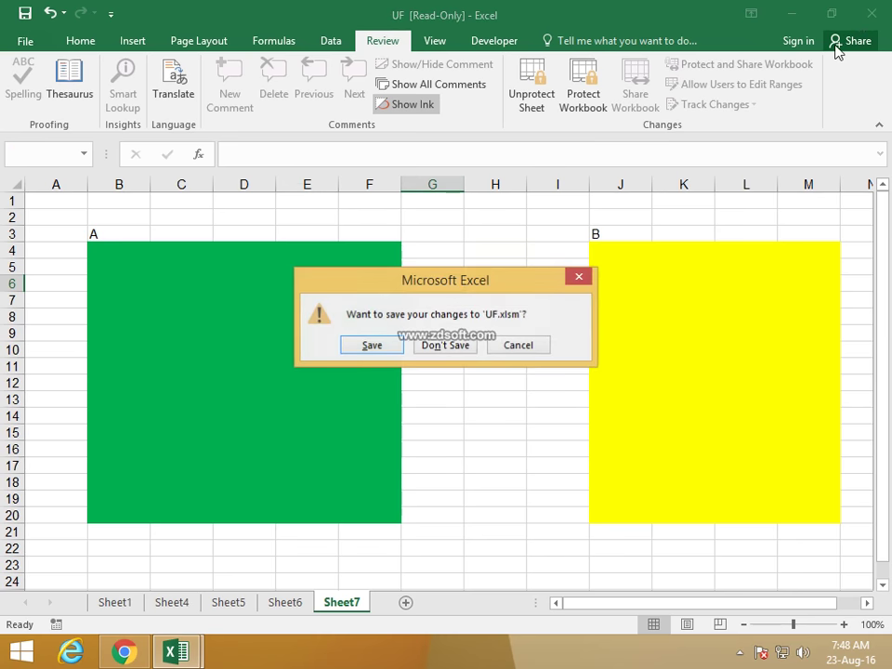
pyautogui.rightClick(301, 650)
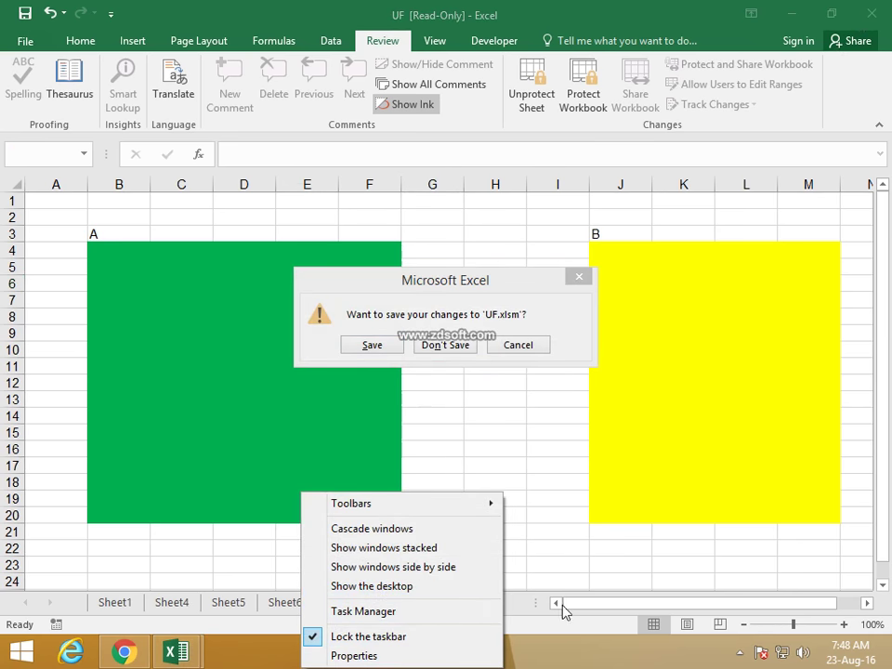
pyautogui.click(613, 628)
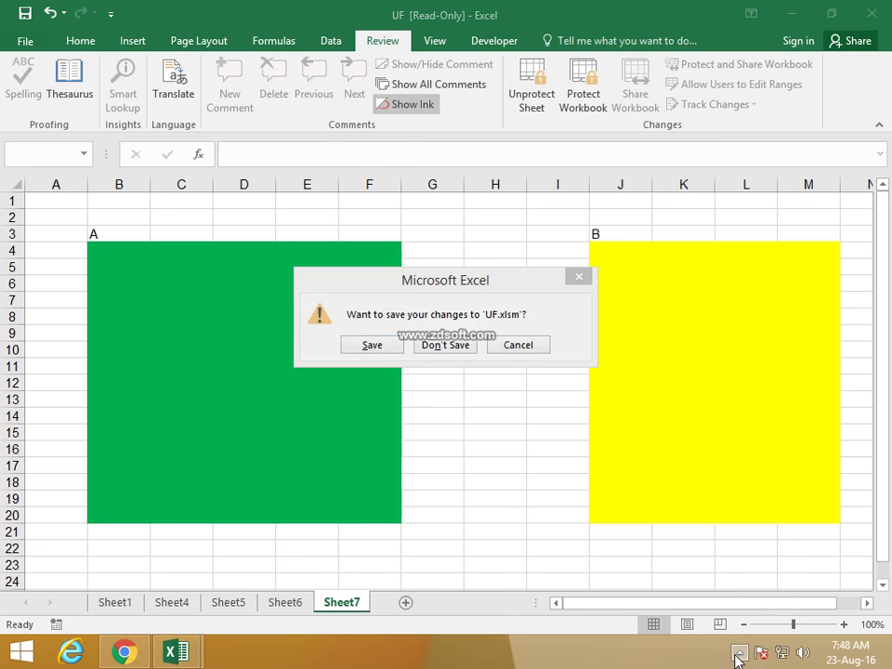
pyautogui.click(739, 652)
pyautogui.rightClick(641, 652)
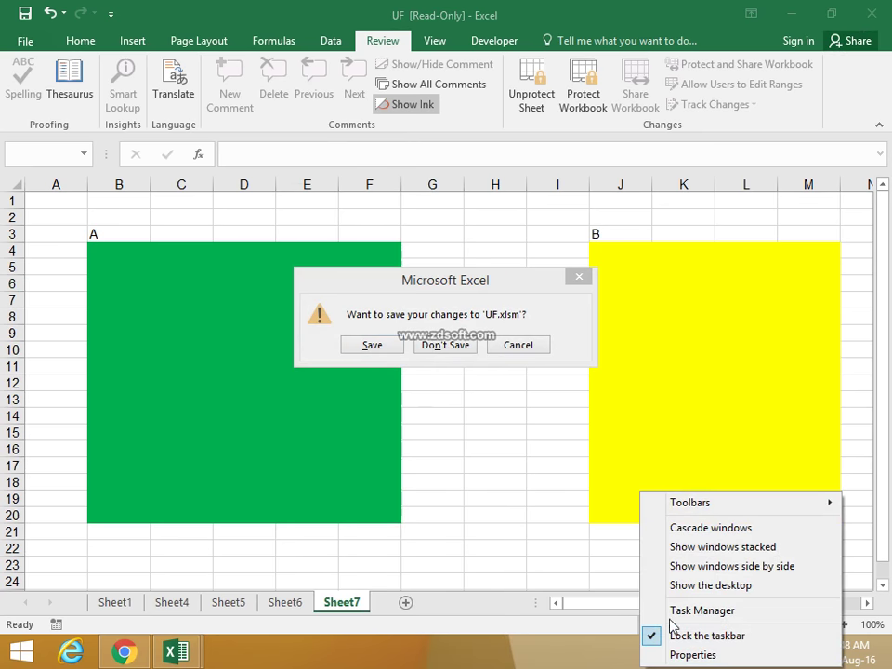
pyautogui.click(671, 605)
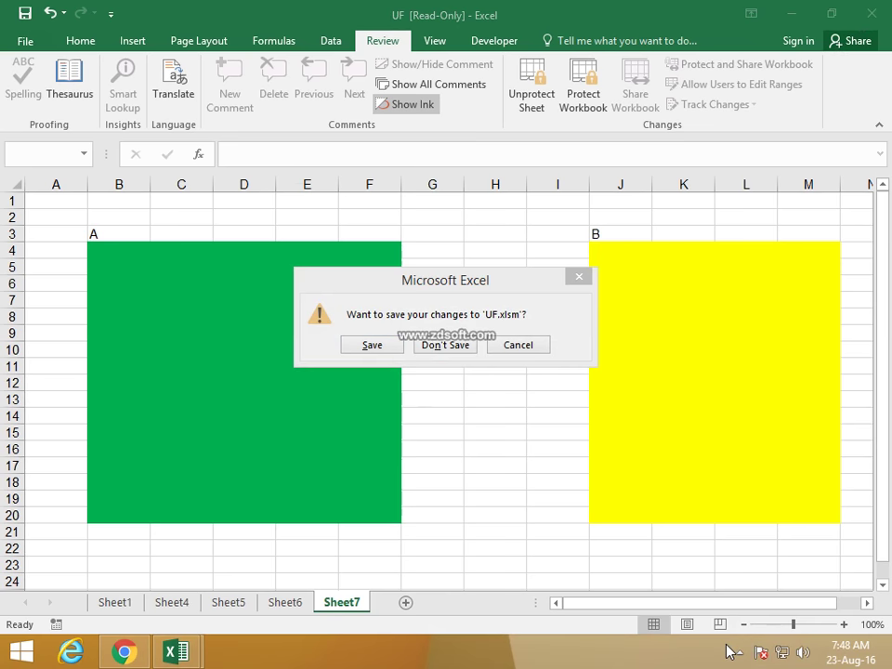